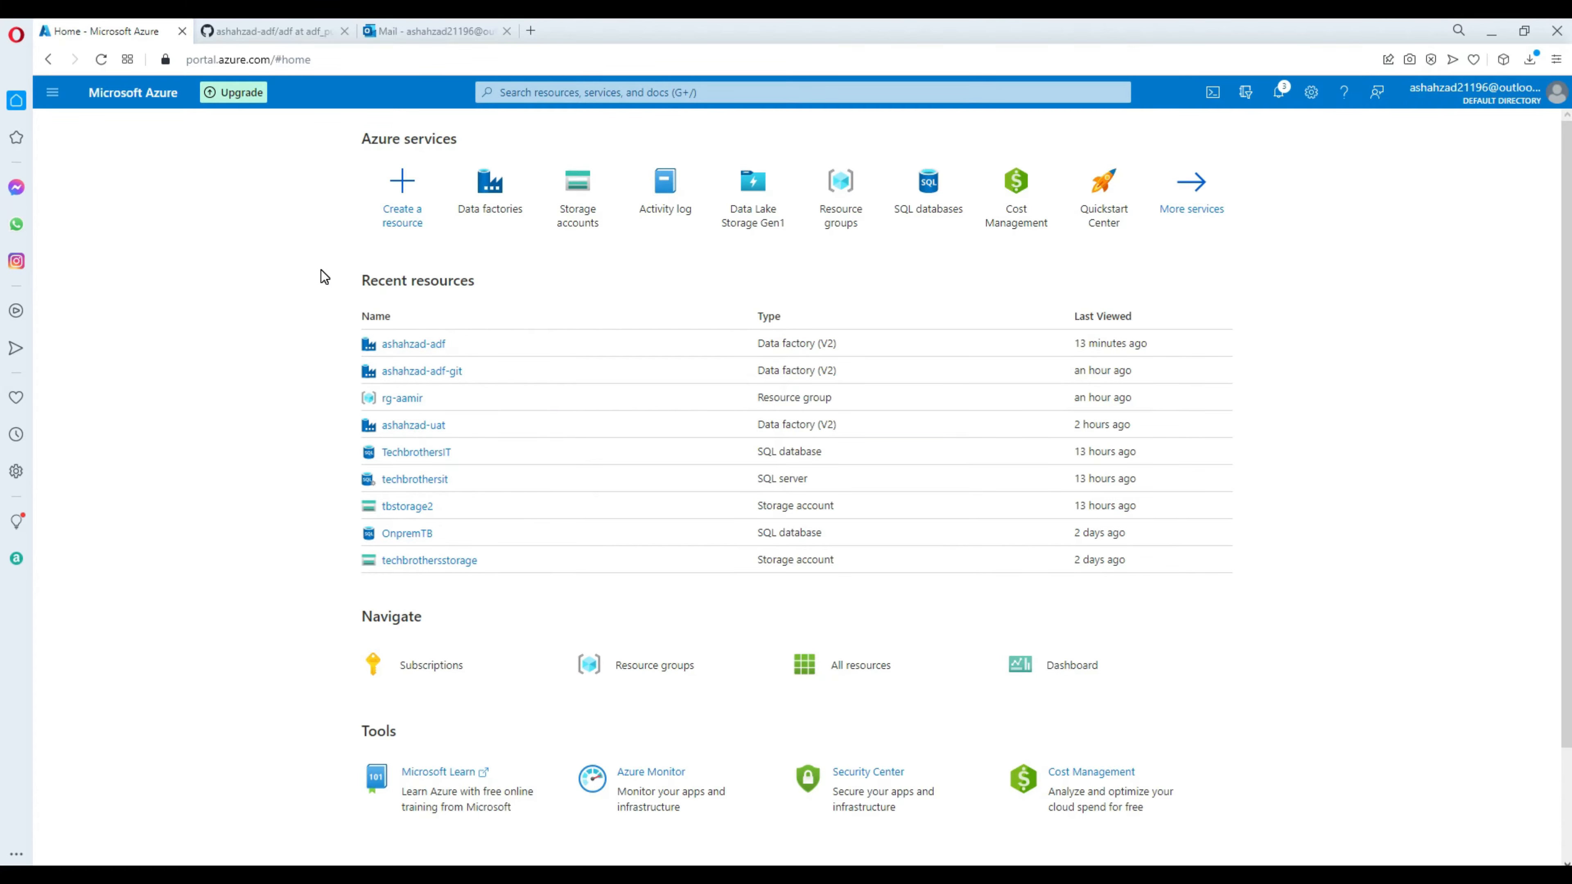
# Step: Open the data factory whose name ends in adf-git in Azure Data Factory Studio and show its Git configuration
pyautogui.click(401, 373)
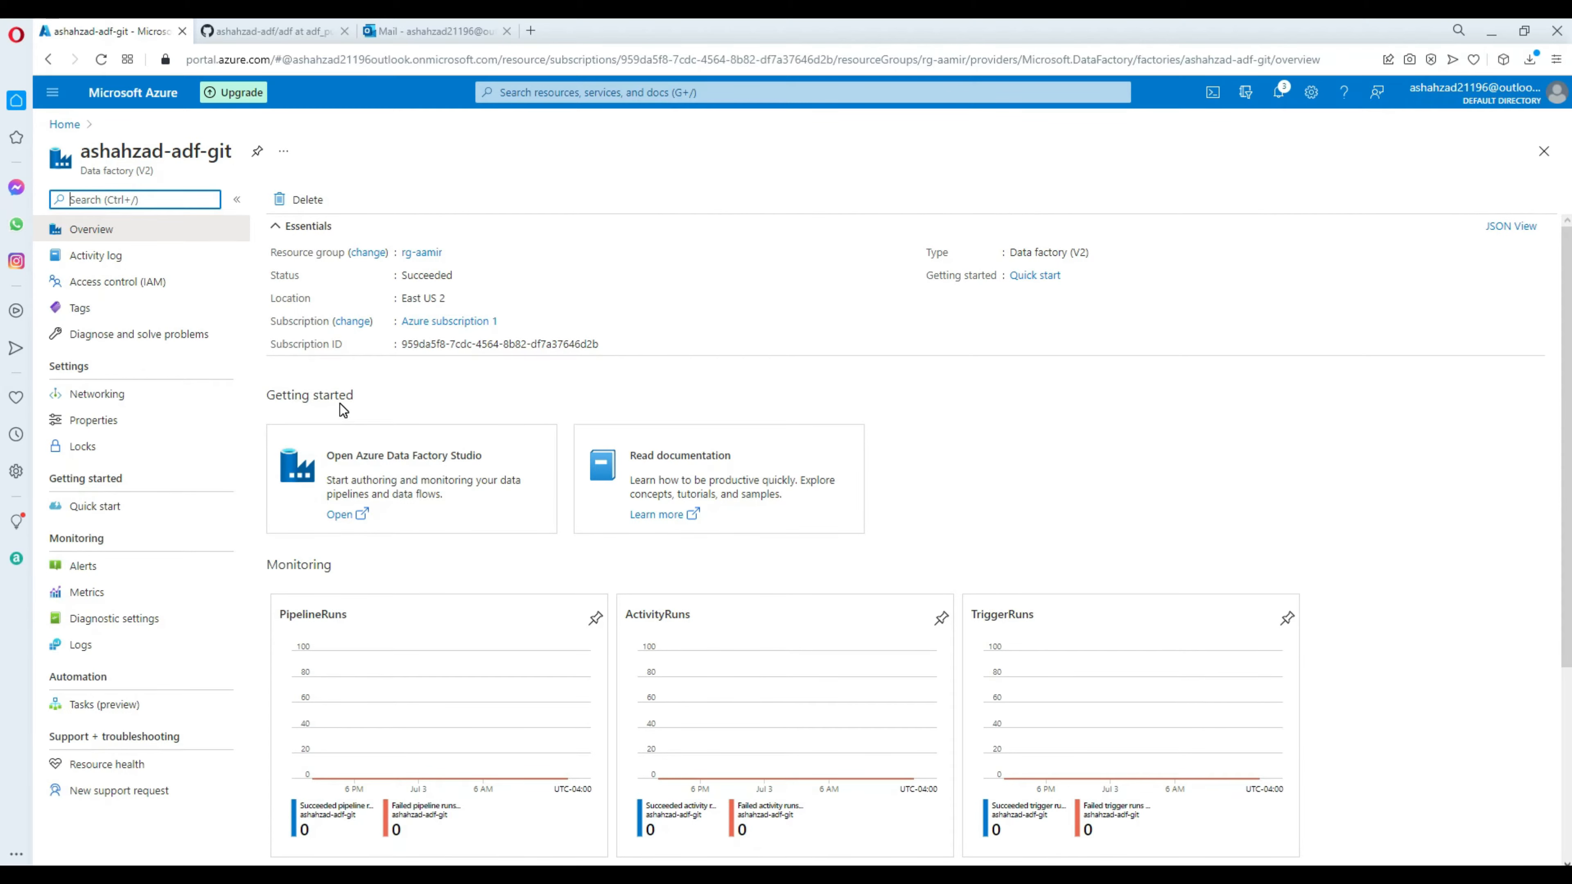
pyautogui.click(340, 514)
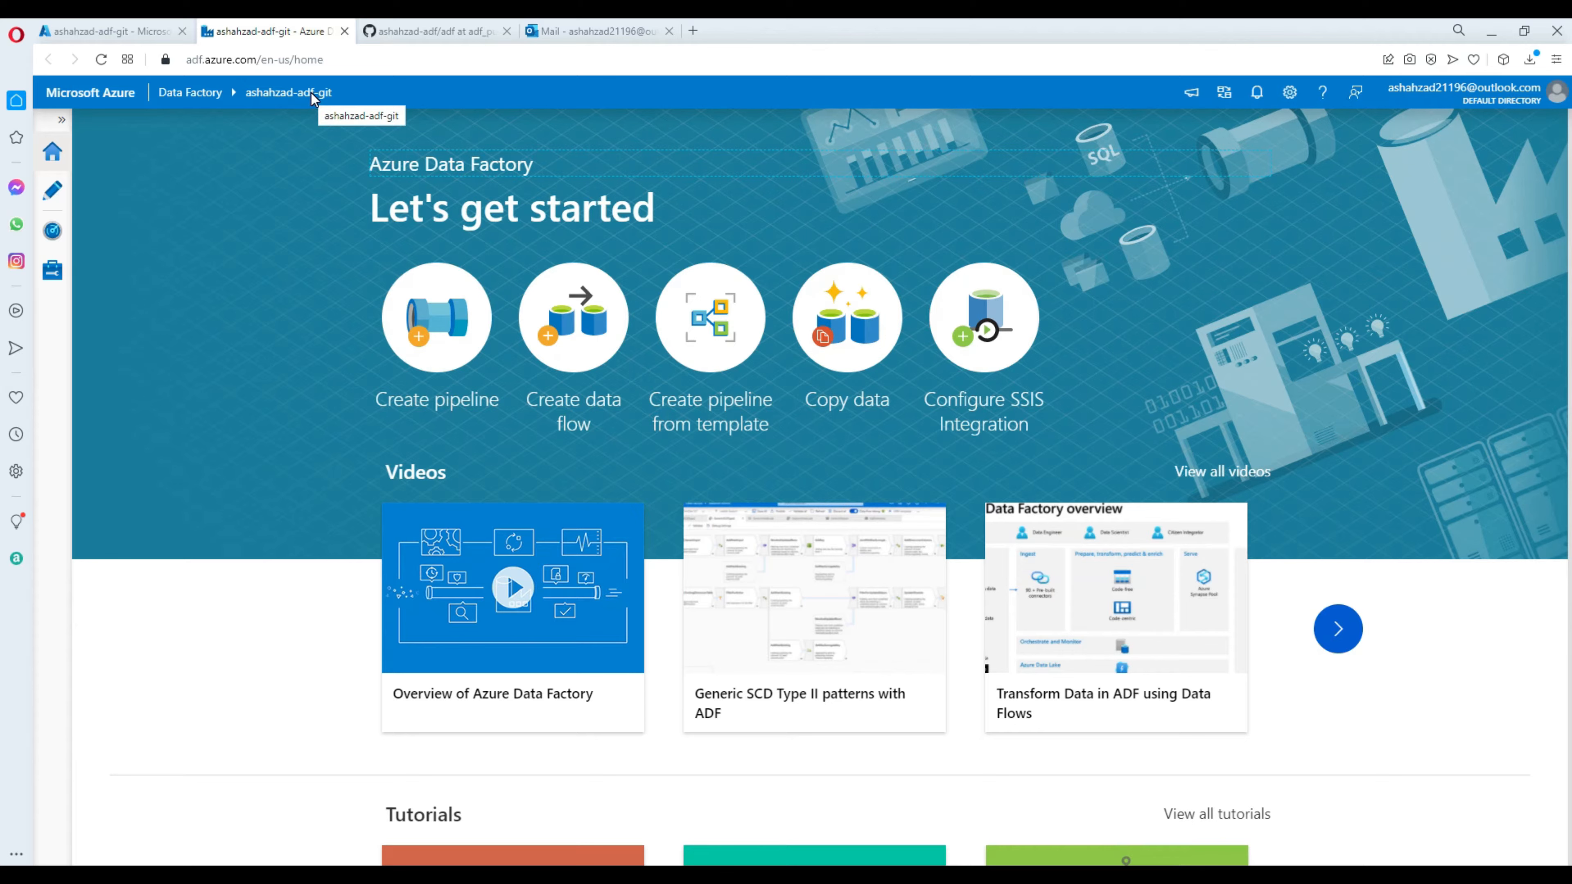
pyautogui.click(52, 269)
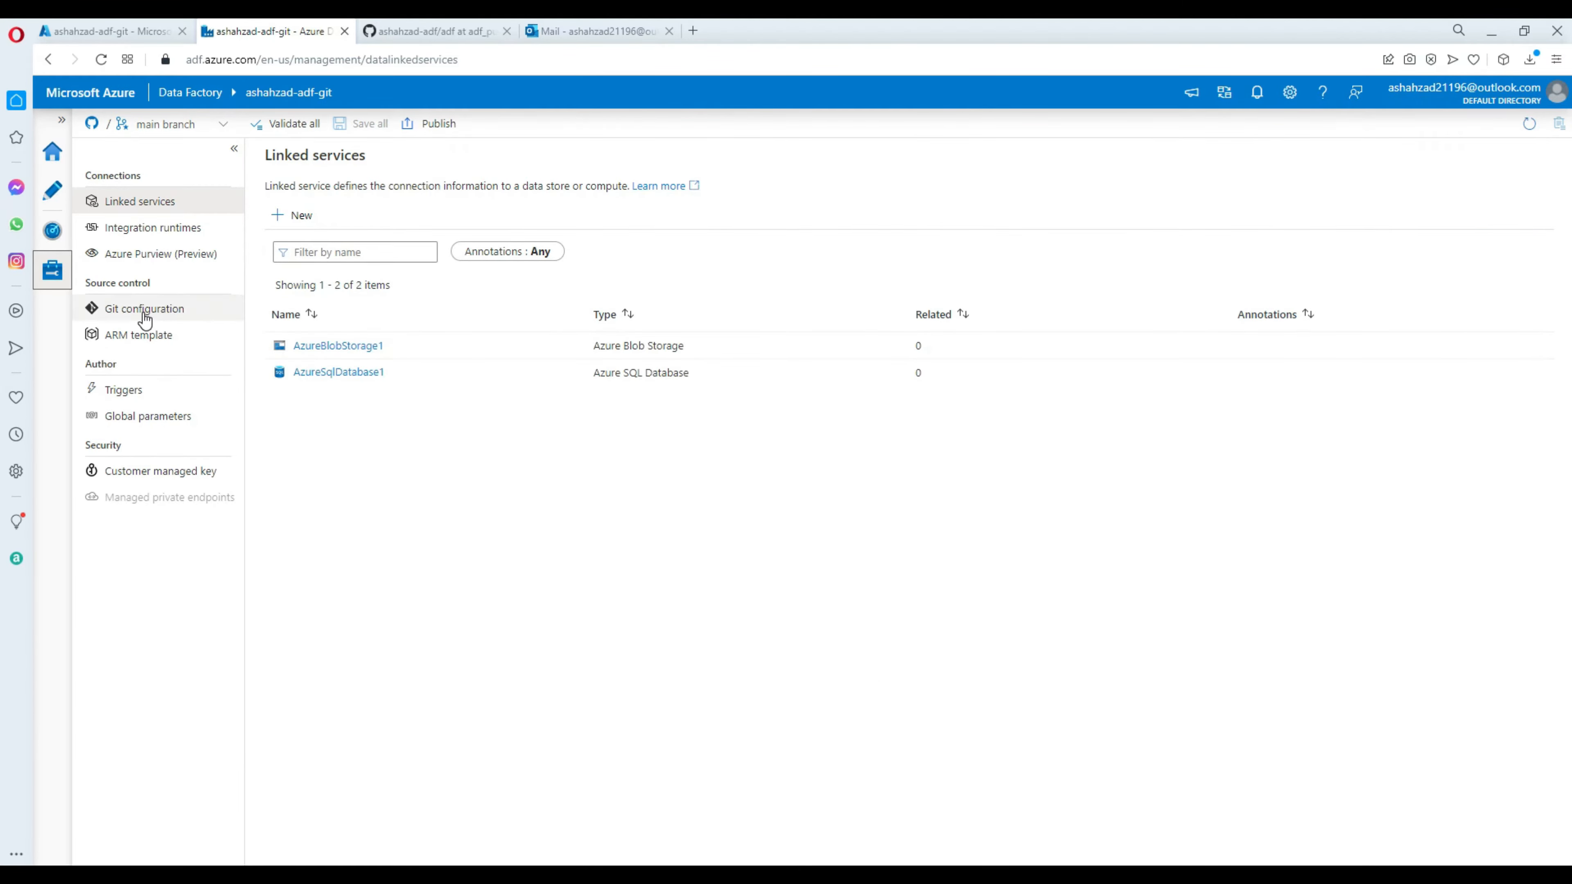
pyautogui.click(145, 309)
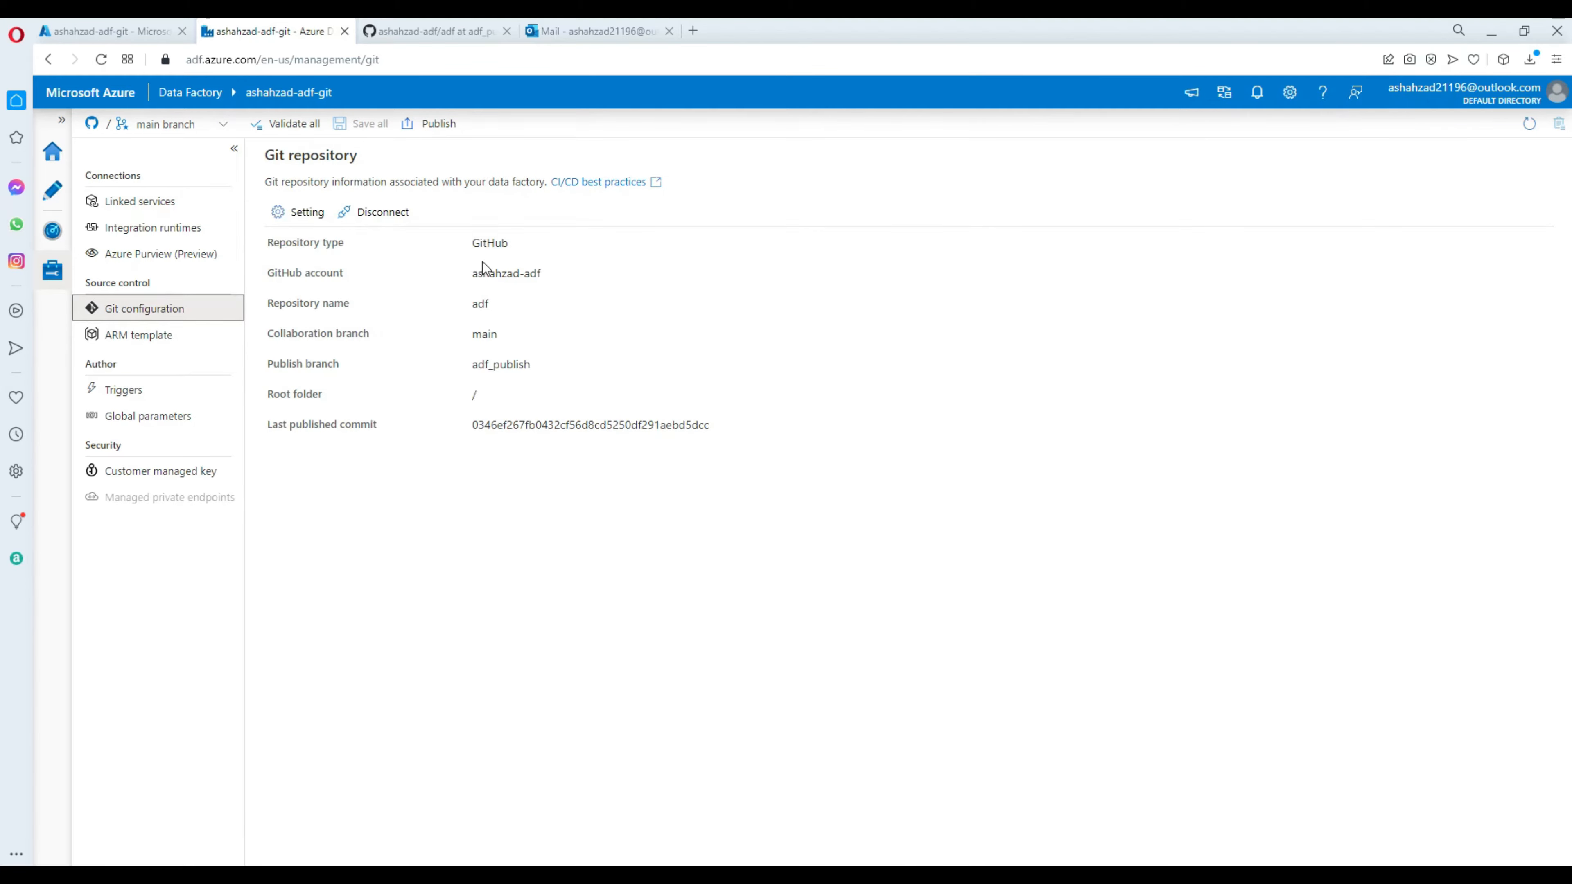
# Step: Examine the Git repository details: GitHub account, repository name, collaboration branch and publish branch
pyautogui.moveTo(474, 273); pyautogui.dragTo(540, 267)
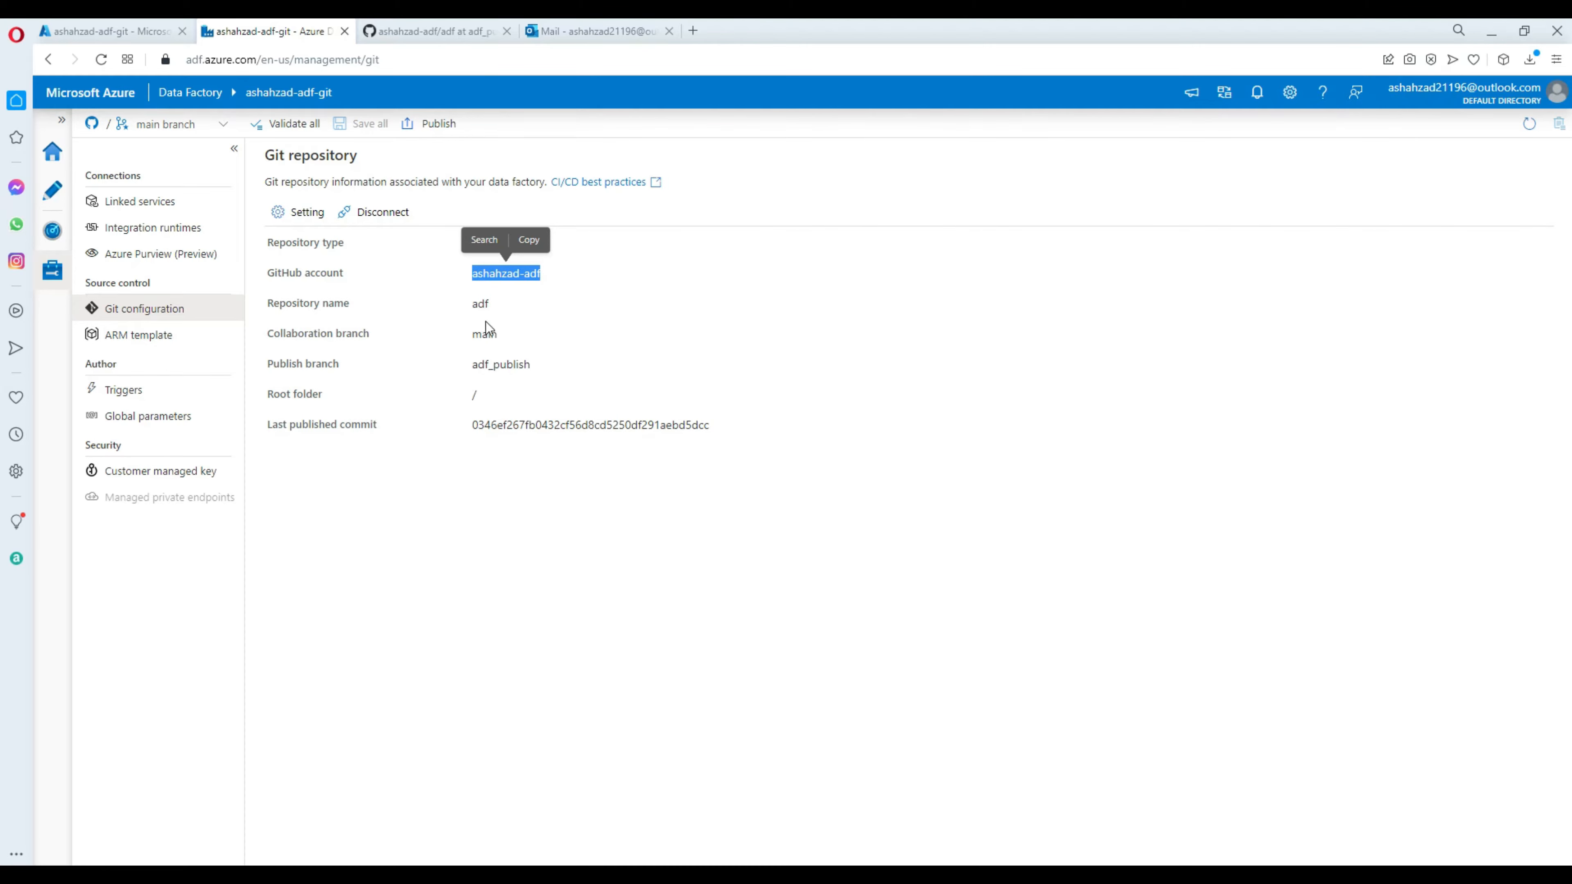
pyautogui.doubleClick(480, 303)
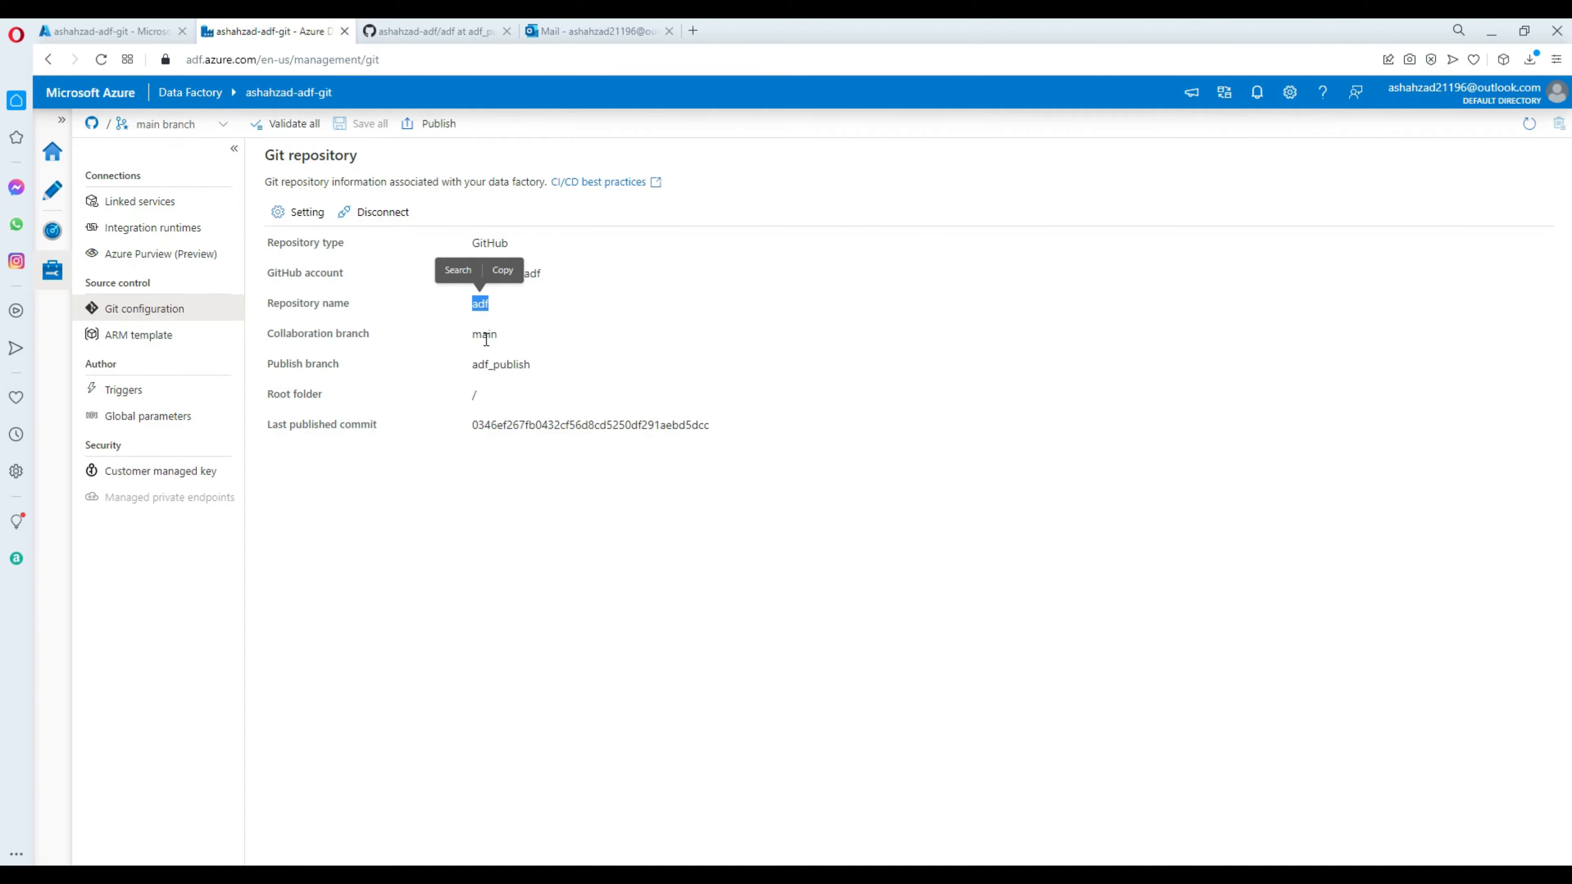
pyautogui.doubleClick(485, 334)
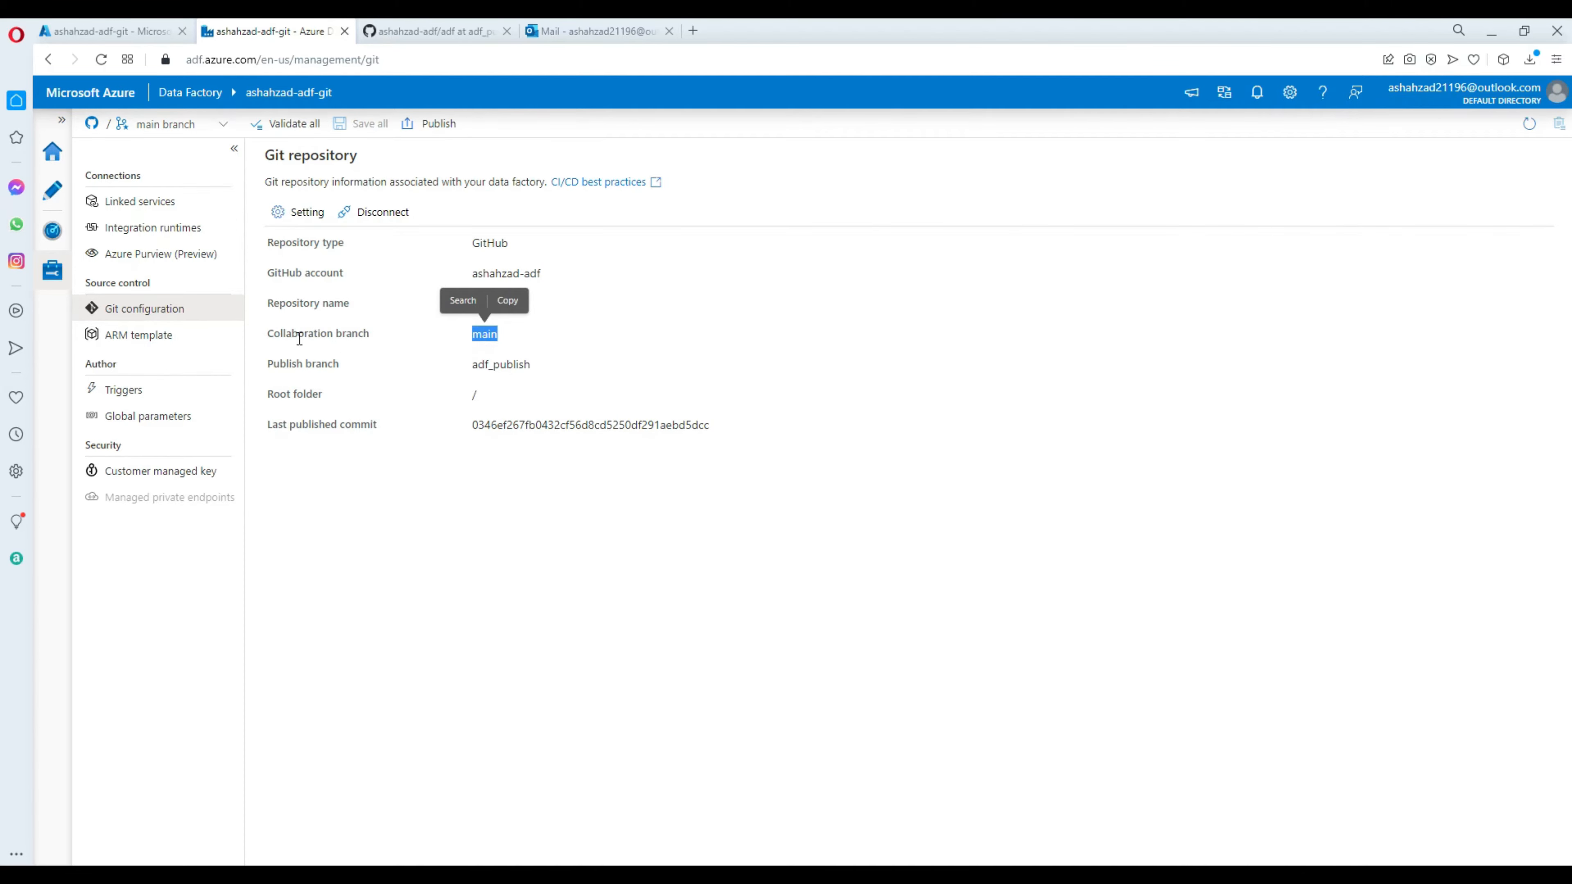
pyautogui.click(475, 365)
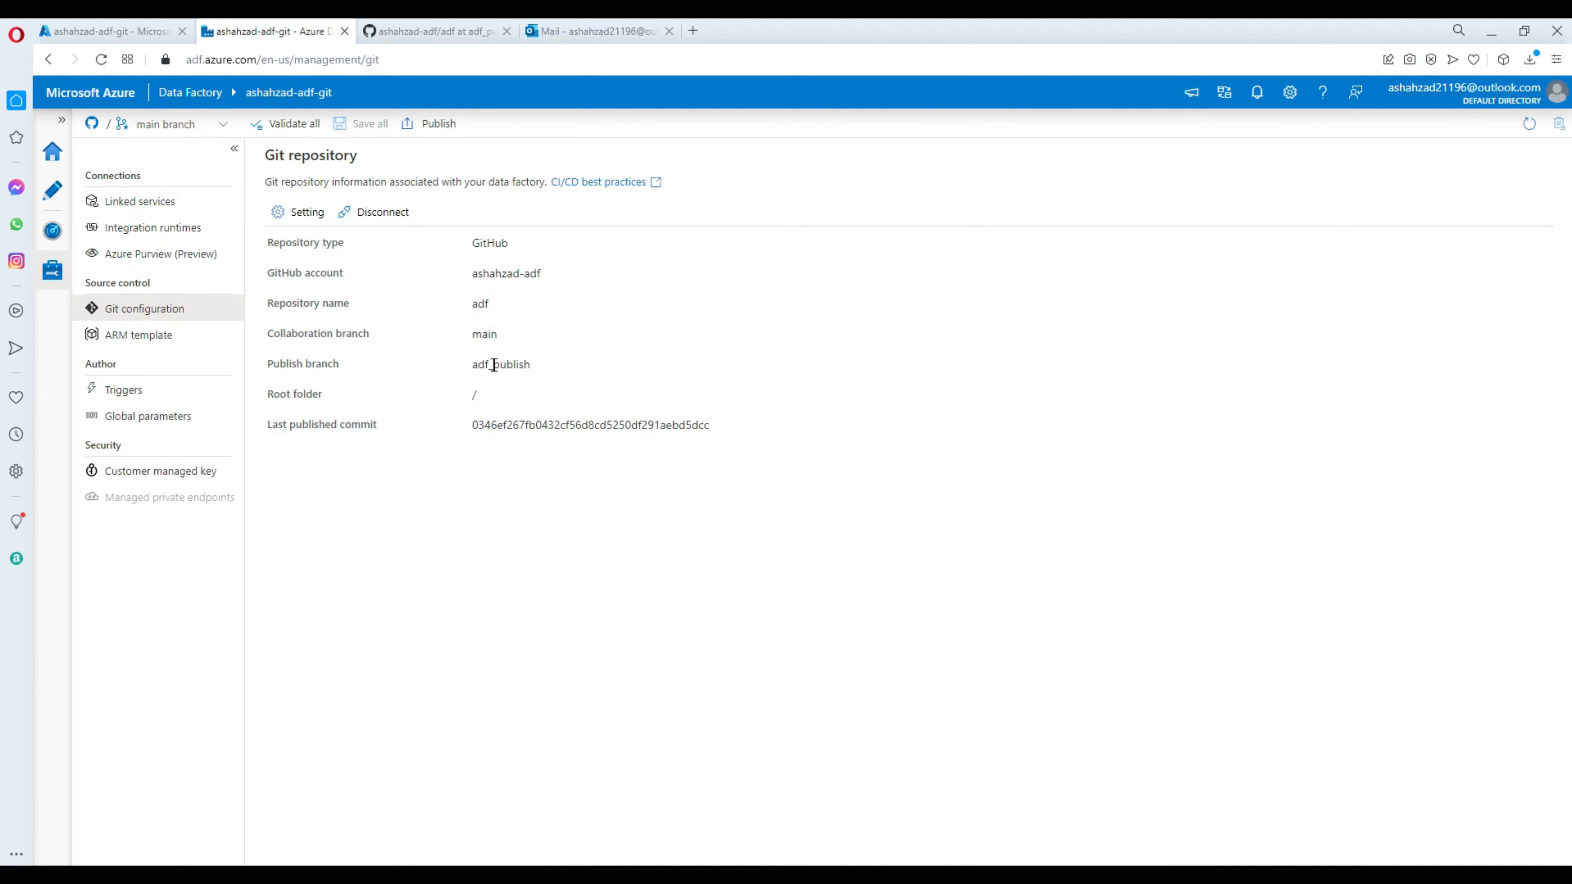
pyautogui.moveTo(538, 372); pyautogui.dragTo(475, 362)
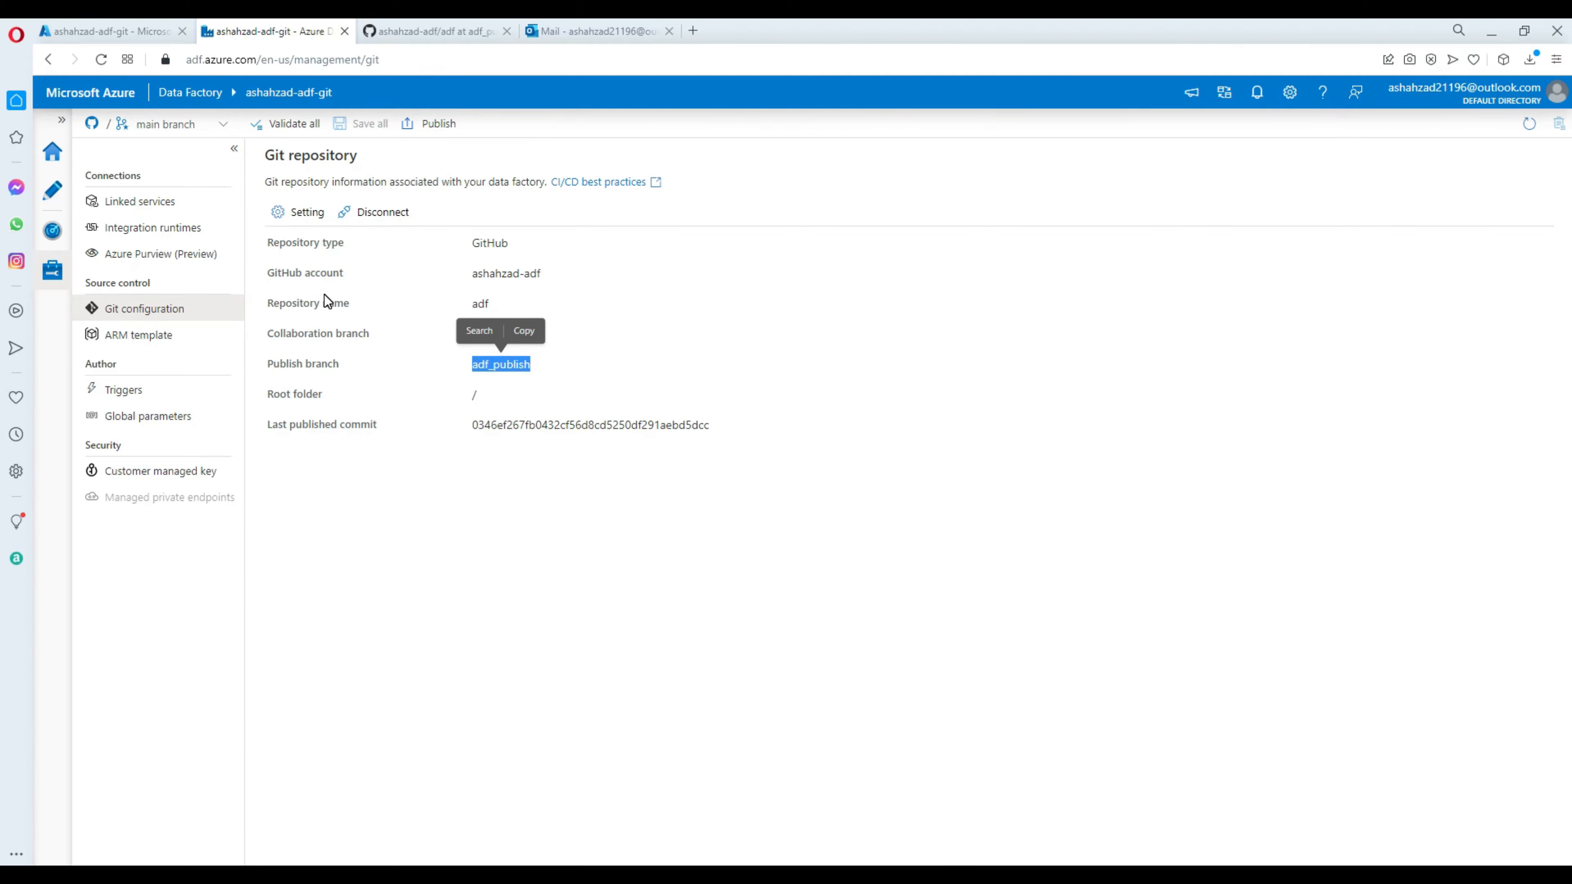
pyautogui.click(481, 294)
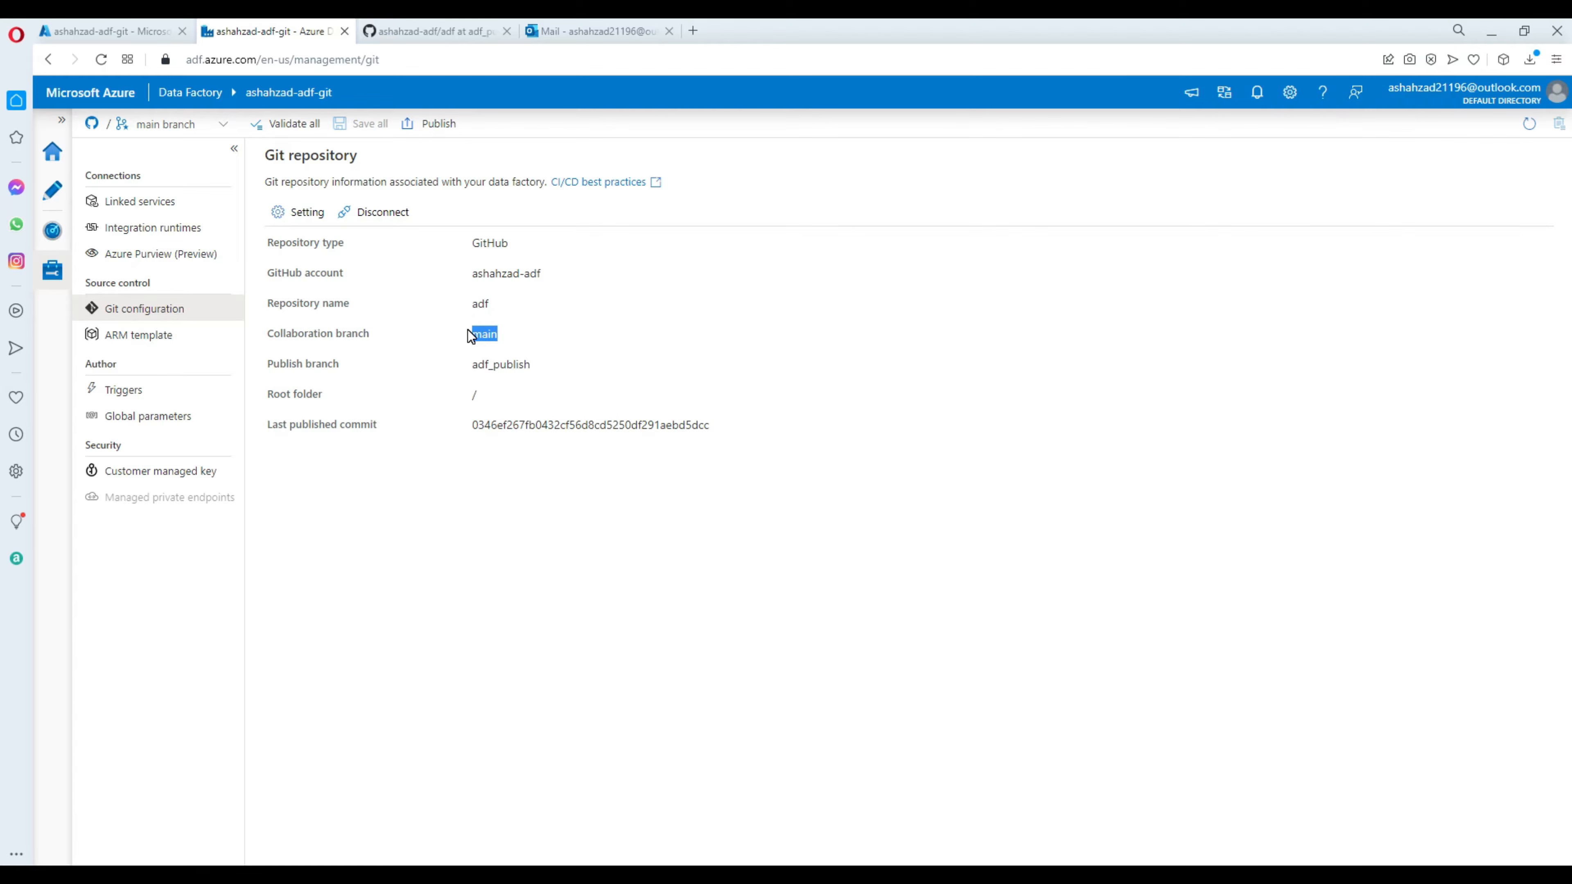
pyautogui.moveTo(468, 335); pyautogui.dragTo(286, 266)
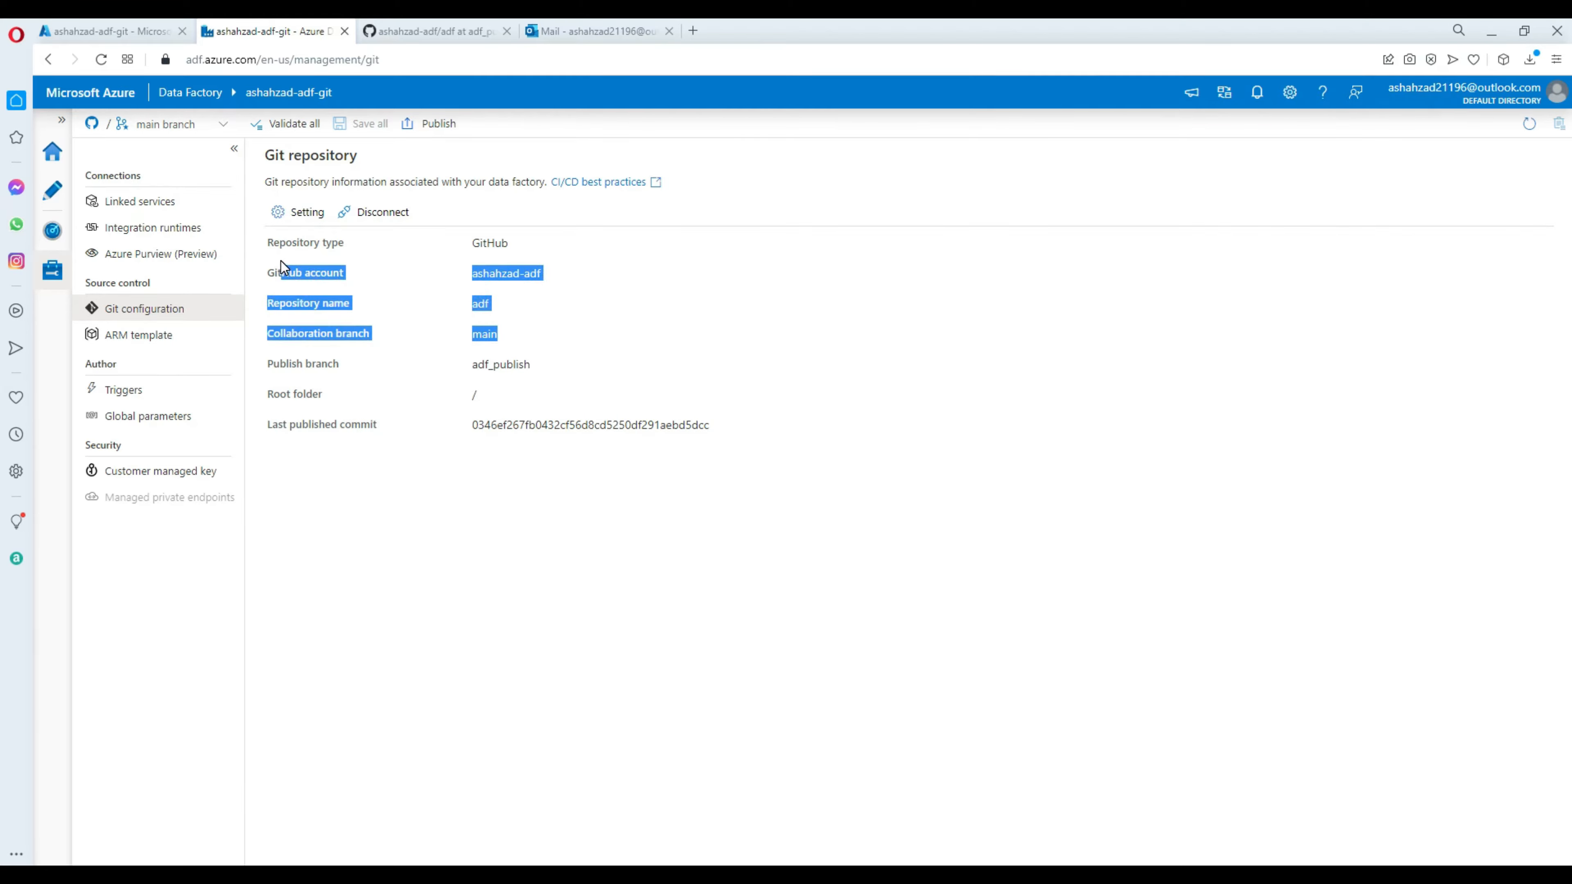
pyautogui.doubleClick(498, 364)
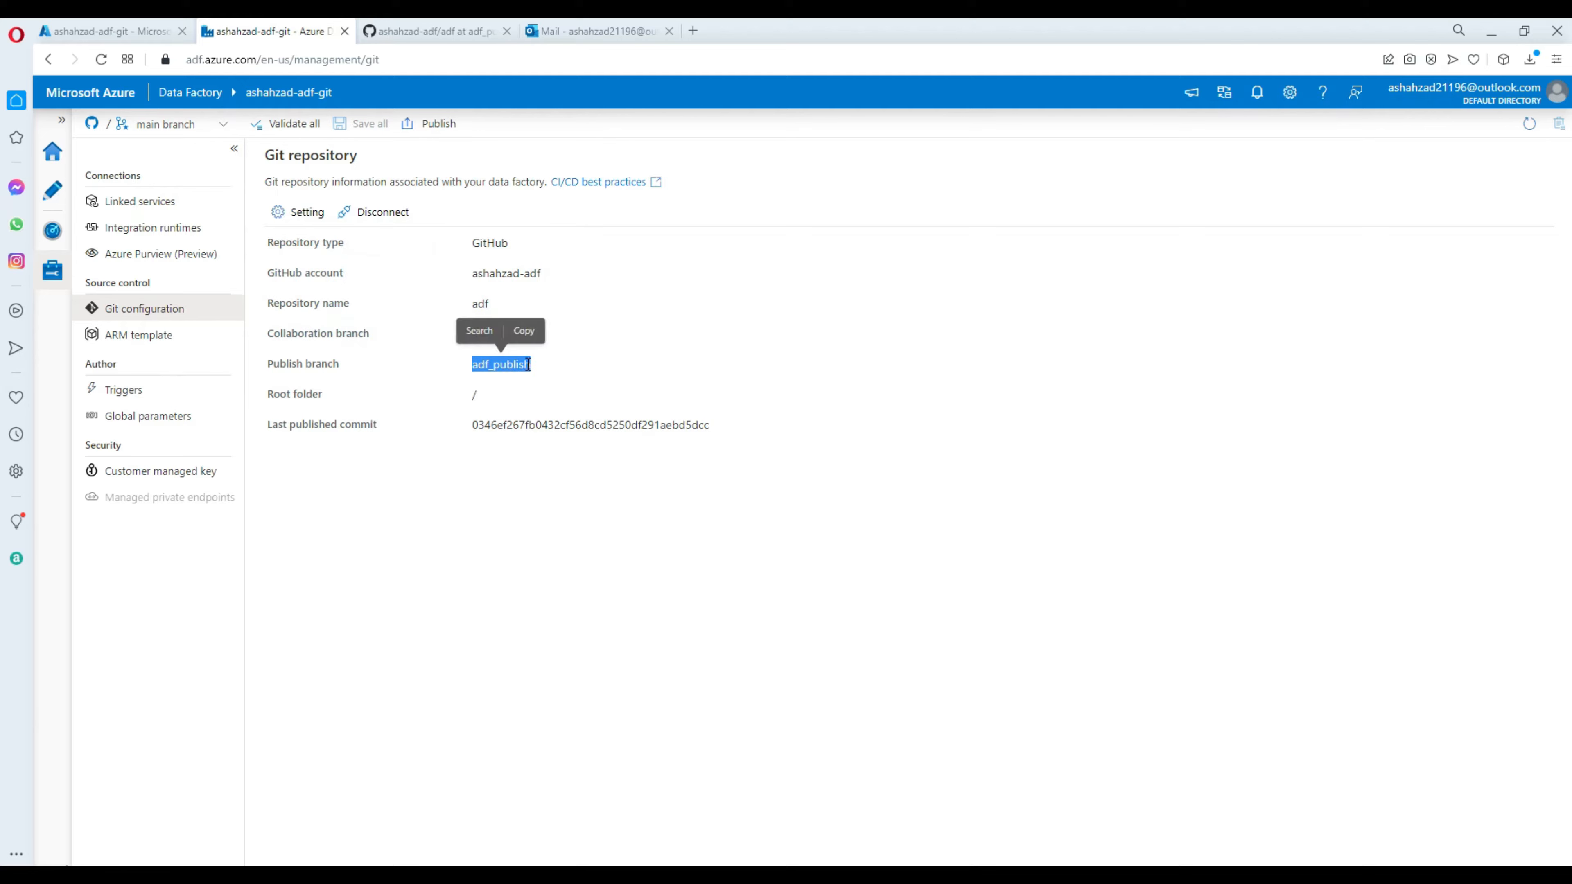
pyautogui.moveTo(537, 367); pyautogui.dragTo(461, 359)
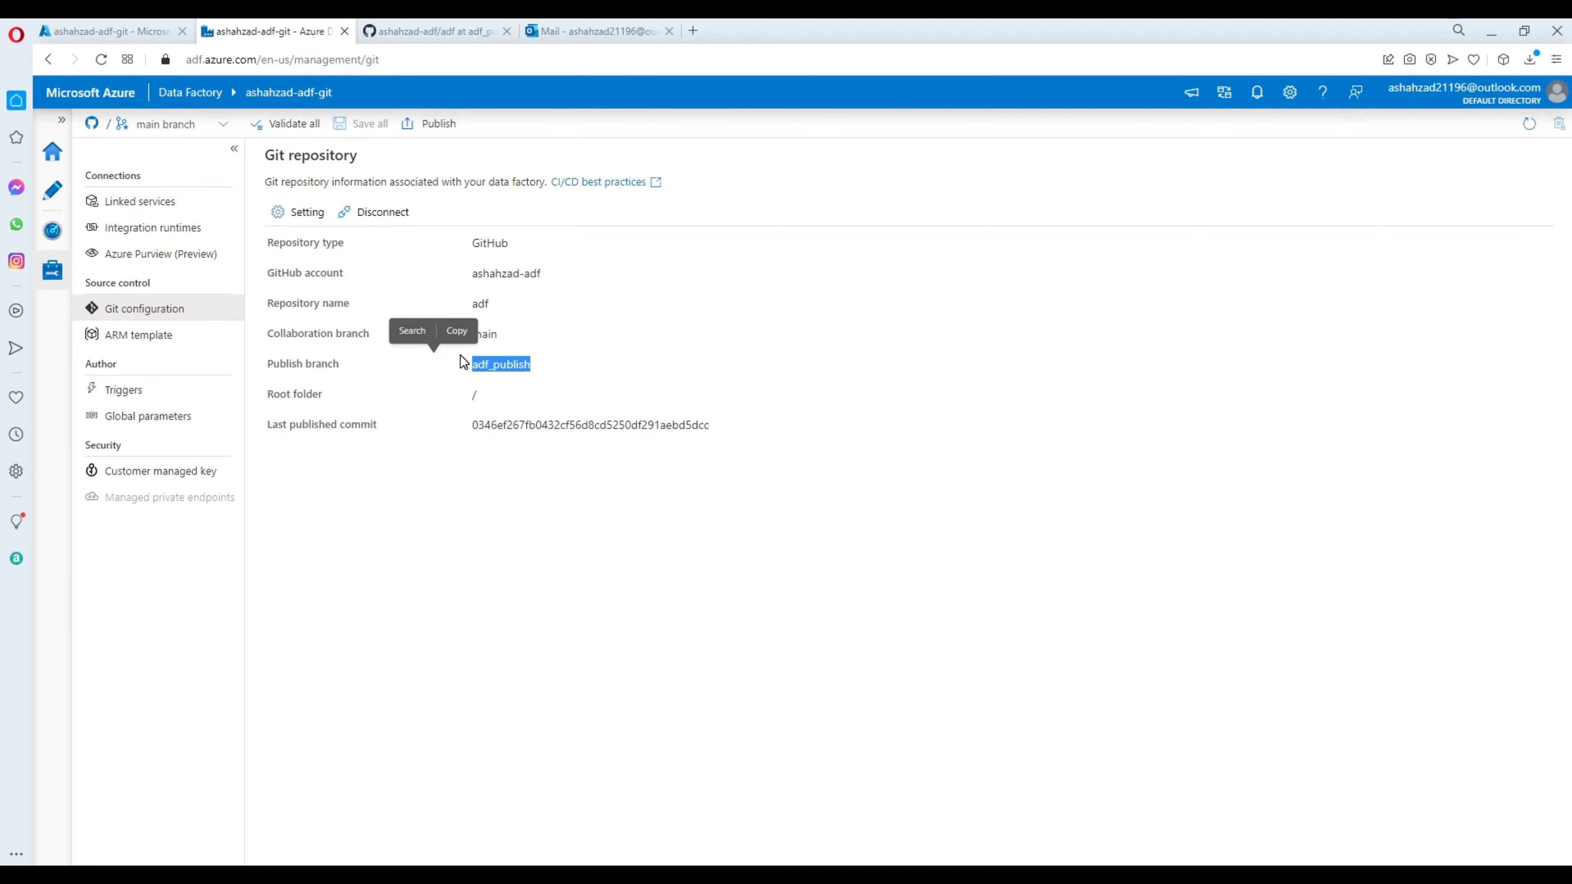
# Step: Open the pipelines pl_wait and pl_pipeline2 in the authoring workspace
pyautogui.click(54, 200)
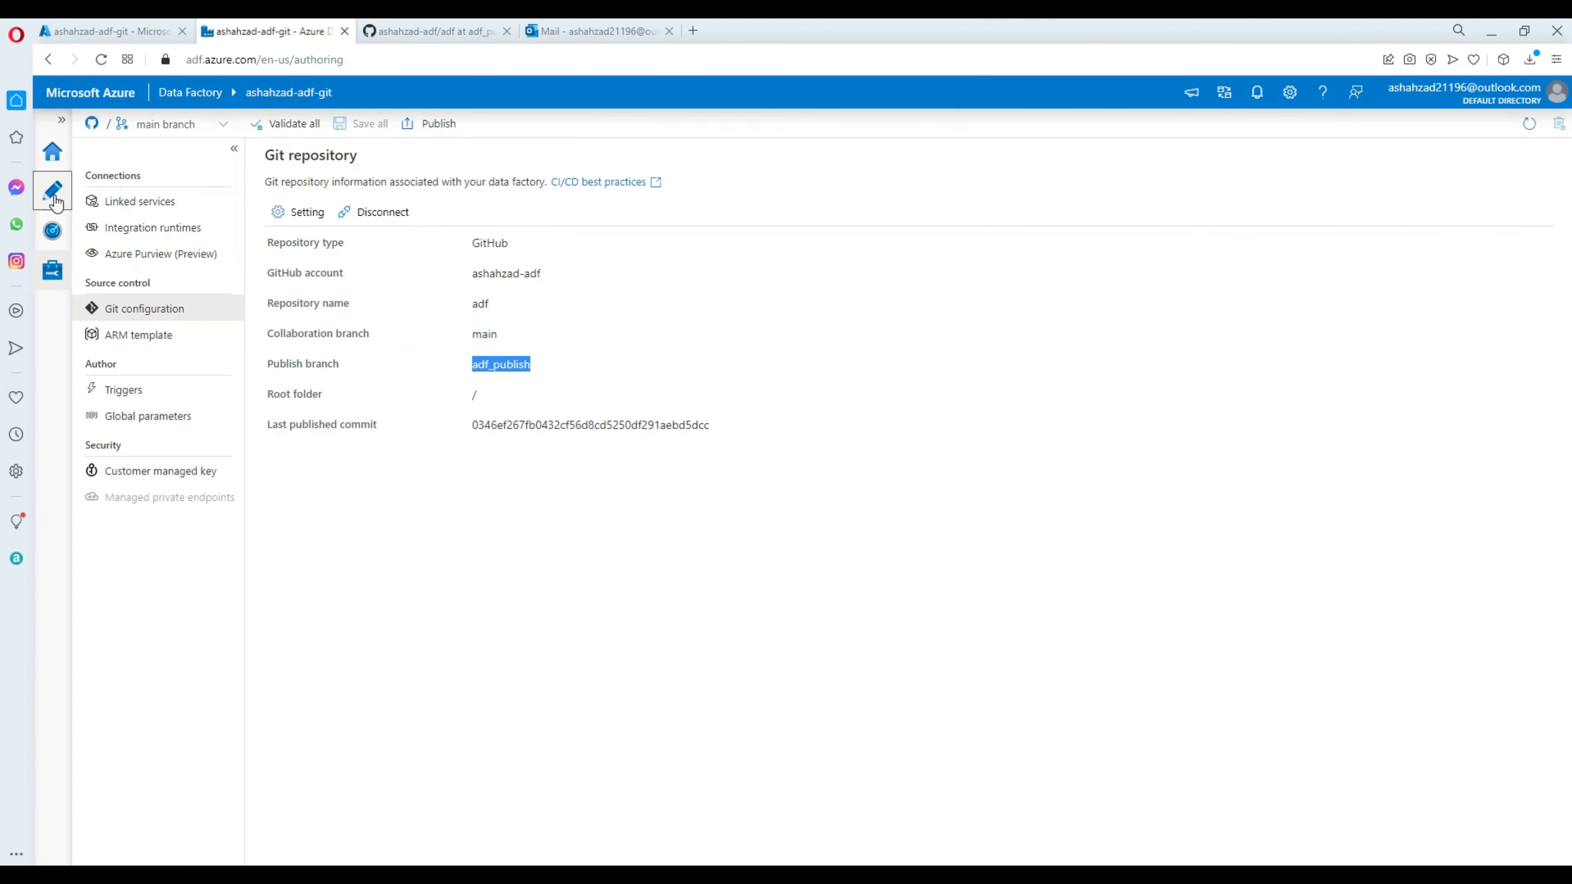
pyautogui.click(93, 217)
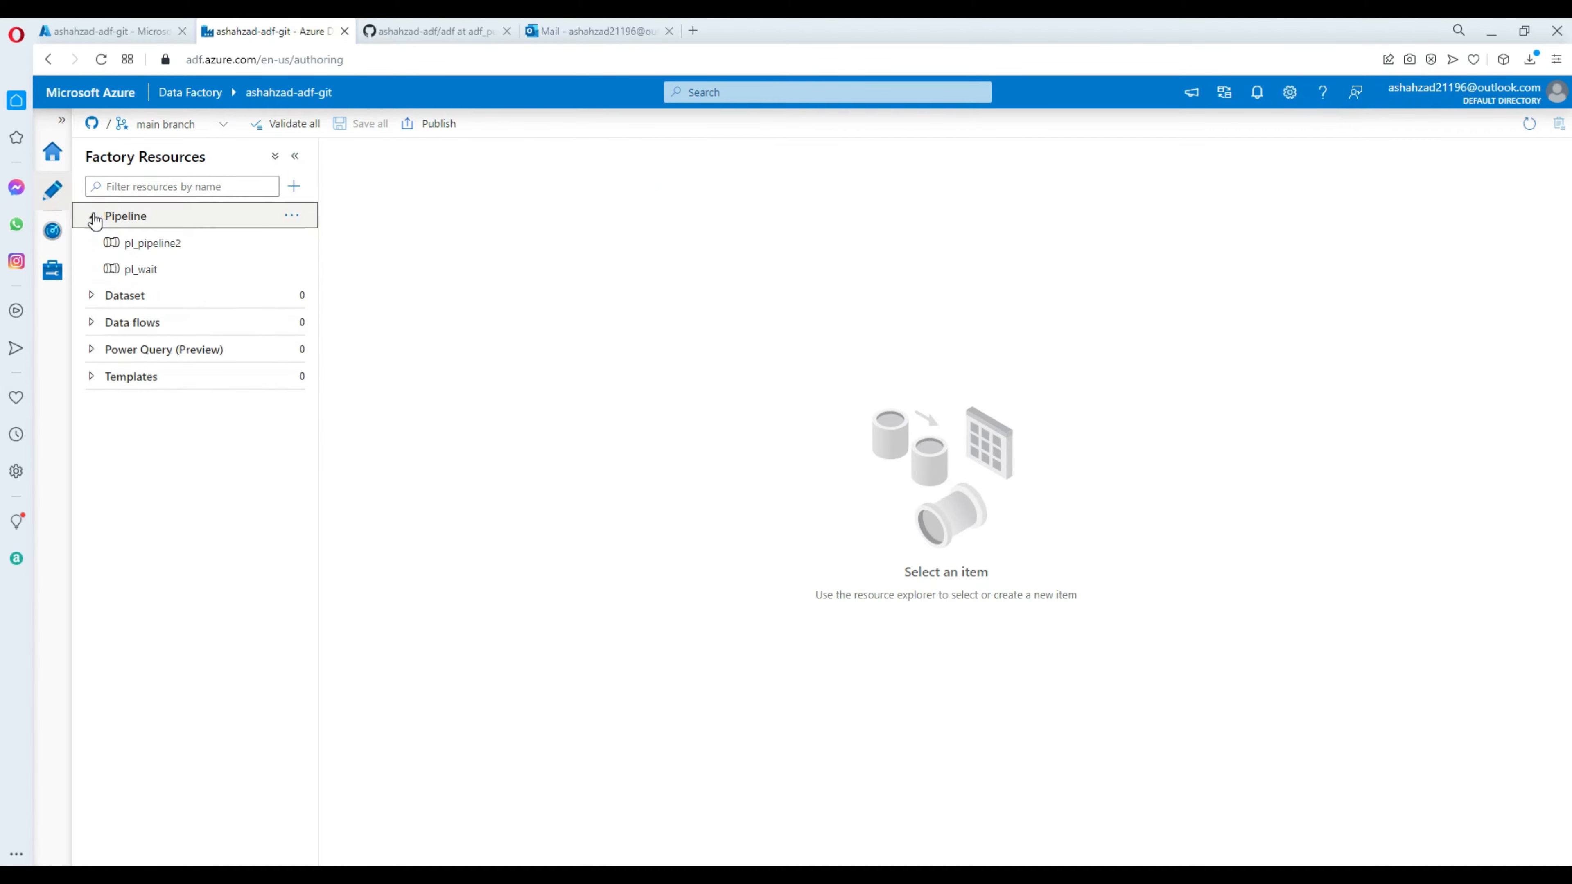
pyautogui.click(147, 270)
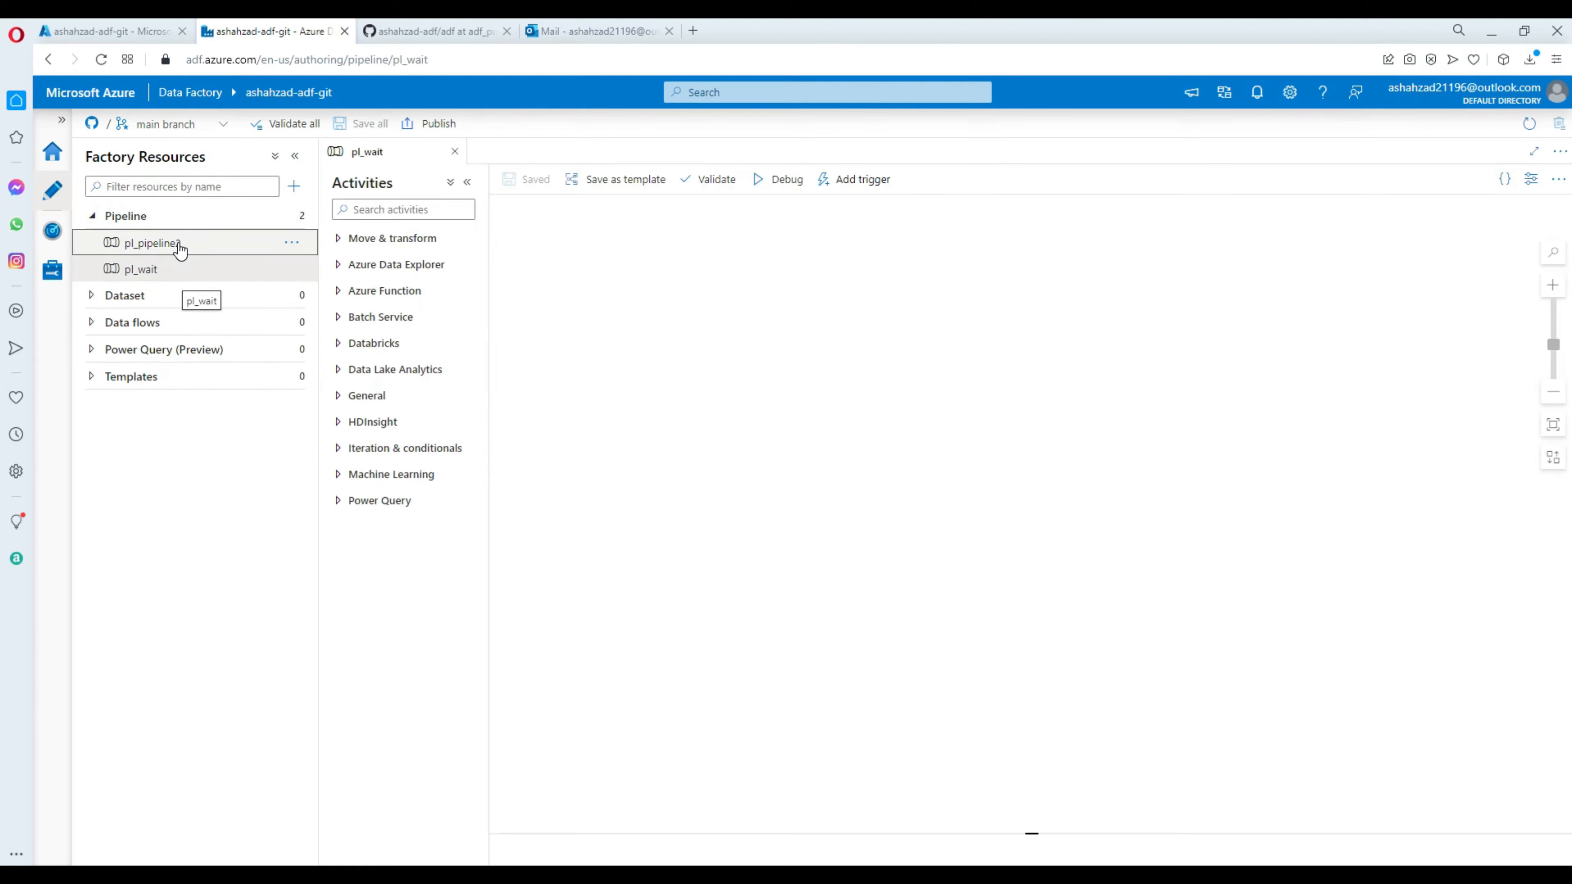
pyautogui.click(179, 248)
# Step: Switch to the adf repository on GitHub and view the pipeline folder of the main branch
pyautogui.click(427, 33)
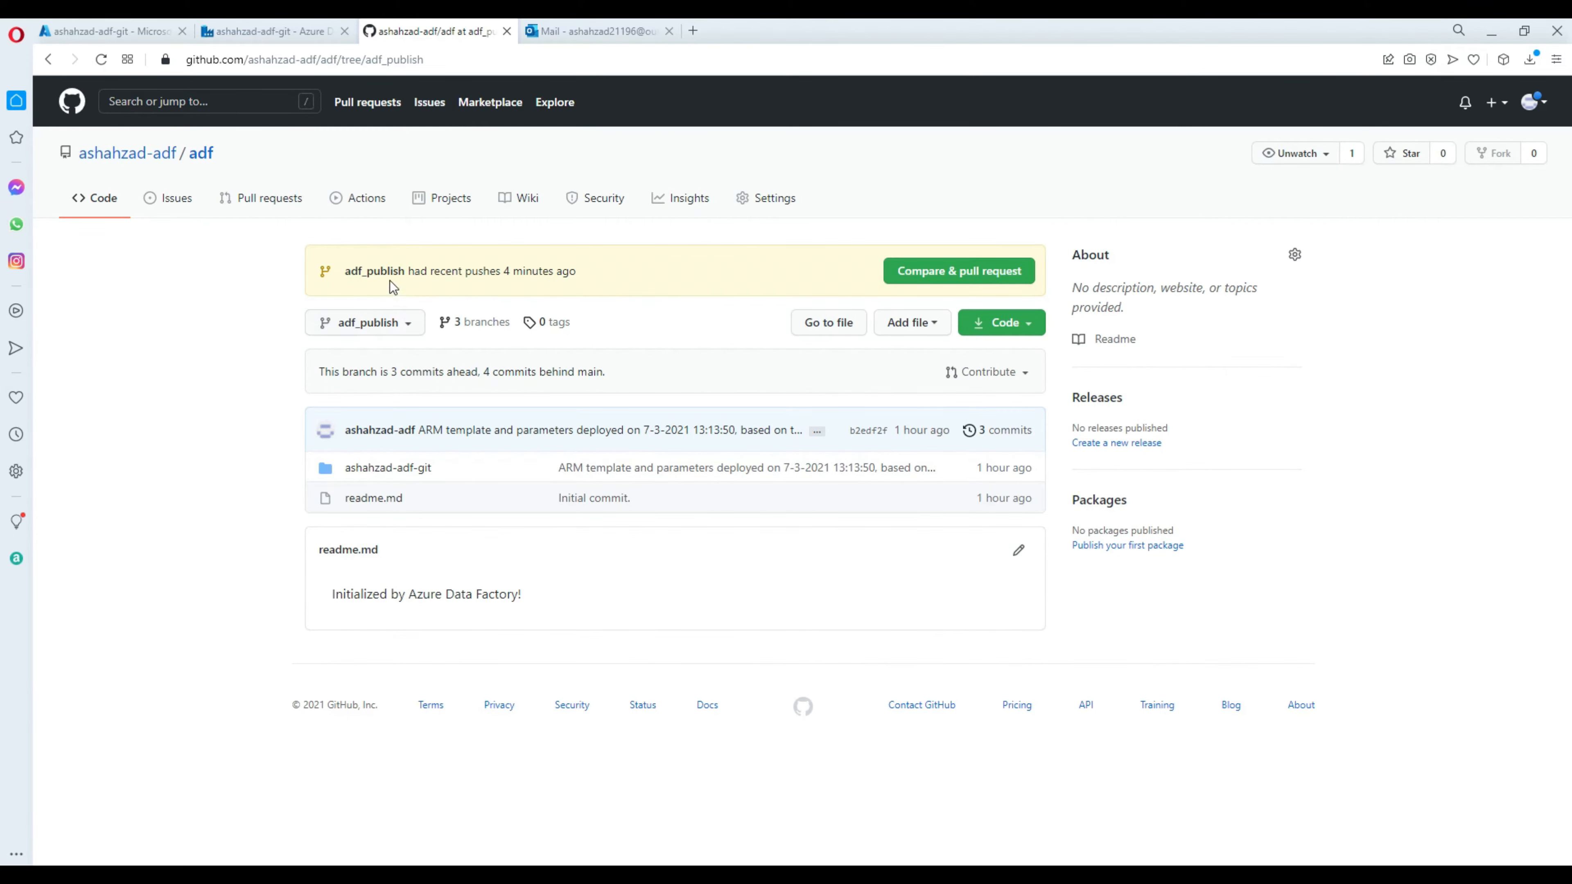
pyautogui.click(403, 324)
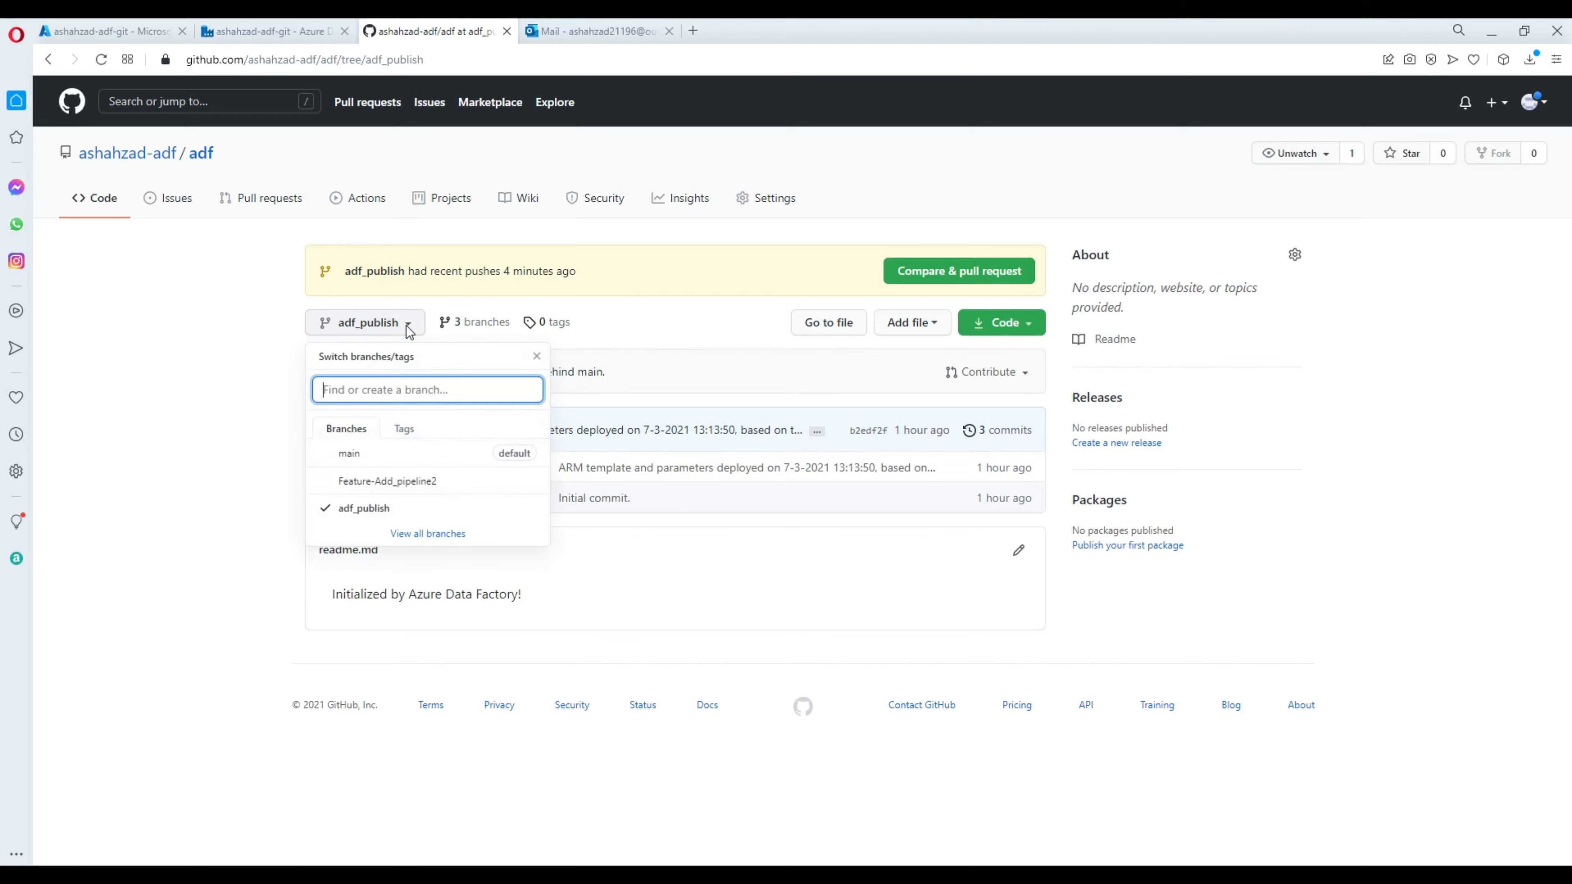
pyautogui.click(362, 454)
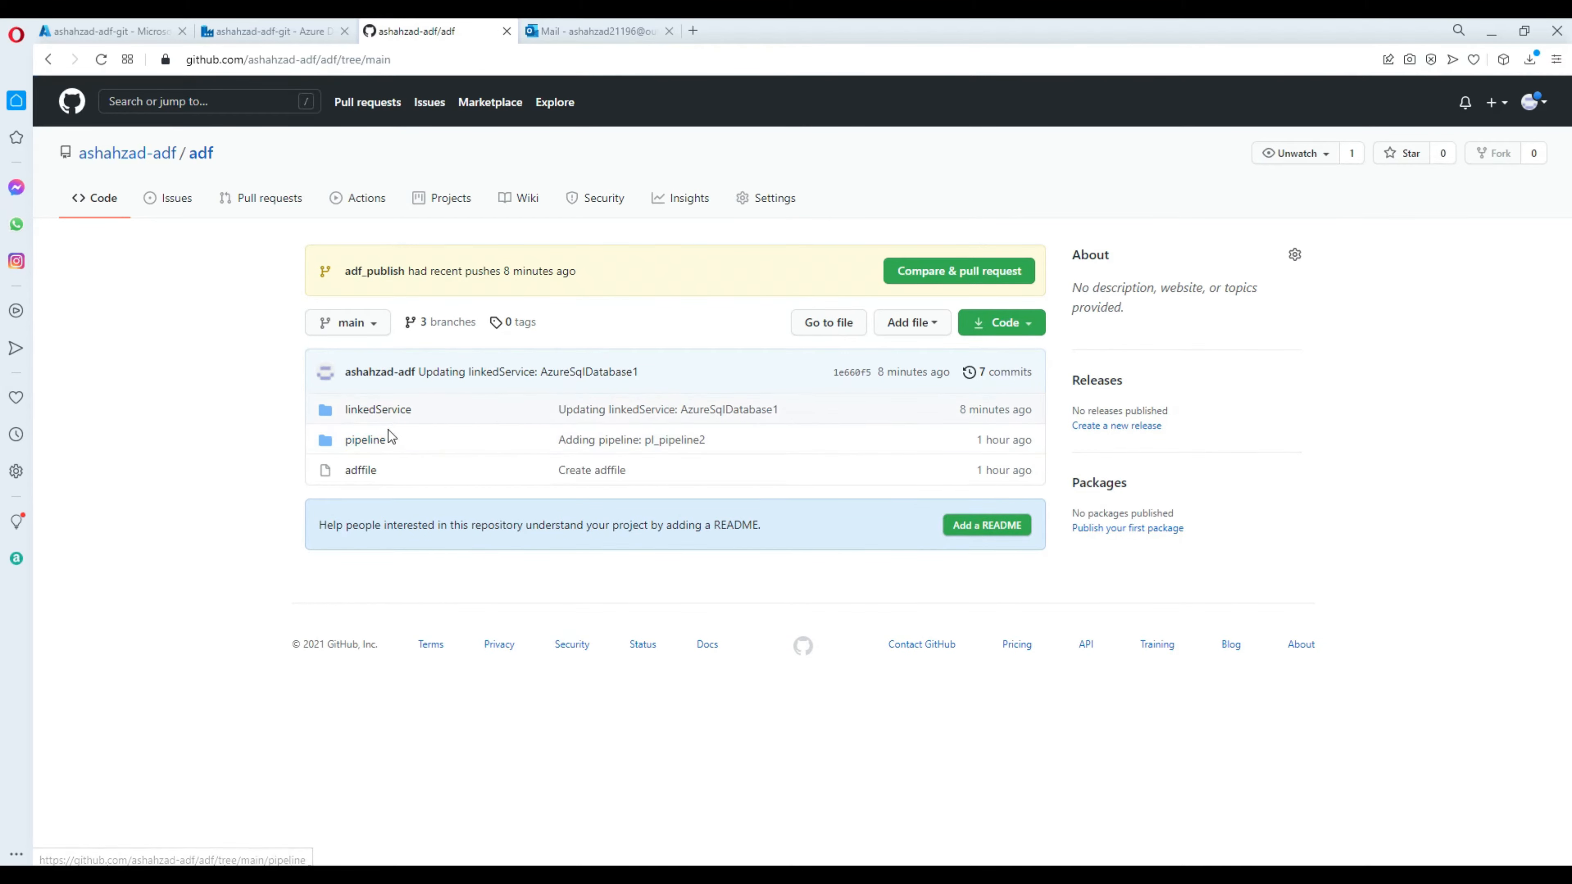
pyautogui.click(365, 441)
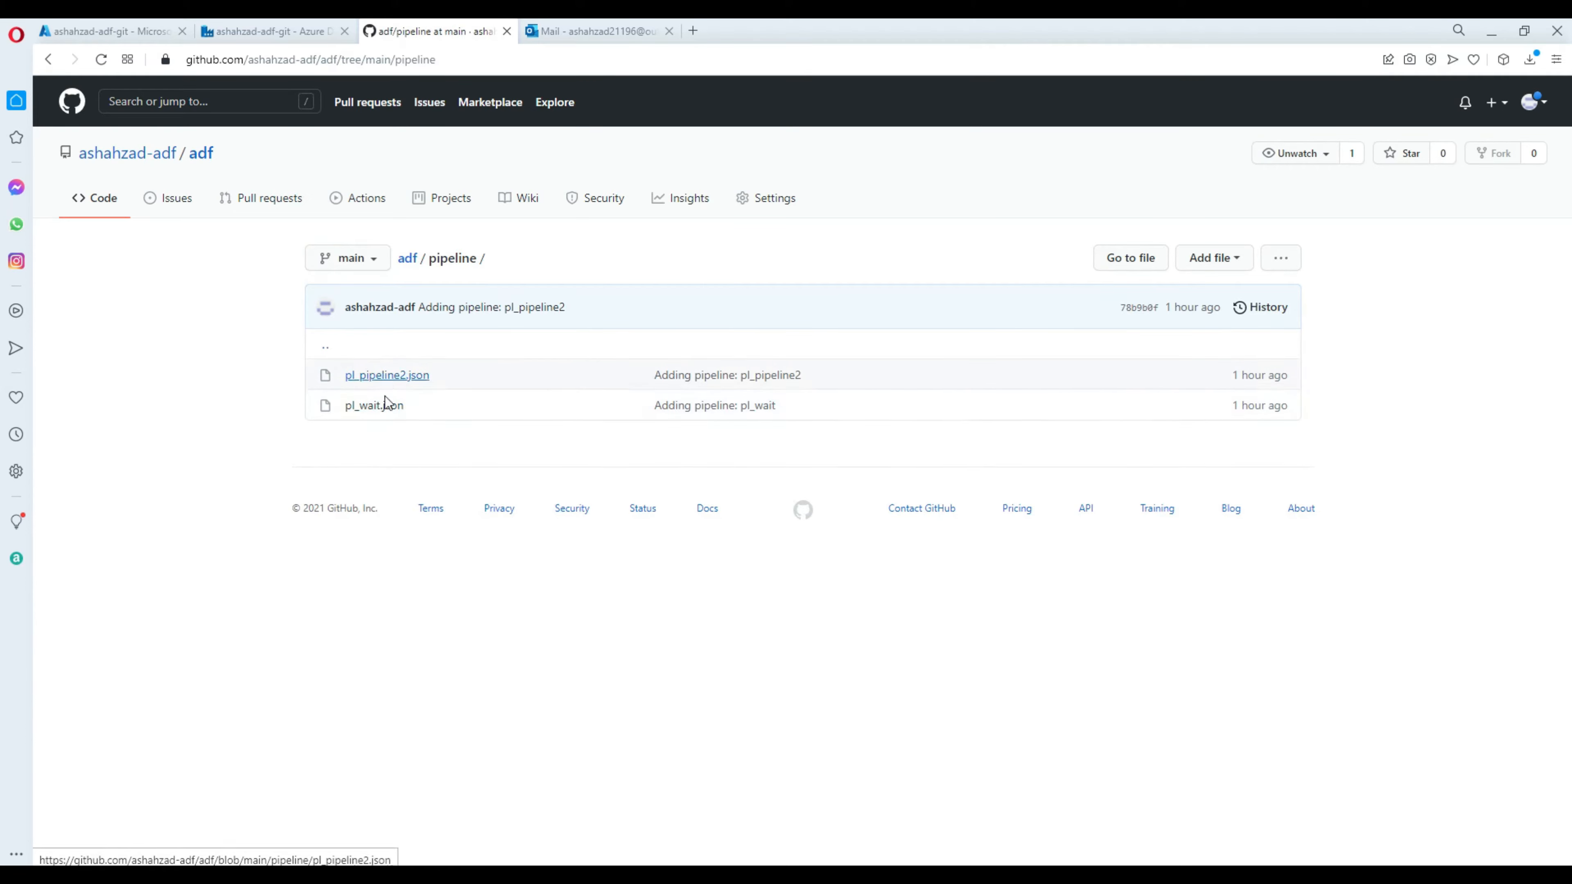
# Step: Look through the linkedService folder of the main branch and return to the repository root
pyautogui.click(382, 263)
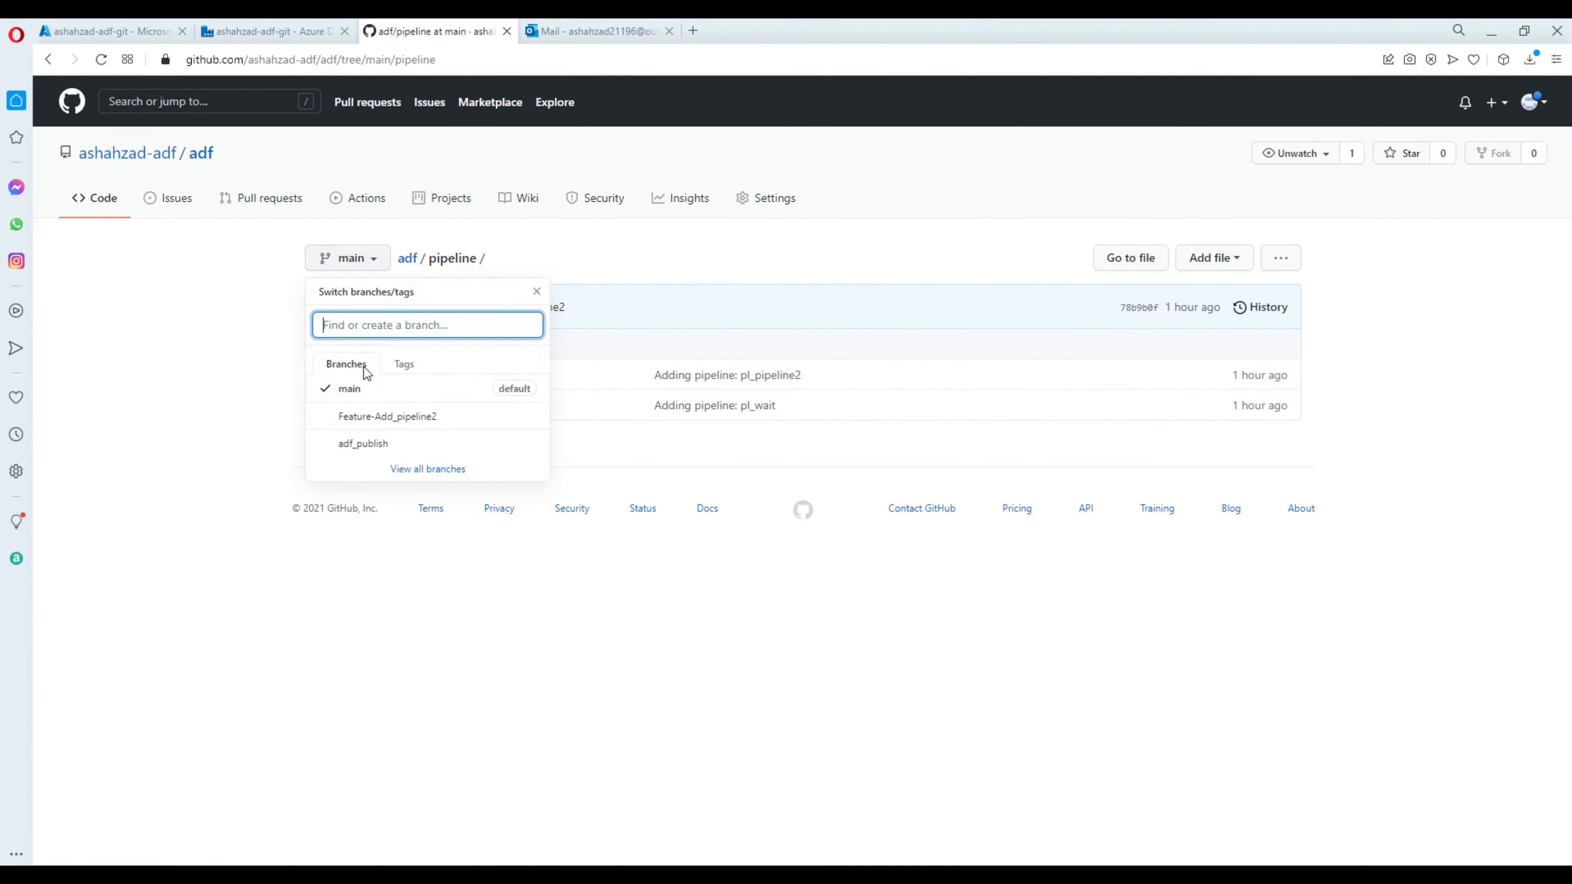
pyautogui.click(416, 263)
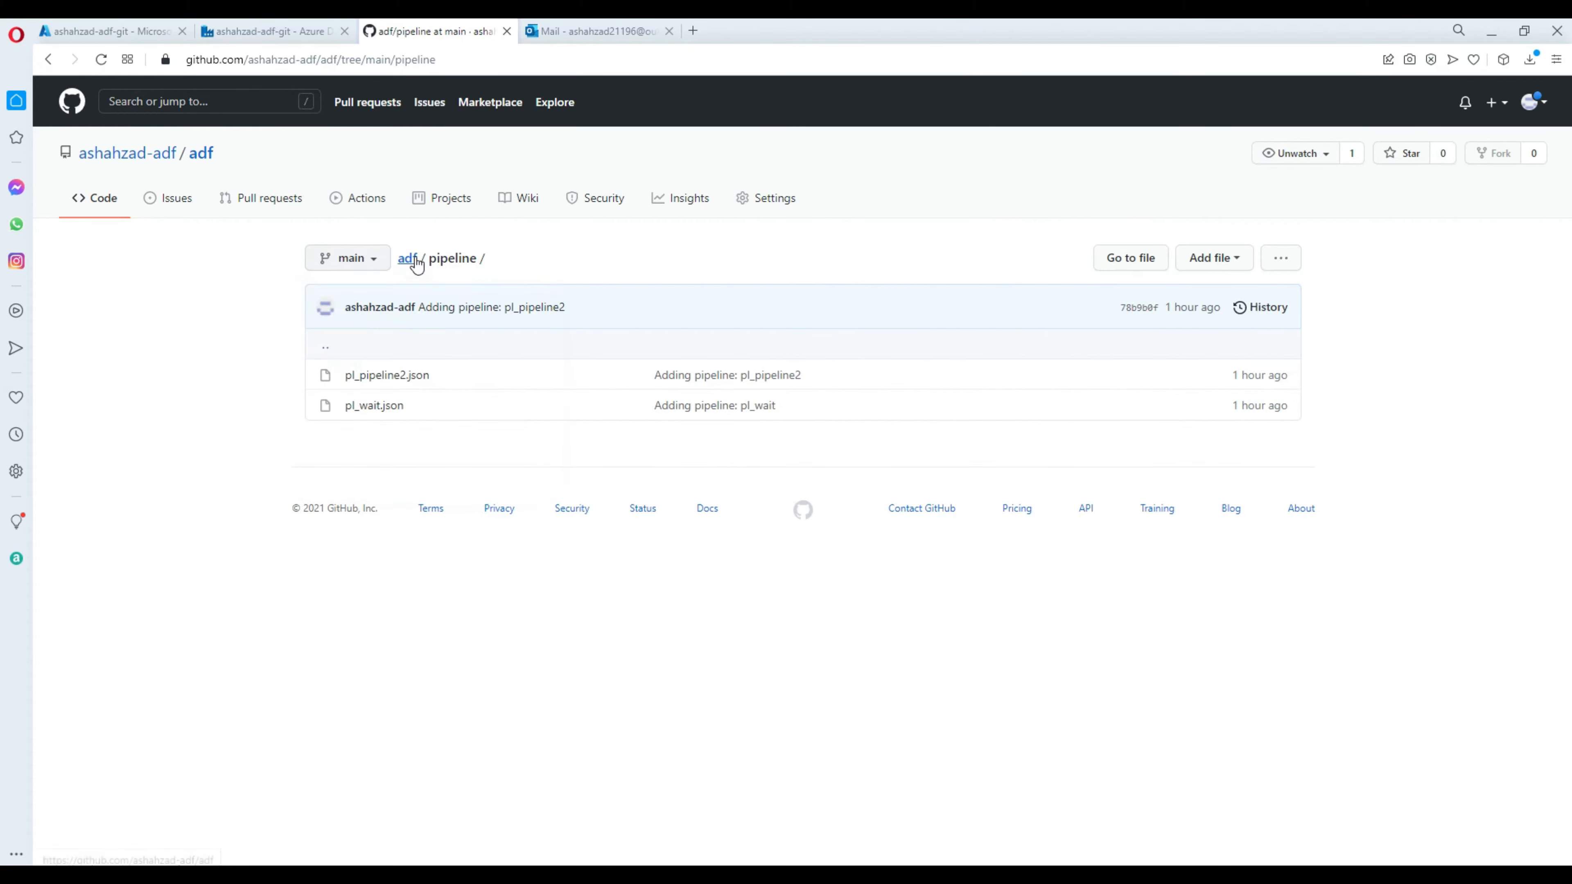
pyautogui.click(409, 260)
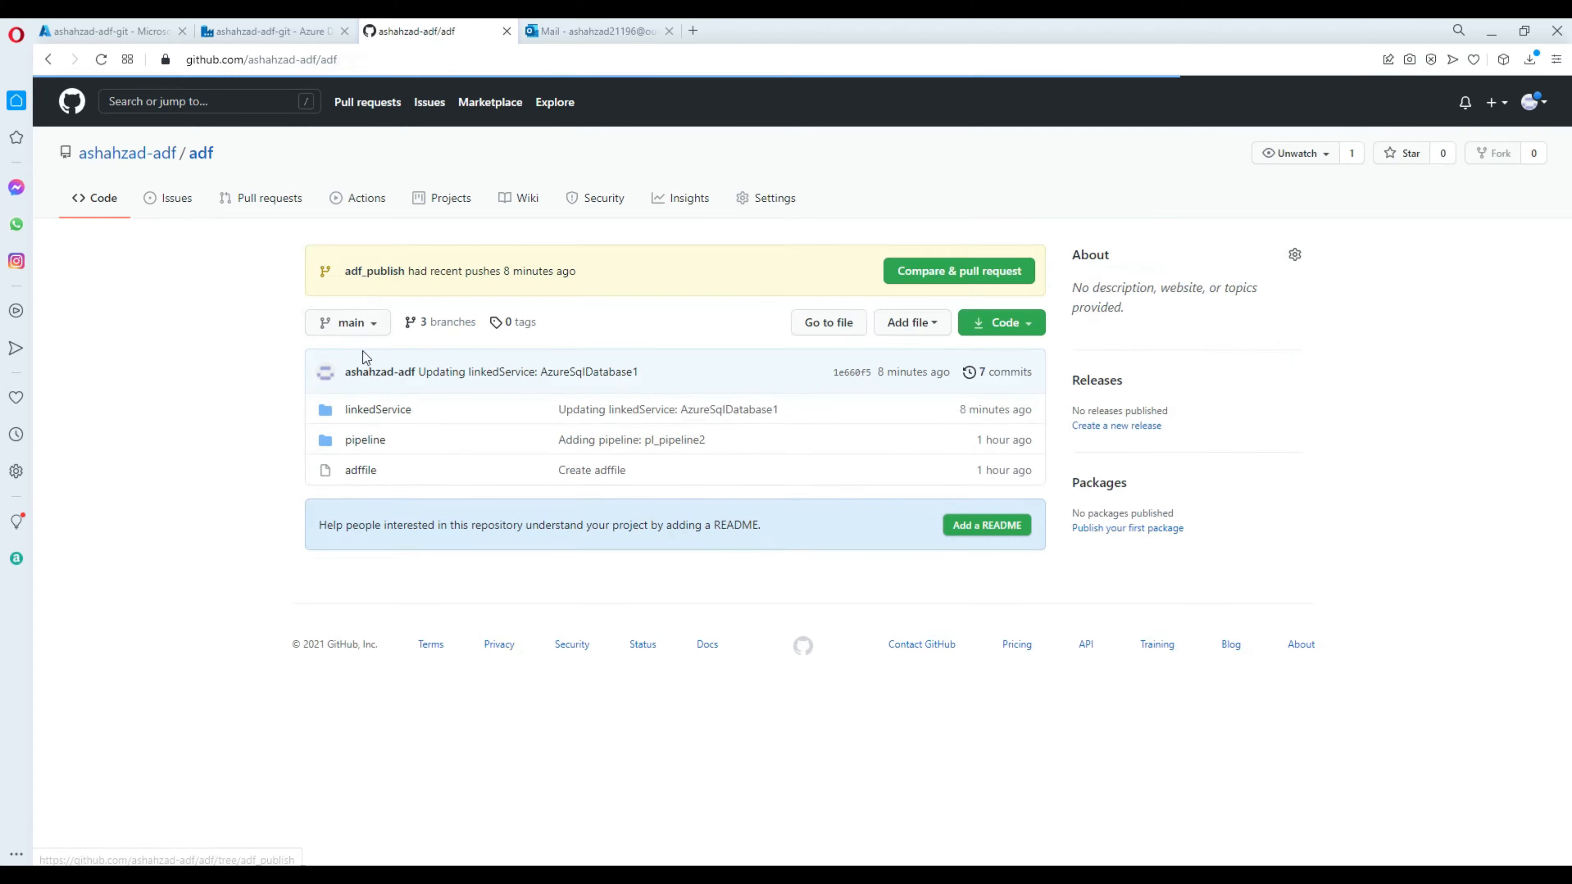
pyautogui.click(362, 412)
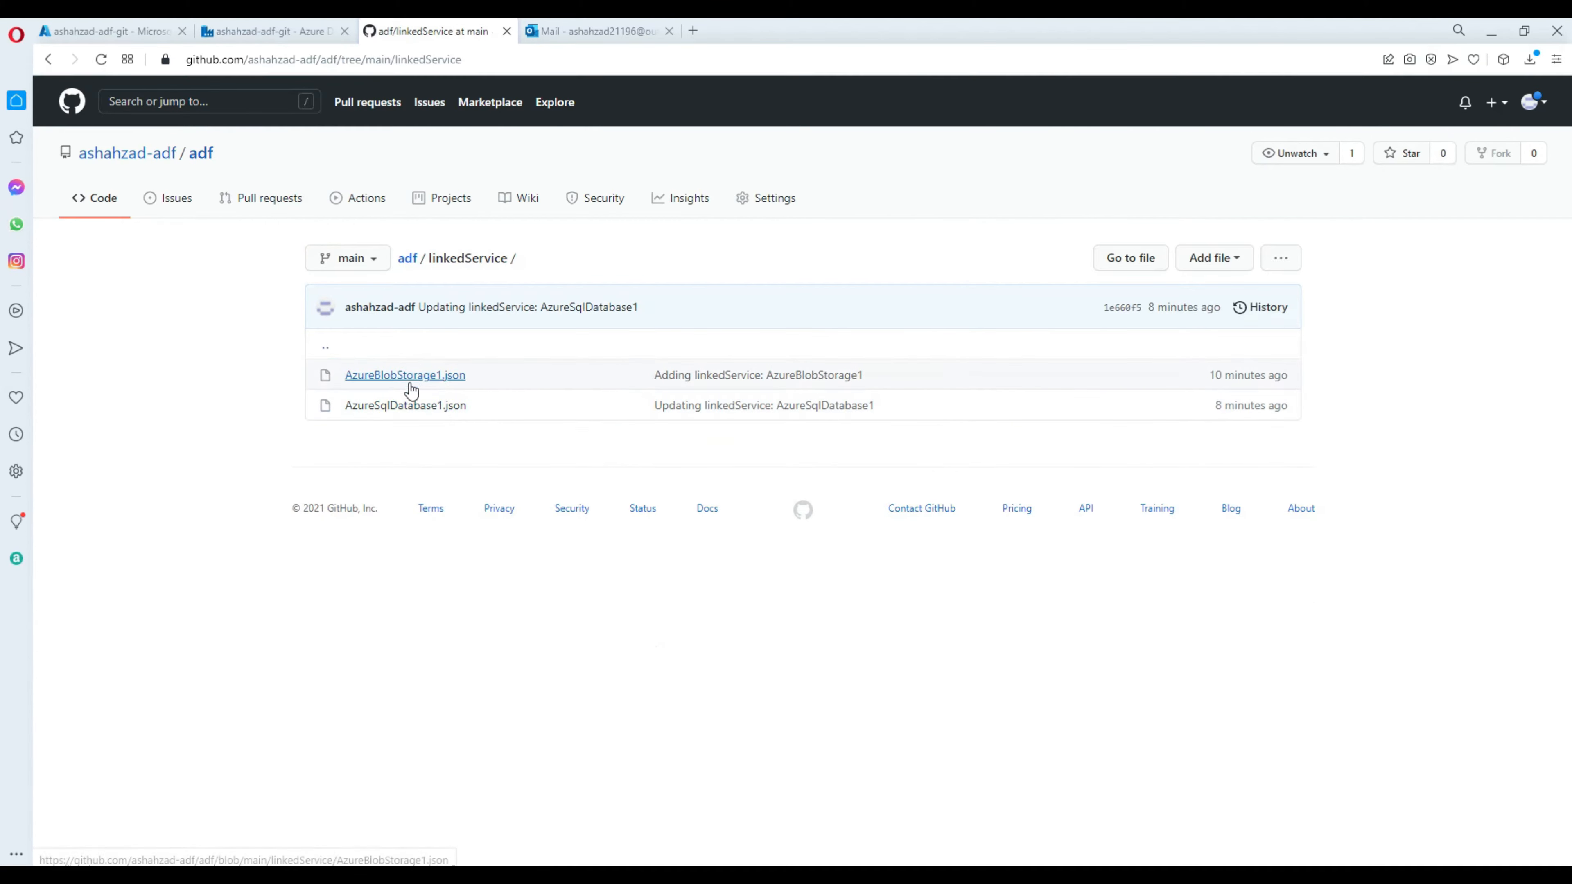
pyautogui.click(407, 258)
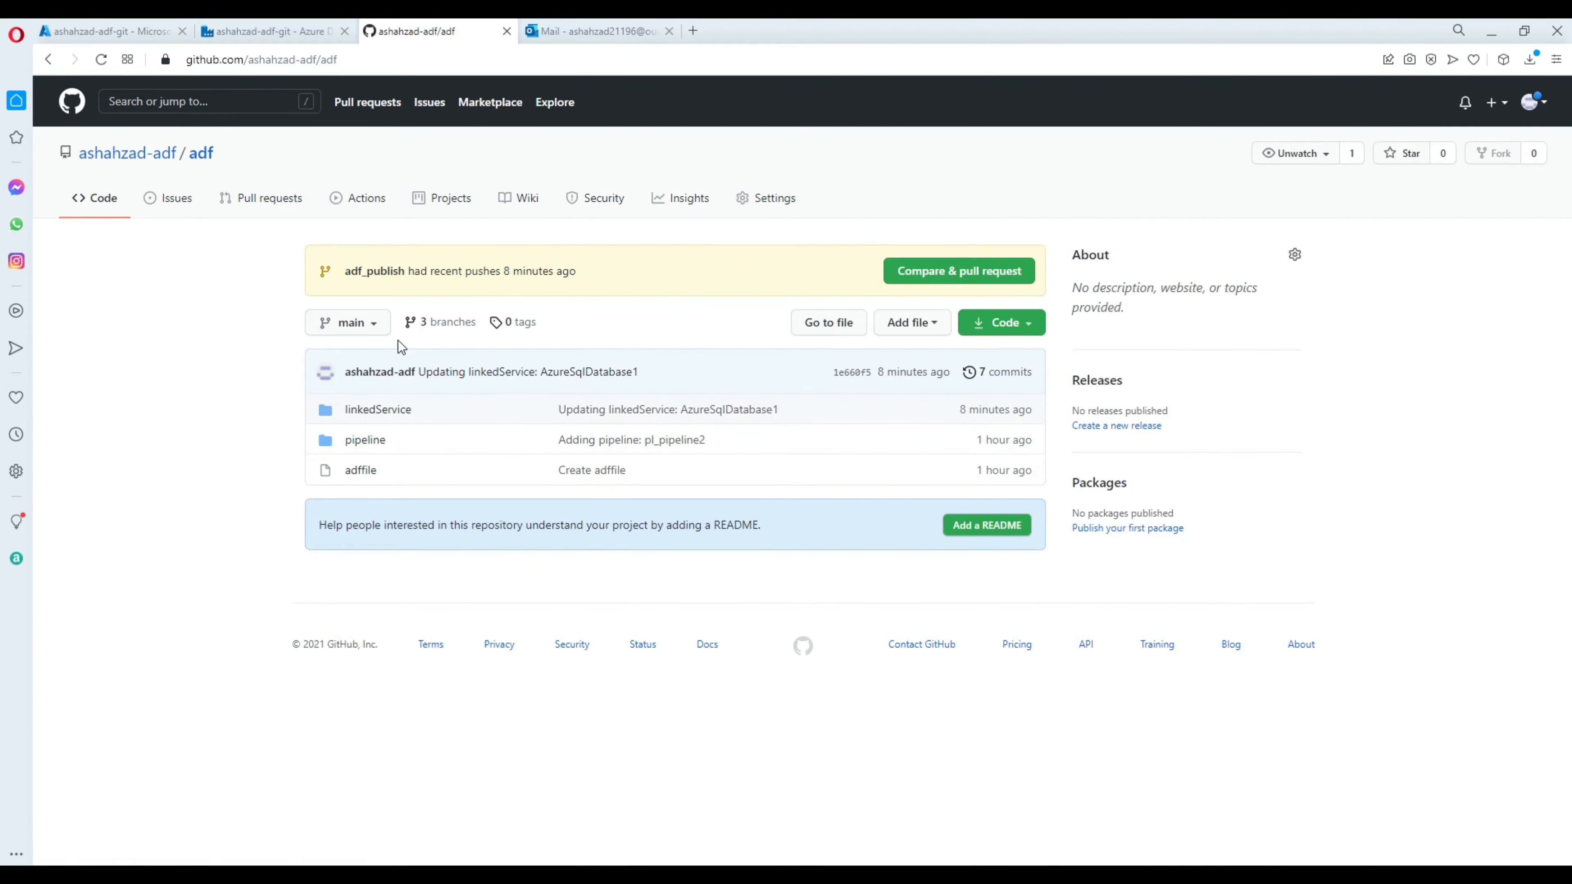
# Step: Switch to the adf_publish branch and open ARMTemplateForFactory.json from the data factory's folder
pyautogui.click(376, 326)
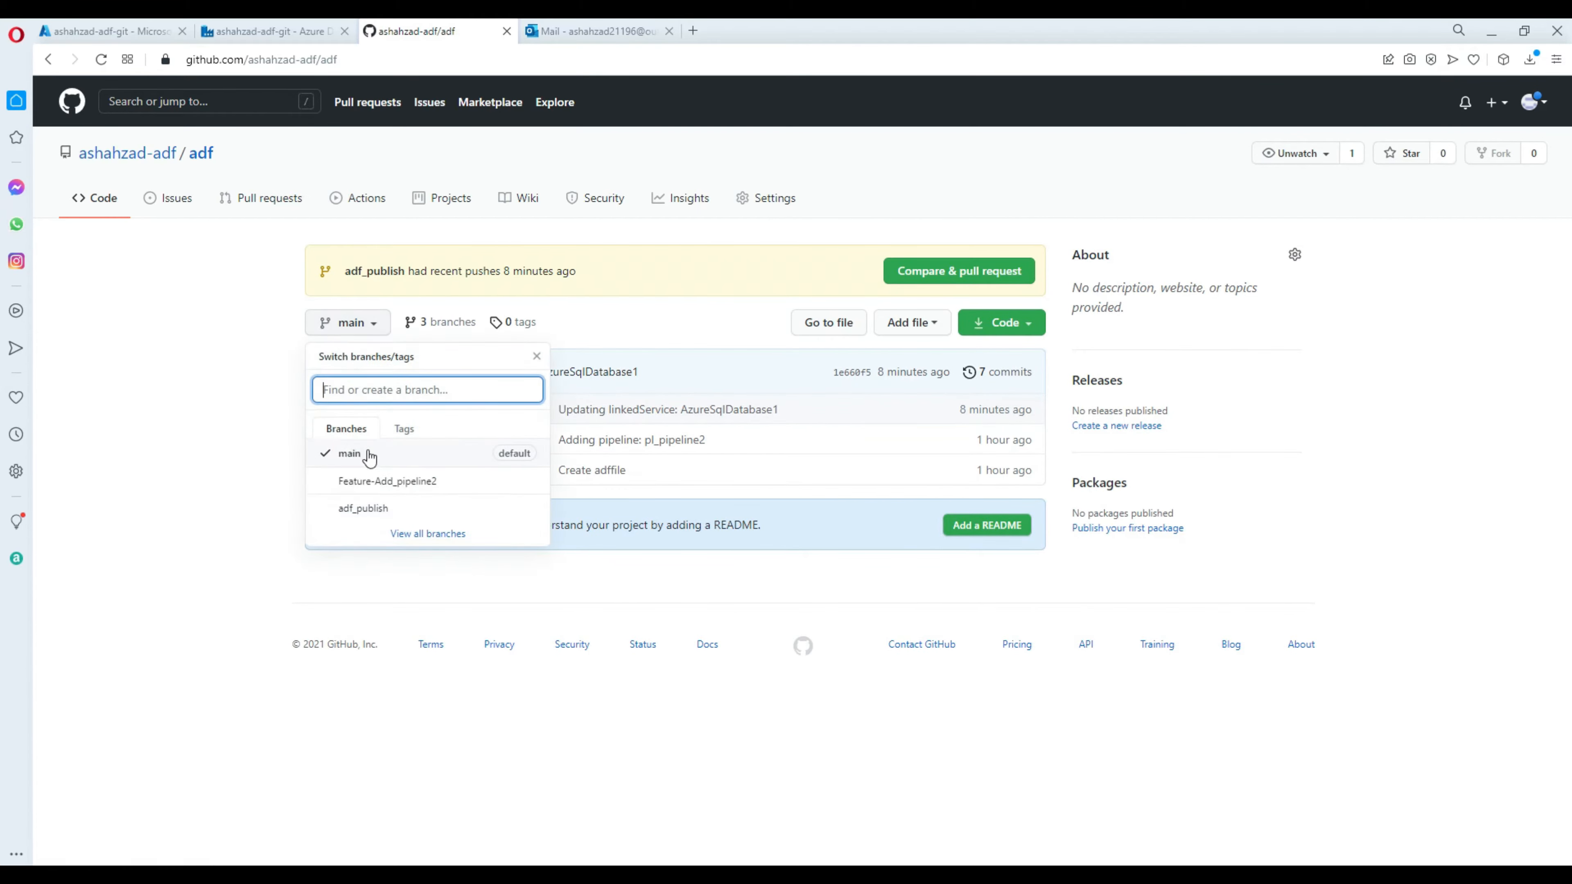
pyautogui.click(367, 511)
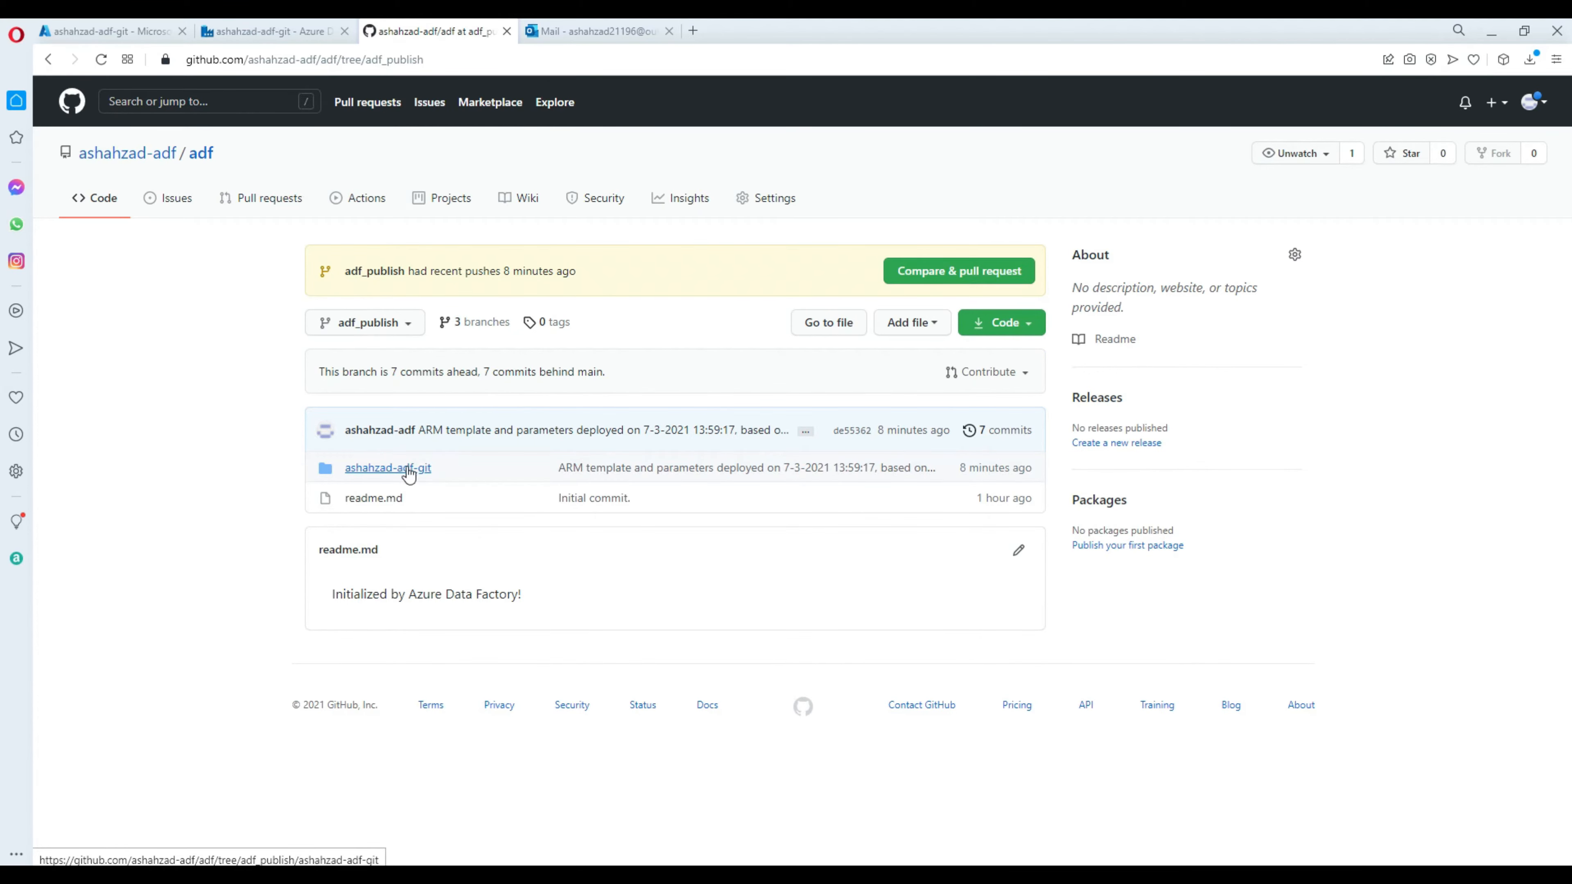
pyautogui.click(376, 477)
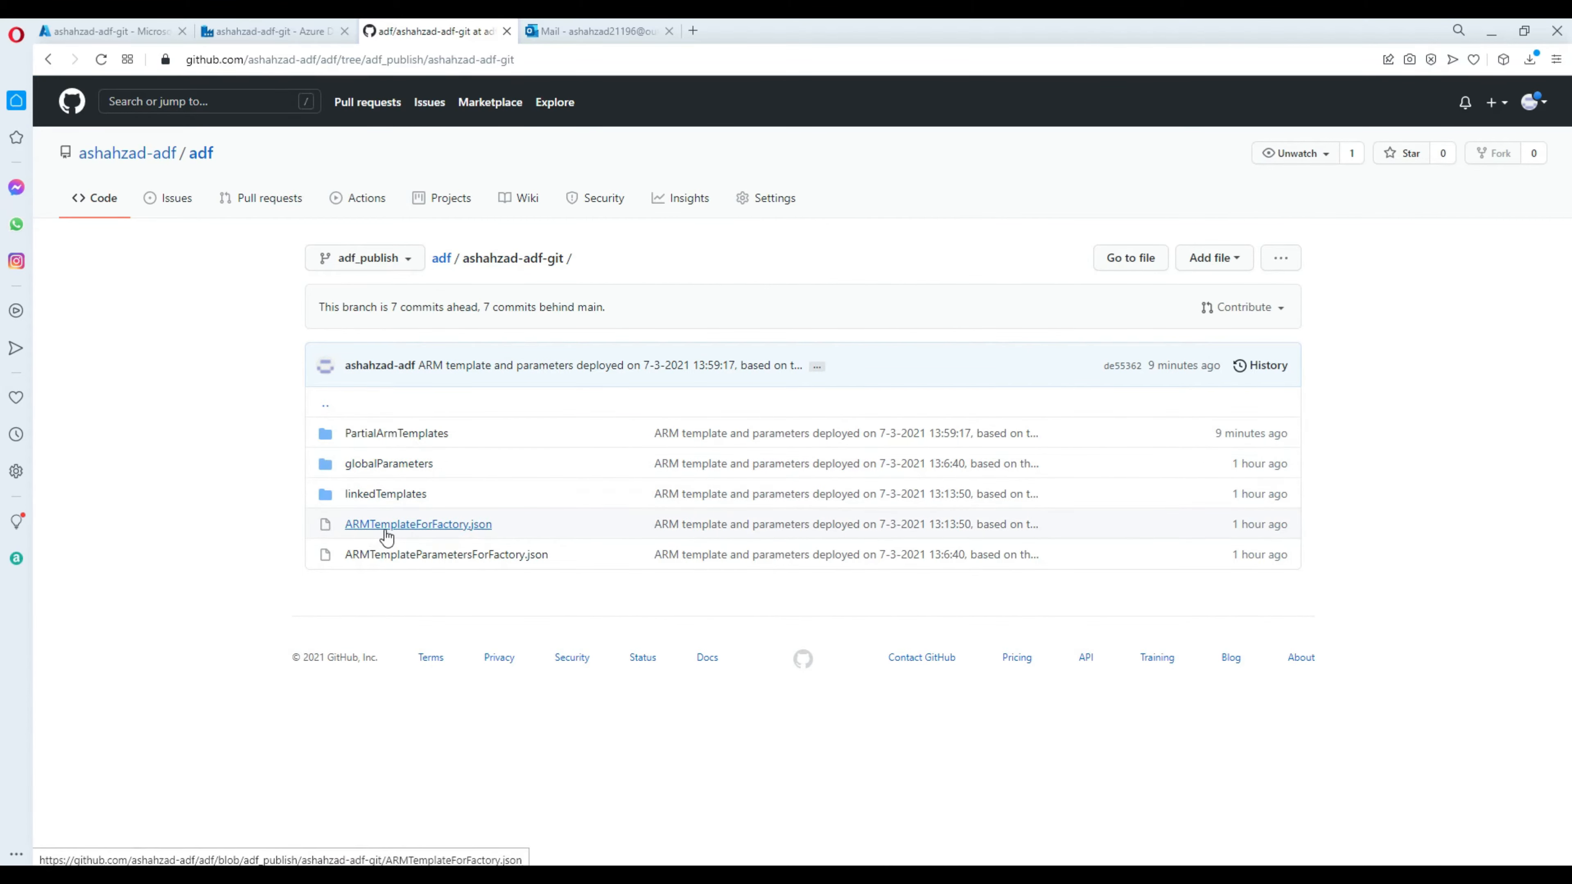
pyautogui.click(477, 526)
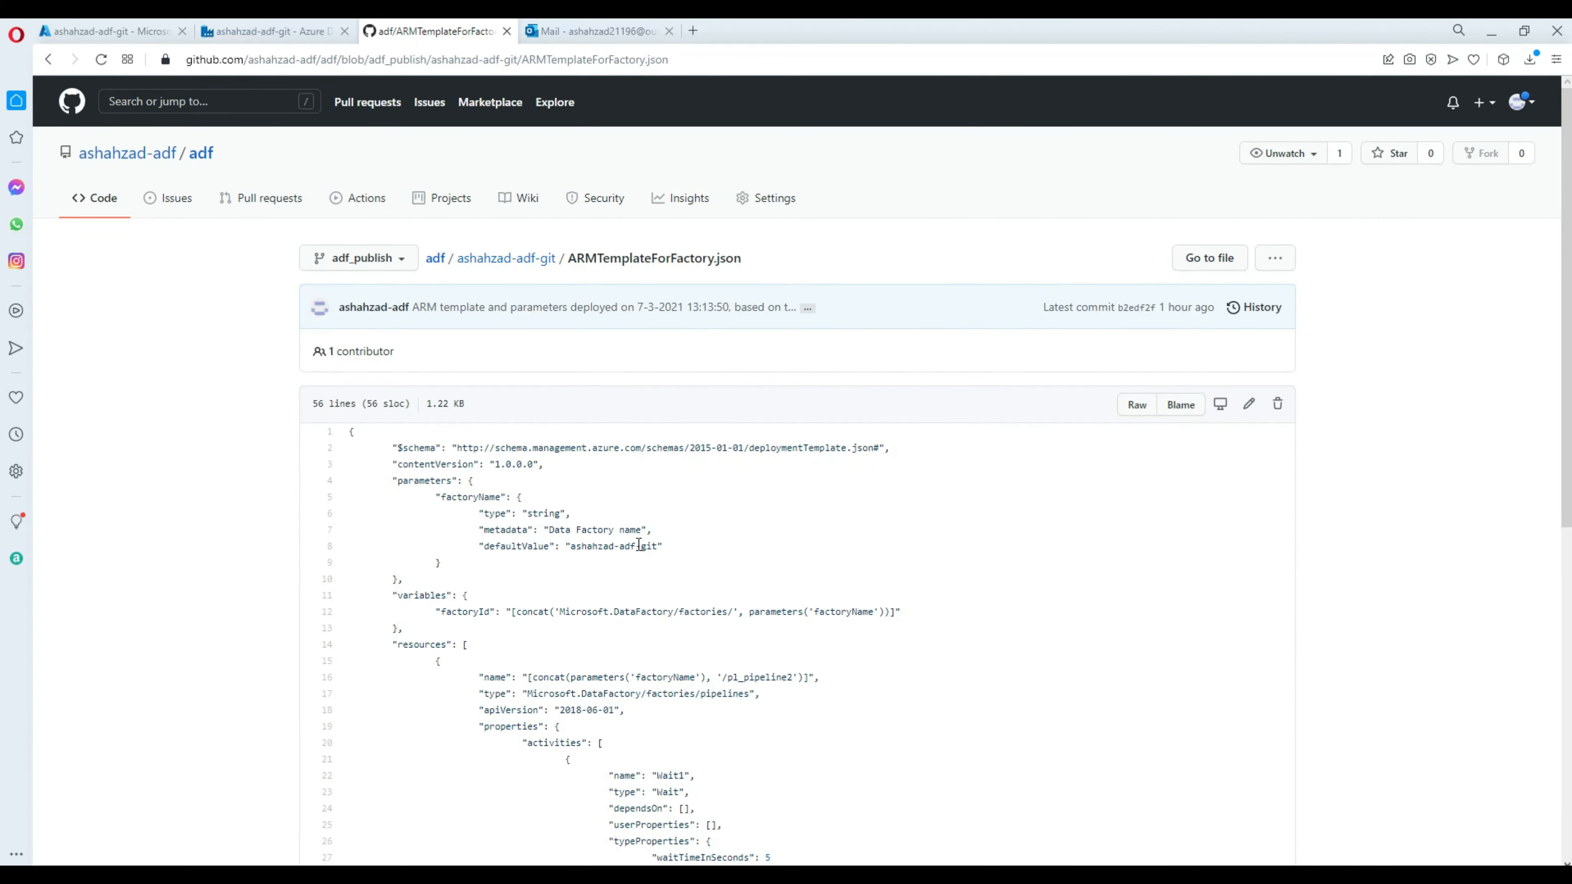
# Step: Examine the ARM template's pipeline resources and the default value of its factoryName parameter
pyautogui.scroll(-5, 644, 548)
pyautogui.scroll(-2, 642, 545)
pyautogui.scroll(5, 641, 535)
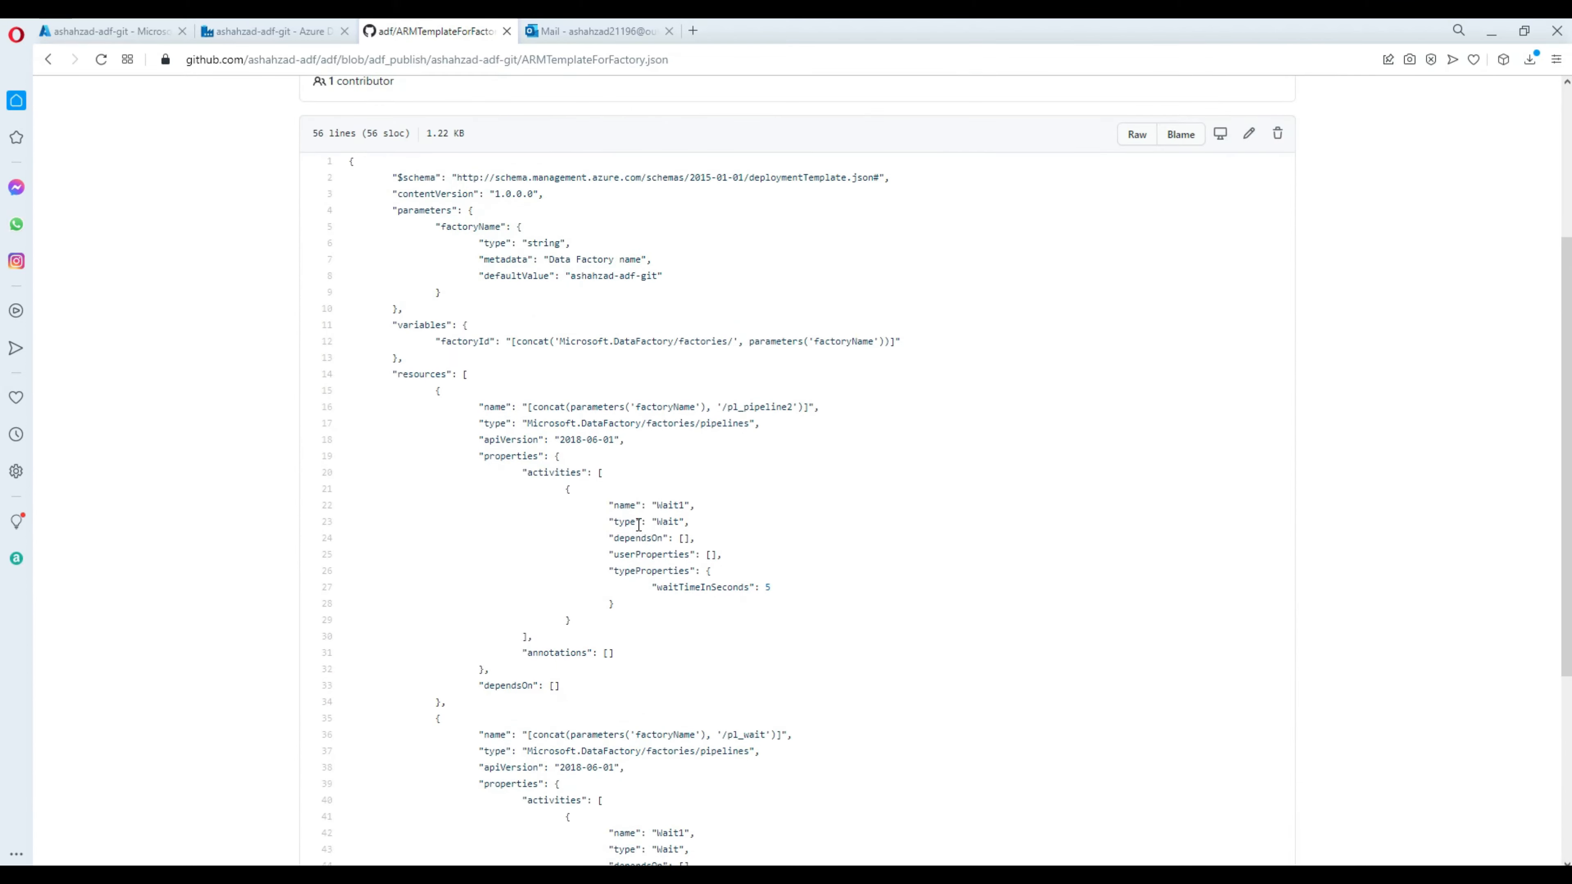
pyautogui.tripleClick(846, 406)
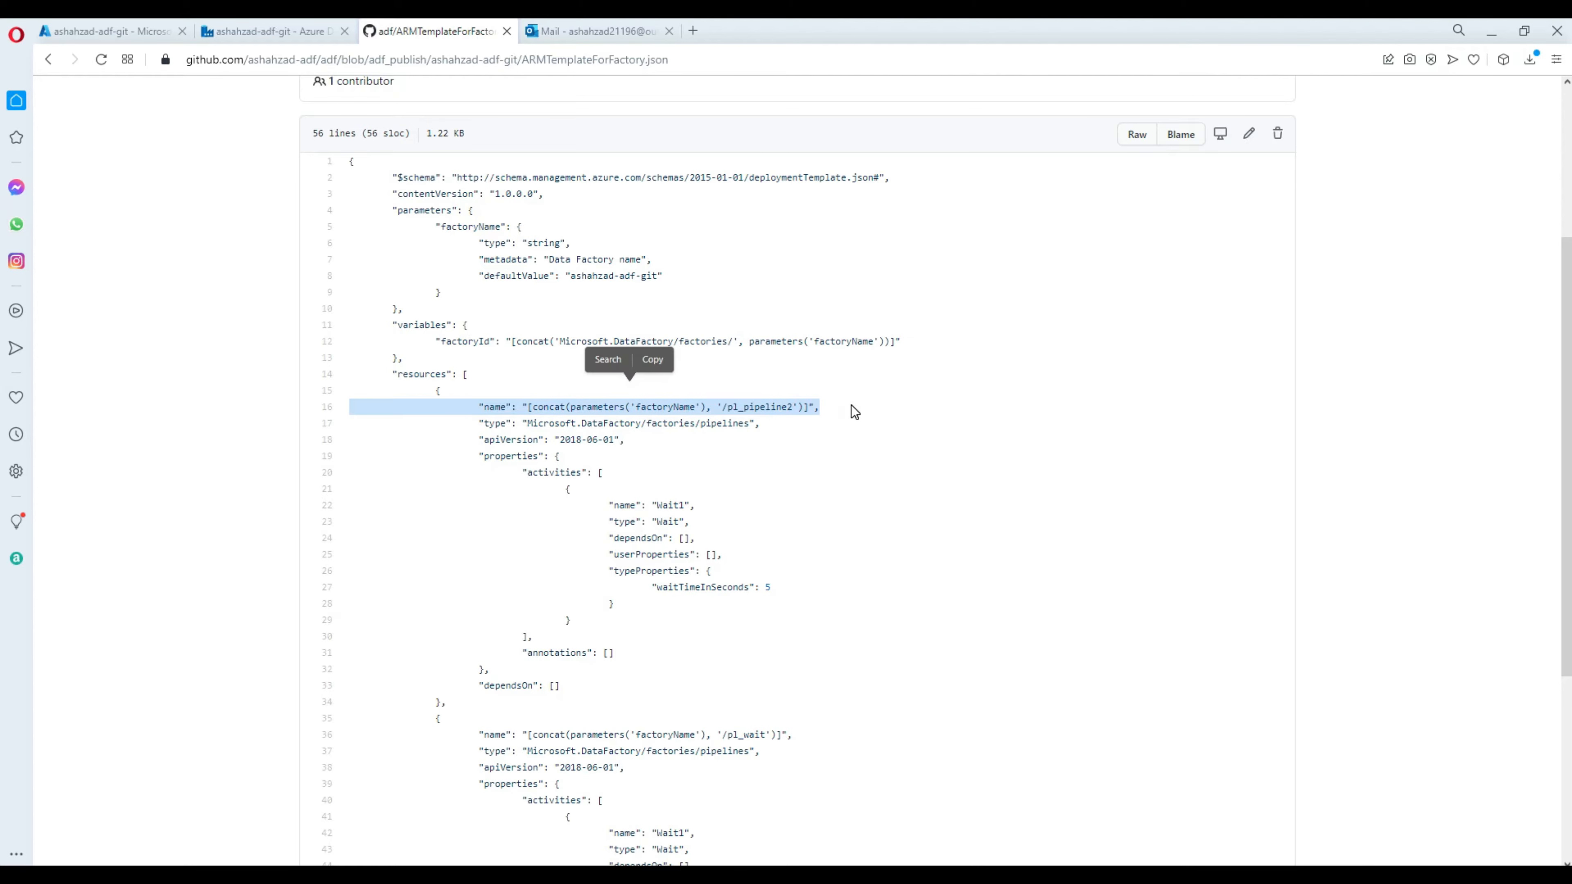
pyautogui.click(898, 342)
pyautogui.scroll(4, 898, 341)
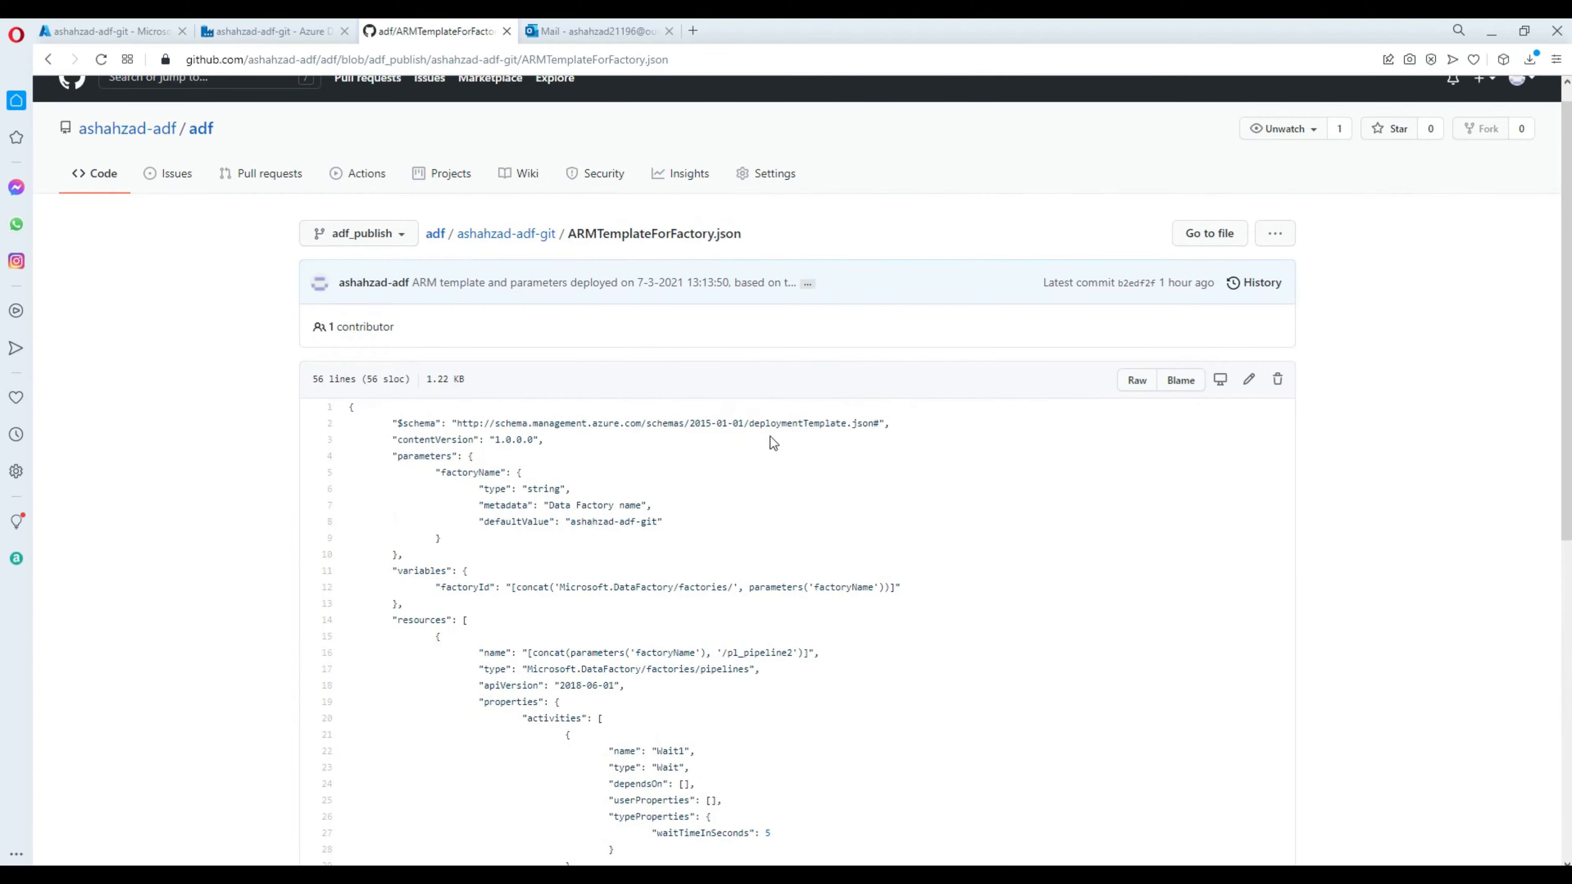
pyautogui.doubleClick(599, 517)
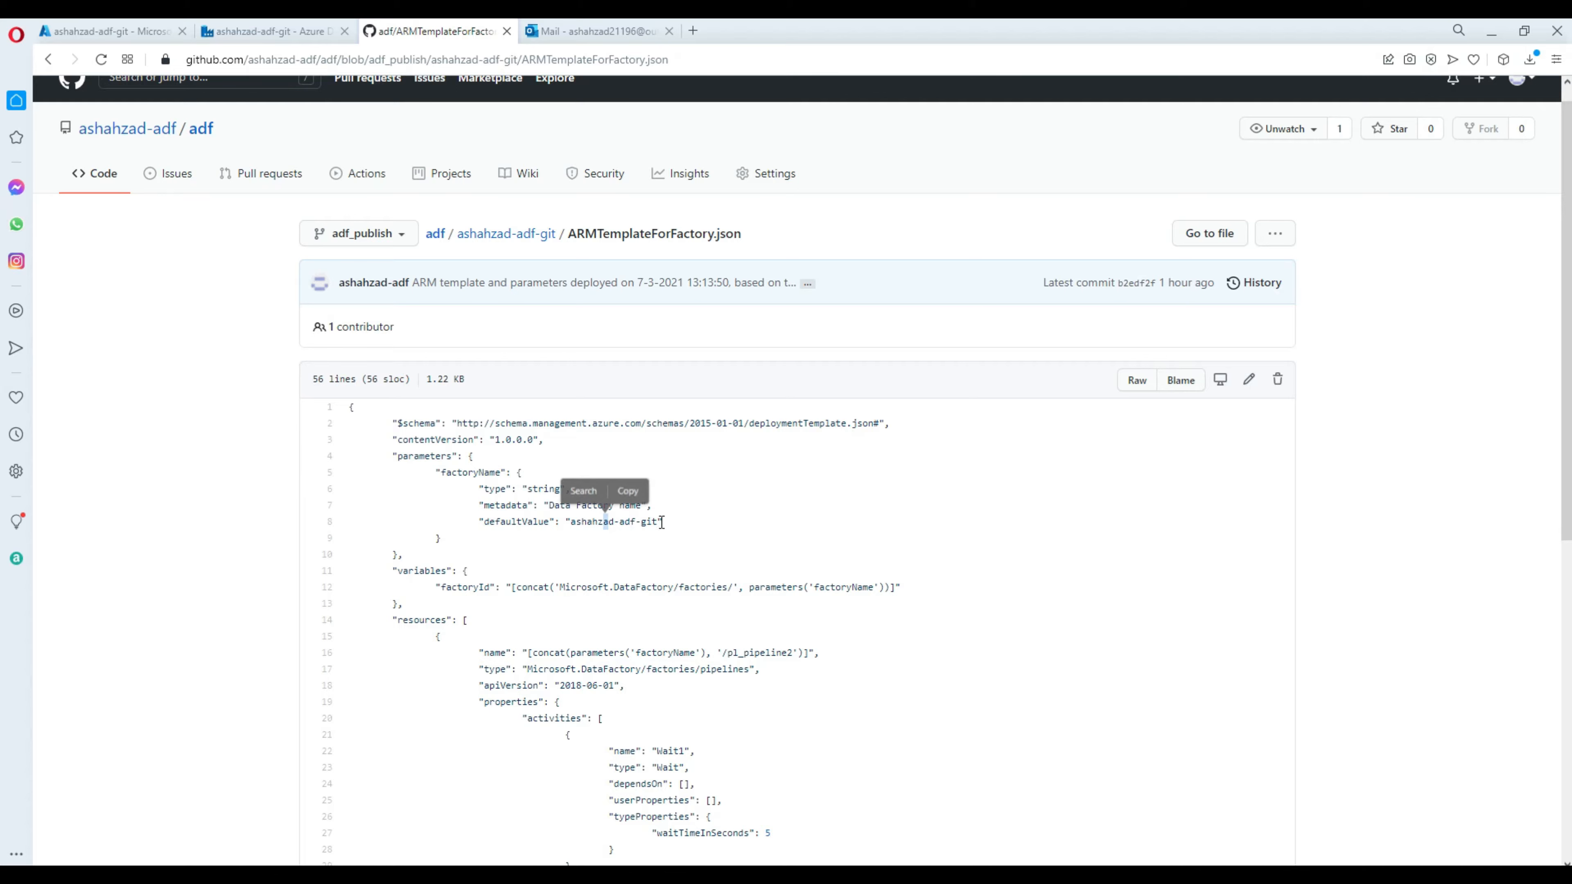
pyautogui.moveTo(664, 523); pyautogui.dragTo(570, 525)
pyautogui.click(647, 536)
pyautogui.click(647, 538)
pyautogui.scroll(1, 648, 538)
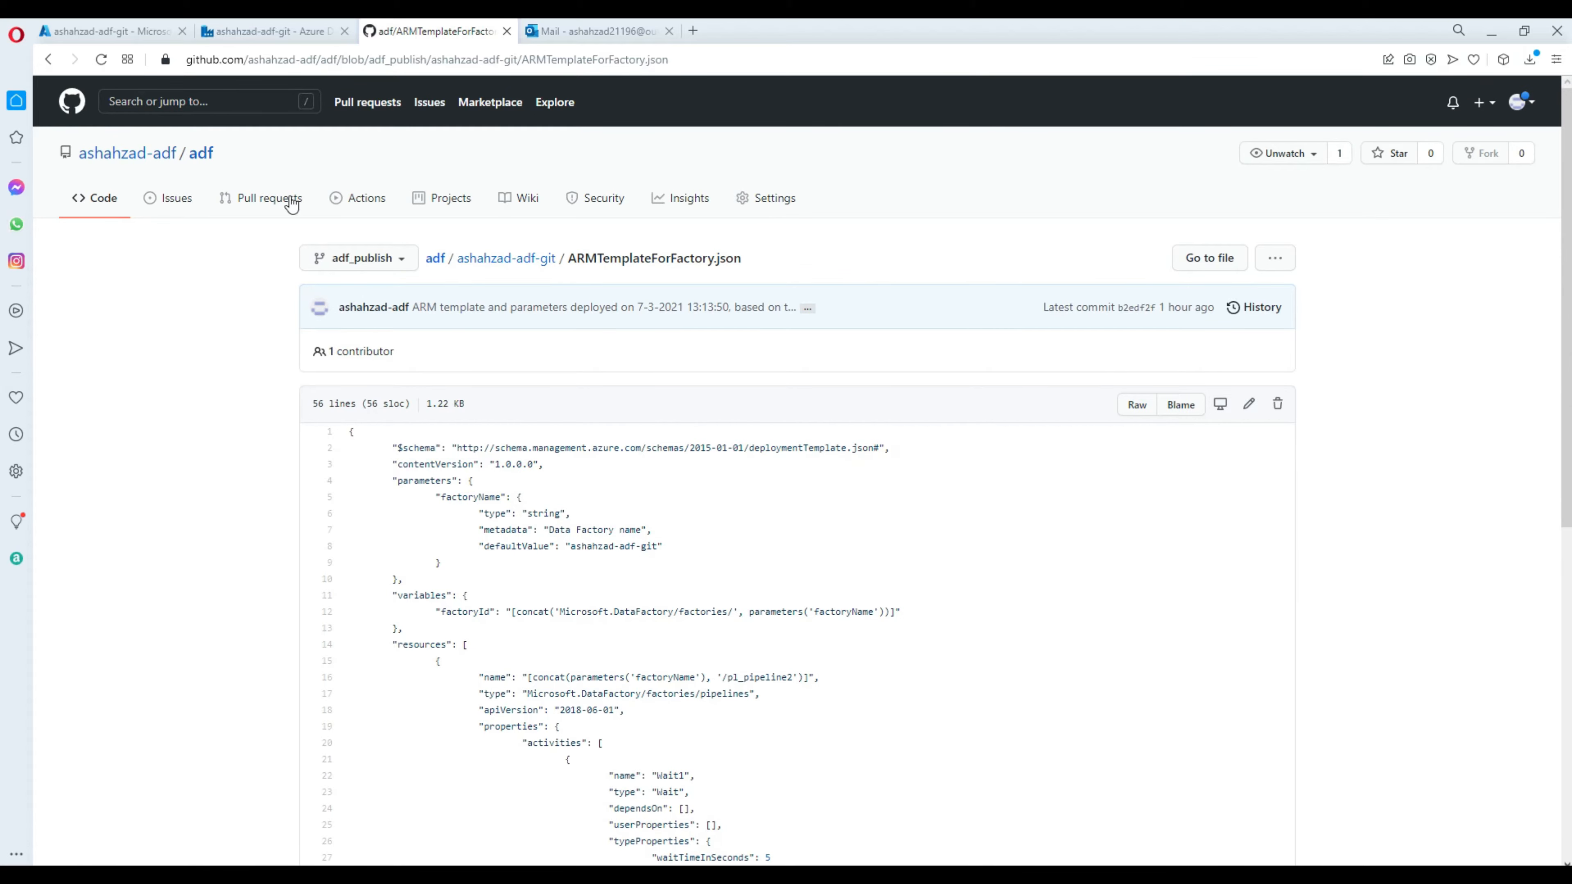
# Step: Switch back to the authoring workspace in Azure Data Factory Studio
pyautogui.click(255, 33)
pyautogui.click(442, 38)
pyautogui.click(265, 34)
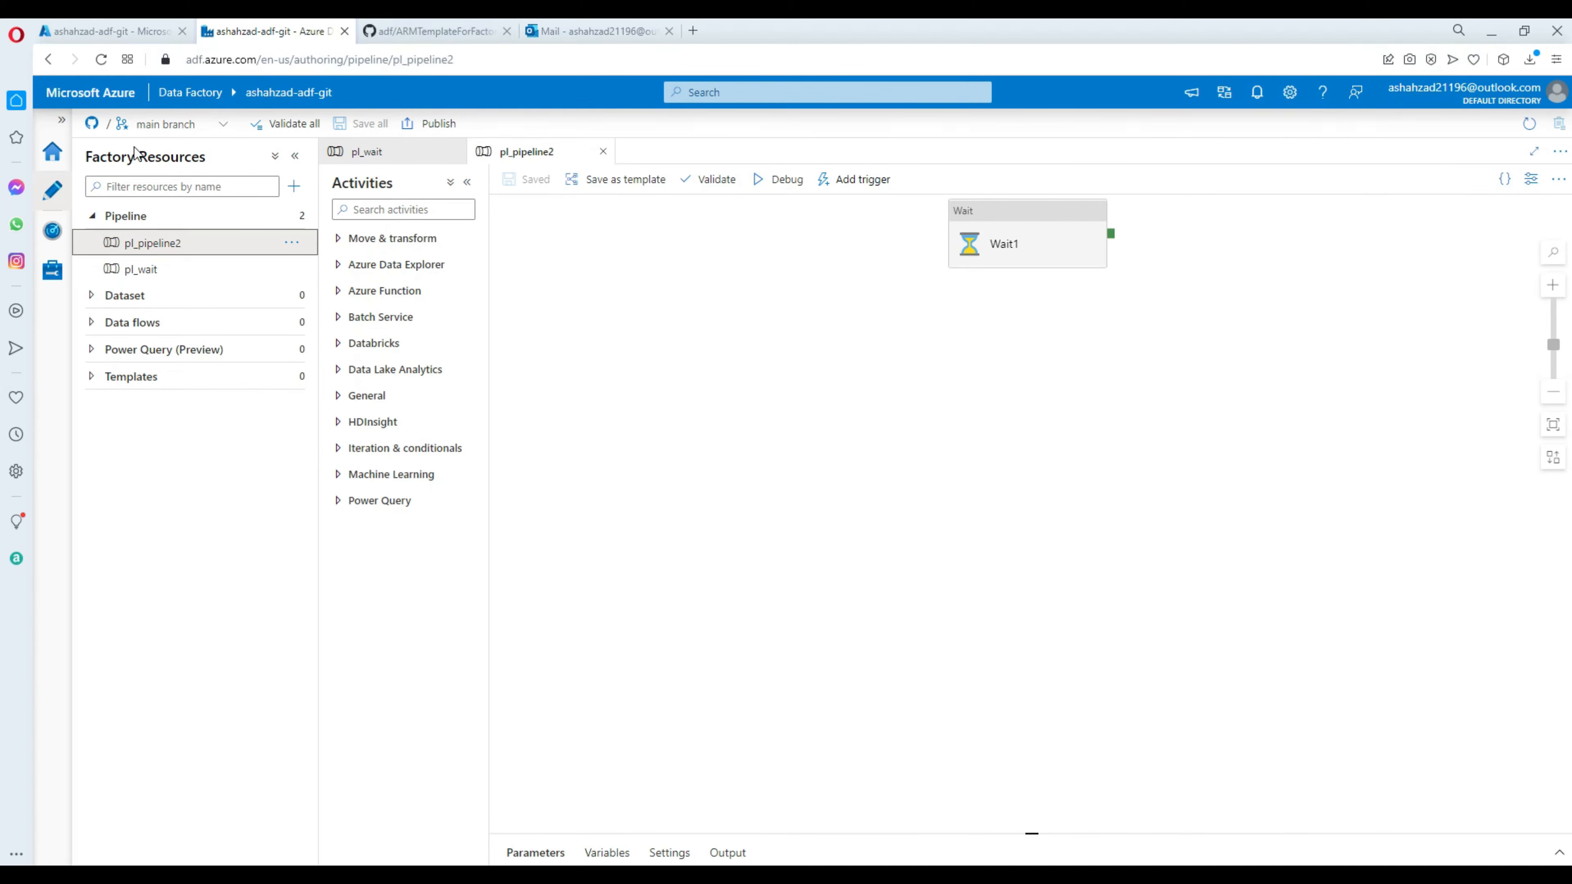
# Step: Look over the resource types that can be added and the available branches, keeping the main branch selected
pyautogui.click(296, 187)
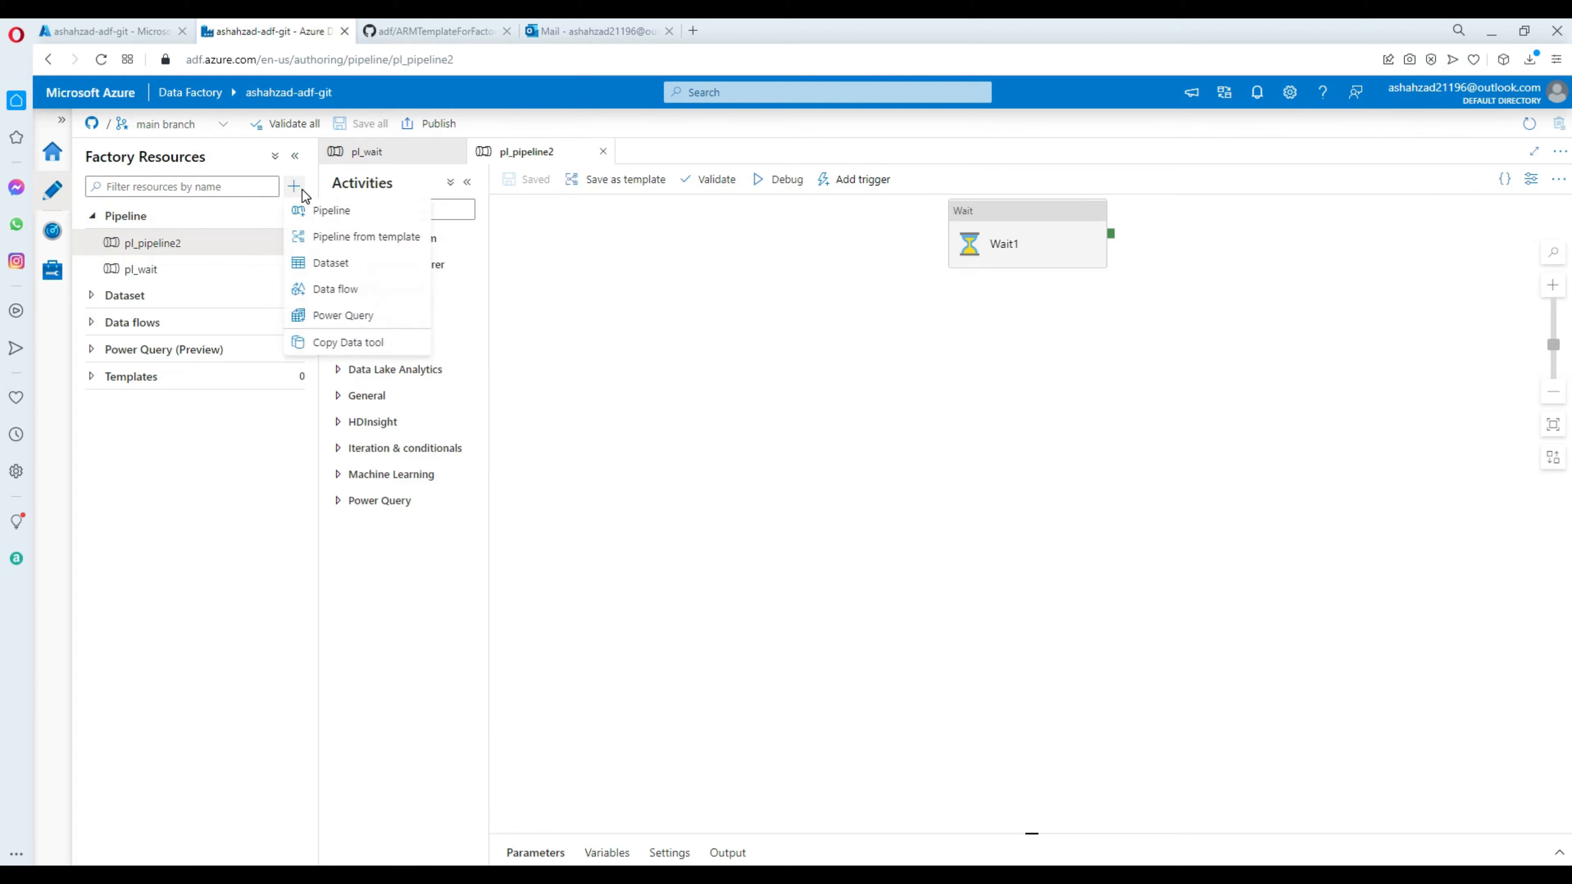
pyautogui.click(197, 432)
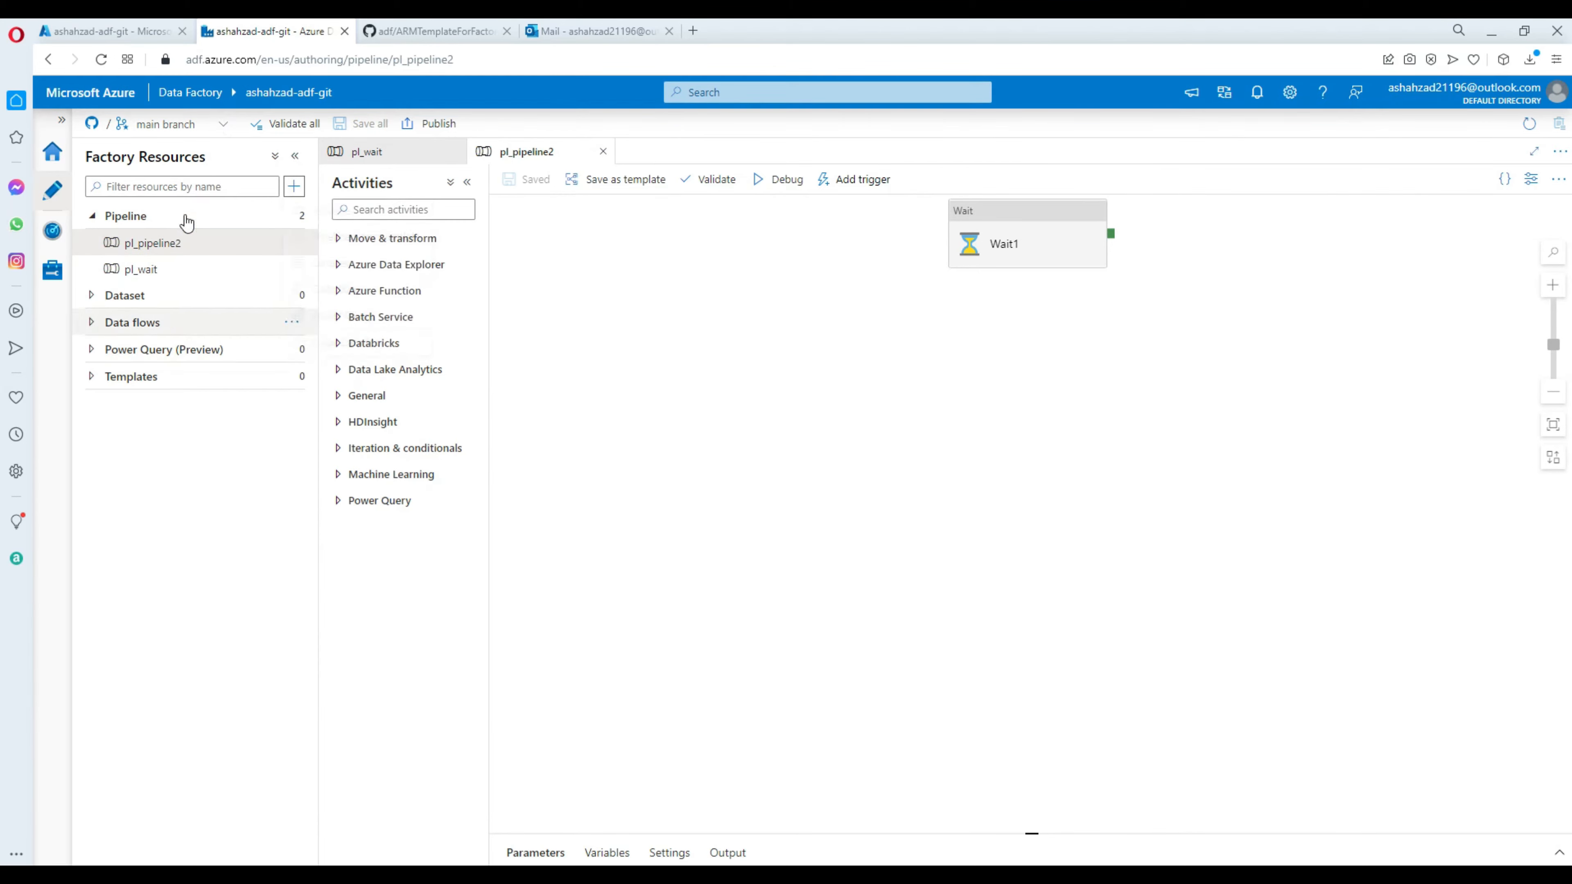
pyautogui.click(218, 126)
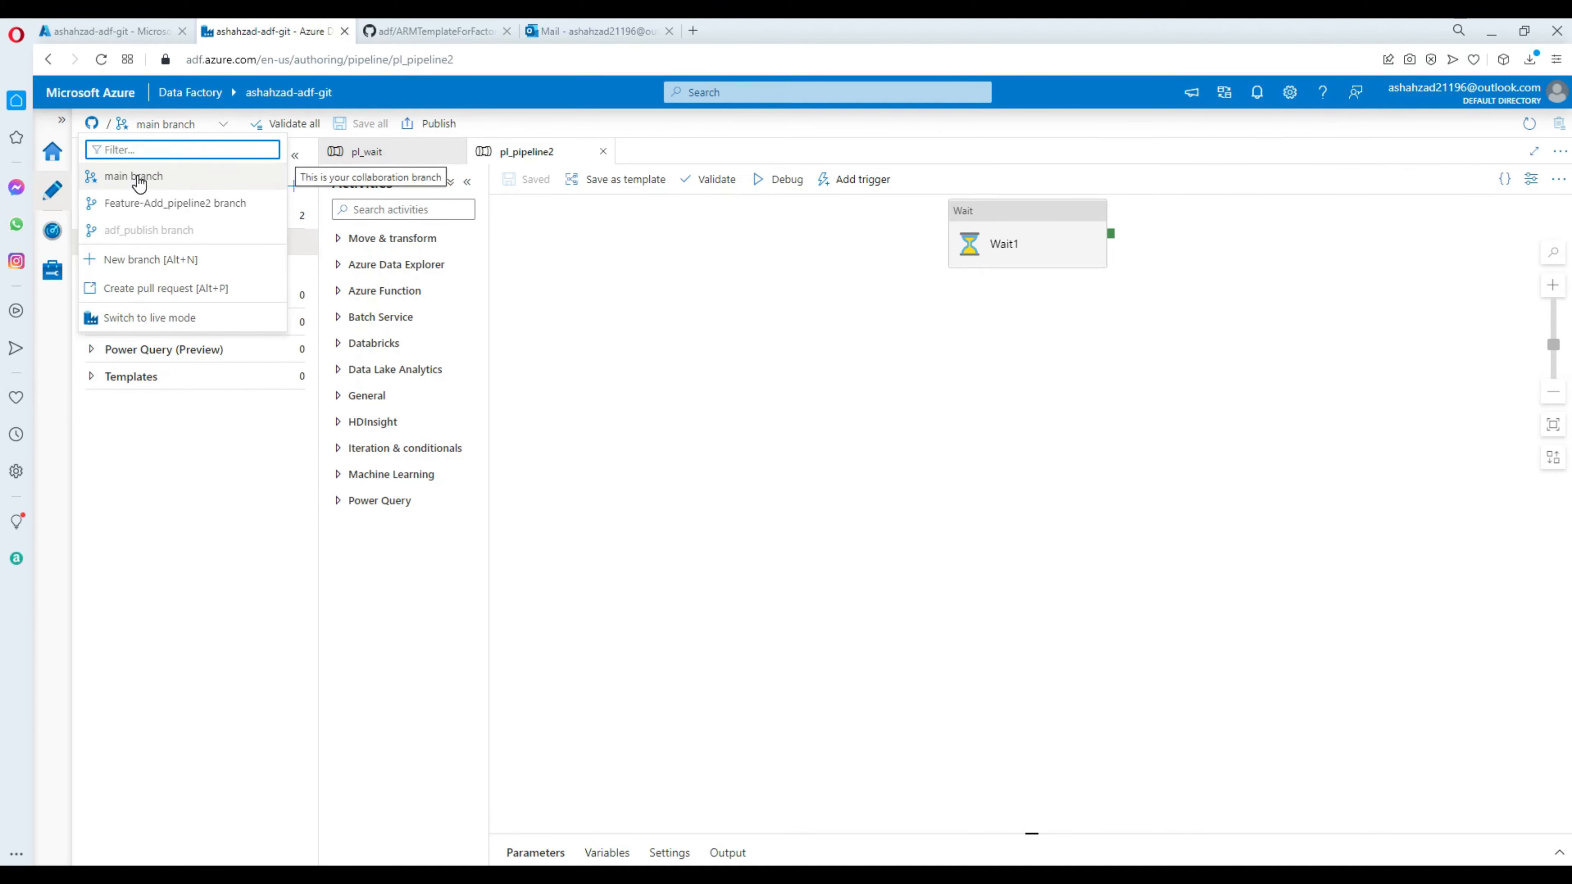
pyautogui.click(155, 176)
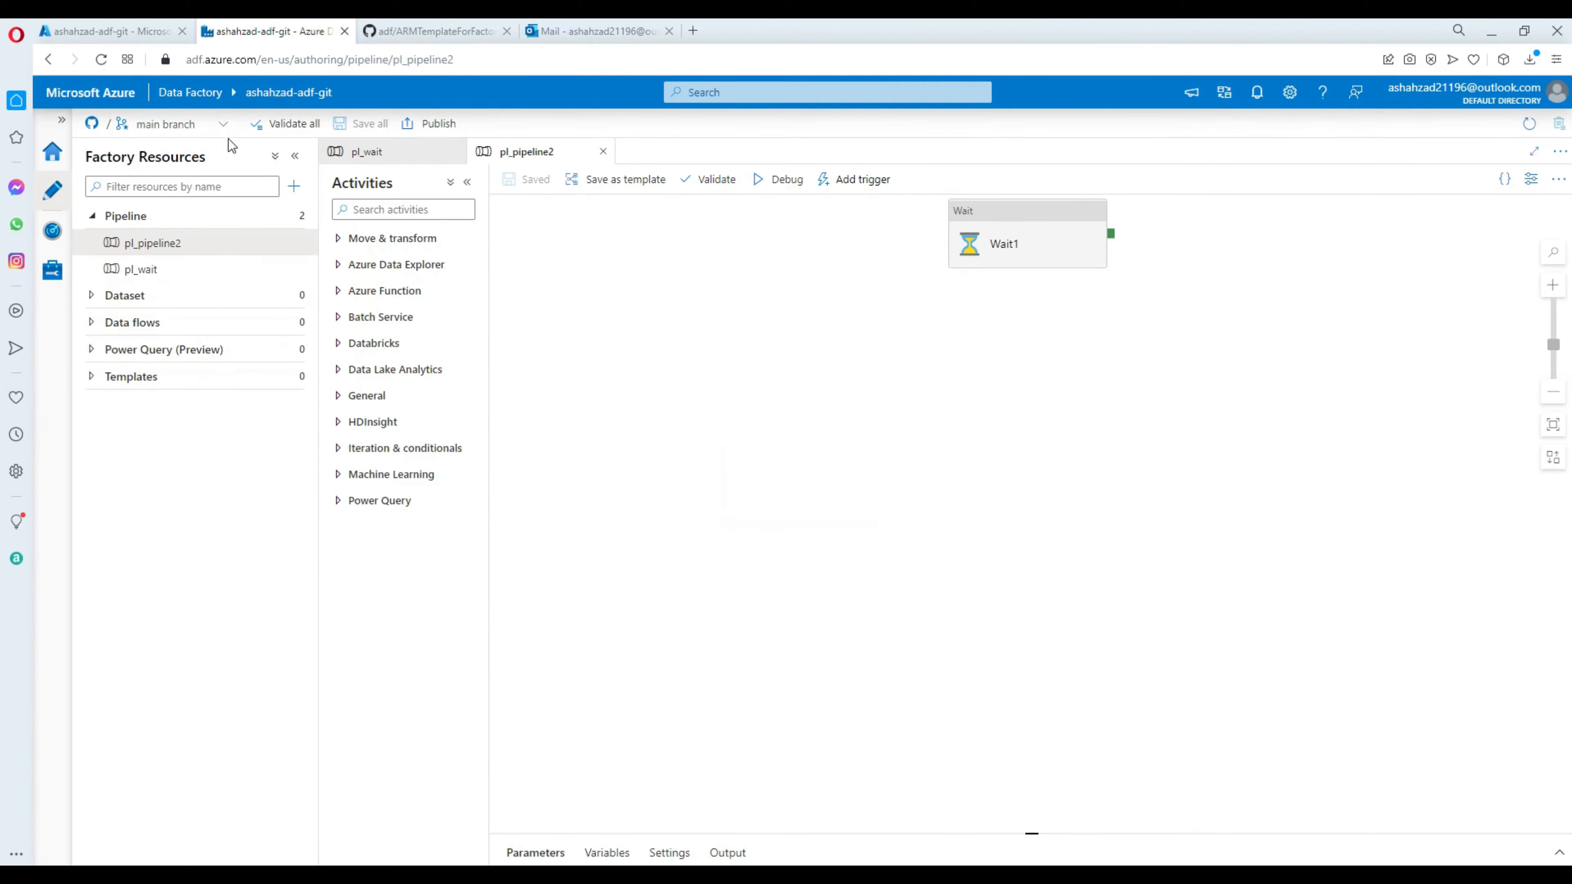
# Step: Look at the factory's pipelines in live mode and return to GitHub mode
pyautogui.click(223, 124)
pyautogui.click(147, 320)
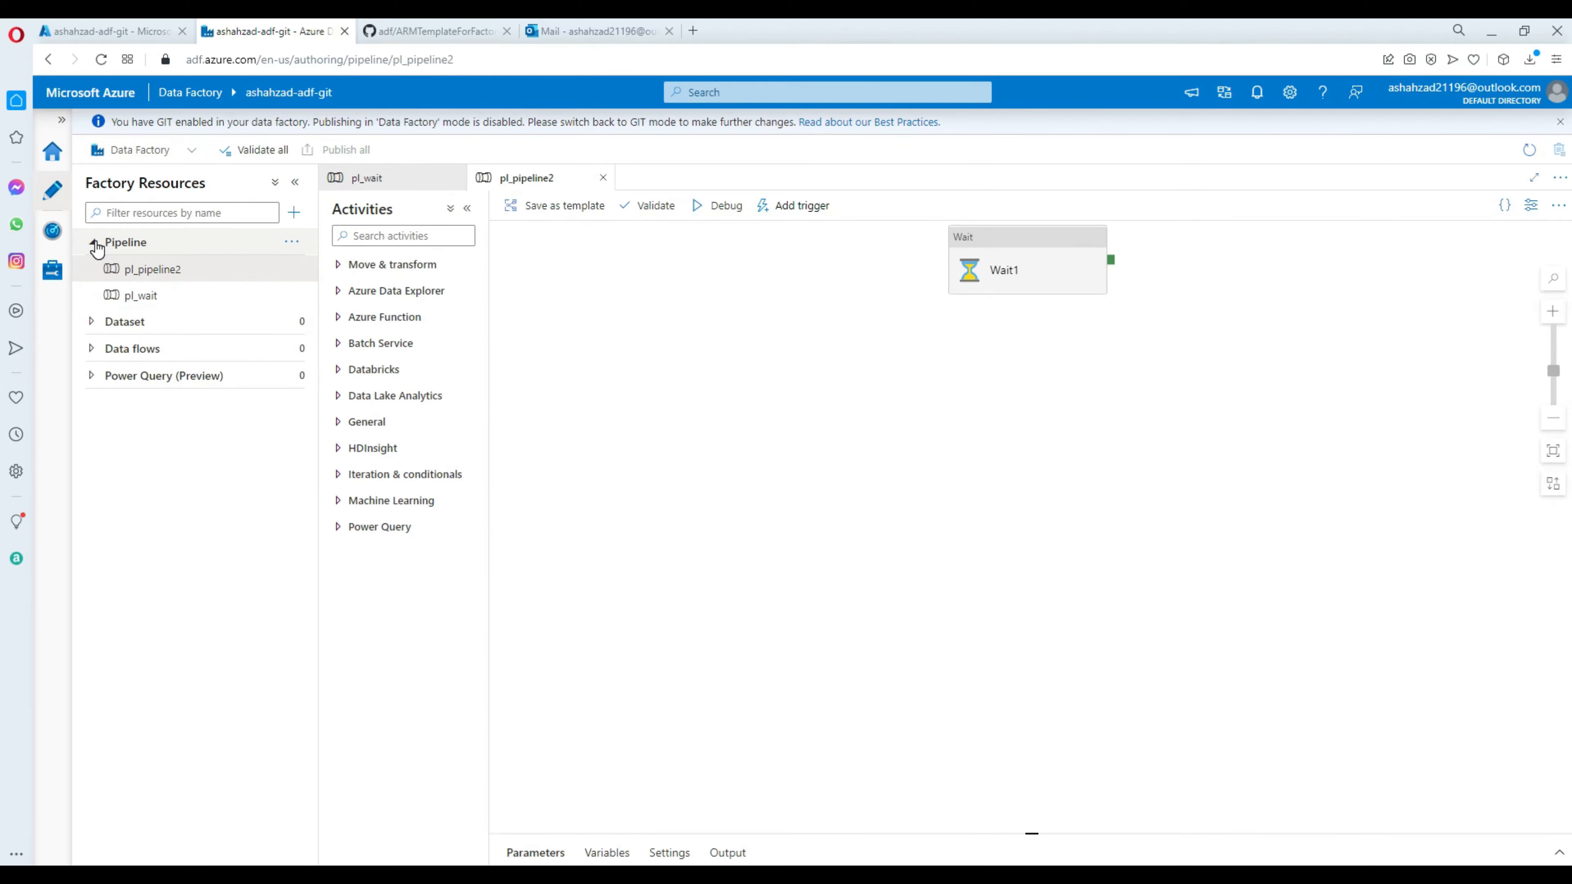
pyautogui.click(151, 296)
pyautogui.click(172, 280)
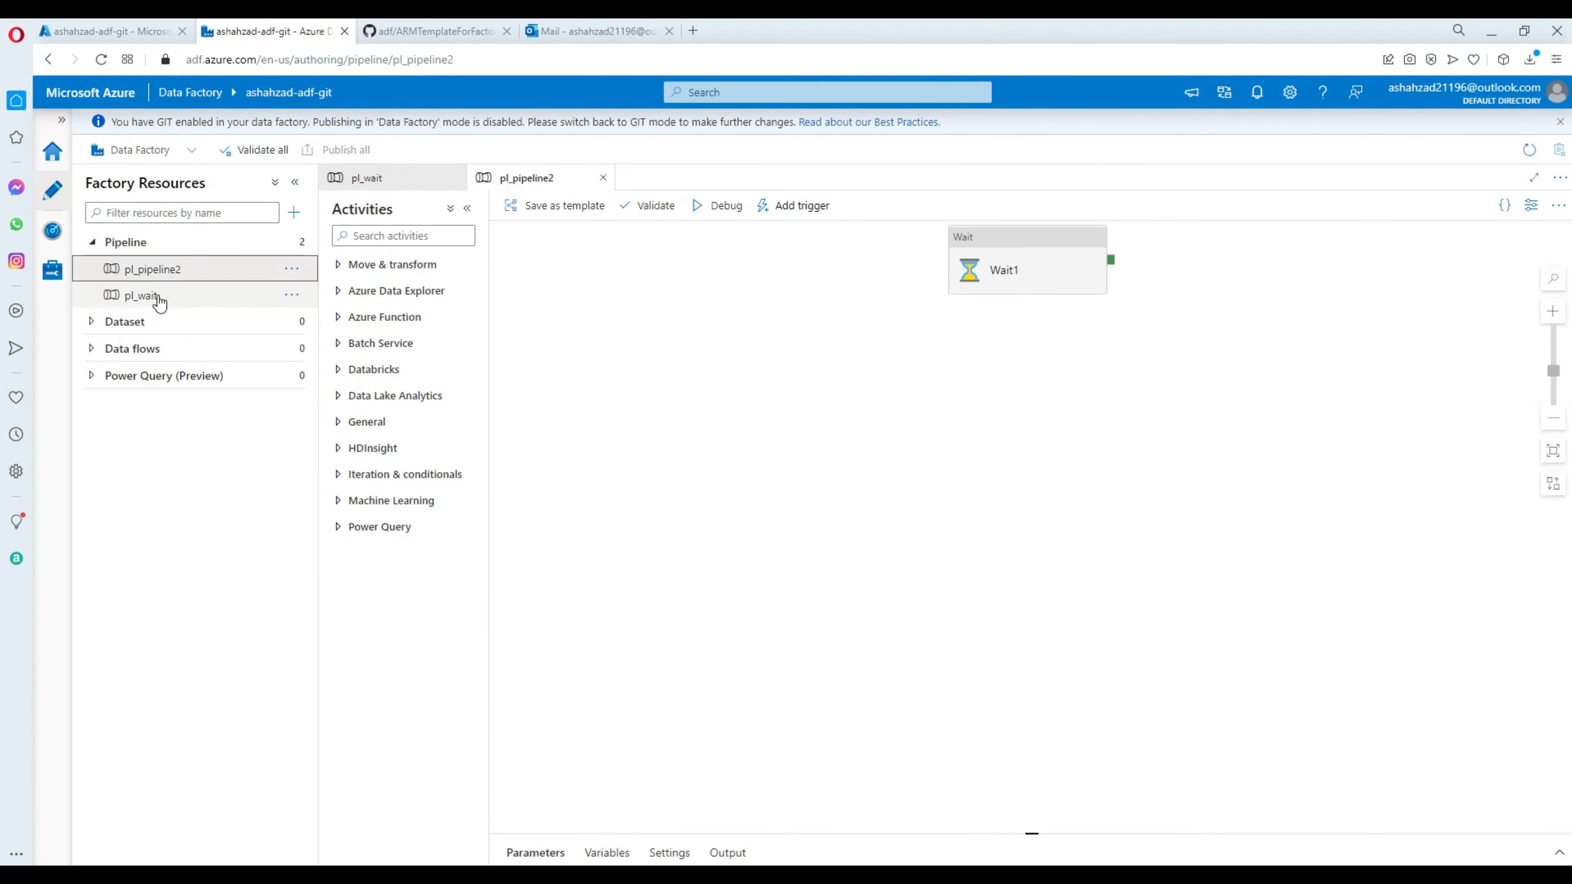
pyautogui.click(189, 151)
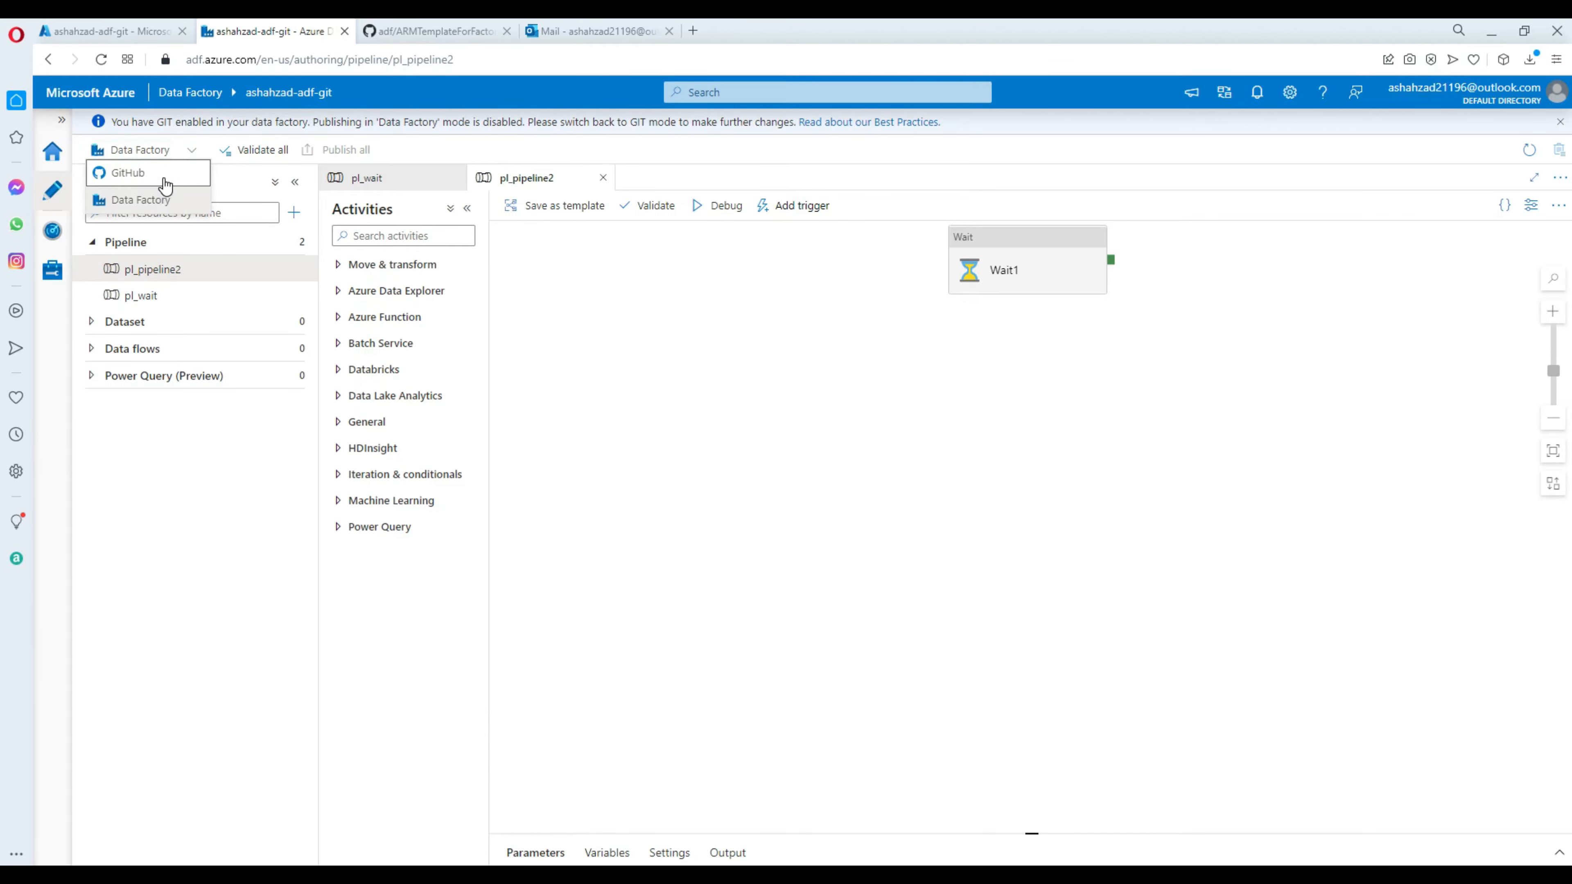
pyautogui.click(175, 174)
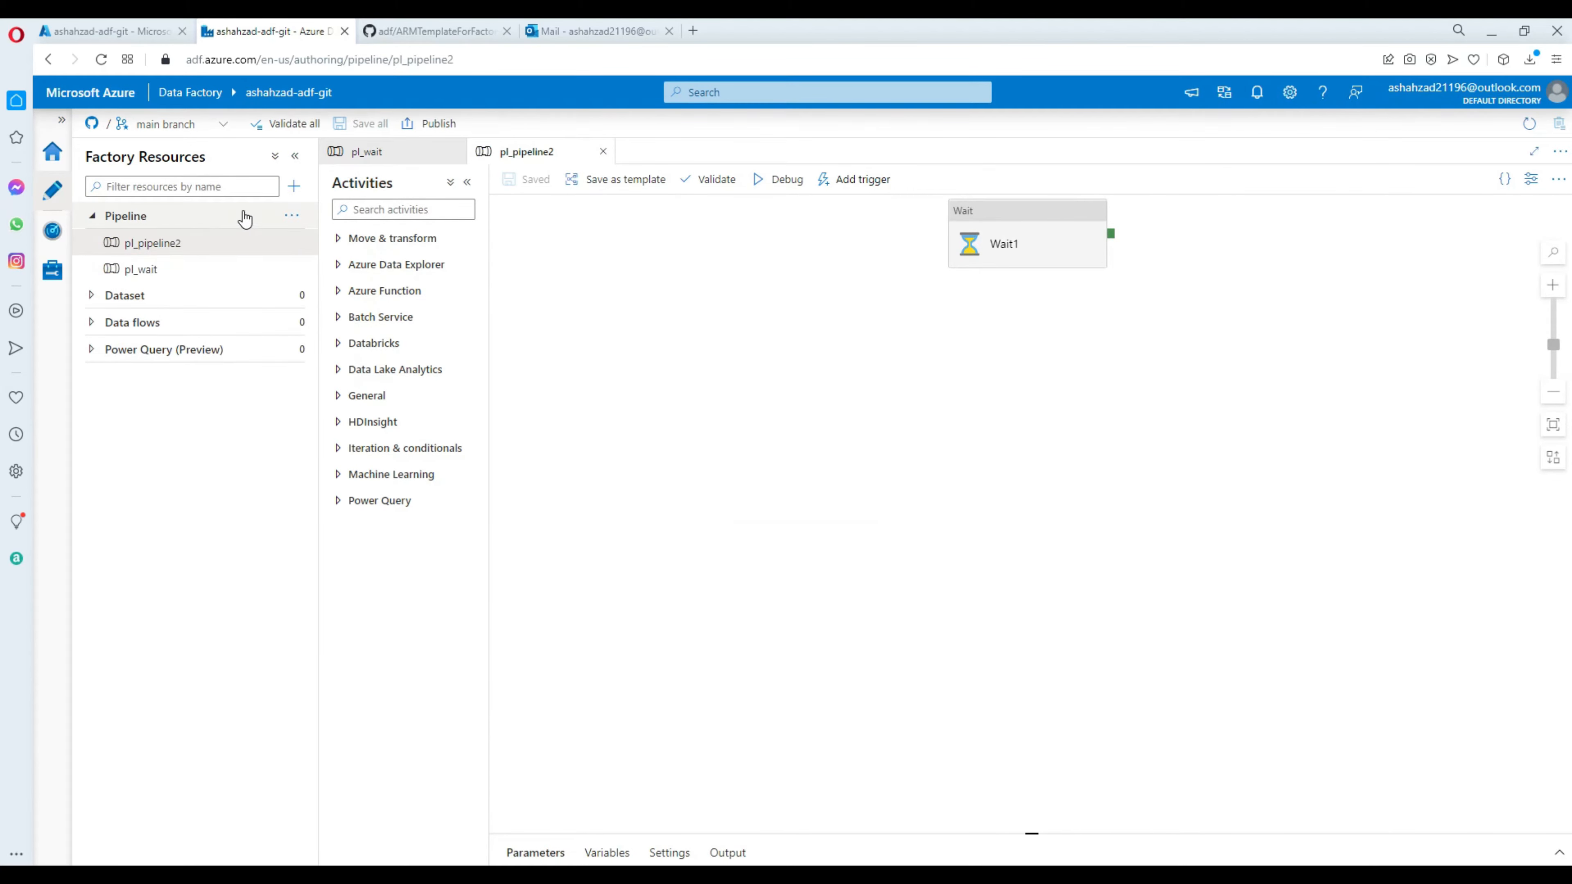
# Step: Create a new pipeline in the main branch and name it pl_loadSQLTable
pyautogui.click(294, 187)
pyautogui.click(353, 217)
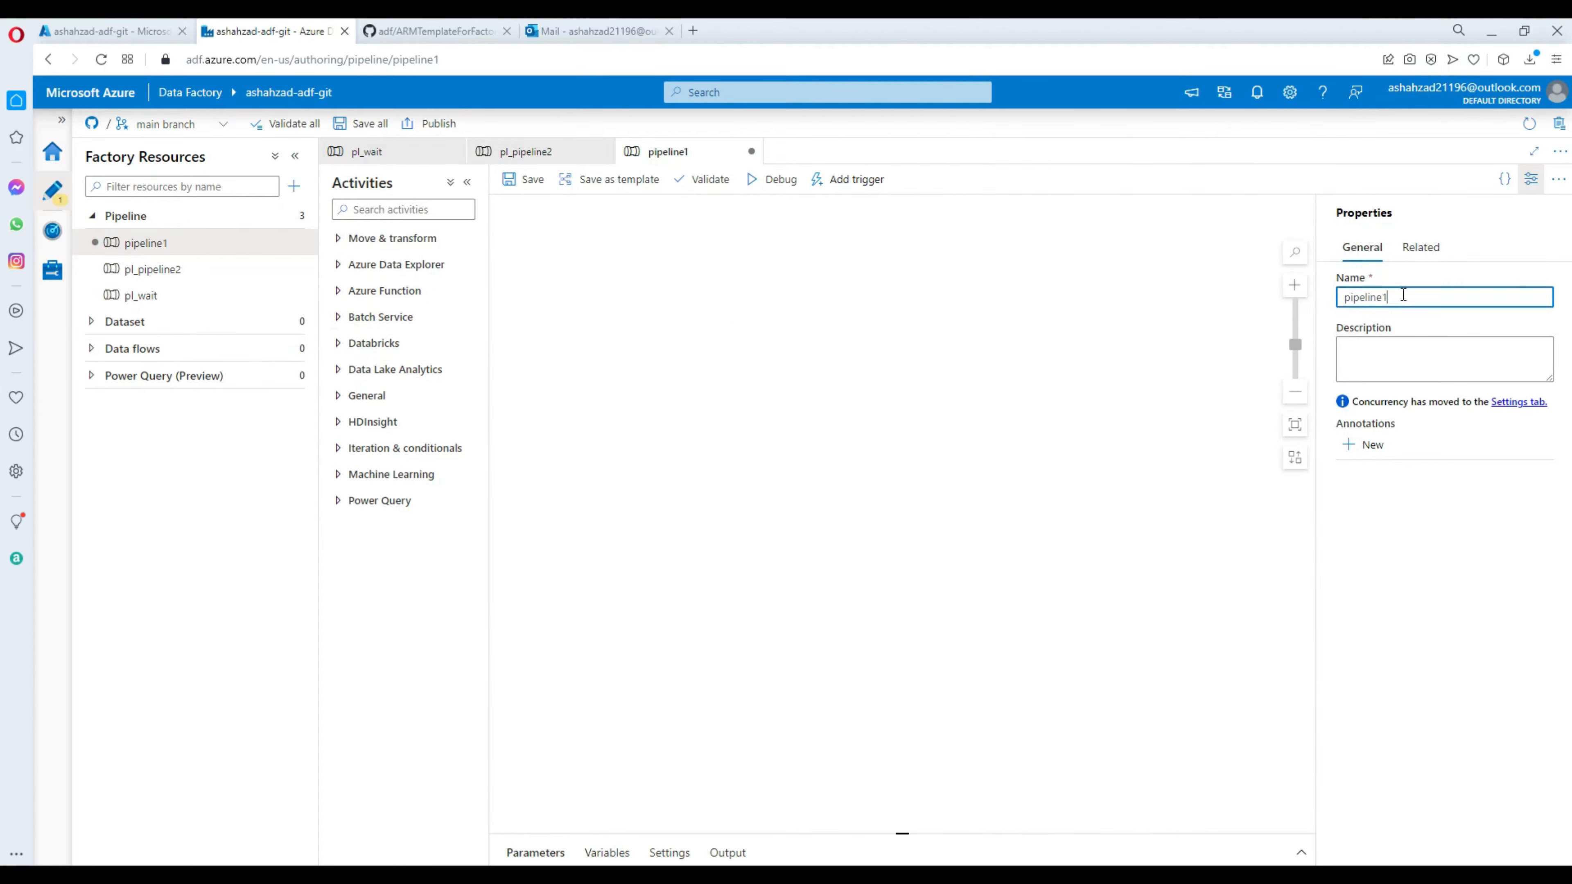
pyautogui.click(1279, 296)
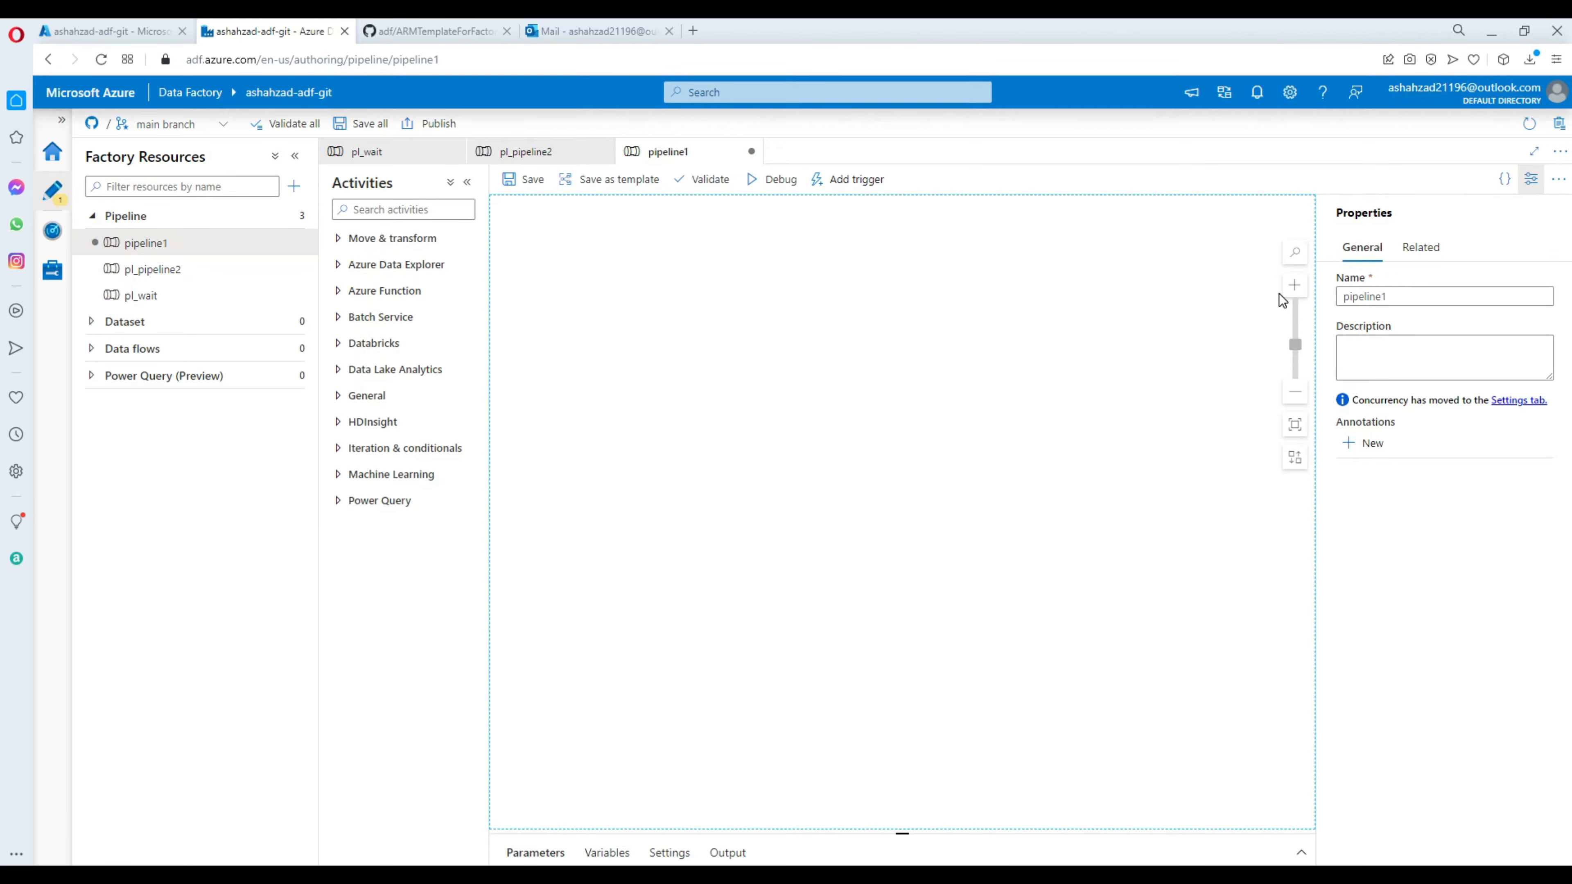
pyautogui.click(1400, 291)
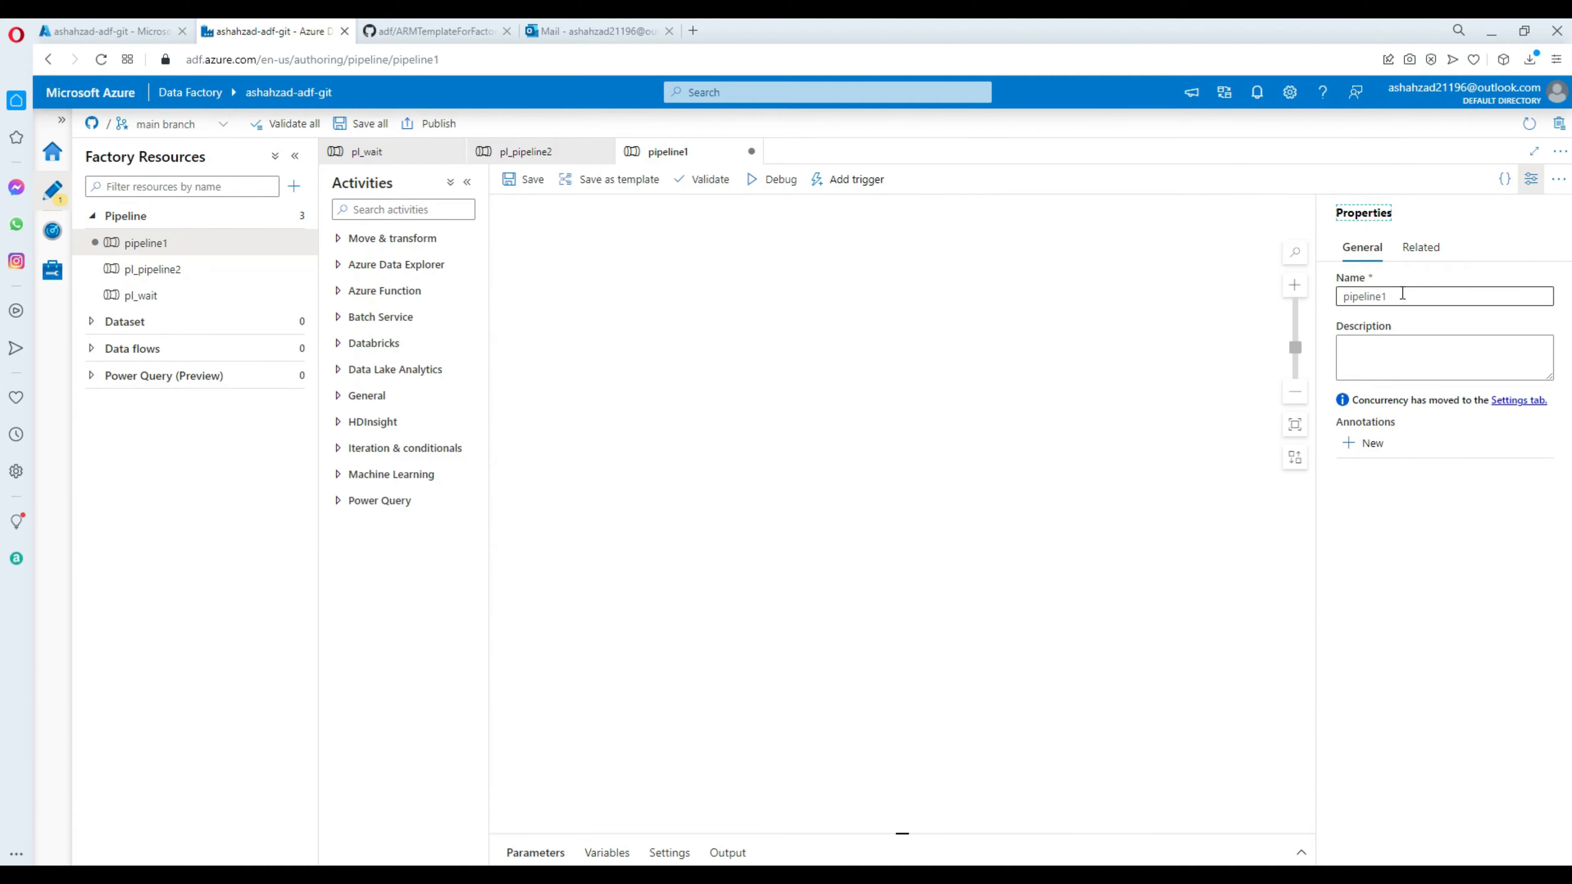
pyautogui.moveTo(1402, 296); pyautogui.dragTo(1329, 304)
pyautogui.write('pl')
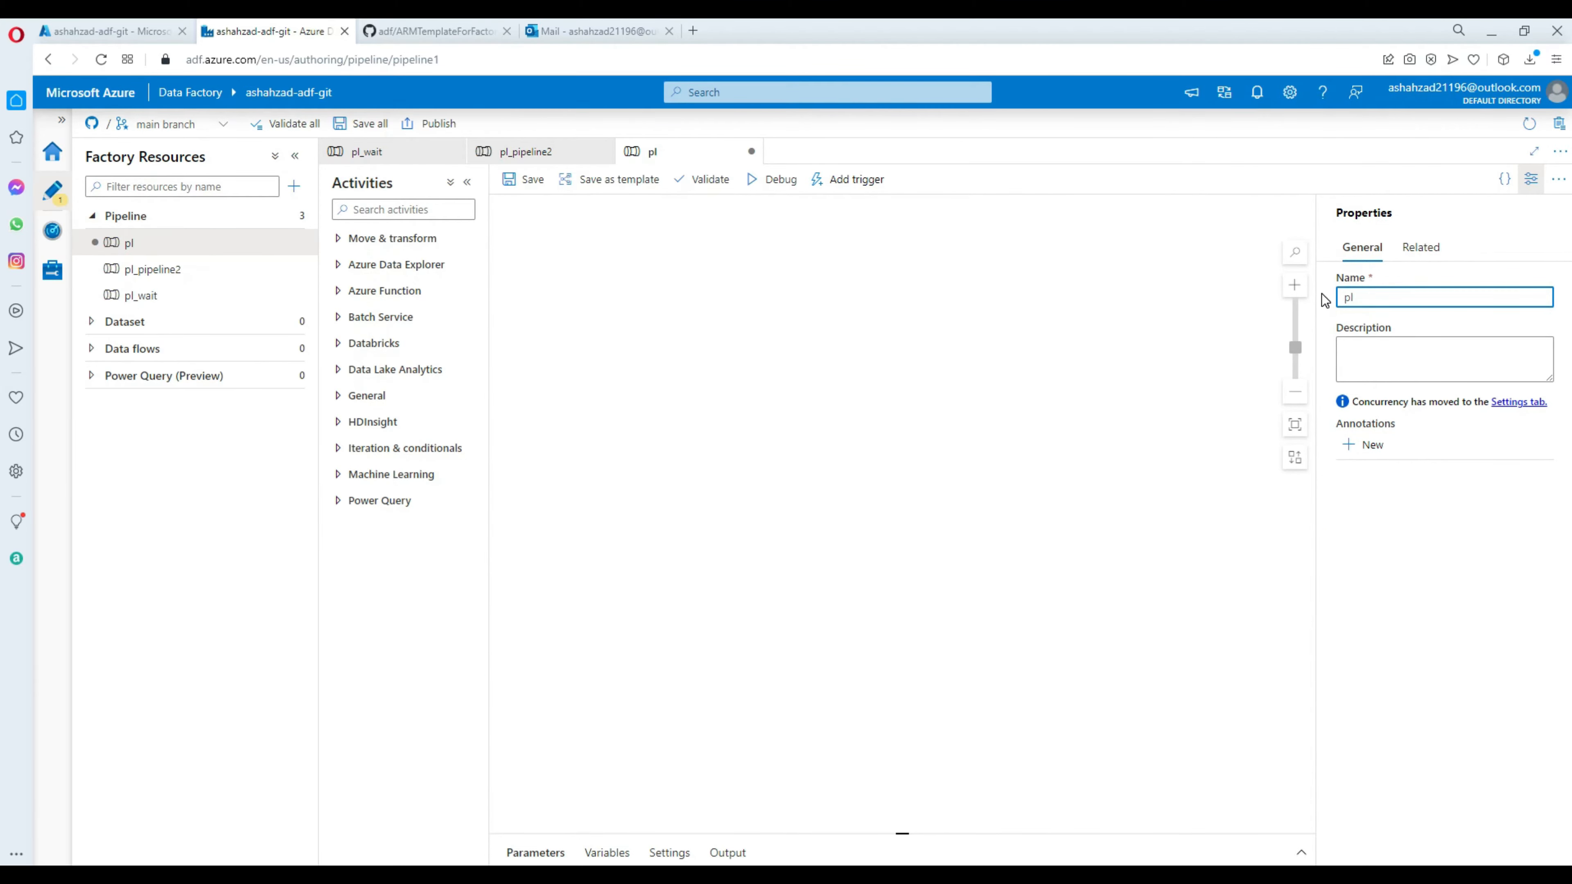
pyautogui.write('_loadSQLTable')
pyautogui.click(1018, 344)
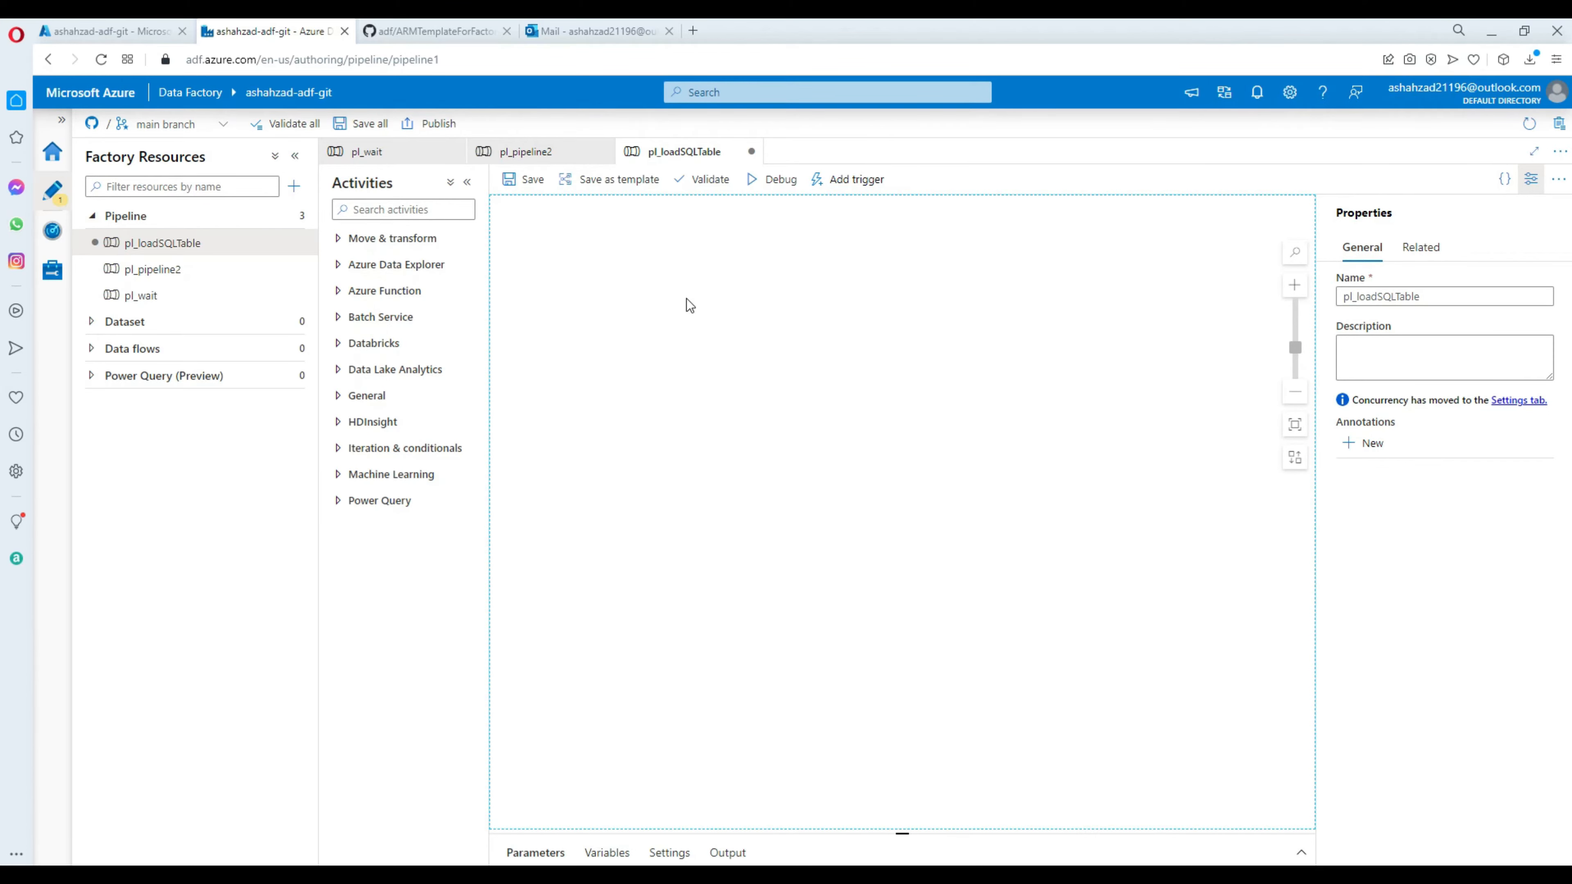
# Step: Search the activities for "copy" and add a Copy data activity to the pl_loadSQLTable canvas
pyautogui.click(416, 209)
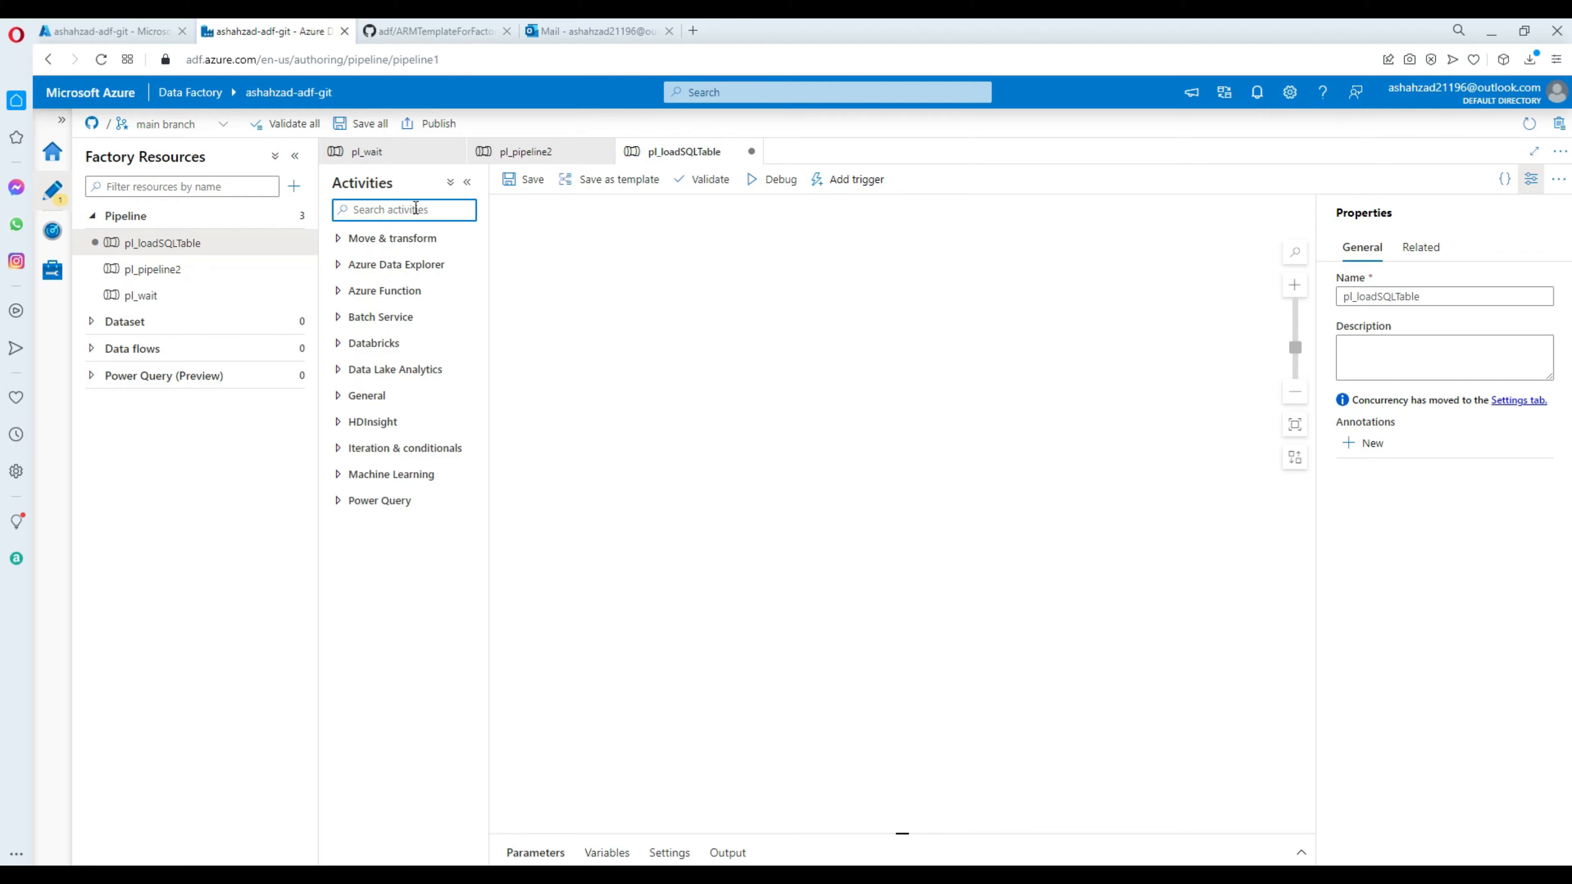
pyautogui.write('copy')
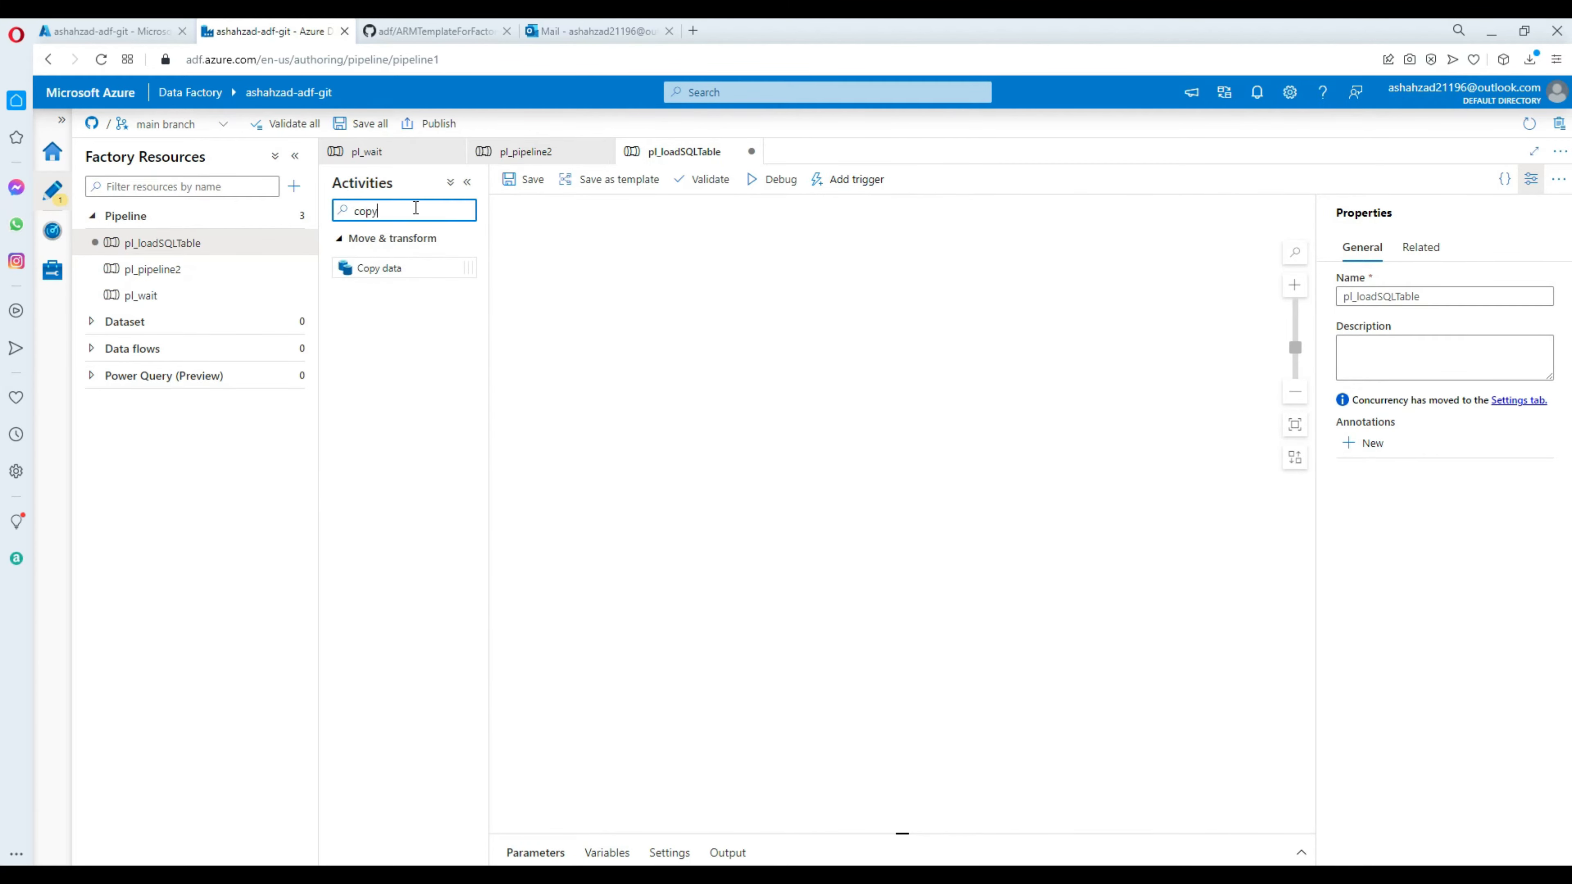
pyautogui.moveTo(386, 271); pyautogui.dragTo(564, 268)
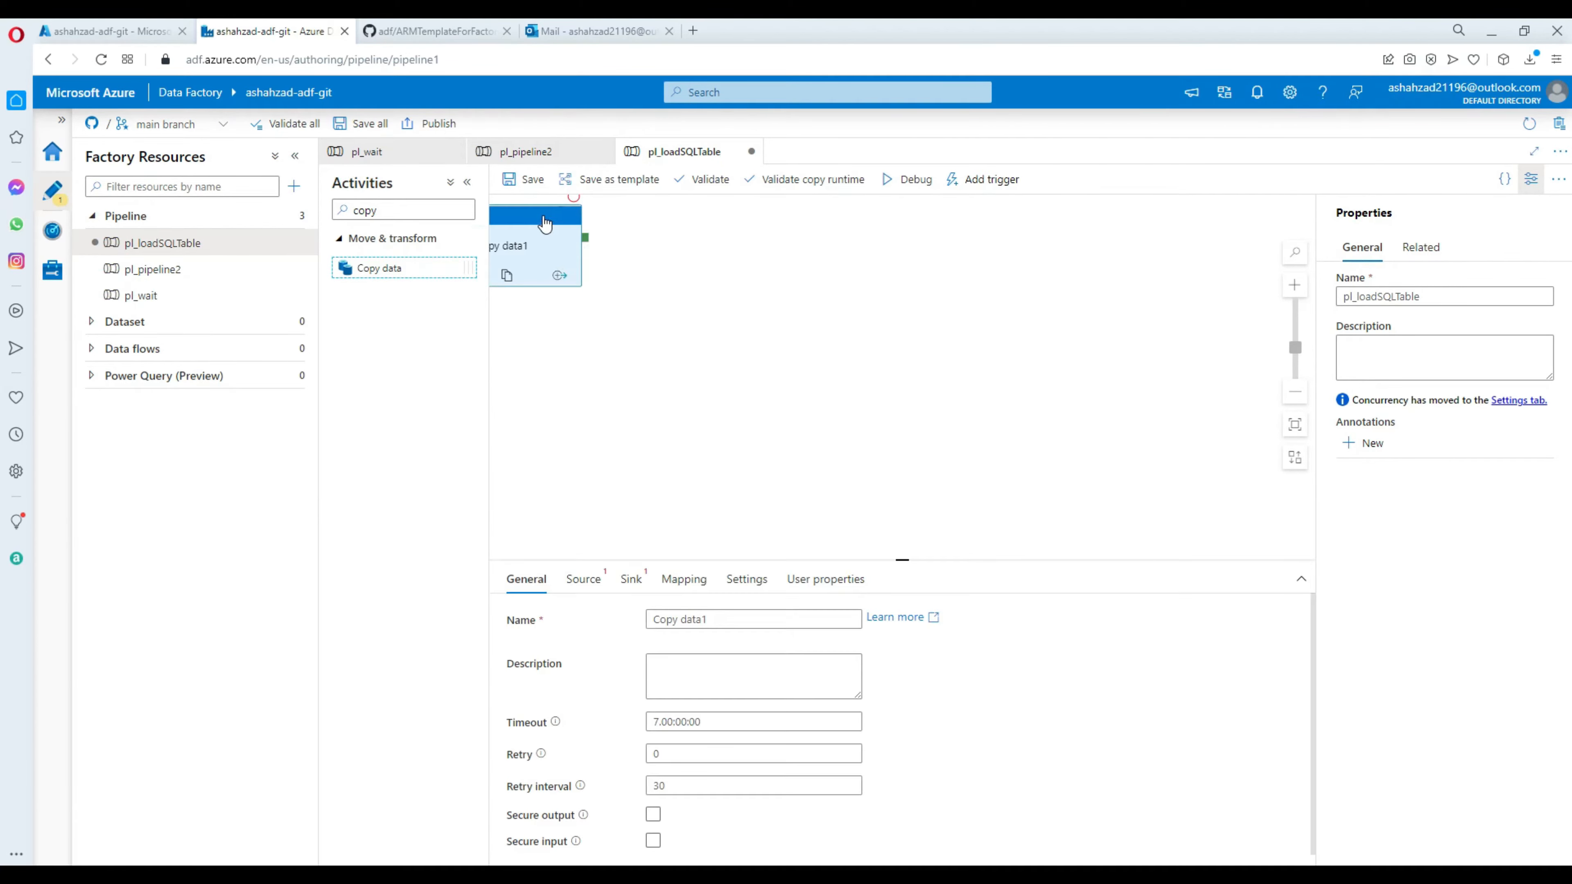
# Step: Start a new source dataset for the Copy data activity using Azure Blob Storage and the DelimitedText format
pyautogui.click(588, 582)
pyautogui.click(895, 620)
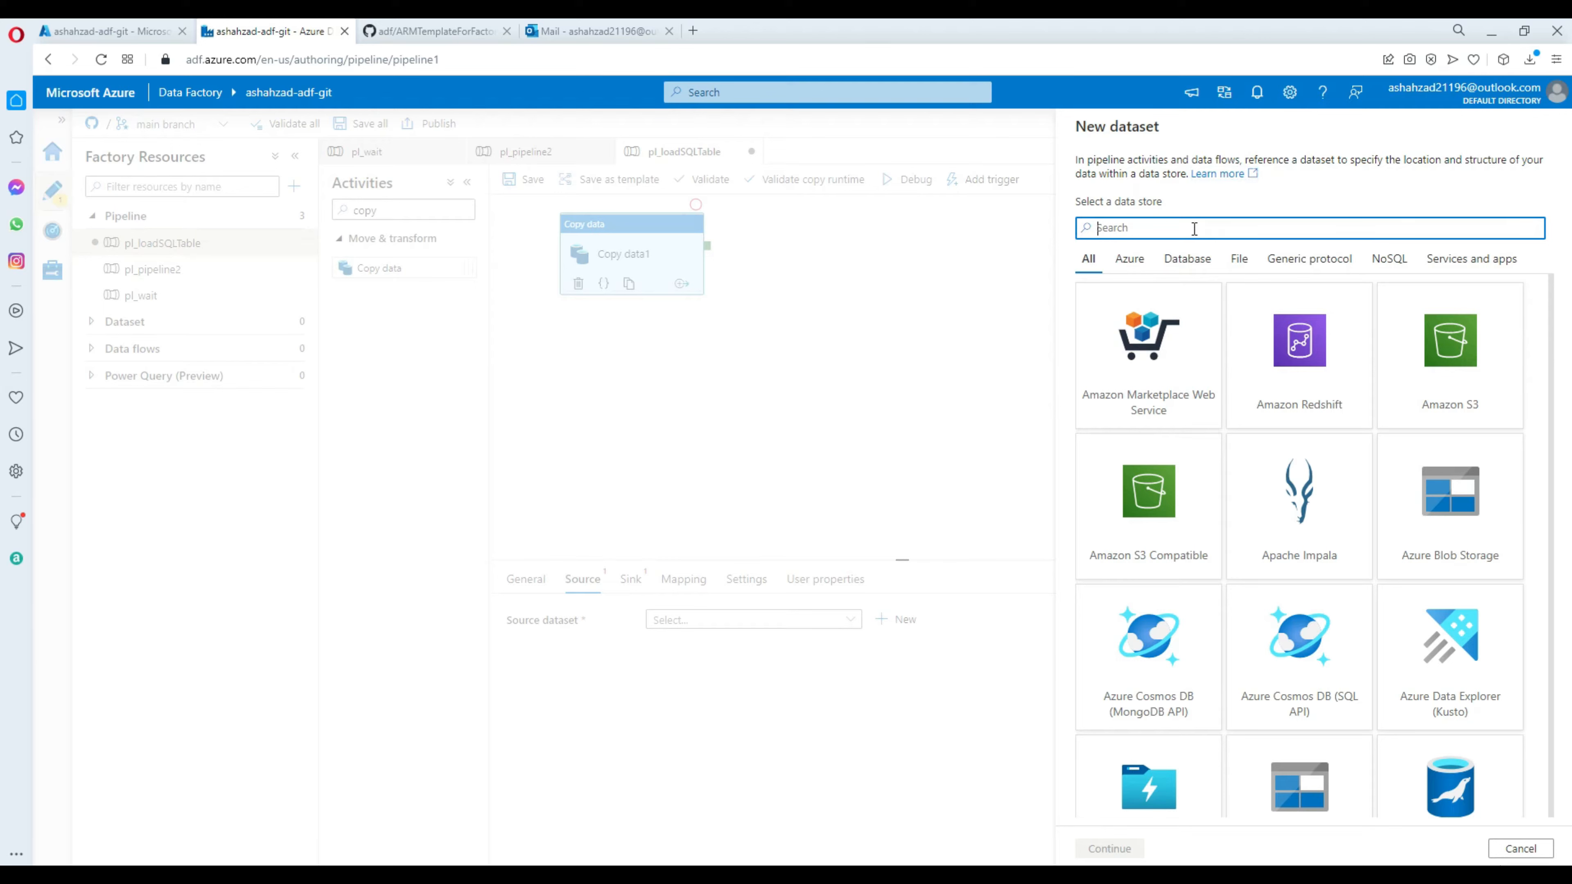
pyautogui.write('blo')
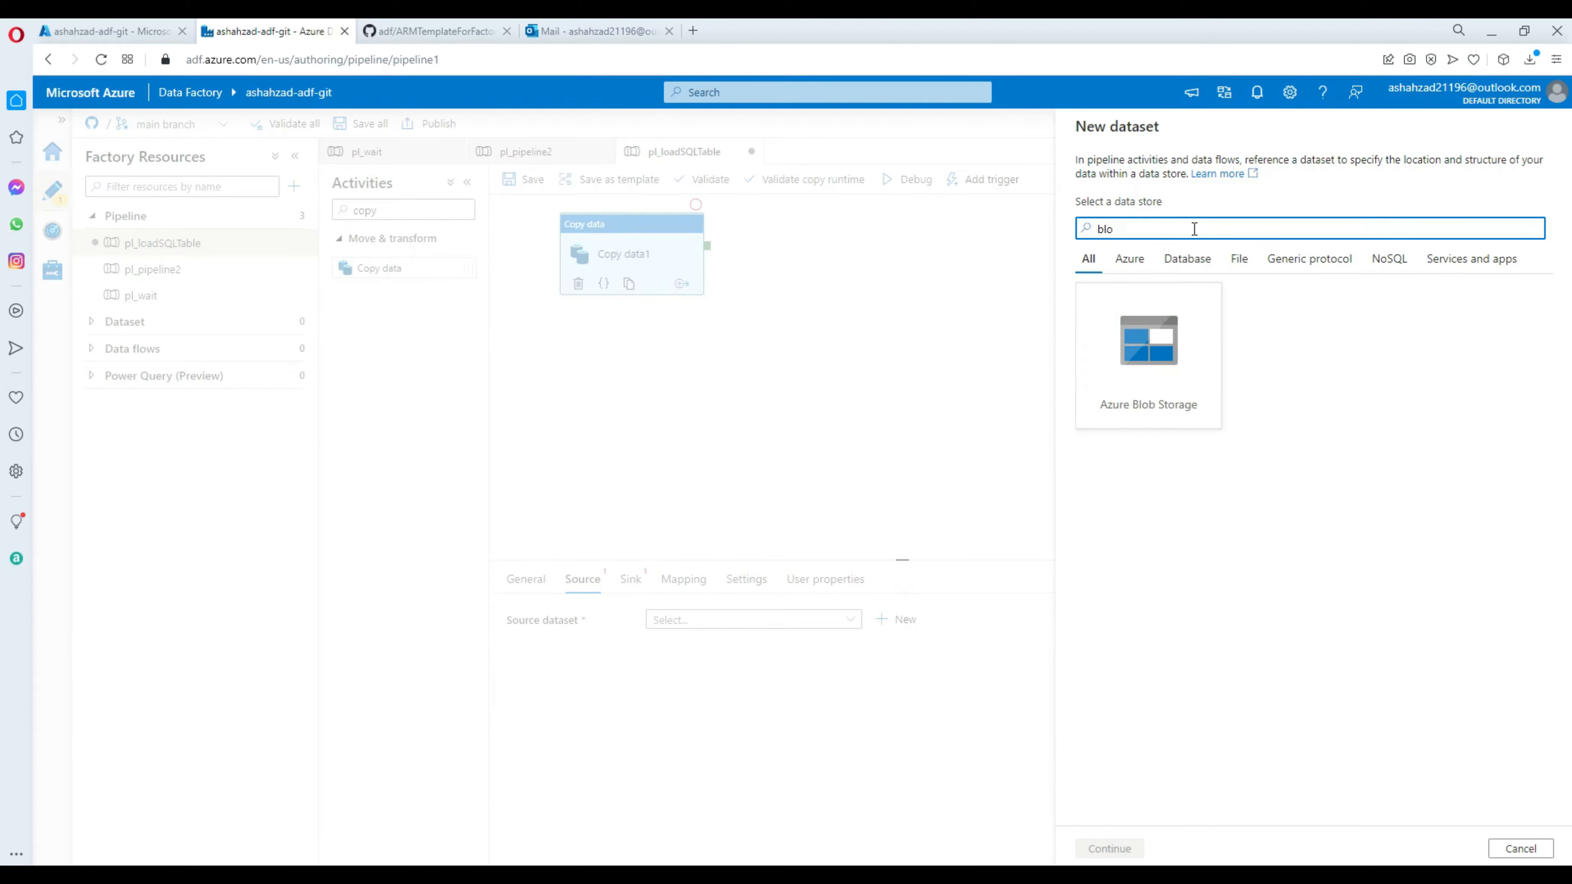
pyautogui.click(1146, 370)
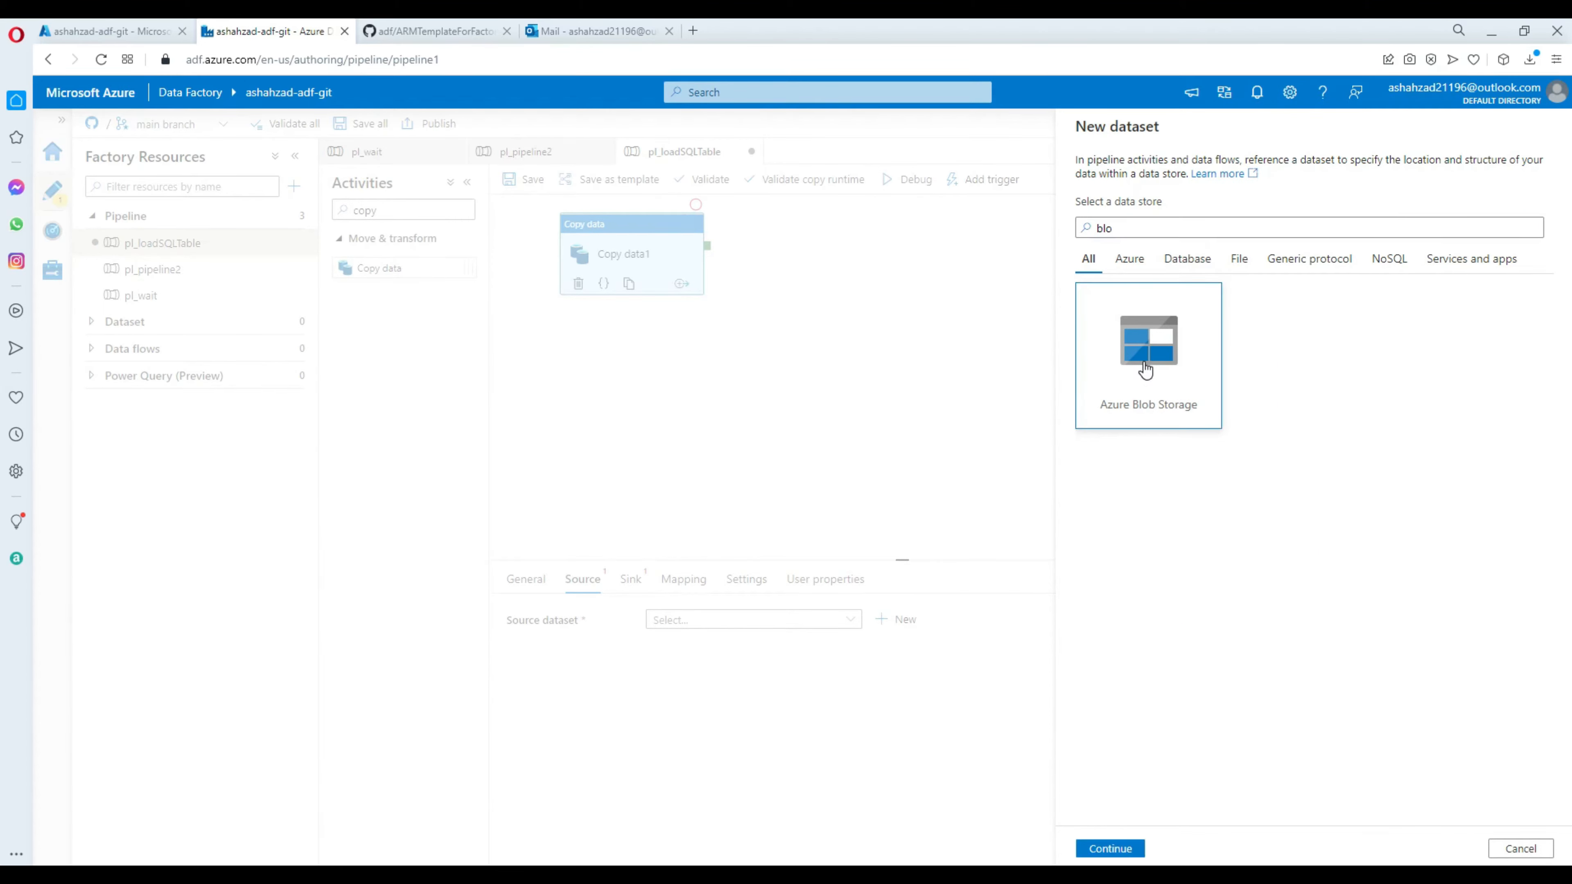
pyautogui.click(1110, 848)
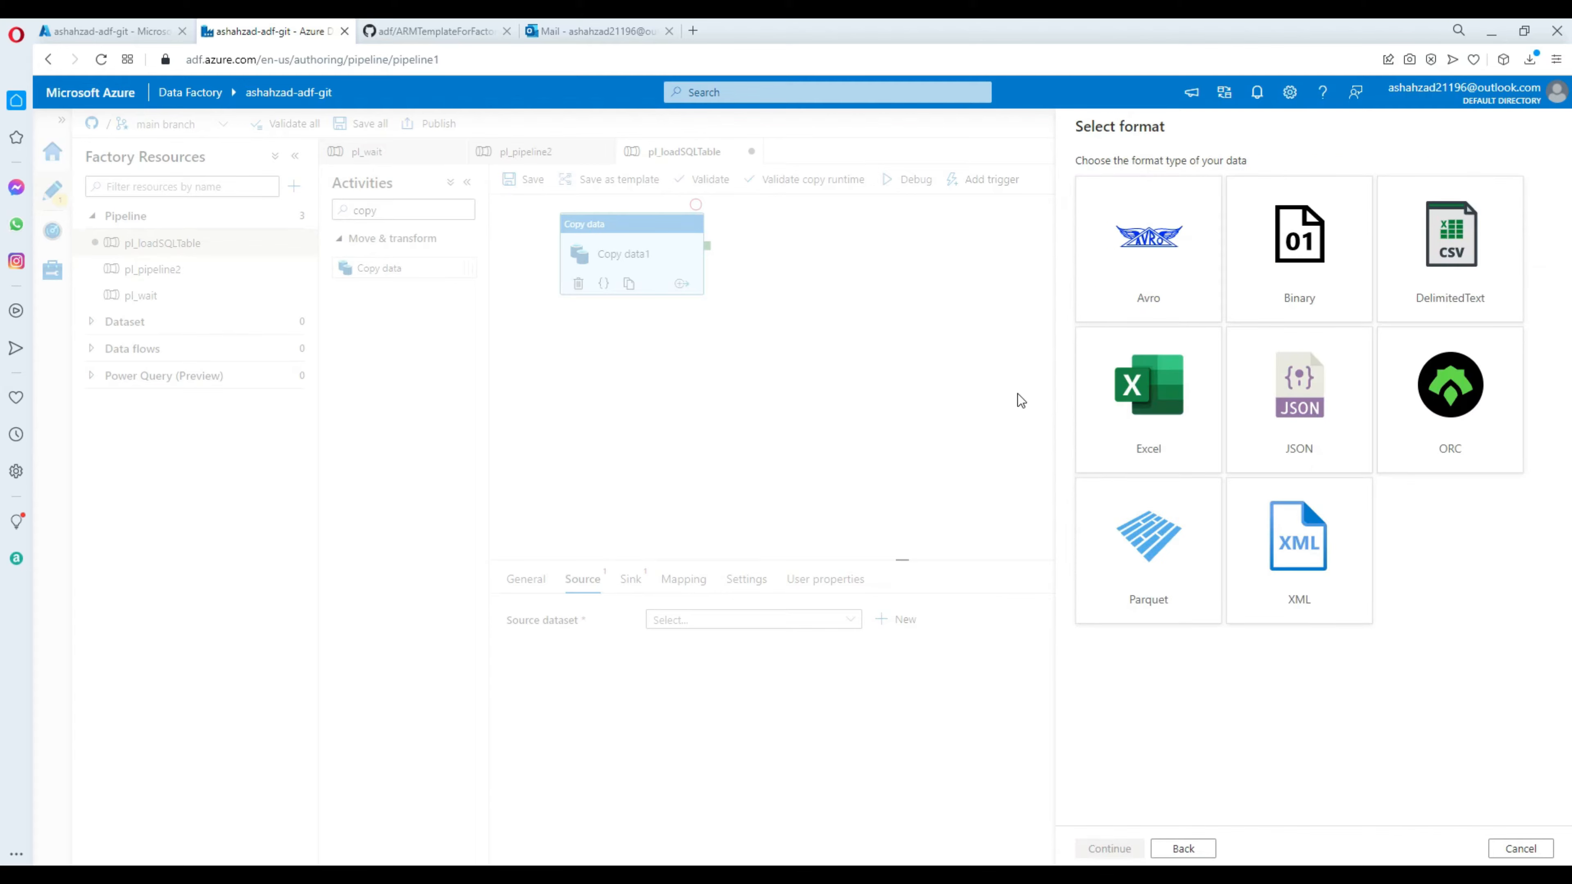
pyautogui.click(1422, 298)
pyautogui.click(1117, 849)
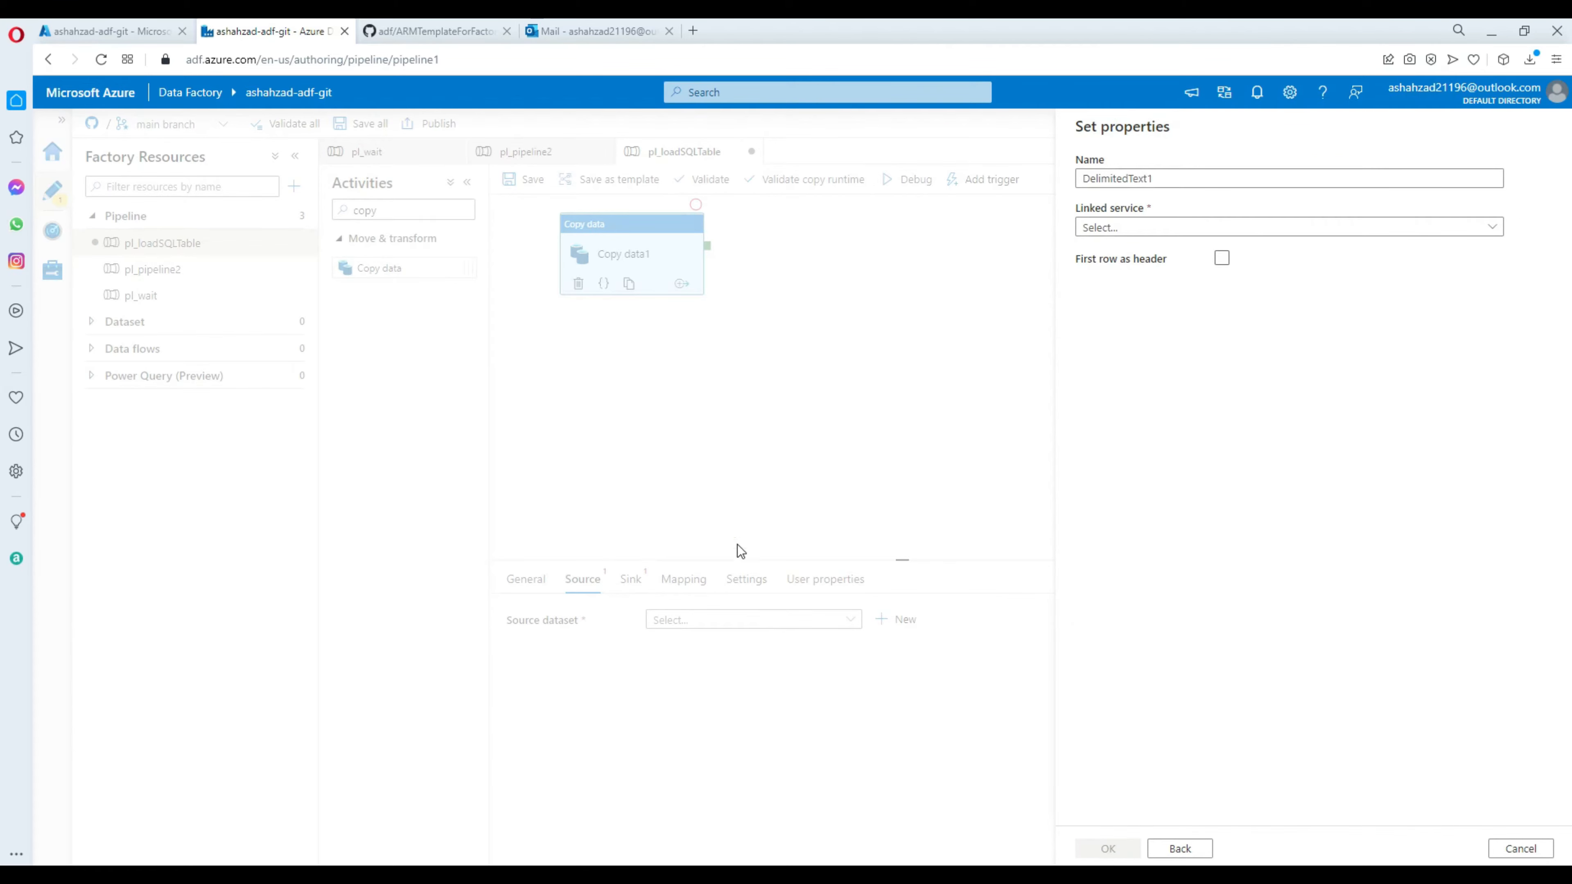
# Step: Create the source dataset with linked service AzureBlobStorage1 and the file Emp.txt from the input container
pyautogui.click(1089, 228)
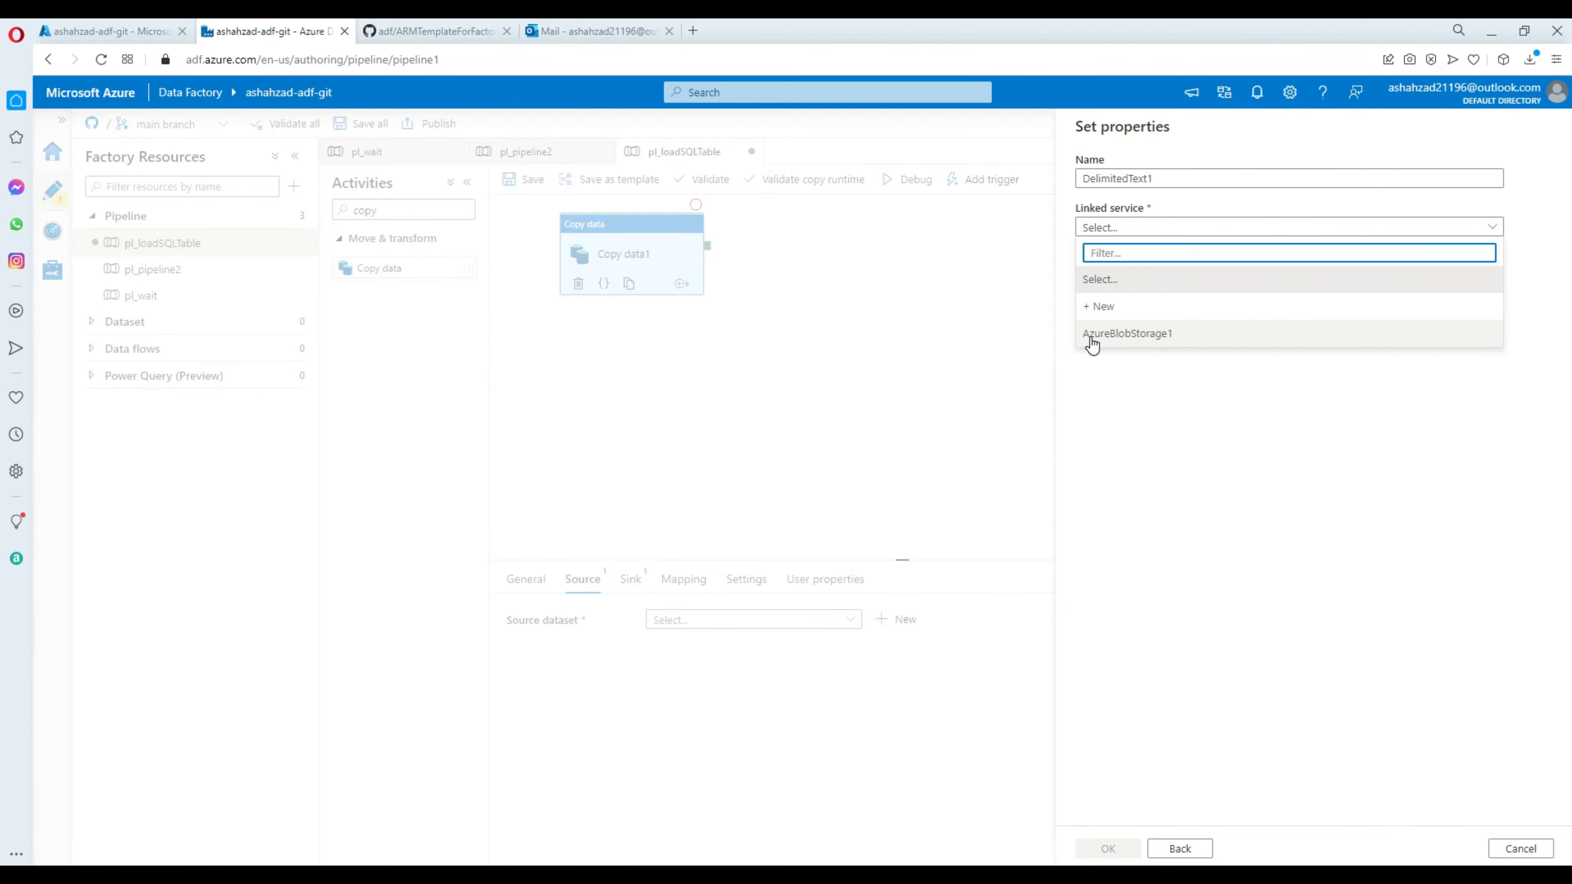
pyautogui.click(1137, 337)
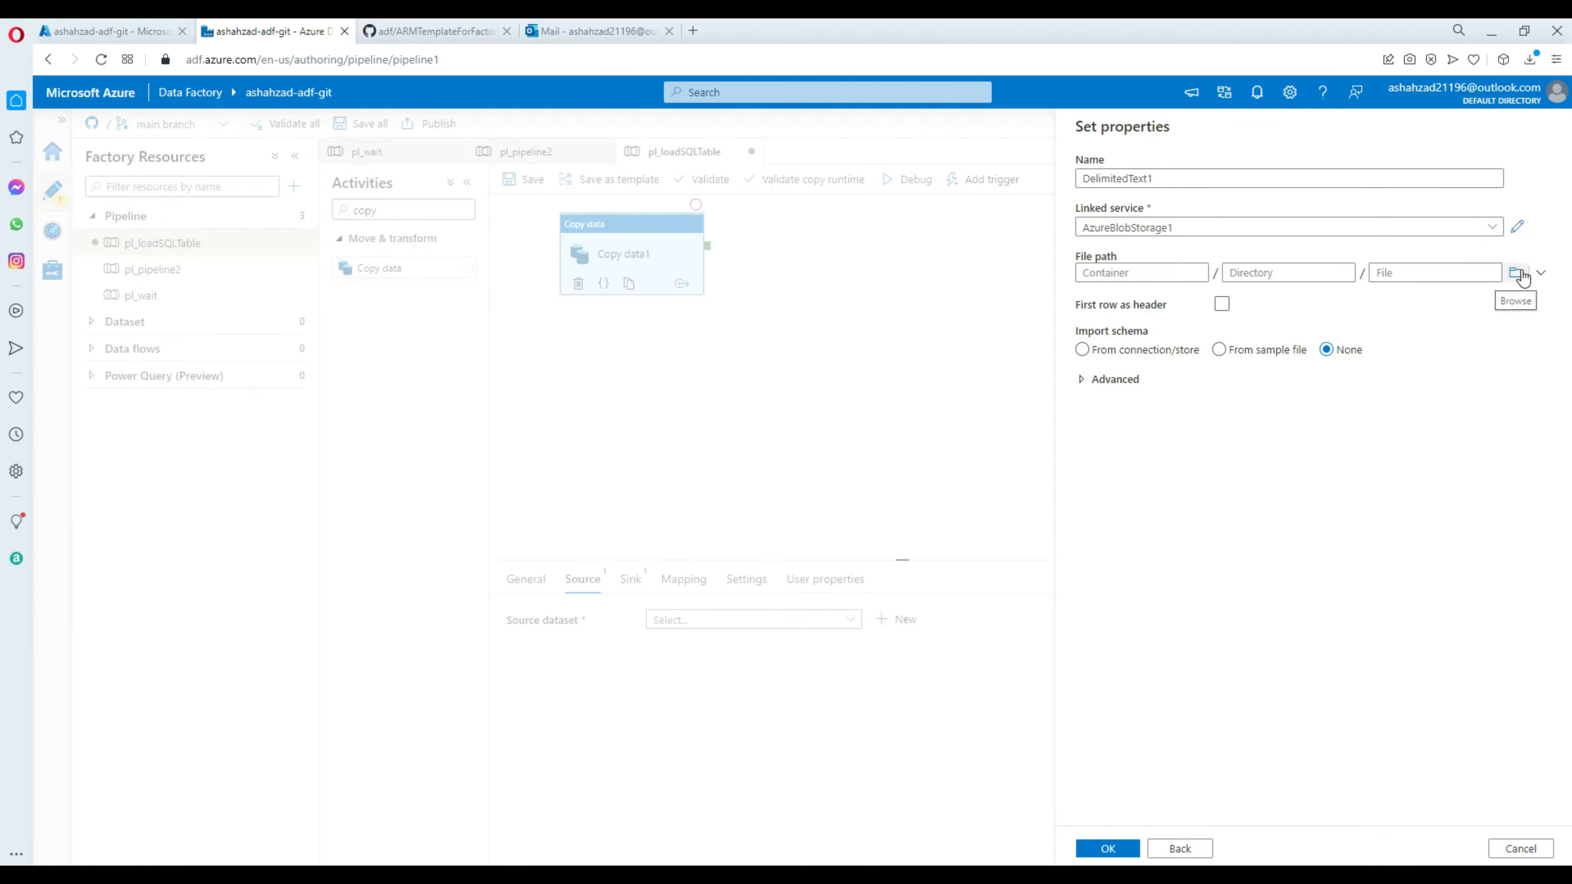
pyautogui.click(1517, 273)
pyautogui.click(1125, 251)
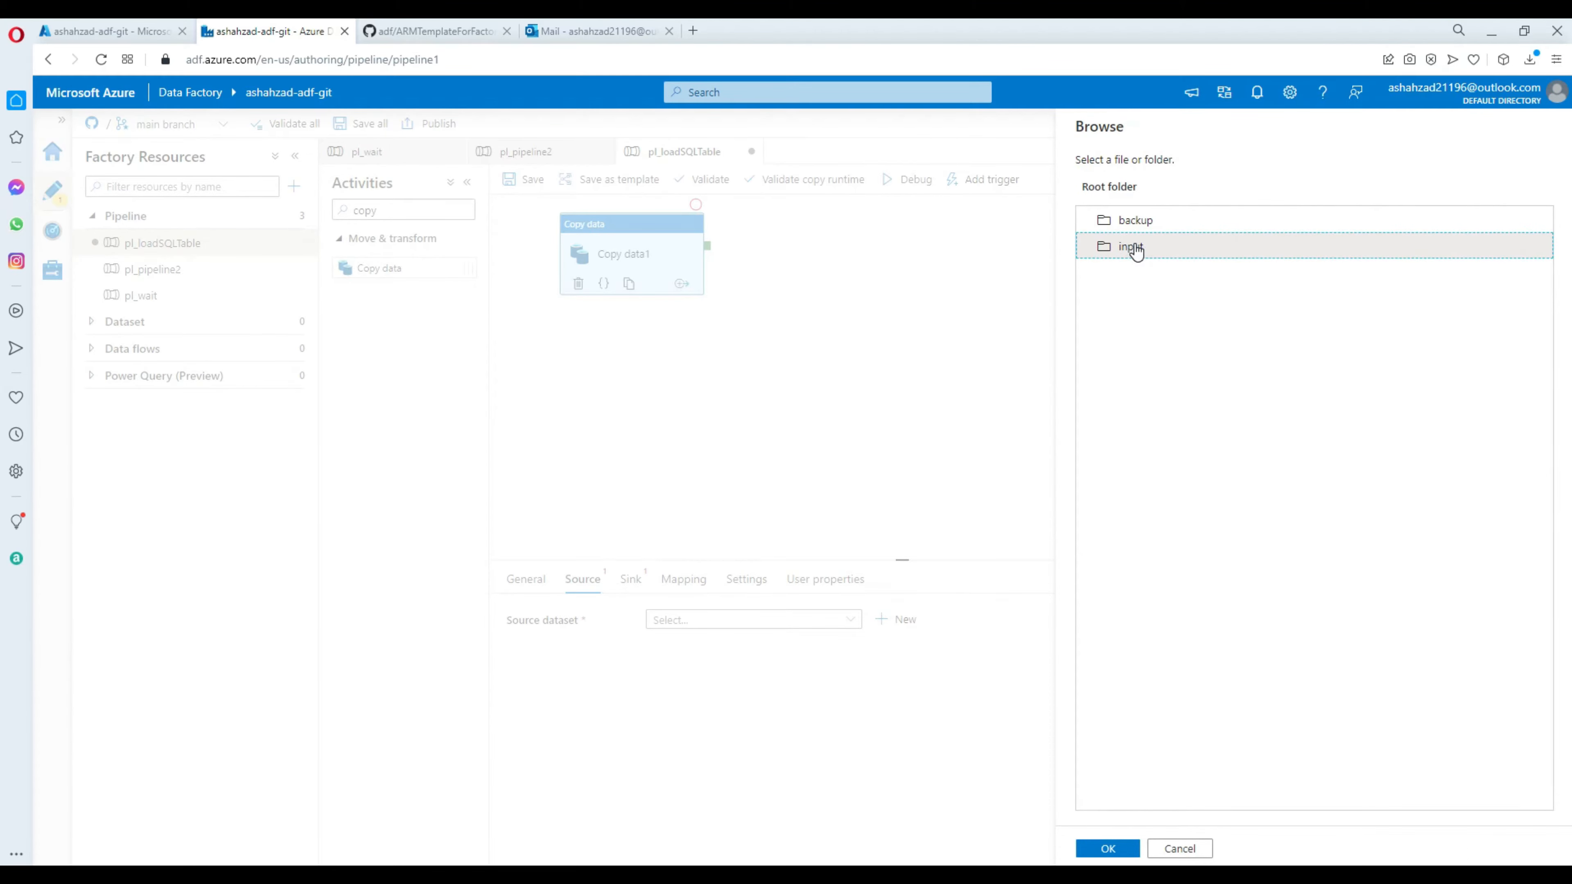
pyautogui.doubleClick(1128, 248)
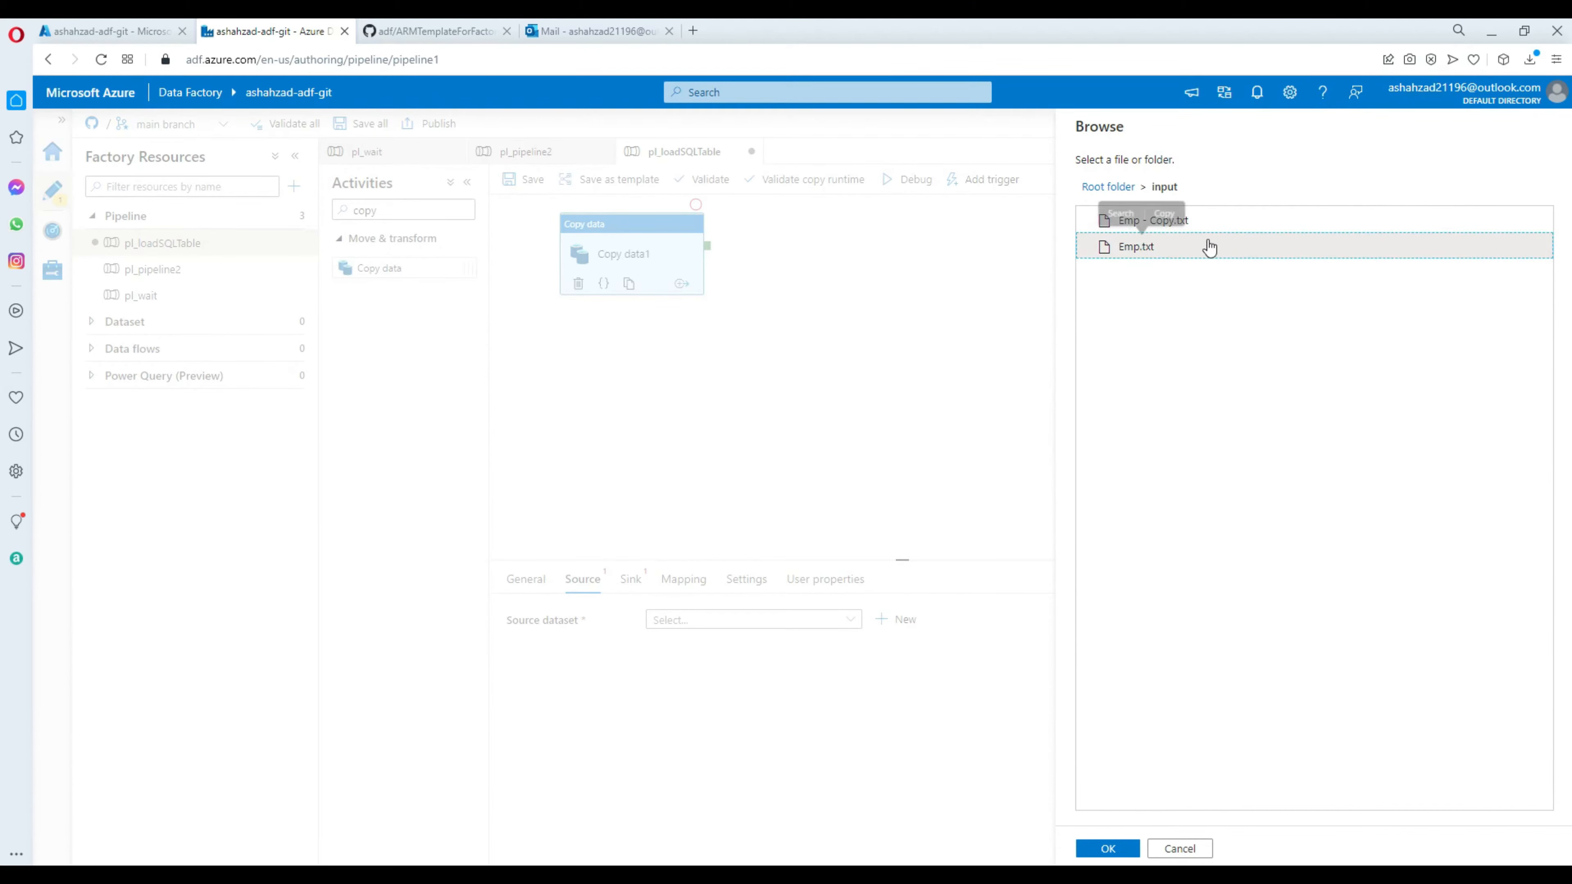
pyautogui.click(1126, 251)
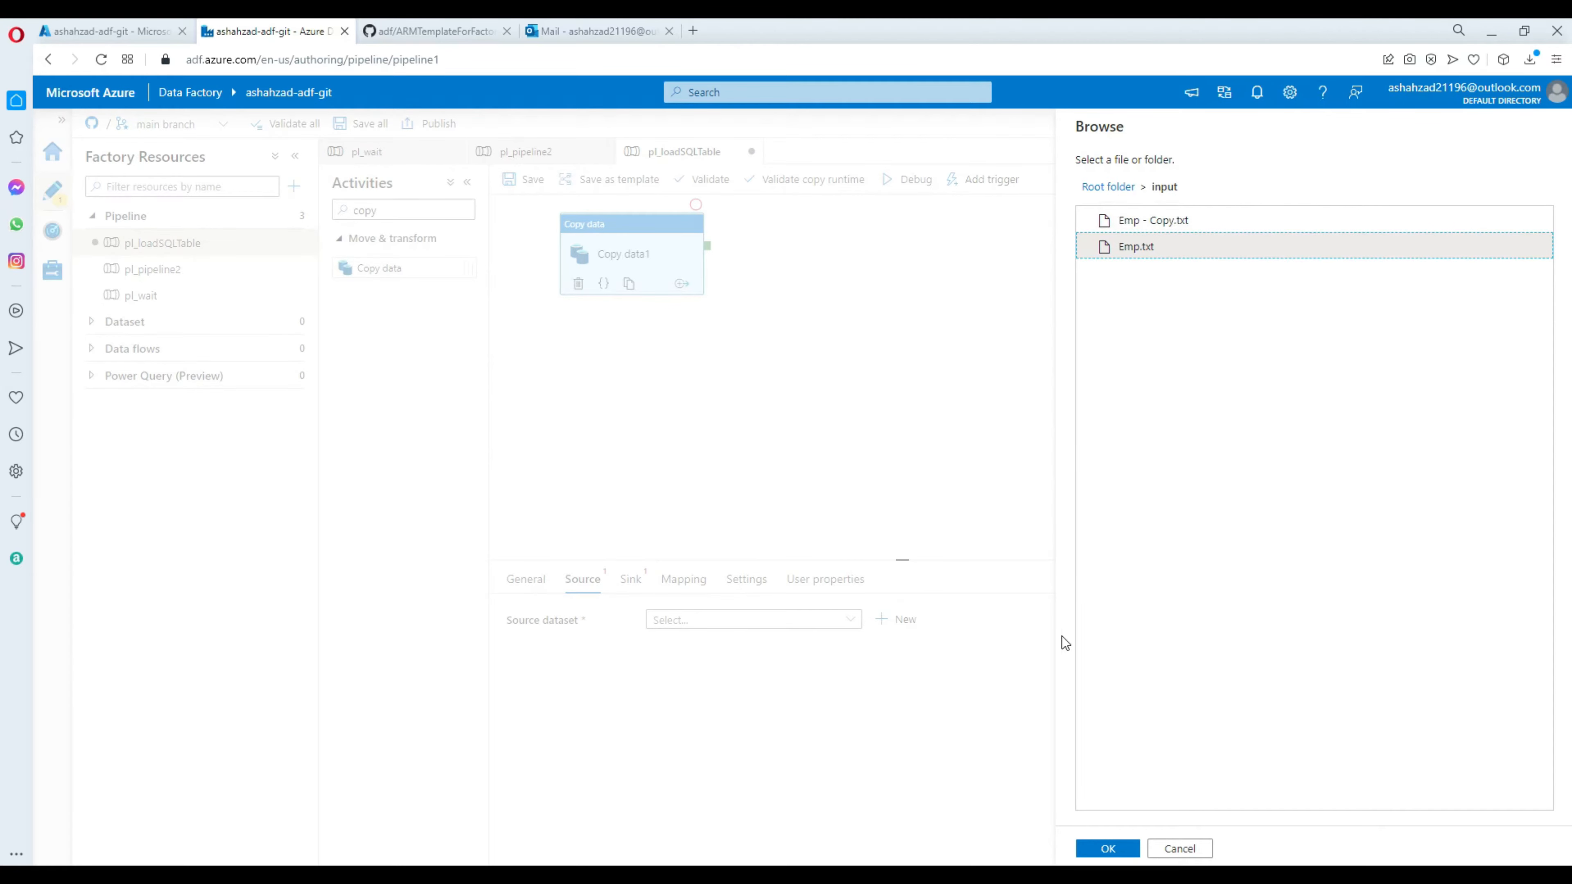
pyautogui.click(1109, 849)
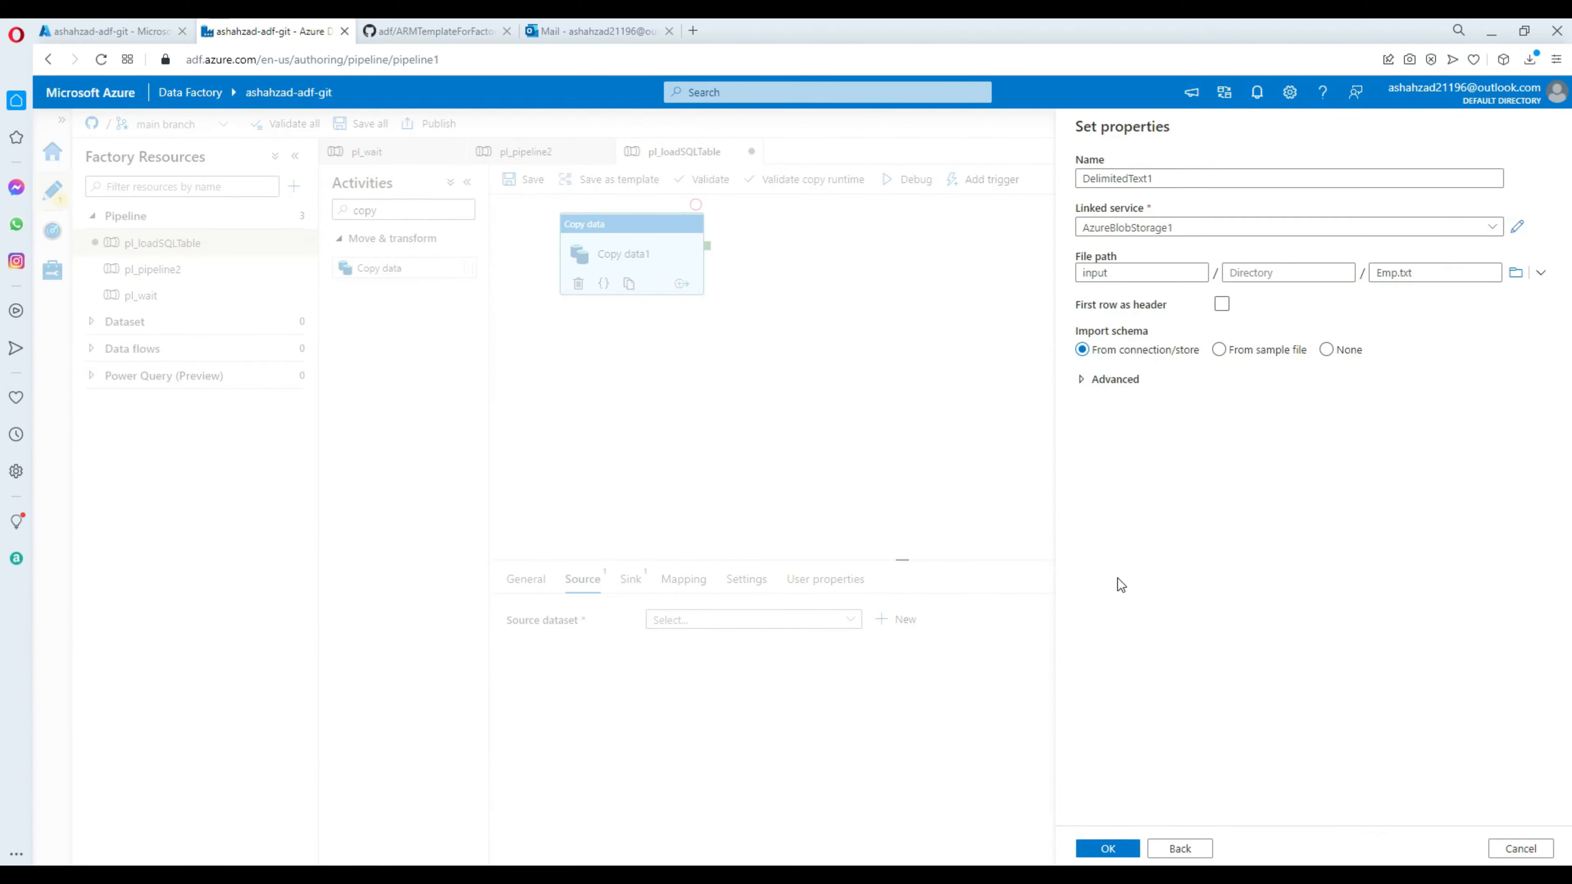
pyautogui.click(1081, 380)
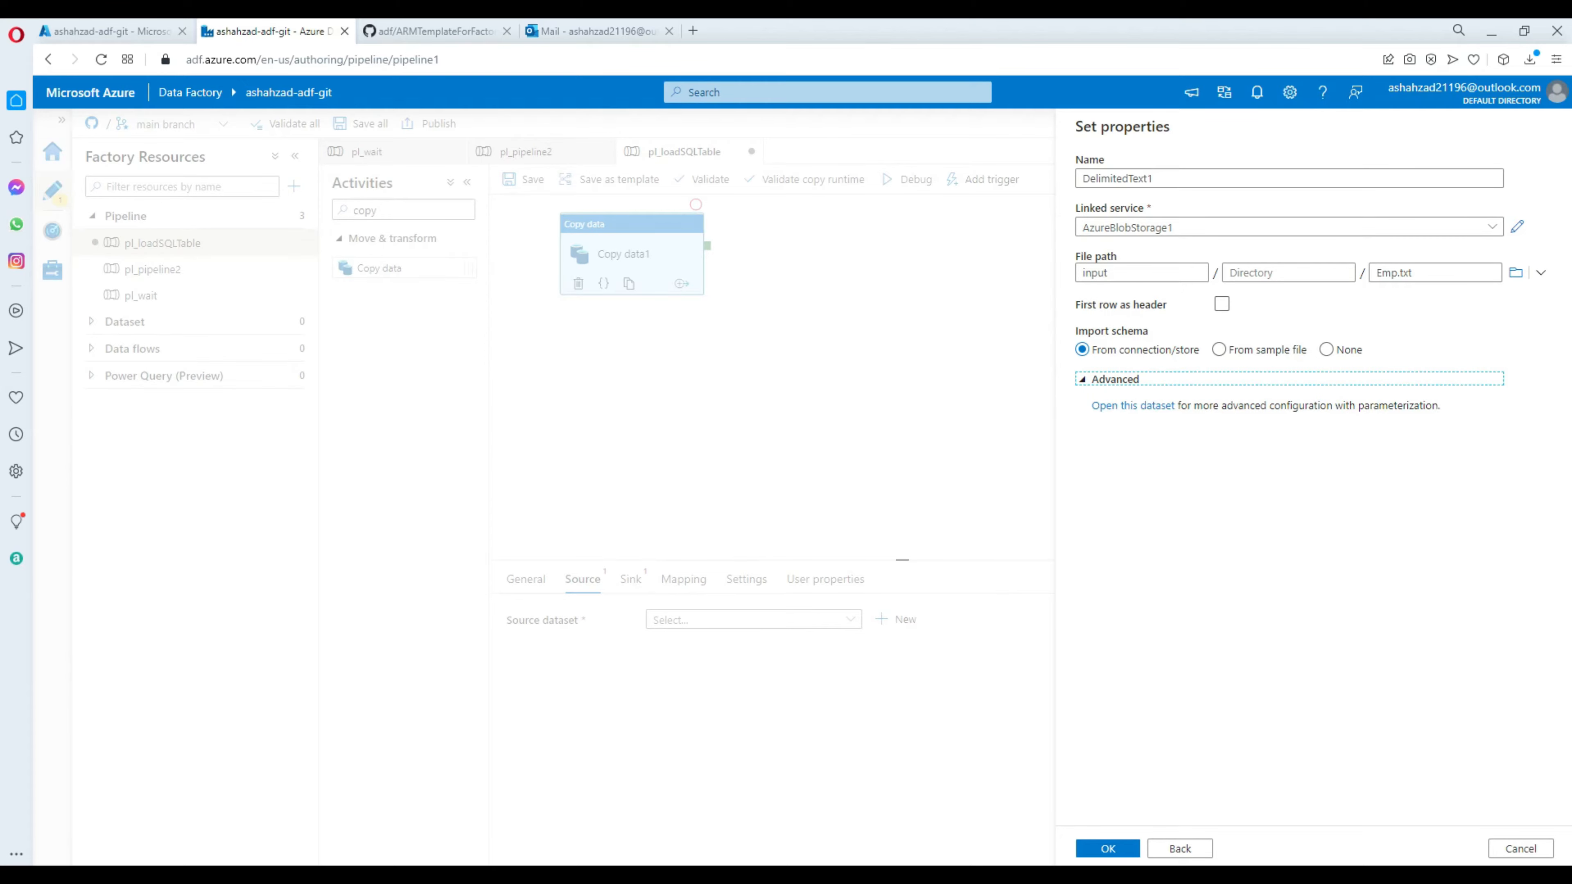
pyautogui.click(1110, 850)
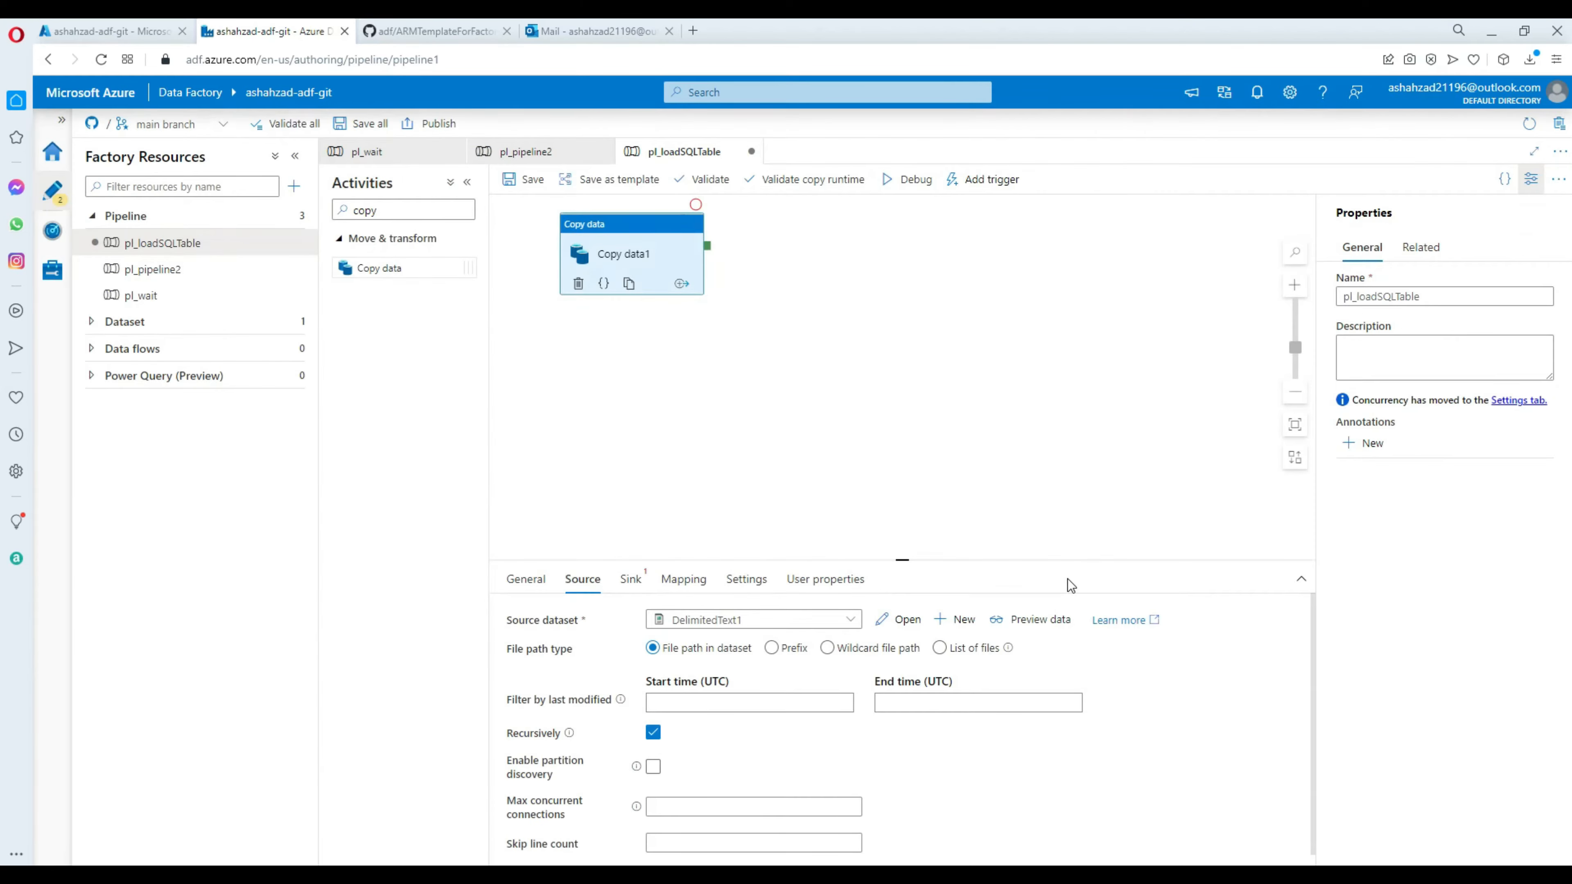
# Step: Open the DelimitedText1 source dataset and enable First row as header
pyautogui.scroll(-1, 854, 693)
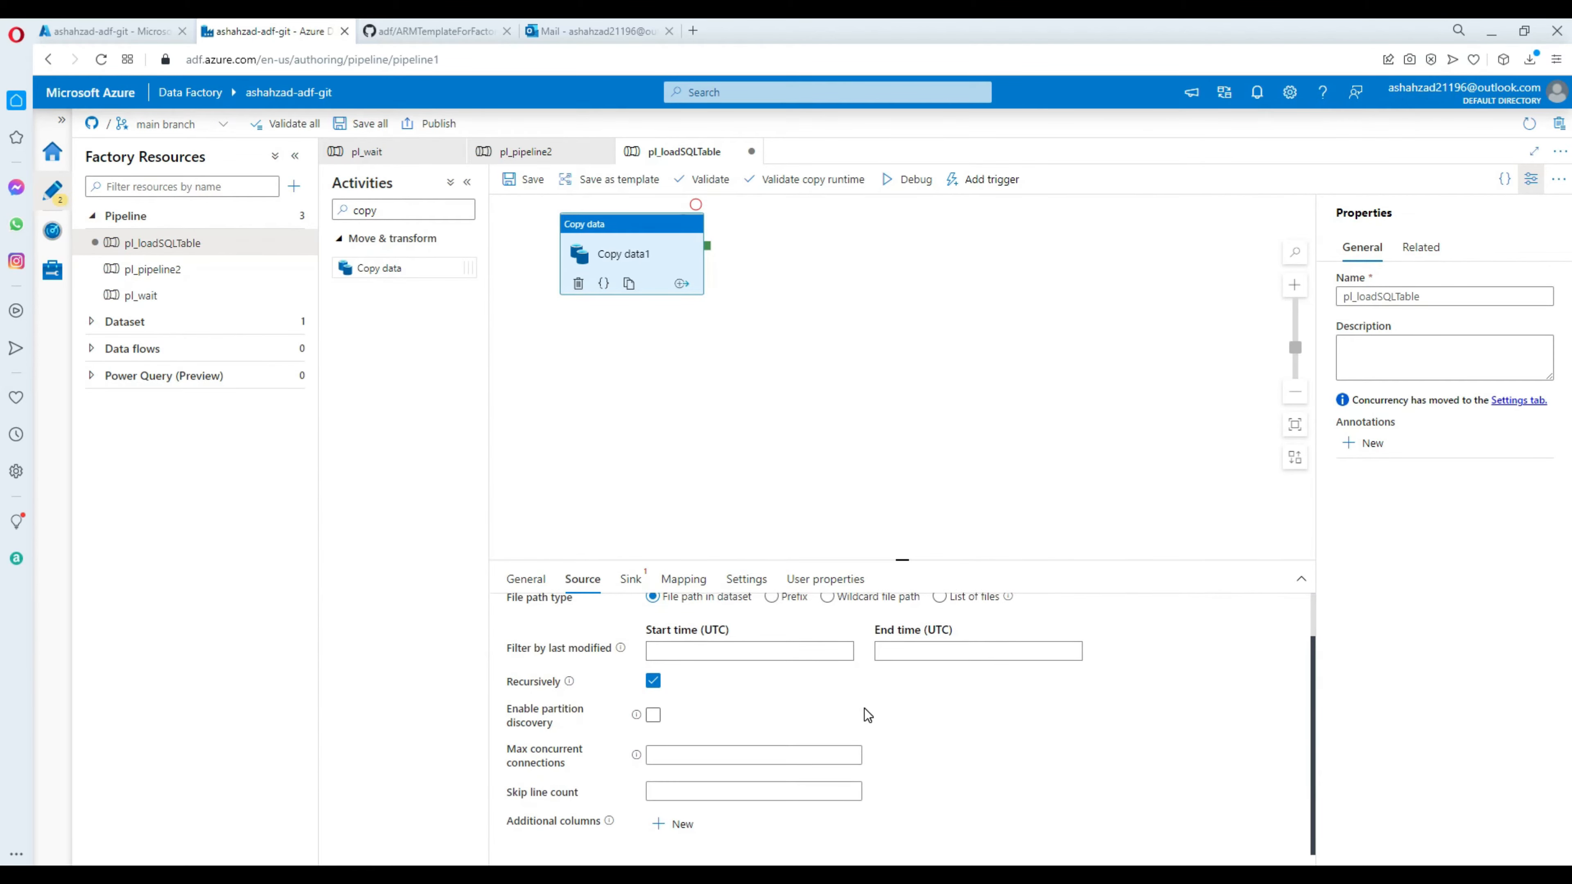
pyautogui.scroll(1, 867, 715)
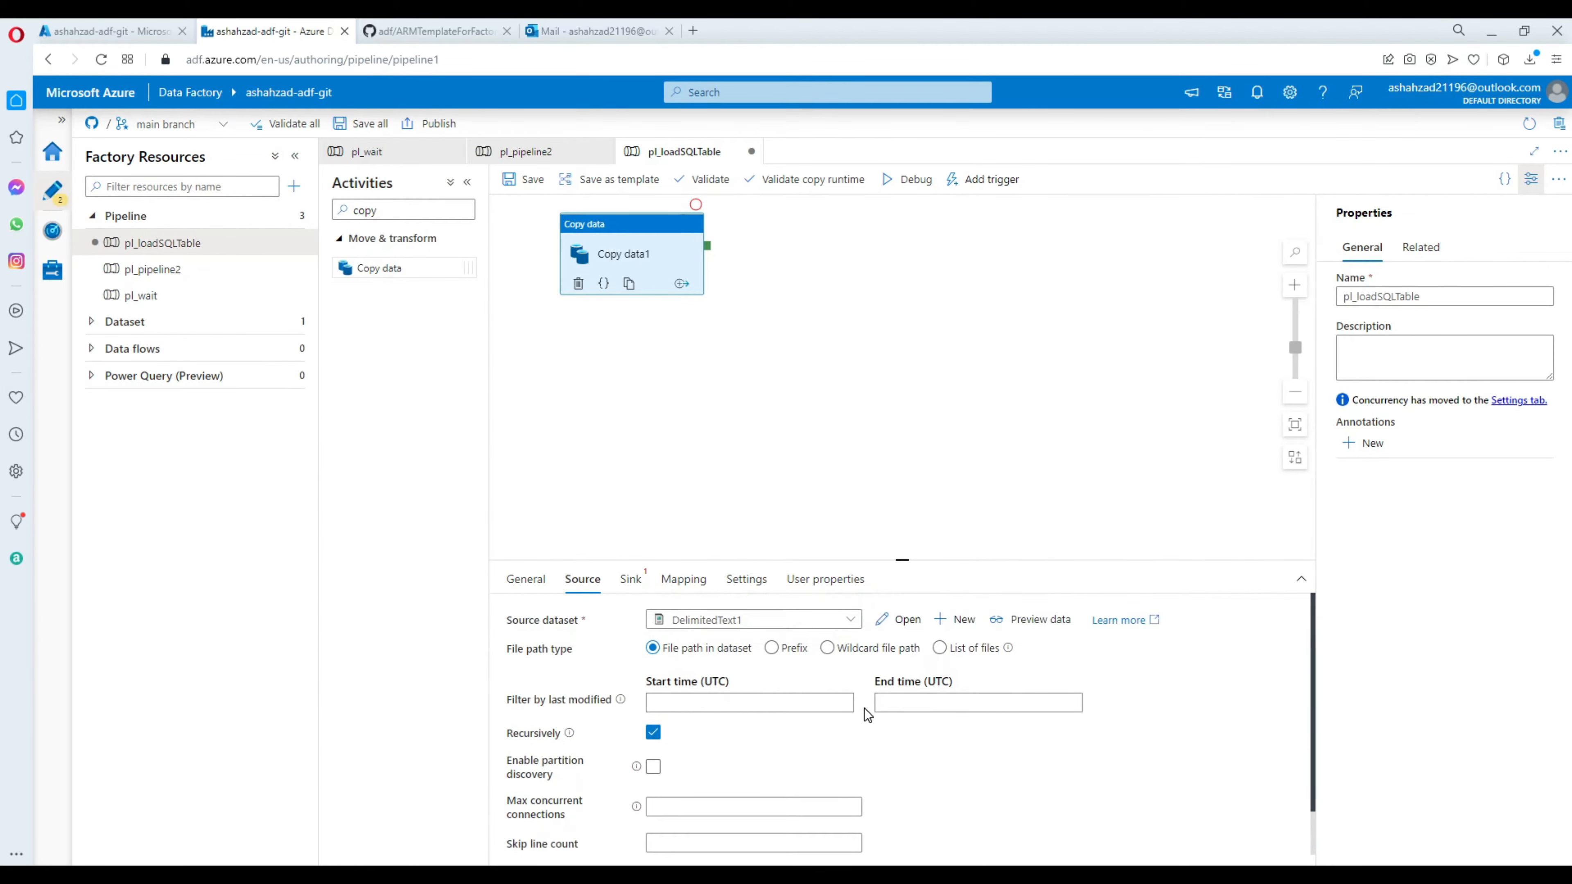
pyautogui.click(907, 621)
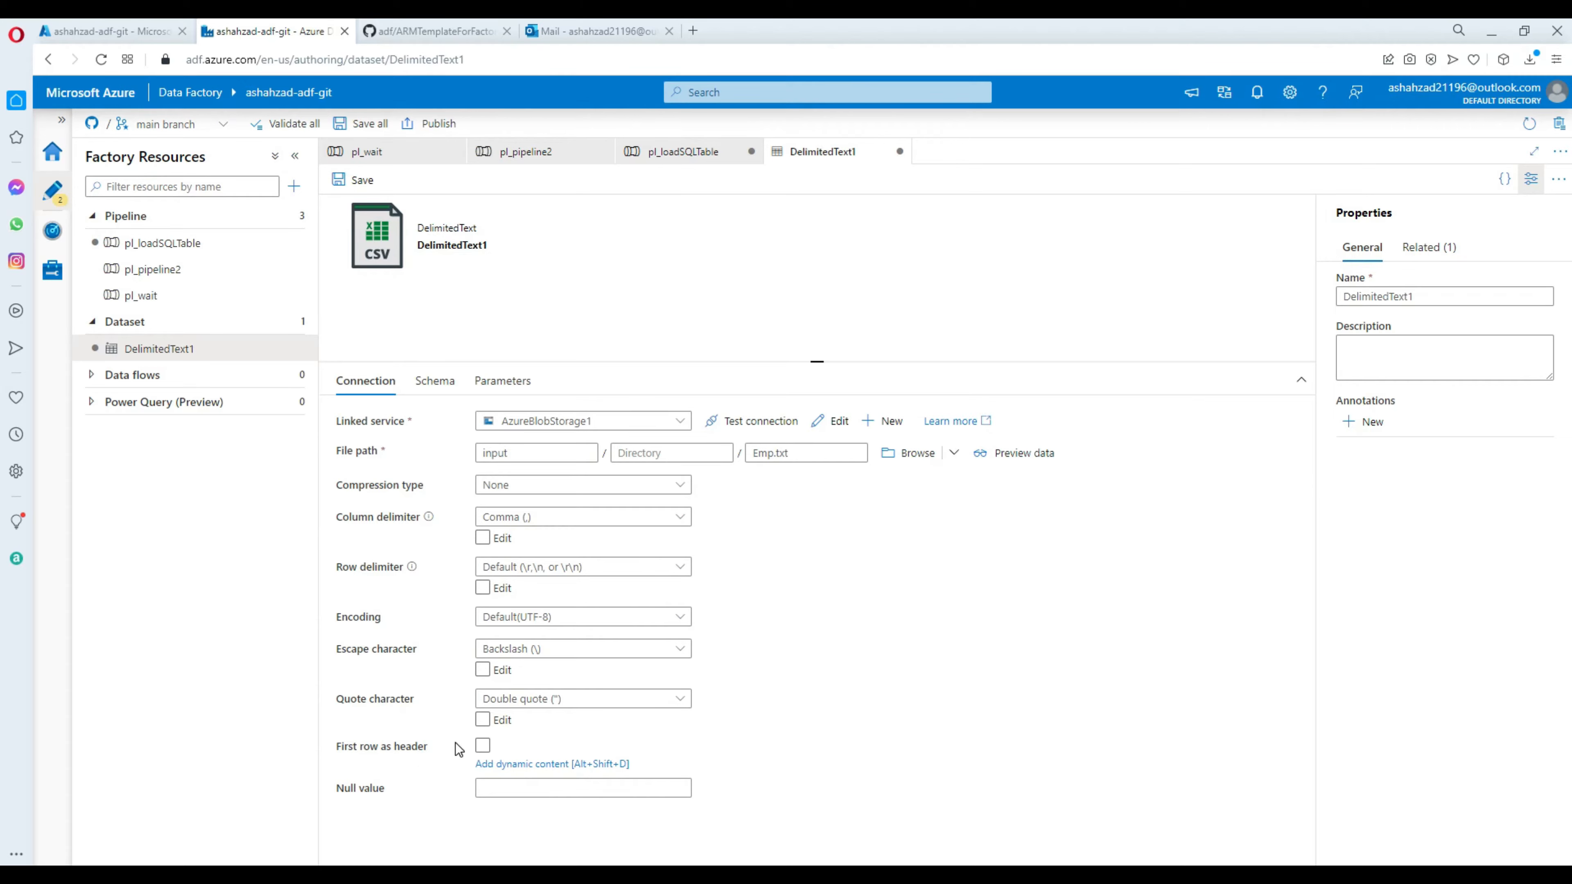
pyautogui.click(482, 745)
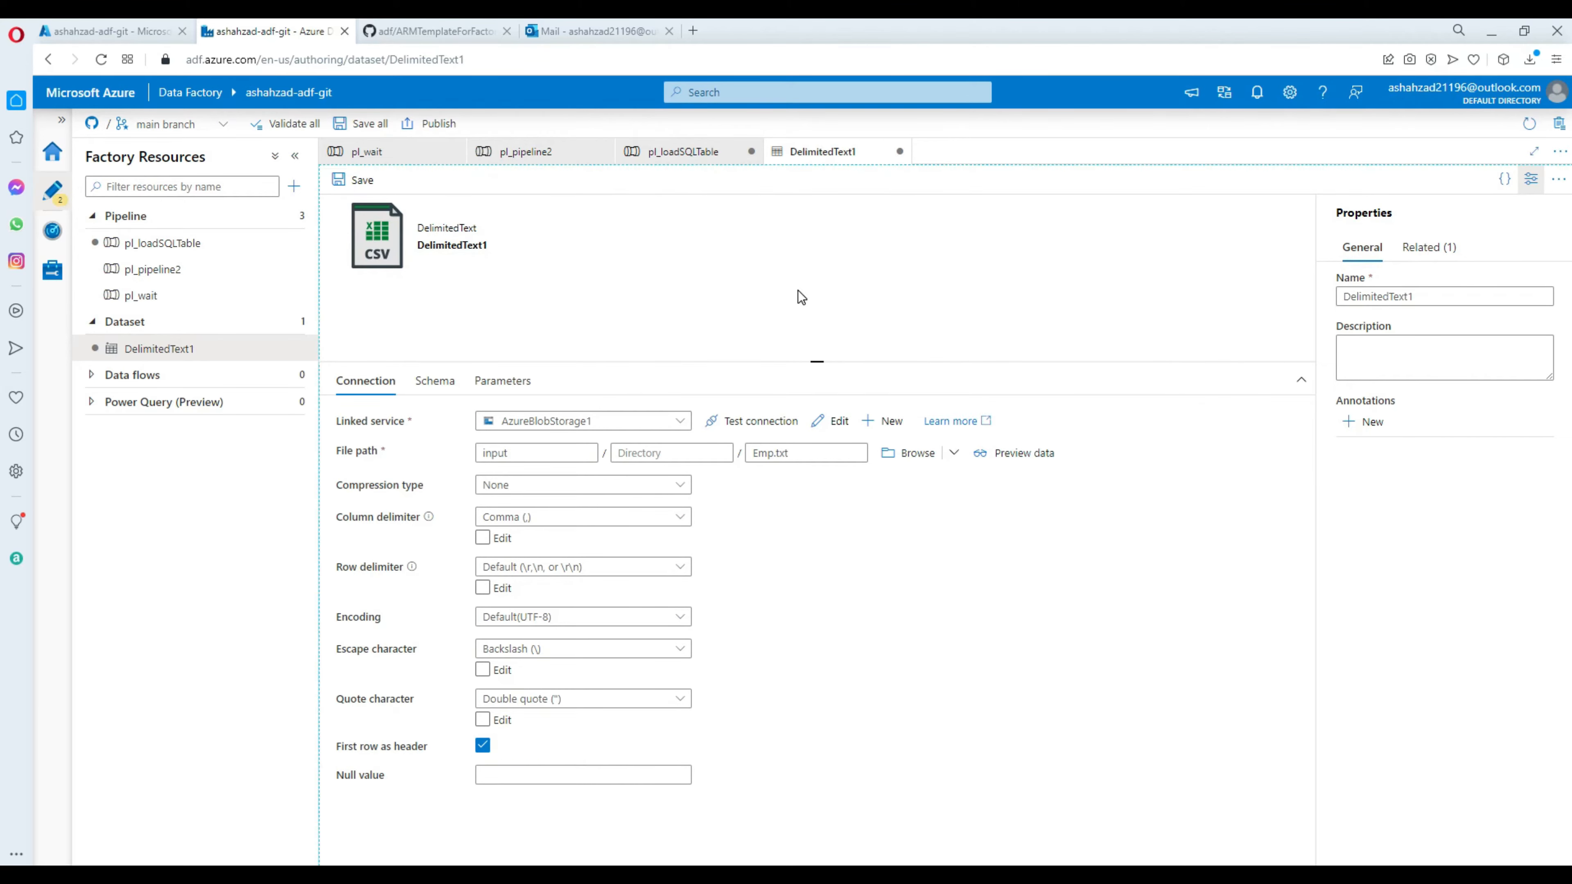
# Step: Start a new sink dataset for the pl_loadSQLTable Copy data activity using the Azure SQL Database data store
pyautogui.click(693, 156)
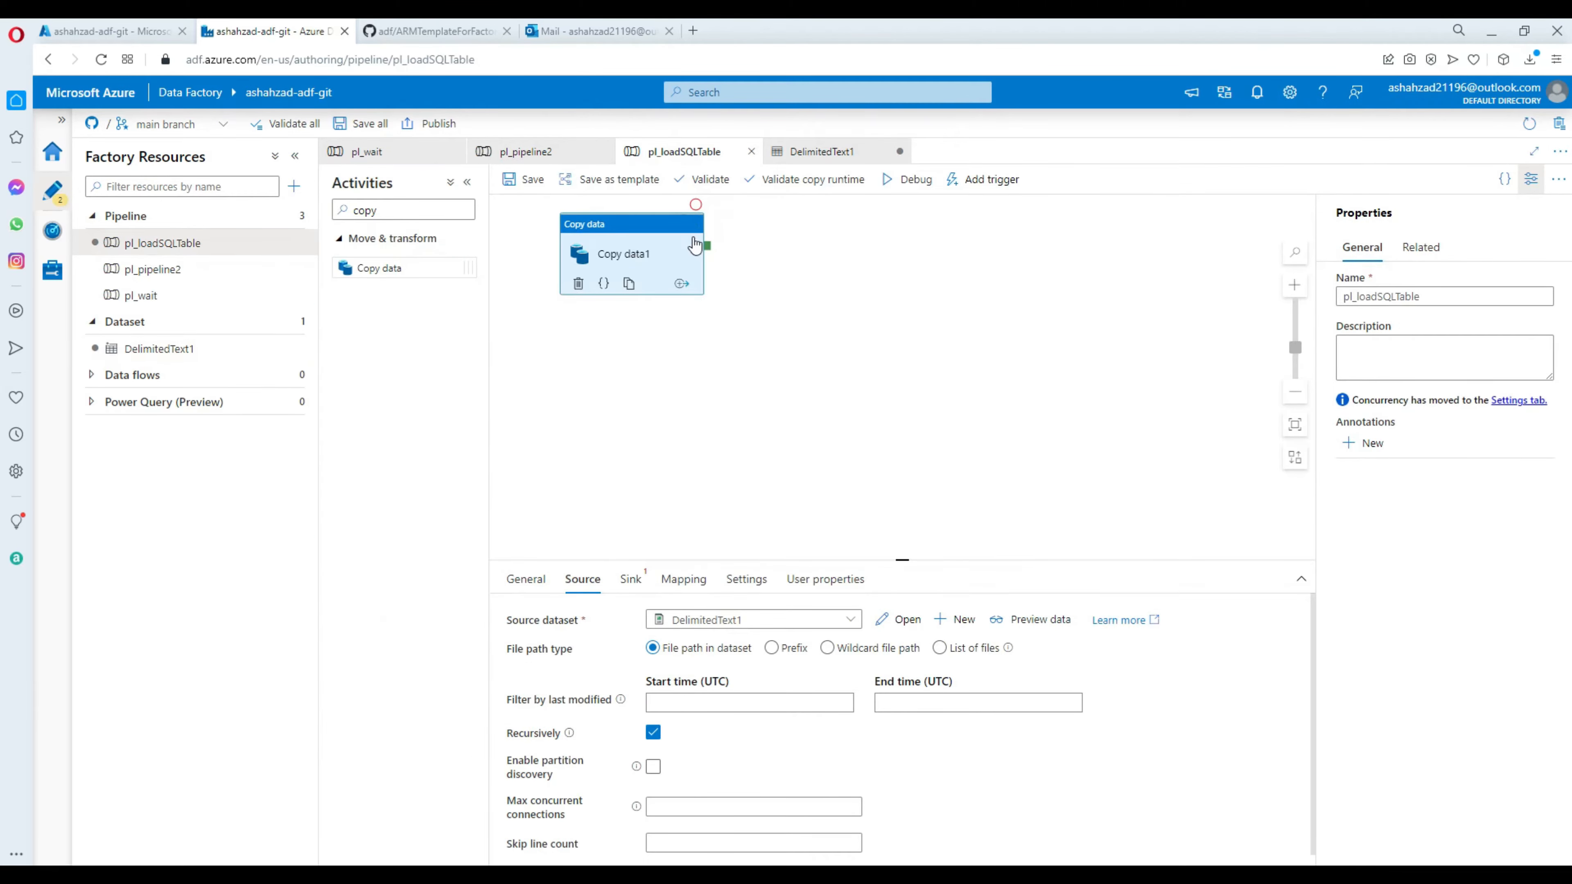
pyautogui.click(632, 580)
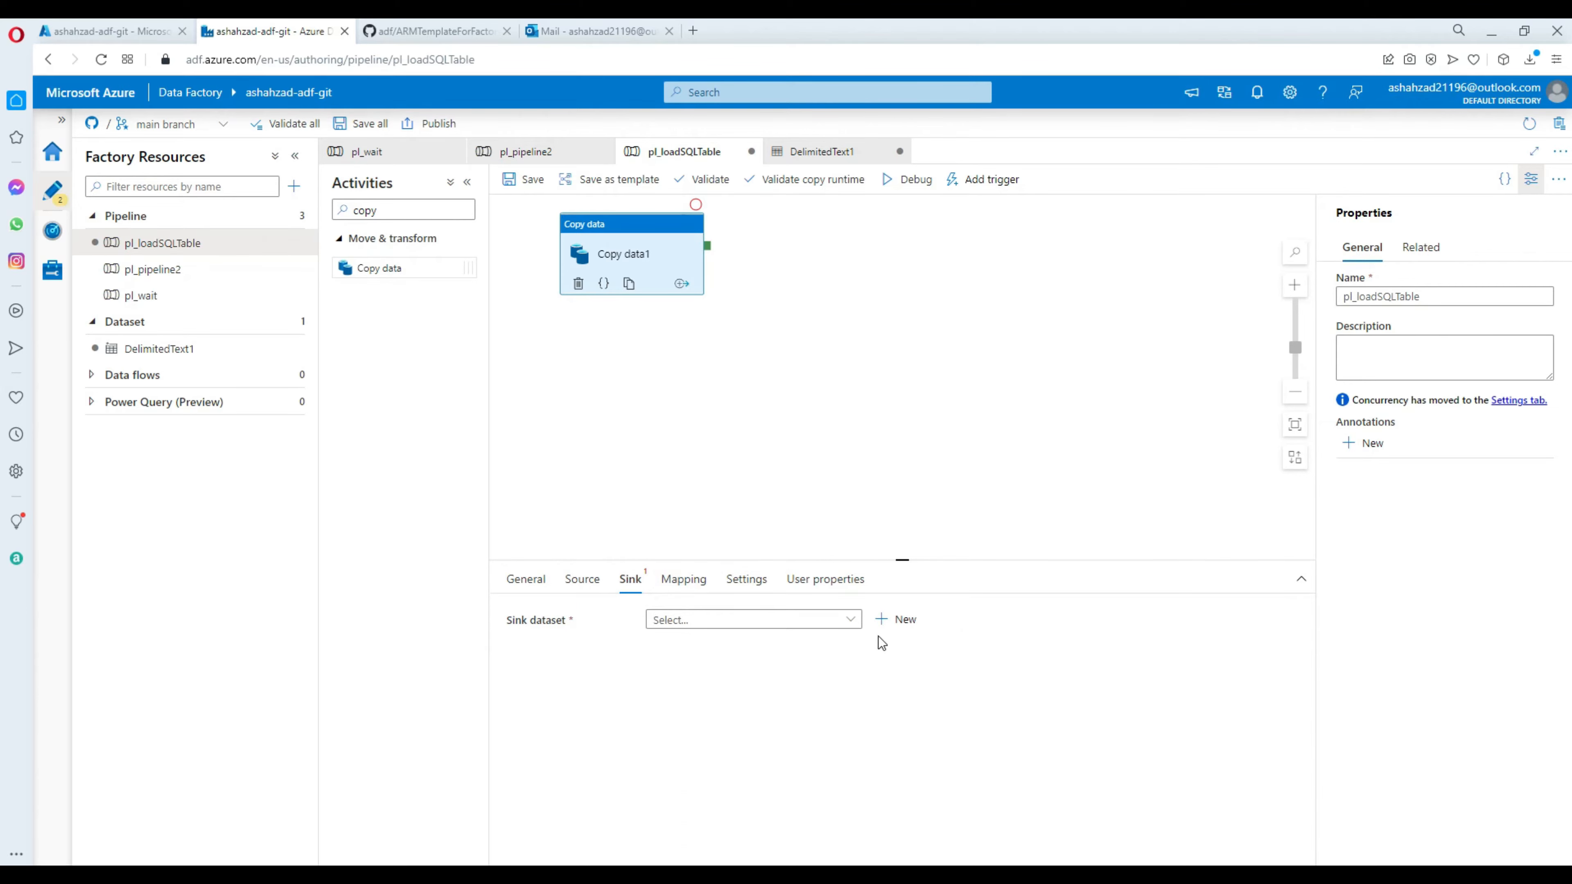
pyautogui.click(896, 619)
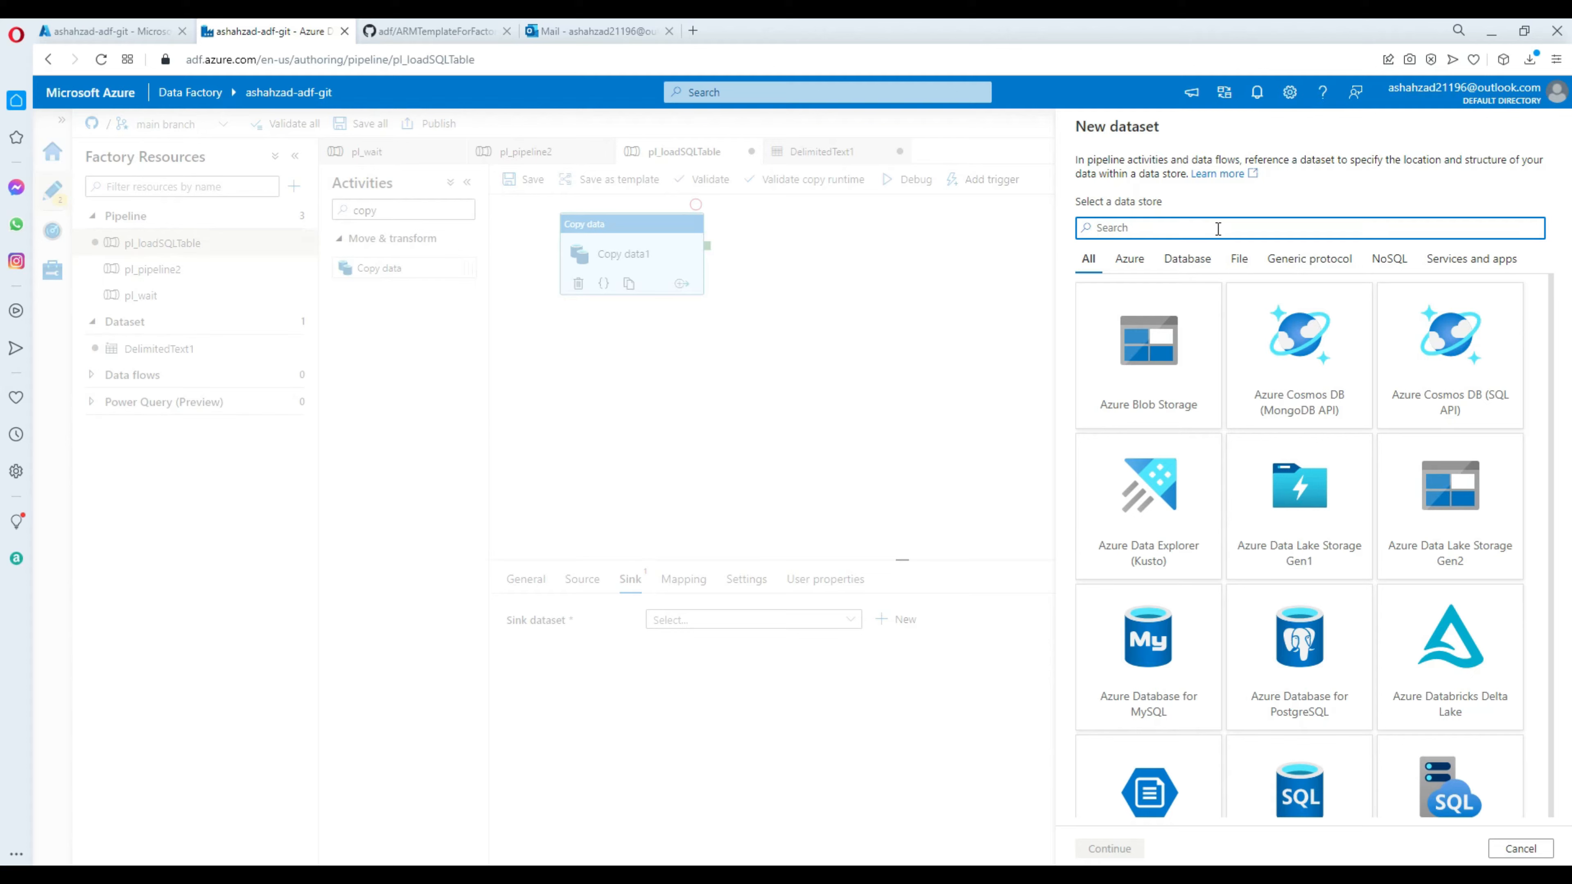
pyautogui.write('azure sq')
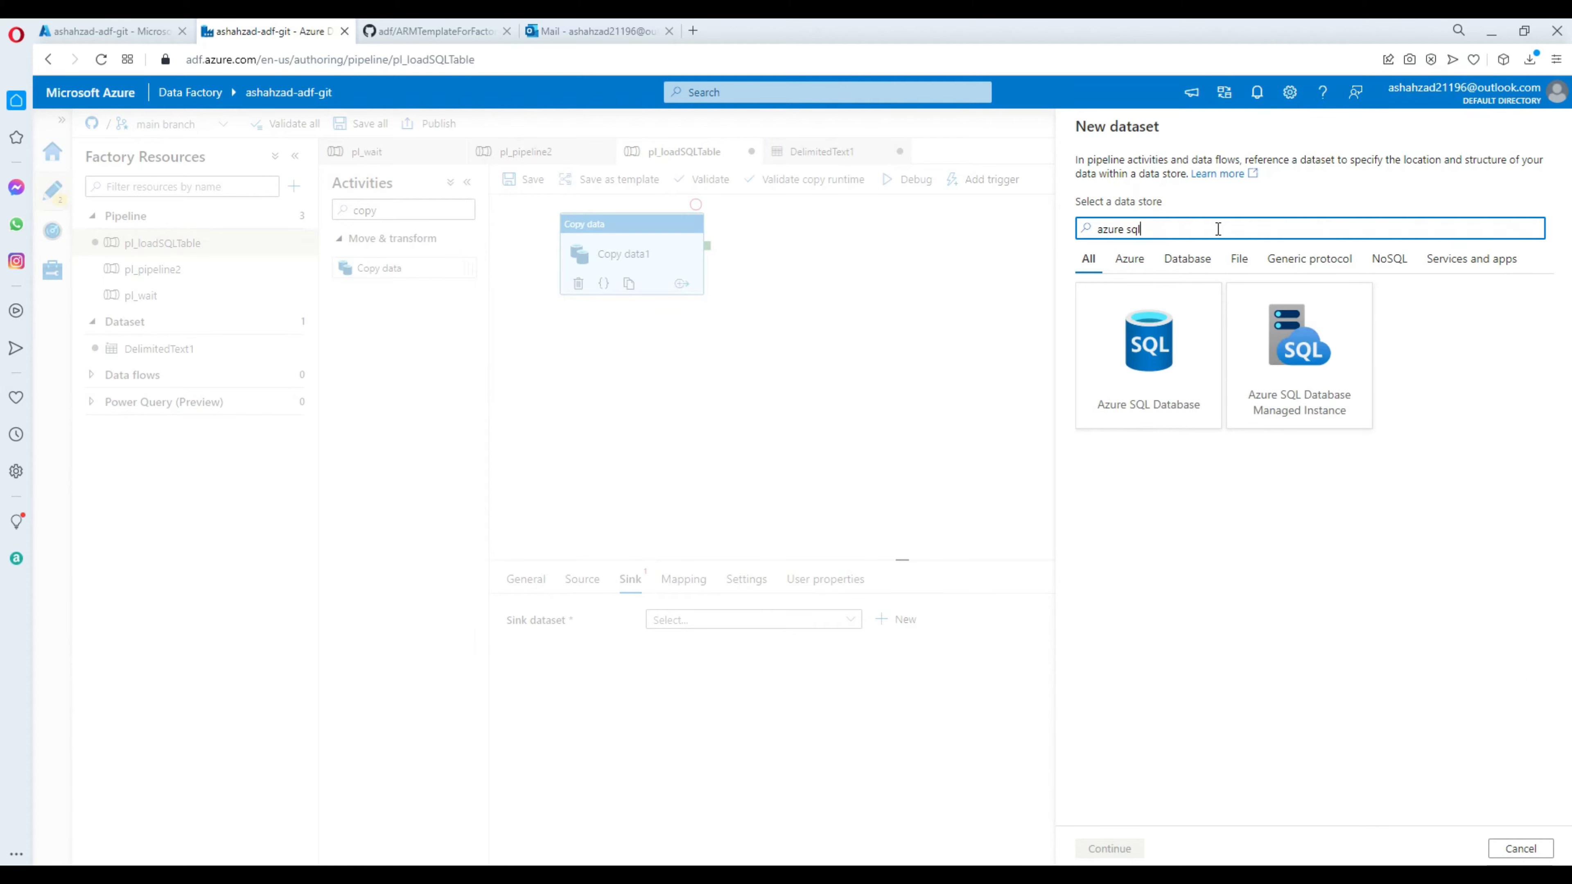
pyautogui.write('l')
pyautogui.click(1195, 359)
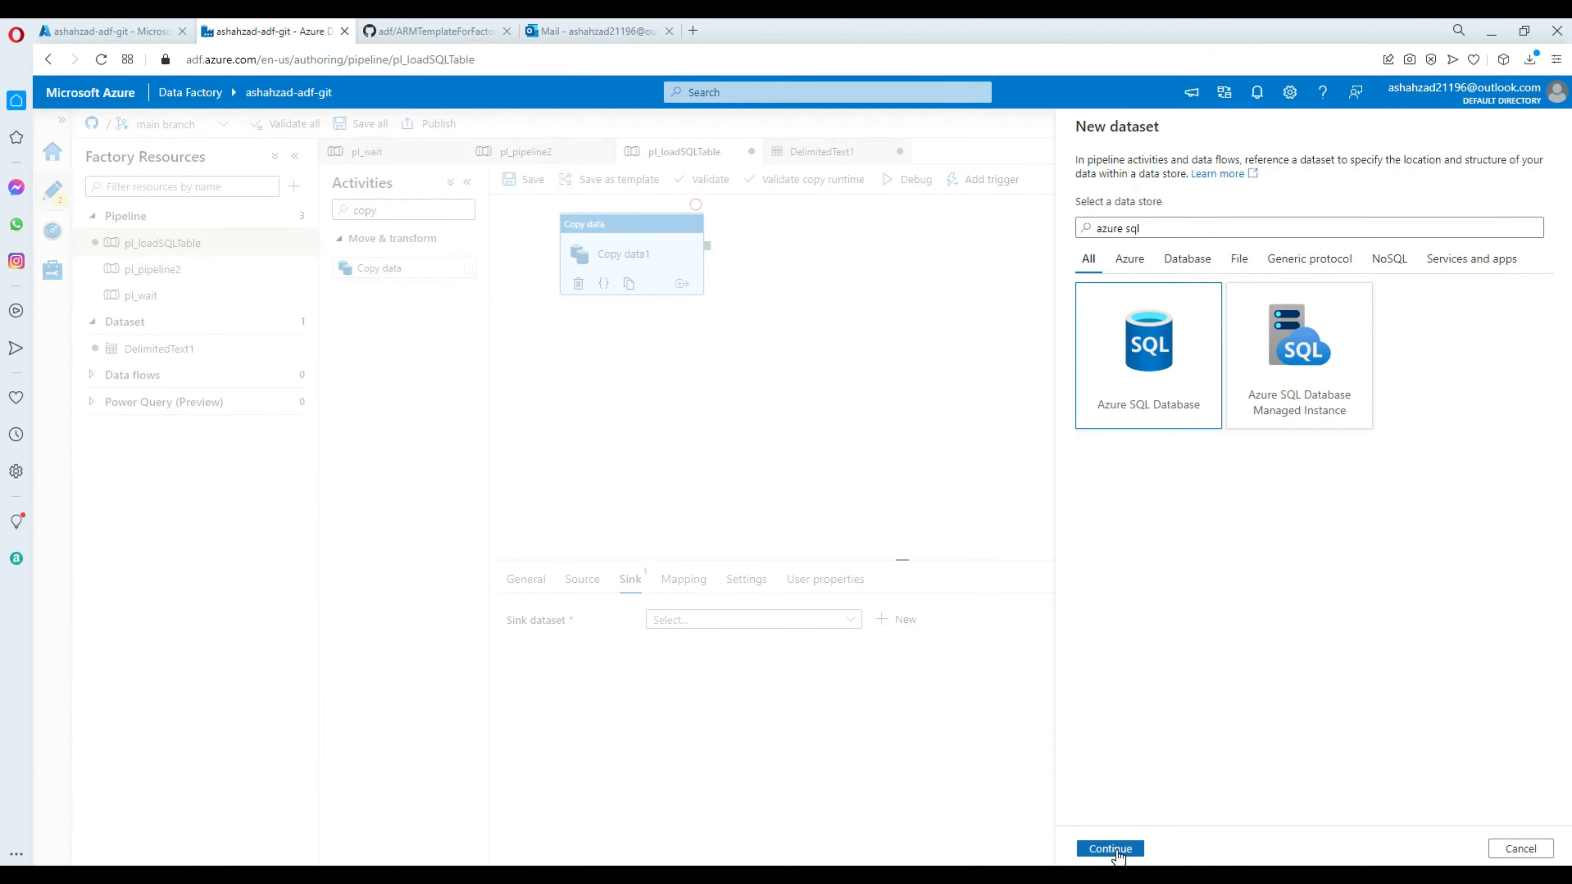
pyautogui.click(1114, 852)
# Step: Create the sink dataset with linked service AzureSqlDatabase1 and the table dbo.Emp
pyautogui.click(1149, 230)
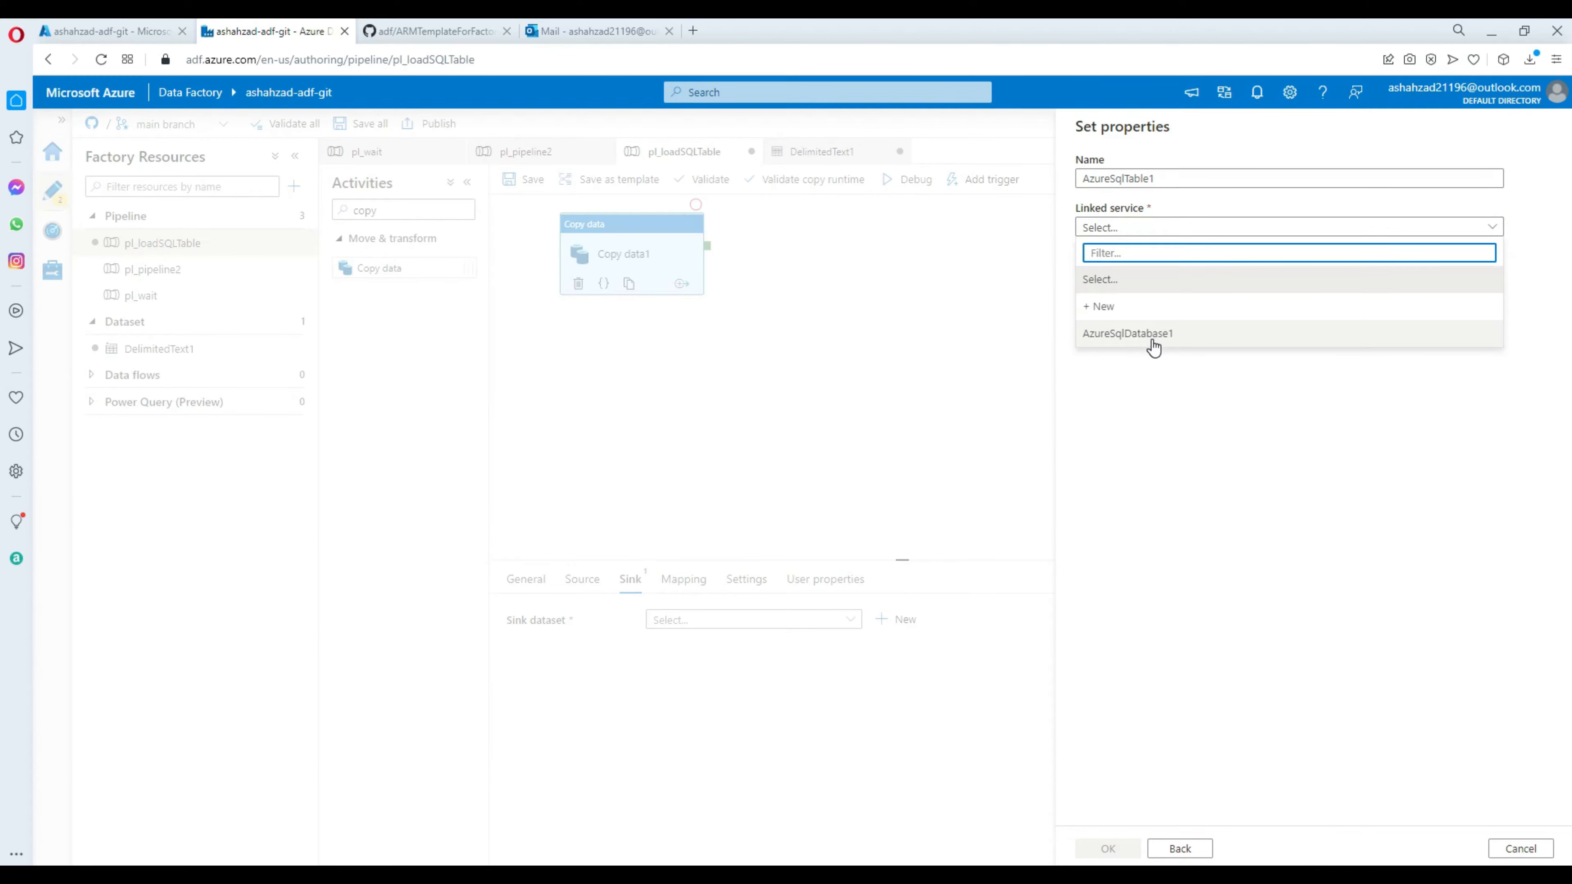
pyautogui.click(1136, 338)
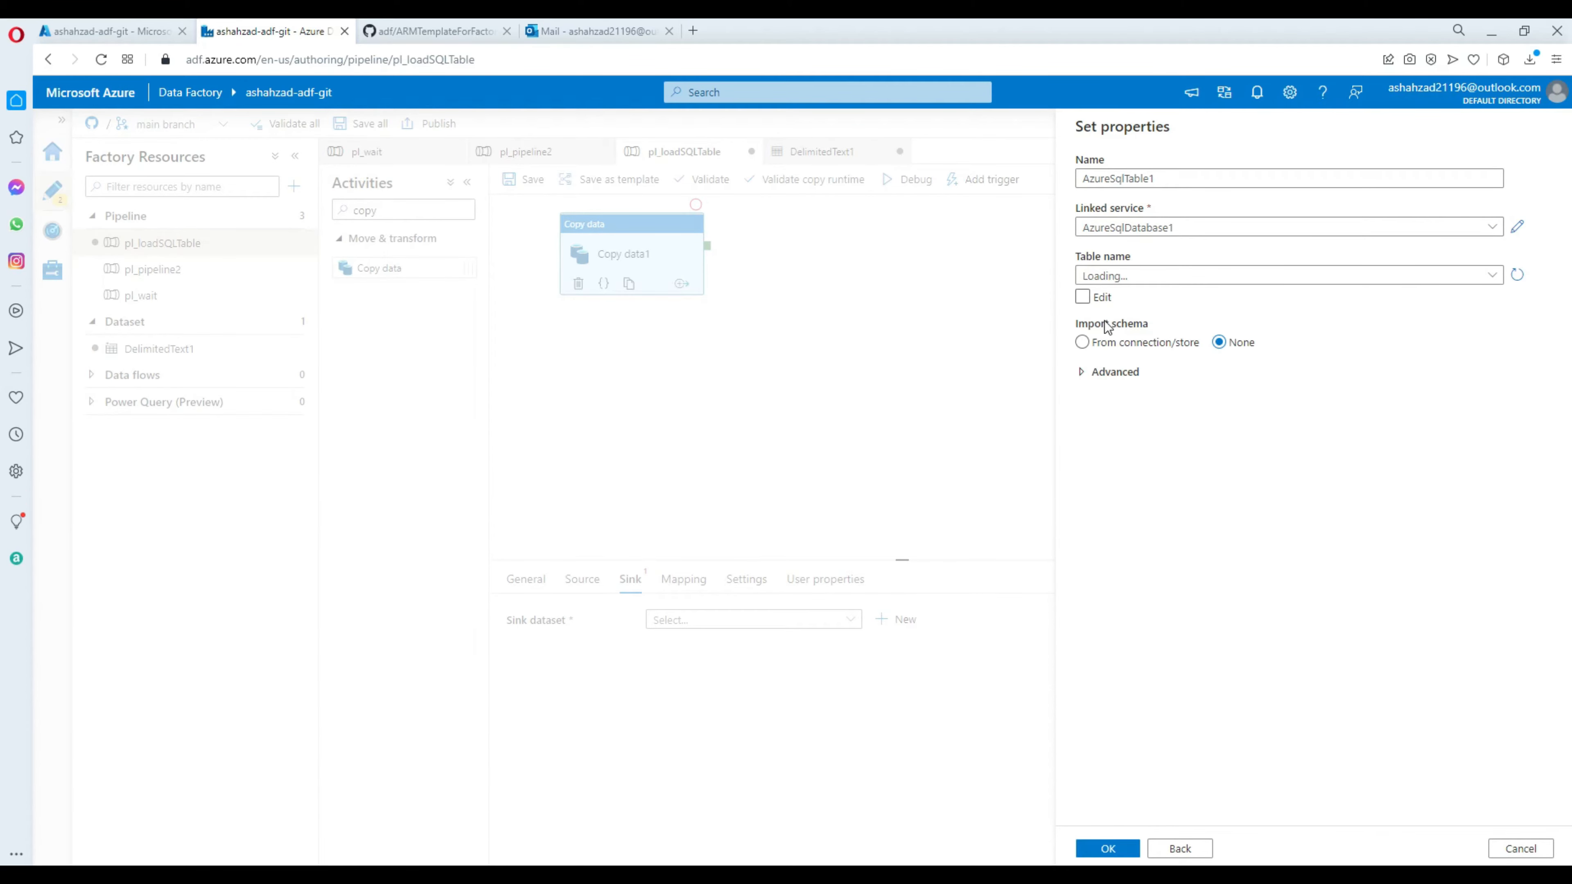
pyautogui.click(1158, 277)
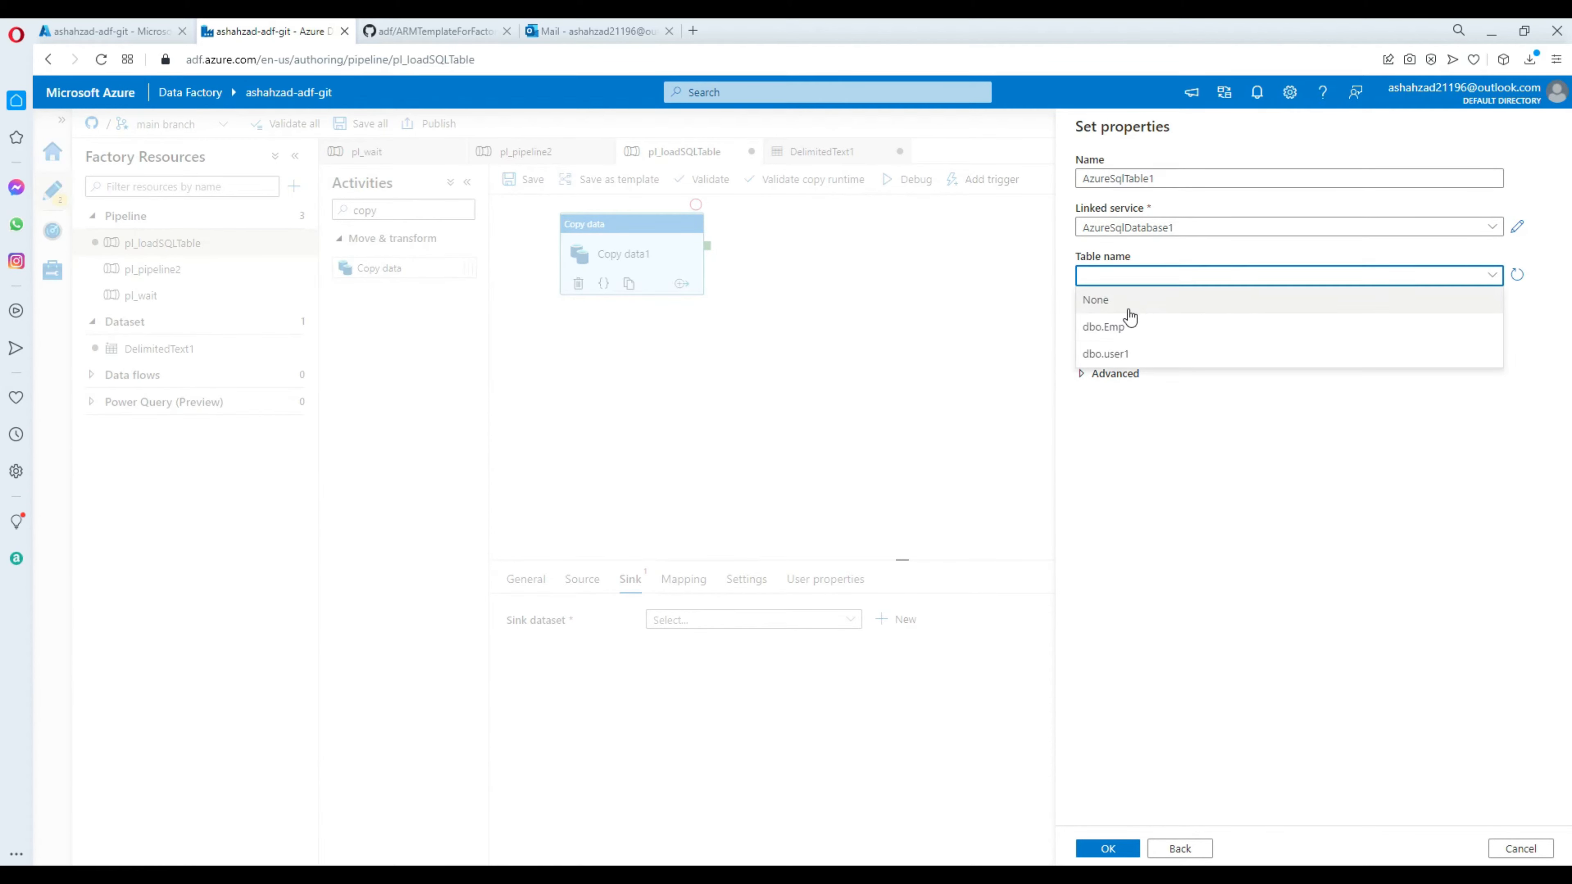
pyautogui.click(1129, 329)
pyautogui.click(1137, 849)
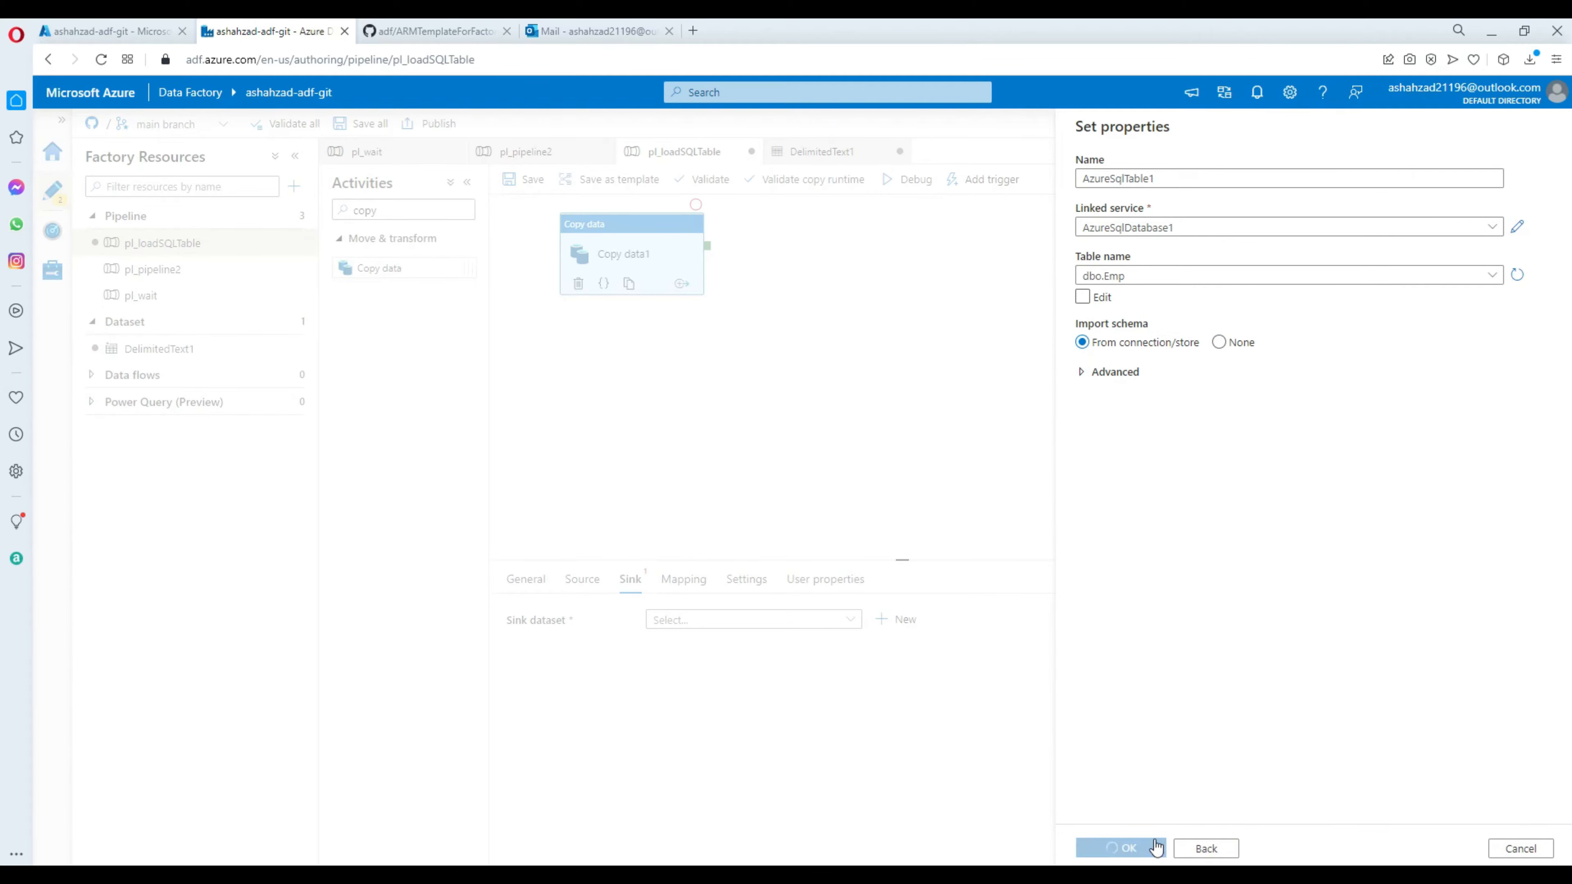
pyautogui.click(903, 433)
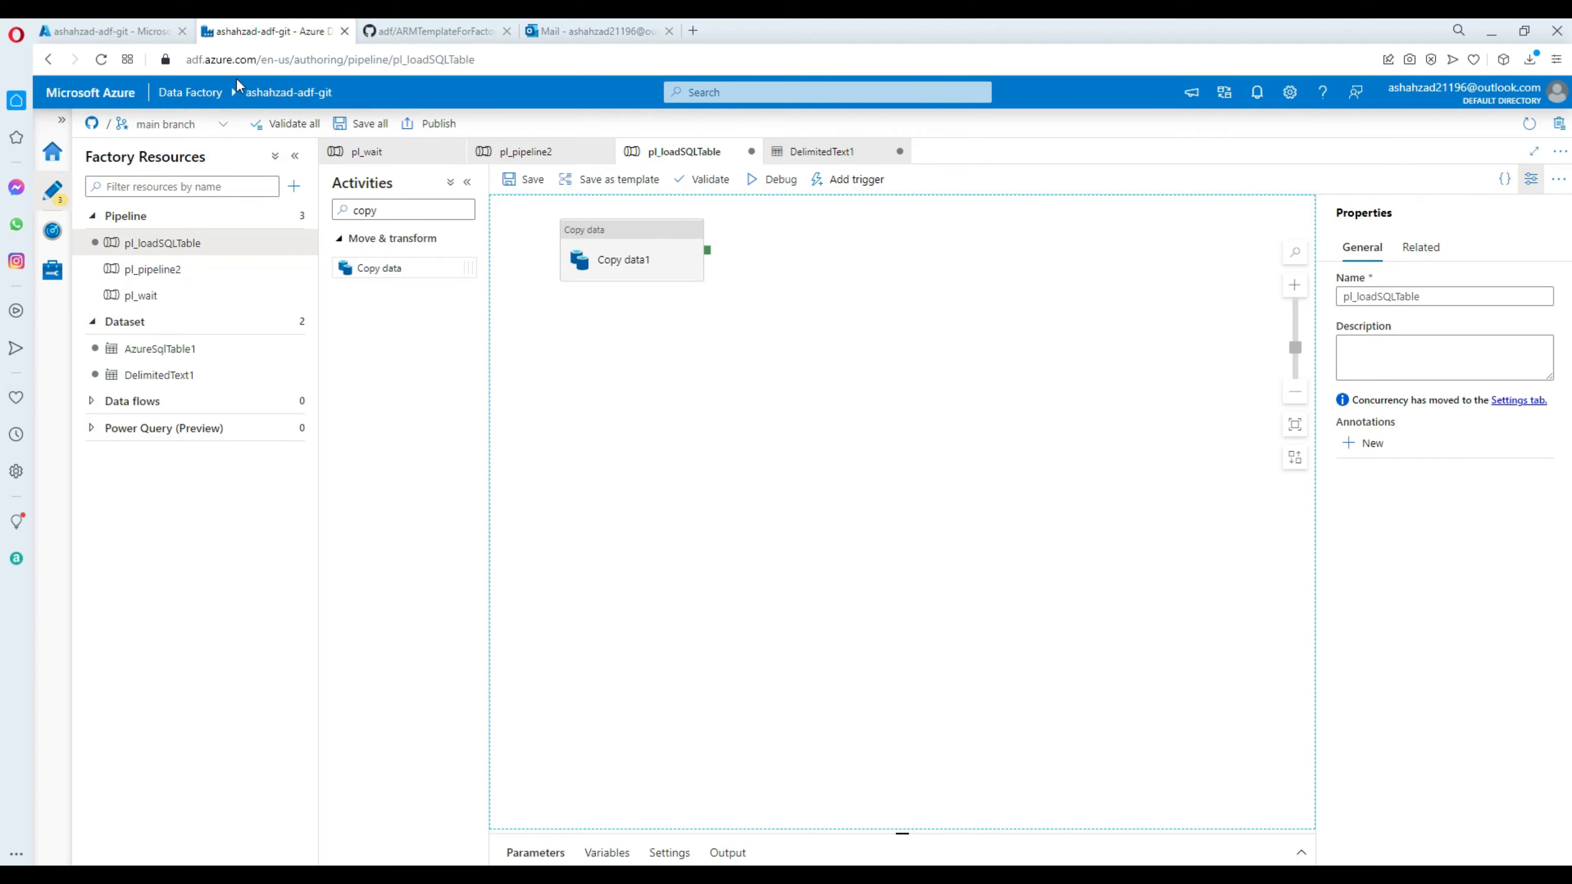
# Step: Open the Azure portal in a new browser tab and list the containers of the tbstorage2 storage account
pyautogui.click(145, 32)
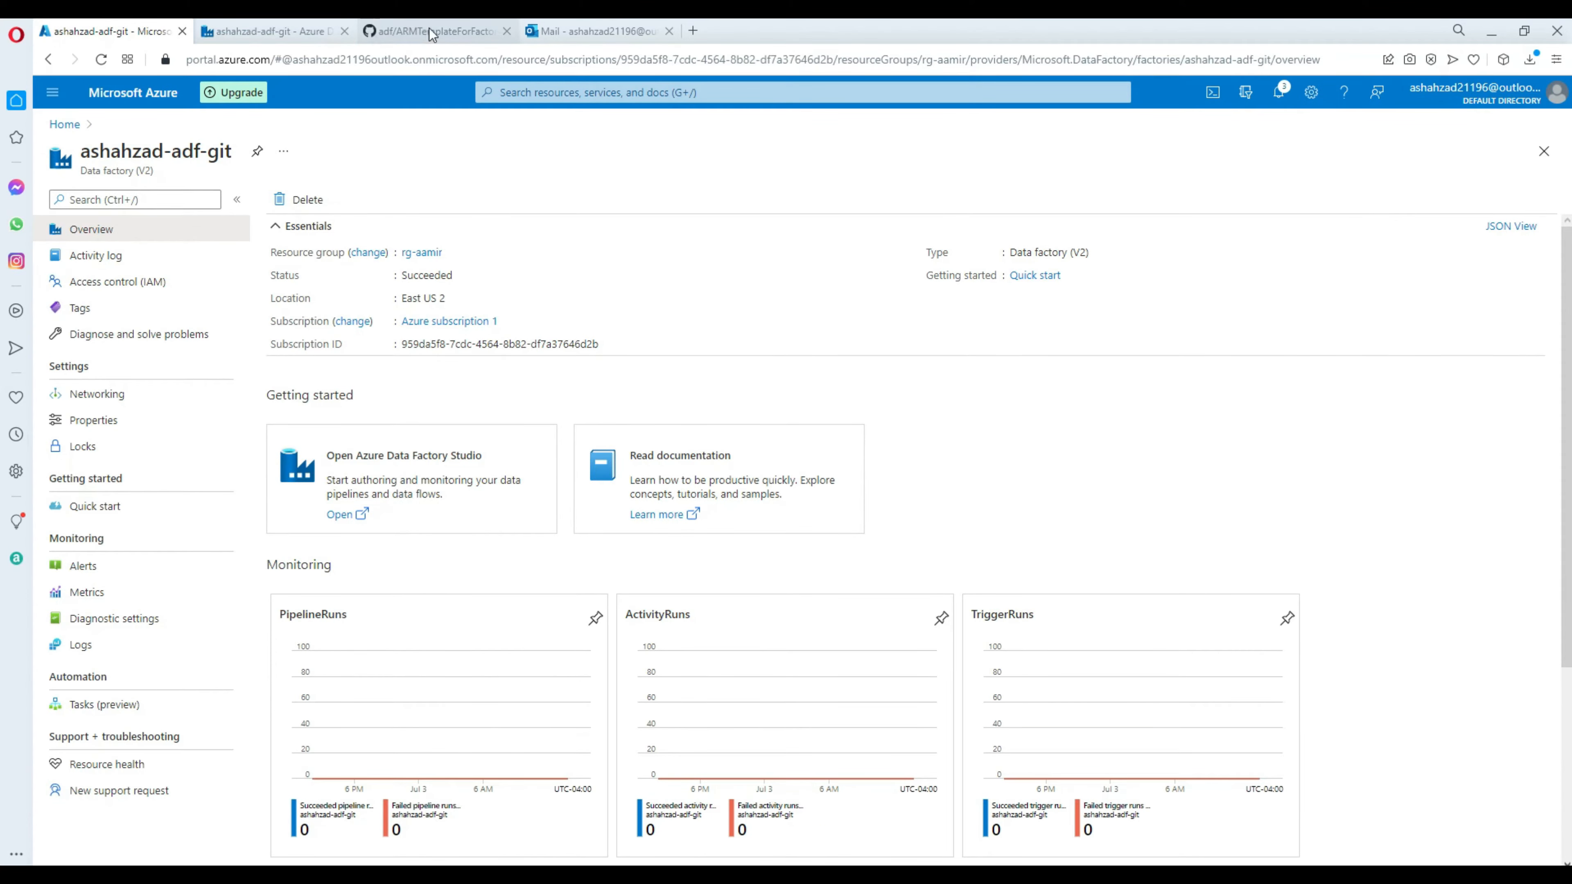
pyautogui.click(693, 32)
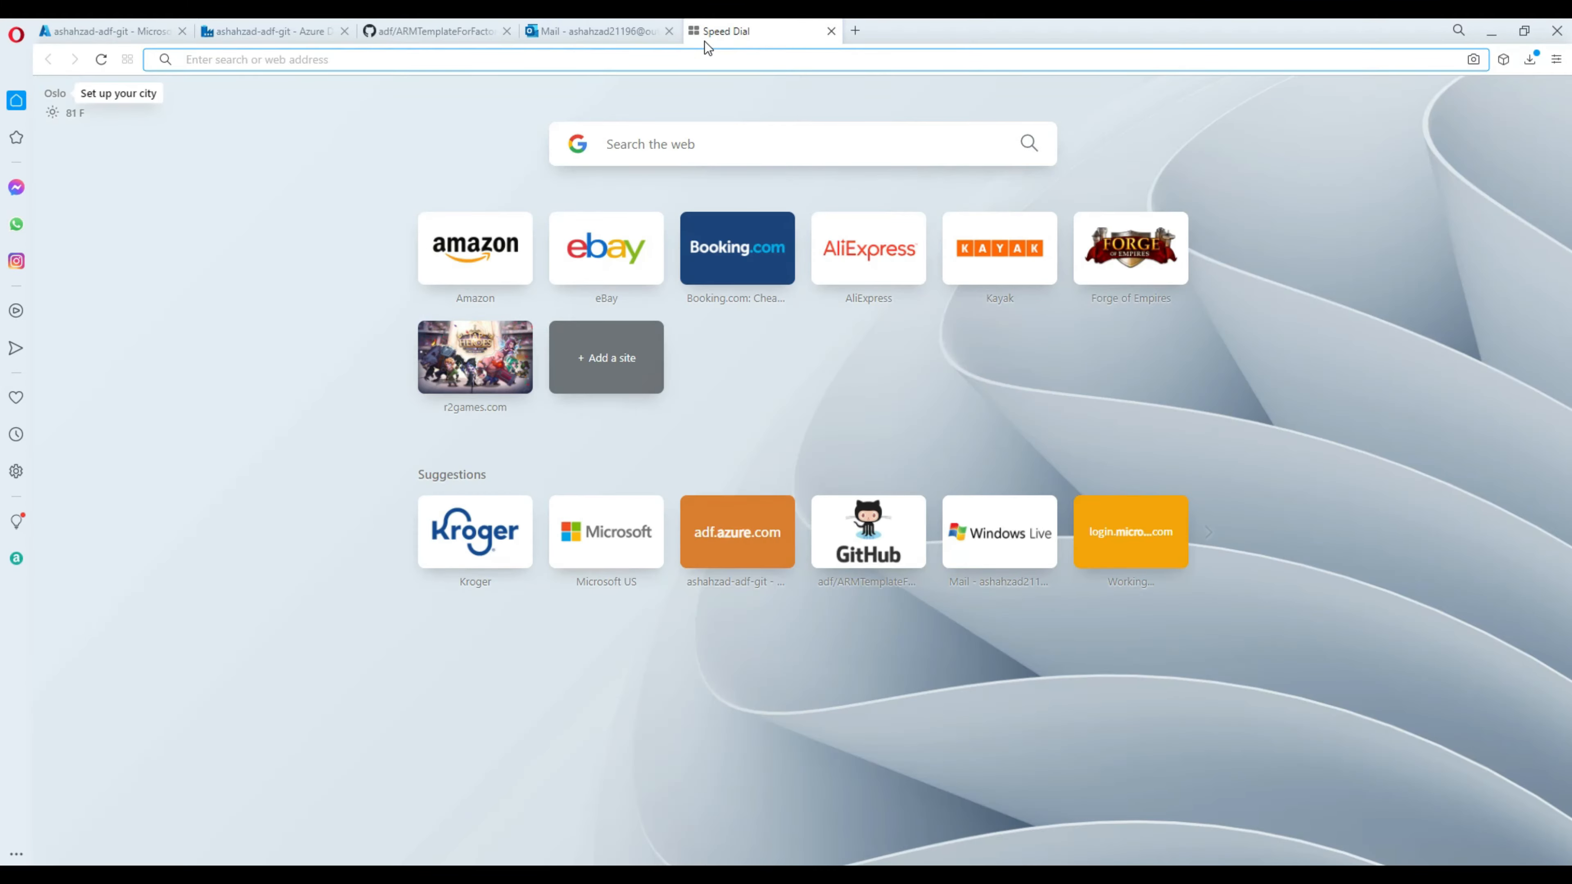
pyautogui.write('por')
pyautogui.press('Return')
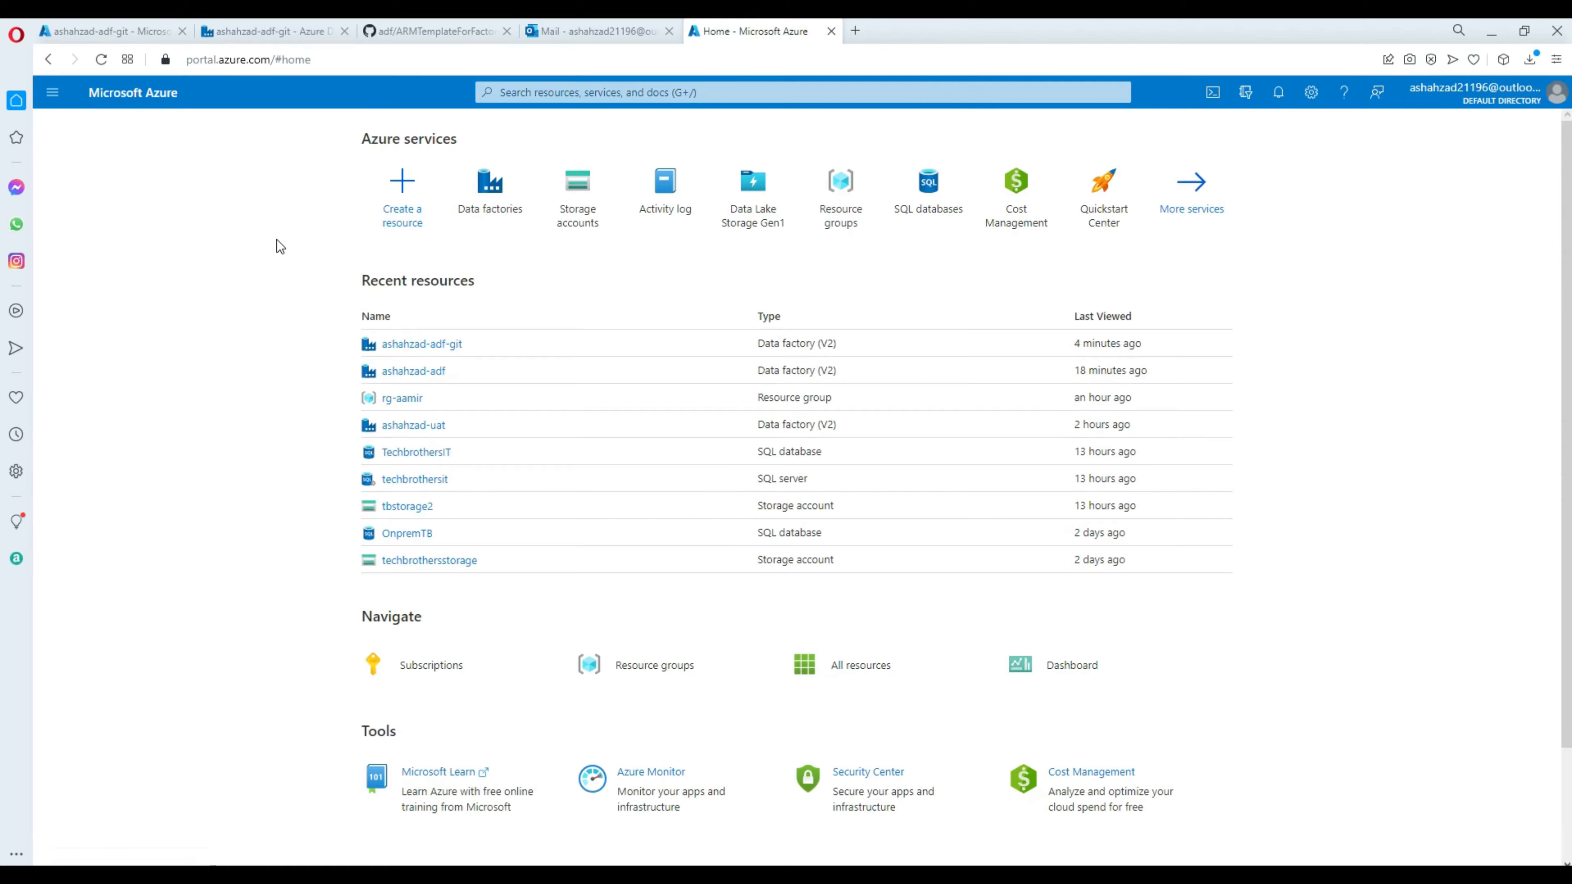
pyautogui.click(409, 507)
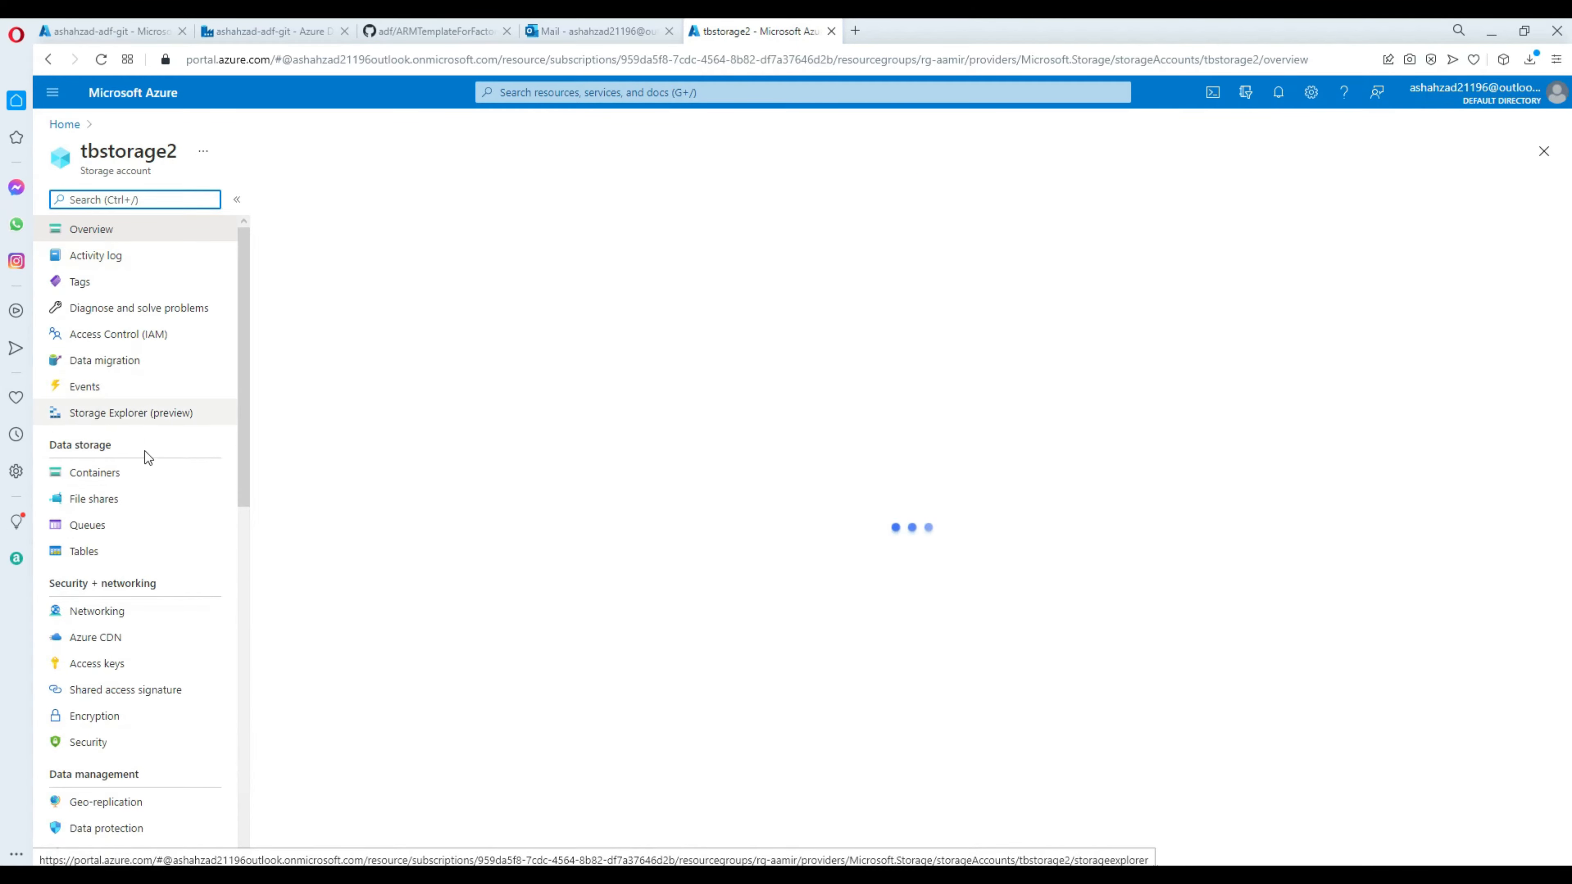
pyautogui.click(118, 478)
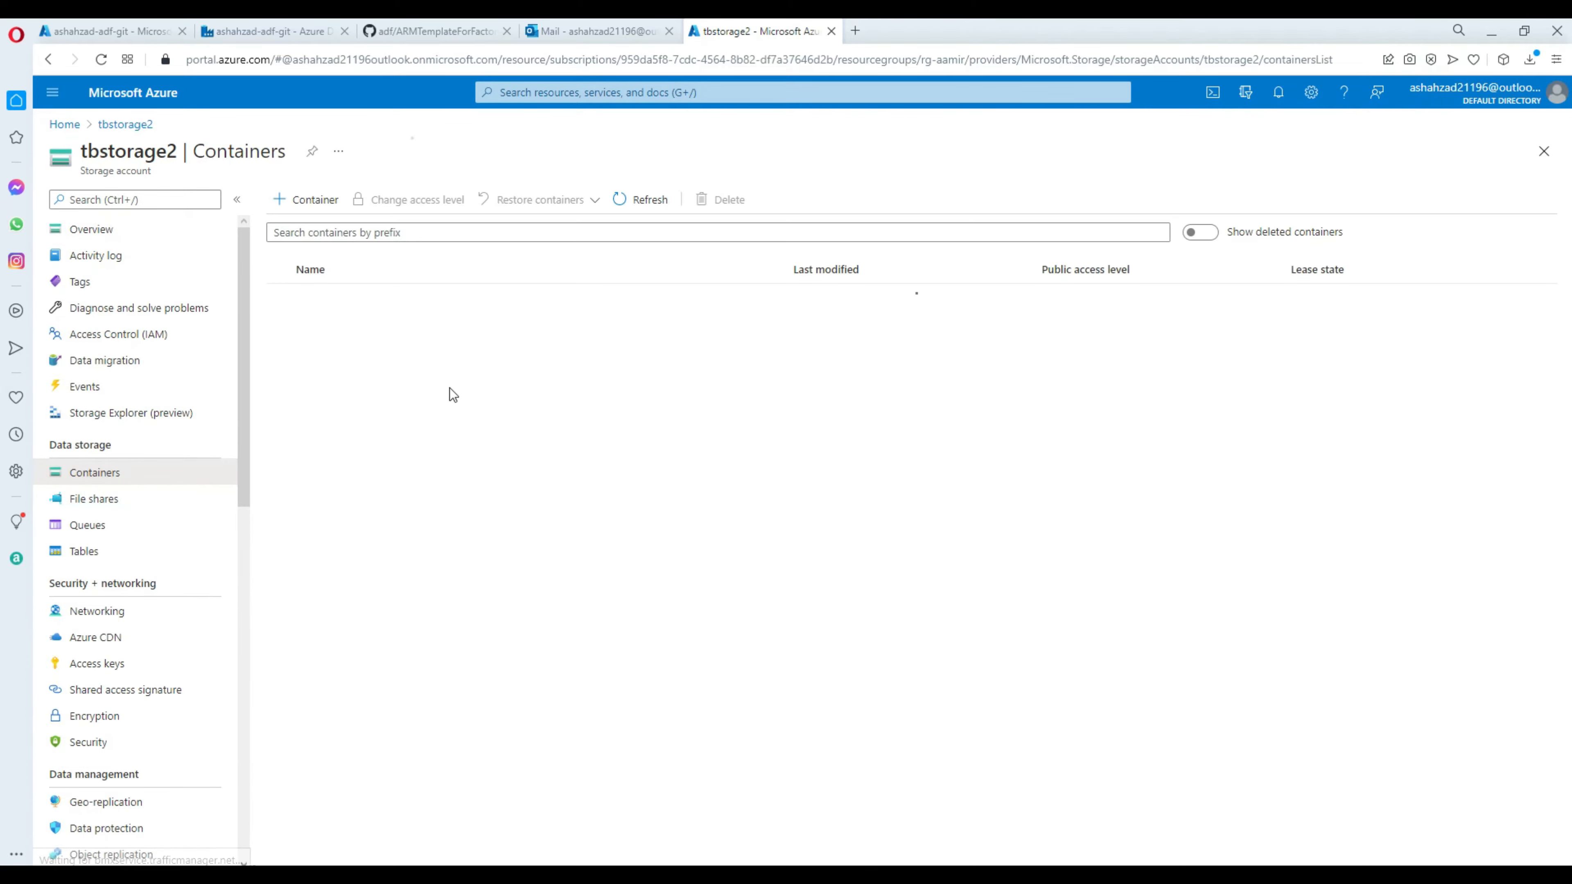
# Step: View the contents of Emp.txt in the input container and close the file
pyautogui.click(312, 354)
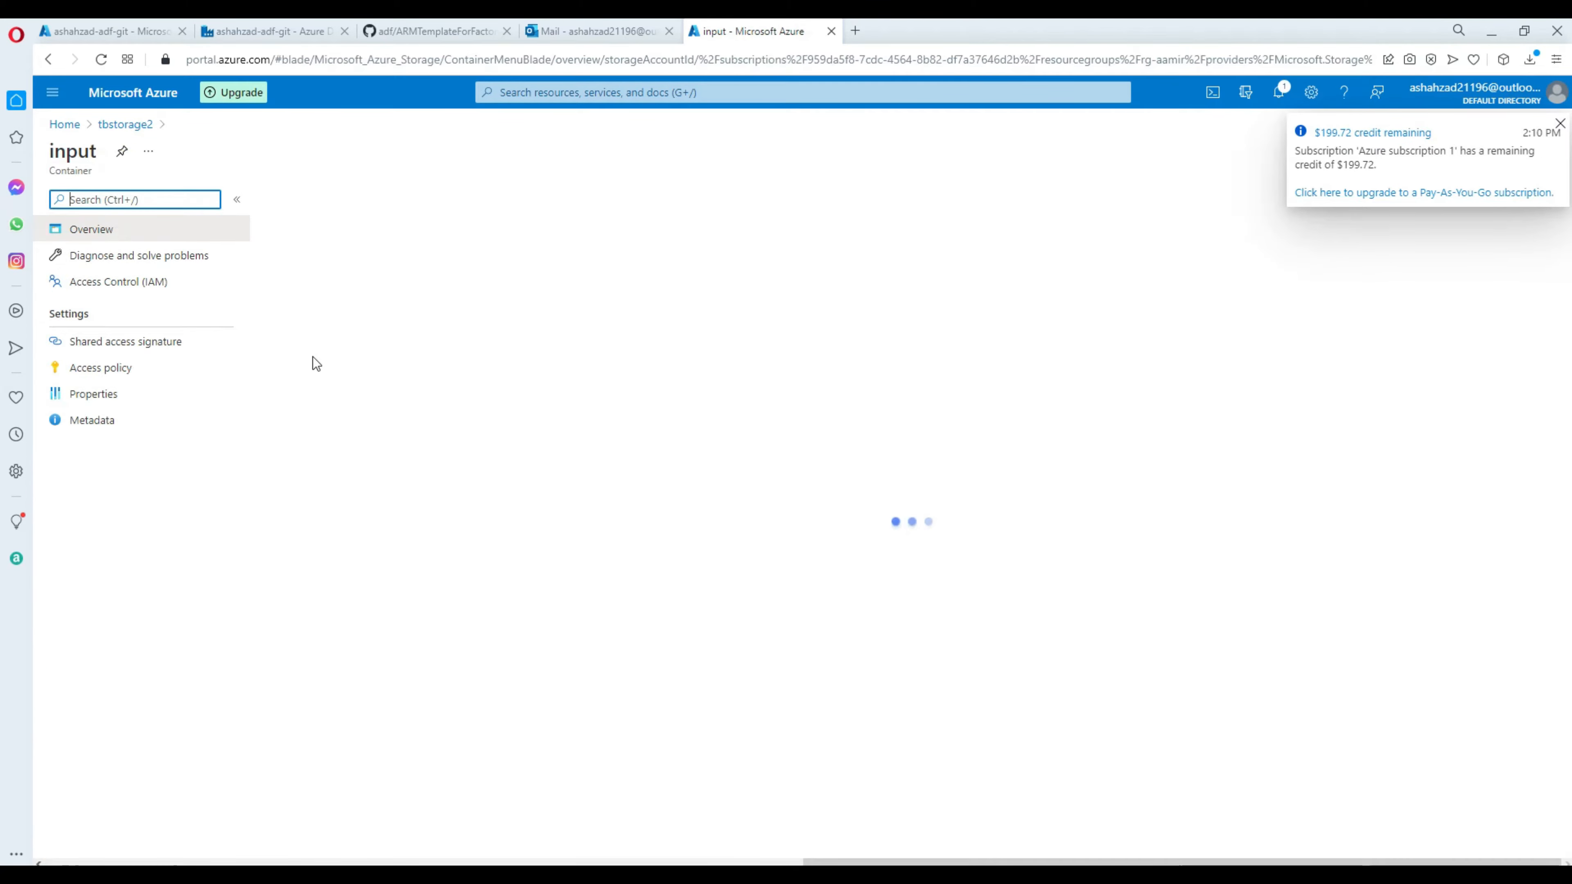
pyautogui.click(331, 401)
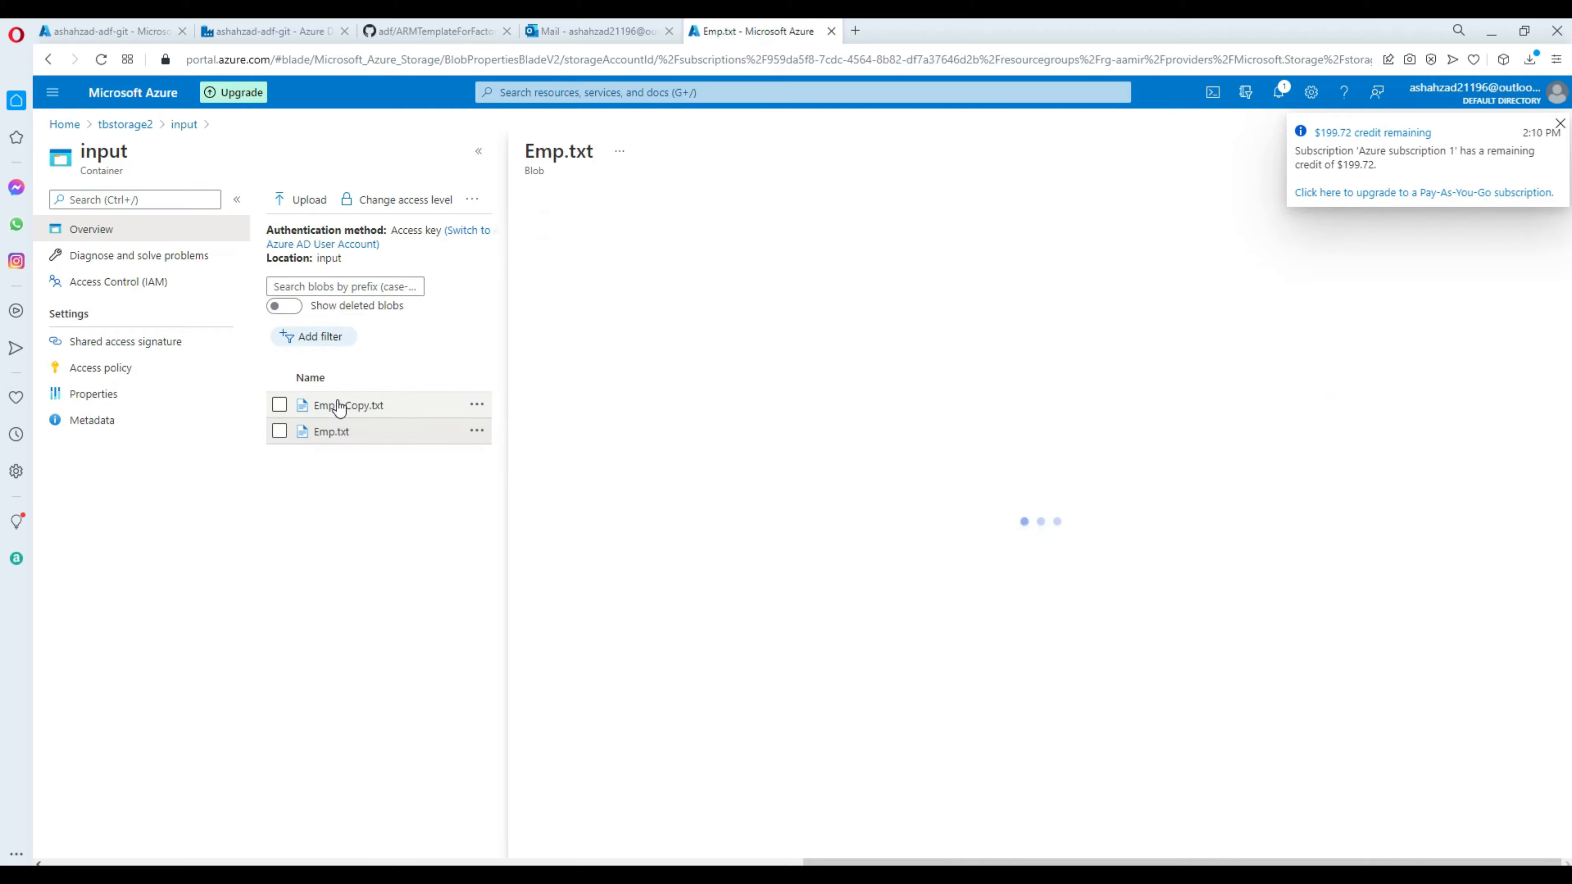
pyautogui.click(746, 240)
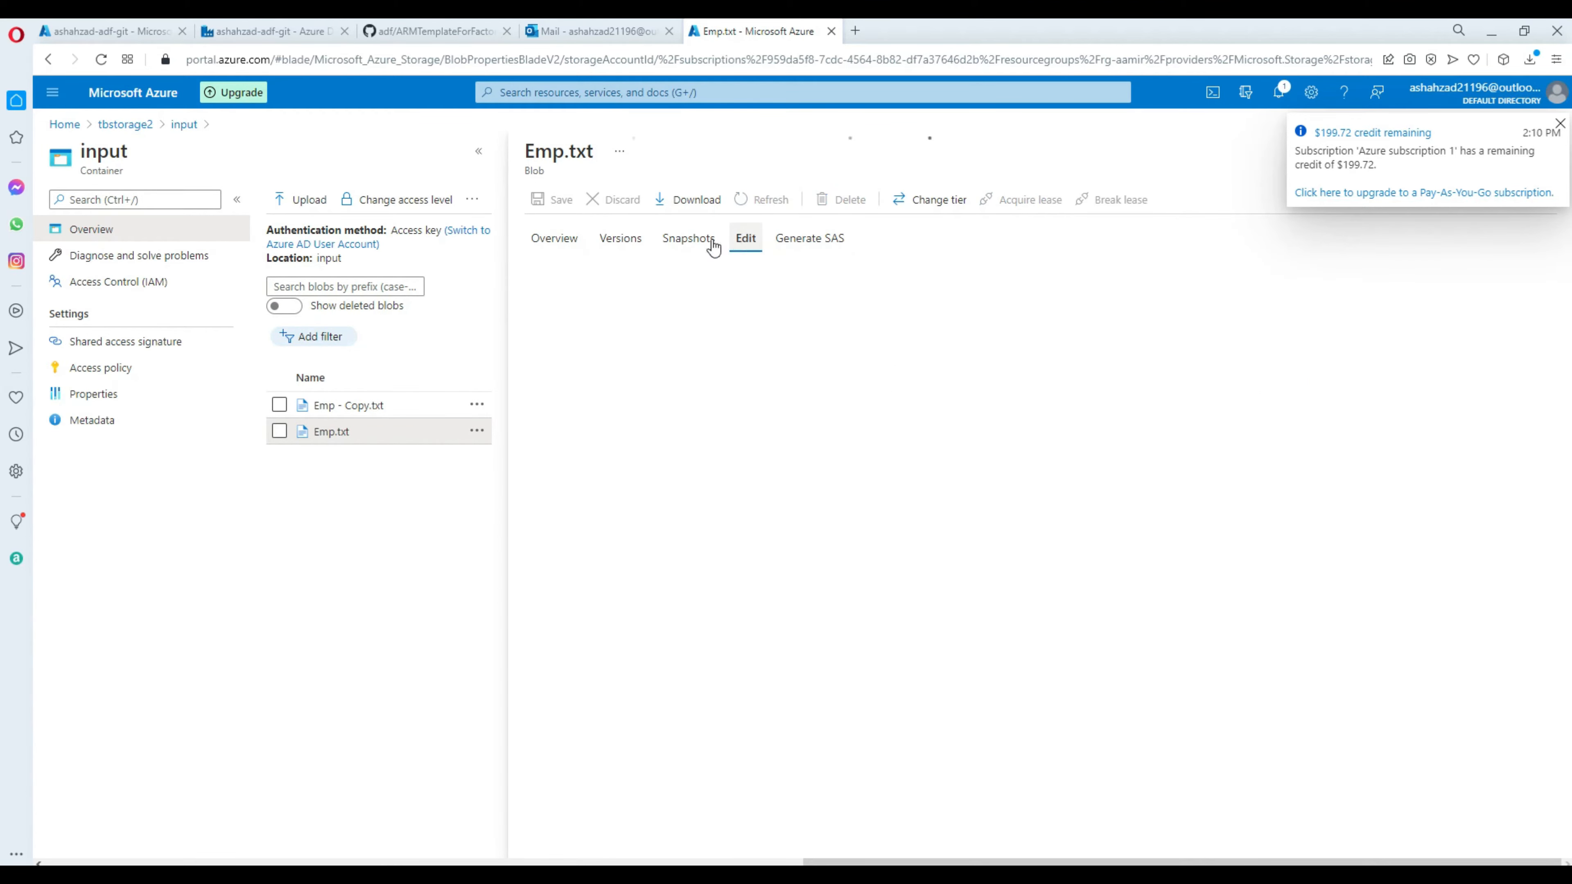
pyautogui.hotkey('ctrl', 'a')
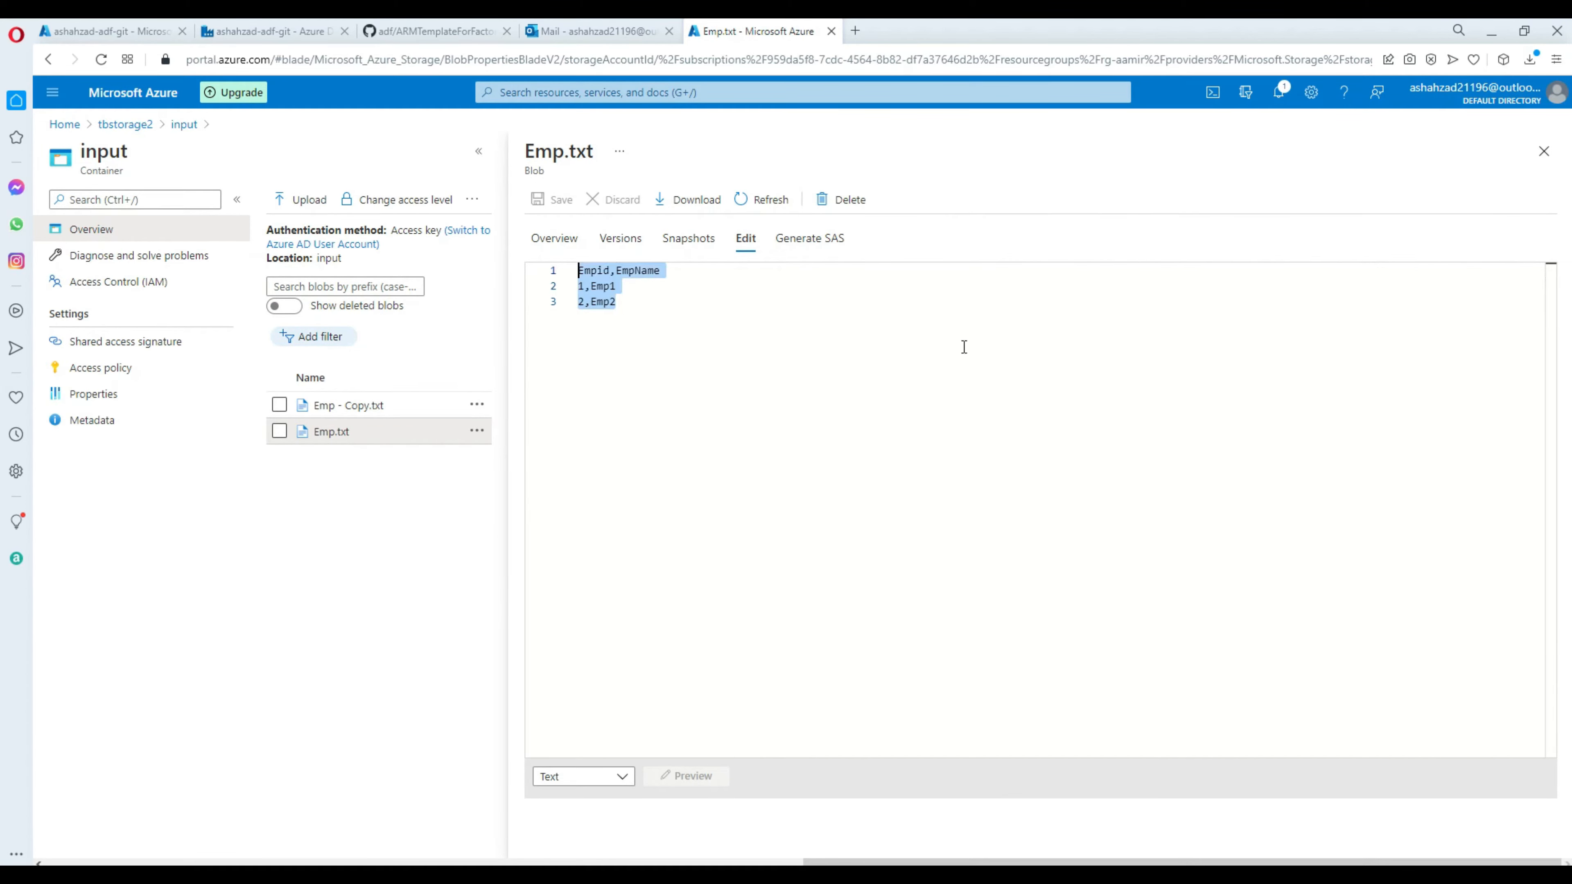
pyautogui.click(1544, 151)
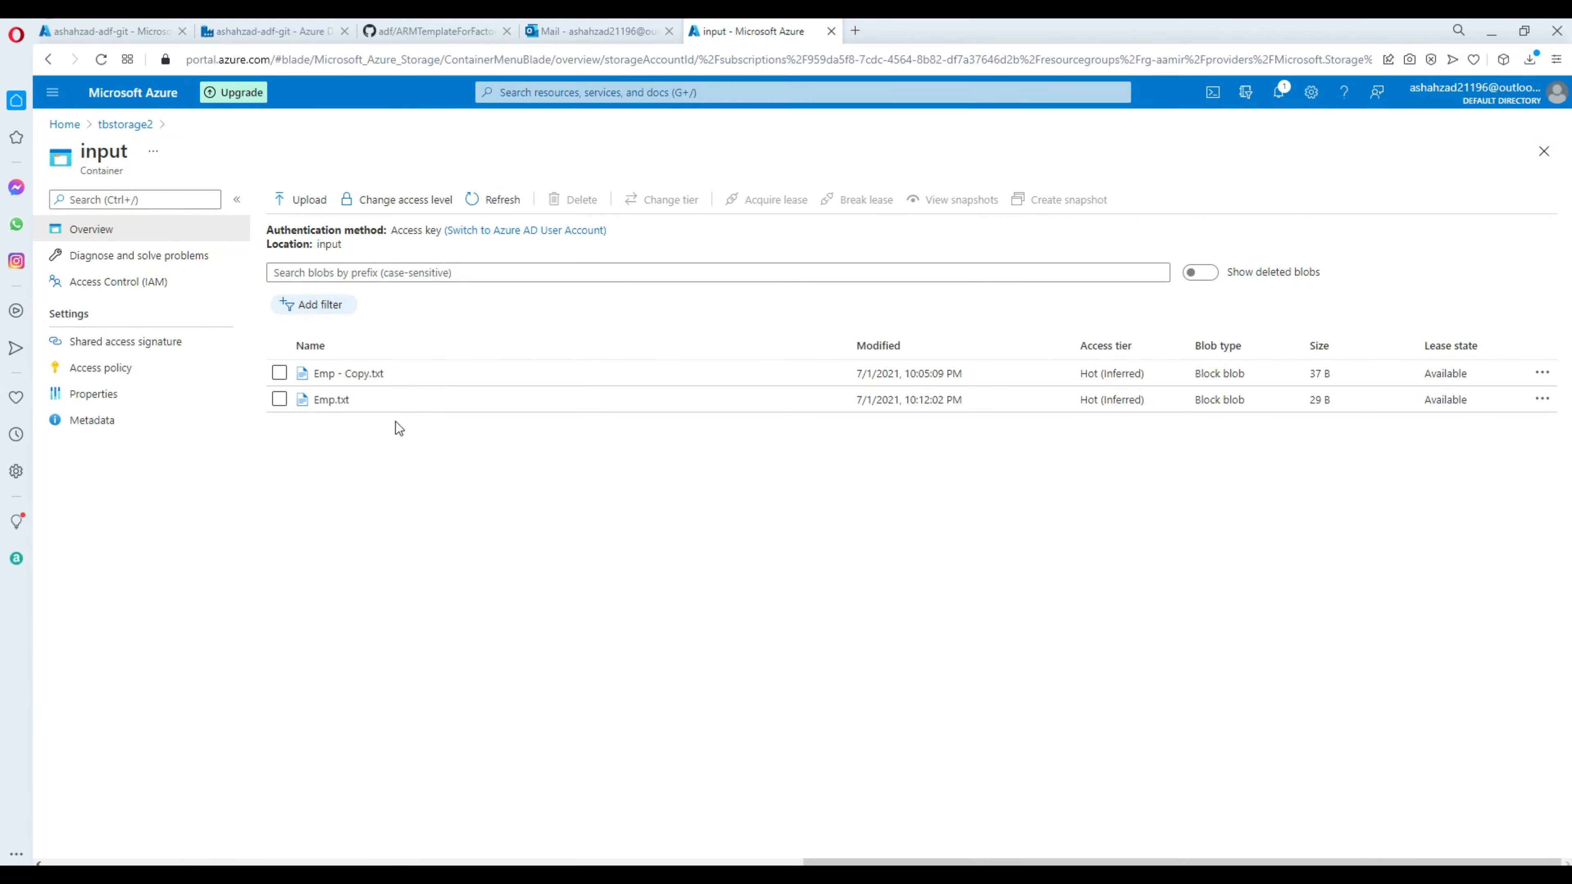
# Step: Switch to SQL Server Management Studio and run "Select * from dbo.emp" on the TechbrothersIT database to check the target table
pyautogui.click(121, 104)
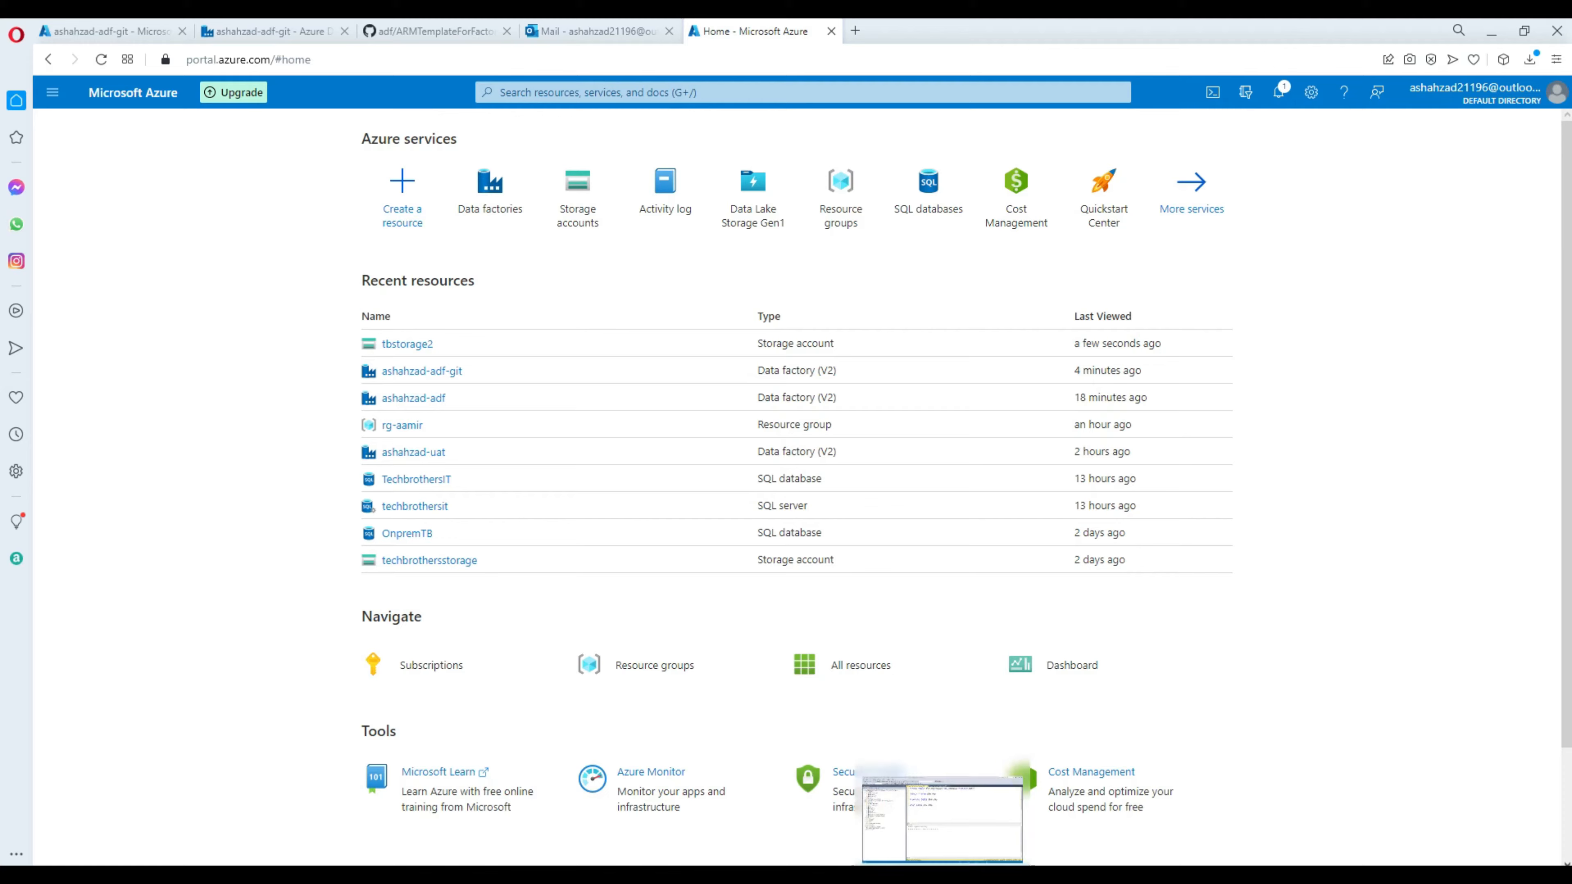
pyautogui.click(943, 874)
pyautogui.click(559, 198)
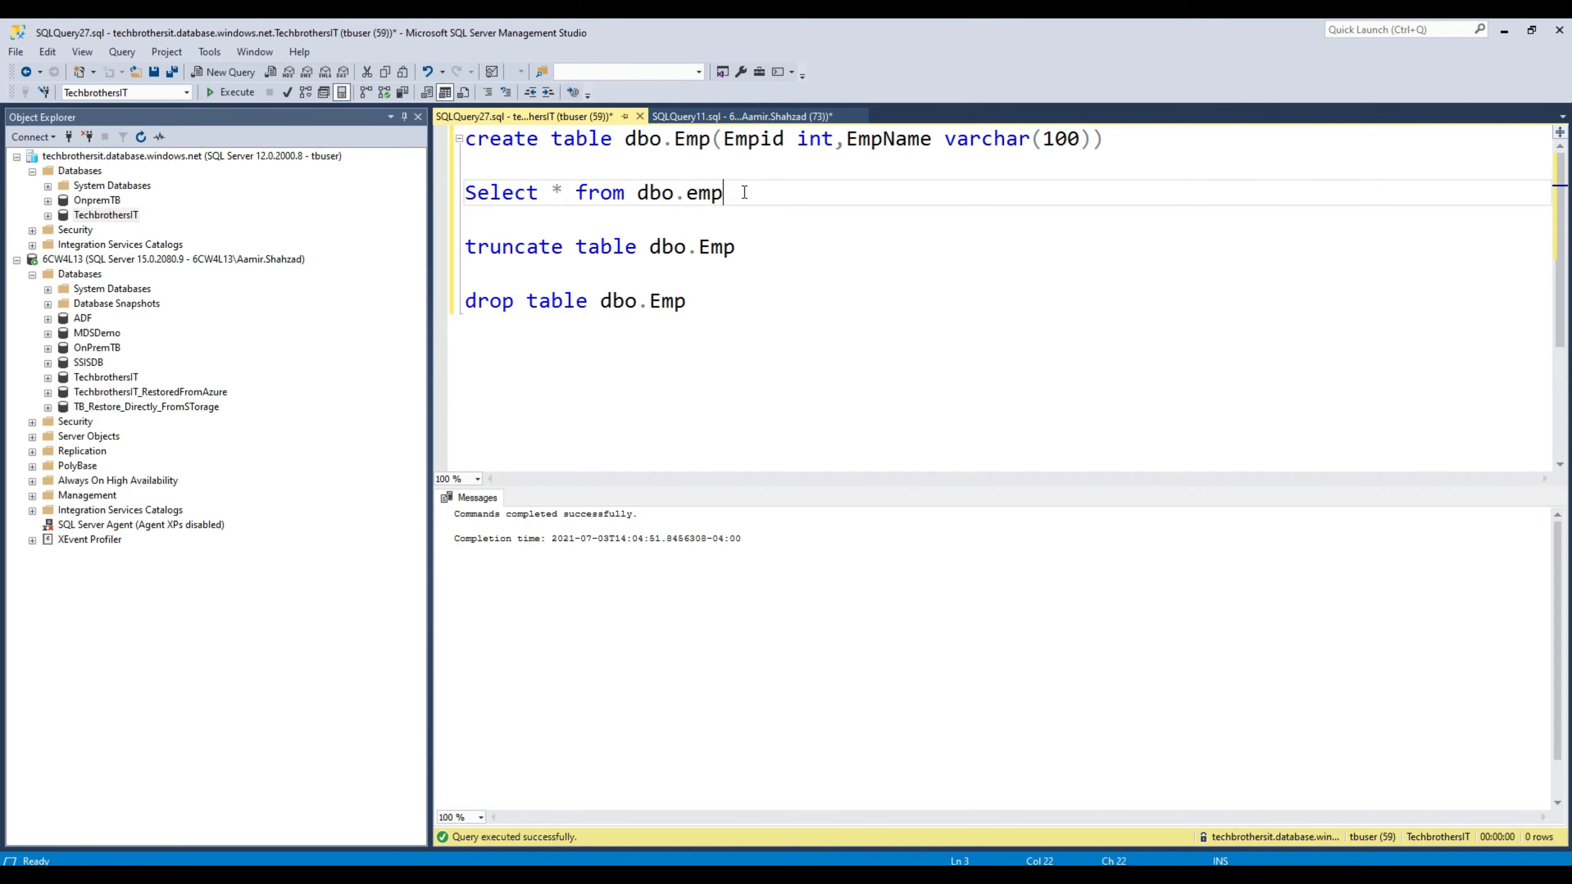
pyautogui.moveTo(744, 192); pyautogui.dragTo(450, 200)
pyautogui.click(254, 98)
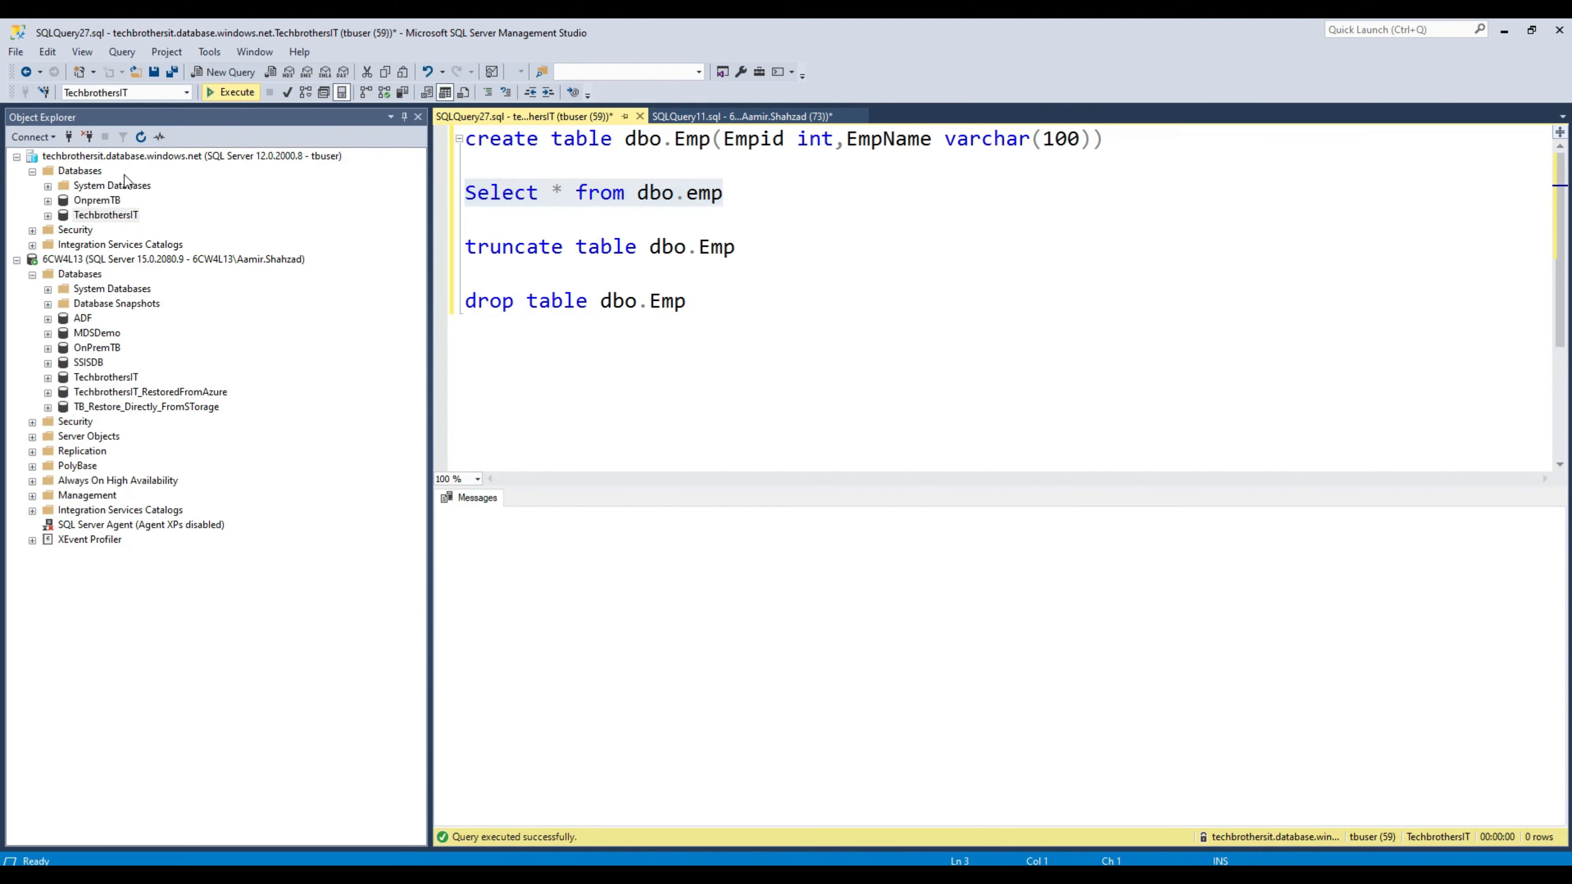
pyautogui.click(103, 157)
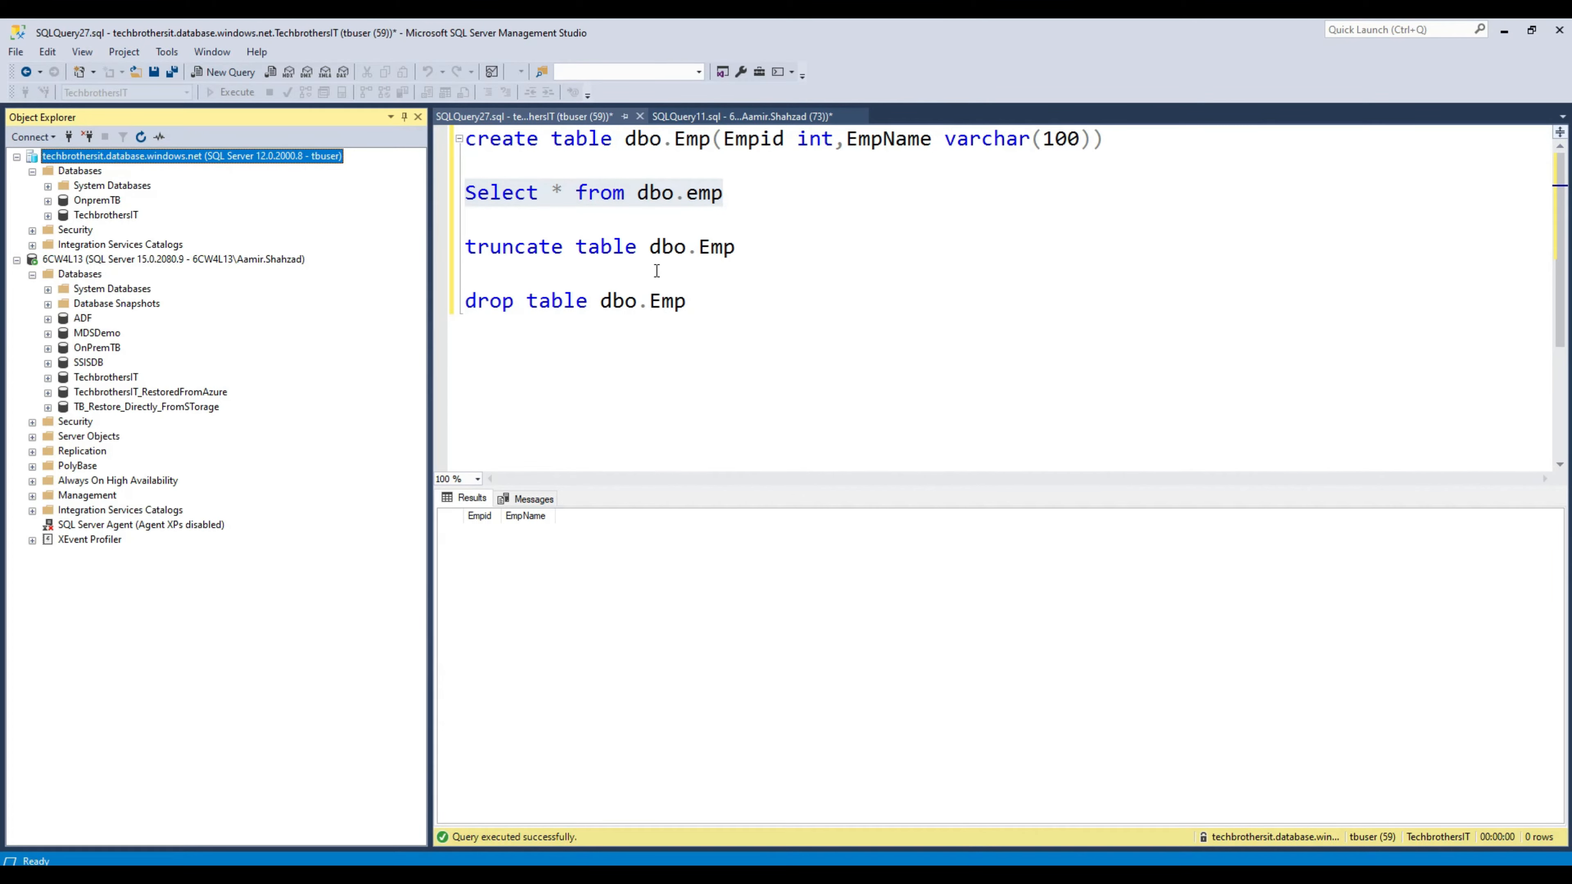
pyautogui.click(673, 214)
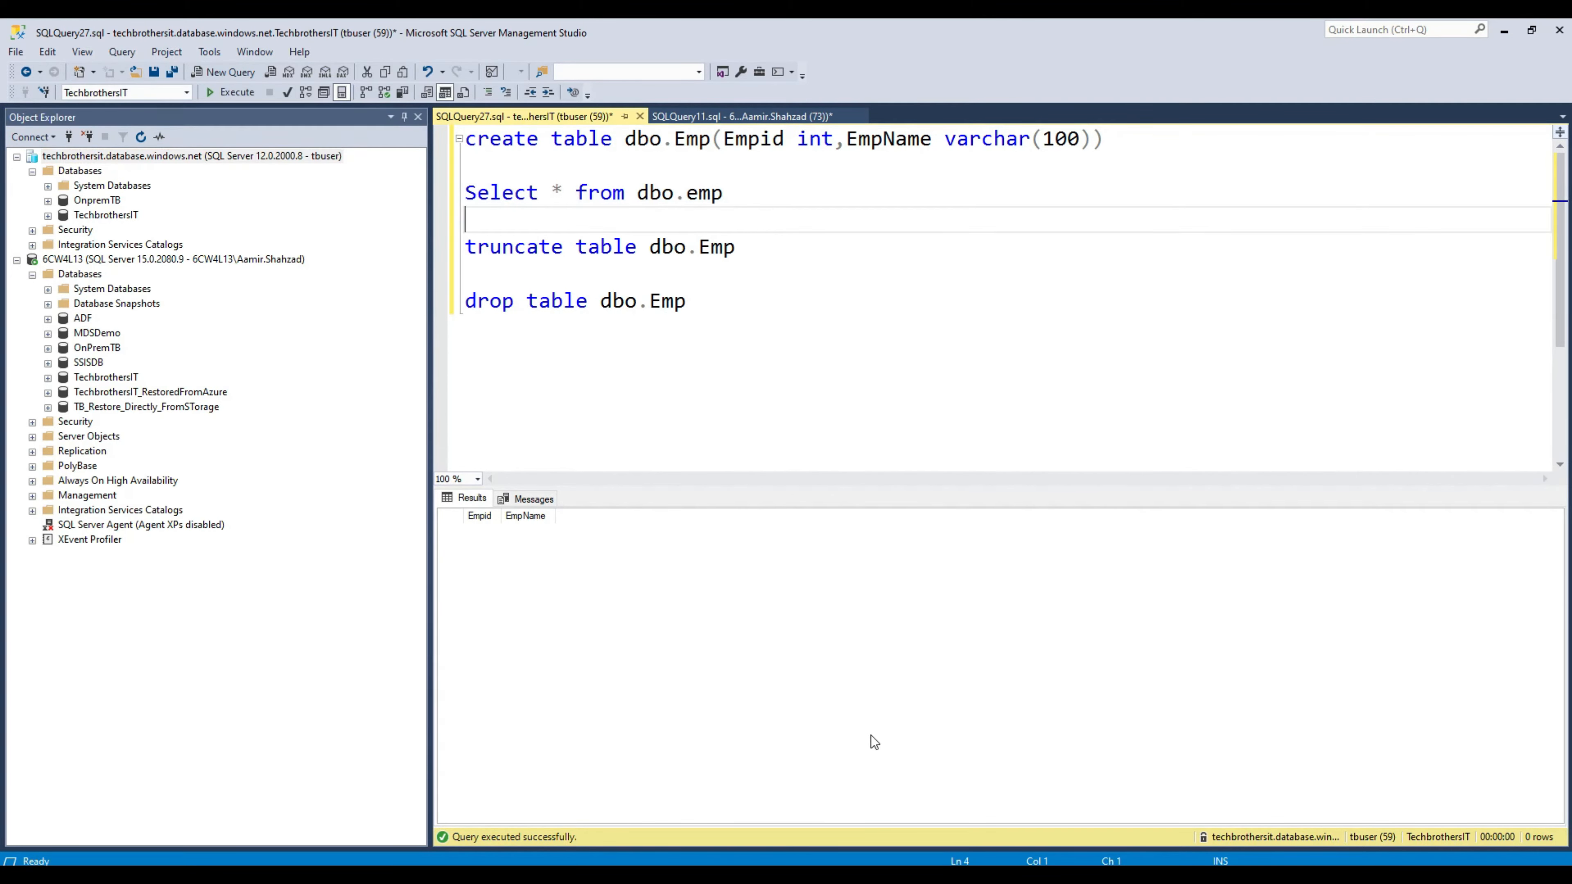
pyautogui.hotkey('alt', 'Tab')
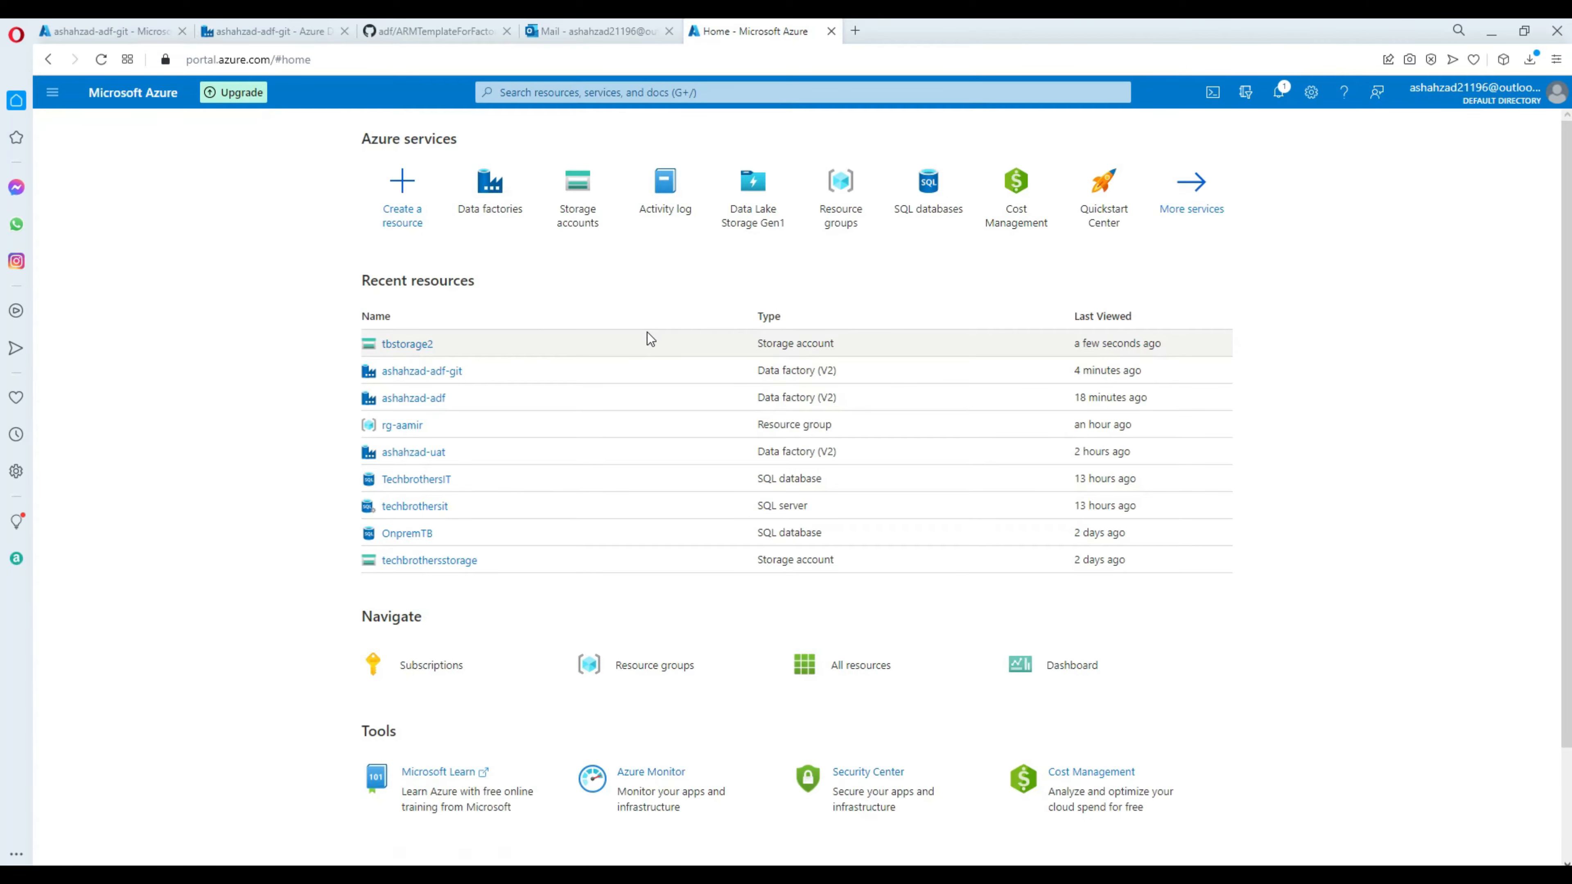
# Step: Return to the data factory, debug the pl_loadSQLTable pipeline, and review the run details of its Copy data activity
pyautogui.click(276, 26)
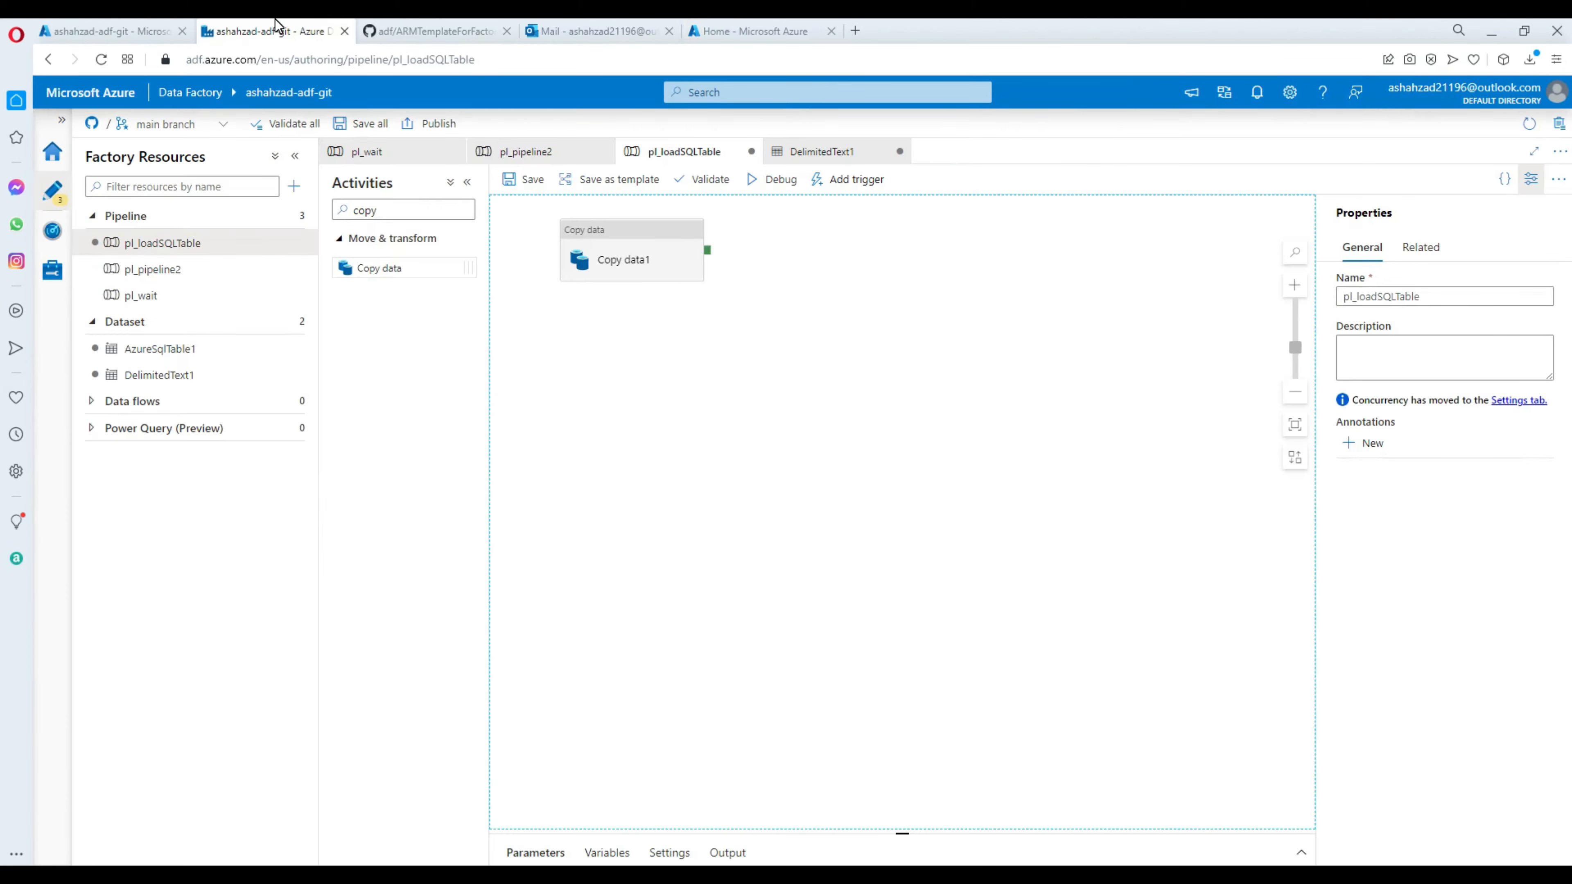
pyautogui.click(648, 237)
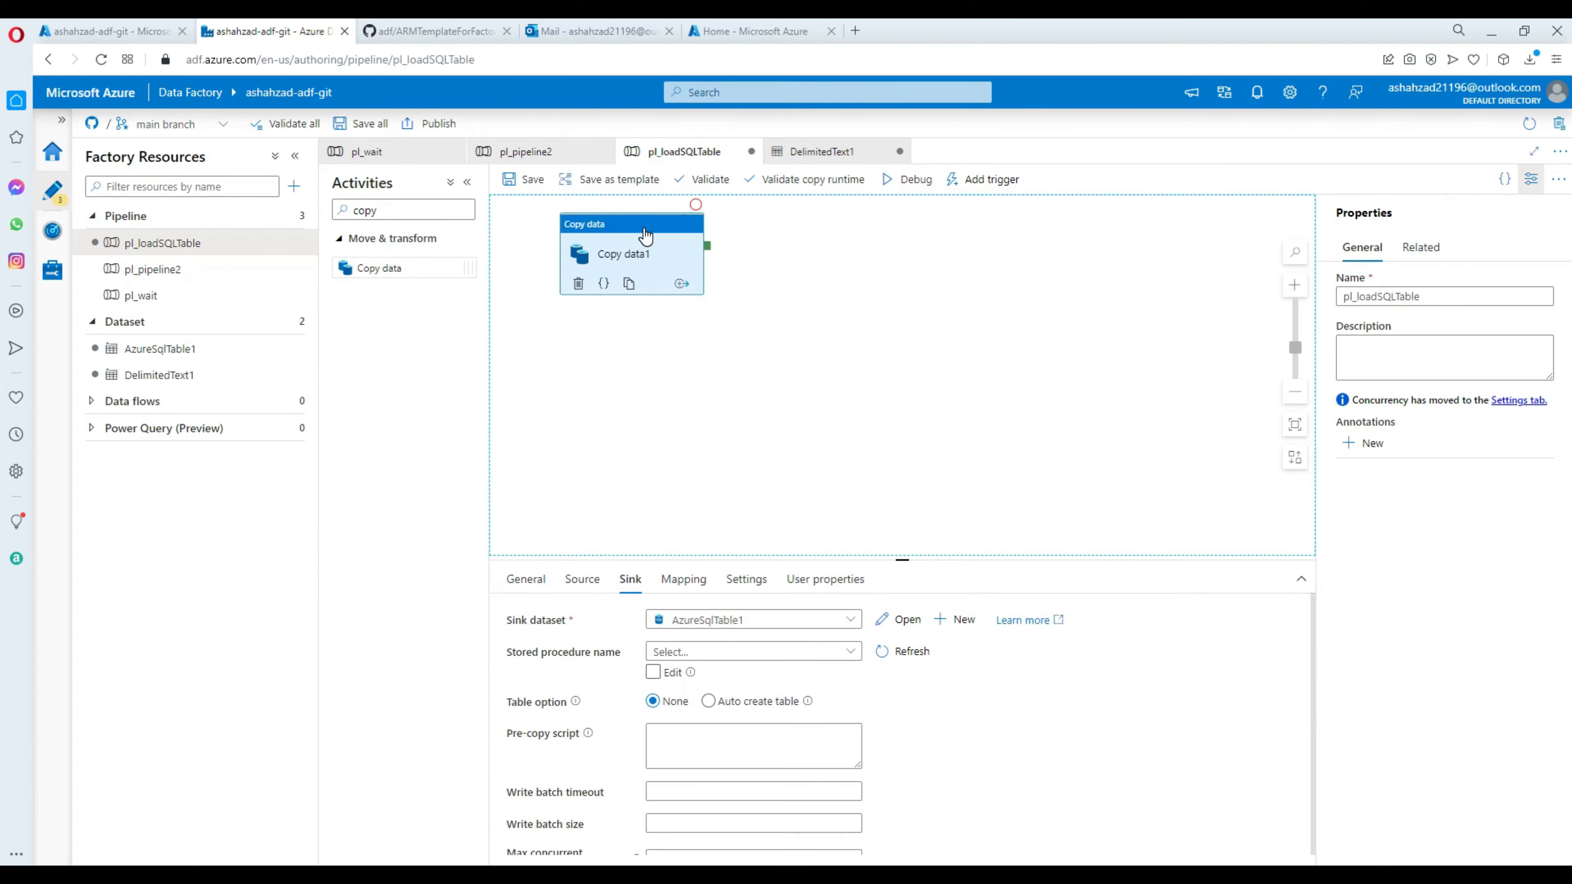
pyautogui.click(907, 180)
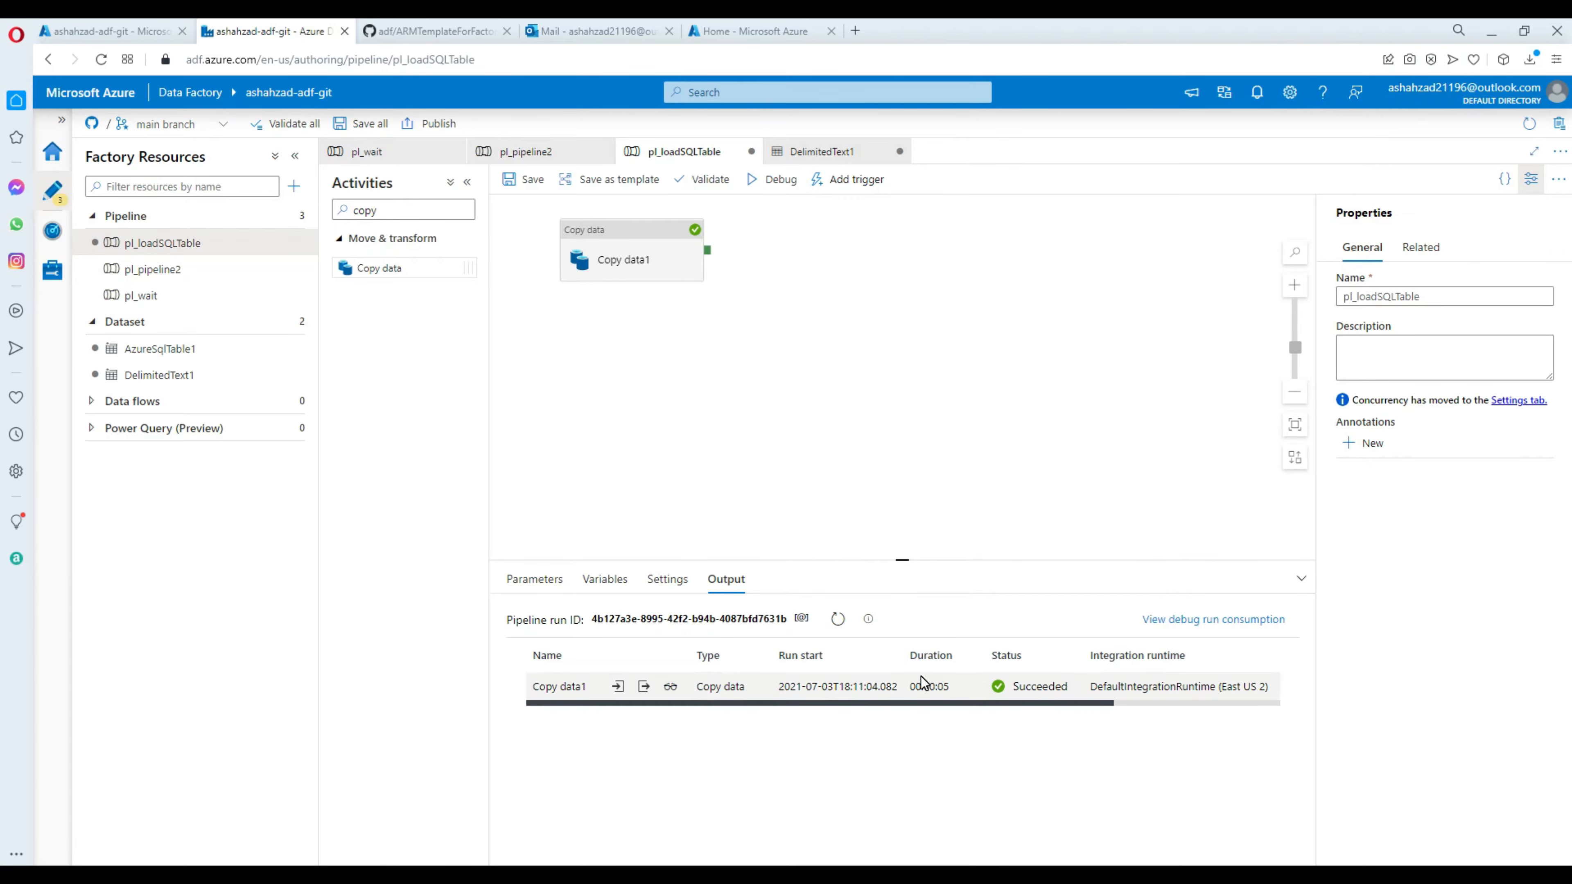
pyautogui.click(670, 687)
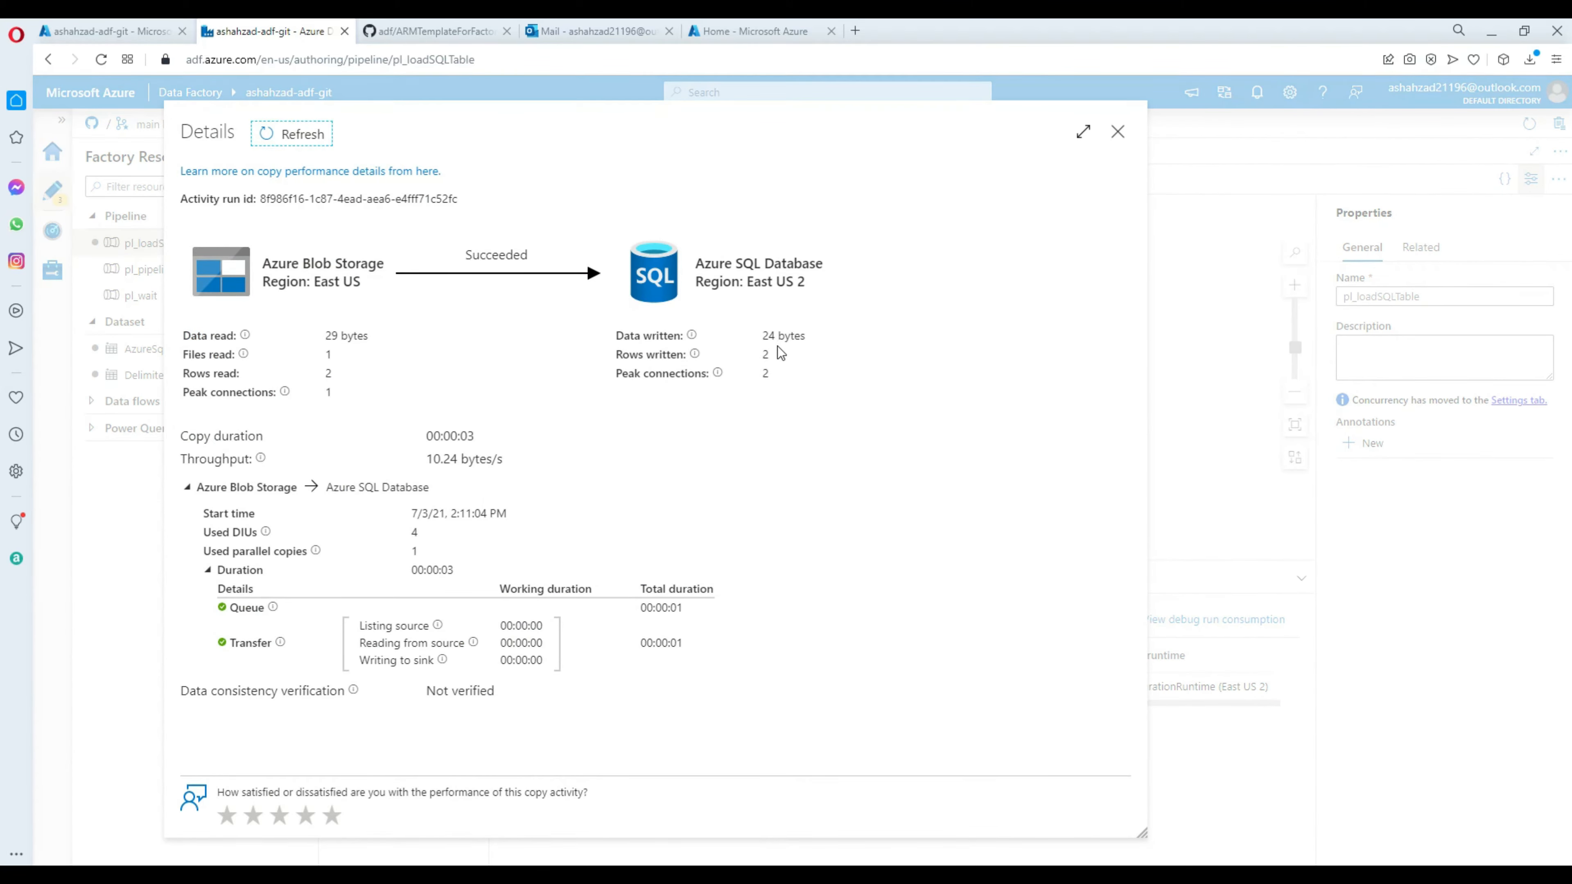
pyautogui.click(1118, 132)
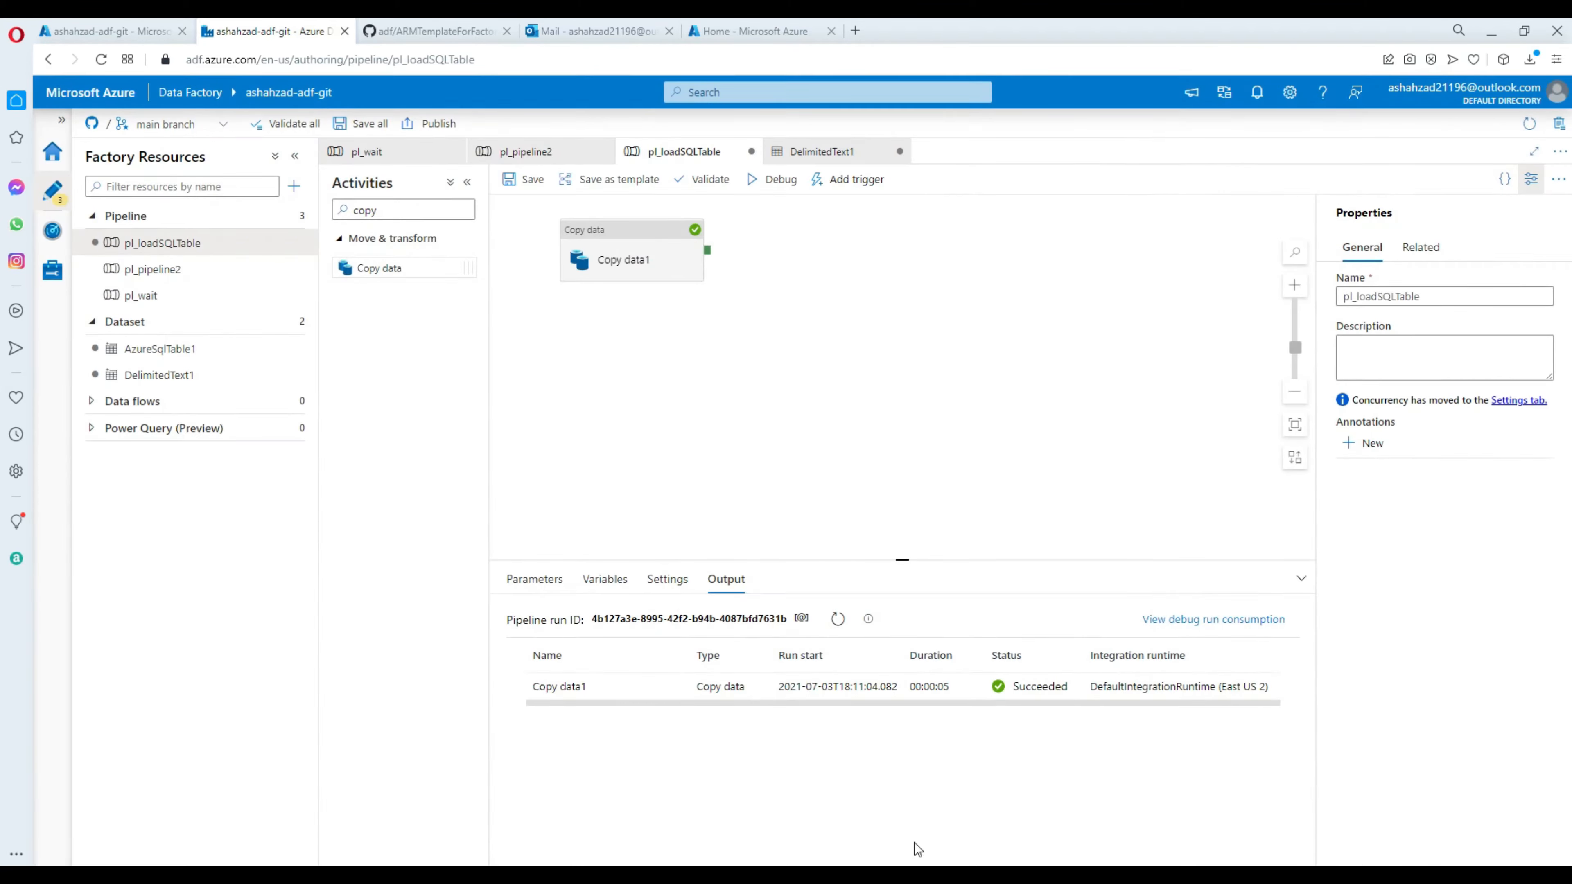
# Step: Rerun "Select * from dbo.emp" in SQL Server Management Studio, and return to the pipeline's Copy data activity in the data factory
pyautogui.hotkey('alt', 'Tab')
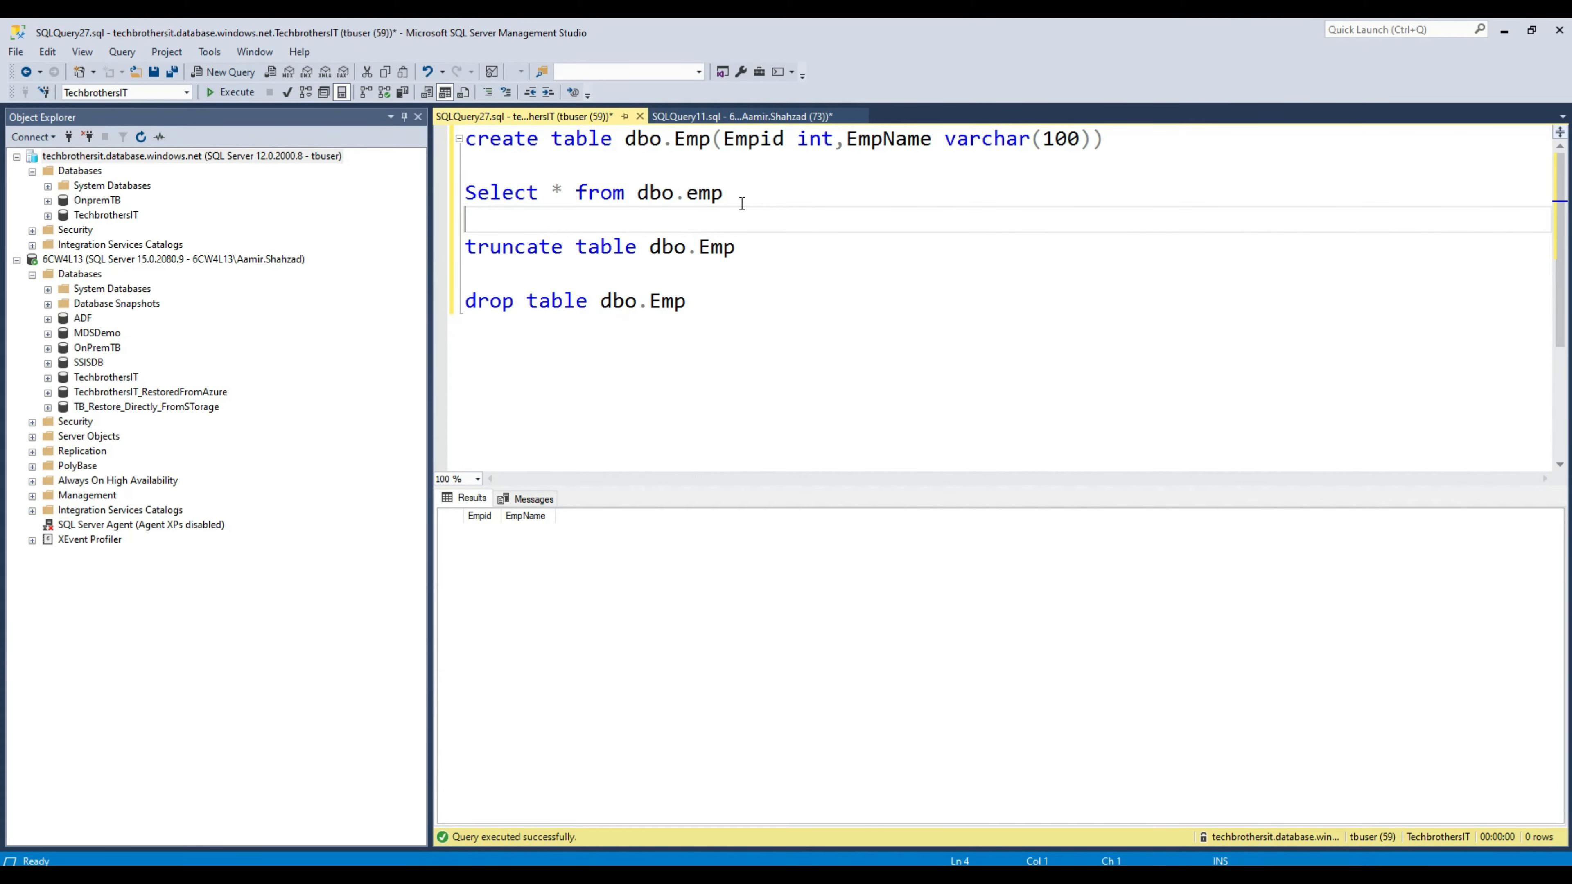
pyautogui.moveTo(742, 203); pyautogui.dragTo(465, 193)
pyautogui.click(238, 93)
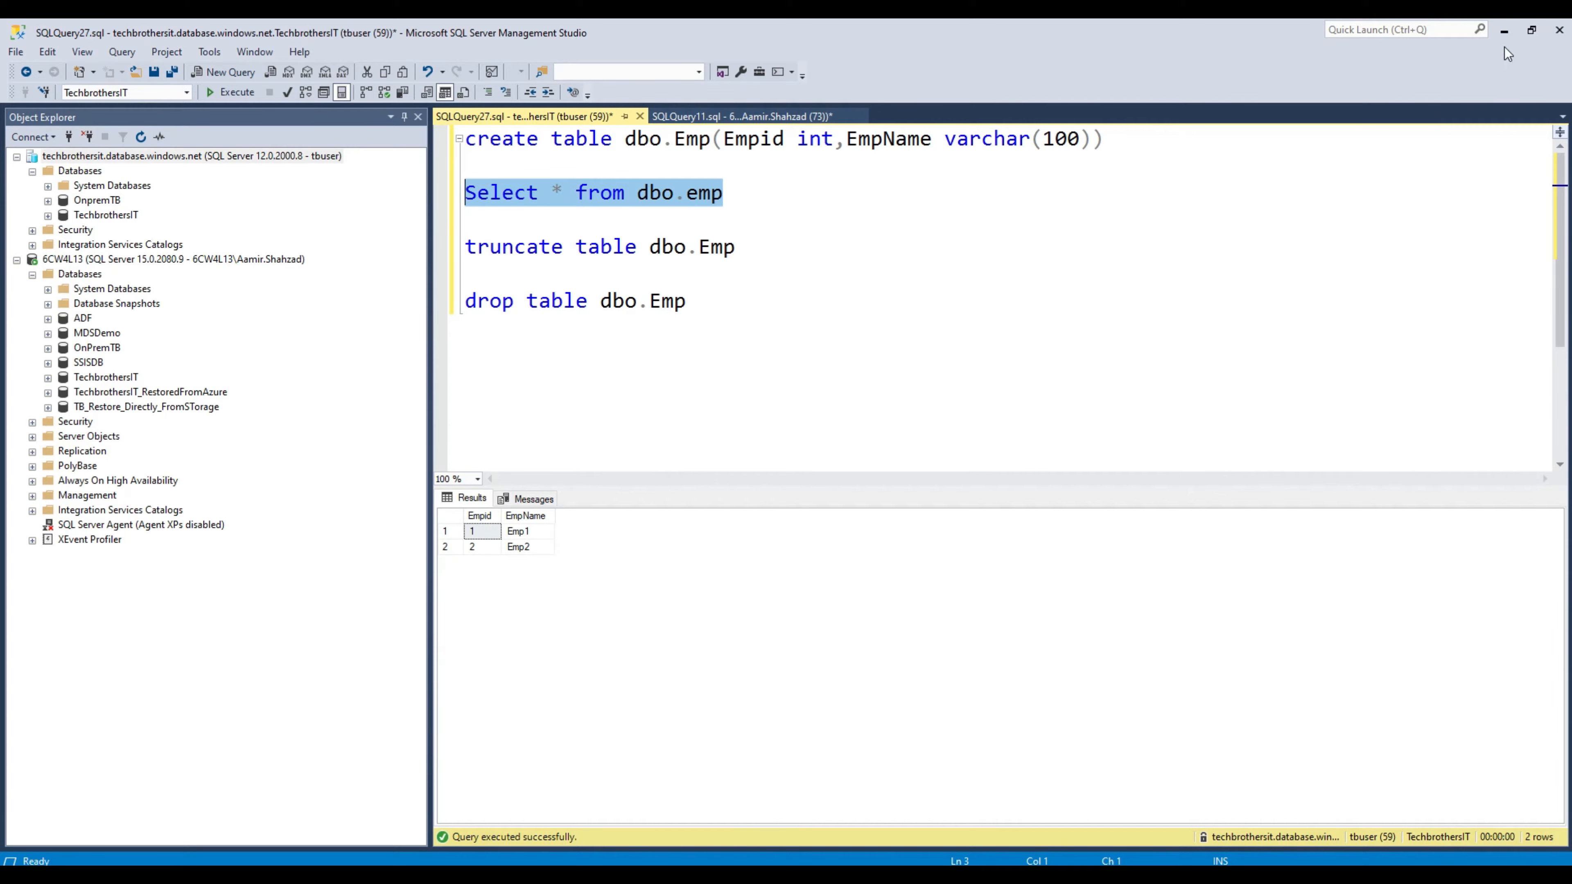
pyautogui.hotkey('alt', 'Tab')
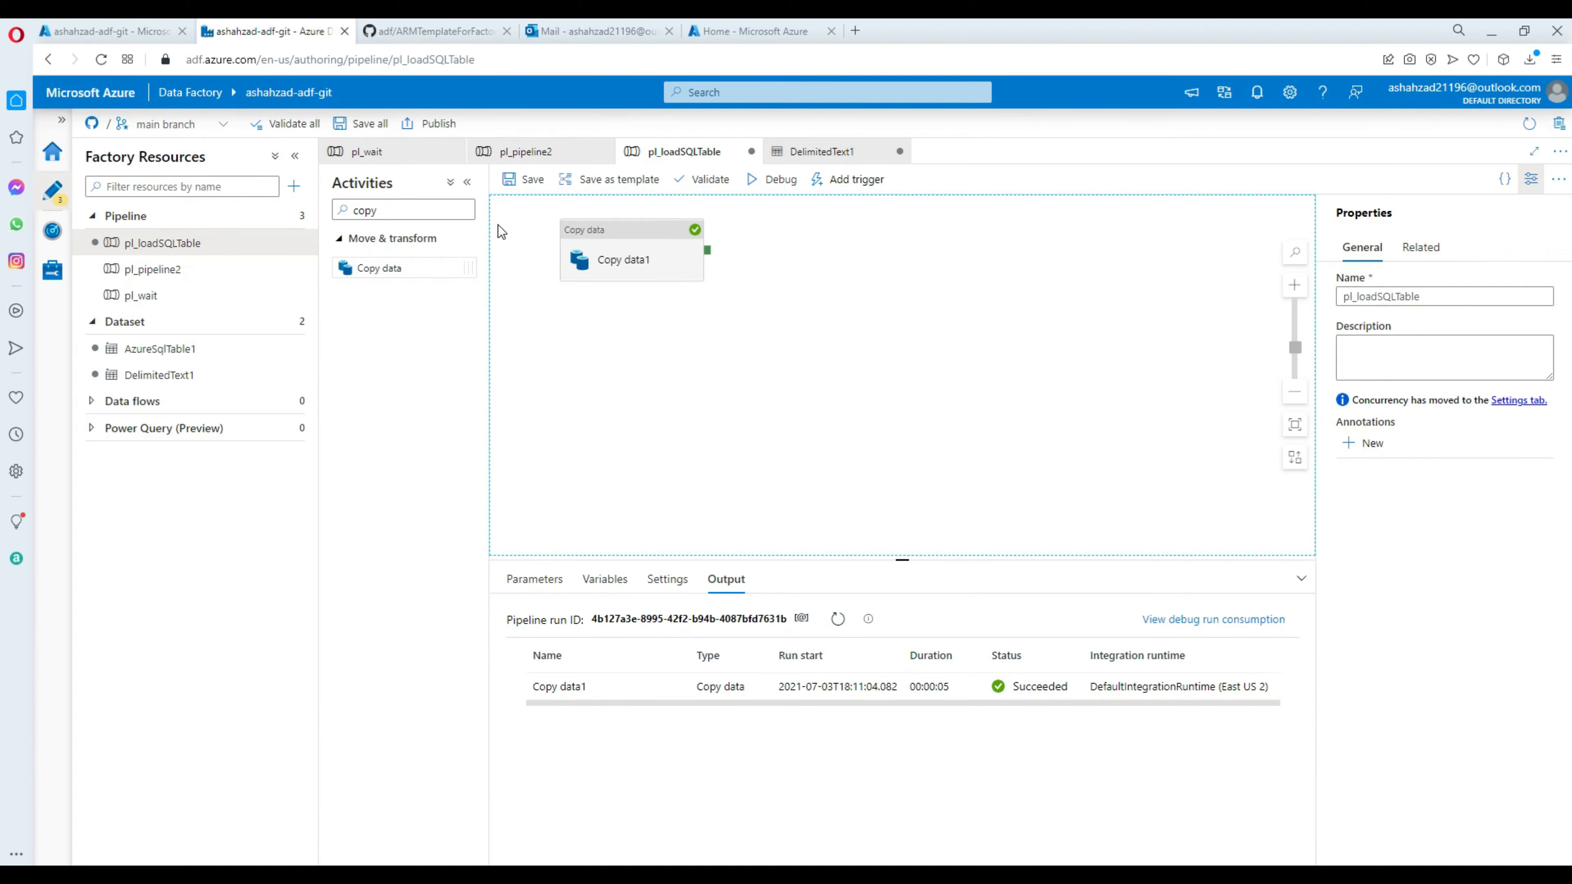
pyautogui.click(624, 239)
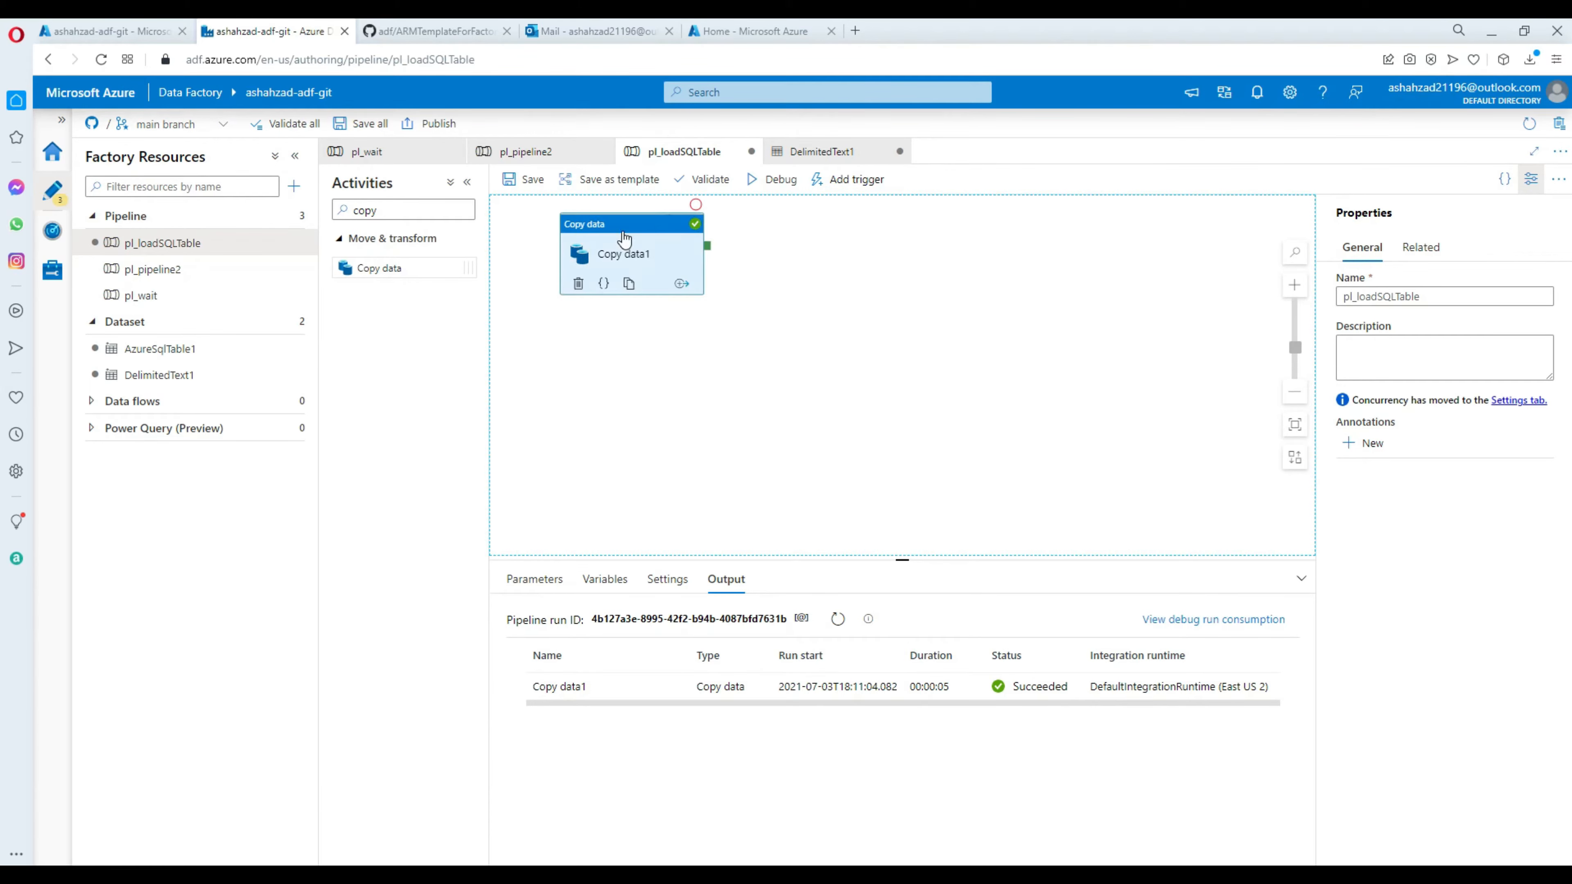
# Step: Save the pl_loadSQLTable pipeline to the main branch
pyautogui.moveTo(1436, 296); pyautogui.dragTo(1330, 297)
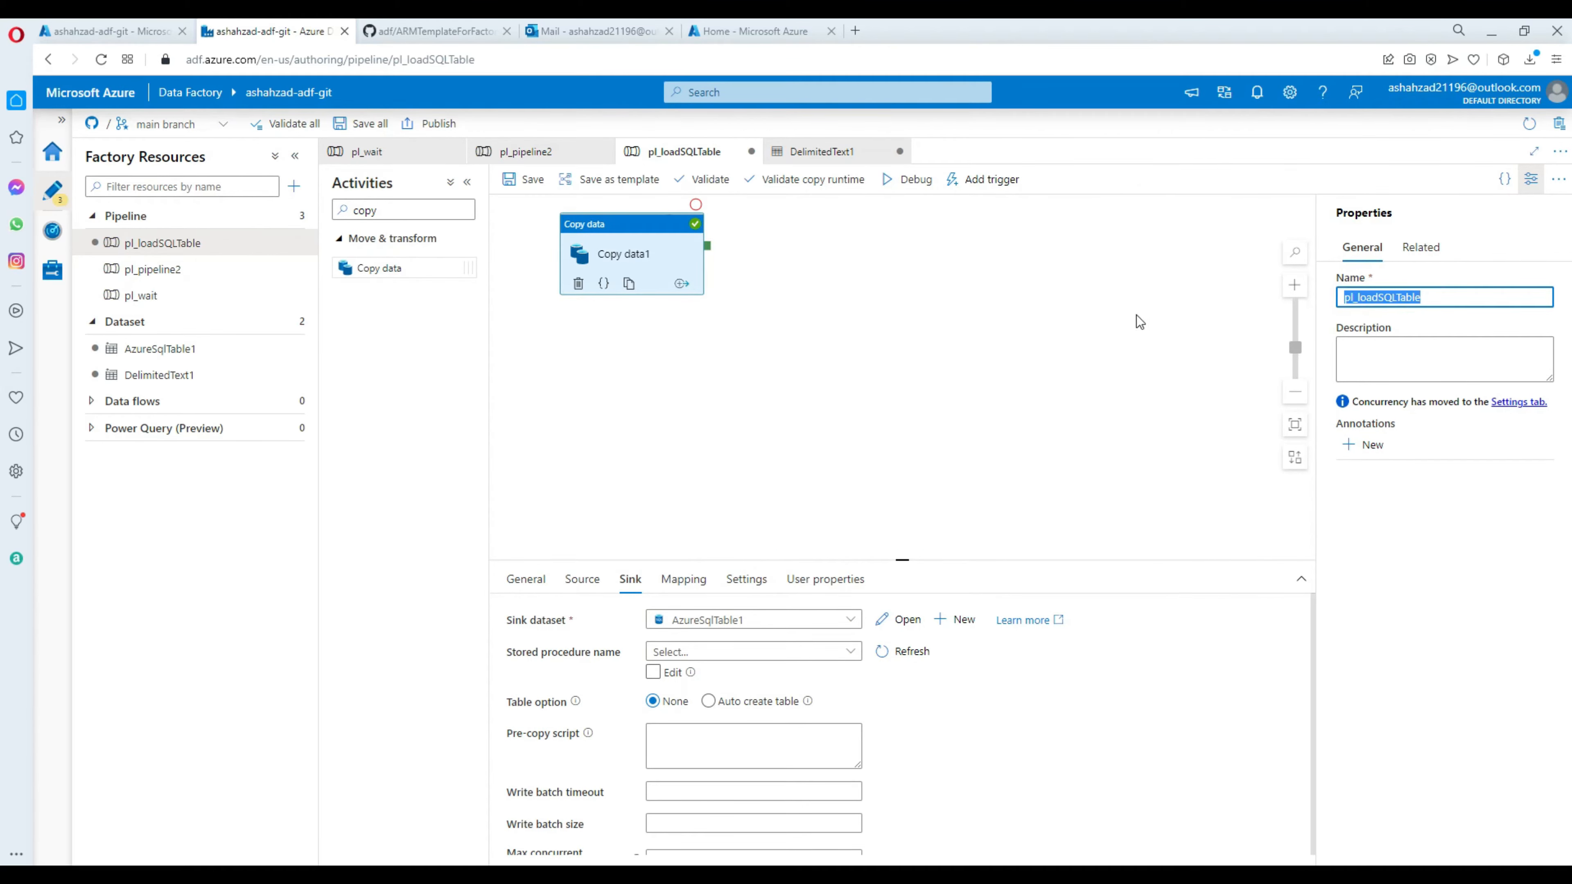
pyautogui.click(867, 320)
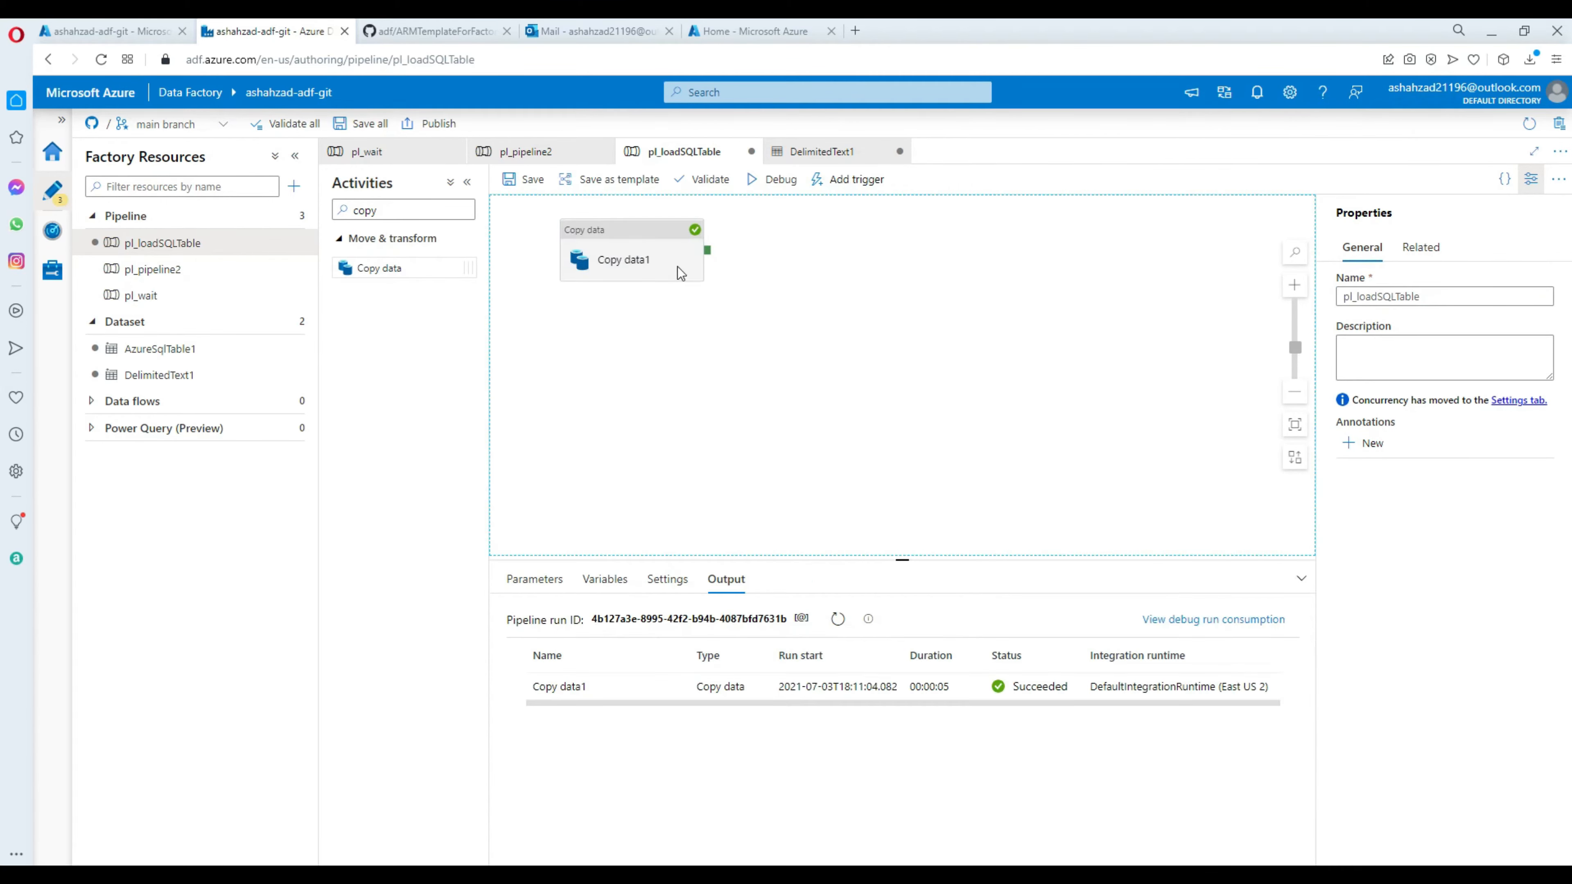
pyautogui.click(531, 180)
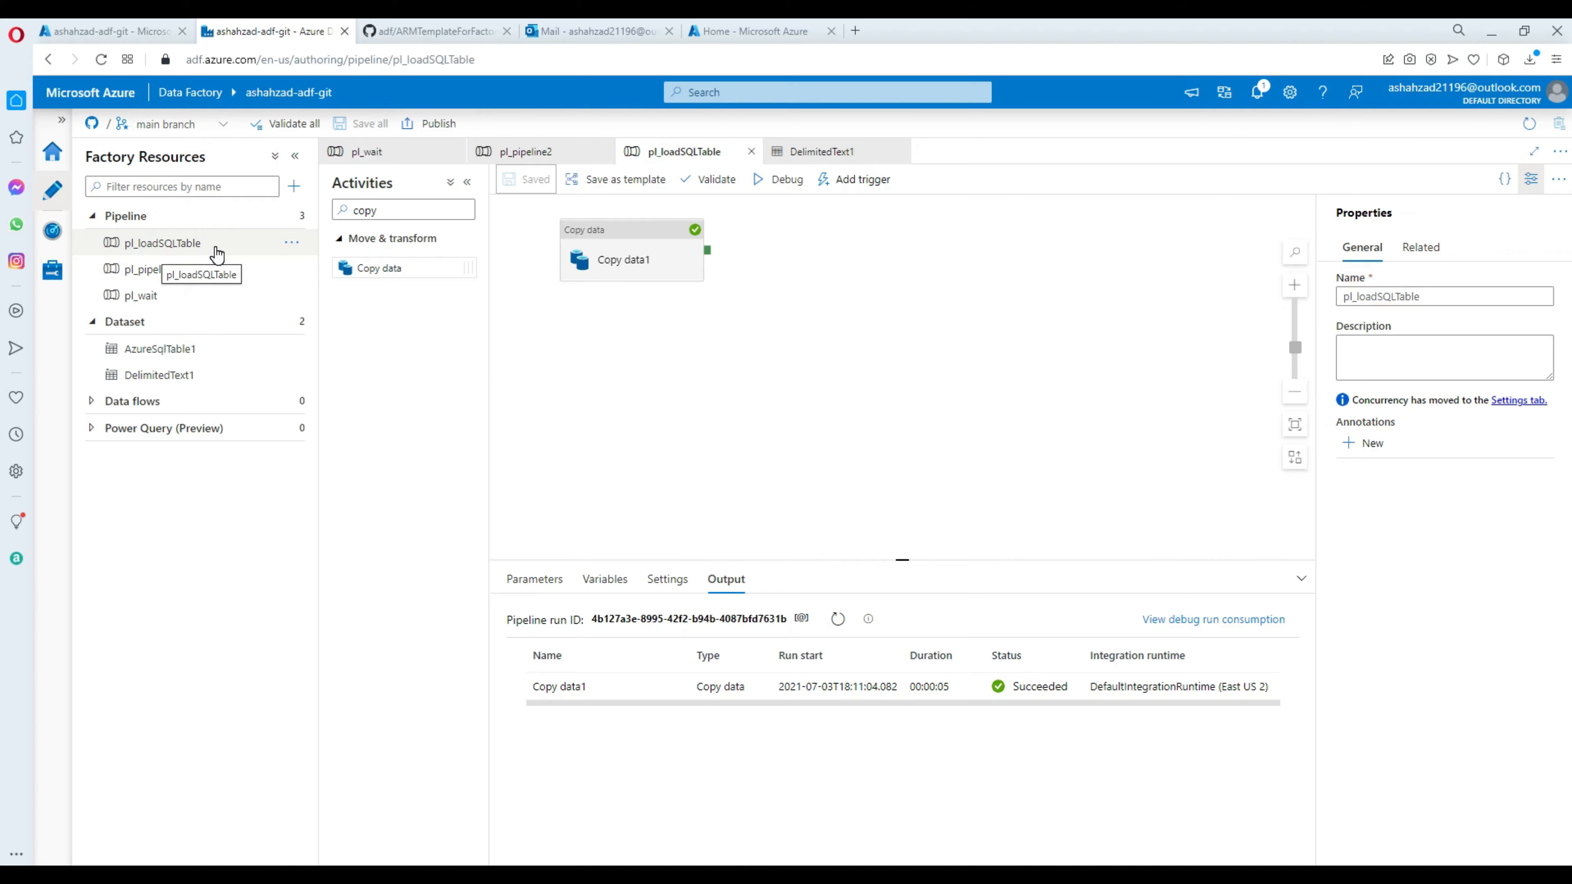
# Step: Switch the data factory to live mode and check which pipelines are published there
pyautogui.click(224, 125)
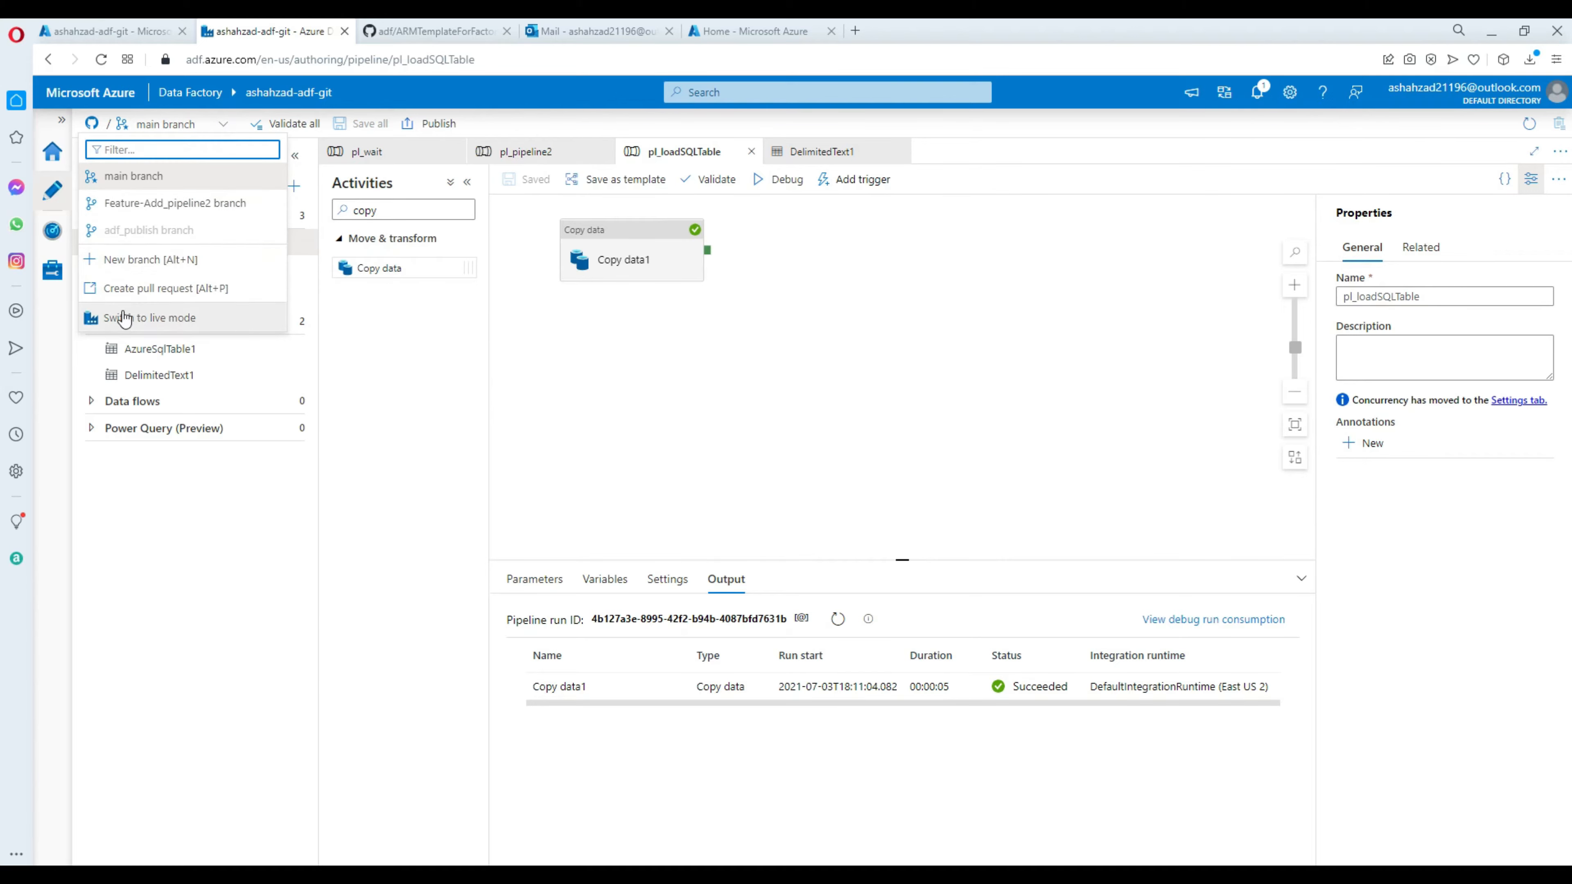
pyautogui.click(180, 330)
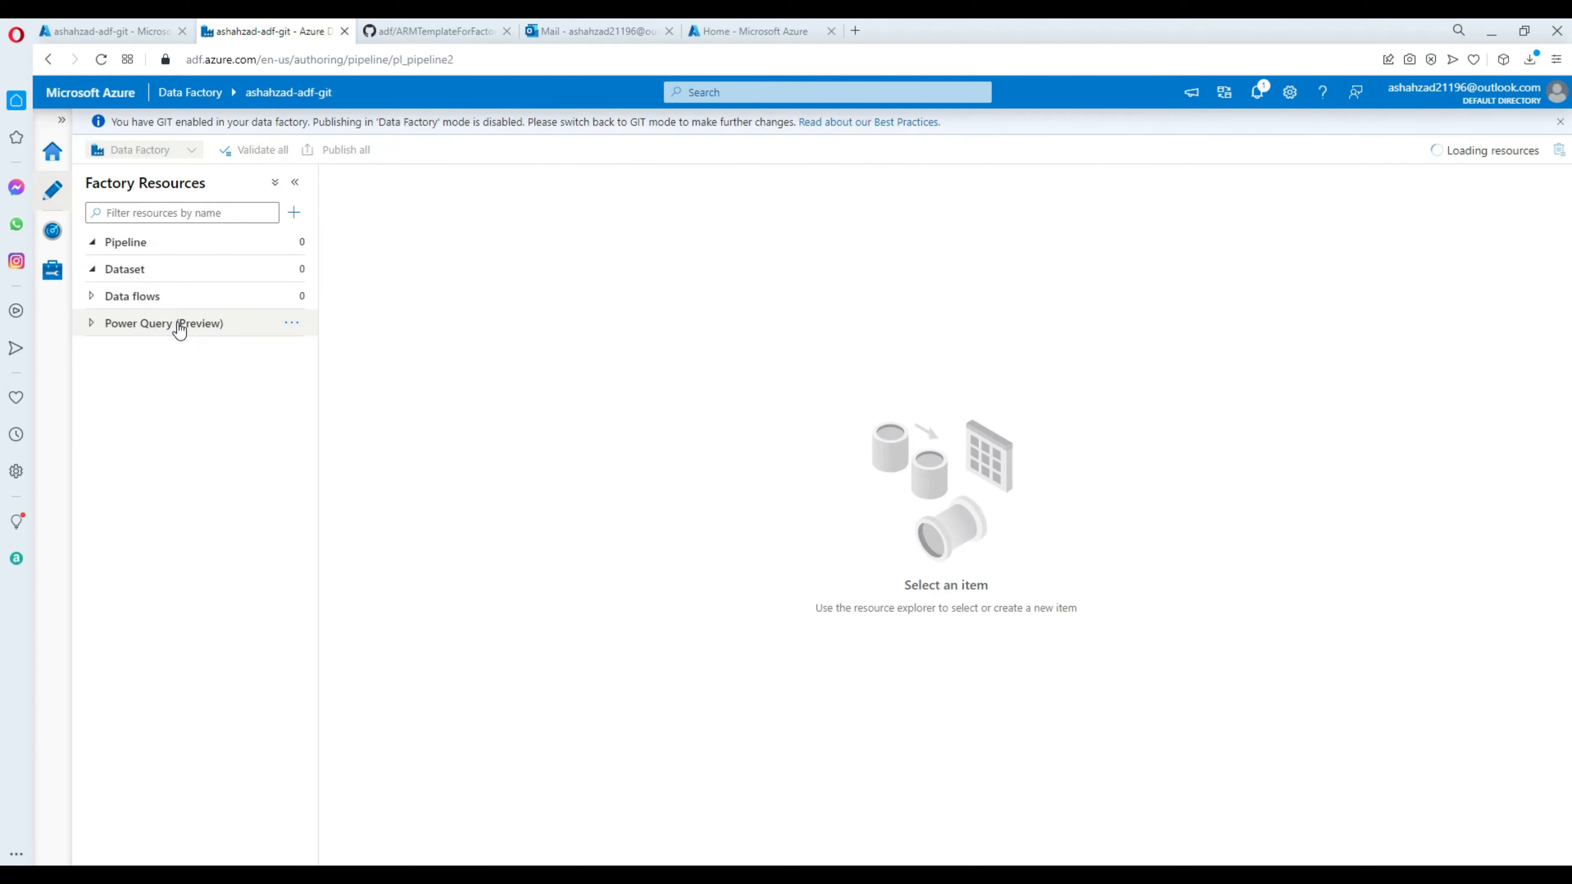
pyautogui.click(101, 244)
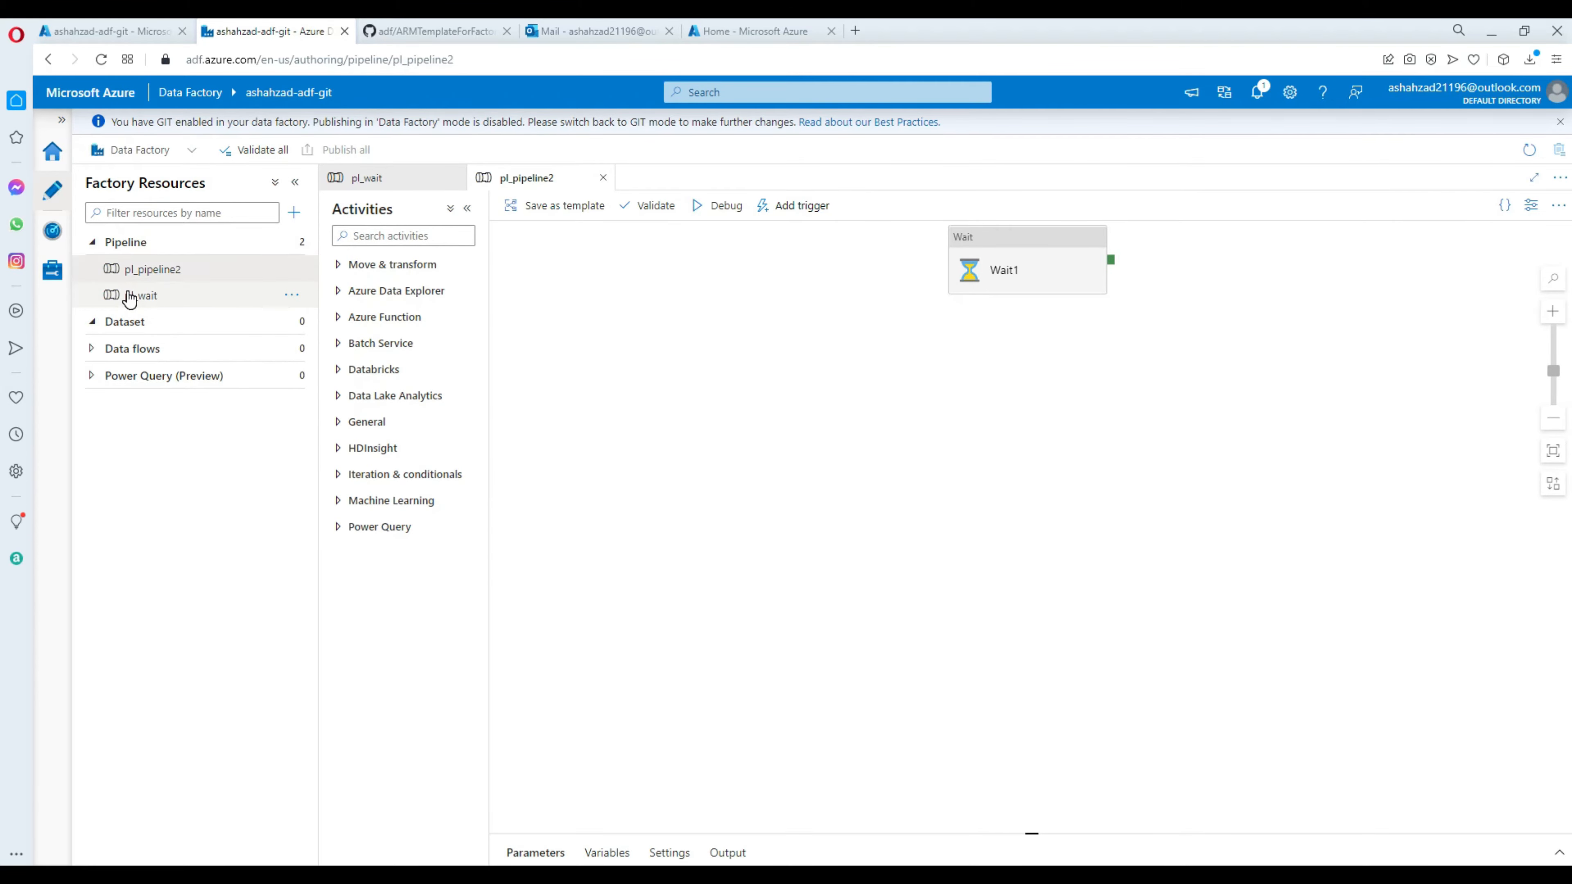
# Step: Return from live mode to the Git main branch and open the pl_loadSQLTable pipeline
pyautogui.click(193, 153)
pyautogui.click(148, 172)
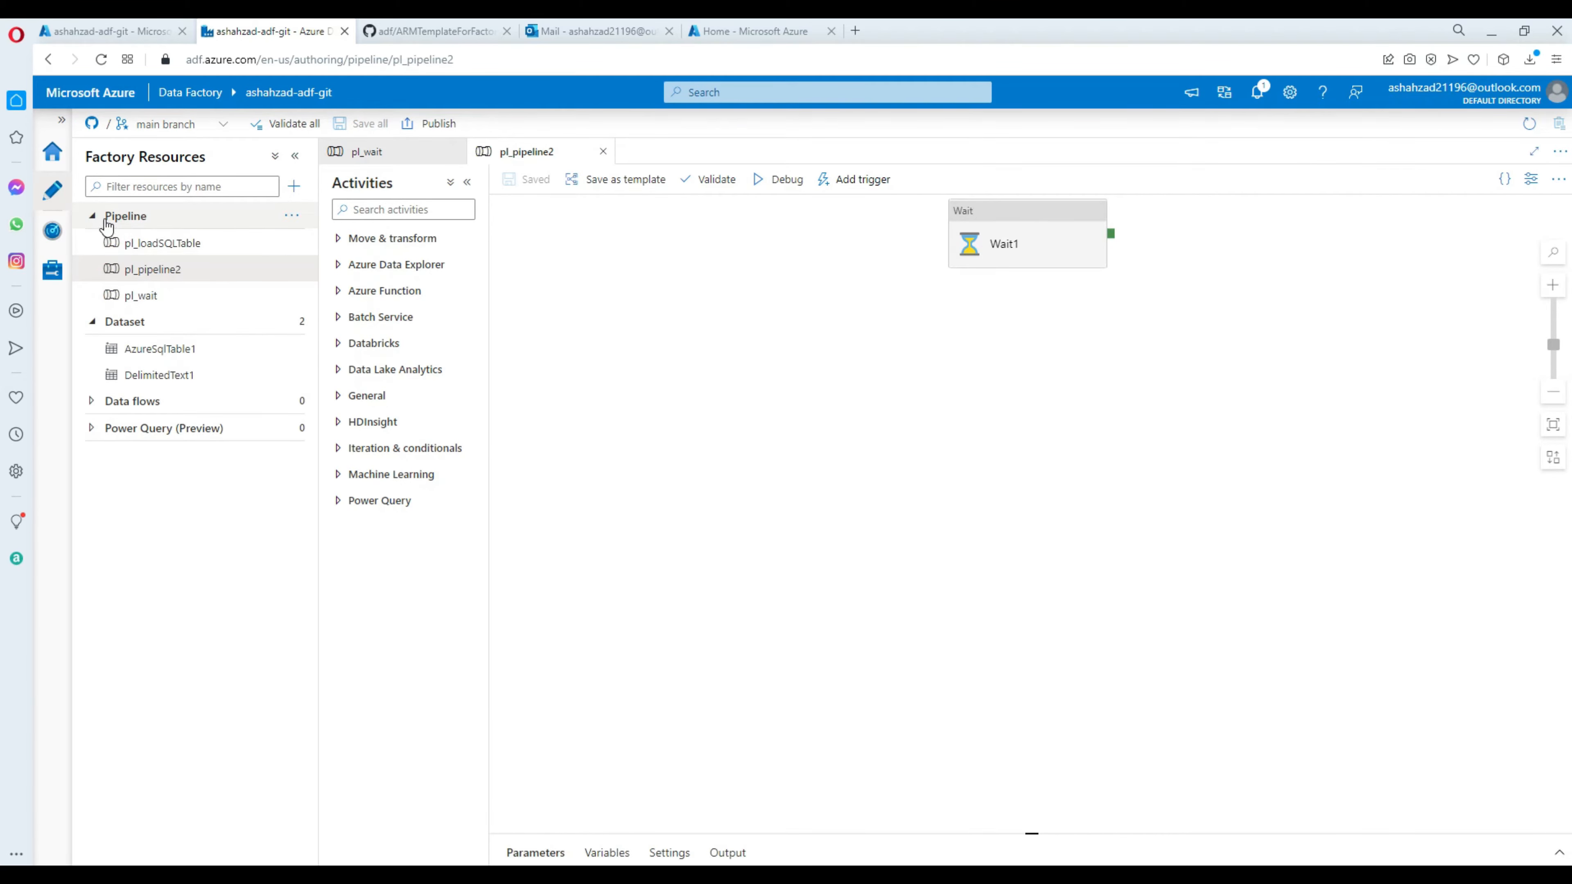
pyautogui.click(172, 251)
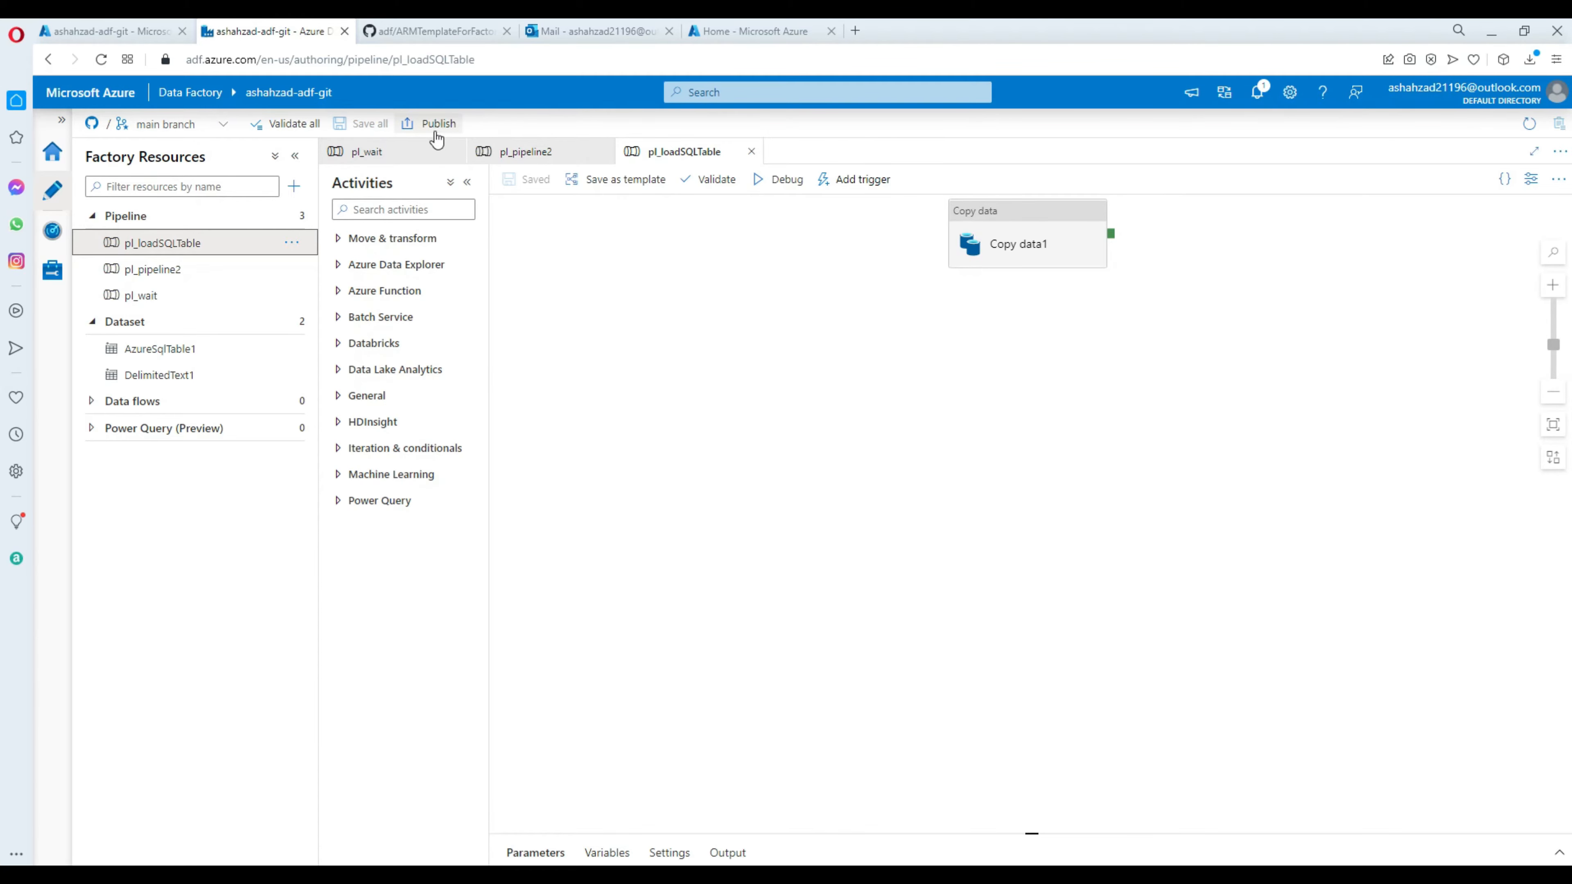
# Step: Switch to the GitHub repository and locate ARMTemplateForFactory.json in the factory's folder on the adf_publish branch
pyautogui.click(456, 33)
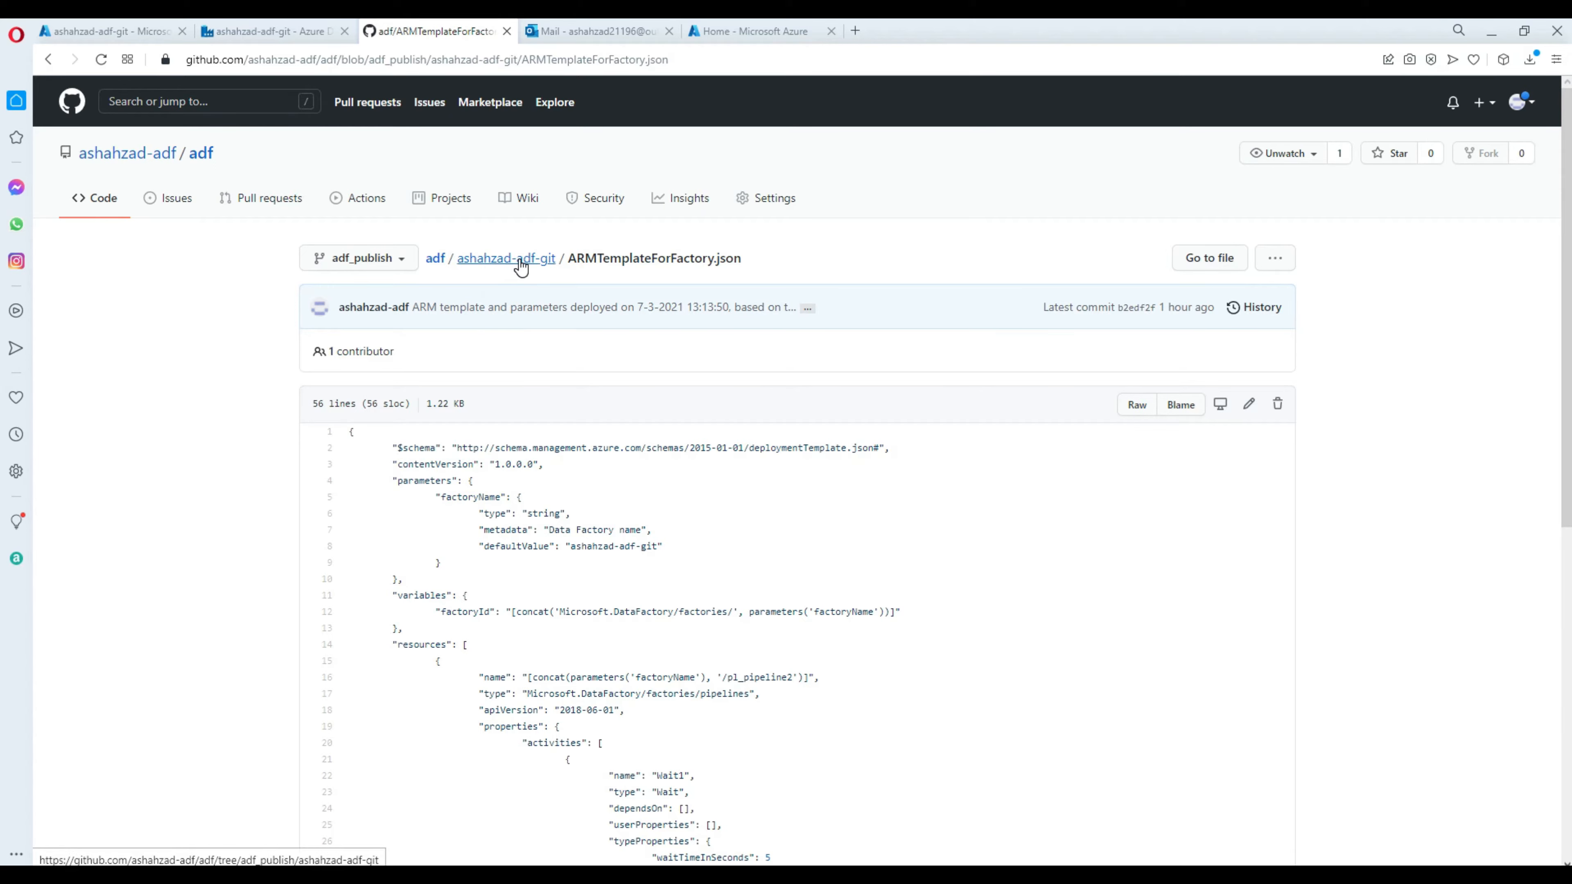
pyautogui.click(435, 258)
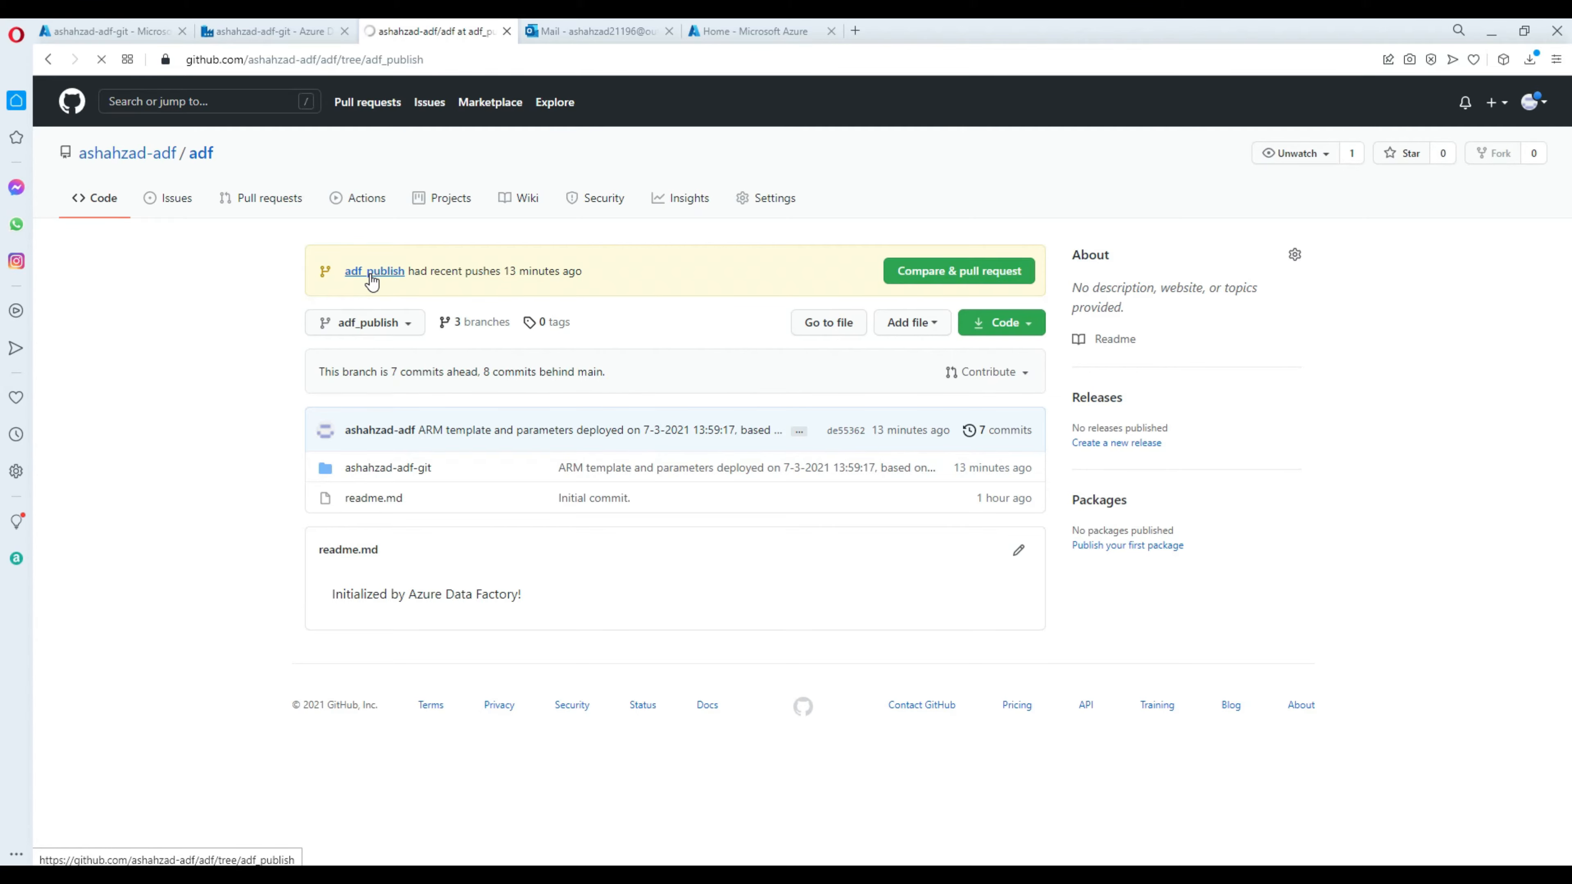
pyautogui.click(396, 470)
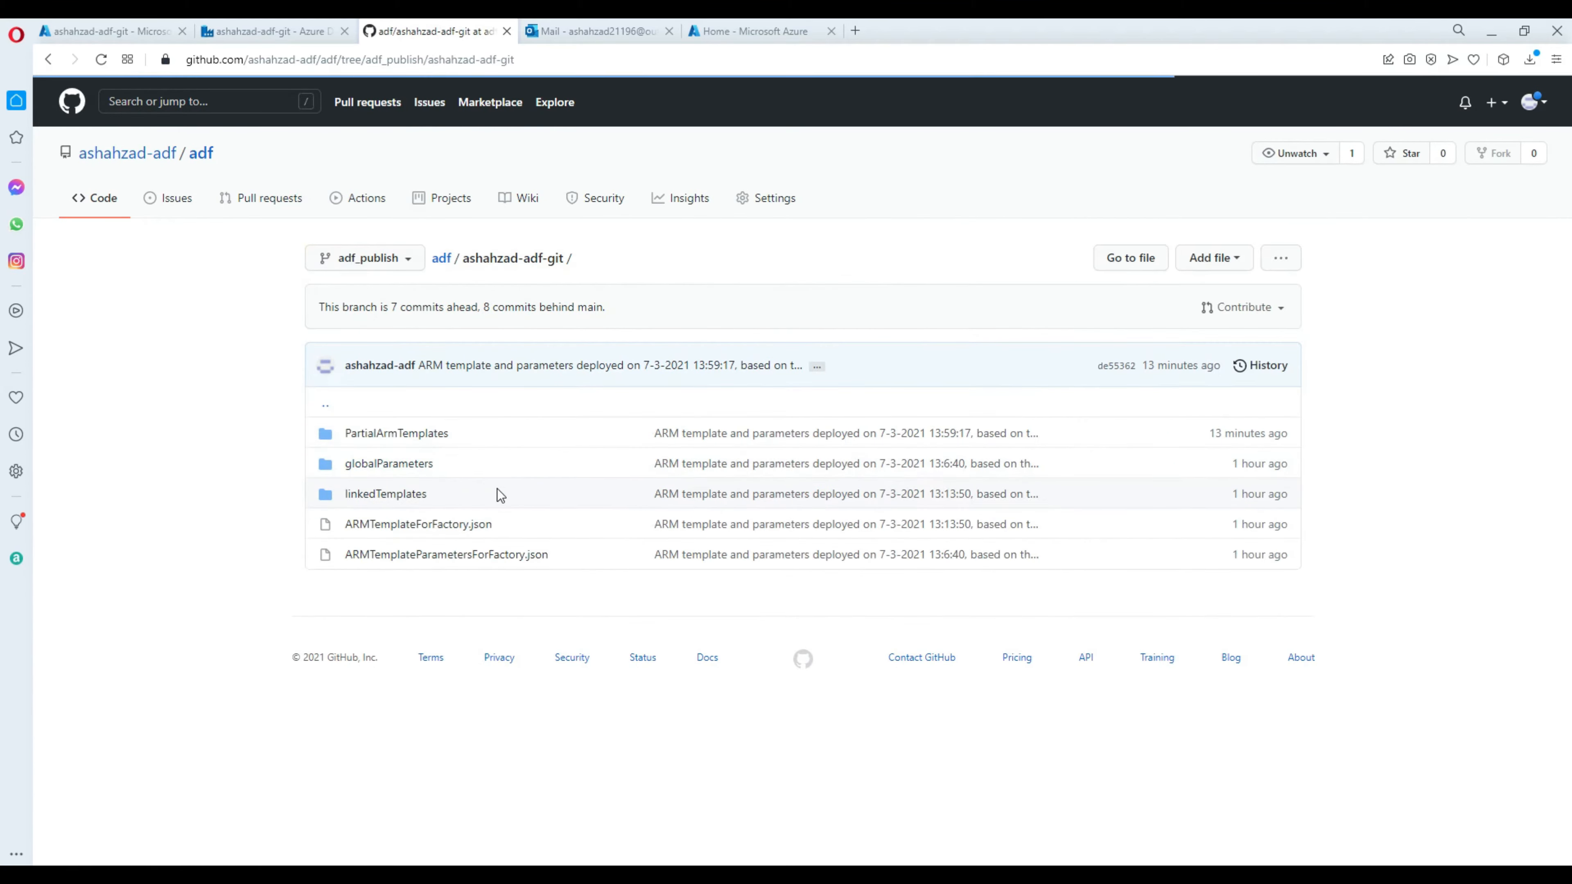
pyautogui.moveTo(509, 530); pyautogui.dragTo(351, 527)
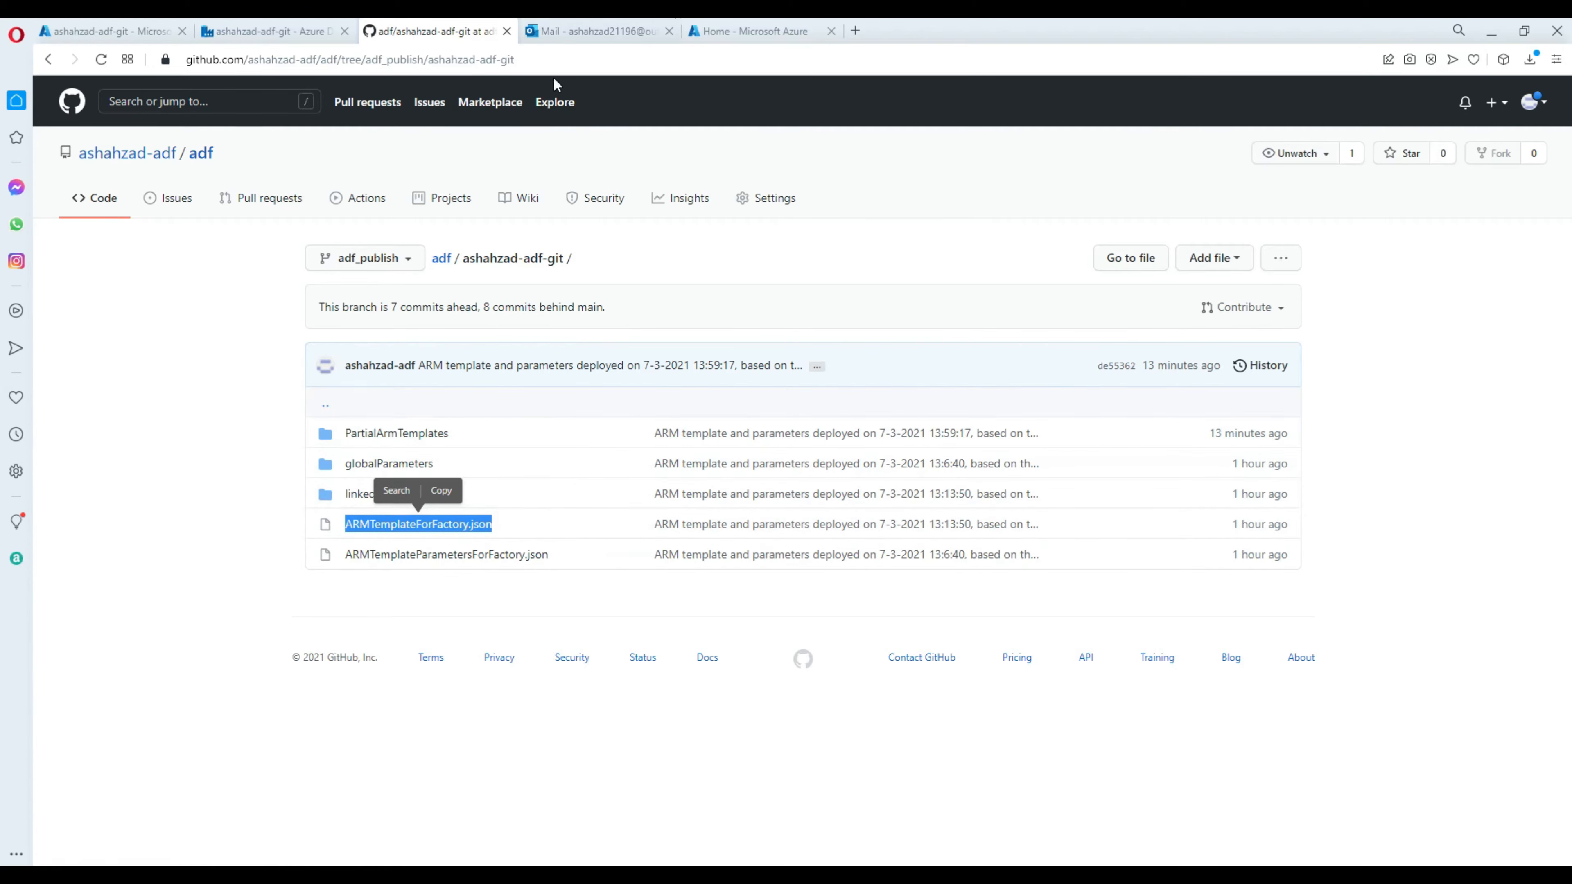
# Step: Return to the data factory and publish the pending pl_loadSQLTable pipeline and its AzureSqlTable1 and DelimitedText1 datasets to adf_publish
pyautogui.click(270, 34)
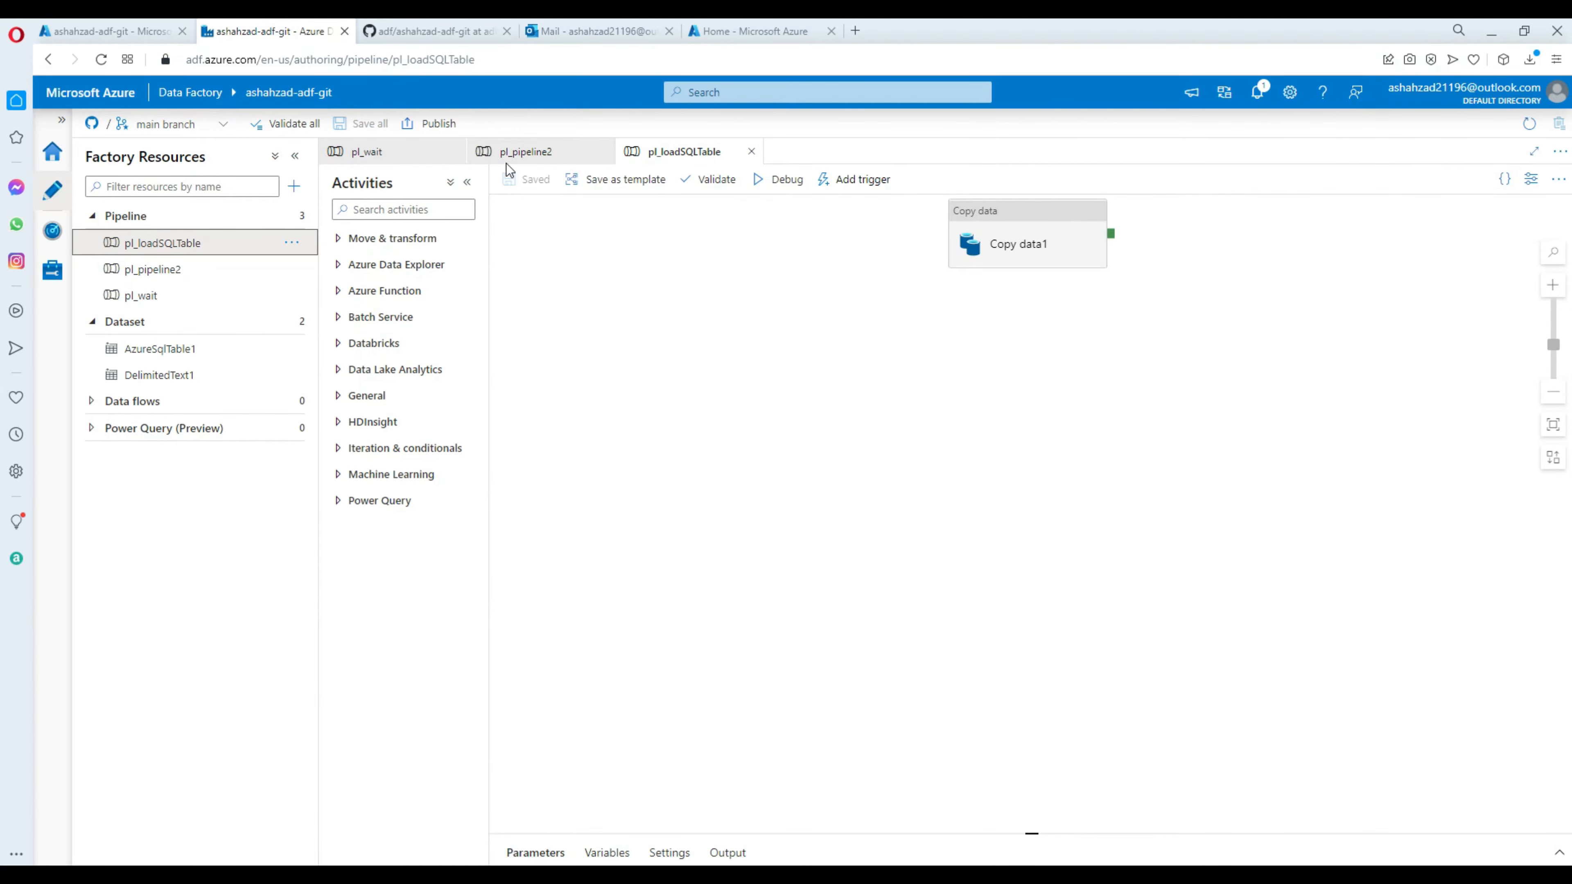
pyautogui.click(439, 123)
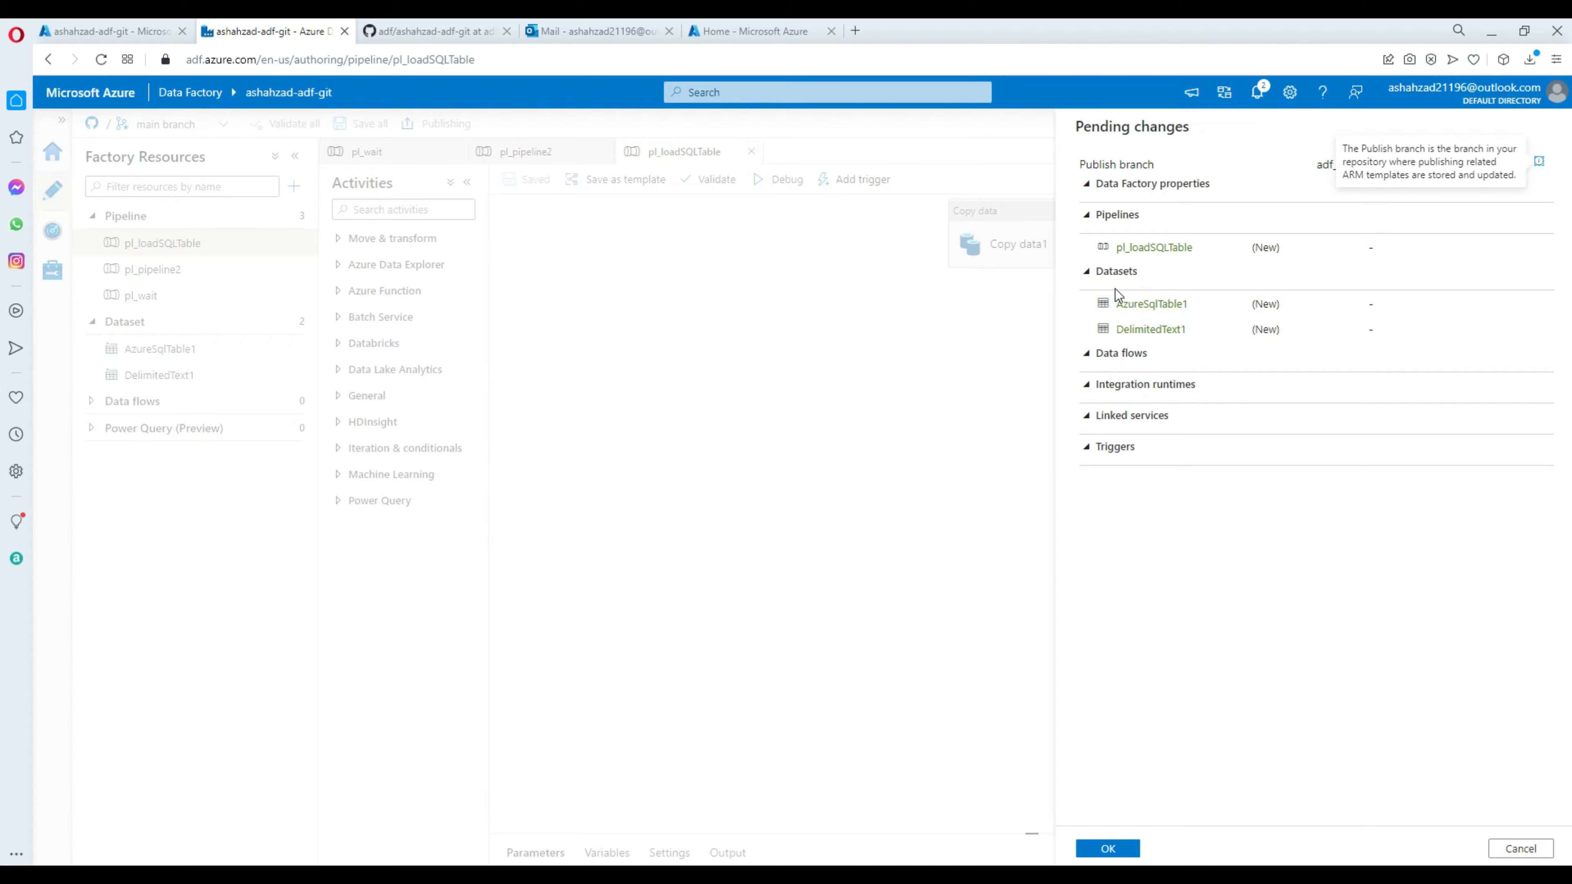
pyautogui.moveTo(1118, 246)
pyautogui.mouseDown()
pyautogui.moveTo(1203, 251)
pyautogui.moveTo(1120, 248)
pyautogui.mouseUp()
pyautogui.click(1172, 247)
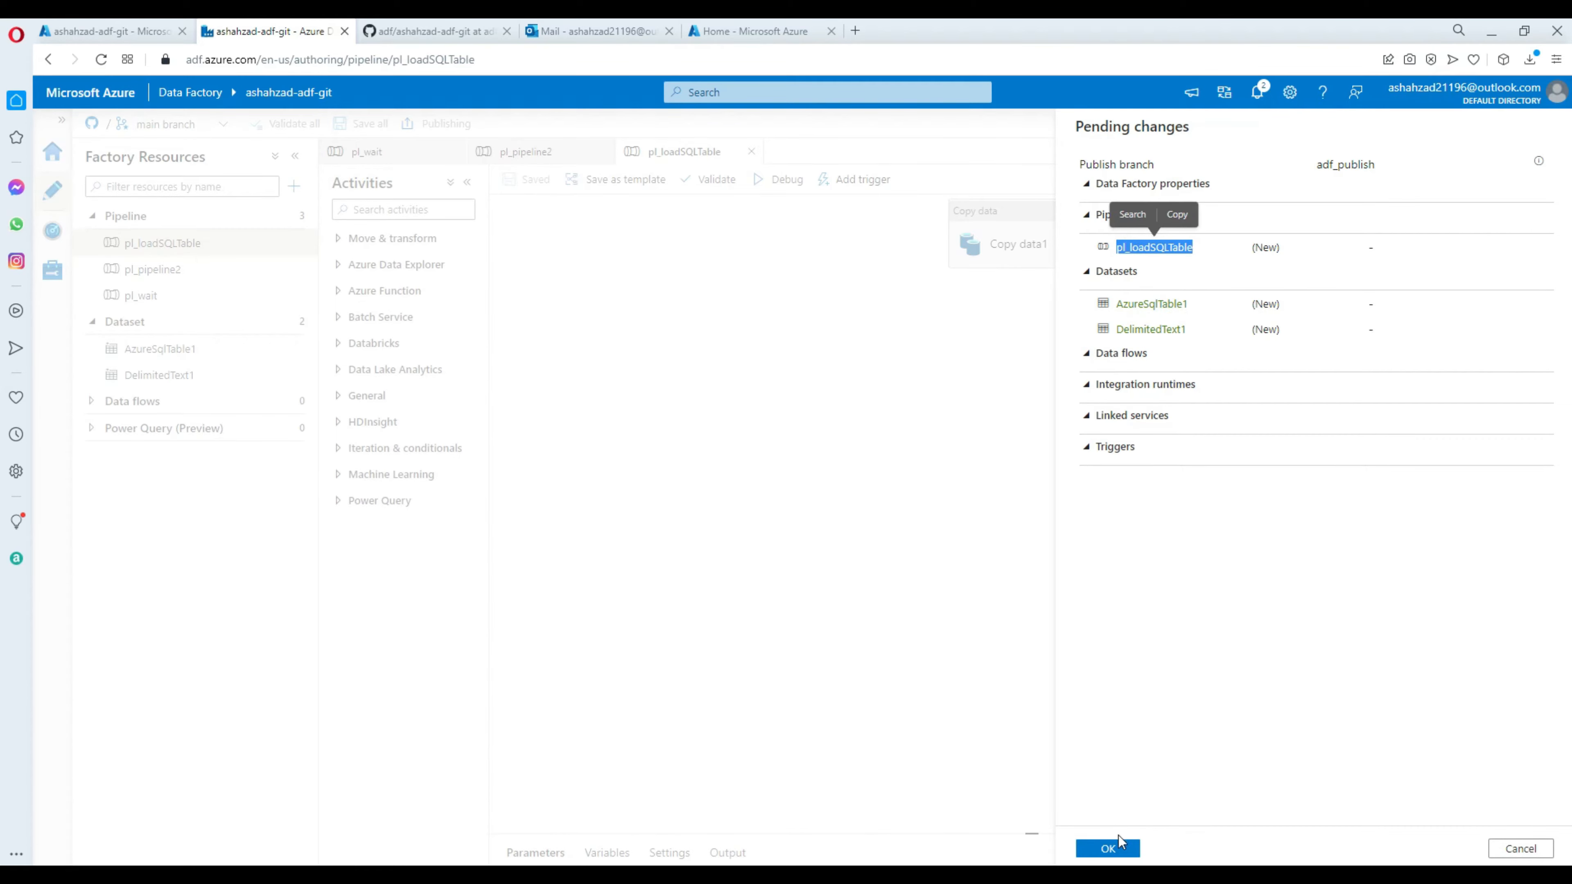
pyautogui.click(1108, 848)
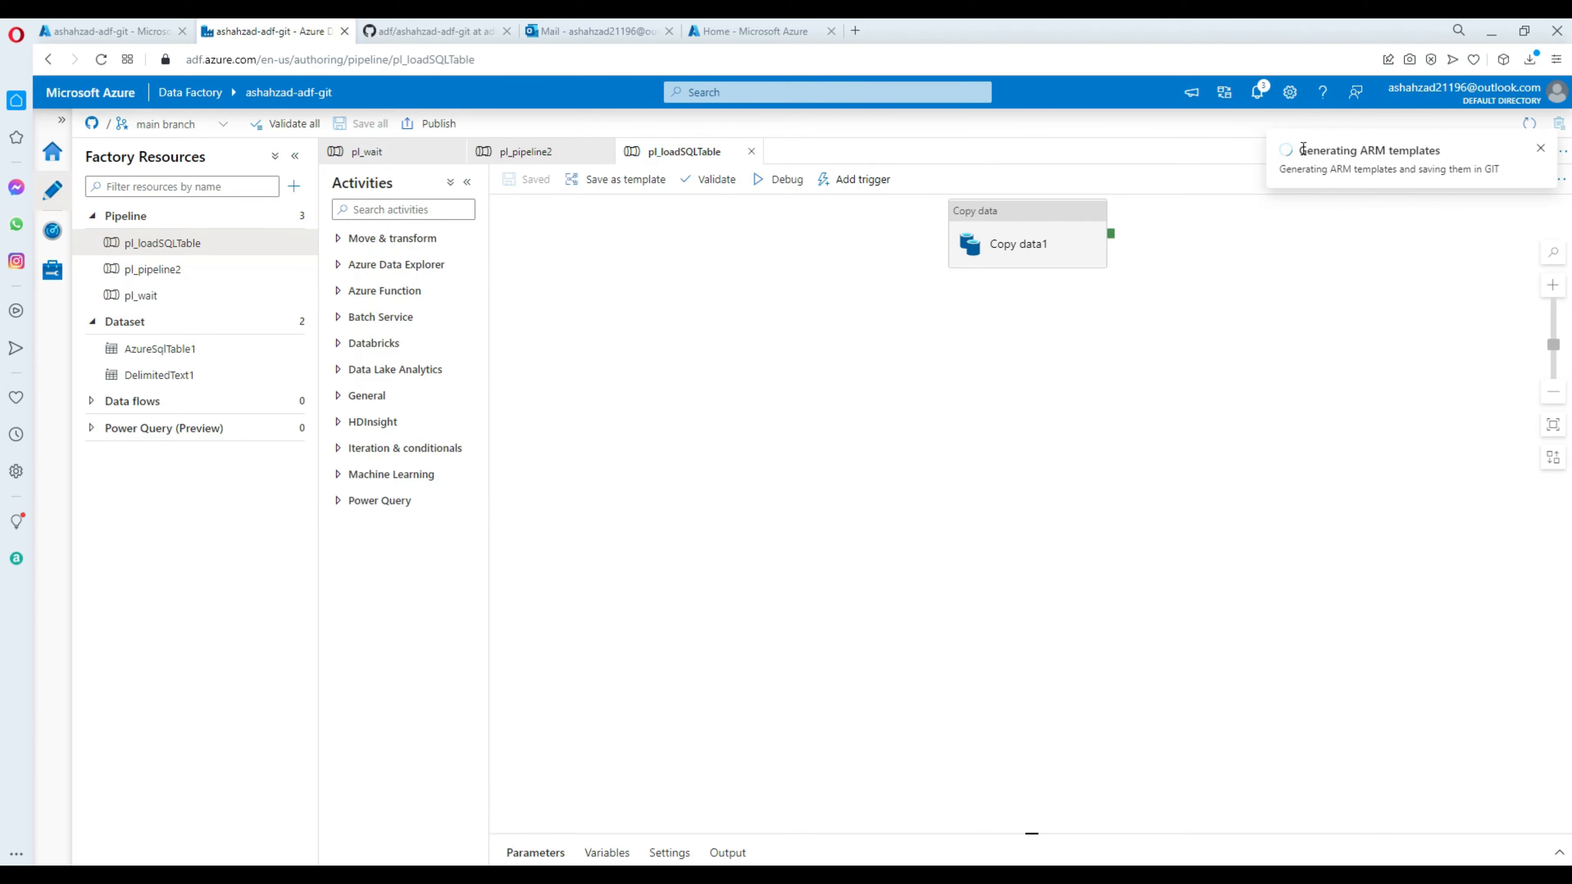
pyautogui.moveTo(1300, 150); pyautogui.dragTo(1445, 154)
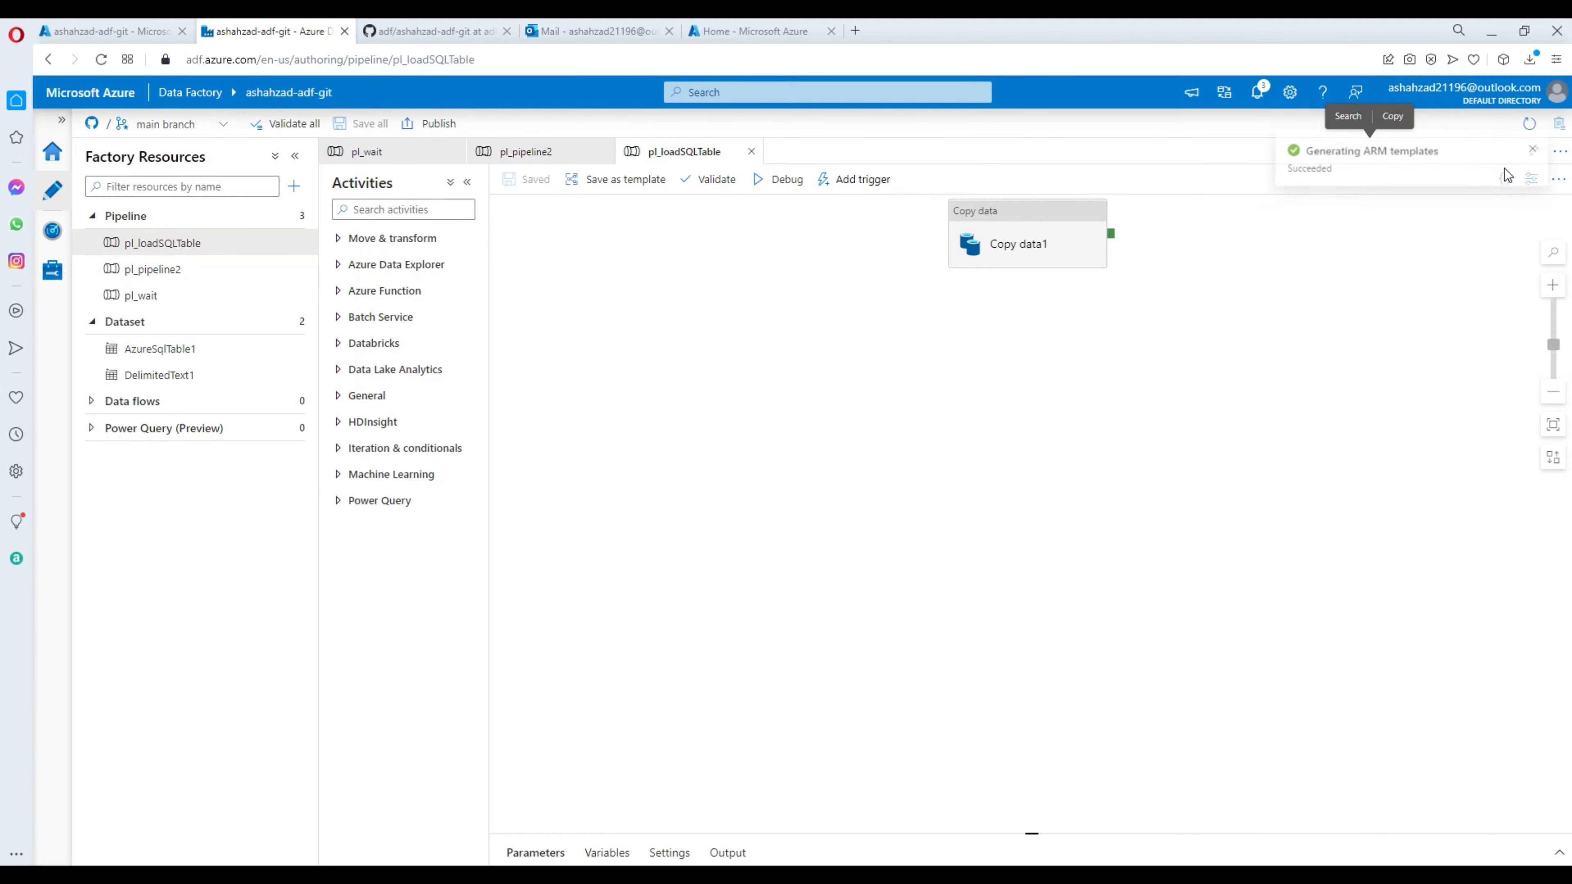
pyautogui.click(927, 363)
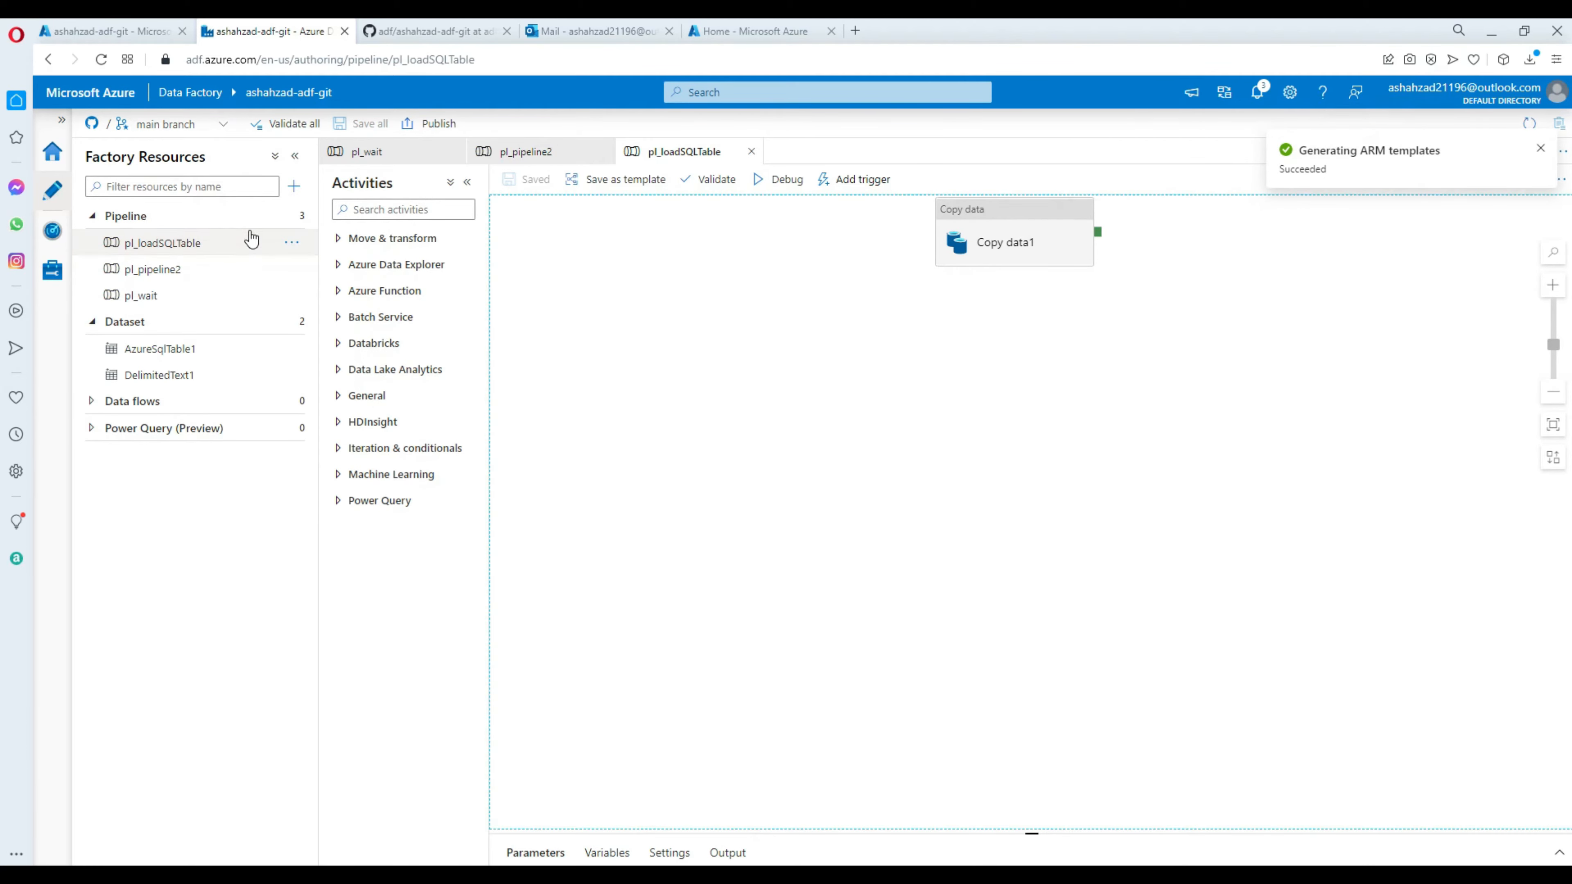
# Step: Switch the data factory to live mode and open the published pl_loadSQLTable pipeline
pyautogui.click(224, 127)
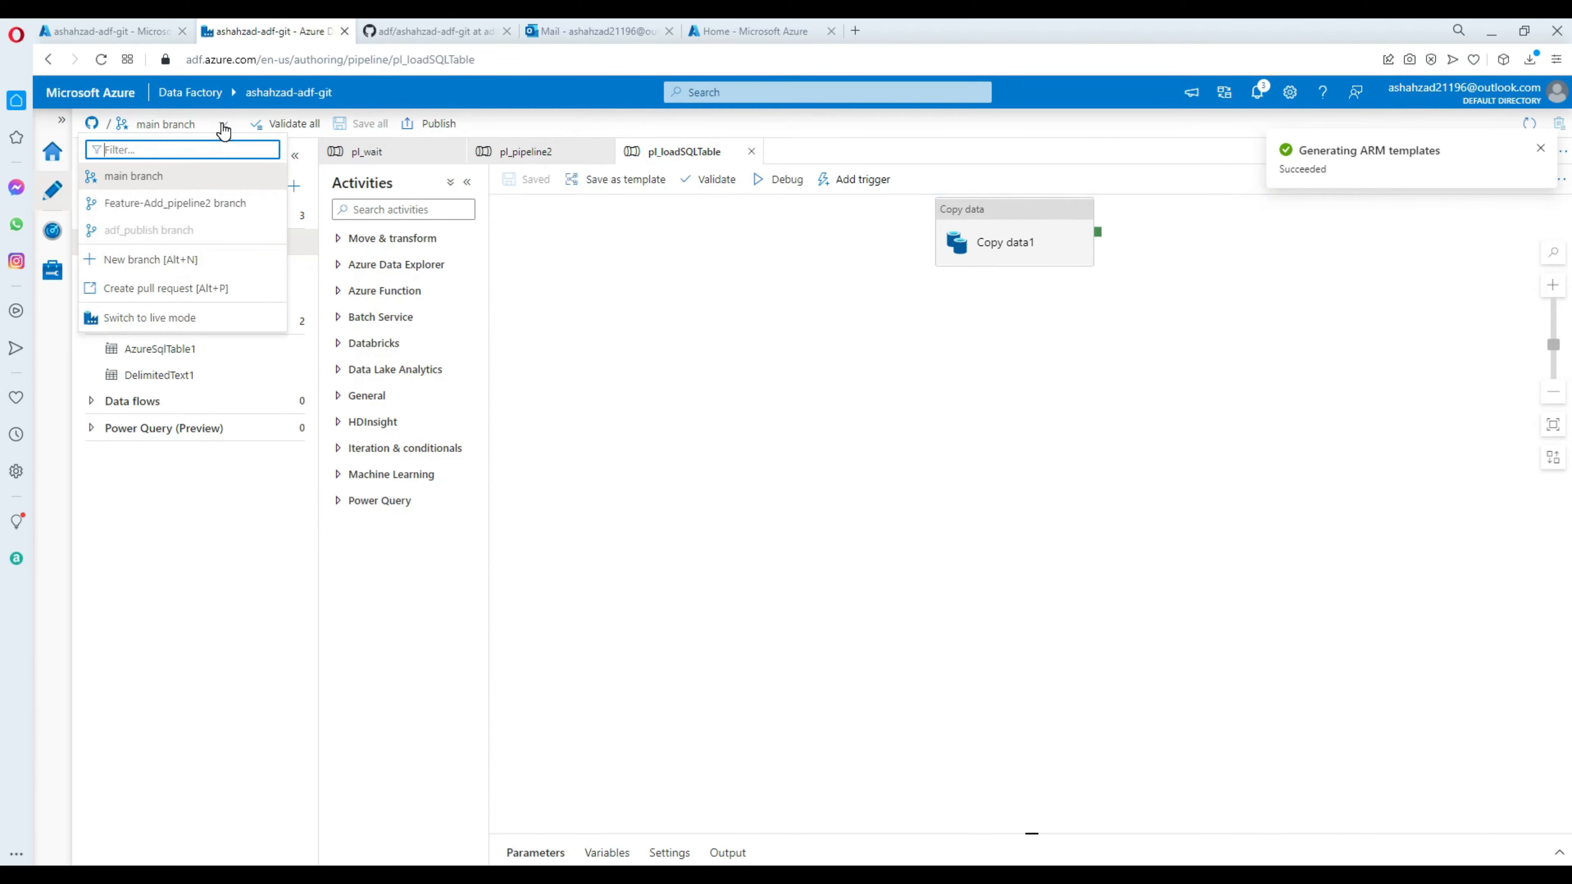
pyautogui.click(163, 323)
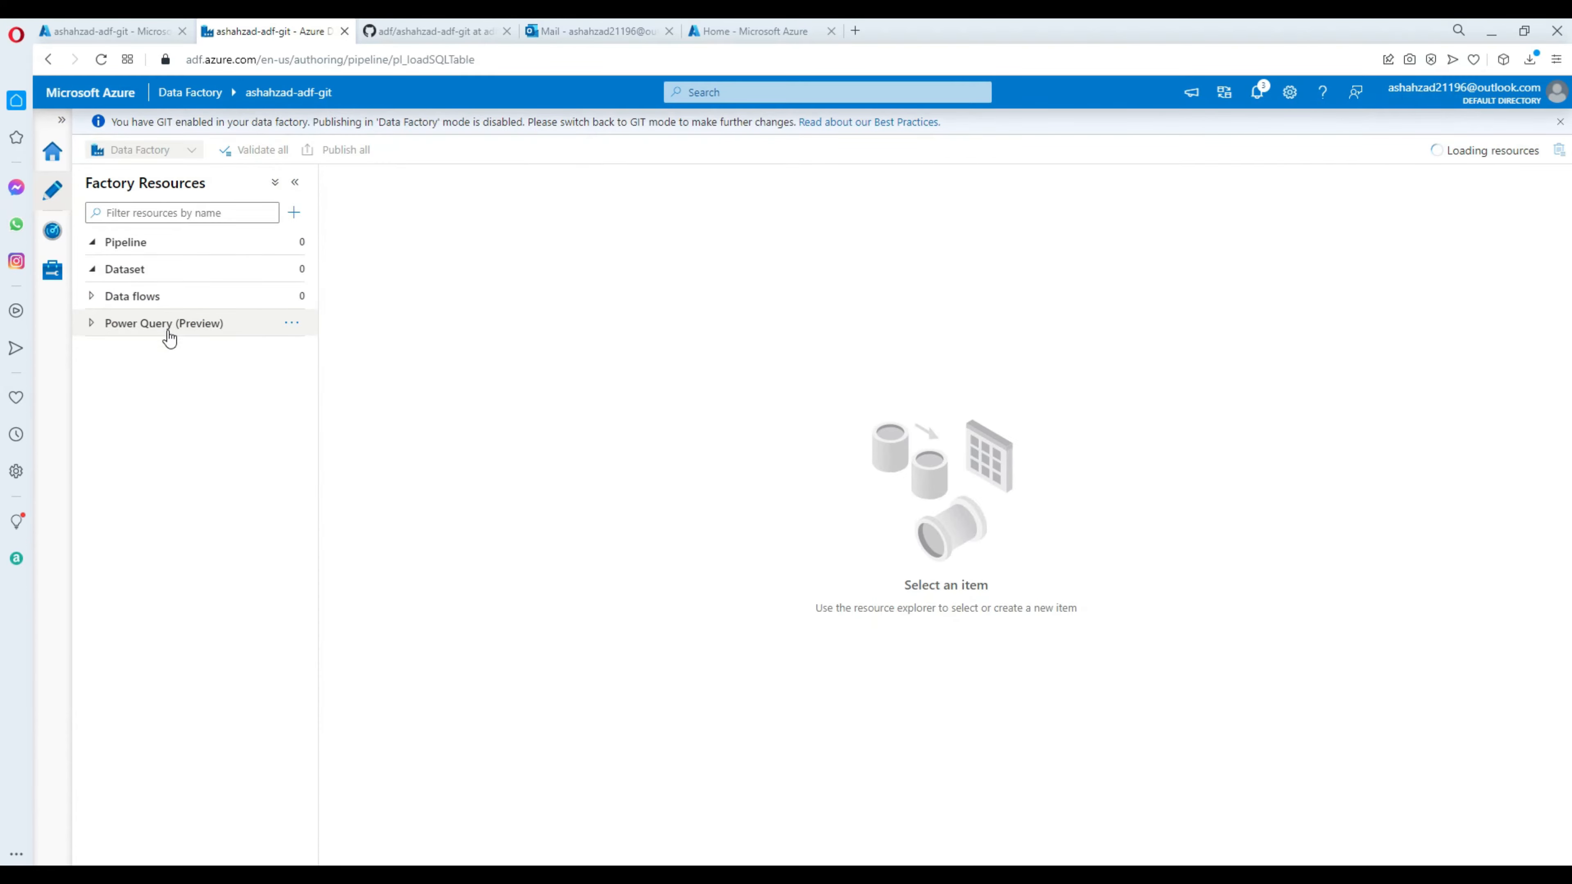
pyautogui.click(93, 242)
pyautogui.click(93, 242)
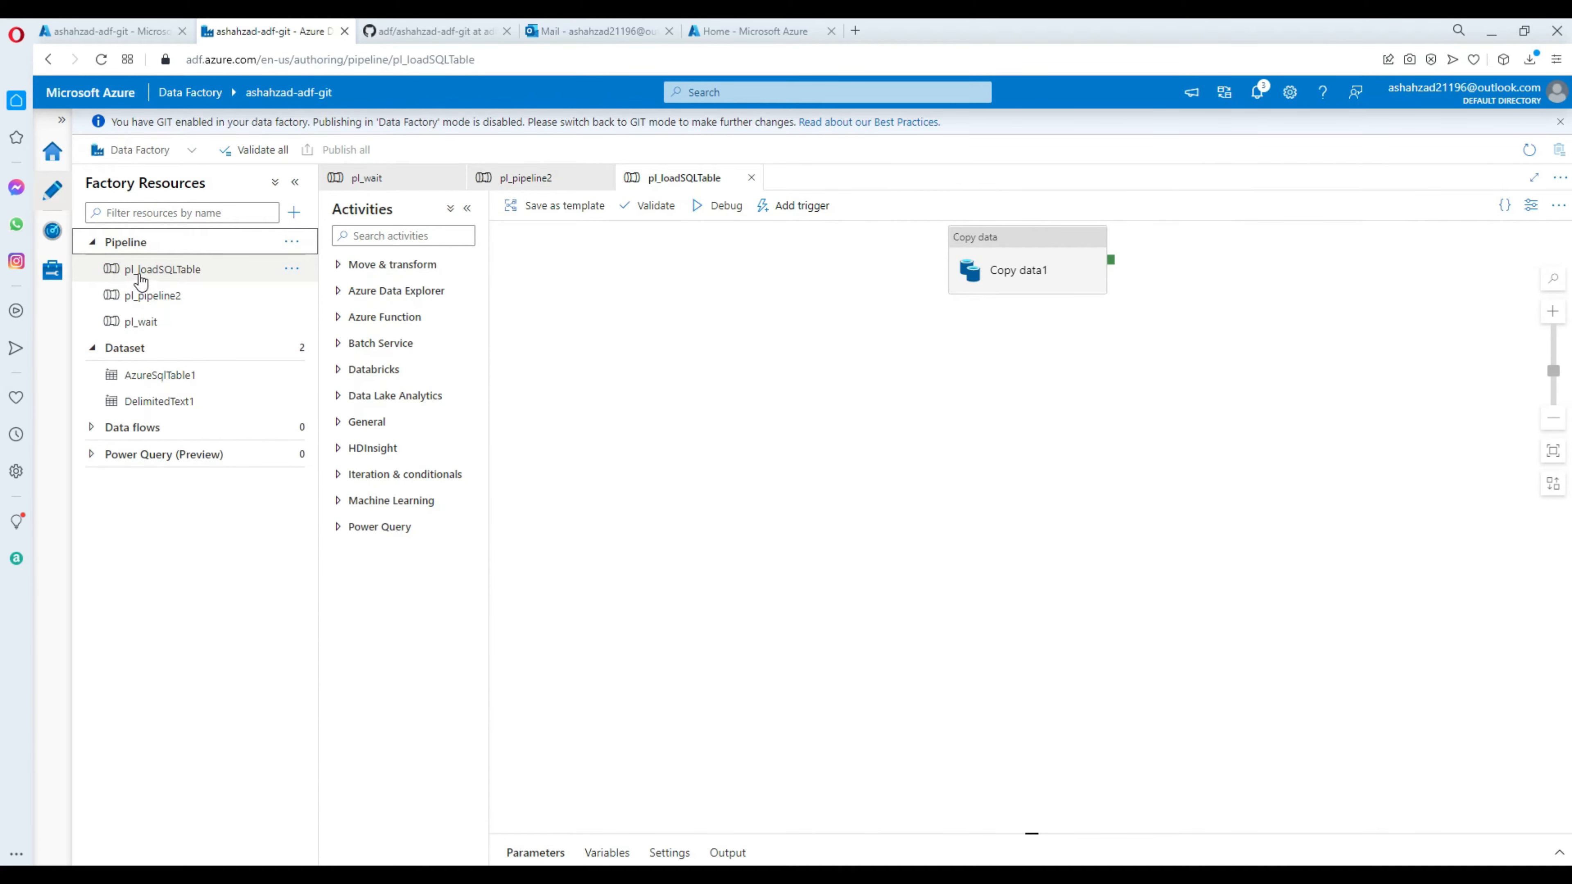
pyautogui.click(164, 304)
pyautogui.click(180, 270)
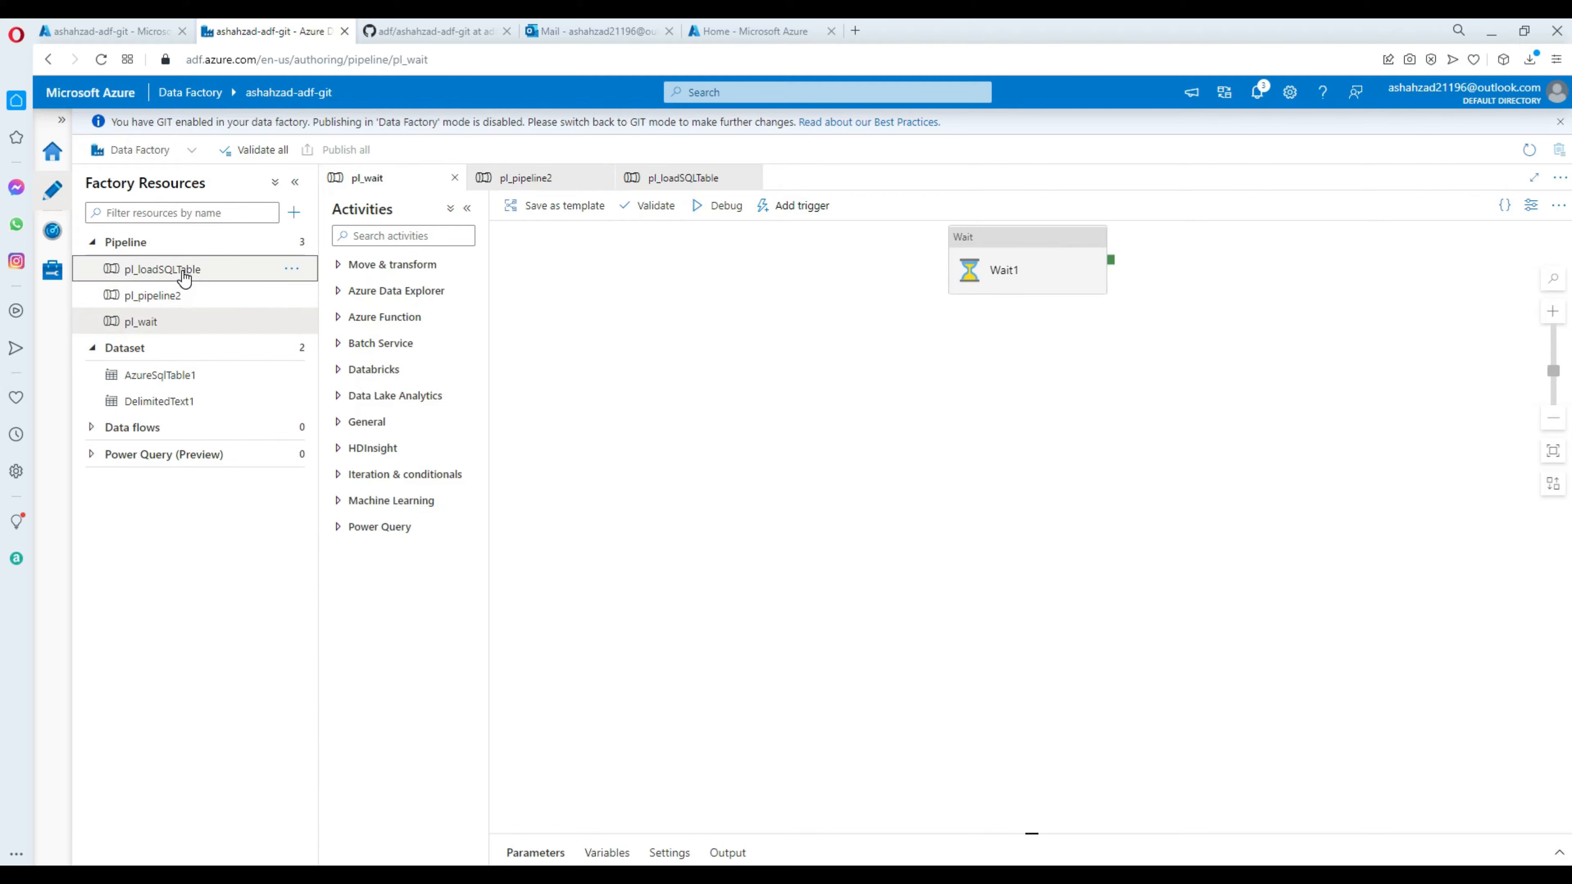
# Step: Run "Select * from dbo.emp" in SQL Server Management Studio, and debug pl_loadSQLTable in the data factory's live mode
pyautogui.click(973, 238)
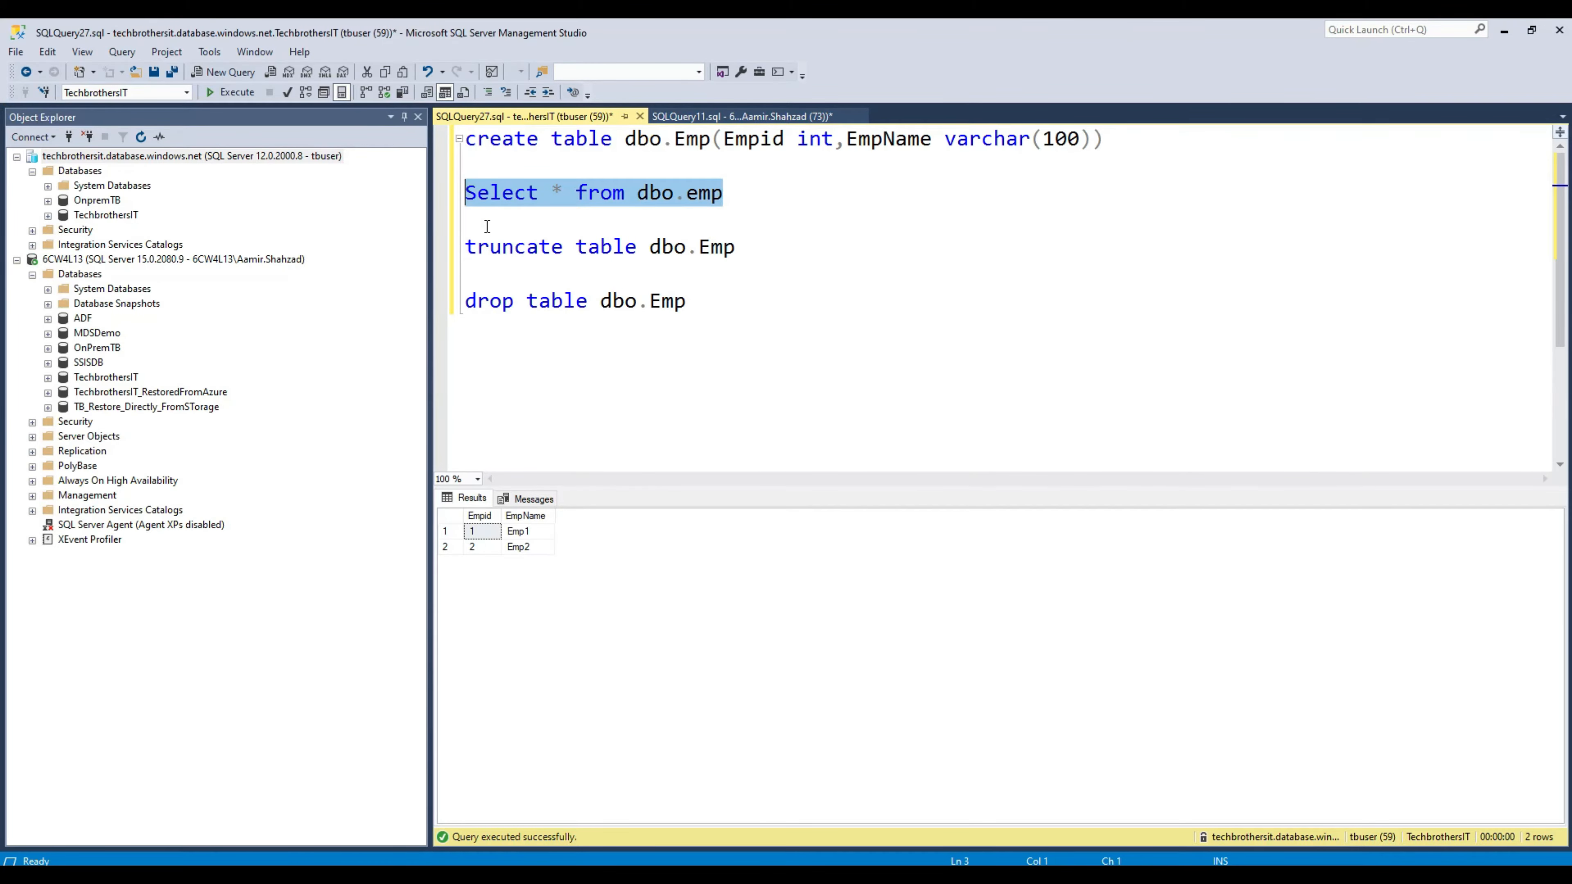
pyautogui.click(248, 92)
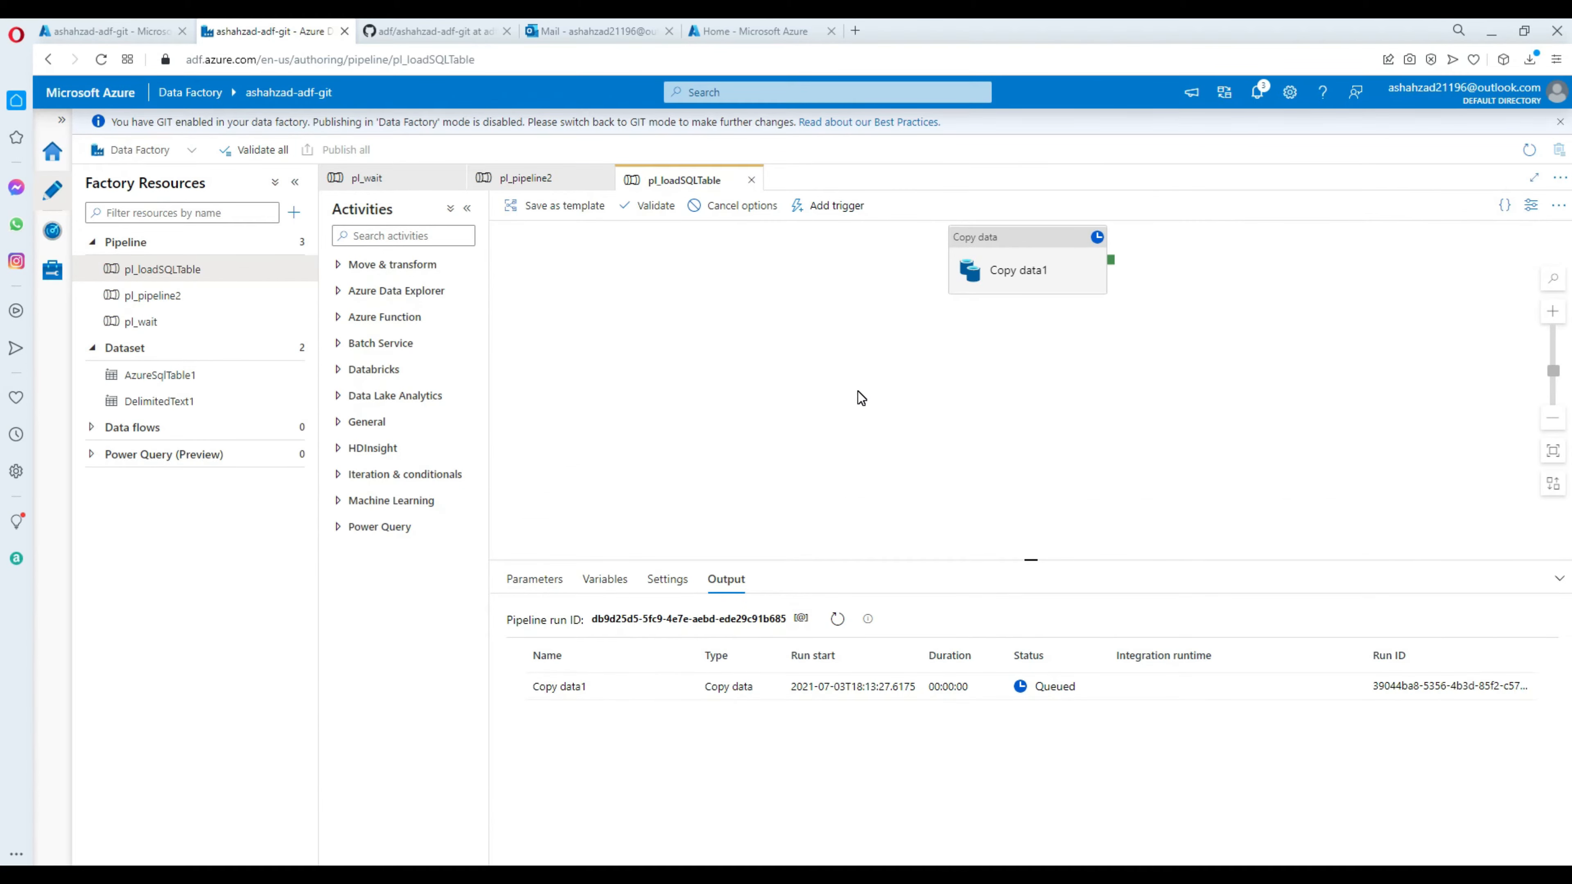
pyautogui.click(861, 398)
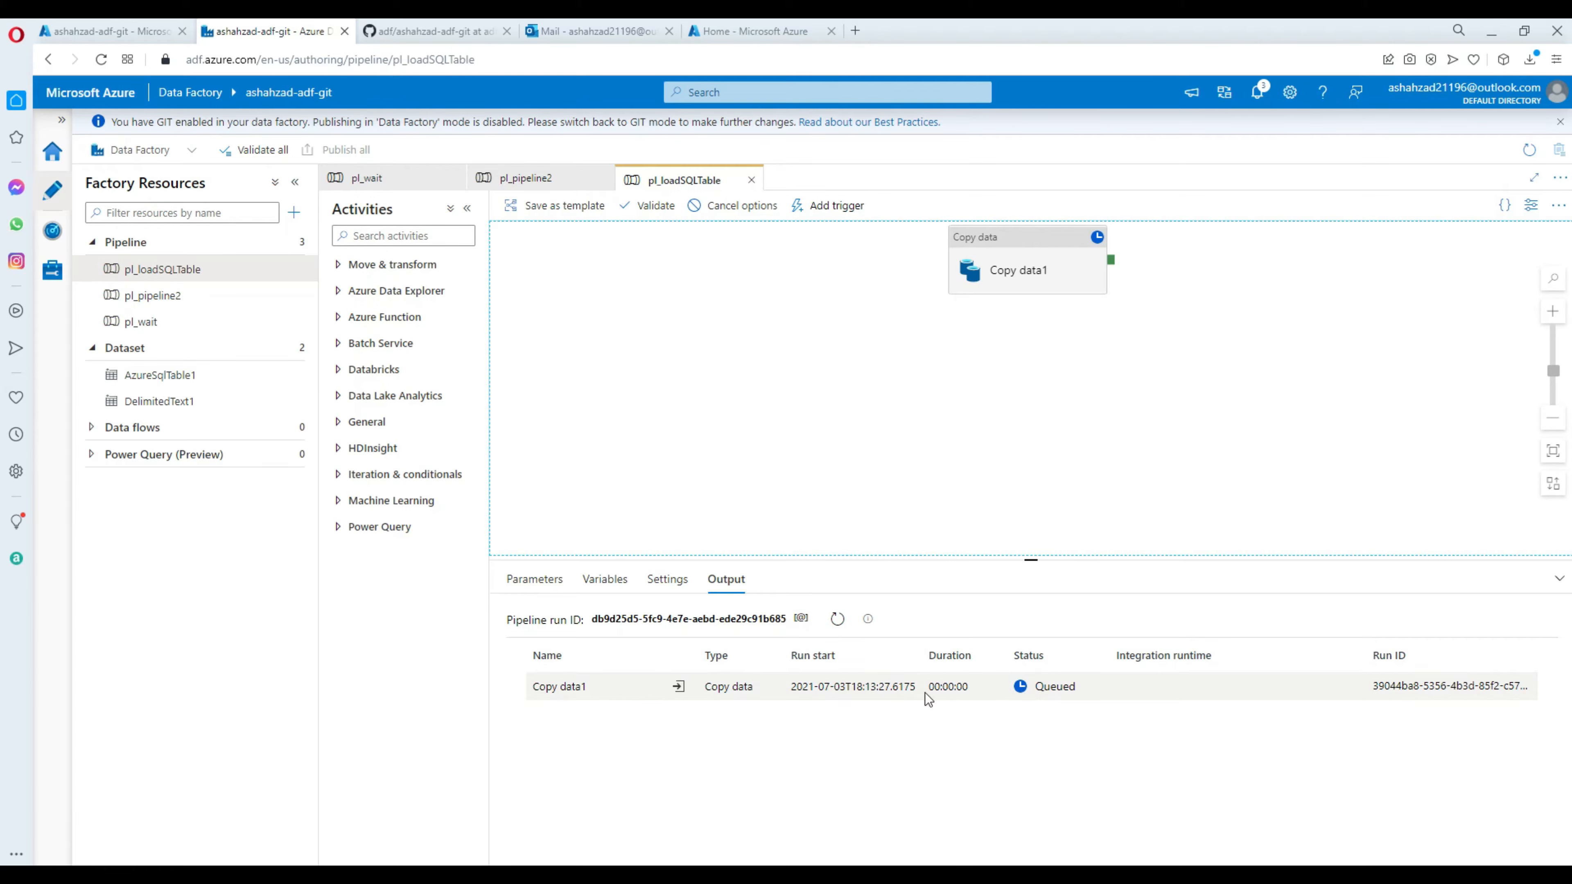
# Step: Review the input JSON of the Copy data1 activity run and close it
pyautogui.click(678, 687)
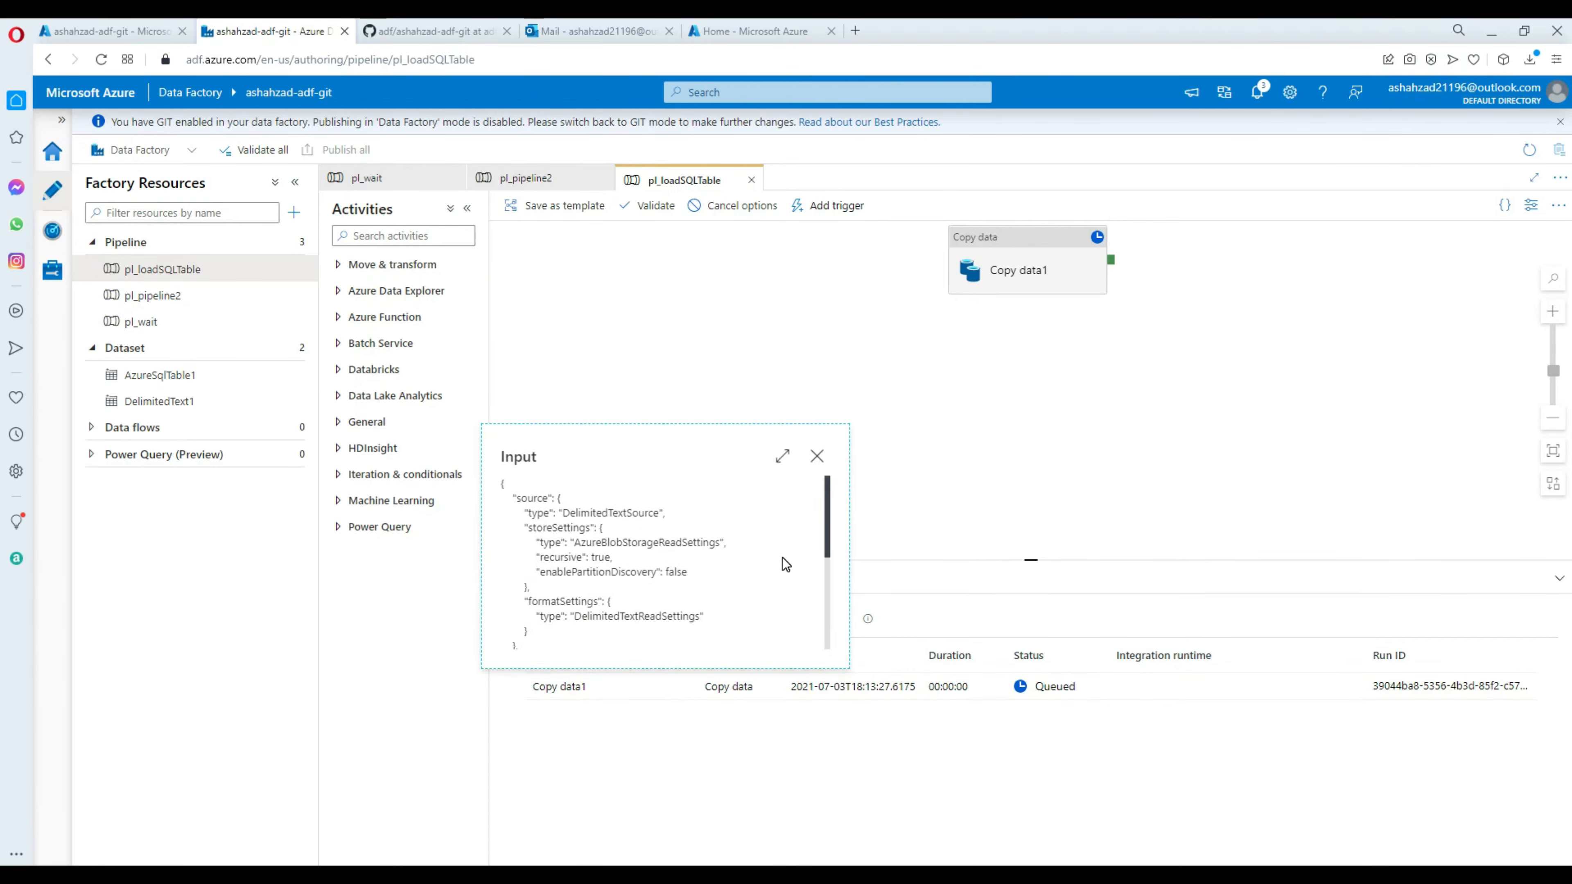
pyautogui.scroll(-10, 785, 563)
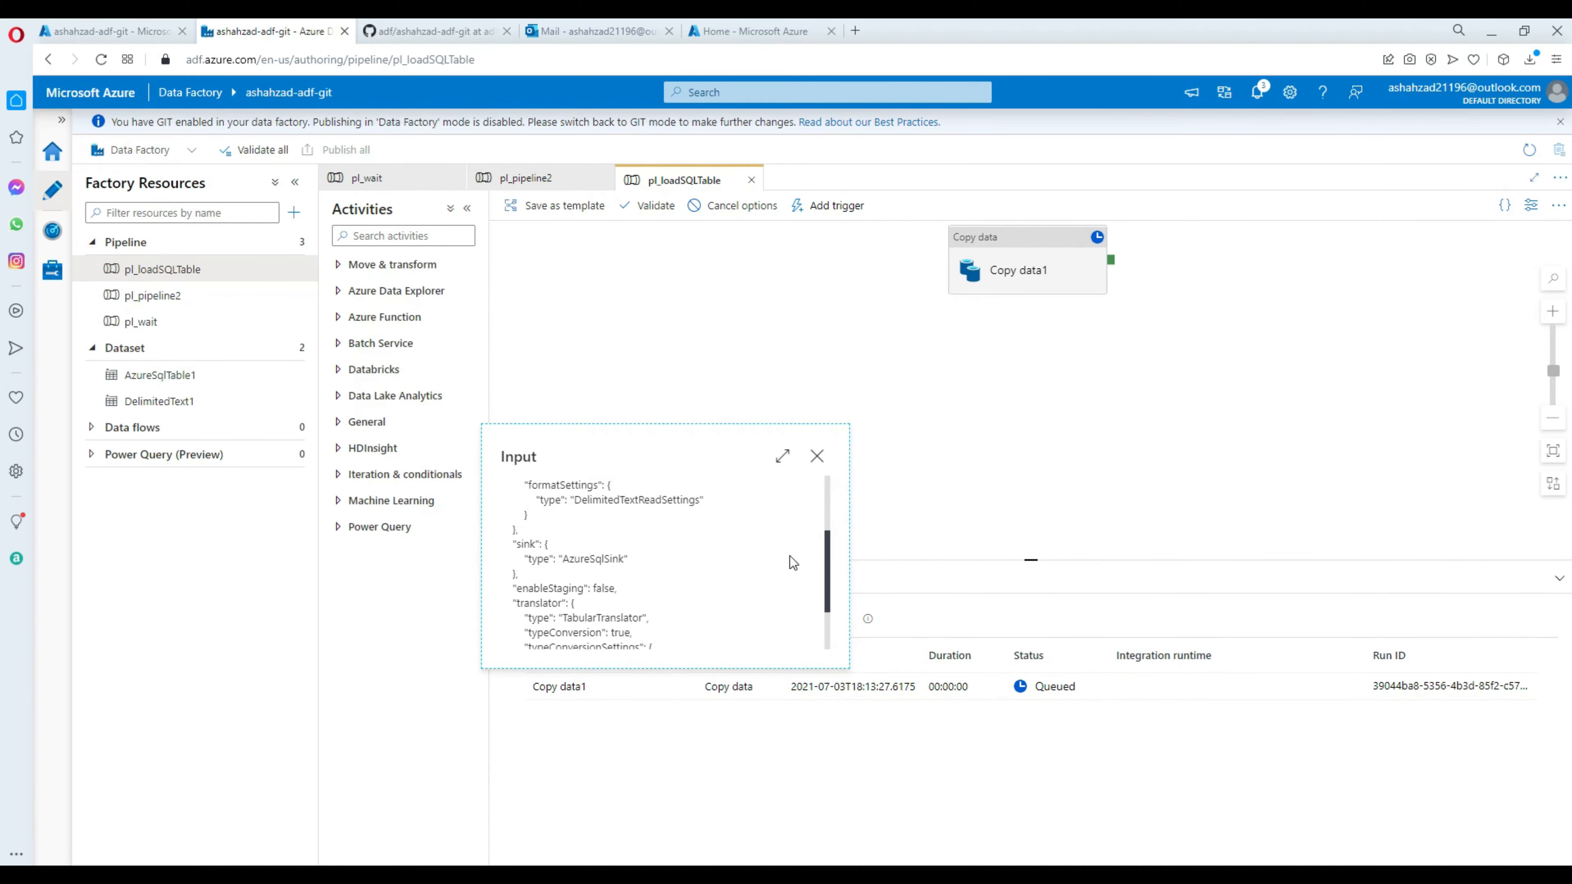
pyautogui.click(817, 457)
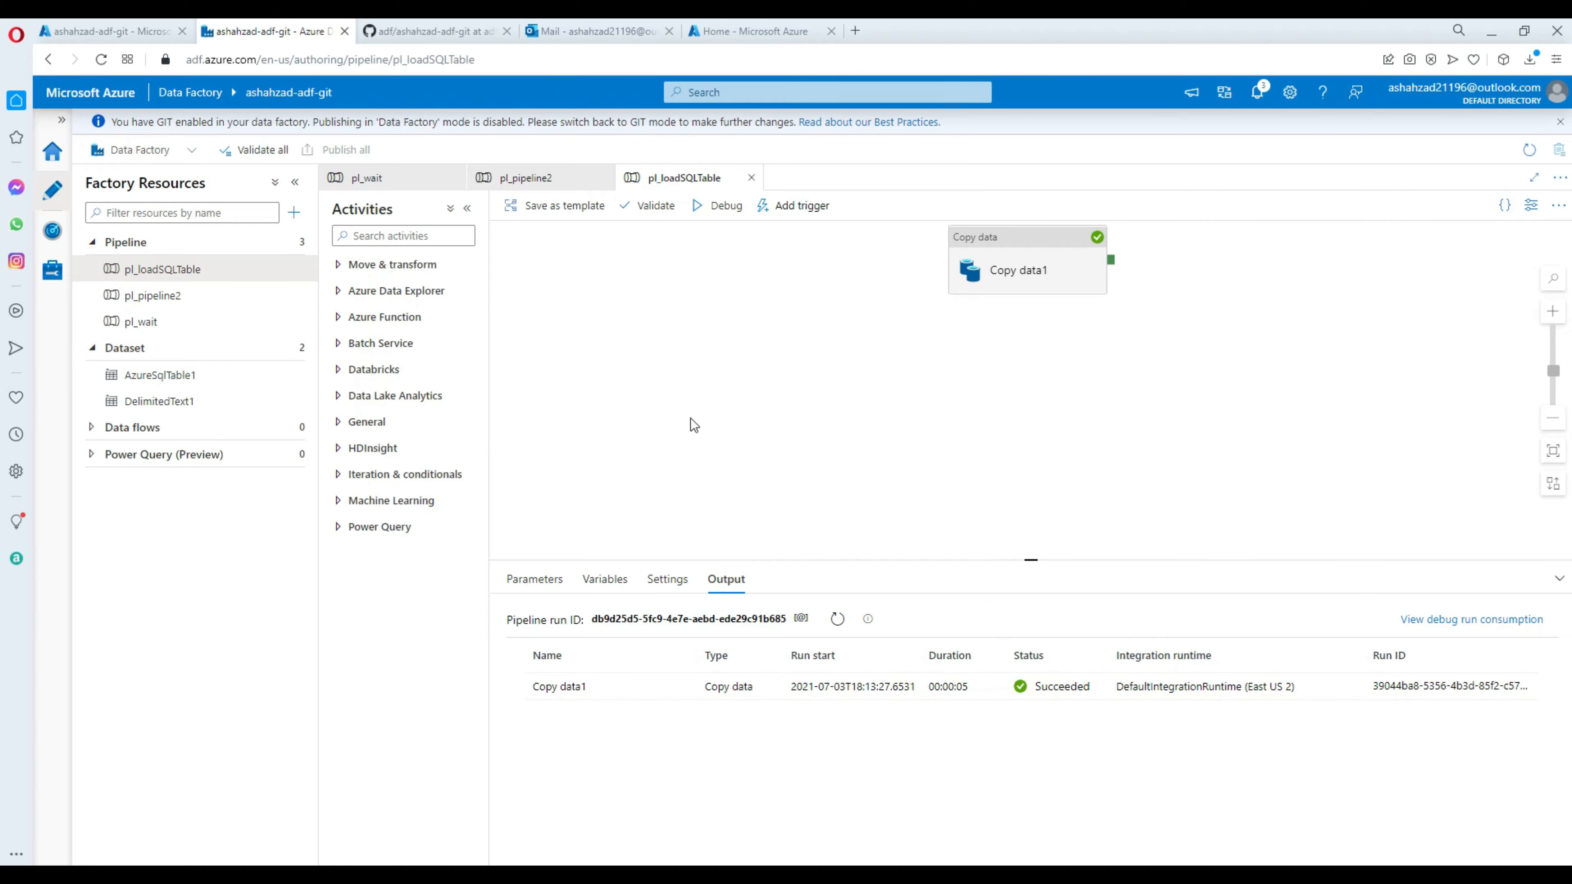
# Step: Rerun "Select * from dbo.emp" in SQL Server Management Studio to check the newly loaded rows, and return to the data factory
pyautogui.click(737, 387)
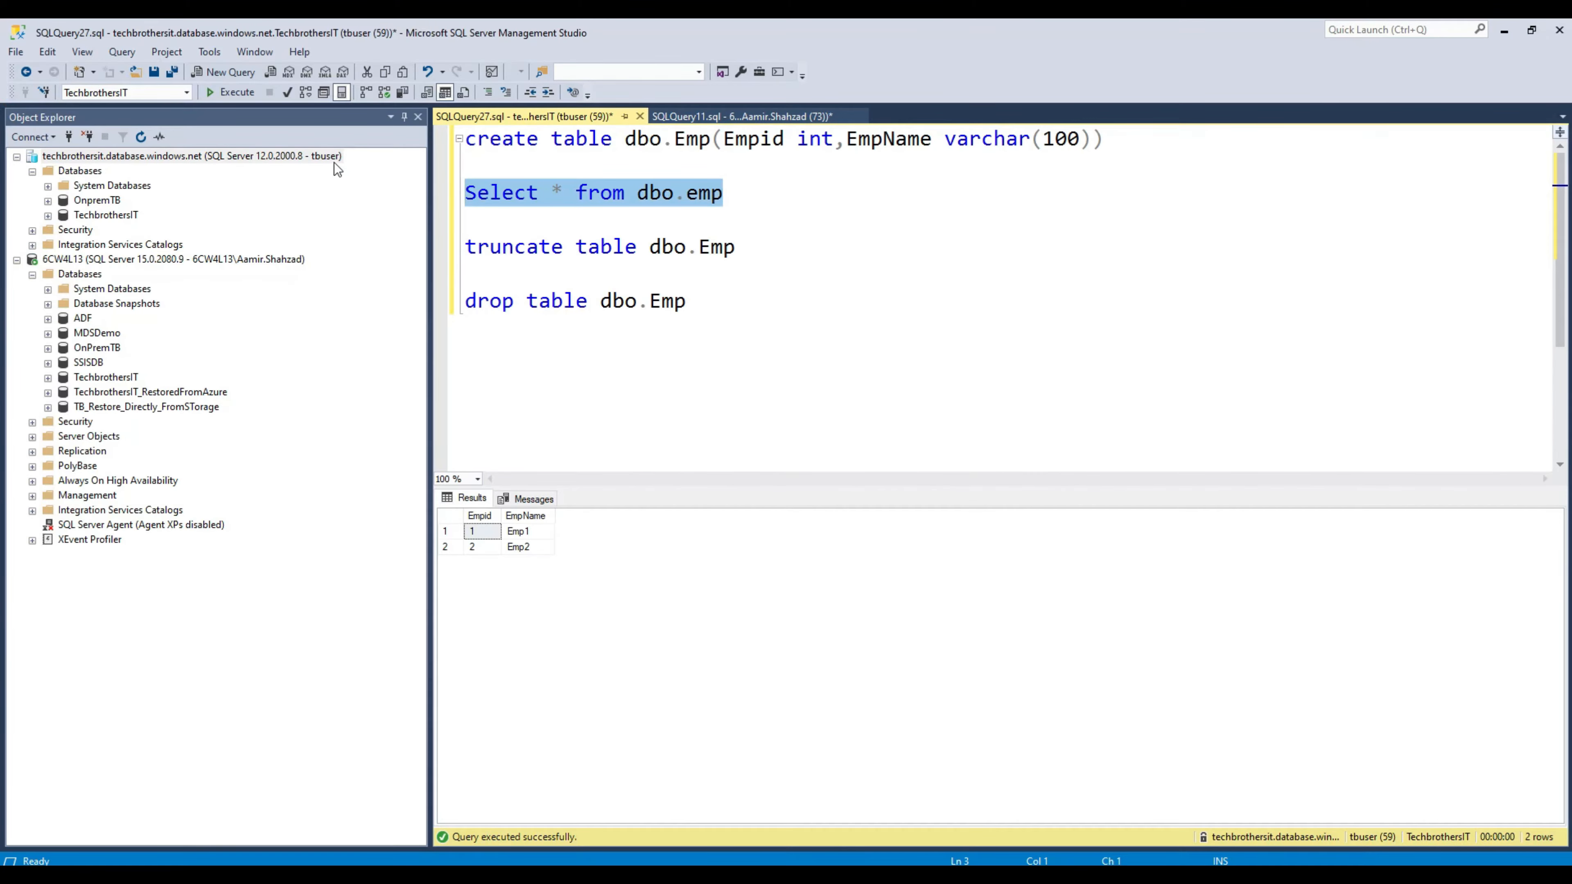
pyautogui.click(245, 94)
pyautogui.moveTo(486, 562); pyautogui.dragTo(550, 593)
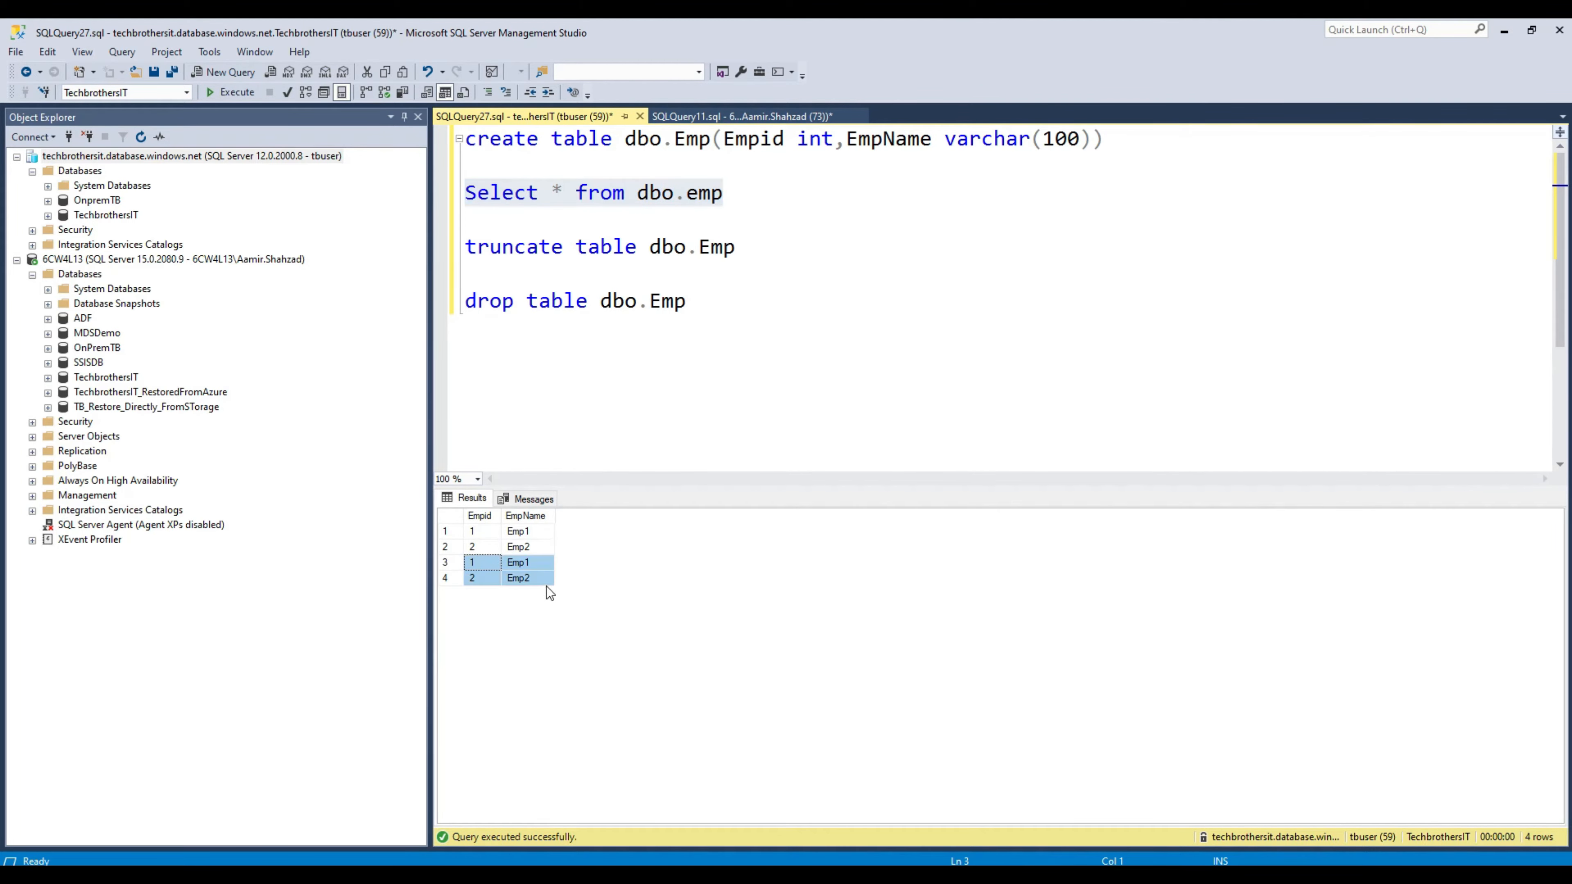
pyautogui.click(1504, 30)
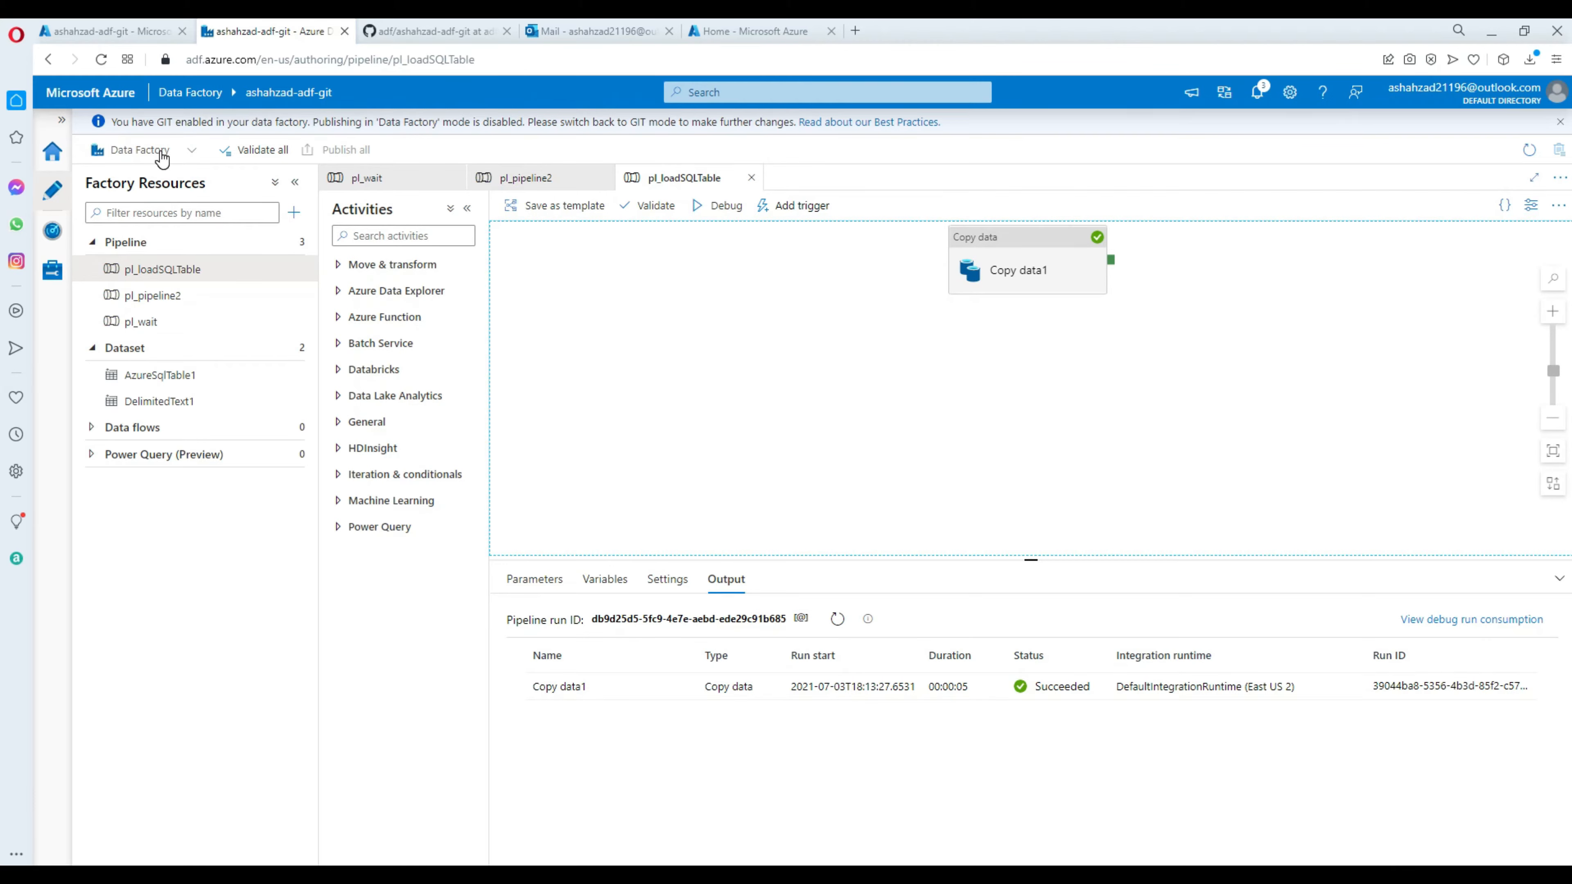
# Step: Switch to the GitHub repository, reload the adf_publish branch, and check its most recent push
pyautogui.click(426, 38)
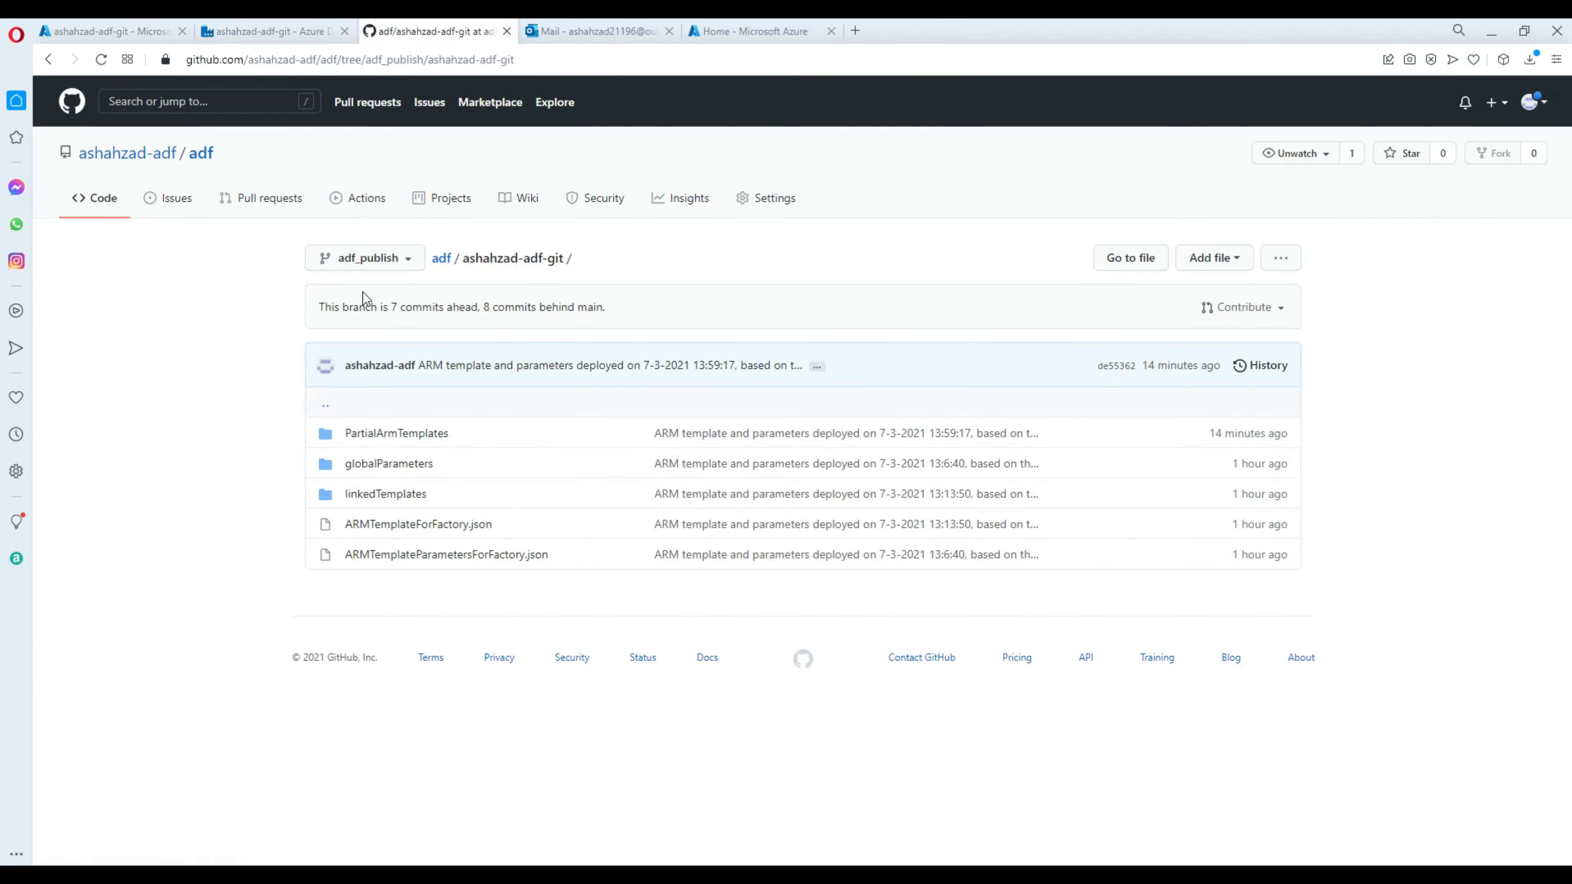
pyautogui.click(406, 265)
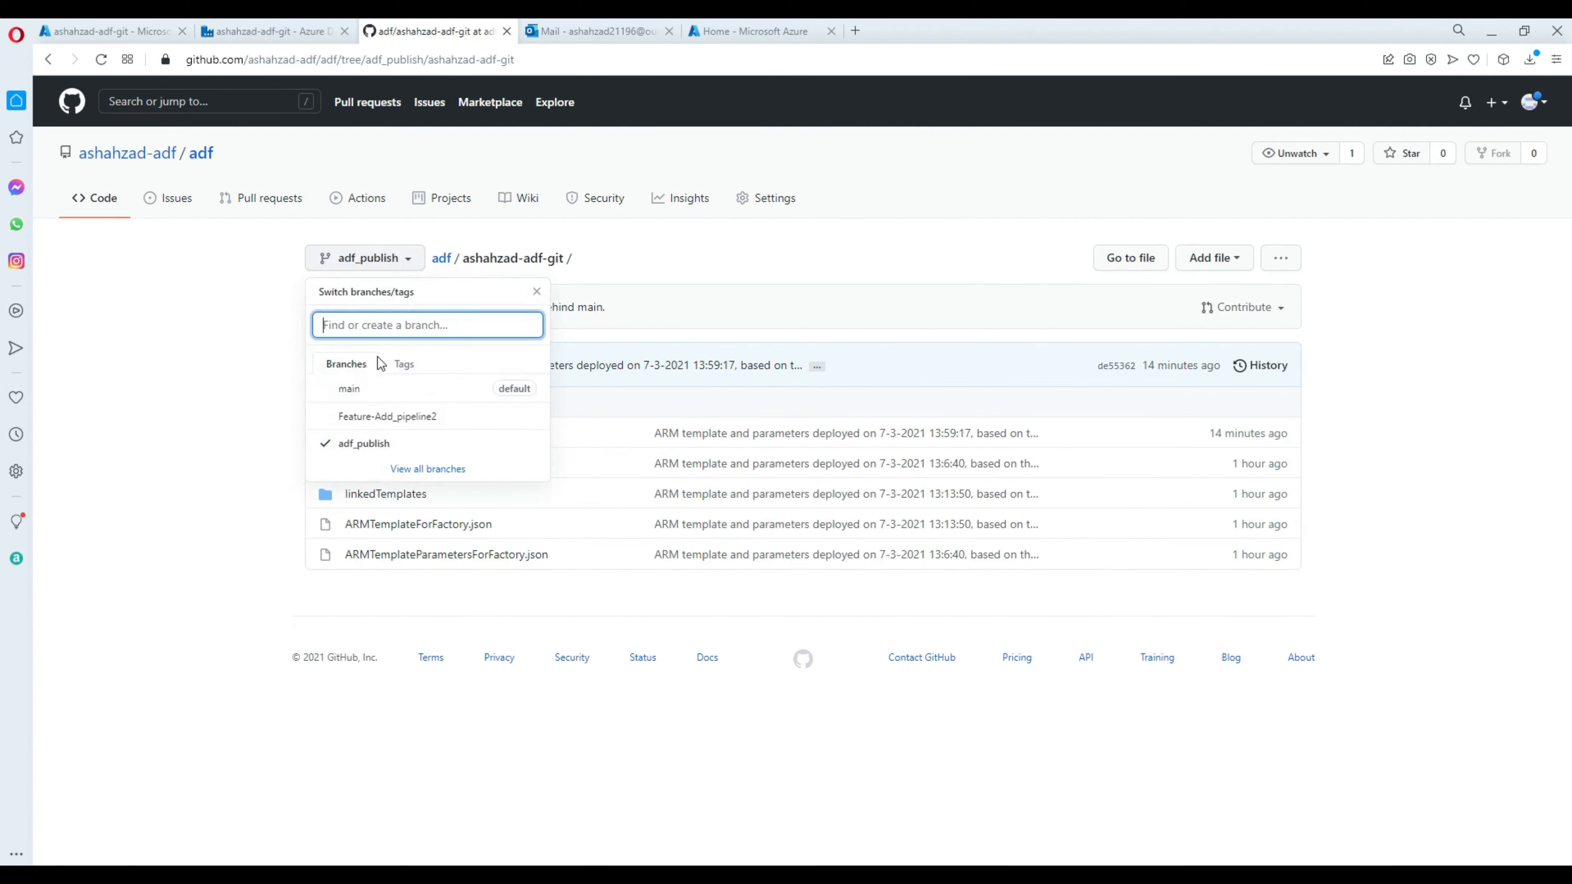
pyautogui.click(360, 447)
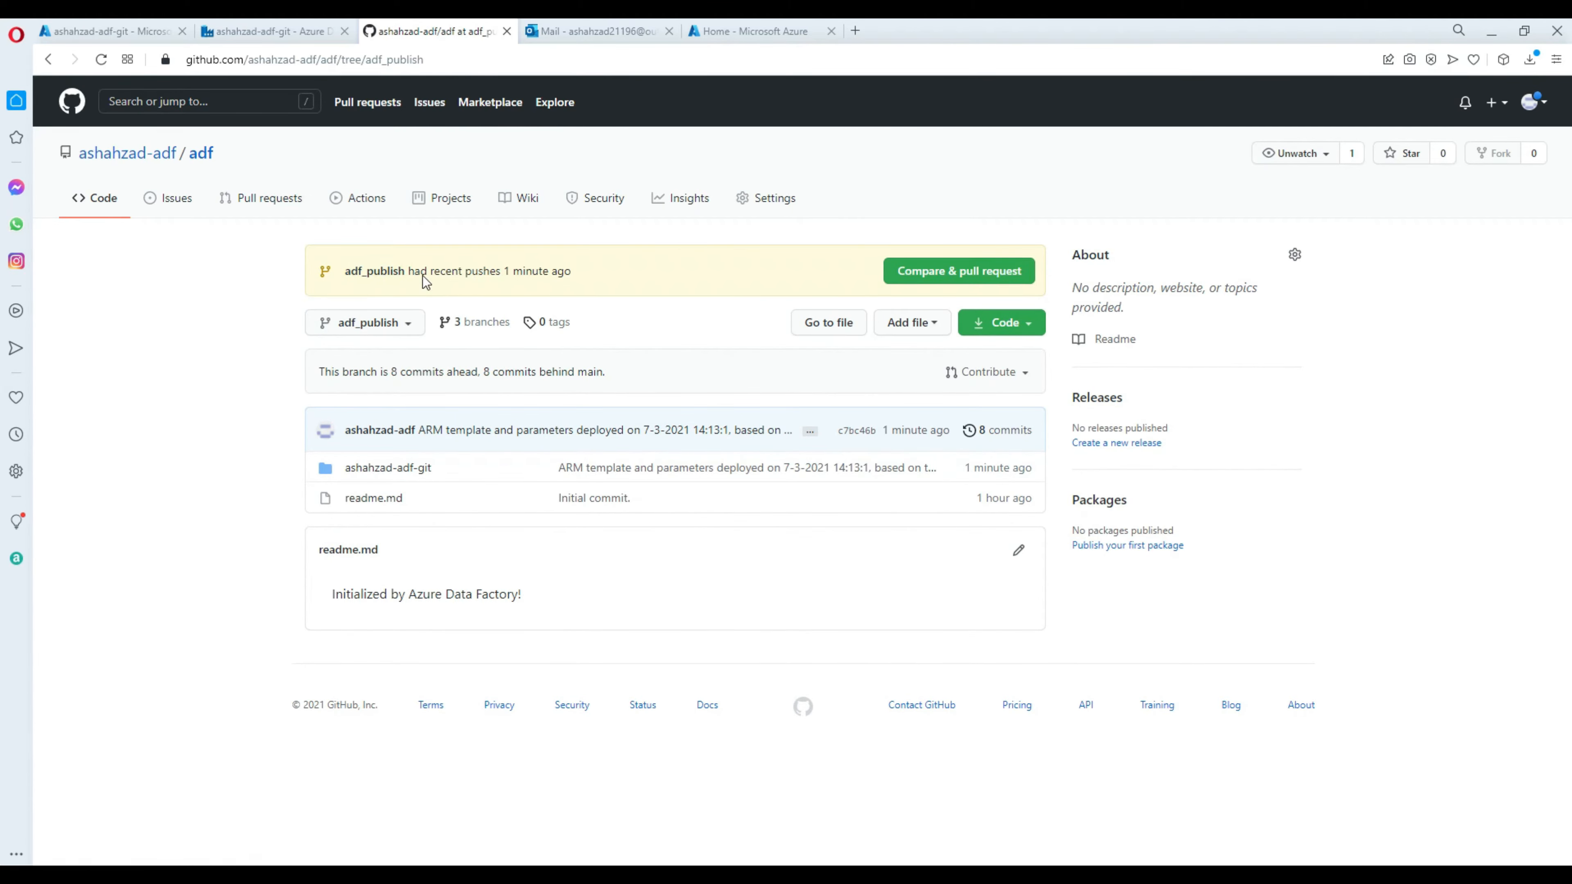
pyautogui.moveTo(409, 271); pyautogui.dragTo(575, 279)
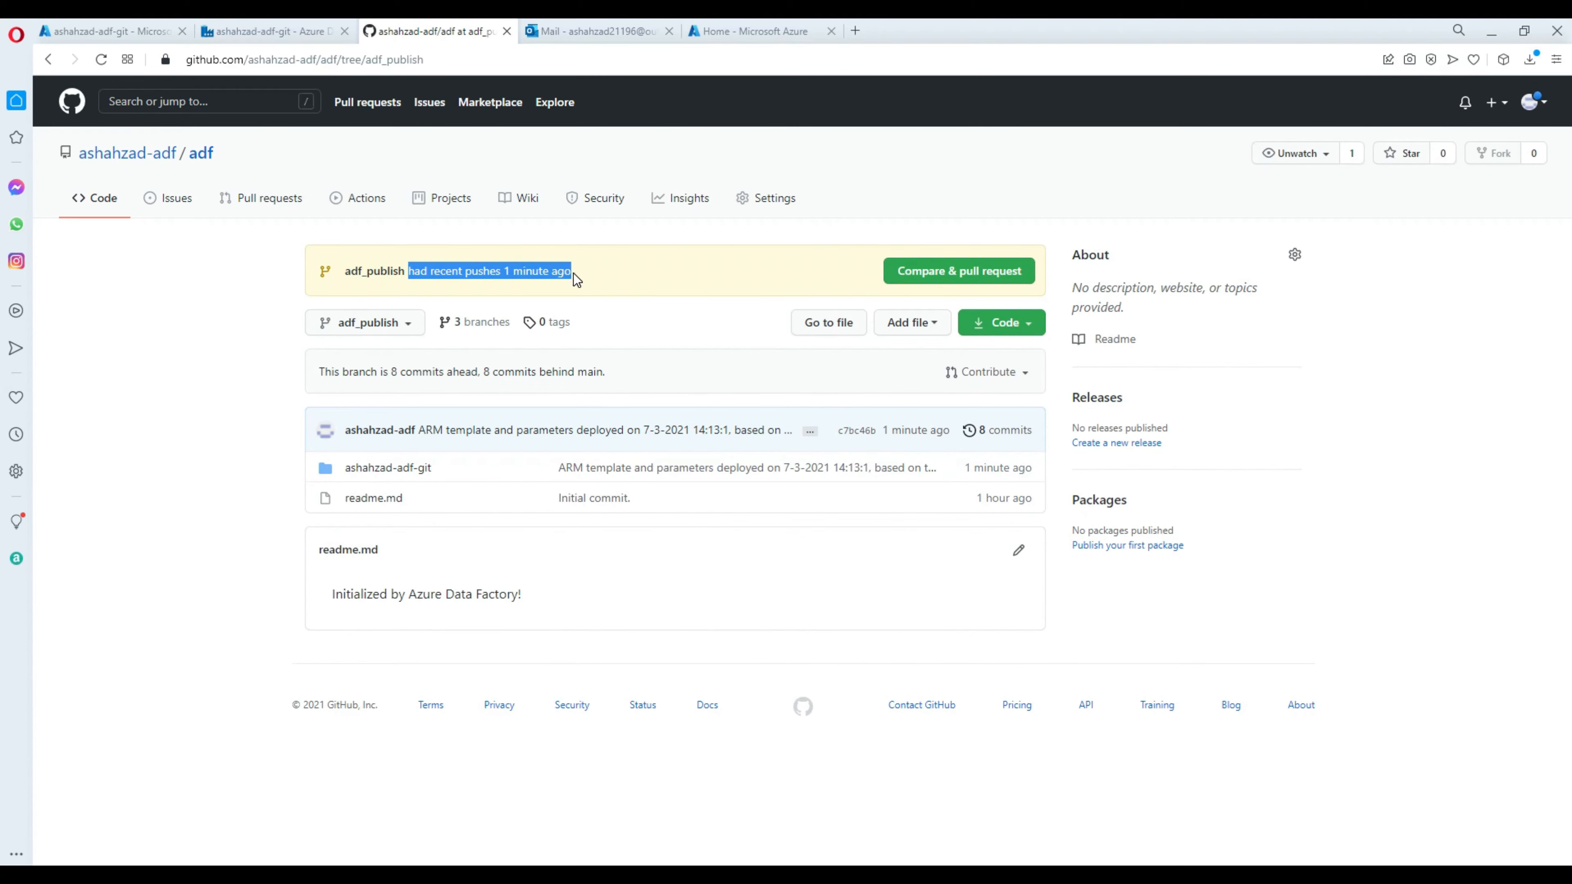
# Step: Open ARMTemplateForFactory.json from the data factory's folder in the adf_publish branch and examine its pipeline, dataset and linked service definitions
pyautogui.click(512, 275)
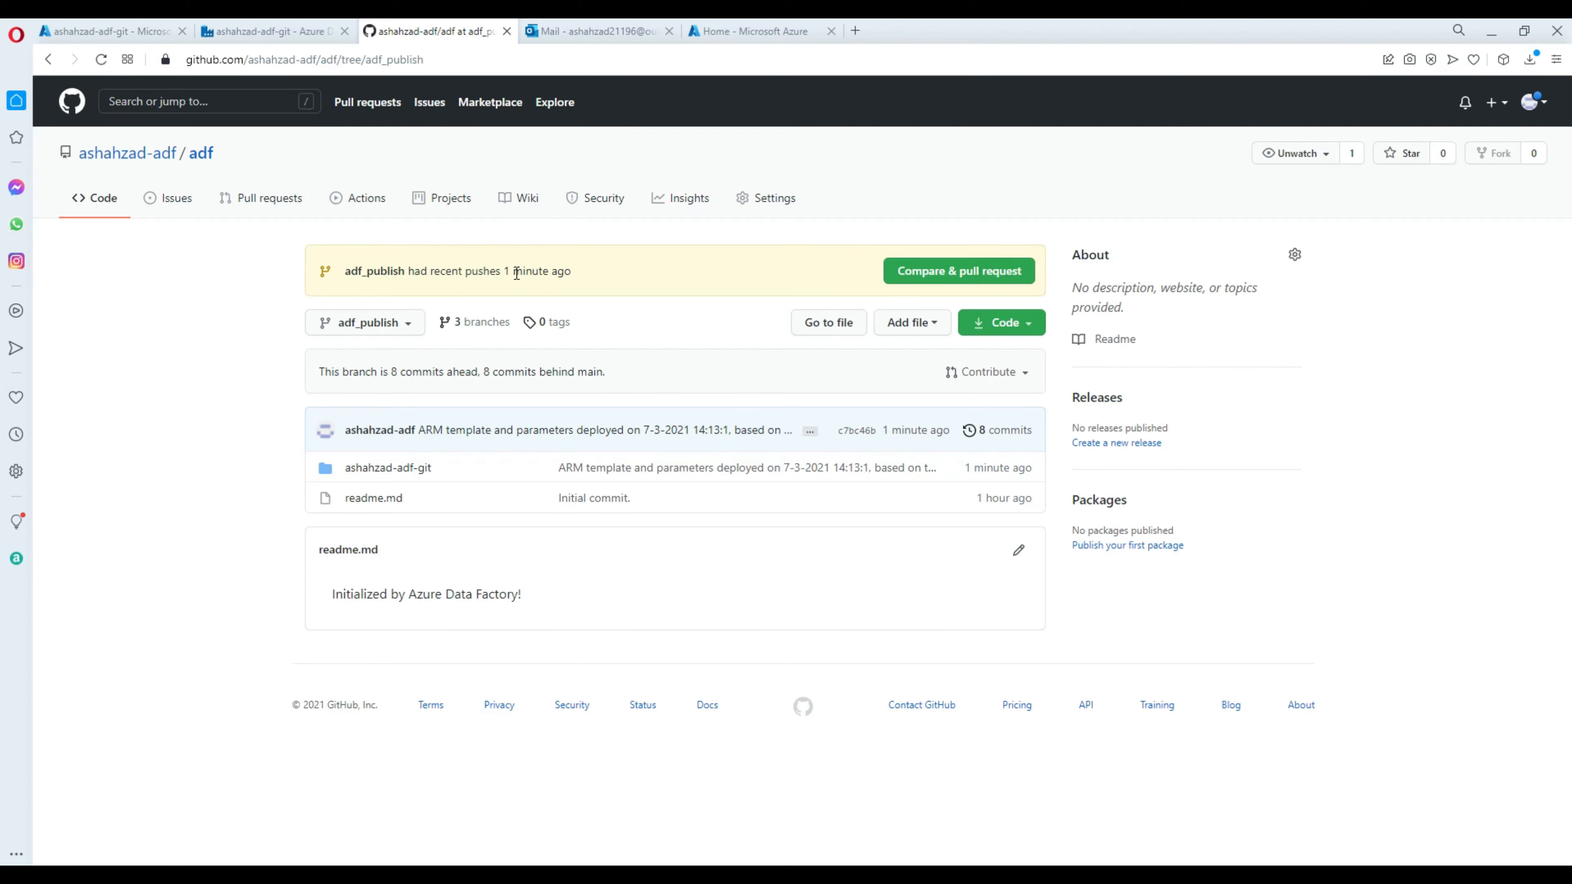
pyautogui.click(374, 272)
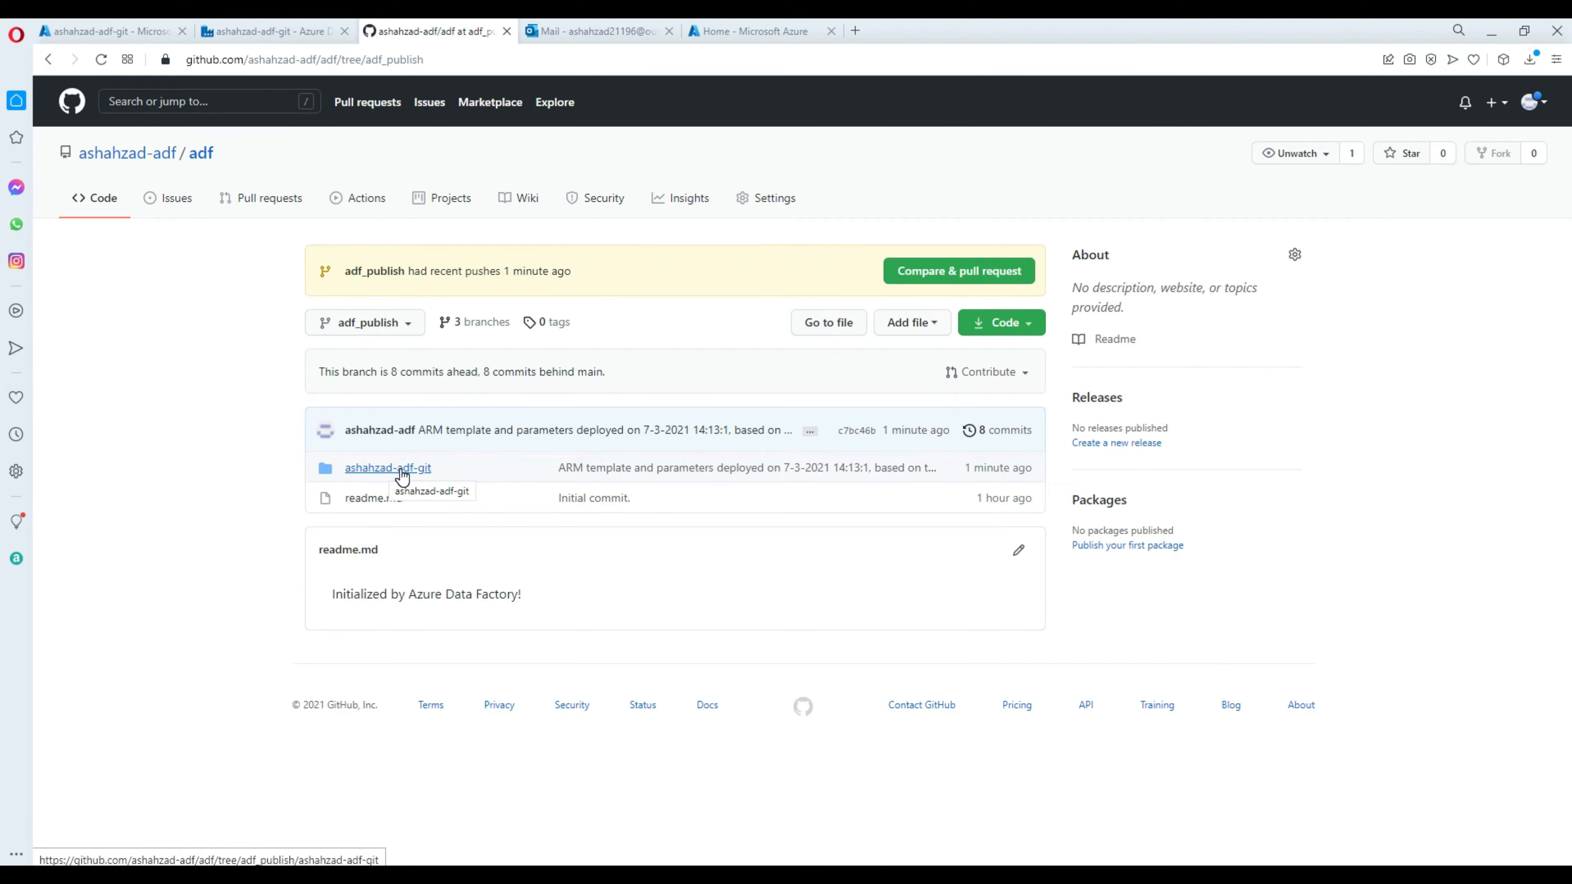
pyautogui.click(385, 471)
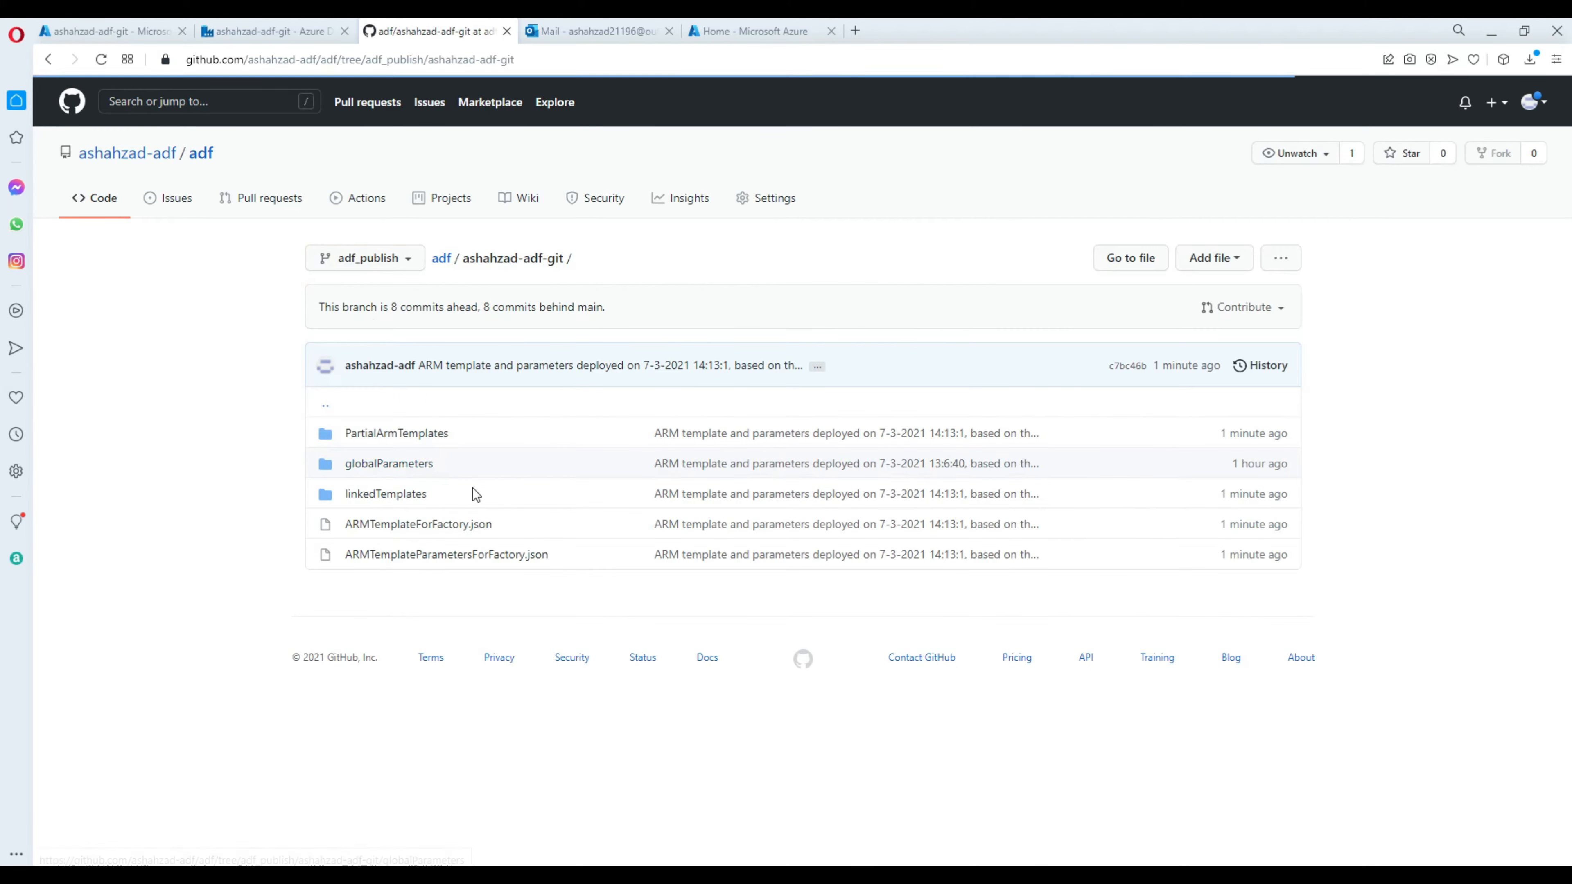
pyautogui.click(431, 526)
pyautogui.scroll(-15, 887, 682)
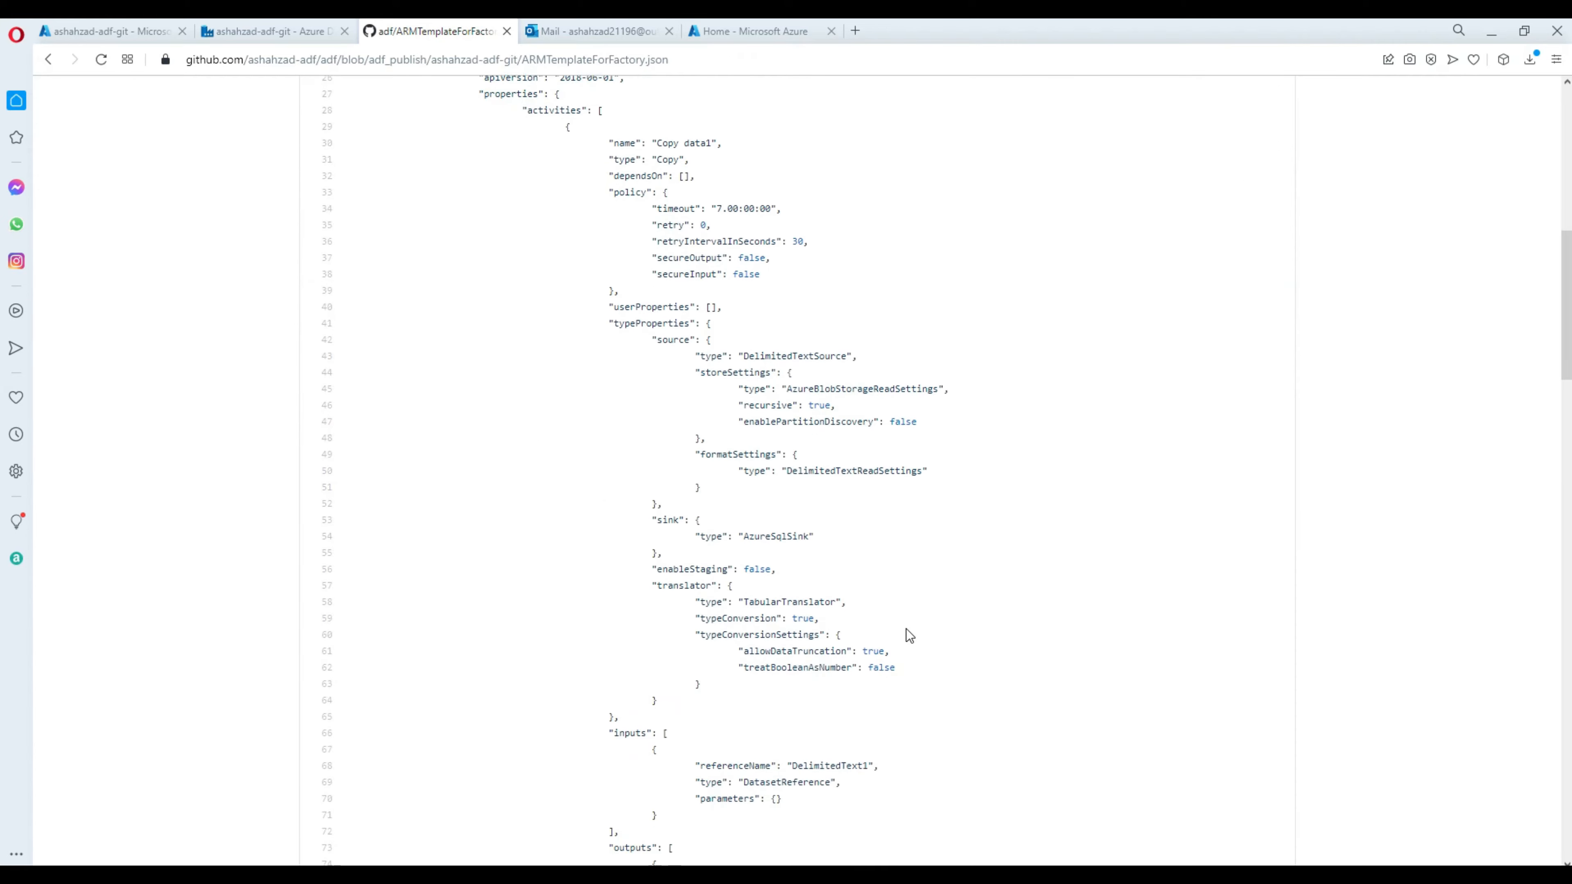
pyautogui.scroll(-10, 907, 622)
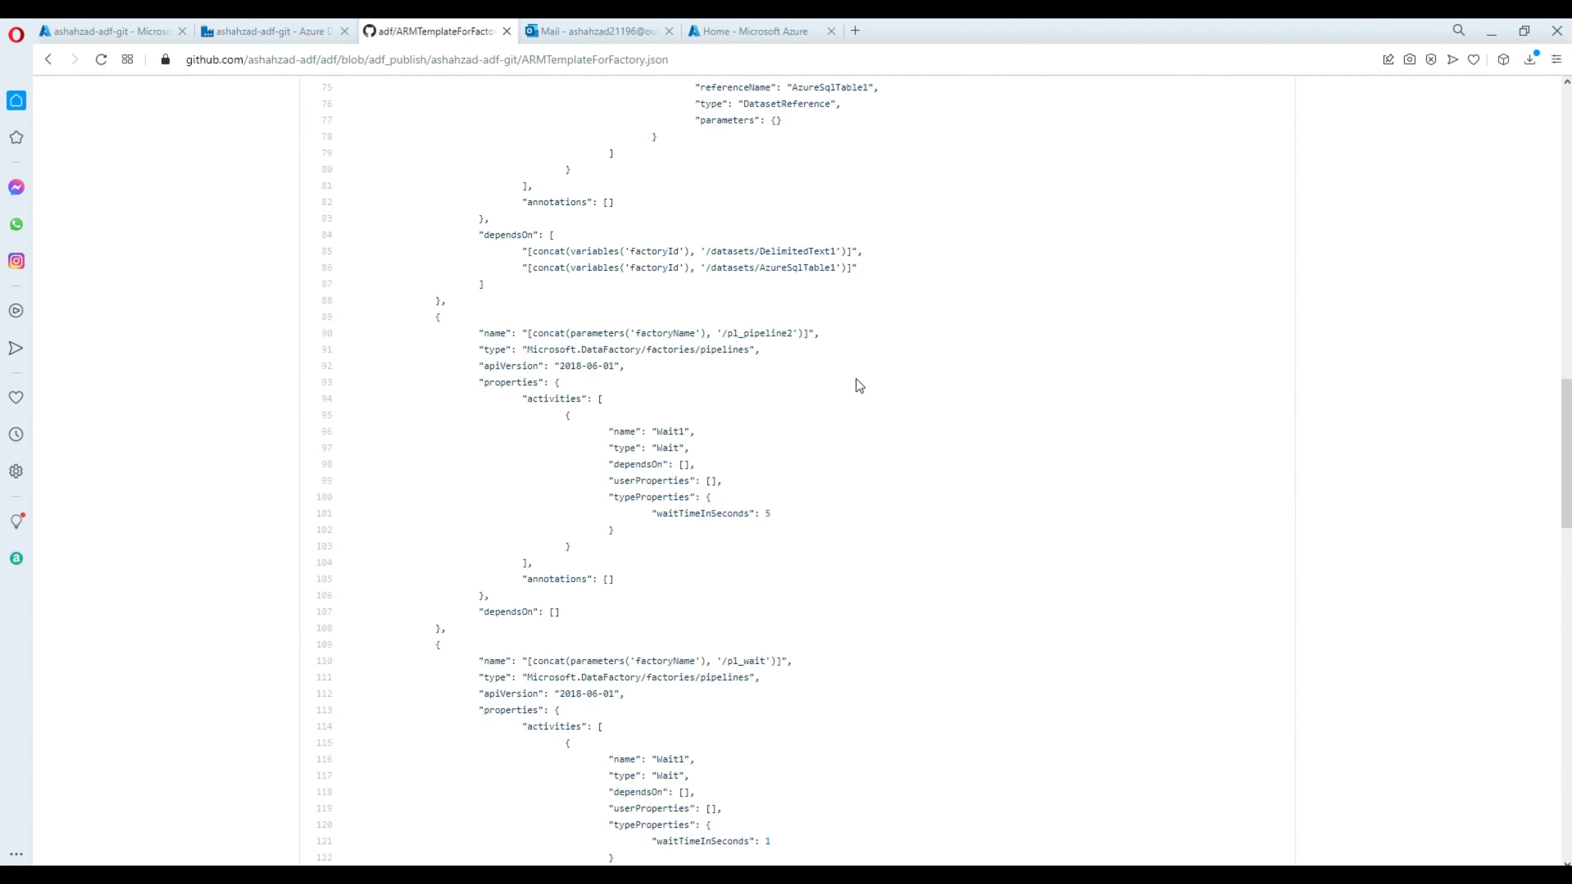
pyautogui.scroll(-1, 871, 396)
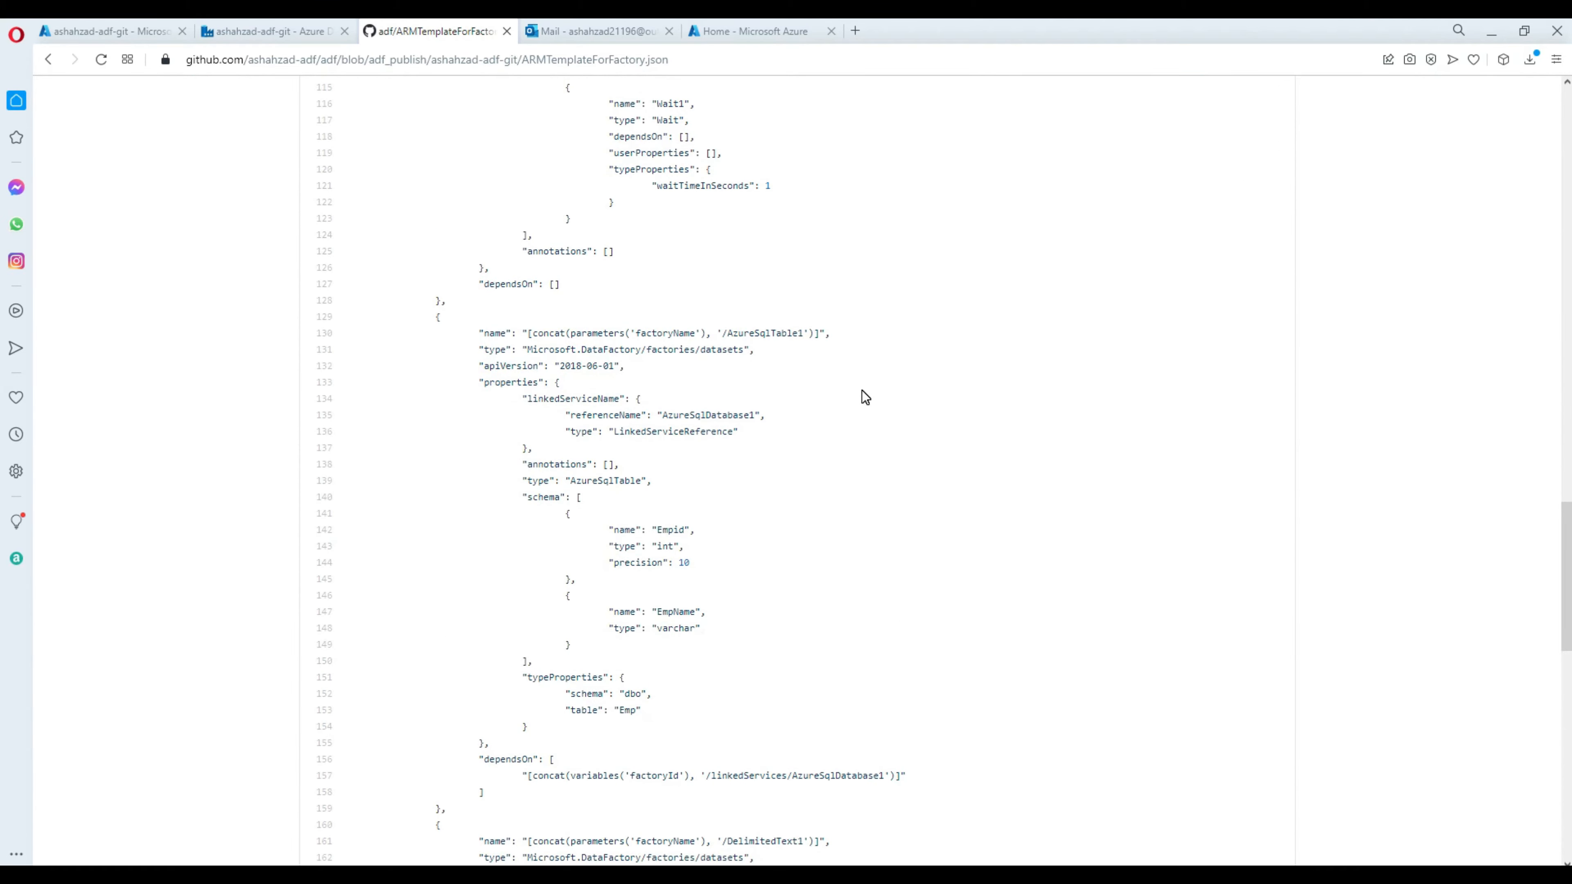
pyautogui.moveTo(830, 333); pyautogui.dragTo(534, 333)
pyautogui.scroll(-8, 765, 417)
pyautogui.scroll(-6, 777, 421)
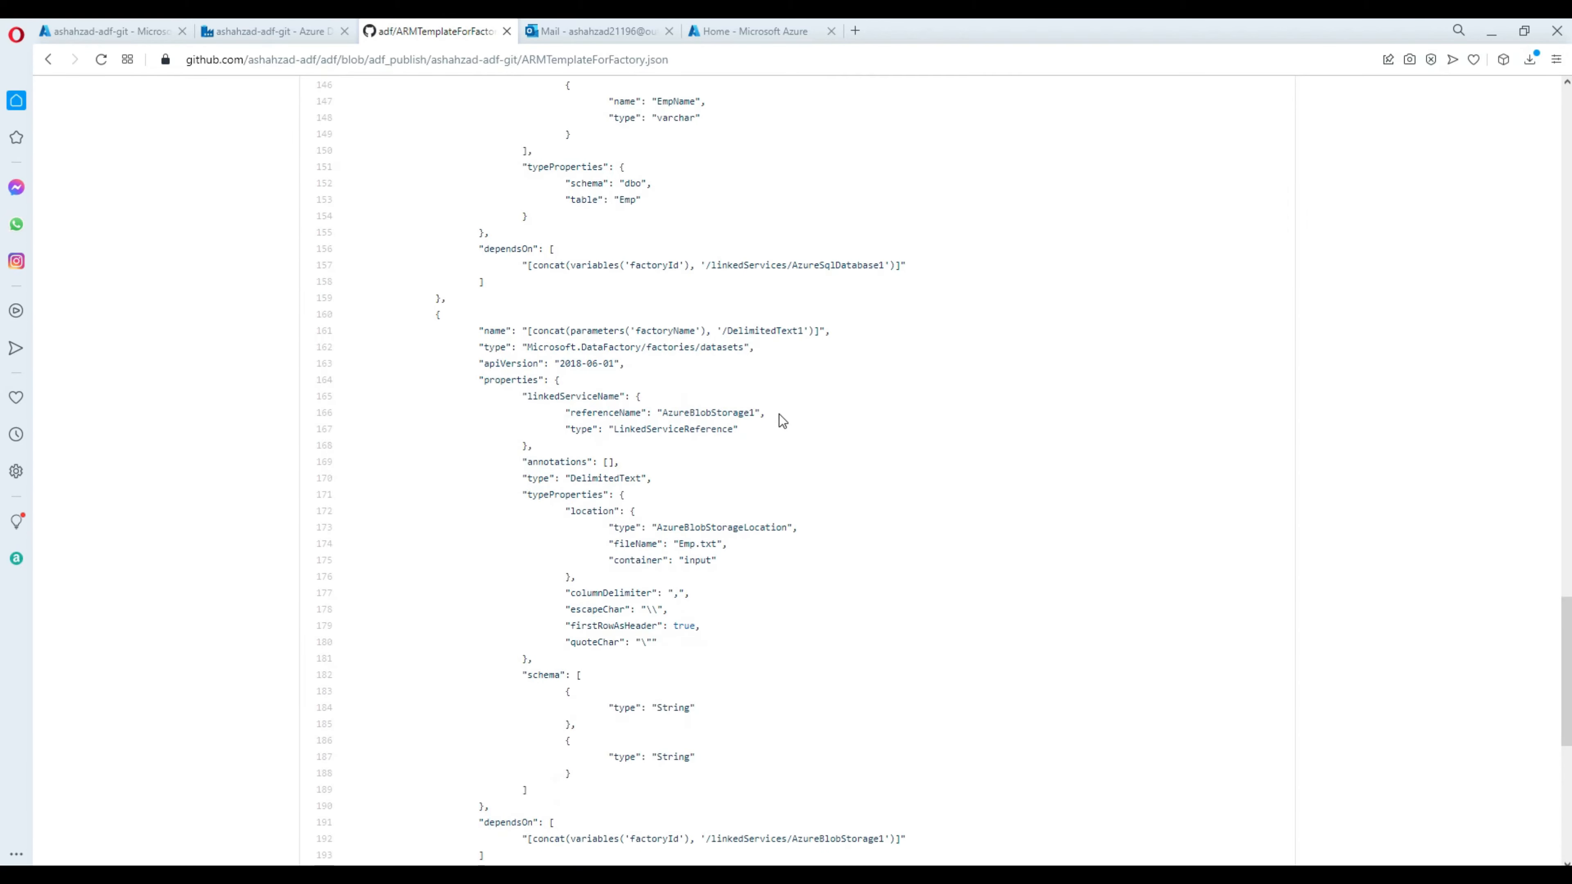
pyautogui.scroll(-3, 862, 456)
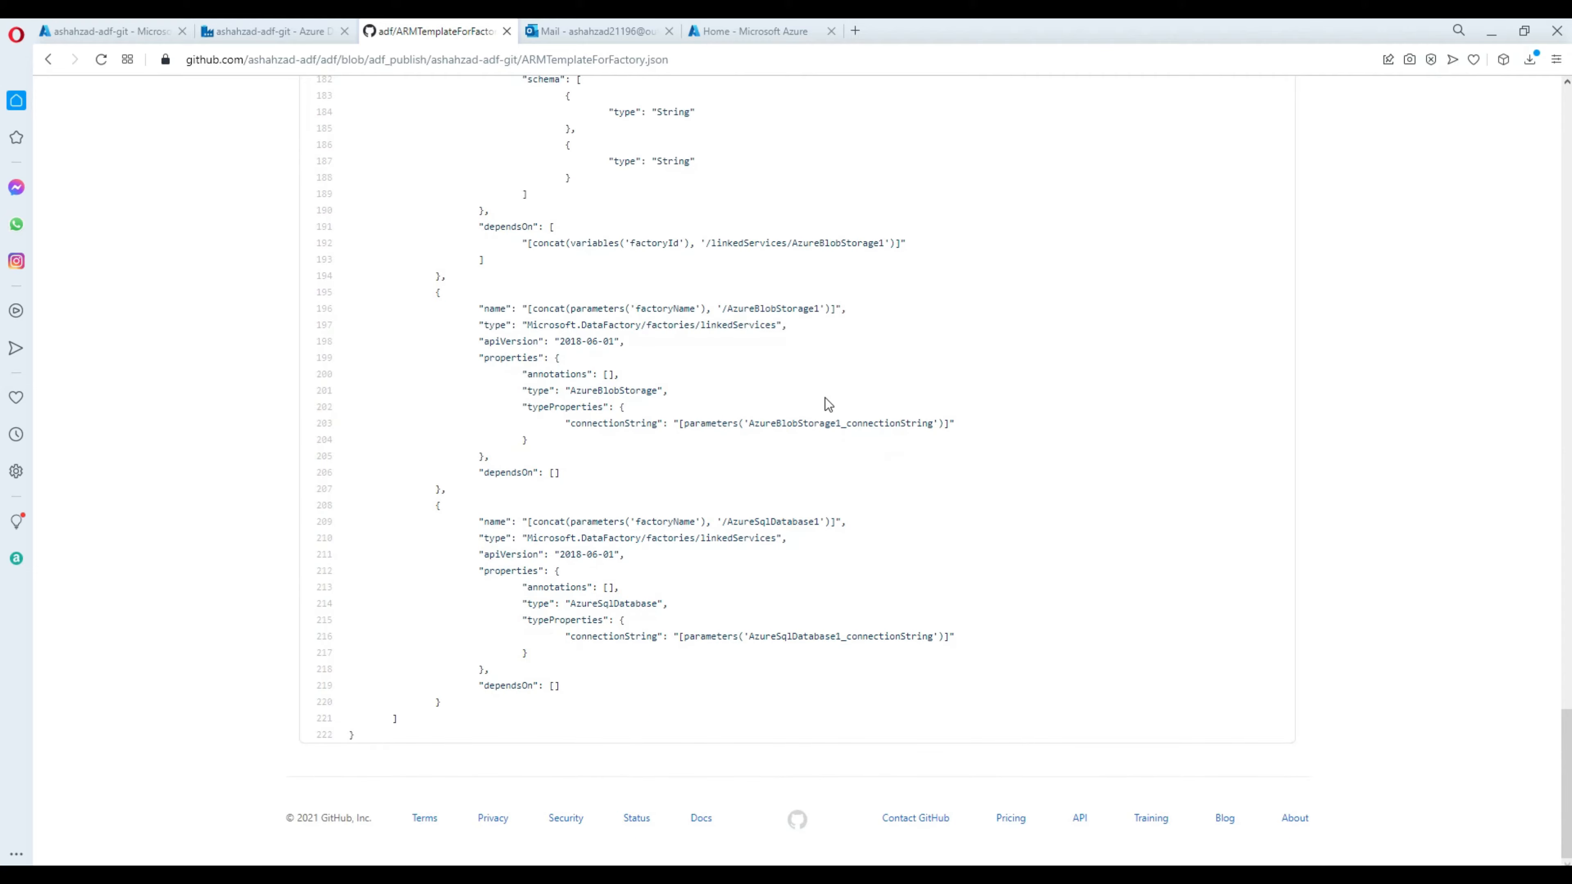
# Step: Review ARMTemplateForFactory.json back up to its beginning, checking the pl_wait and pl_loadSQLTable pipeline entries and the file name
pyautogui.scroll(5, 884, 404)
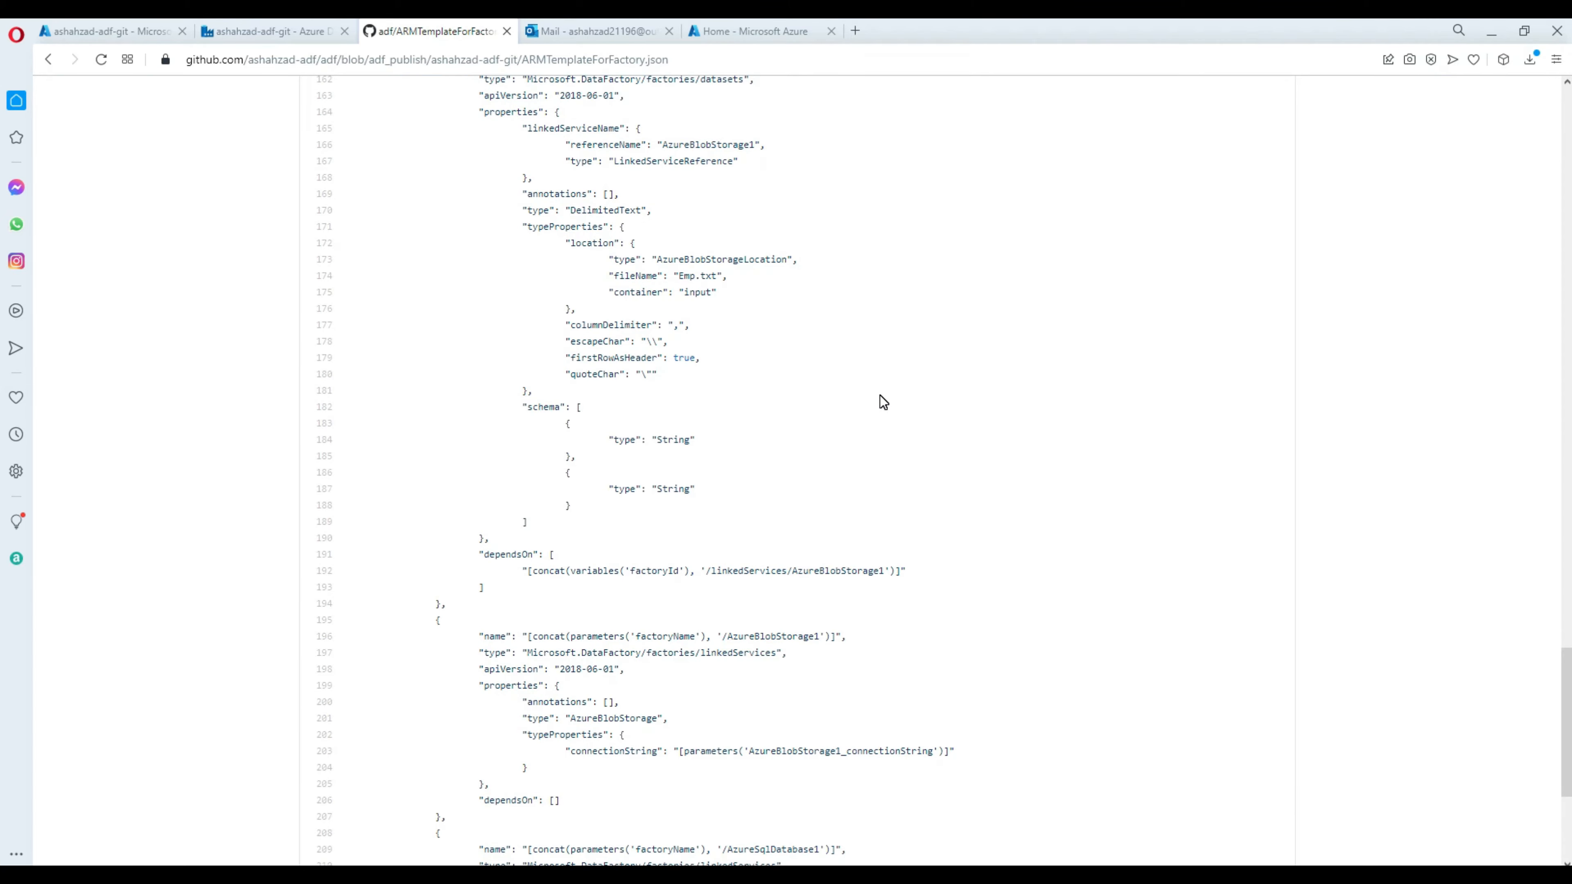
pyautogui.scroll(8, 879, 394)
pyautogui.scroll(6, 879, 395)
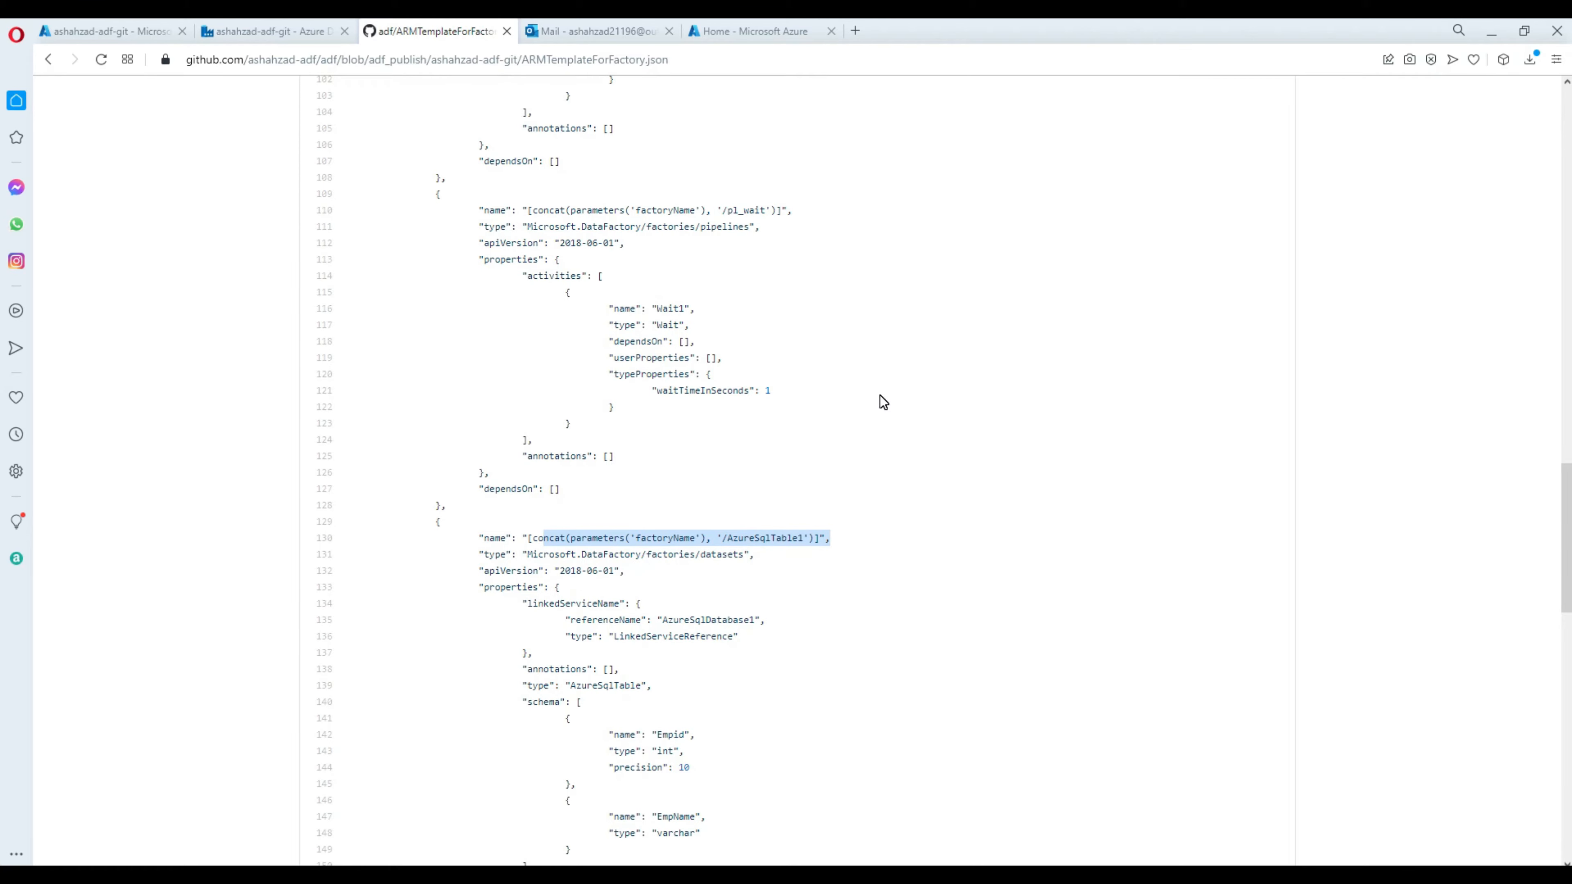
pyautogui.click(674, 227)
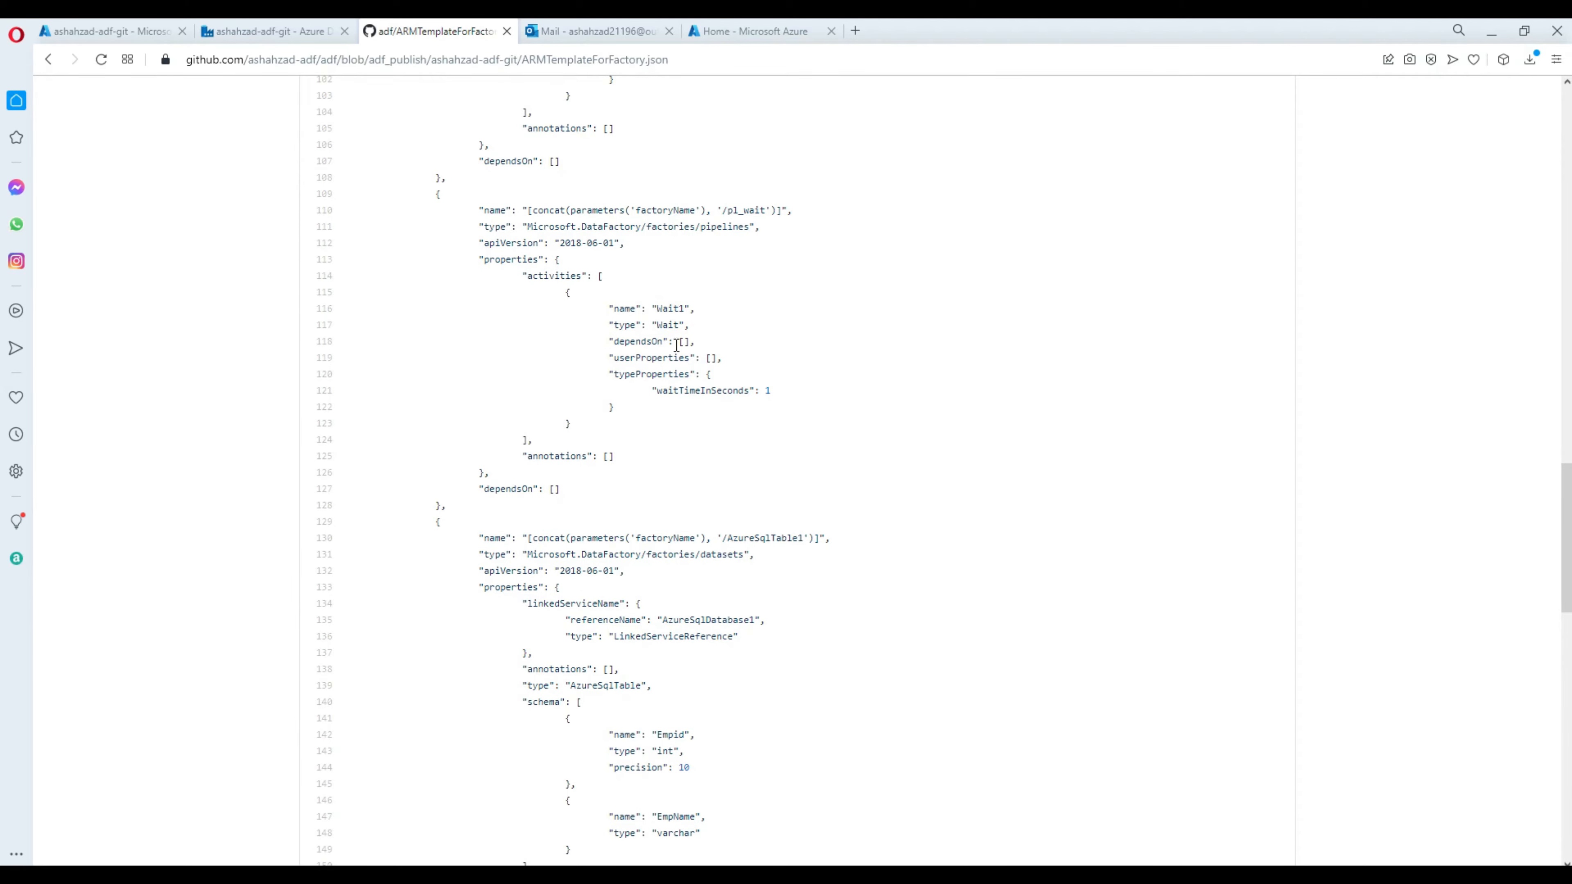
pyautogui.scroll(7, 715, 389)
pyautogui.scroll(9, 725, 377)
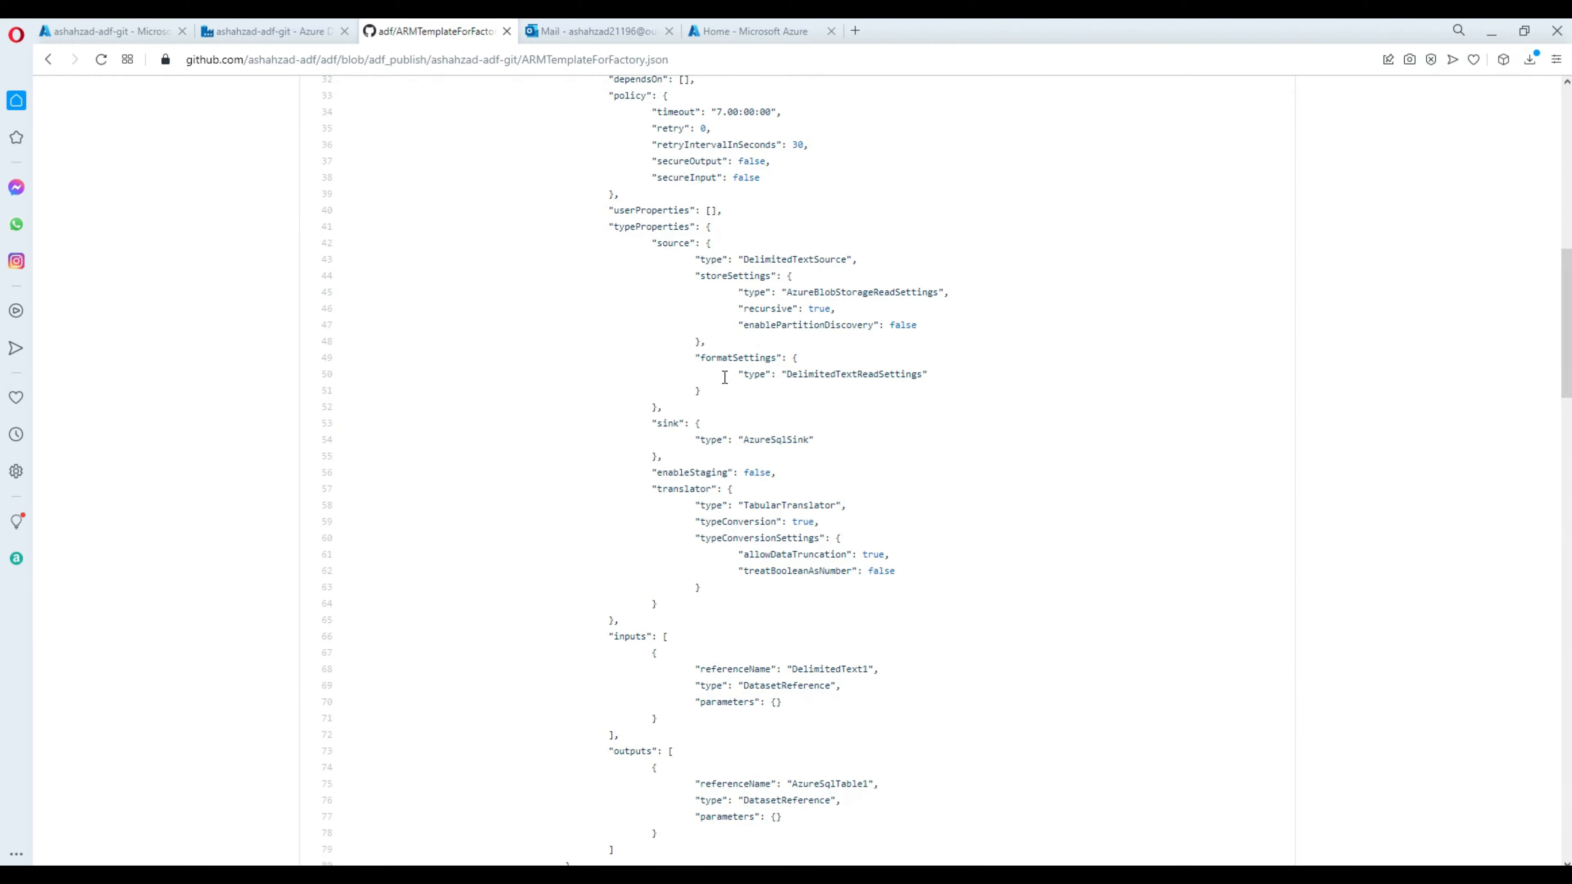
pyautogui.scroll(5, 724, 377)
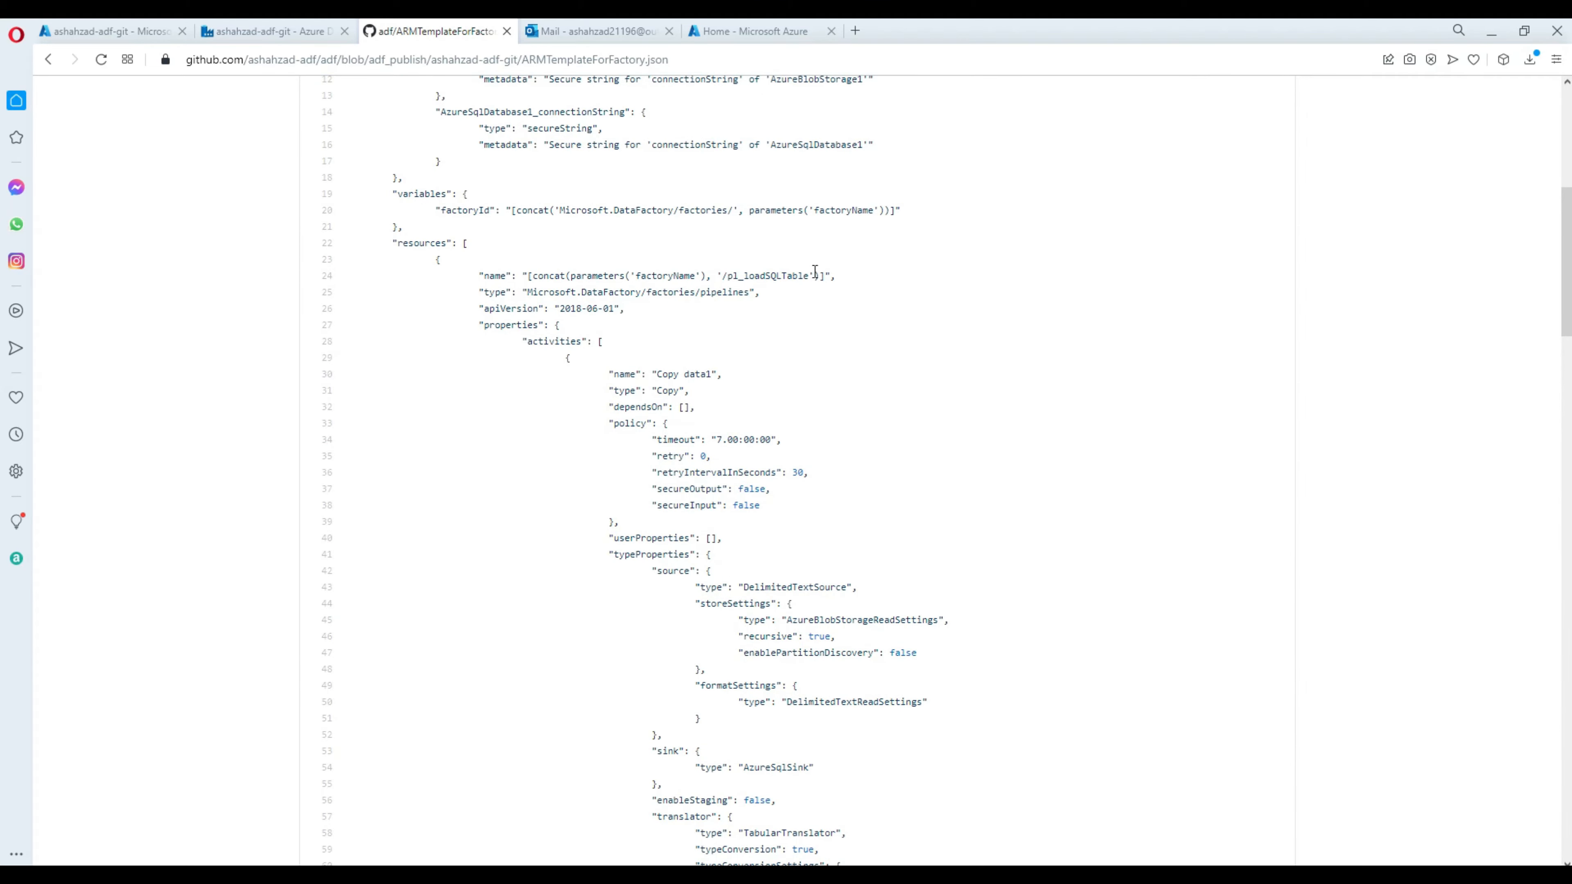
pyautogui.moveTo(814, 272); pyautogui.dragTo(630, 276)
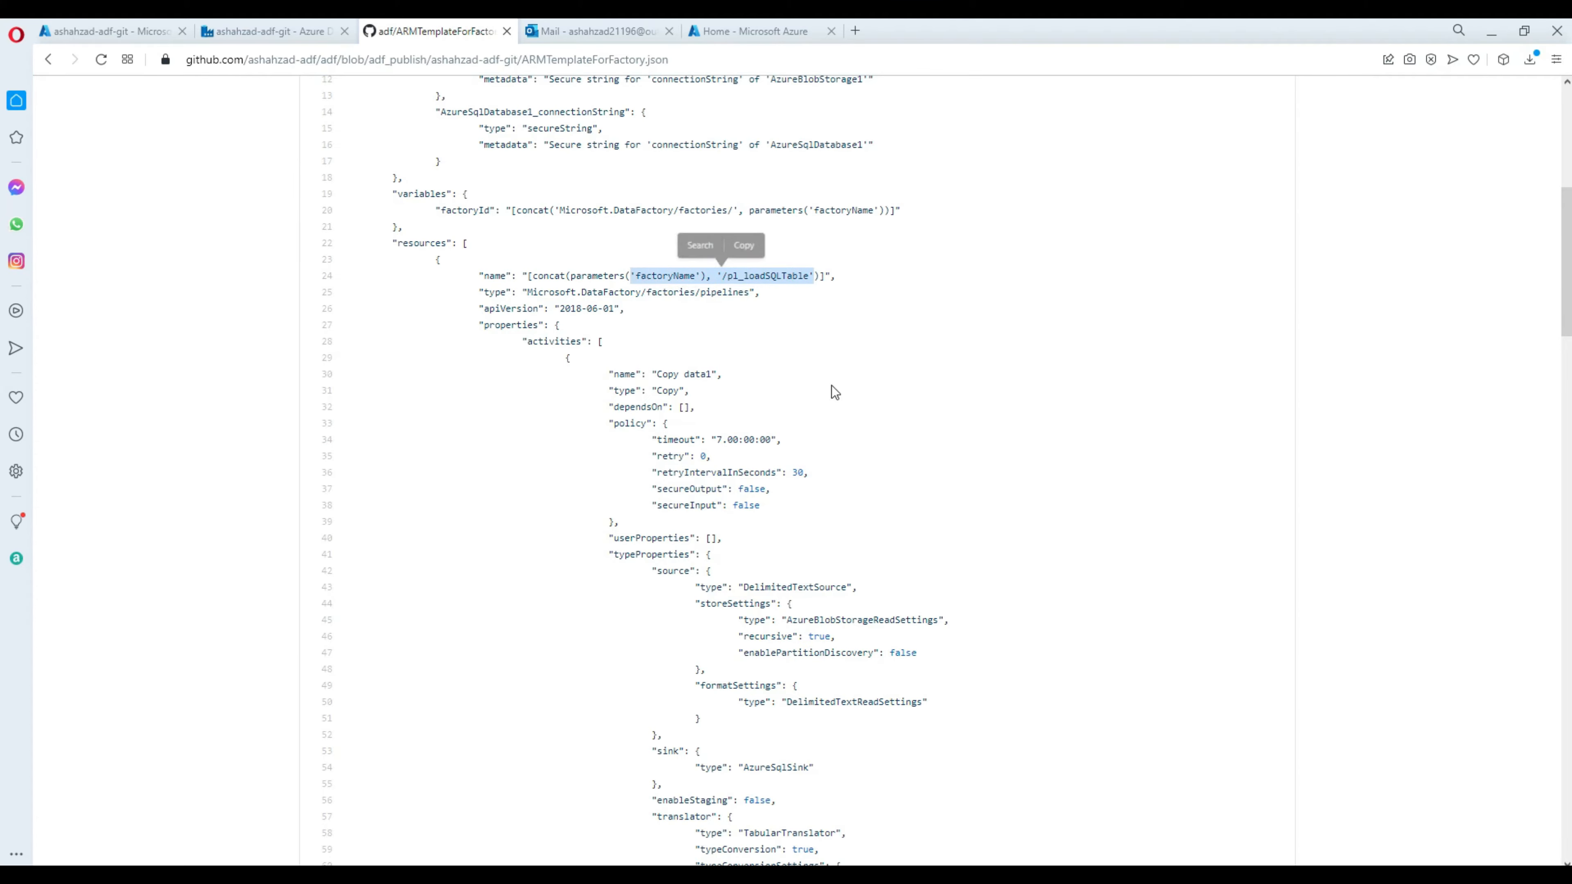
pyautogui.click(830, 386)
pyautogui.scroll(7, 831, 384)
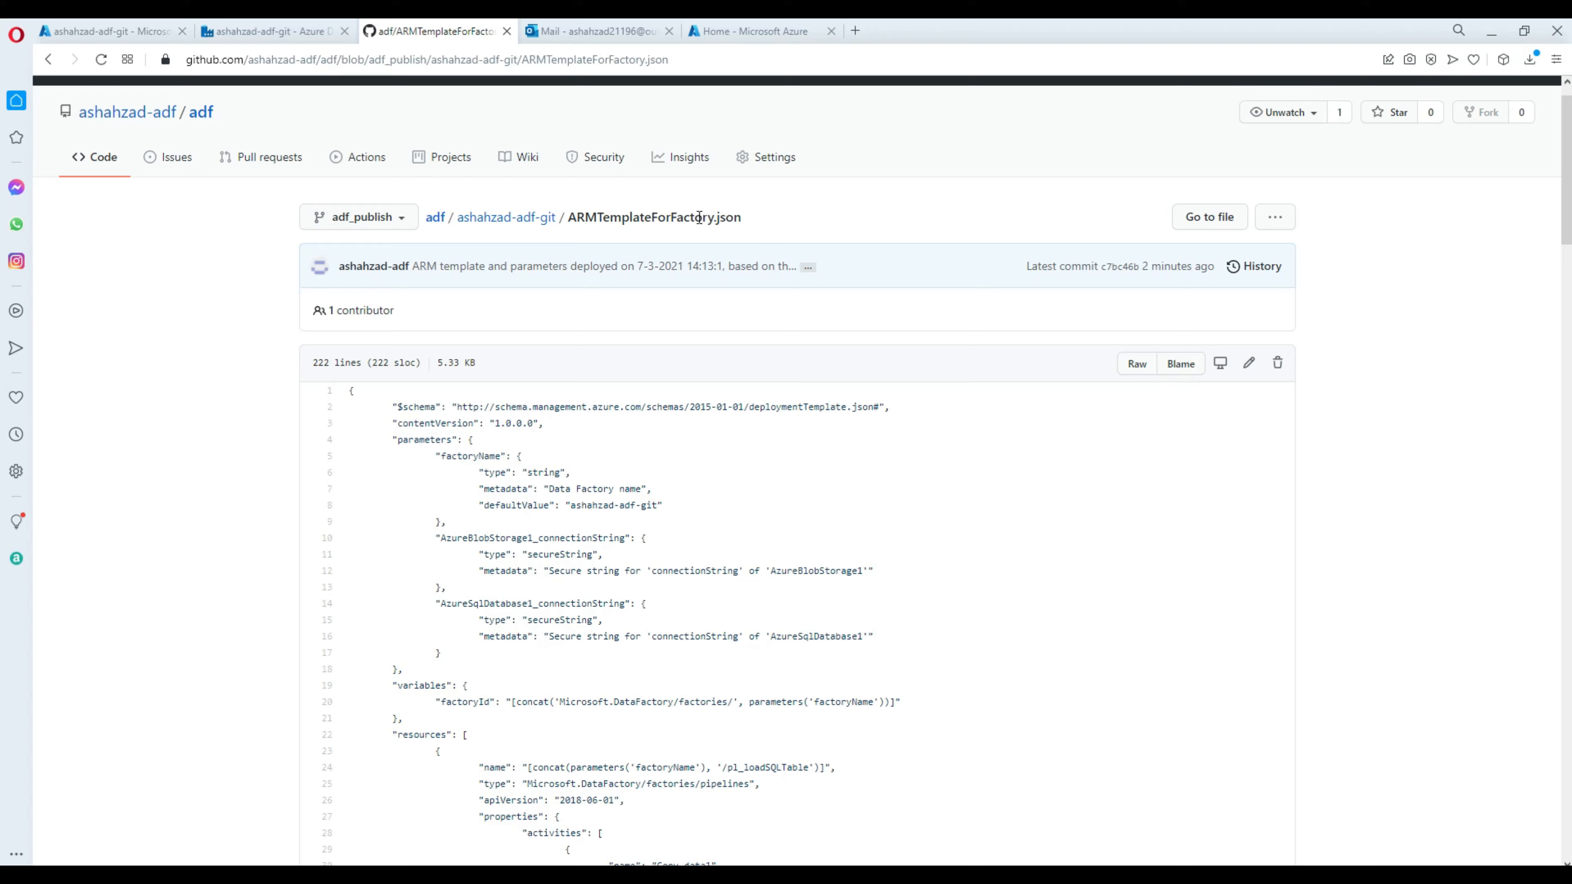
pyautogui.moveTo(746, 216); pyautogui.dragTo(565, 218)
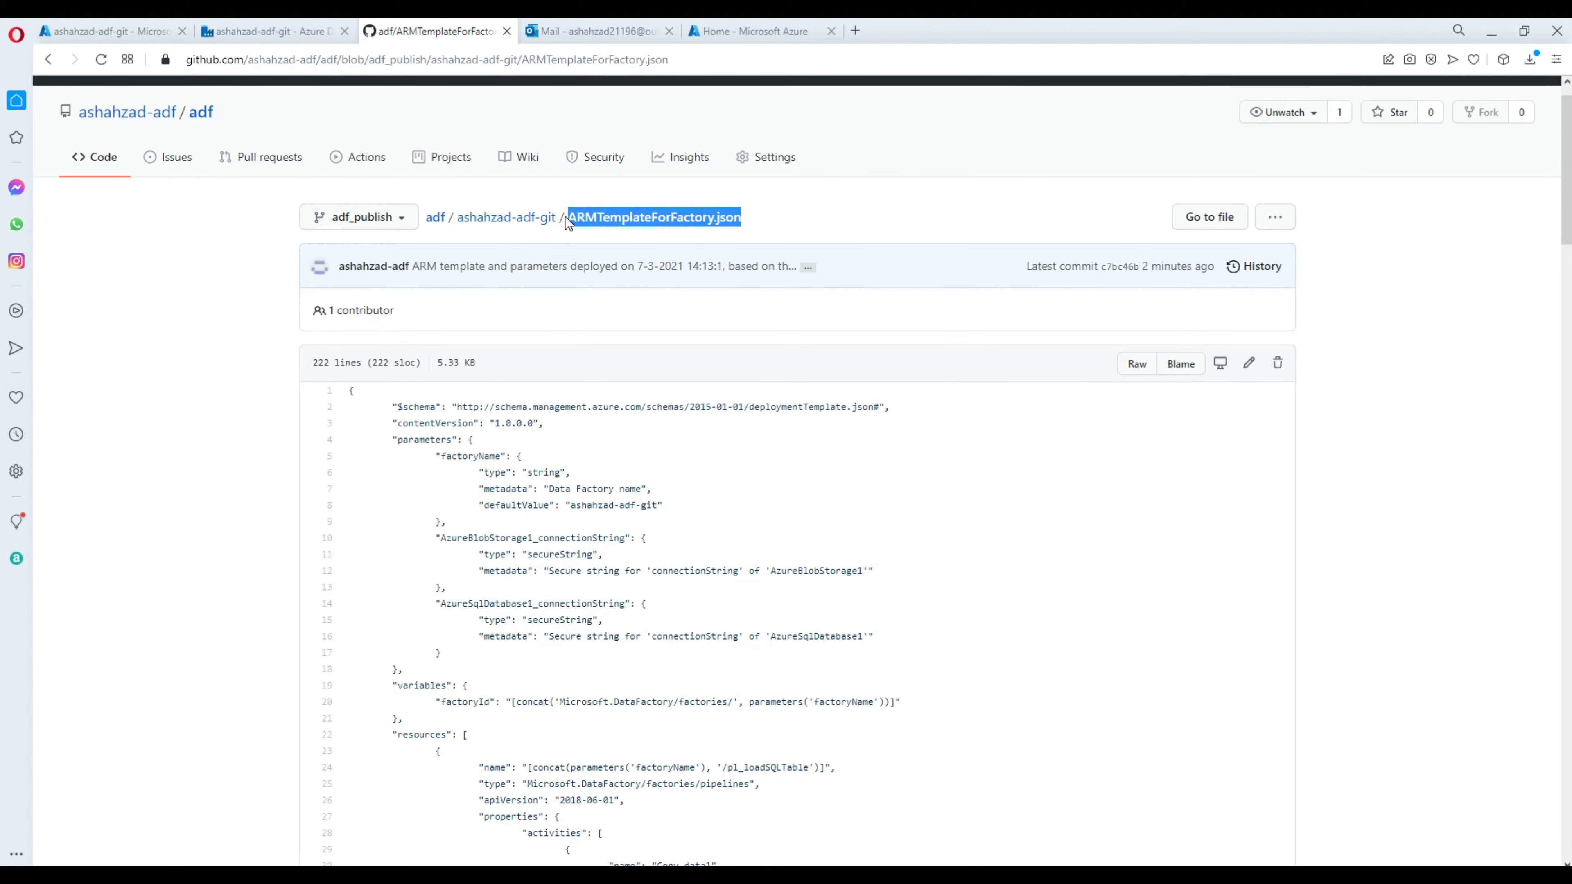
# Step: Switch to the Azure portal, reopen the Git-connected data factory from the recent resources, and copy its name
pyautogui.click(260, 31)
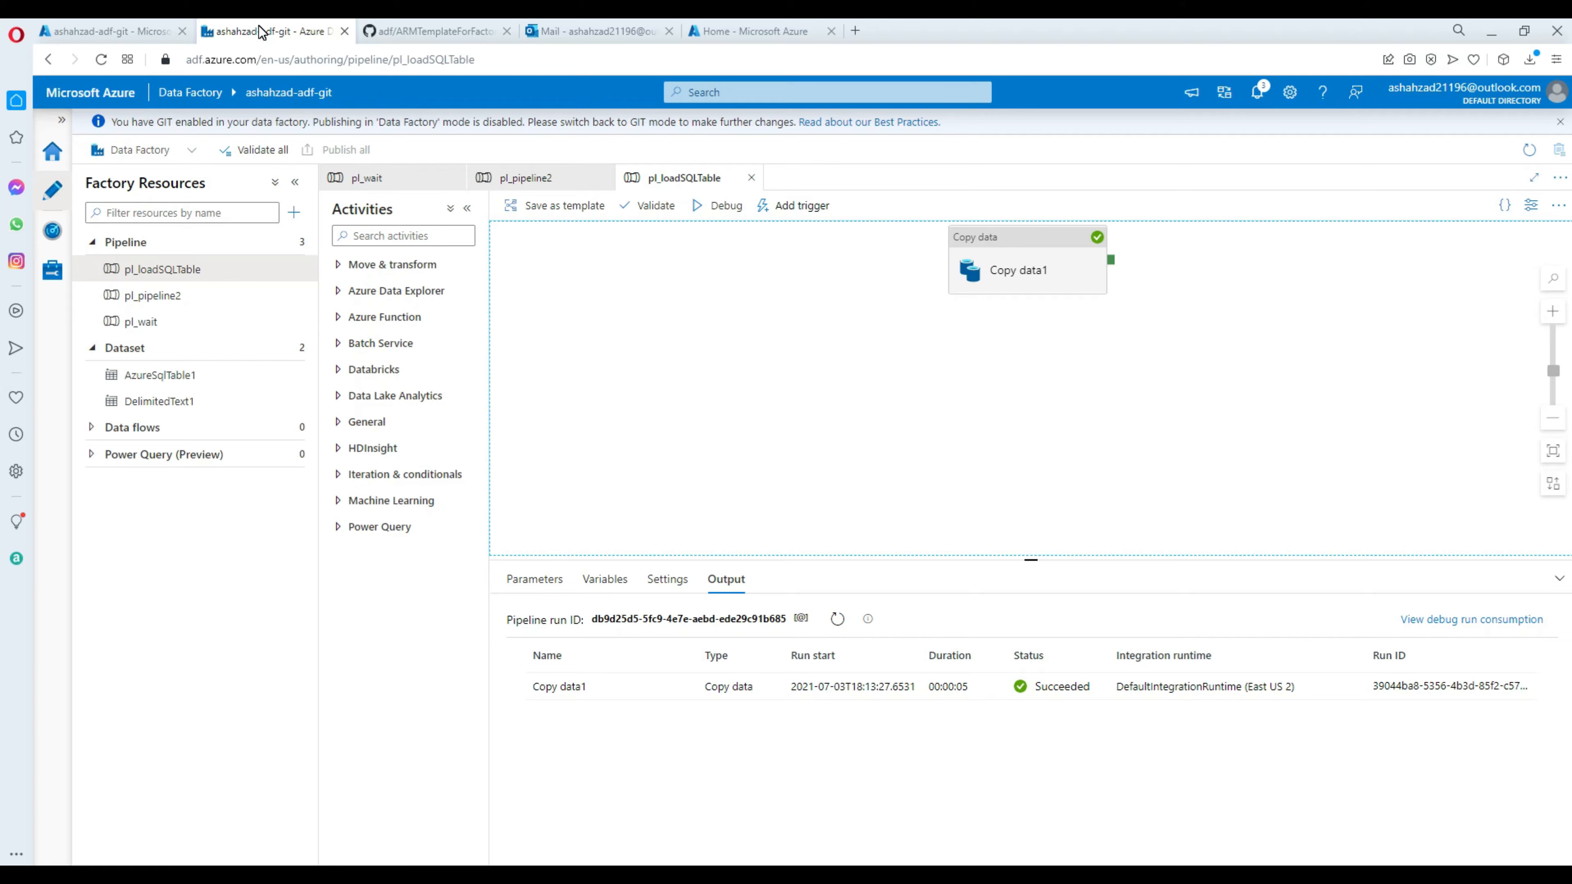
pyautogui.click(150, 32)
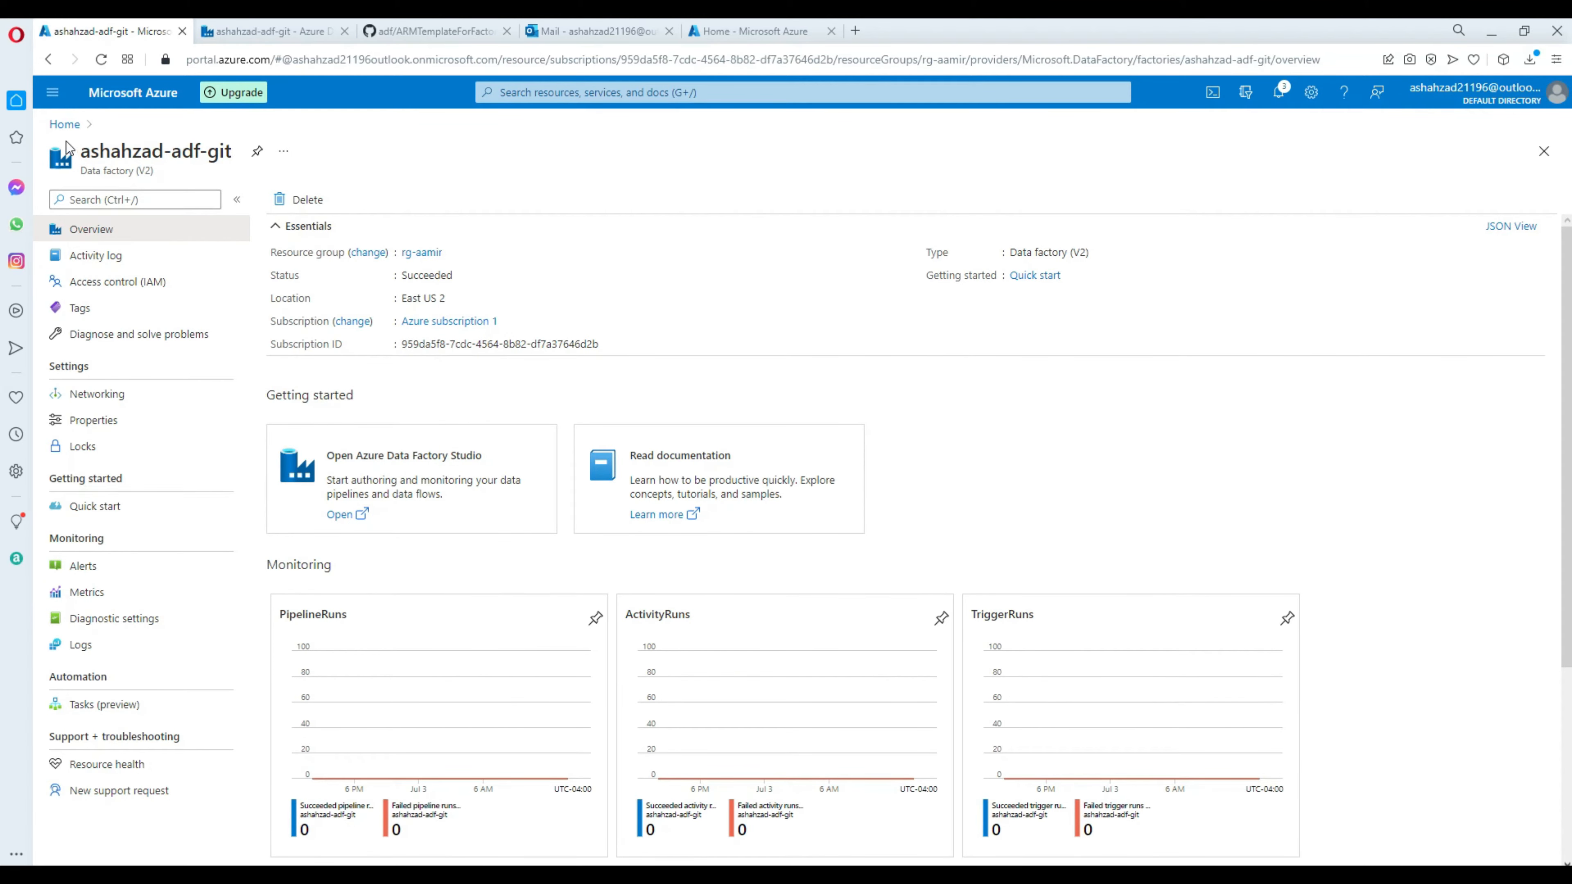
pyautogui.click(66, 124)
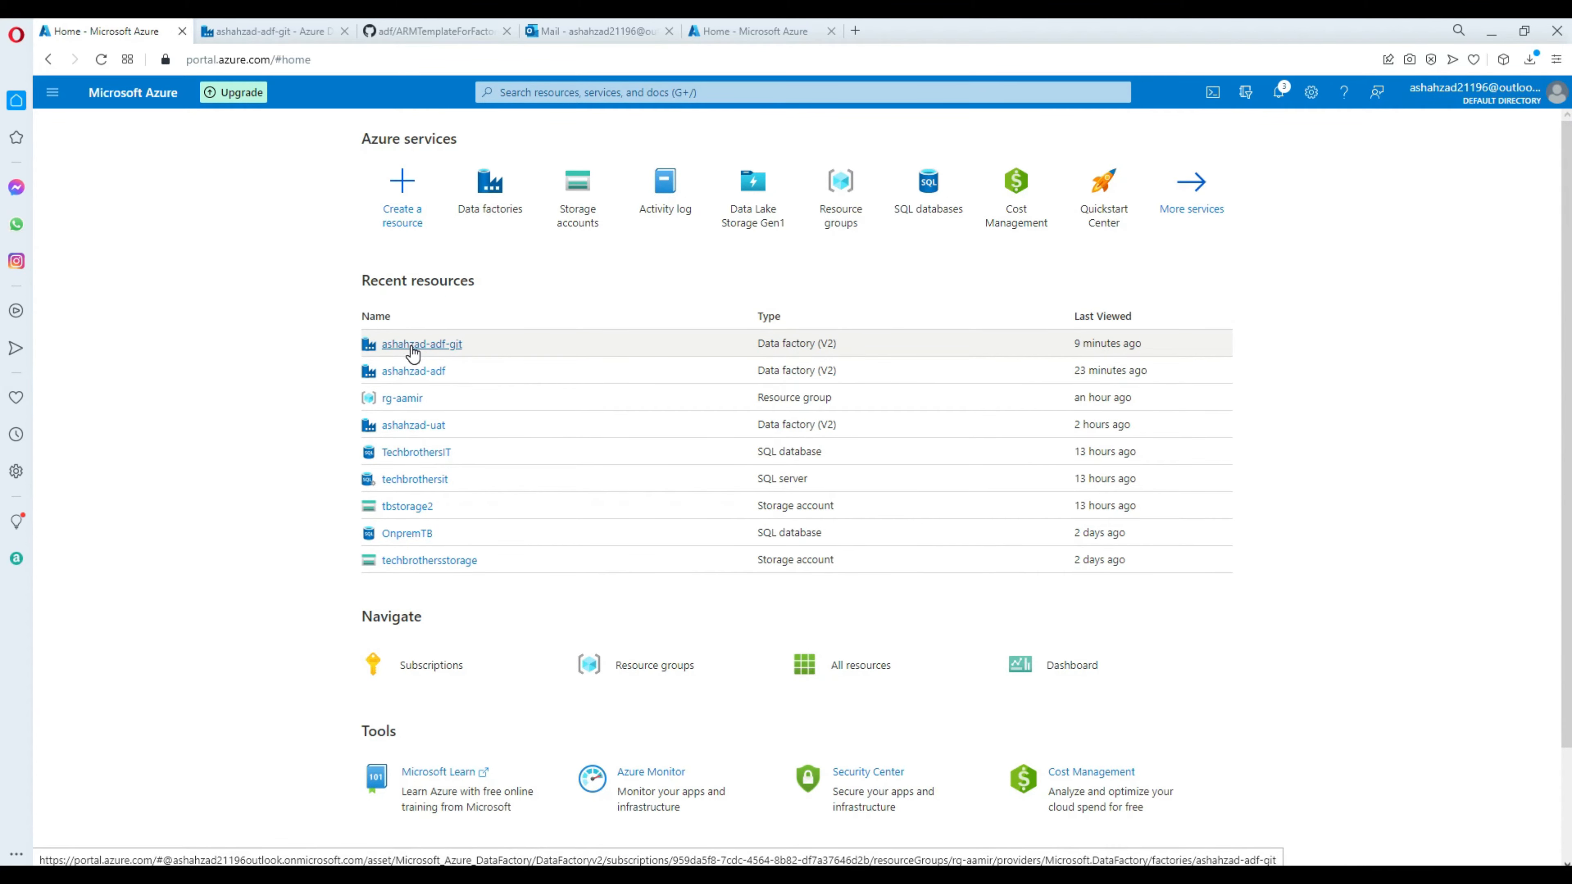
pyautogui.click(413, 350)
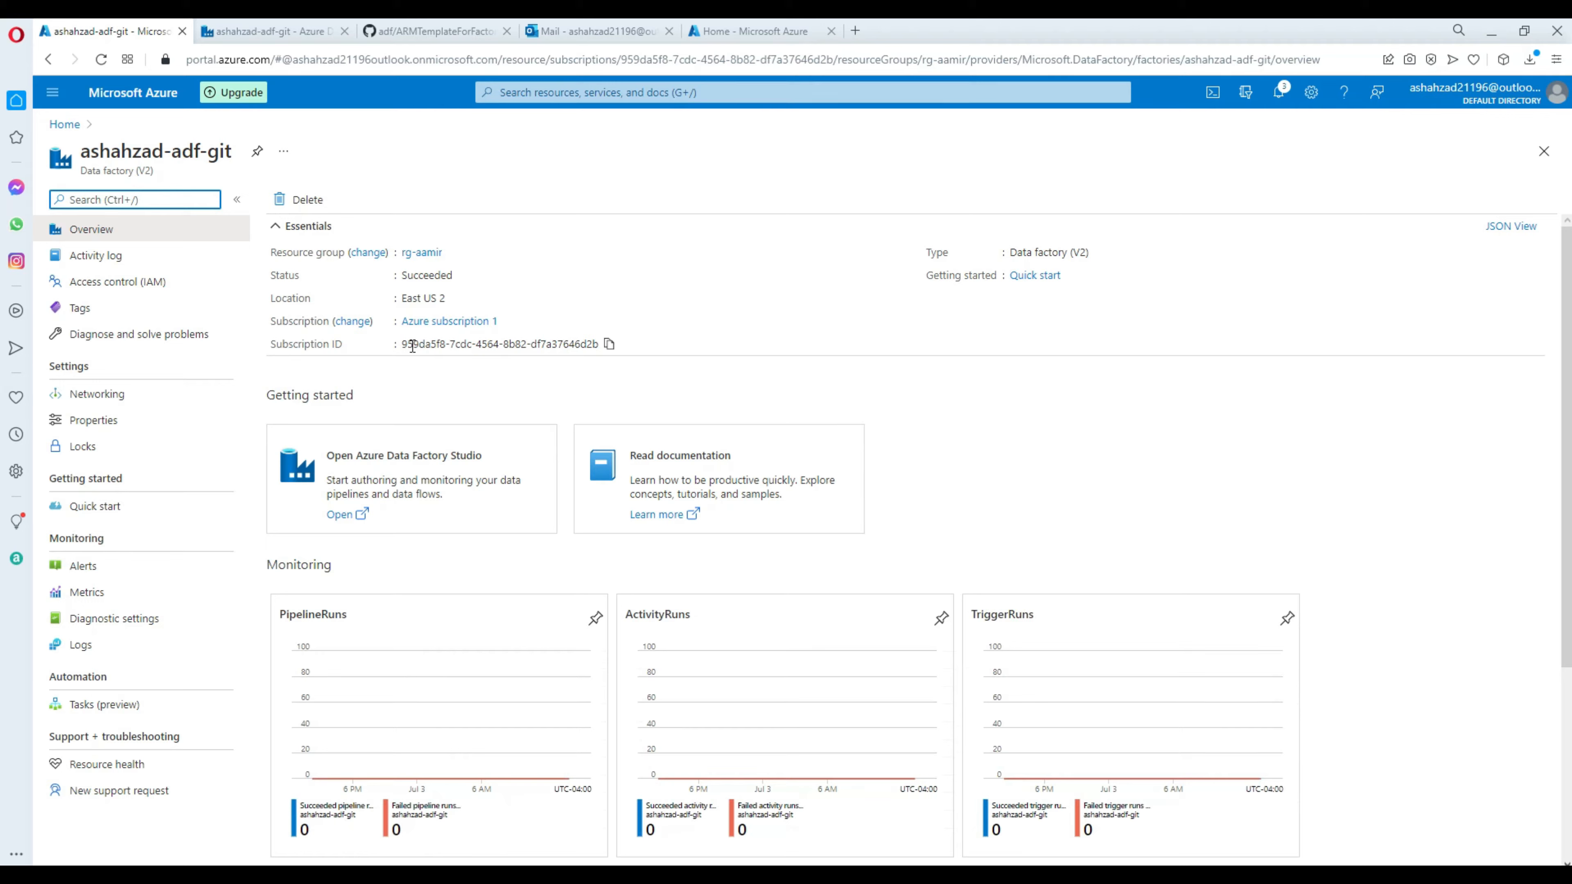
pyautogui.moveTo(234, 153); pyautogui.dragTo(83, 154)
pyautogui.rightClick(99, 151)
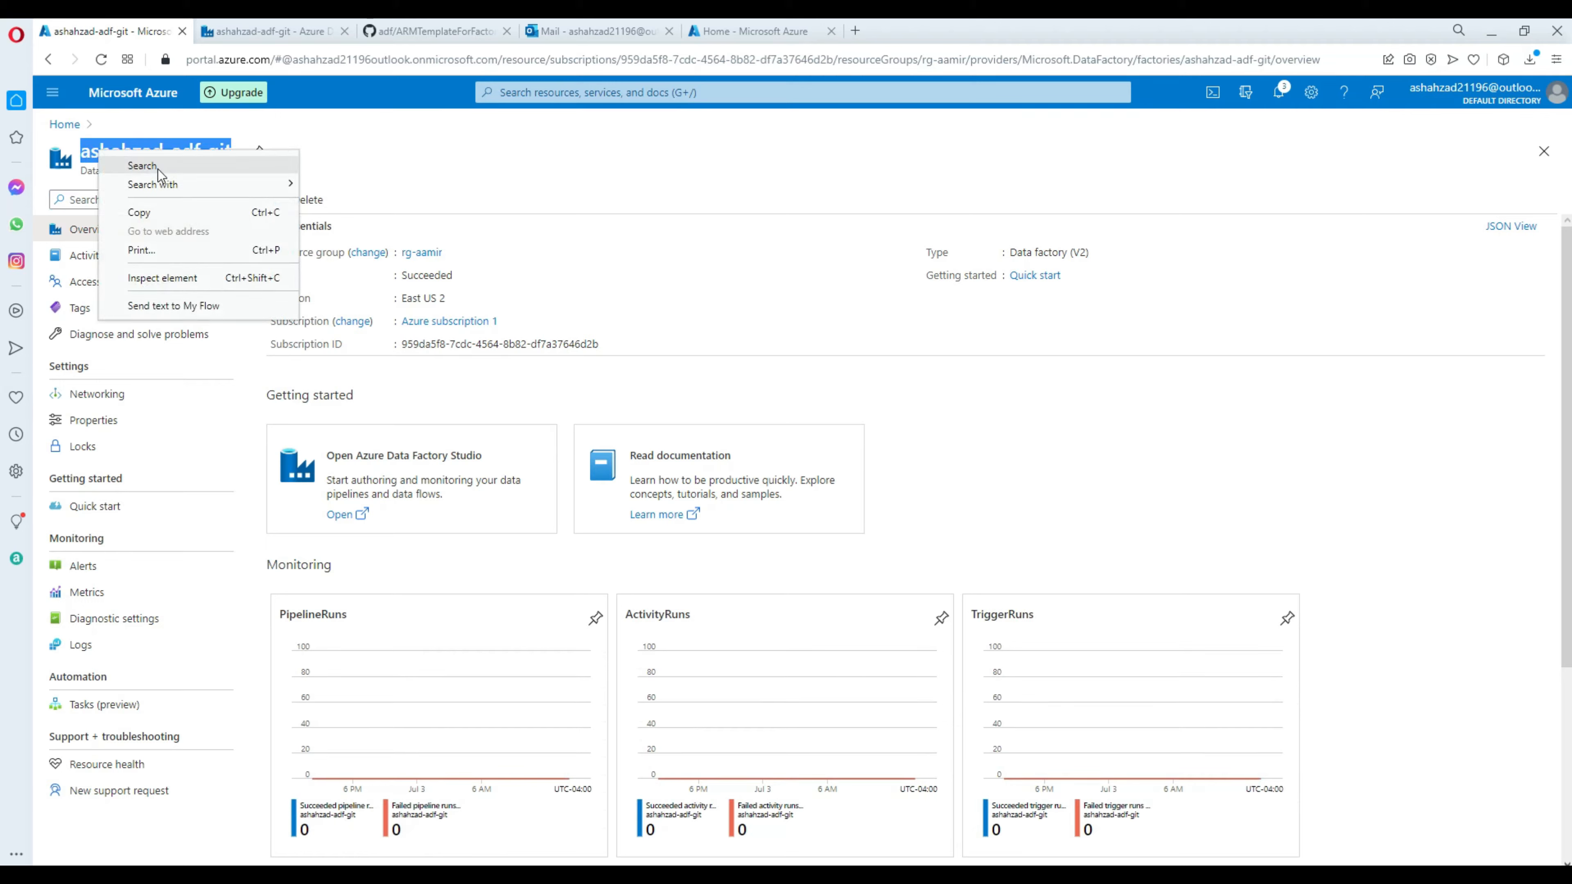
pyautogui.click(165, 214)
# Step: Delete the Git-connected data factory, acknowledging that the action is irreversible and pasting its name as confirmation
pyautogui.click(307, 204)
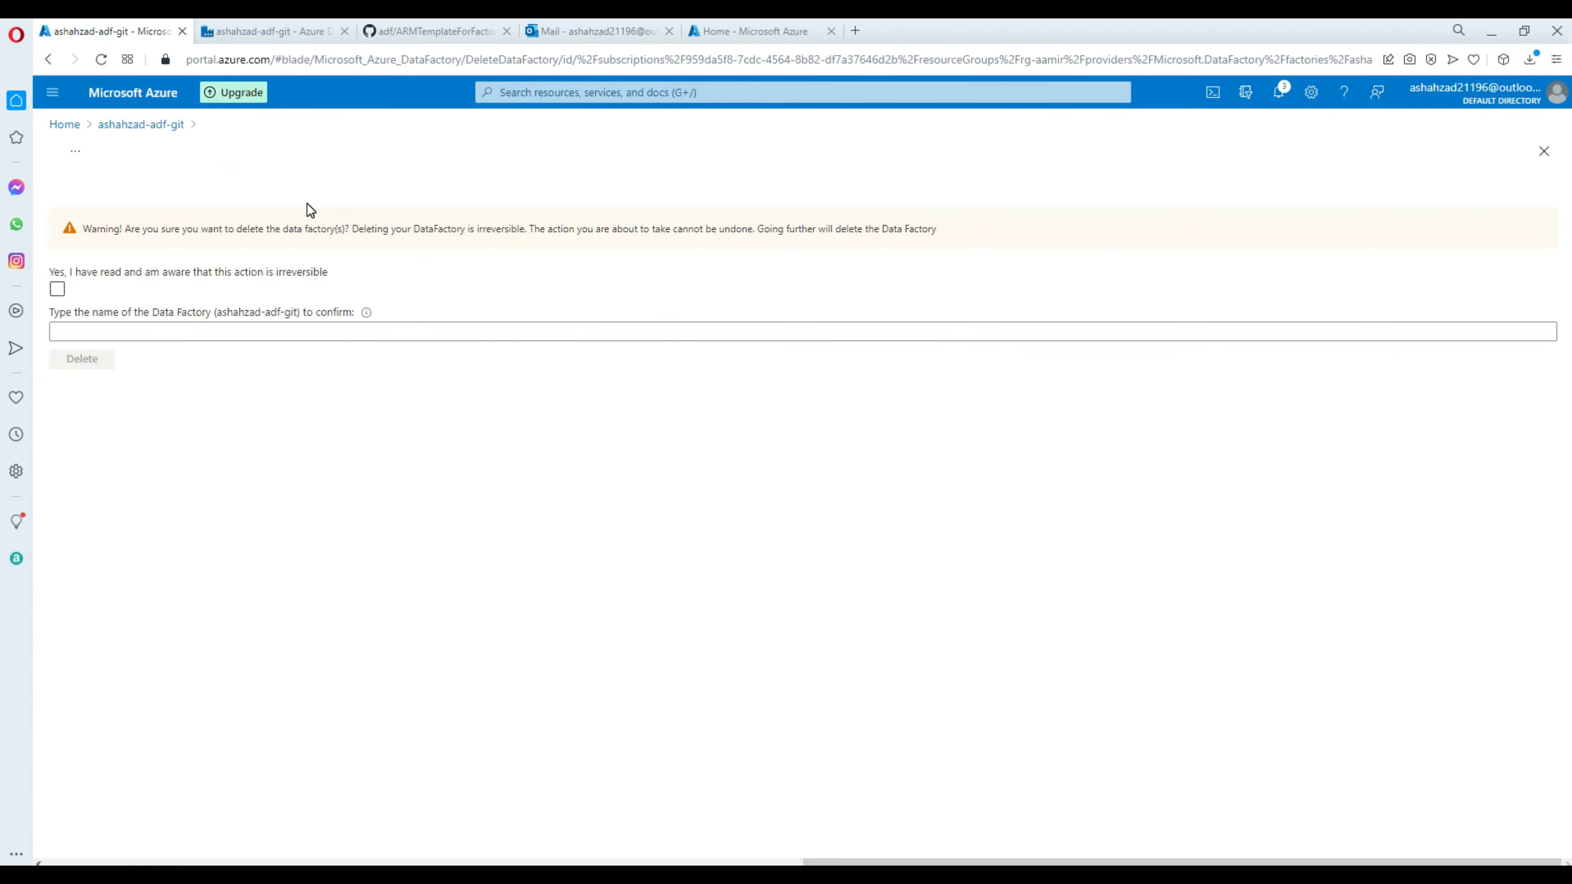
pyautogui.click(57, 289)
pyautogui.click(87, 339)
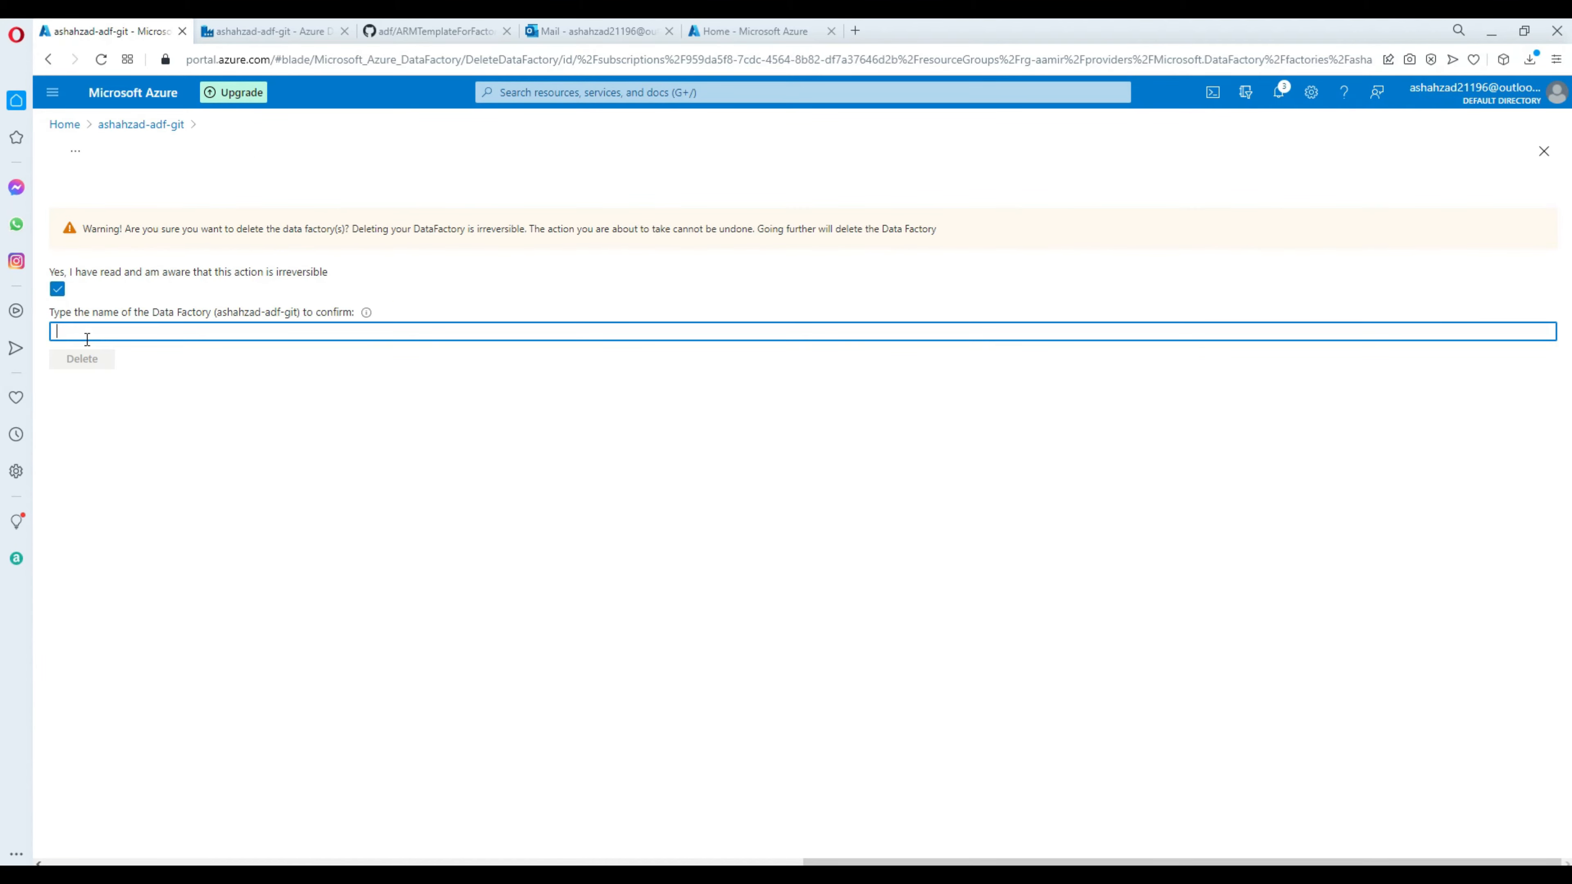
pyautogui.hotkey('ctrl', 'v')
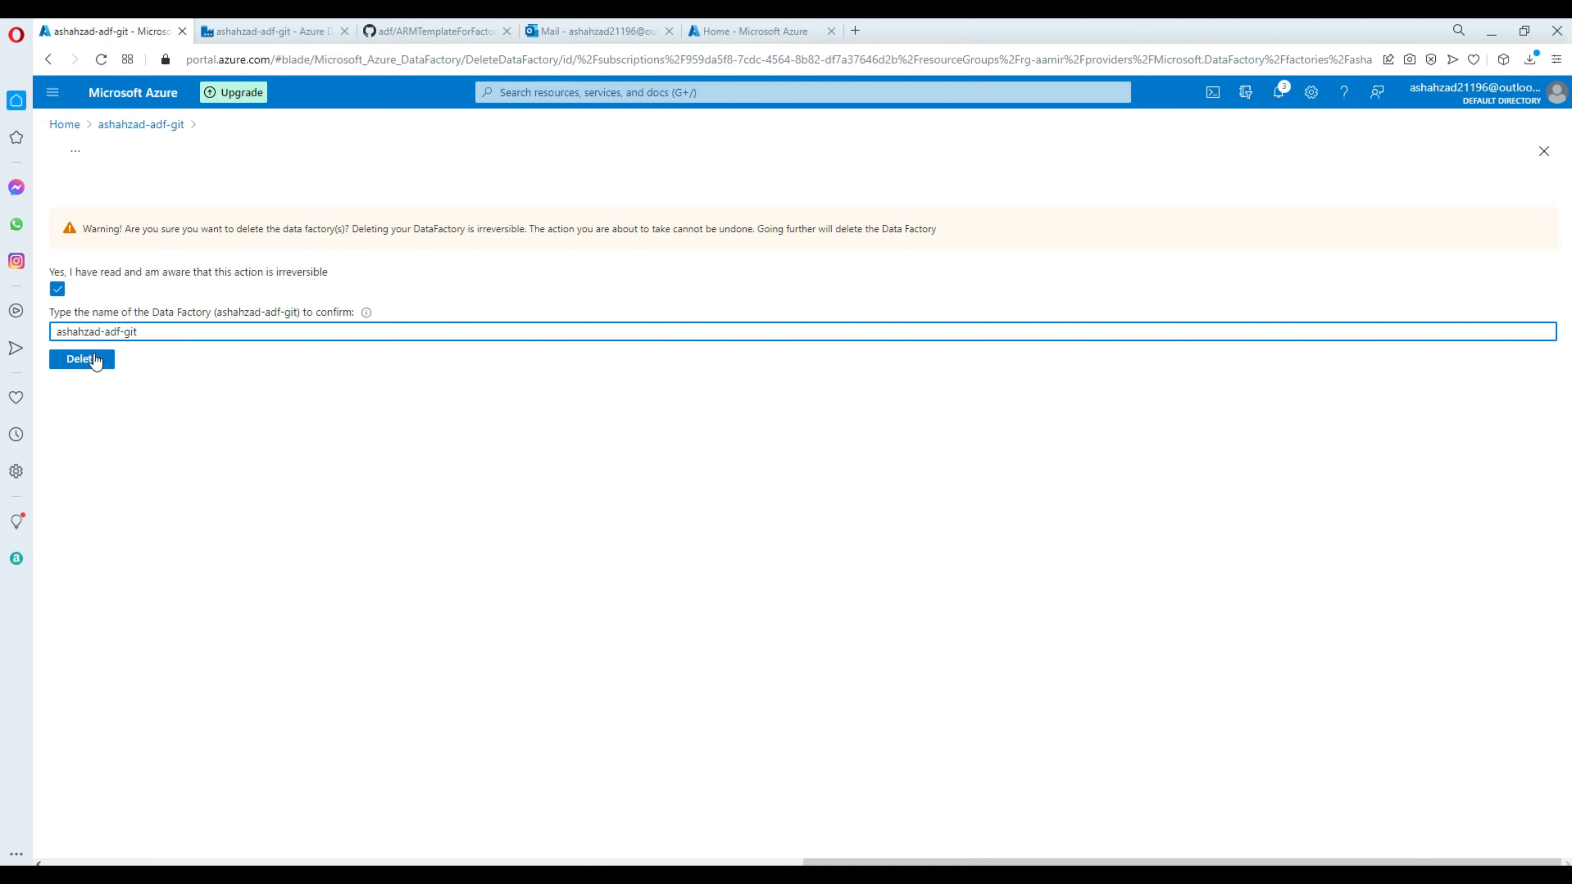
pyautogui.click(86, 372)
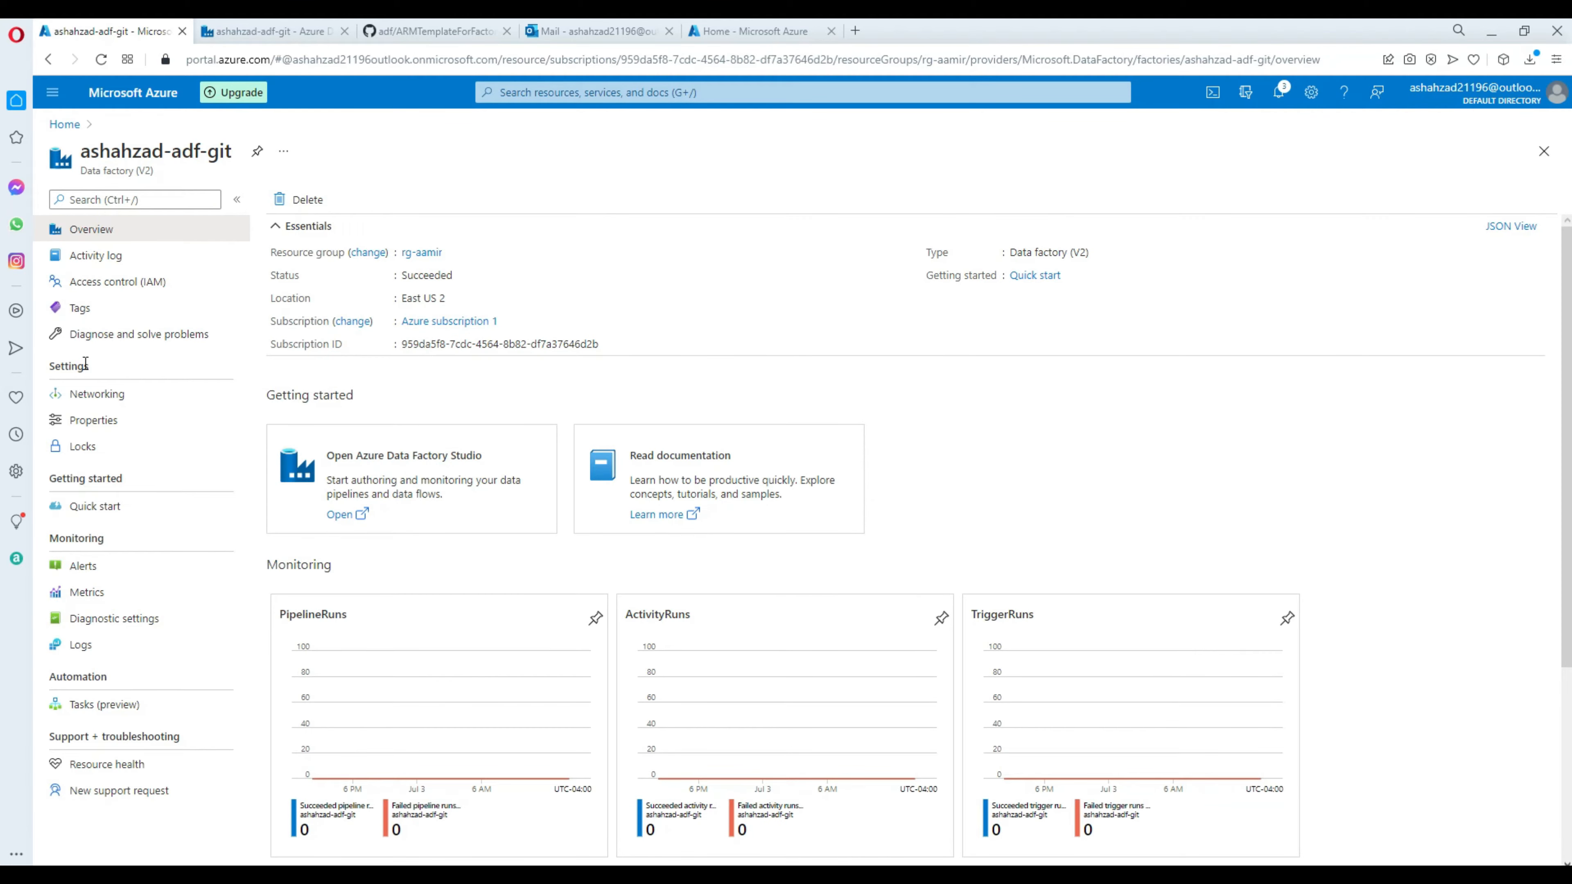
# Step: Reload the portal home page, open the deleted data factory from the recent resources to check its removal, and return home
pyautogui.click(62, 125)
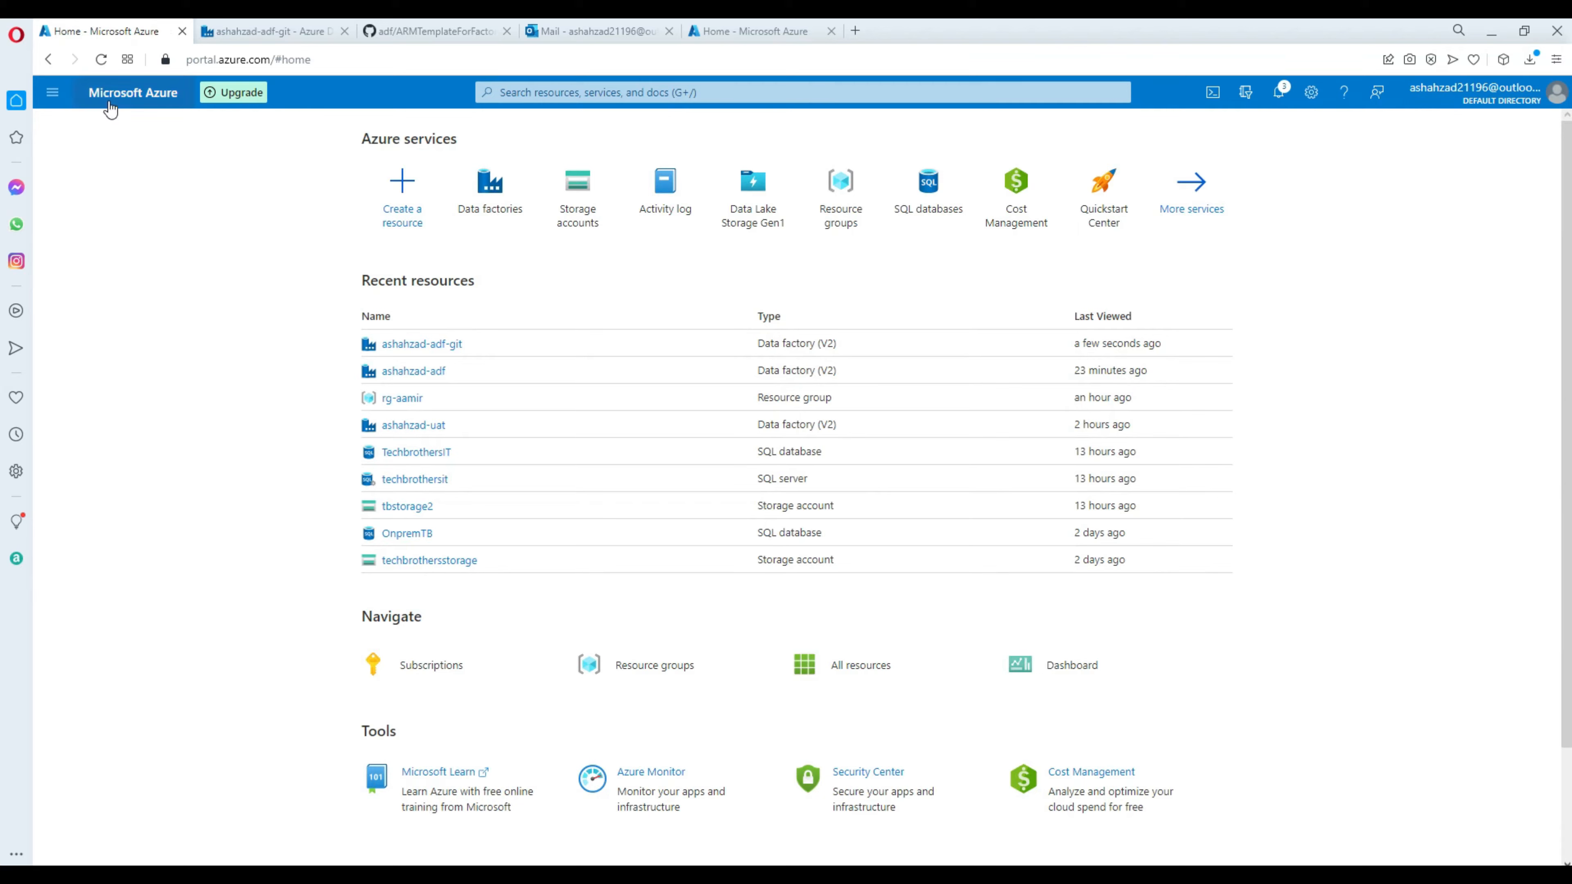
pyautogui.click(102, 60)
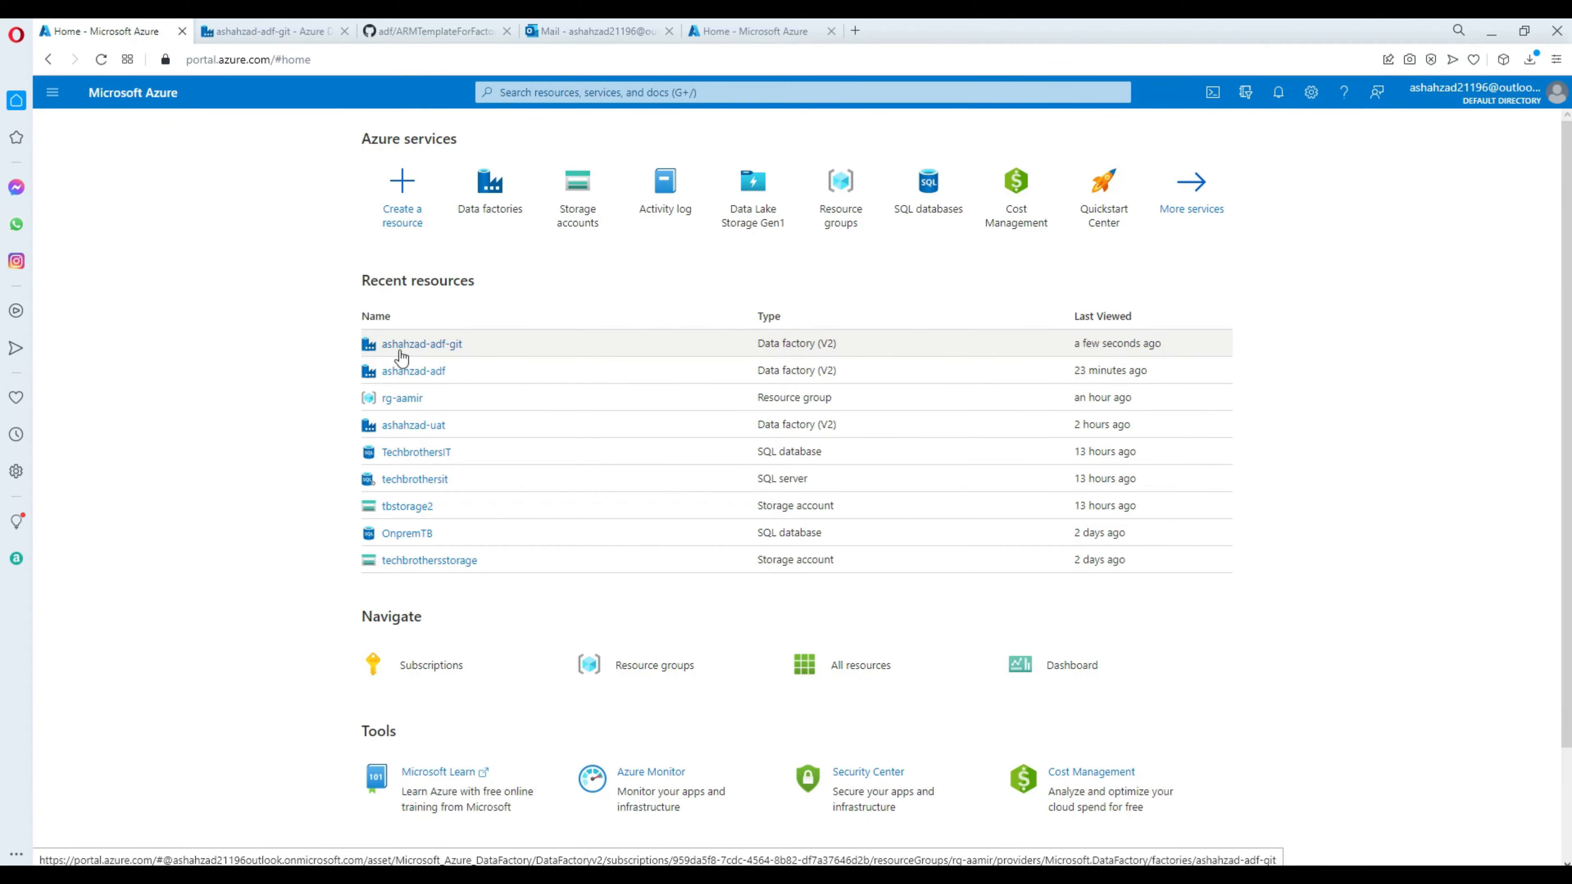
pyautogui.click(424, 344)
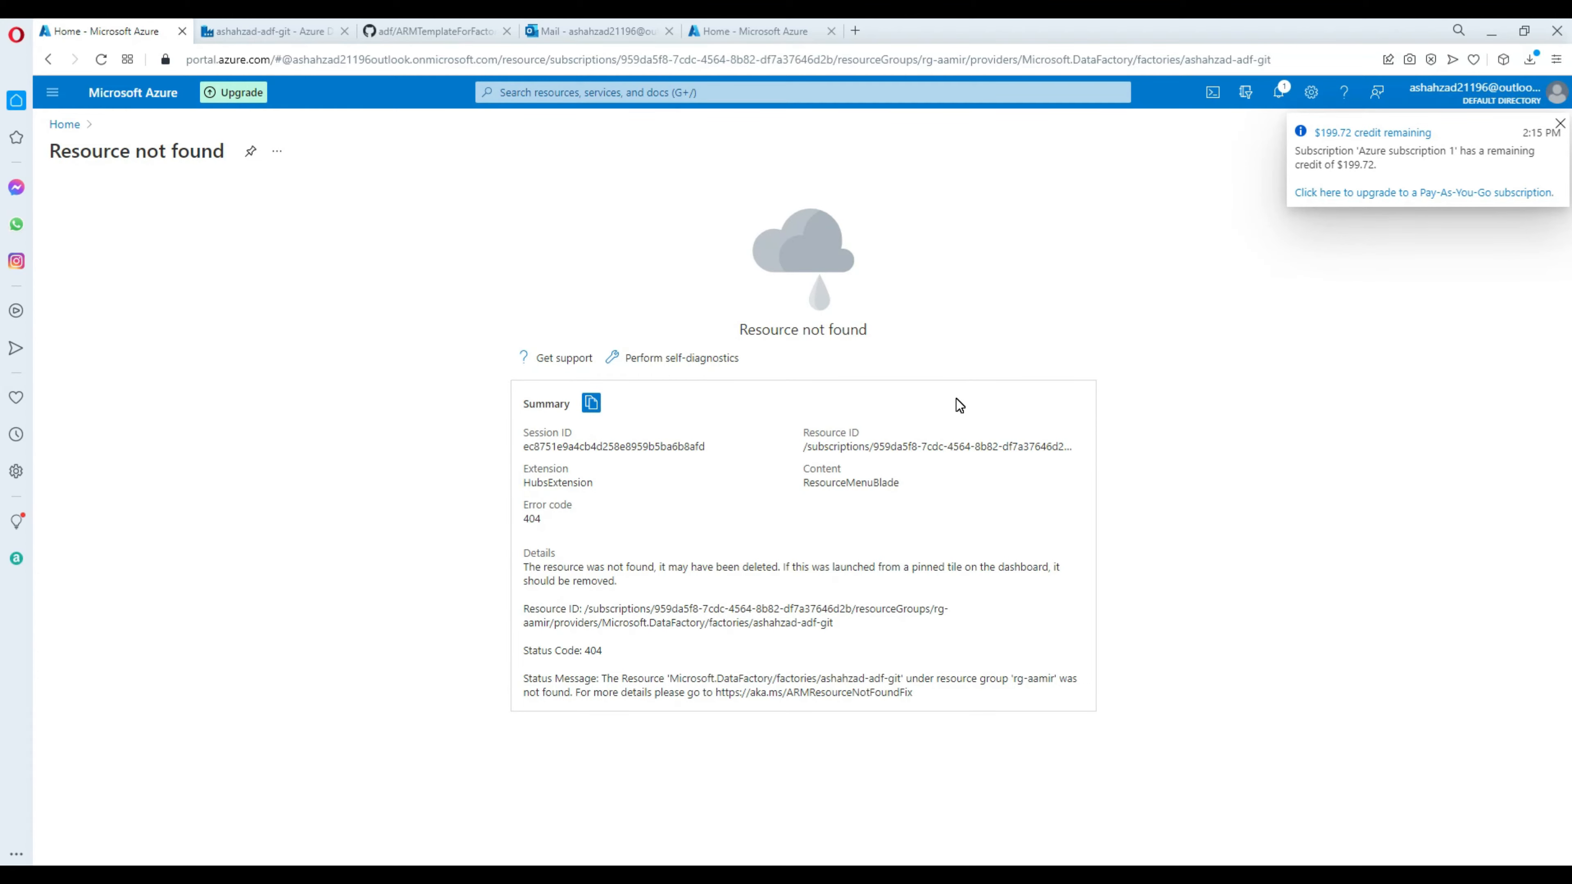
pyautogui.click(65, 126)
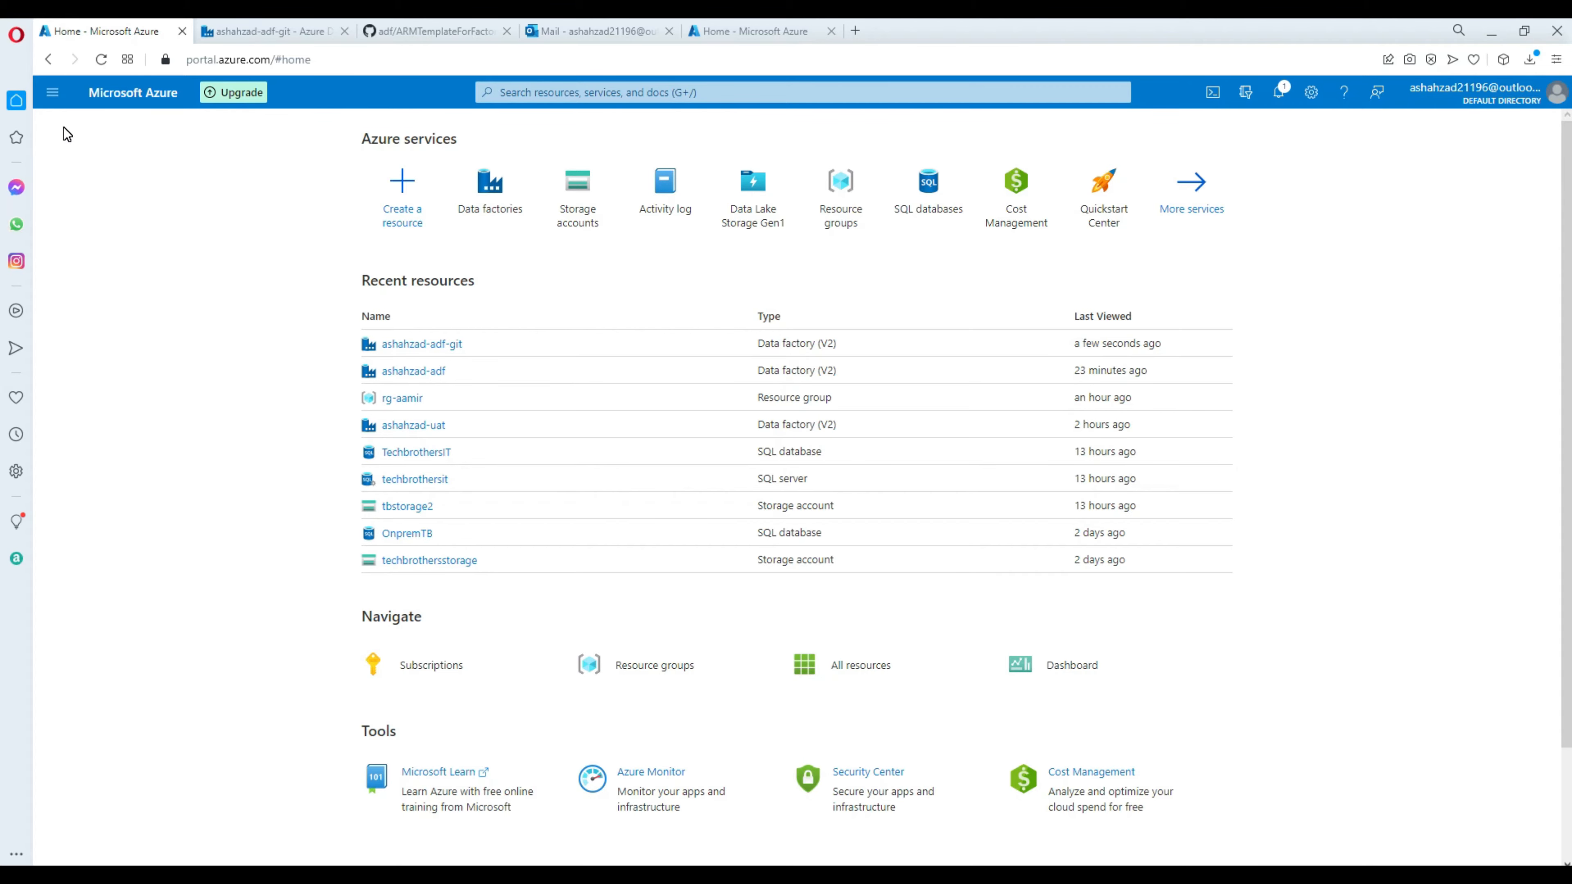
# Step: Switch to the GitHub repository, try to view the template file on the main branch, and return to the adf_publish branch's root
pyautogui.click(399, 31)
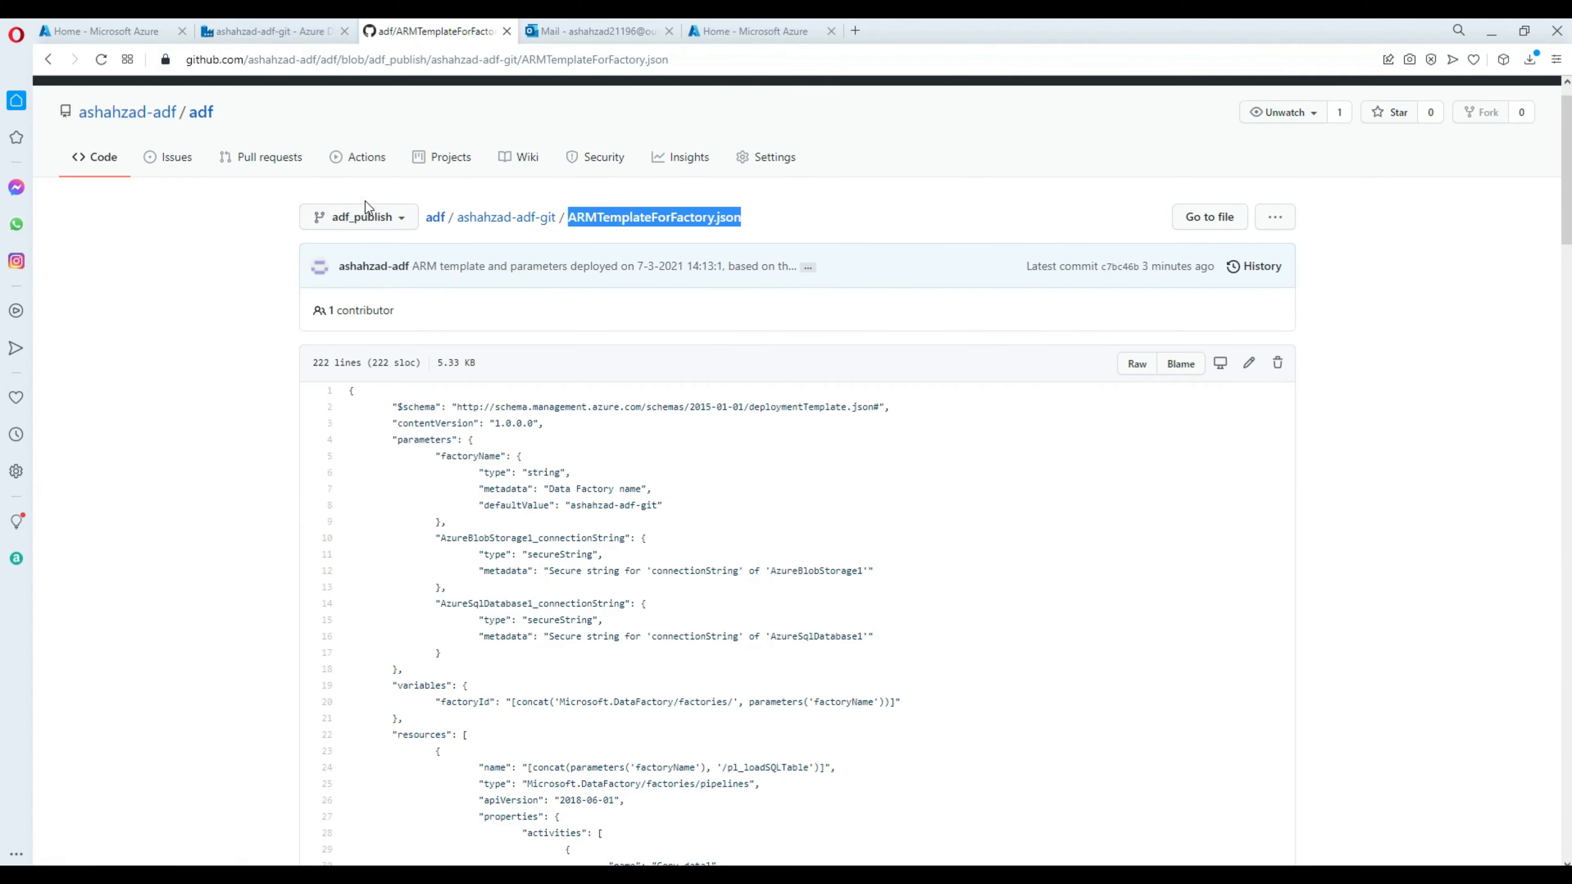
pyautogui.click(399, 225)
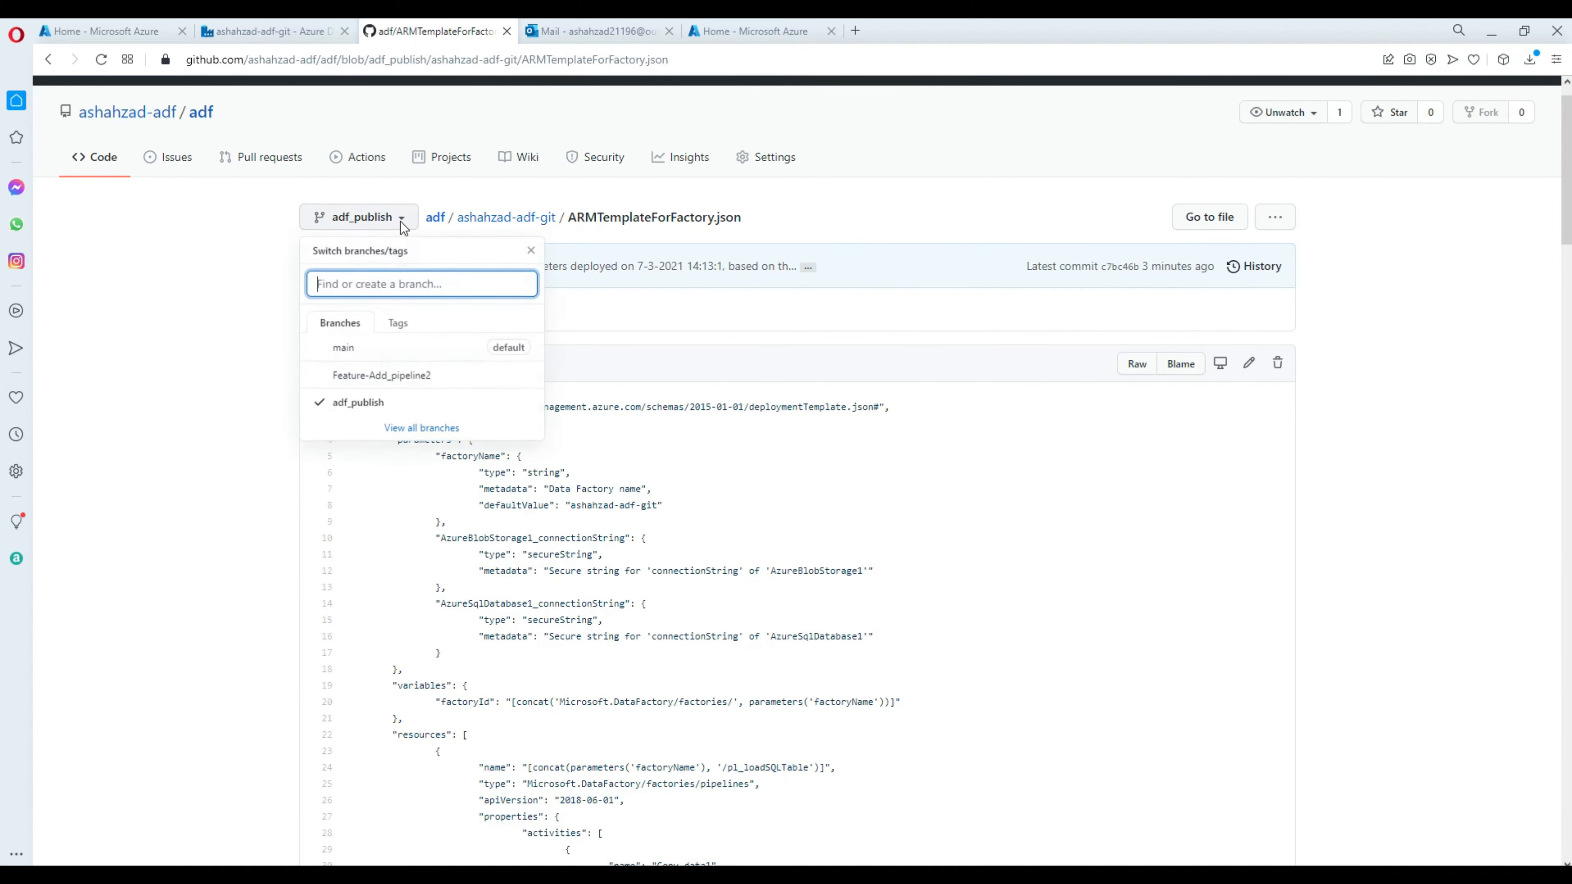
pyautogui.click(346, 353)
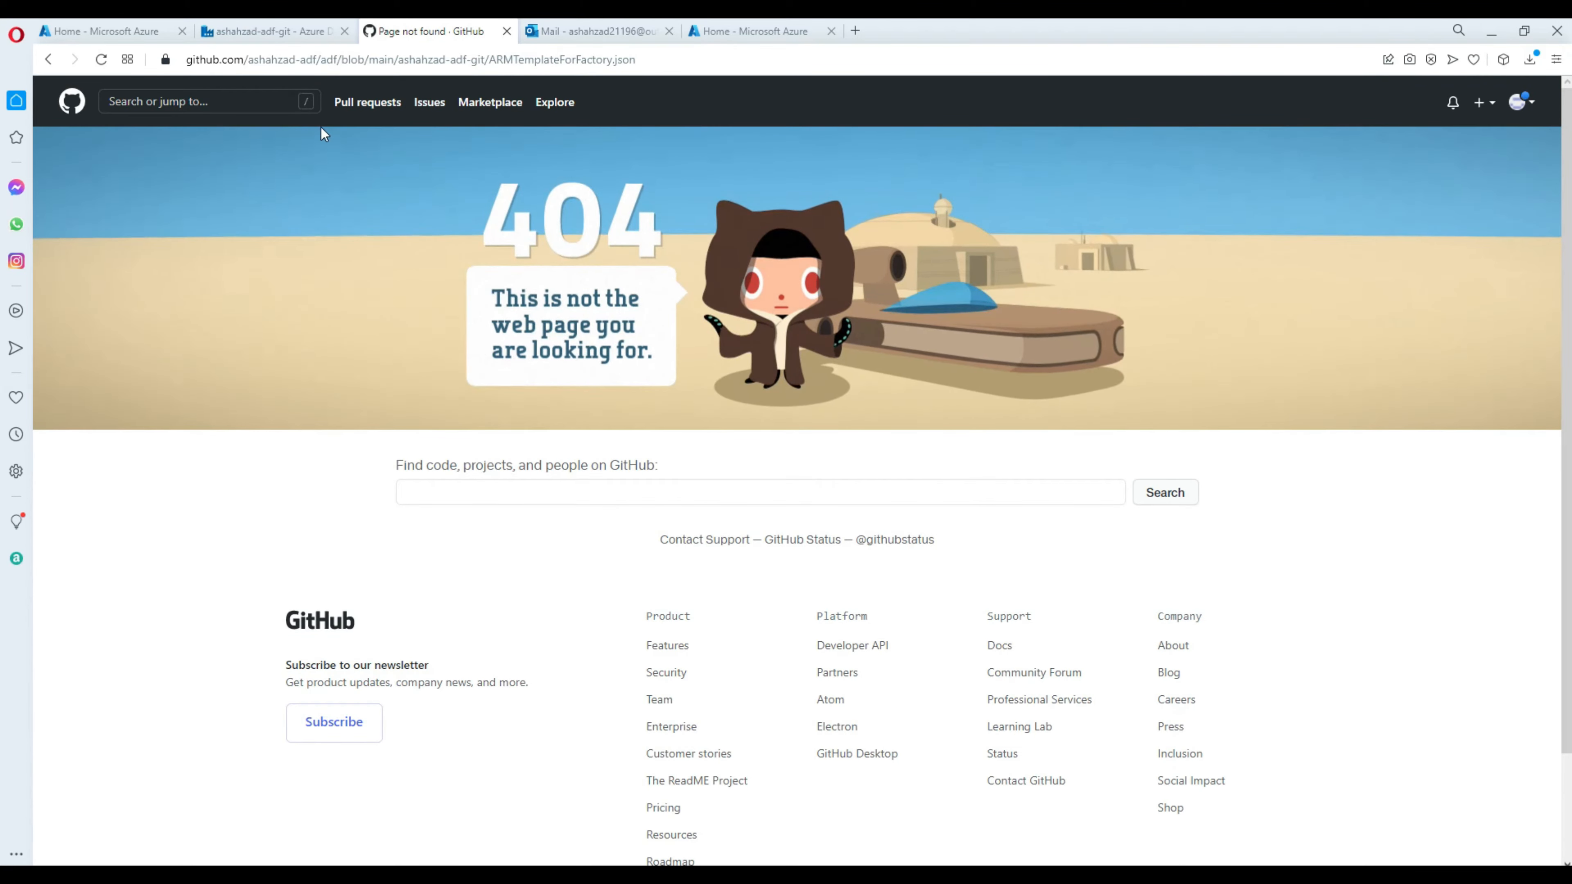
pyautogui.click(101, 61)
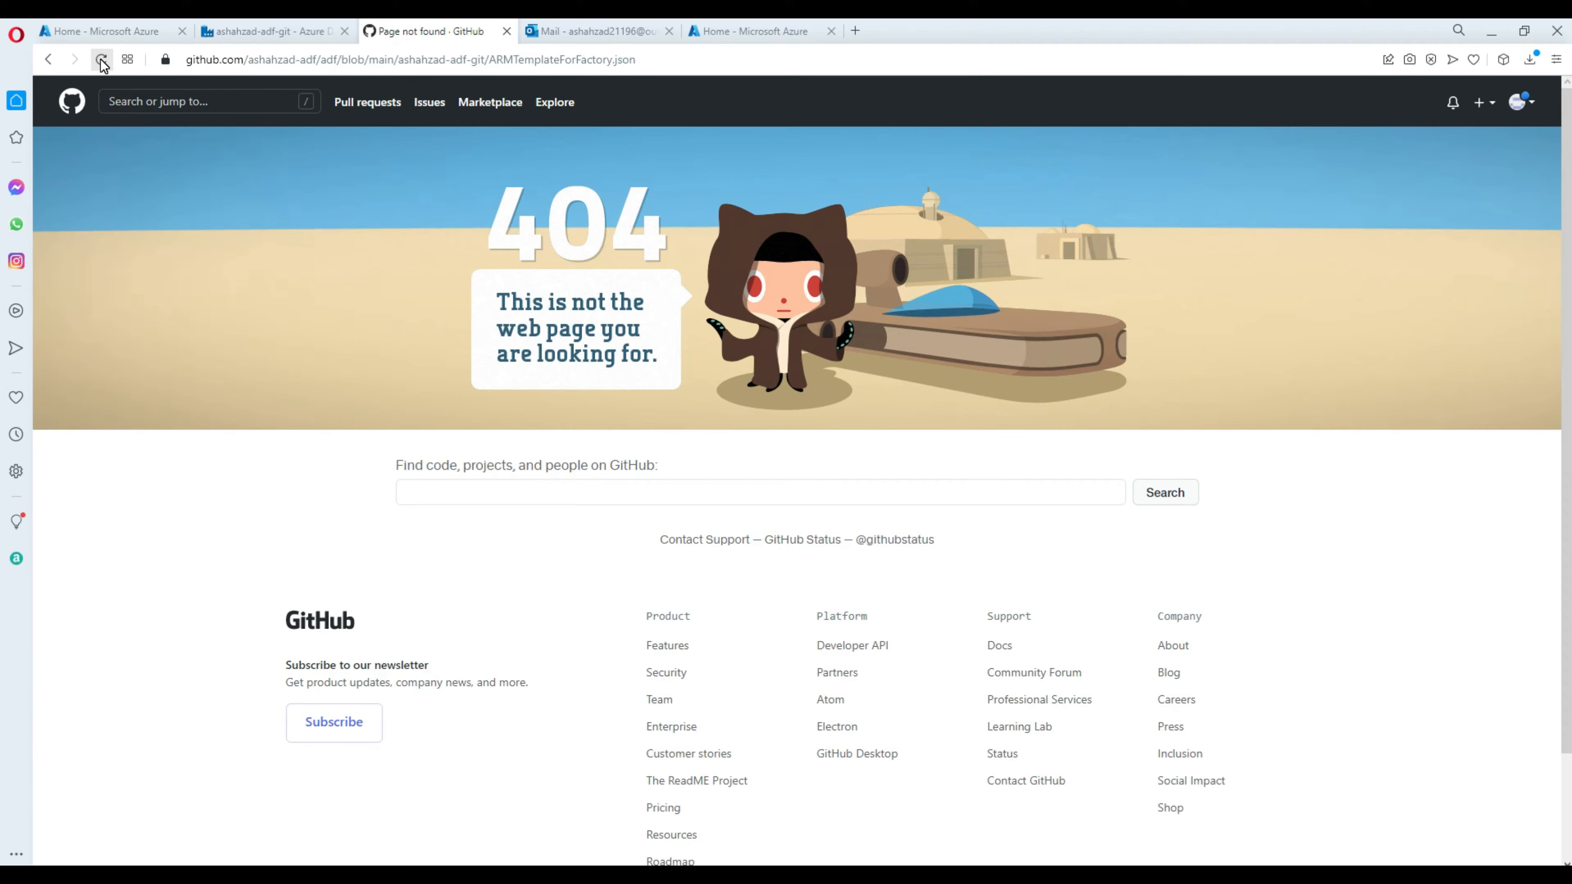
pyautogui.click(48, 59)
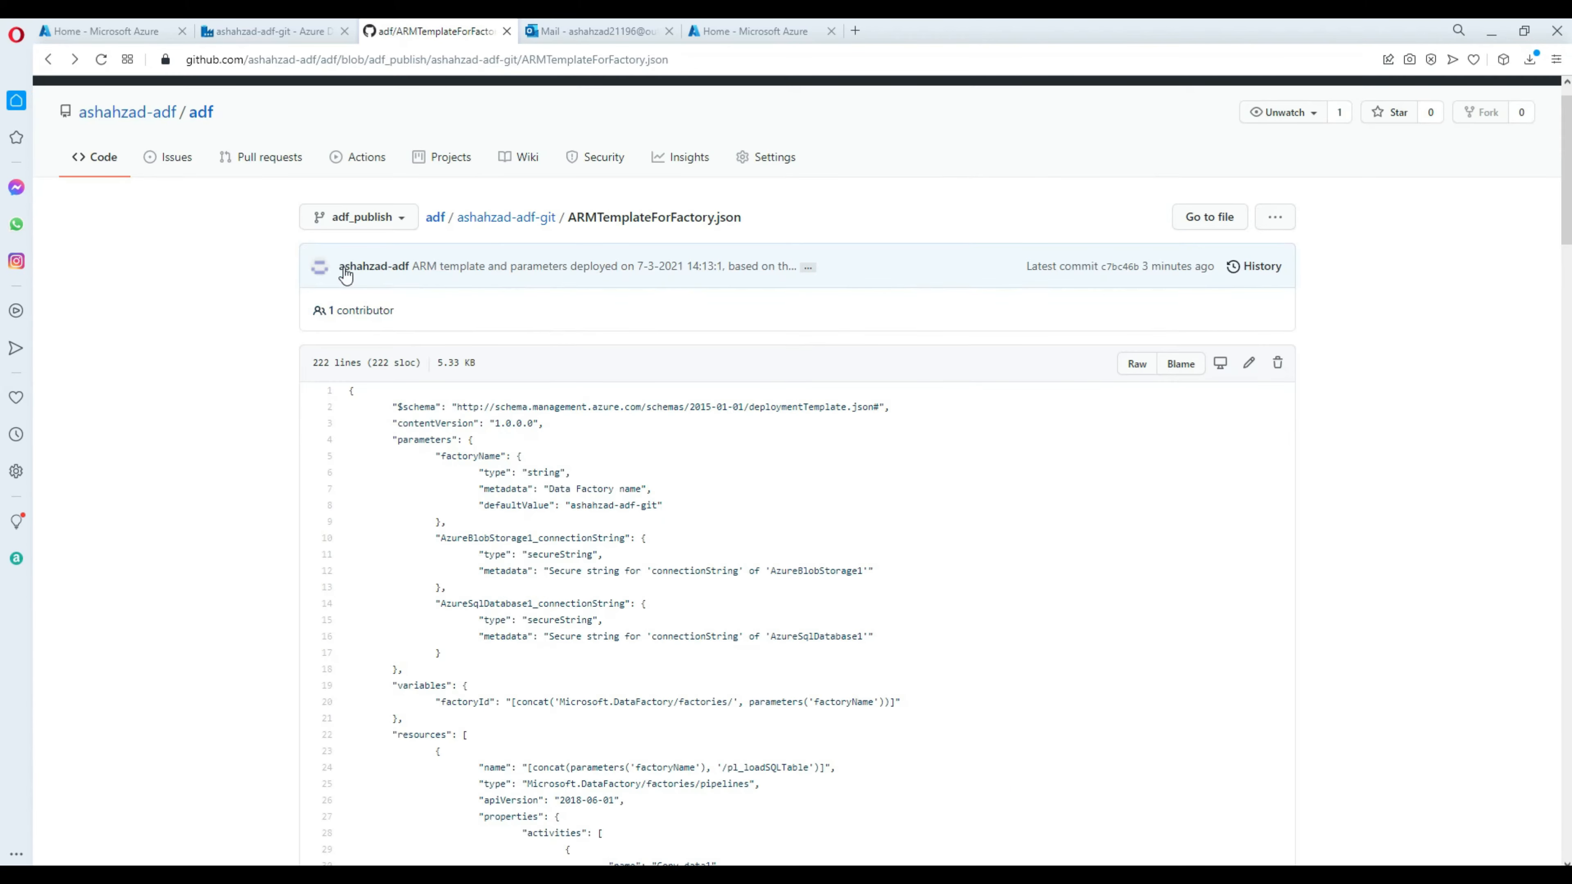
pyautogui.click(433, 218)
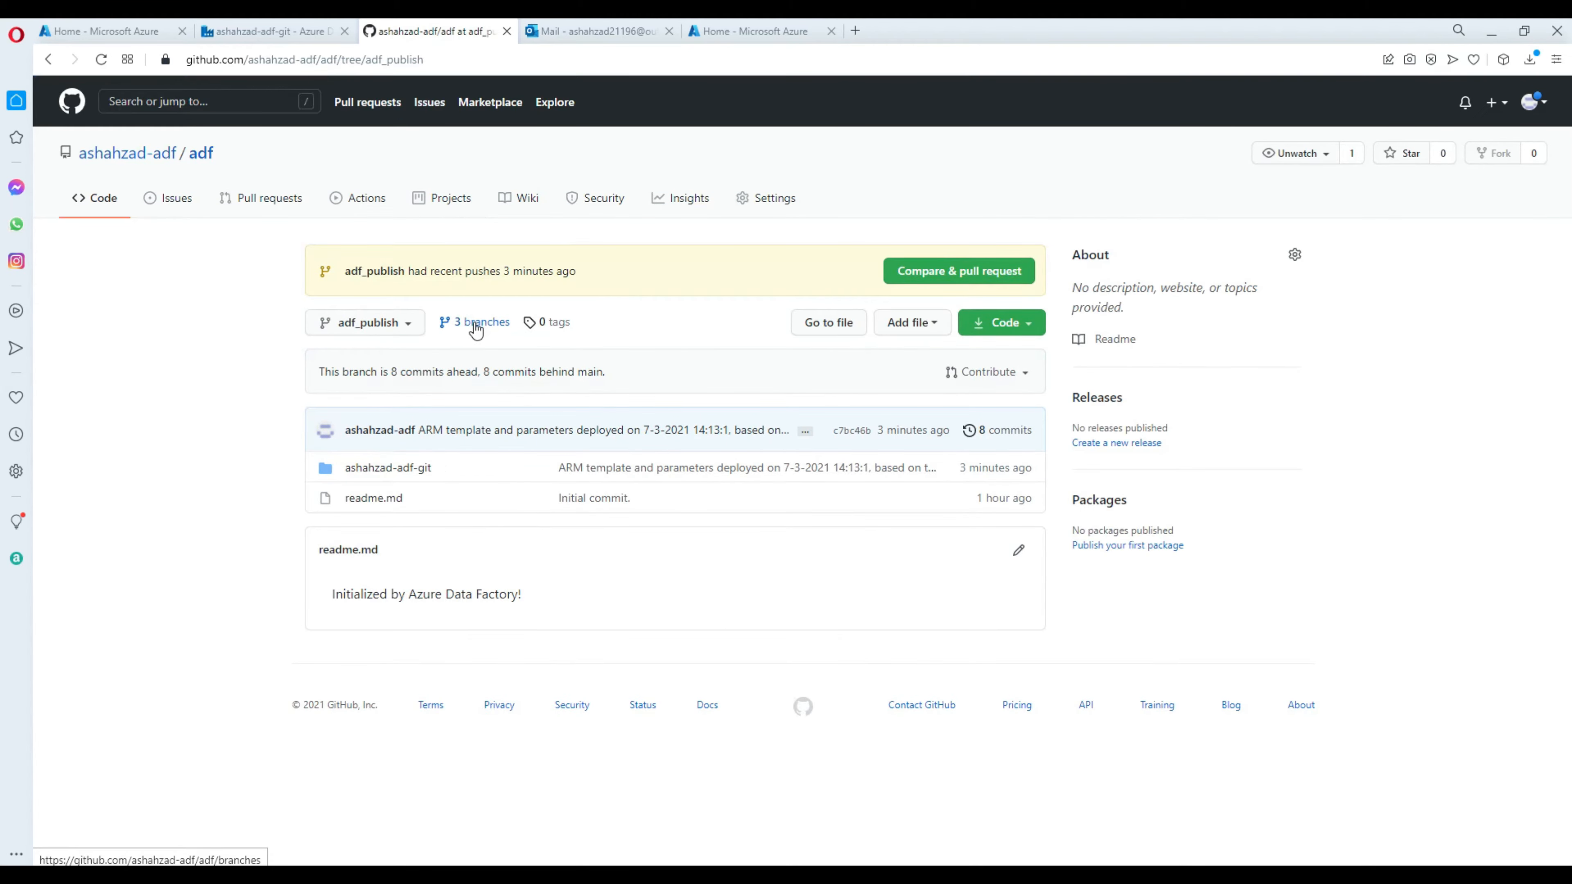
# Step: Open the main branch from the branch list and check the contents of its dataset, linkedService and pipeline folders
pyautogui.click(475, 323)
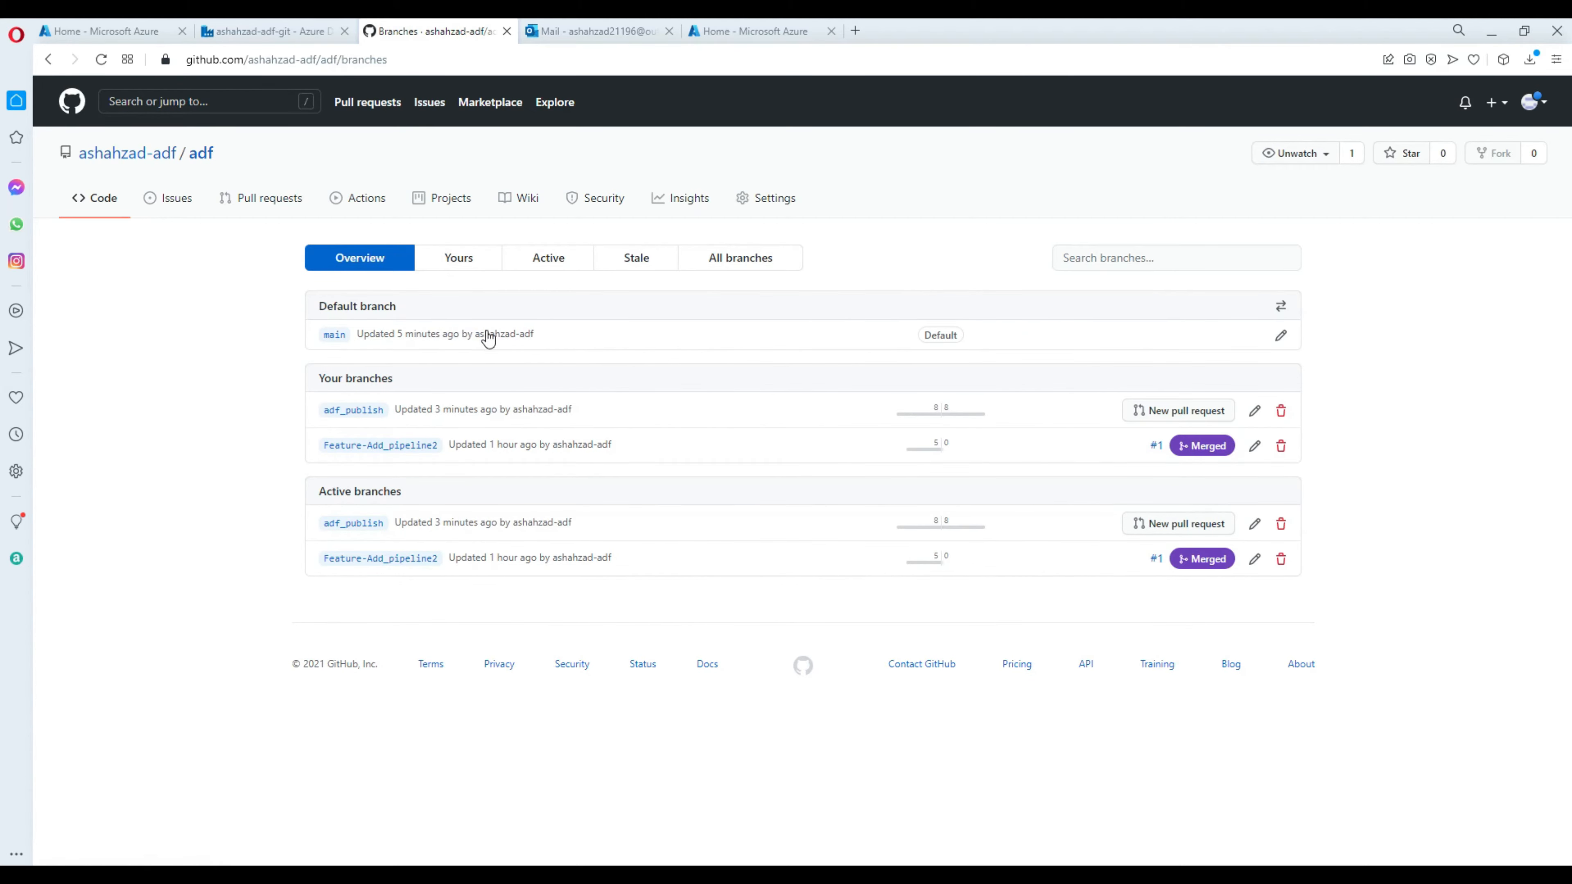
pyautogui.click(340, 338)
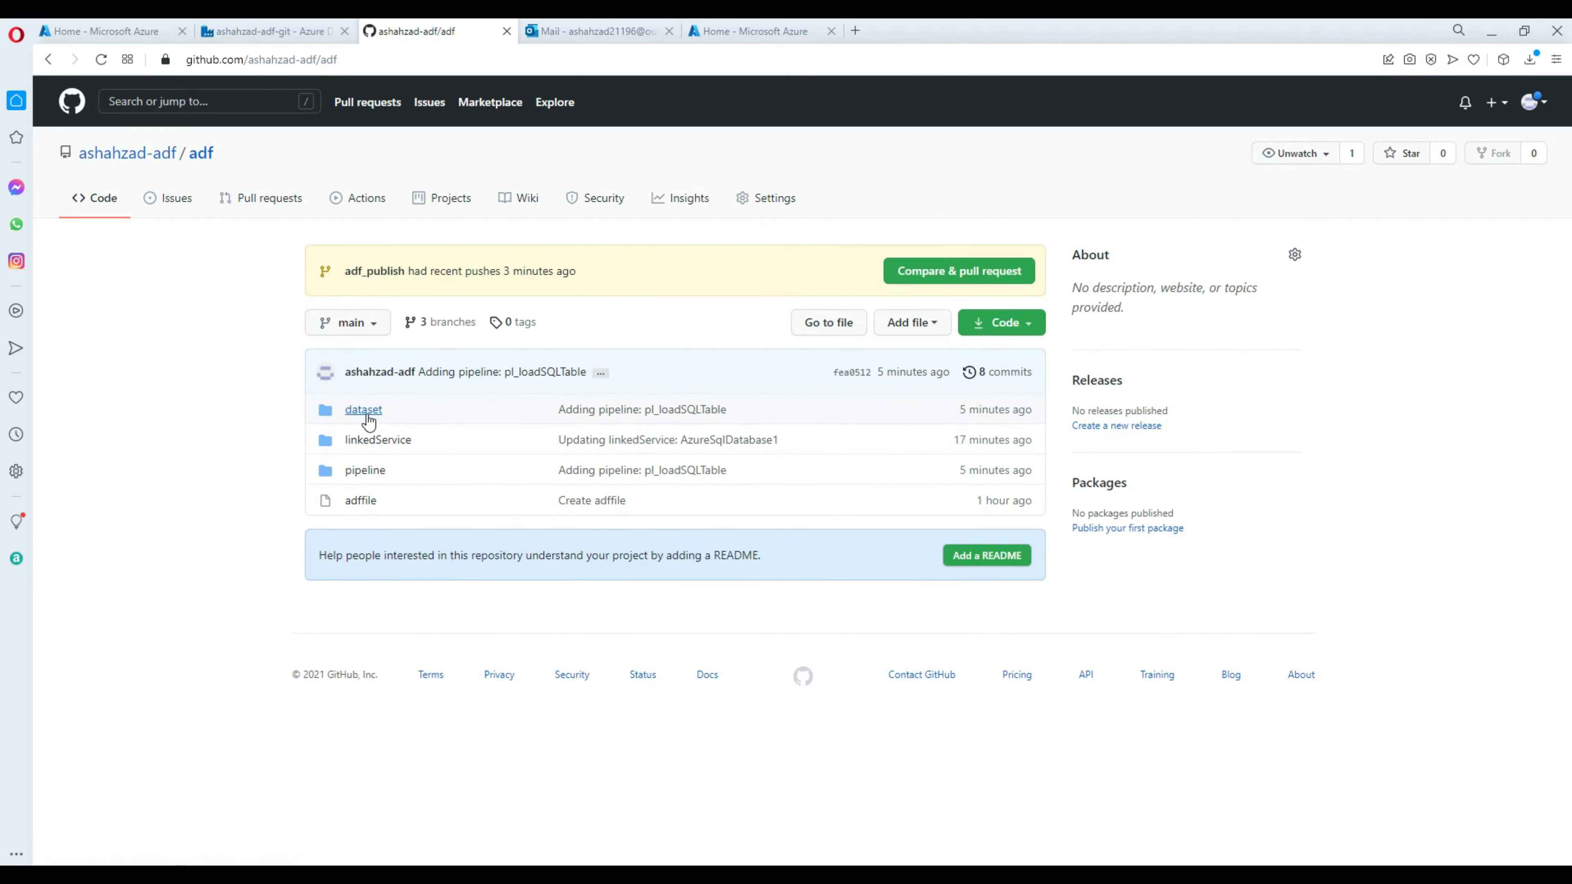
pyautogui.click(366, 412)
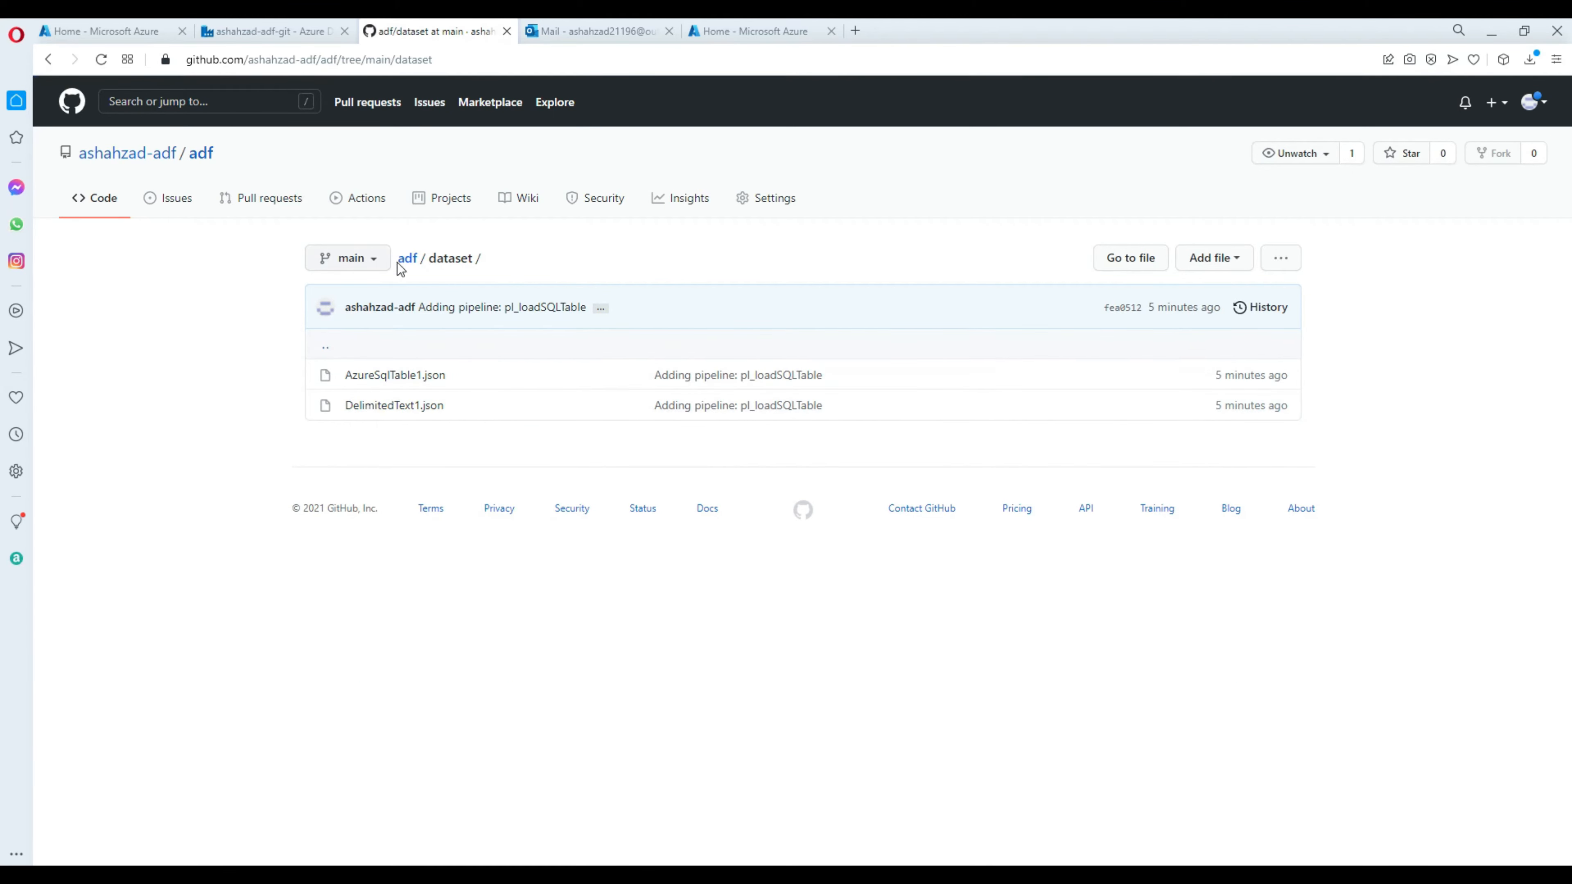
pyautogui.click(403, 266)
pyautogui.click(384, 438)
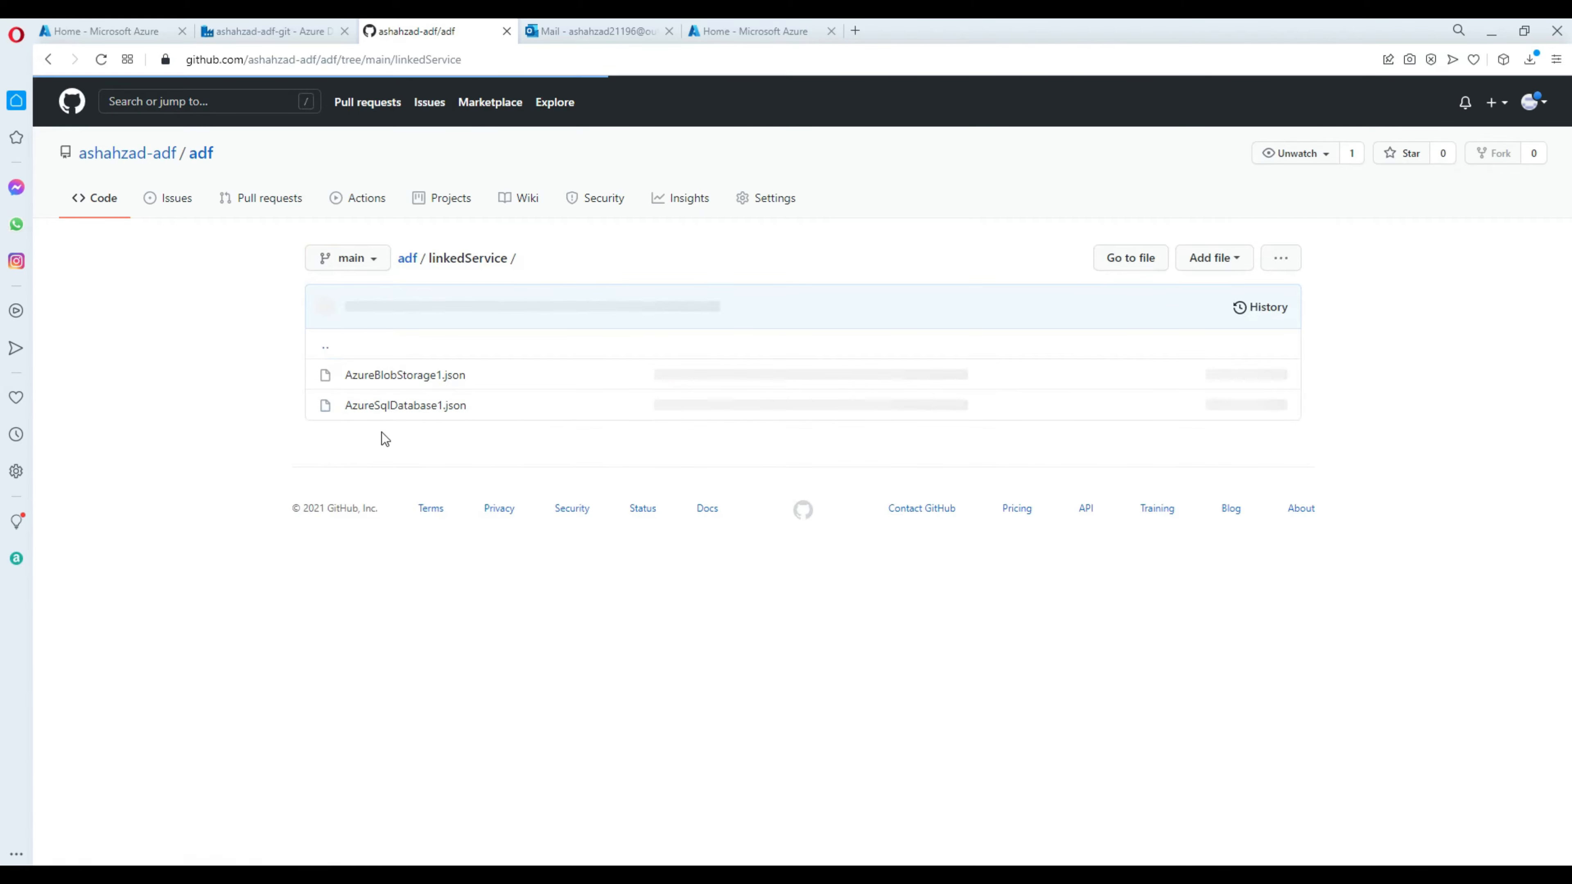
pyautogui.click(408, 260)
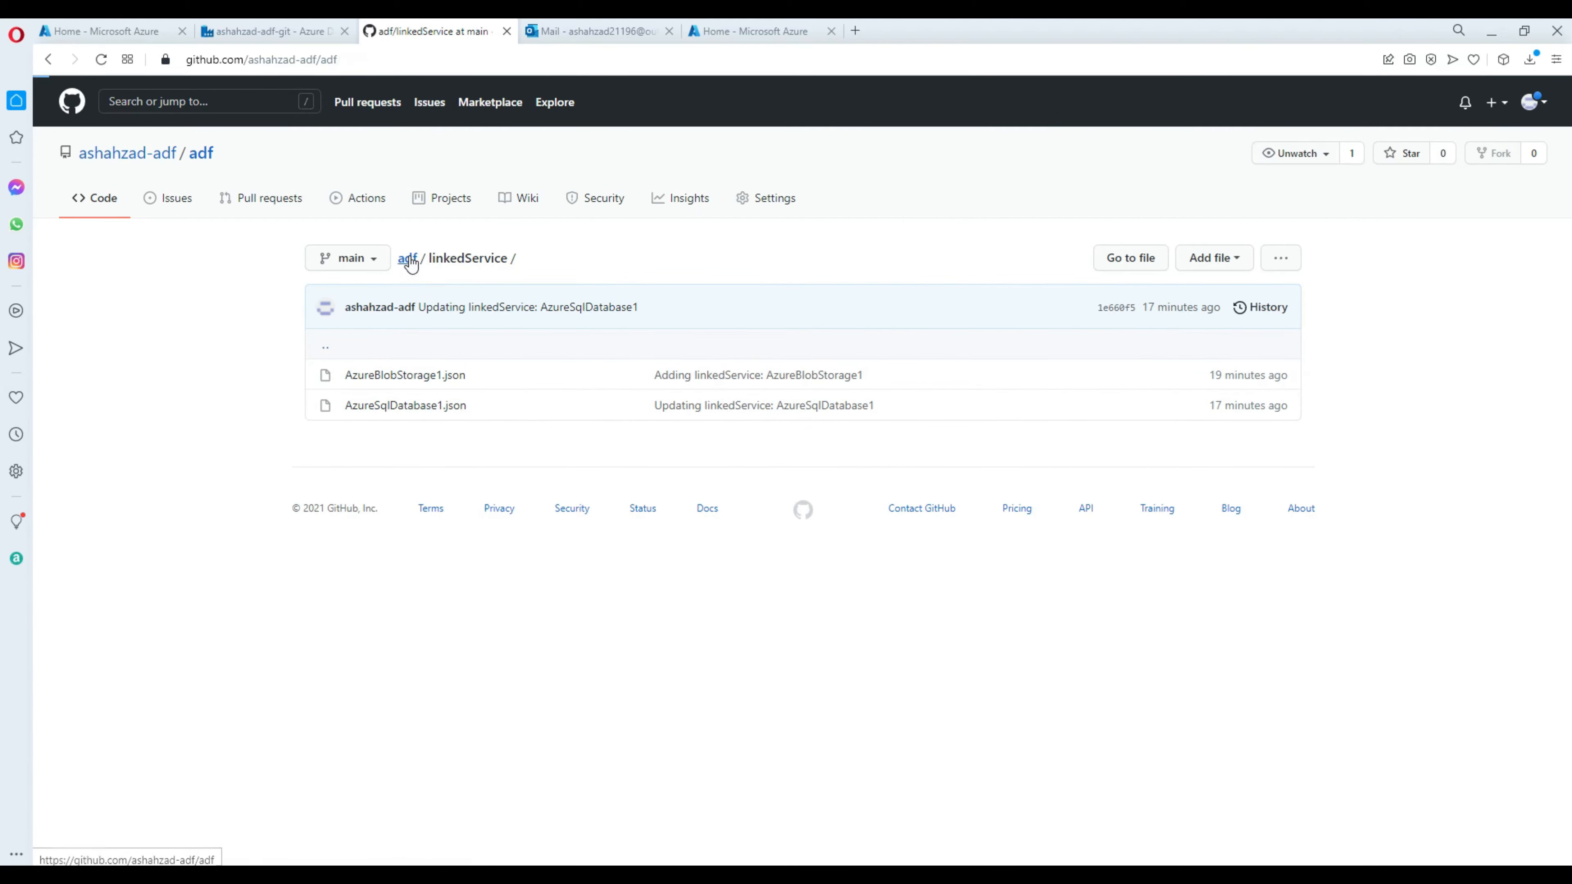
pyautogui.click(370, 466)
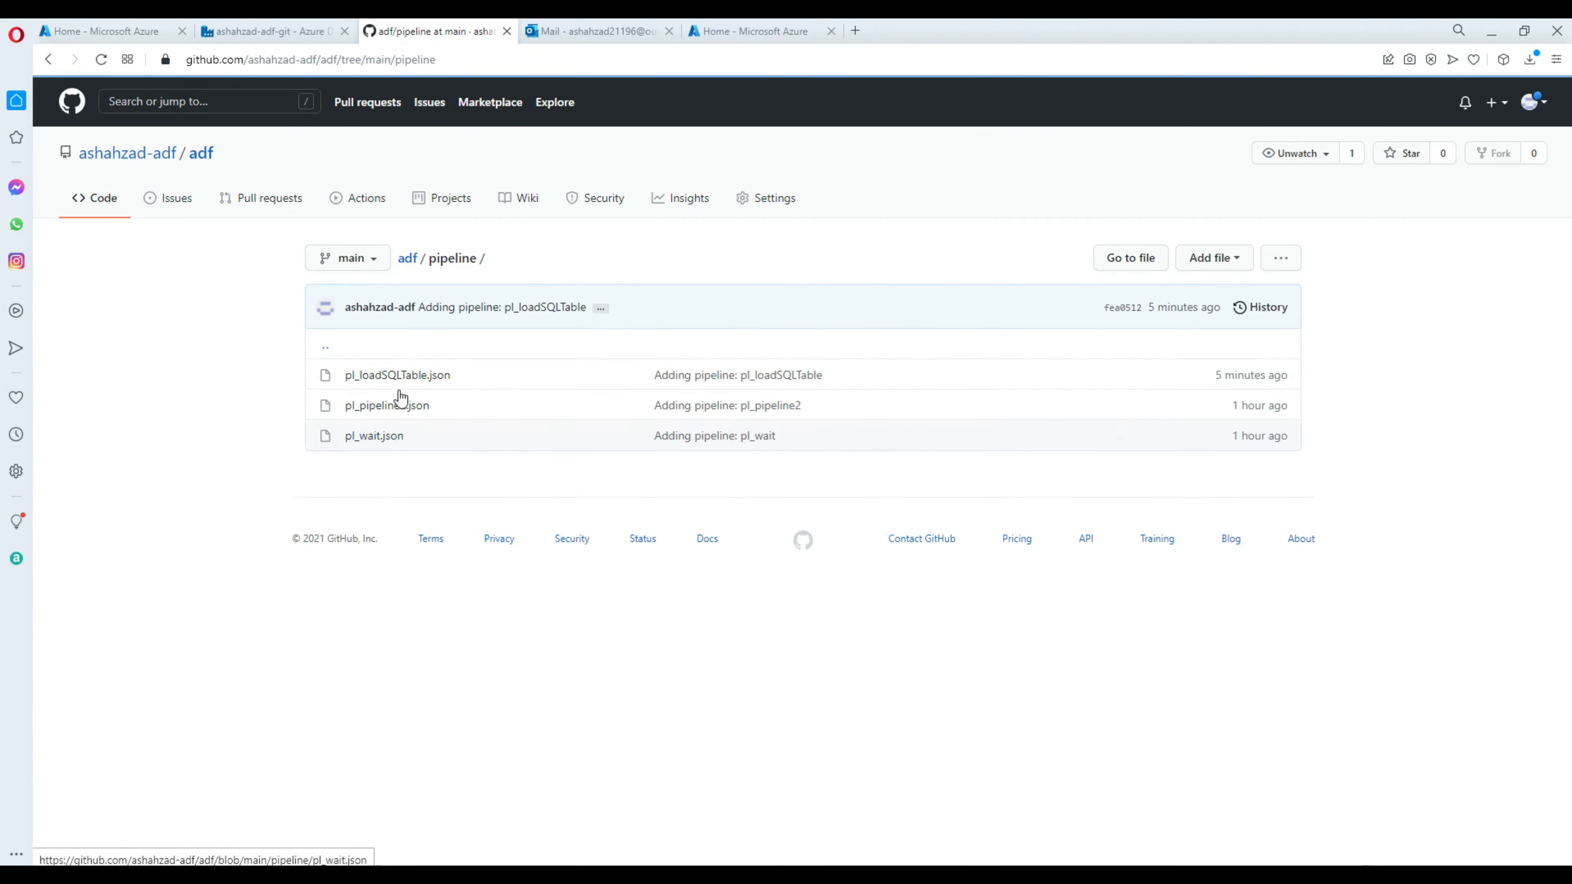
pyautogui.click(408, 260)
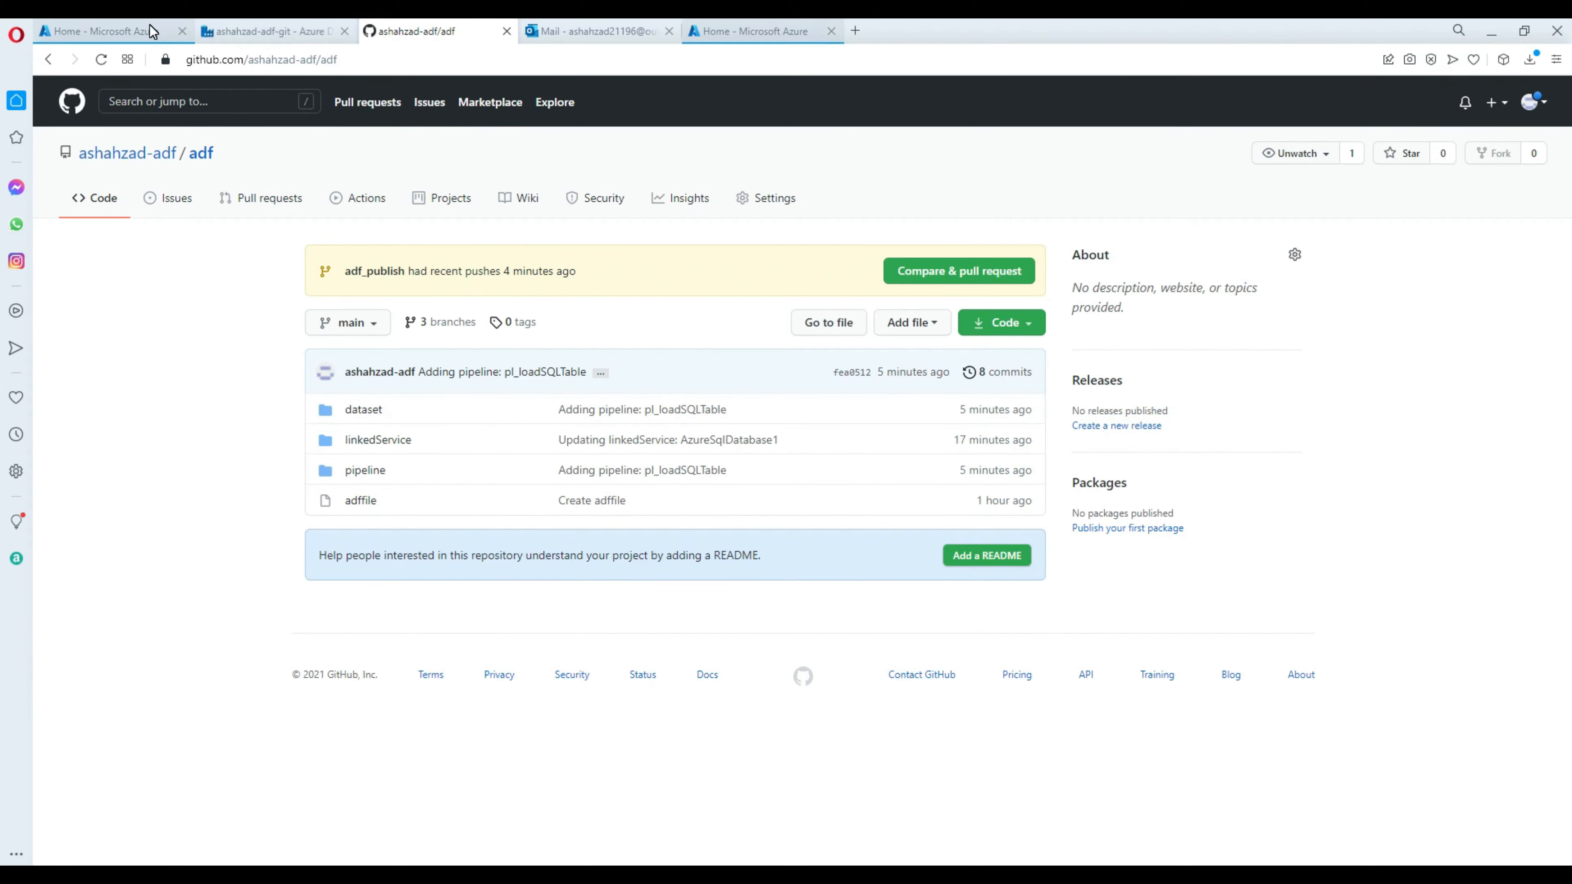
# Step: Close the deleted factory's authoring page and locate ARMTemplateForFactory.json in the factory folder on the adf_publish branch
pyautogui.click(234, 34)
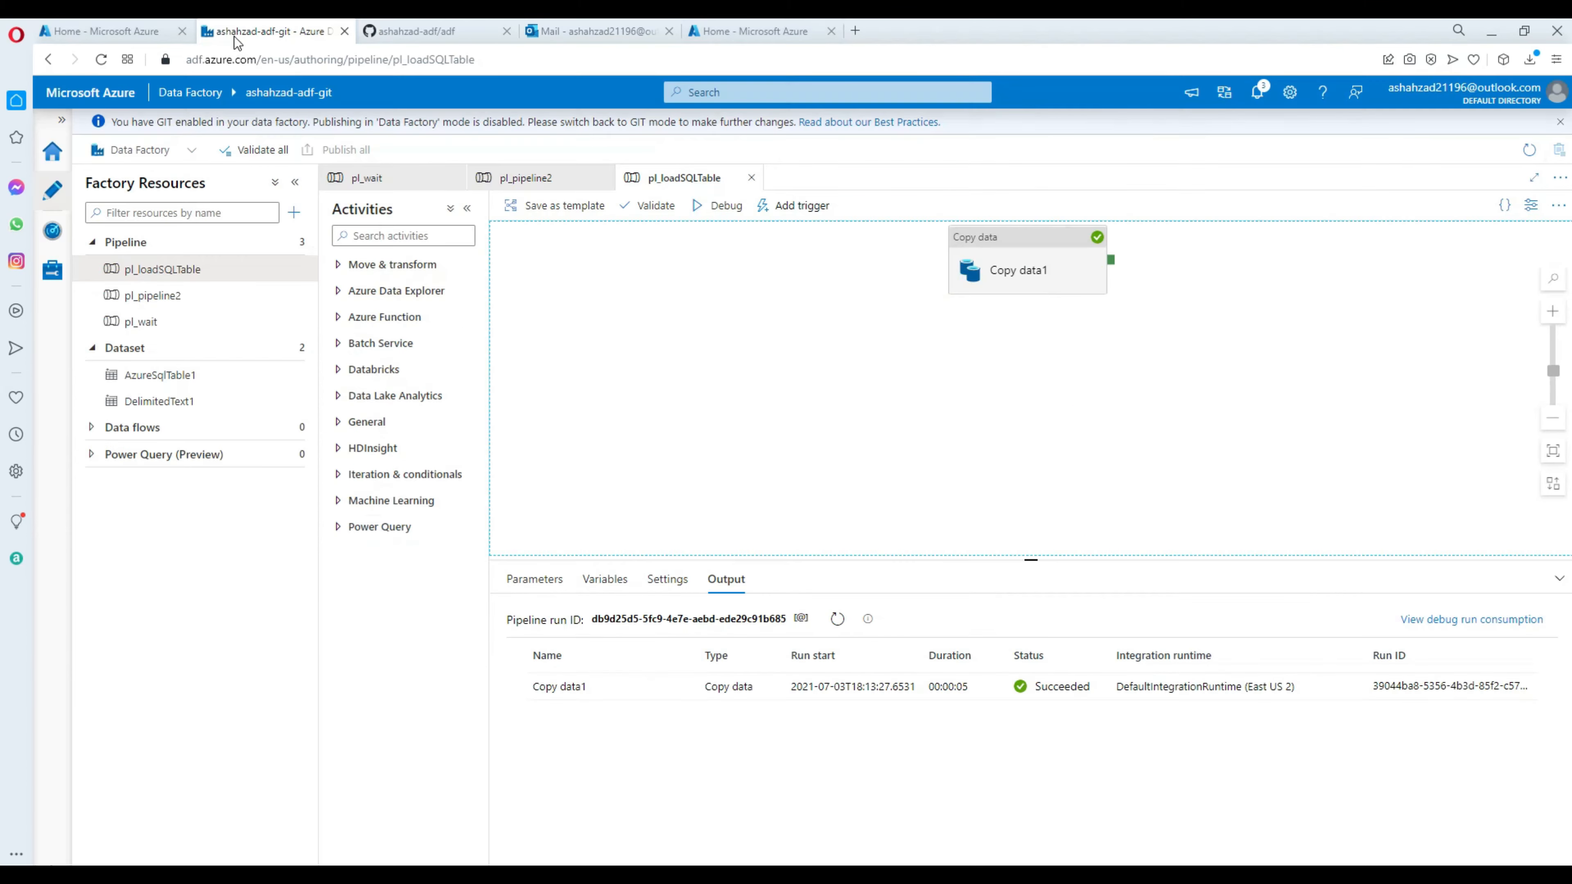
pyautogui.click(344, 31)
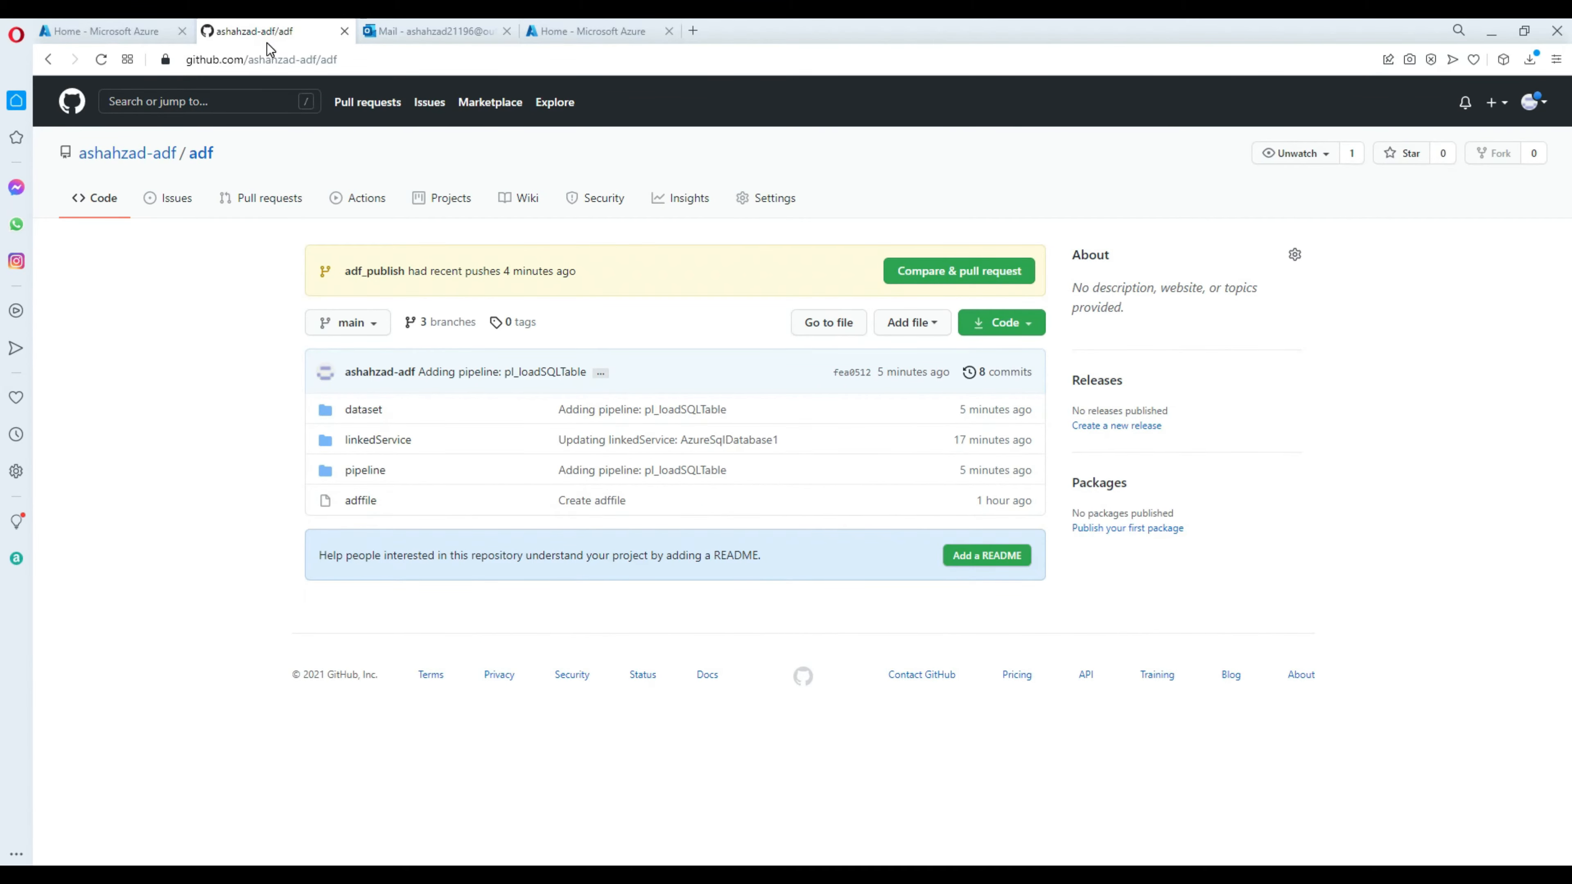
pyautogui.click(364, 325)
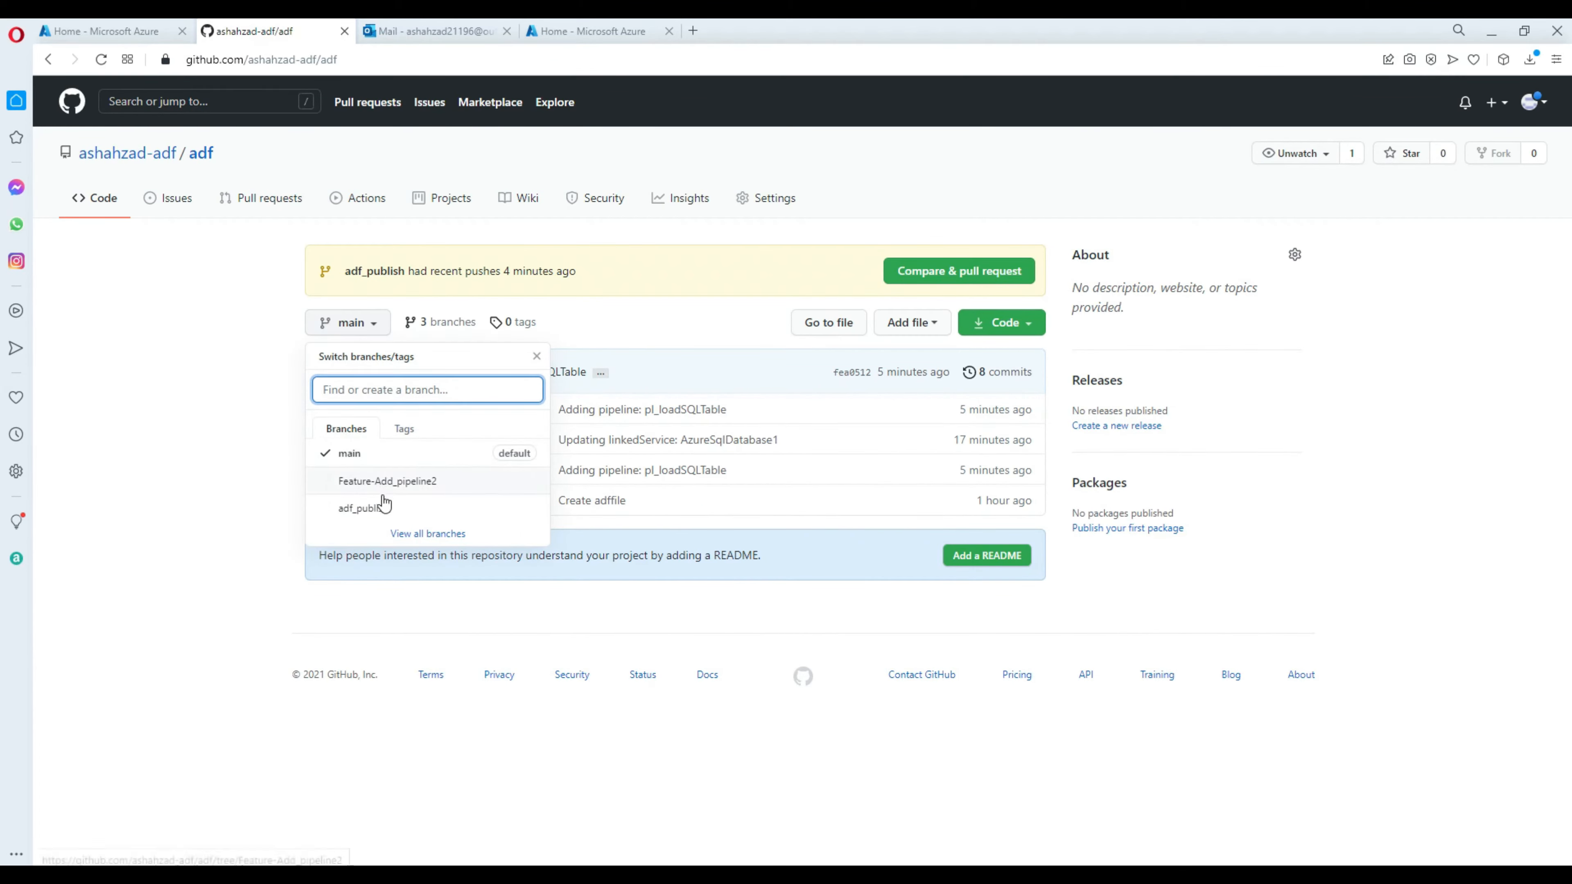
pyautogui.click(364, 510)
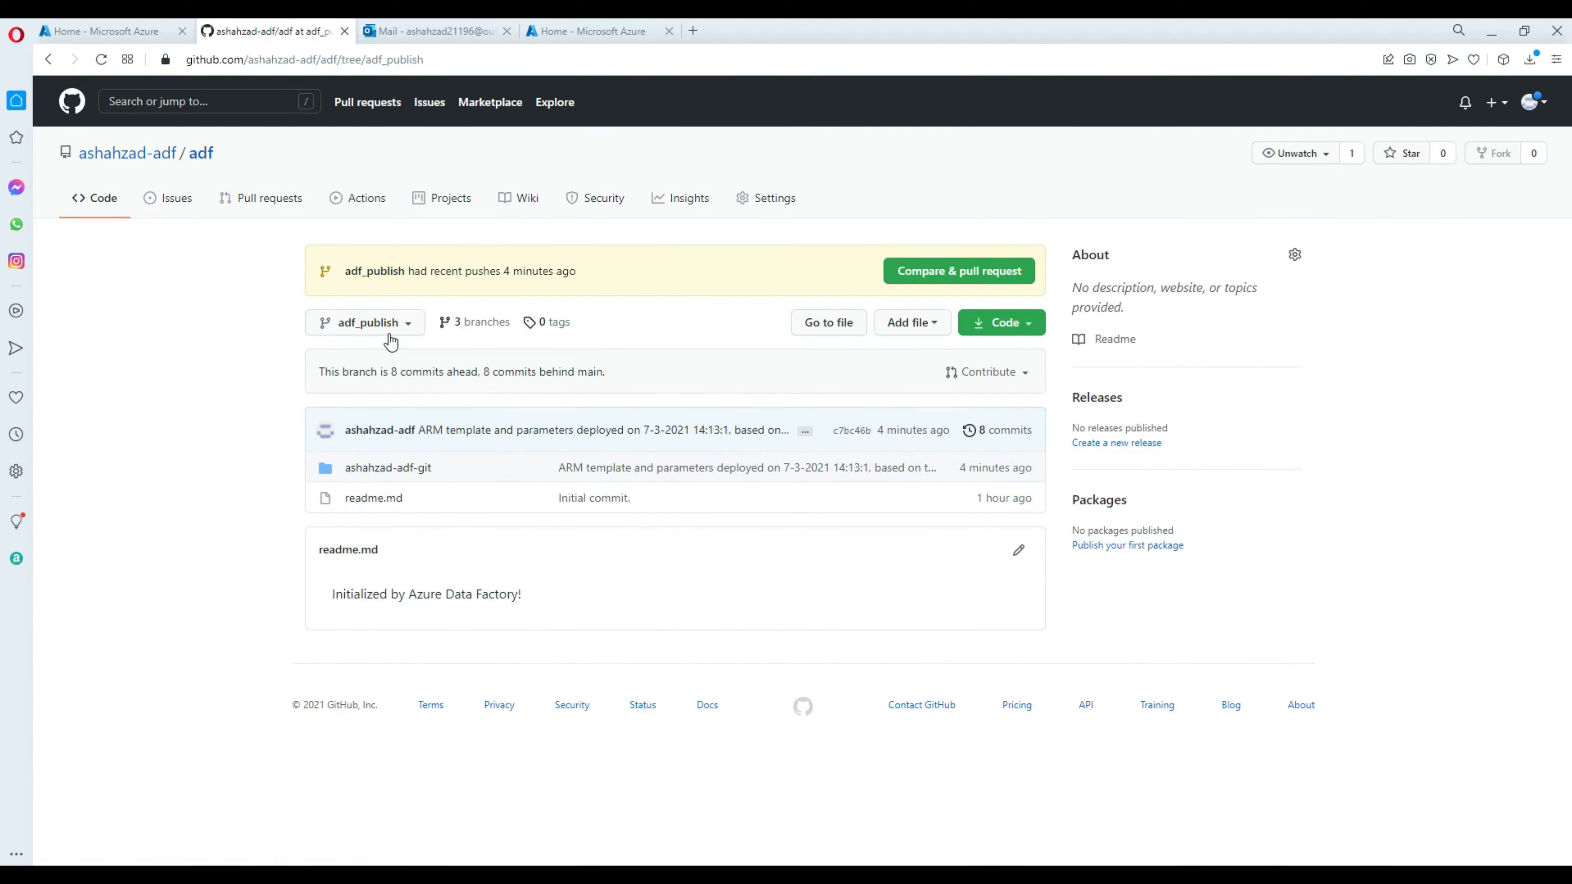
pyautogui.click(395, 471)
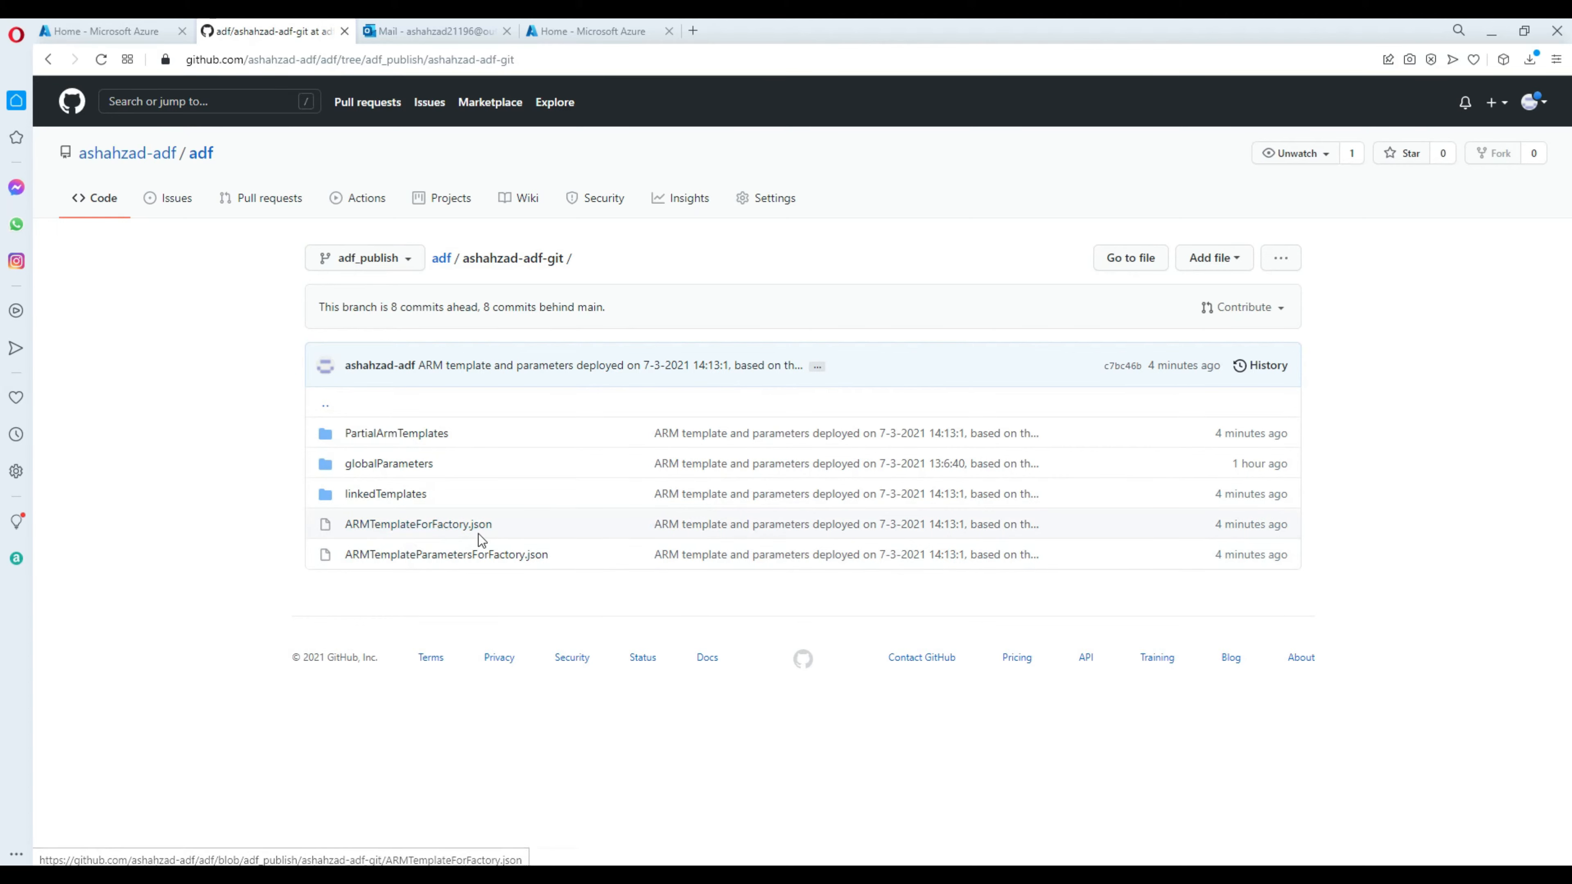
pyautogui.moveTo(506, 527); pyautogui.dragTo(351, 525)
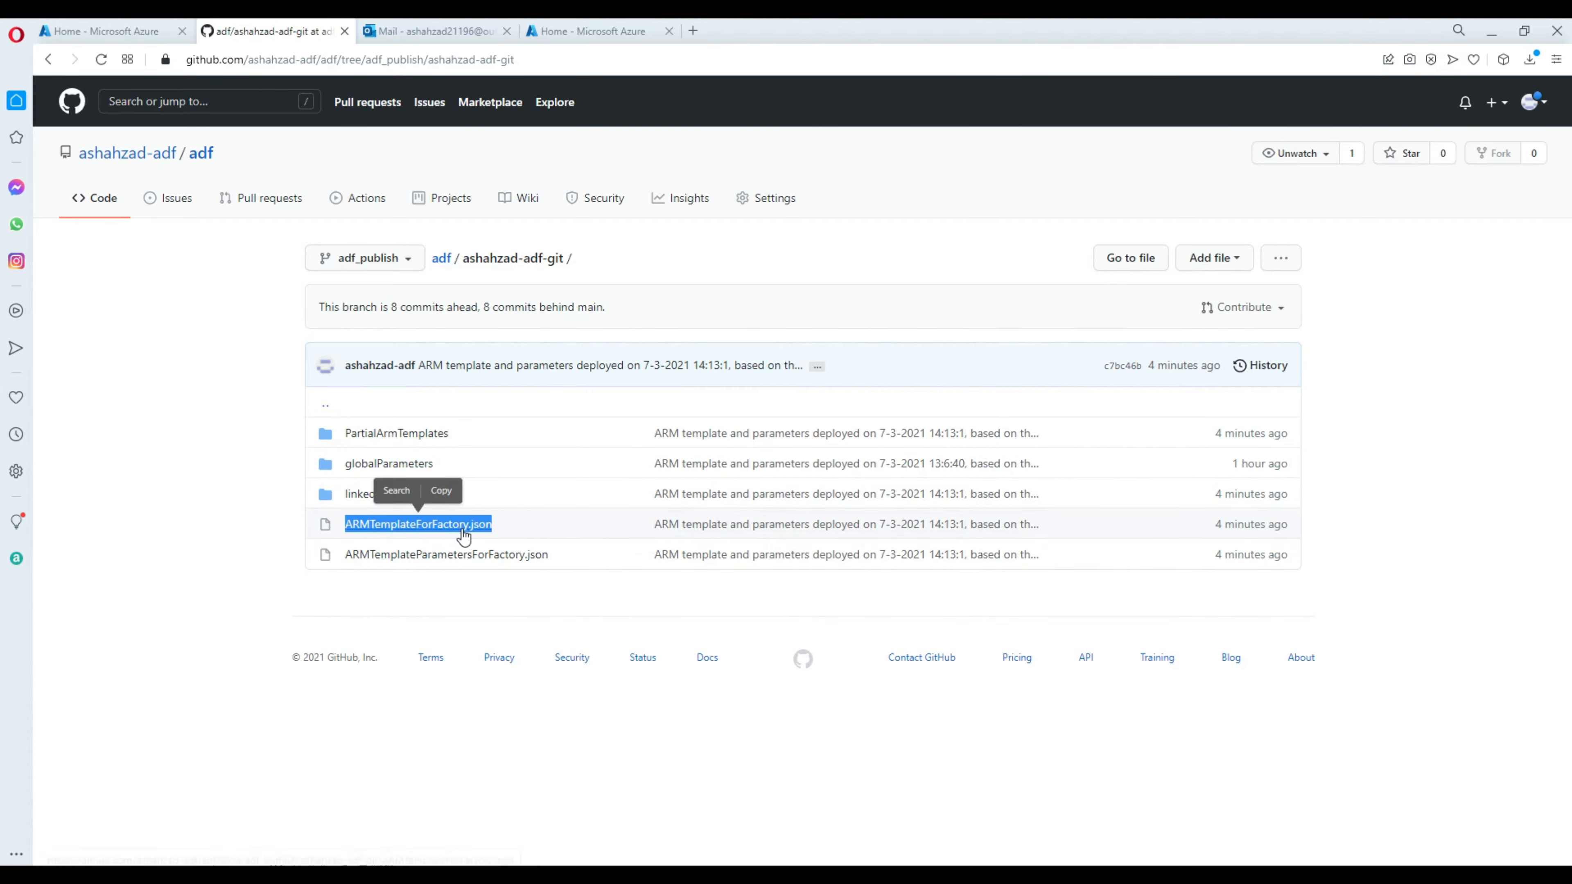
# Step: Switch to the Azure portal, open the deleted data factory from the recent resources to check its removal, and return home
pyautogui.click(117, 31)
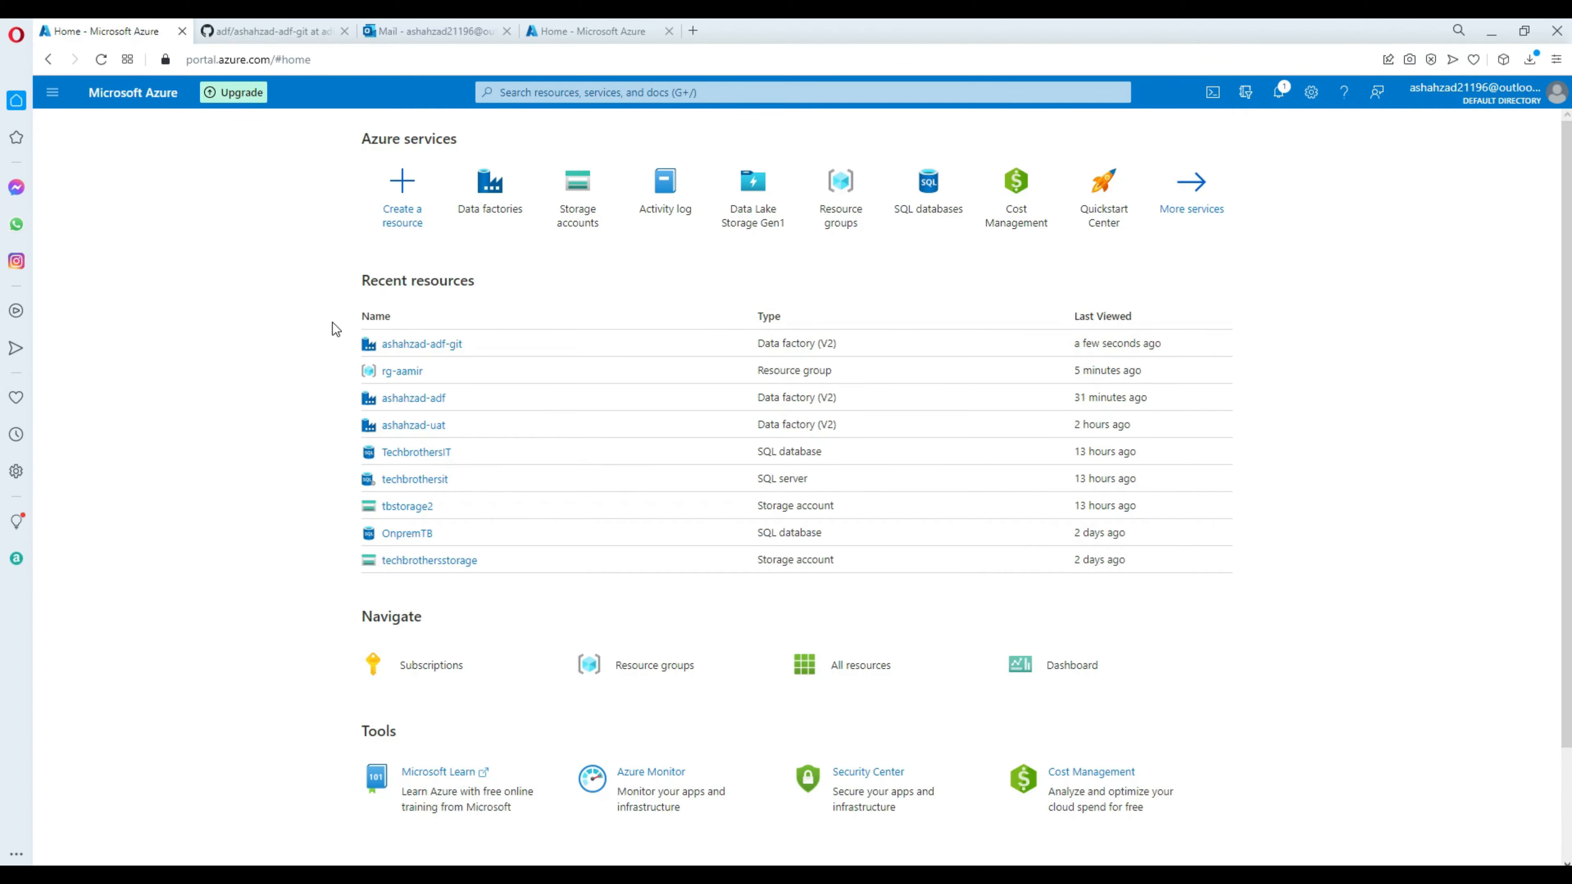
pyautogui.click(404, 345)
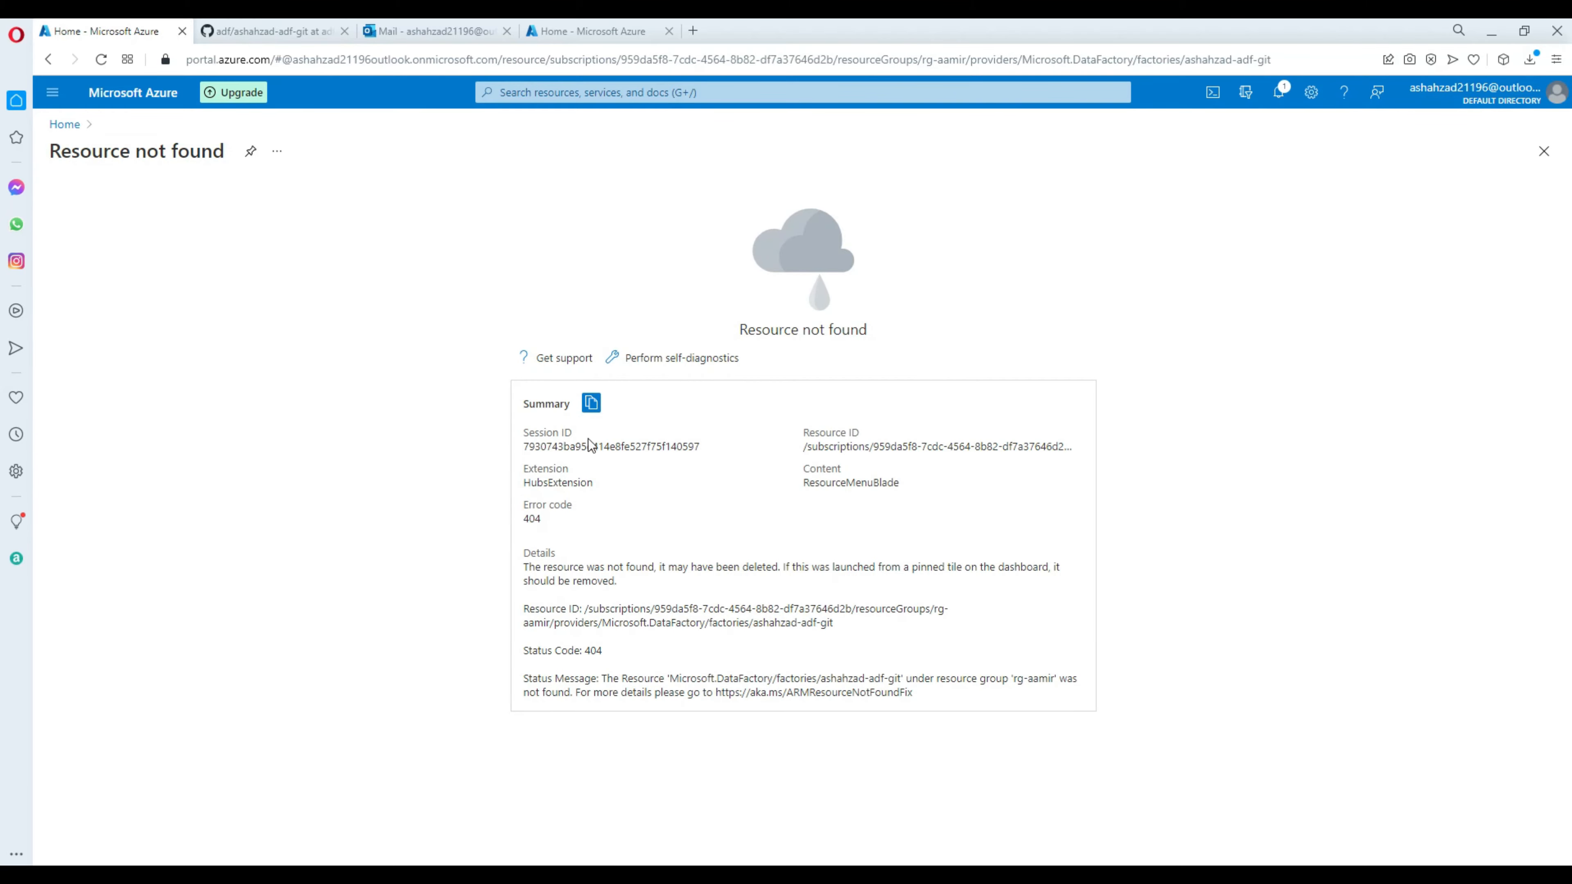
pyautogui.click(49, 60)
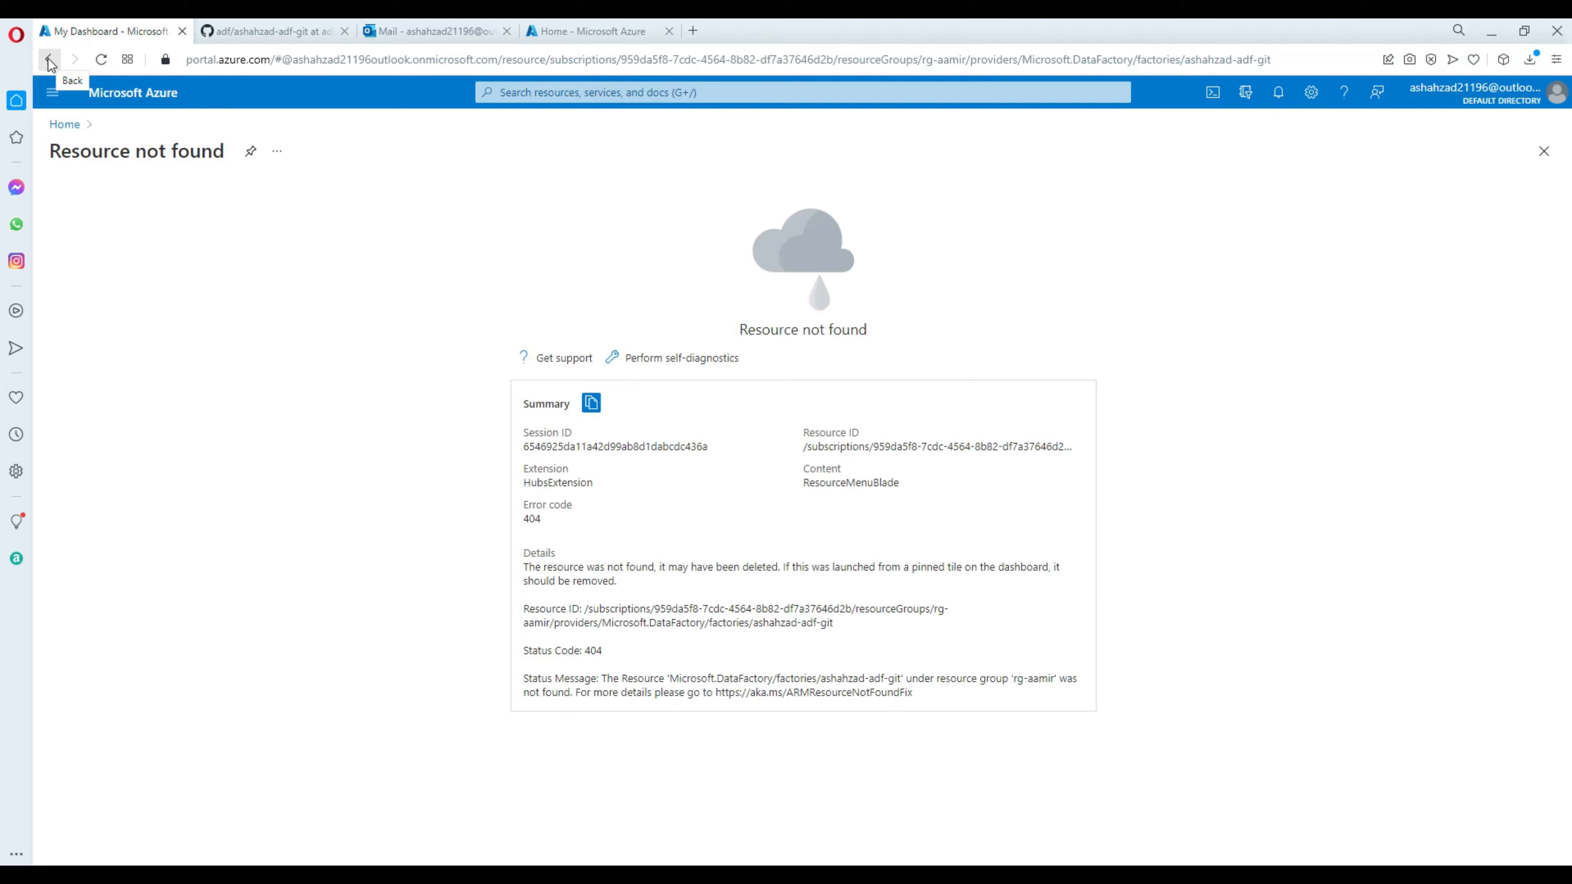
pyautogui.click(48, 59)
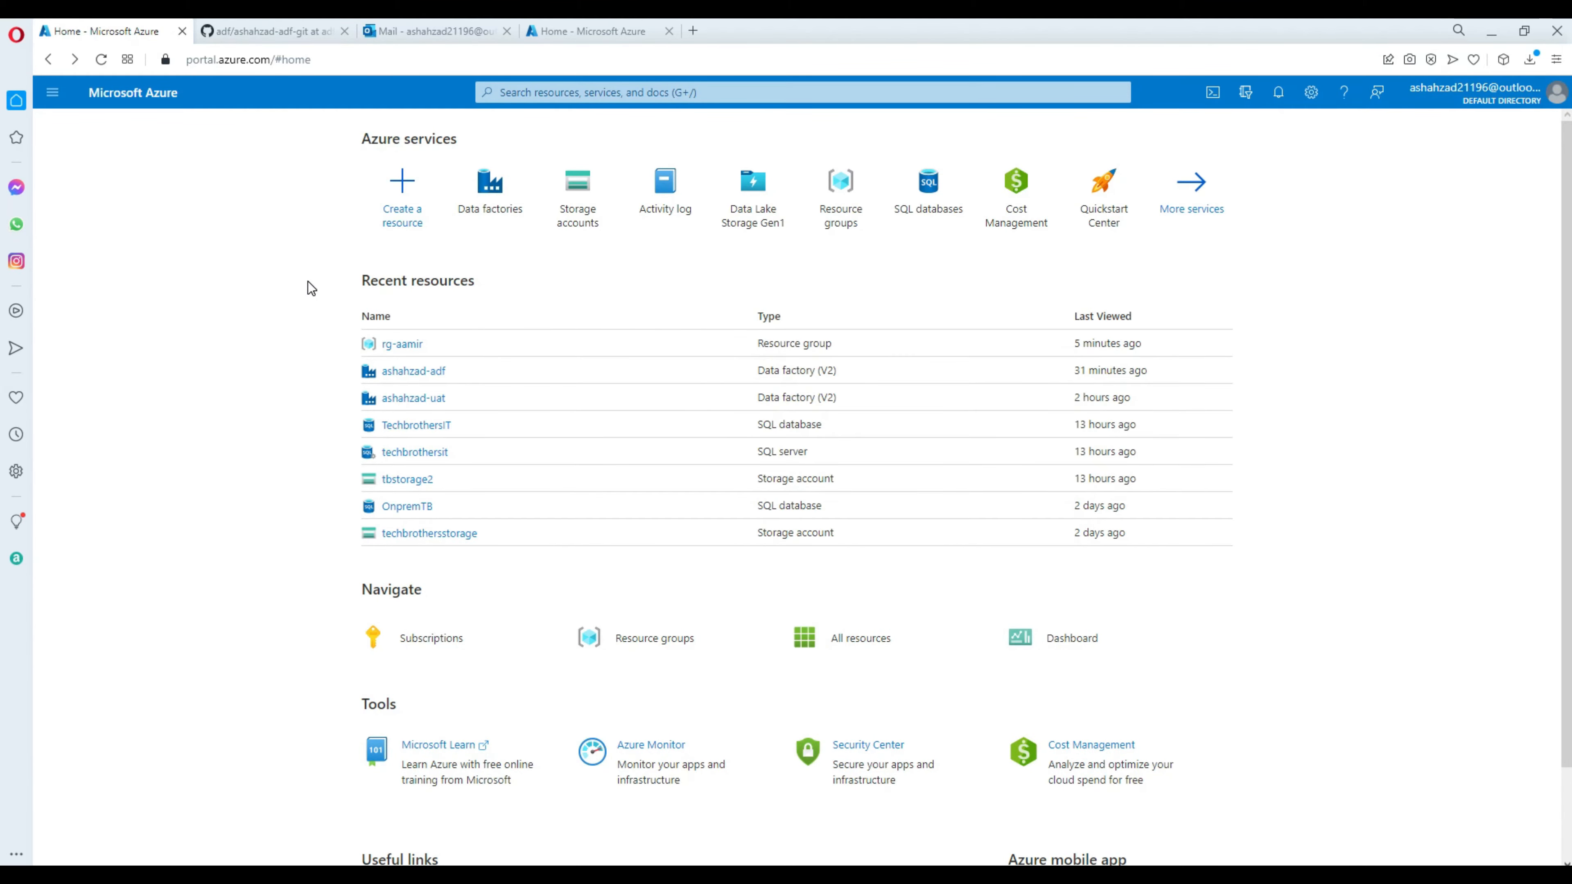
# Step: Start creating a data factory in the existing resource group, reusing the deleted Git-connected factory's name
pyautogui.click(477, 200)
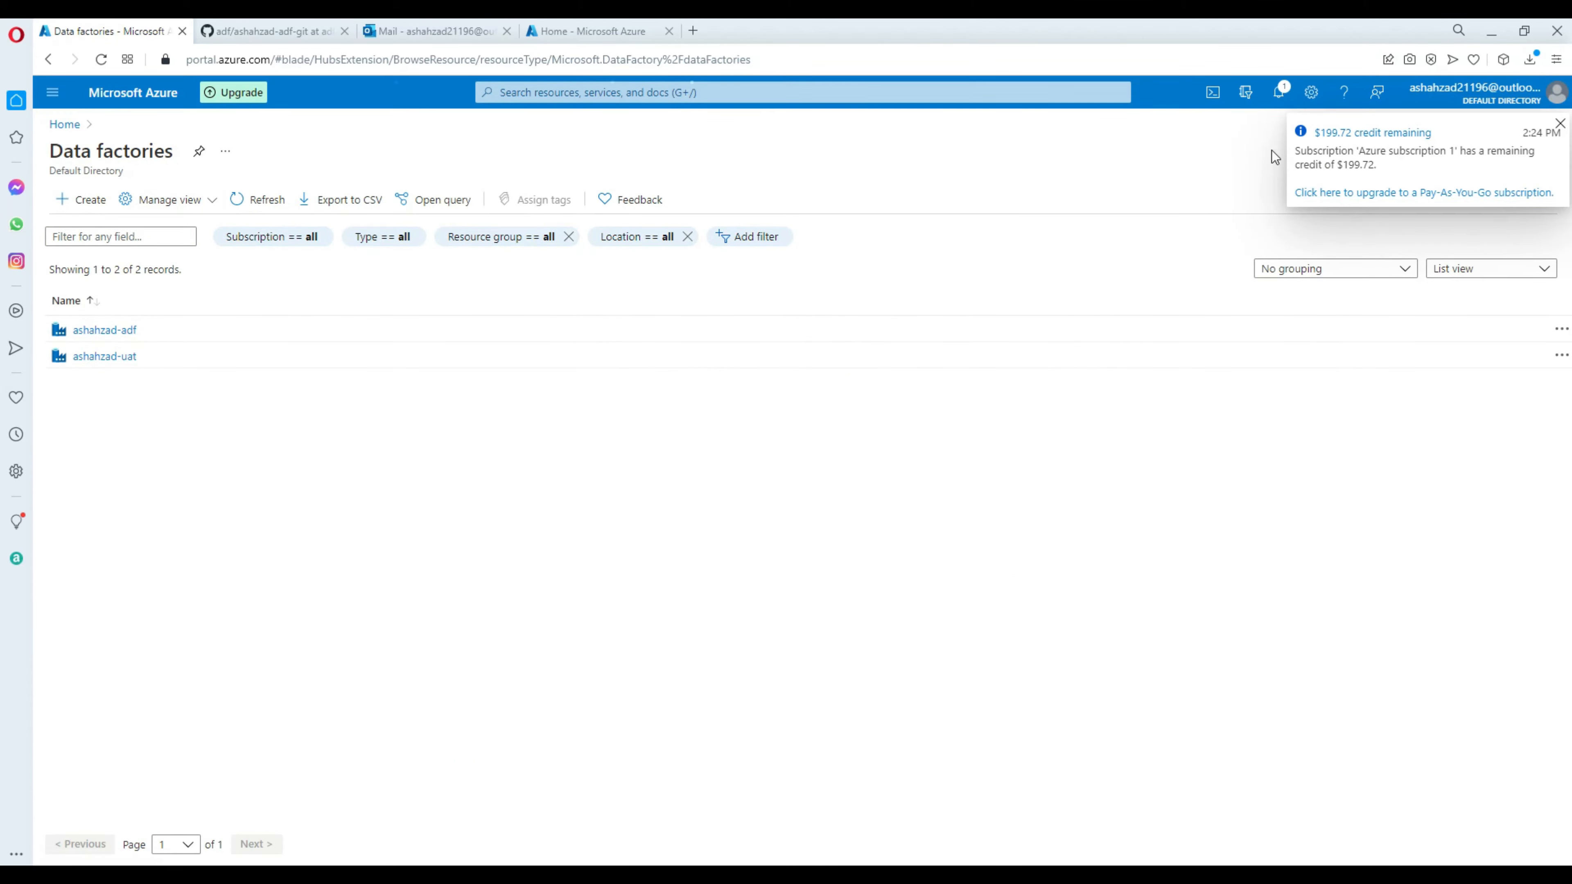
pyautogui.click(92, 200)
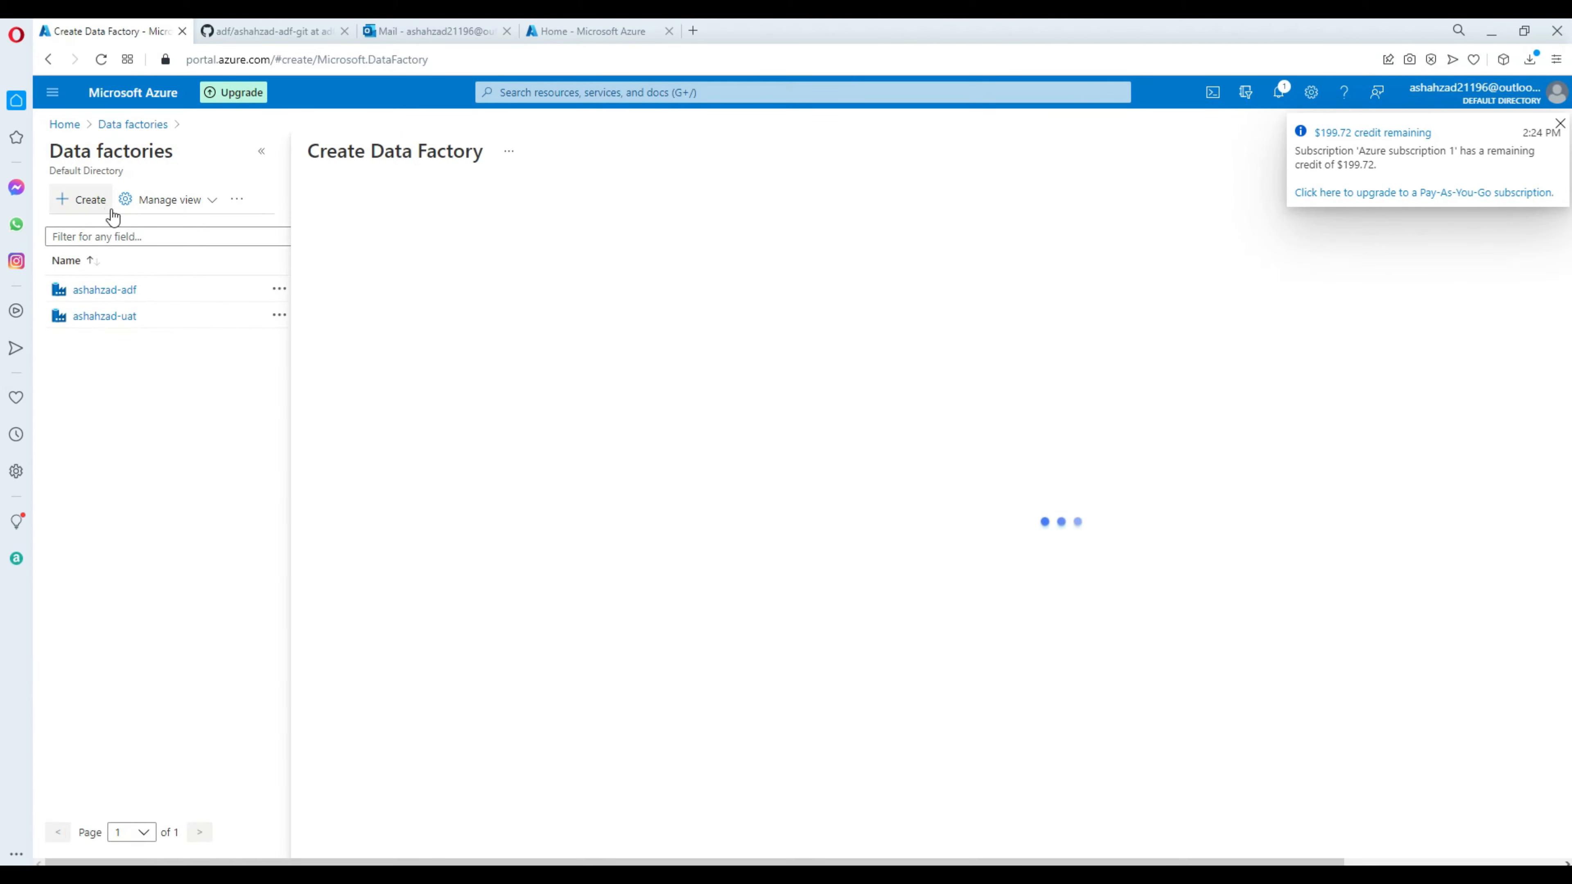
pyautogui.click(574, 348)
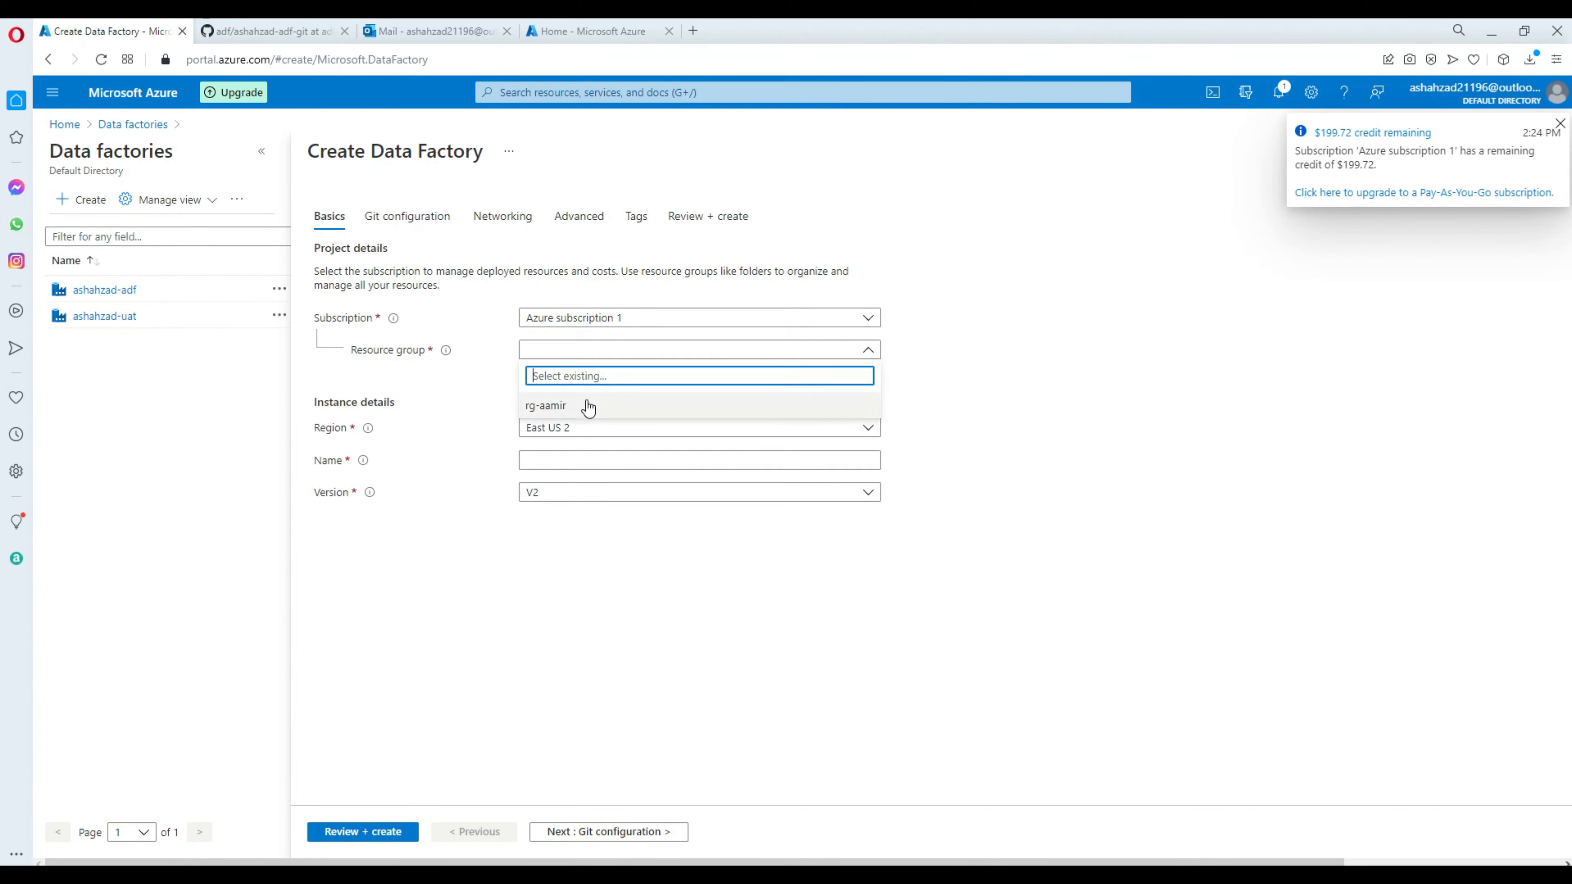
pyautogui.click(588, 406)
pyautogui.click(588, 460)
pyautogui.write('ashahzad-adf-git')
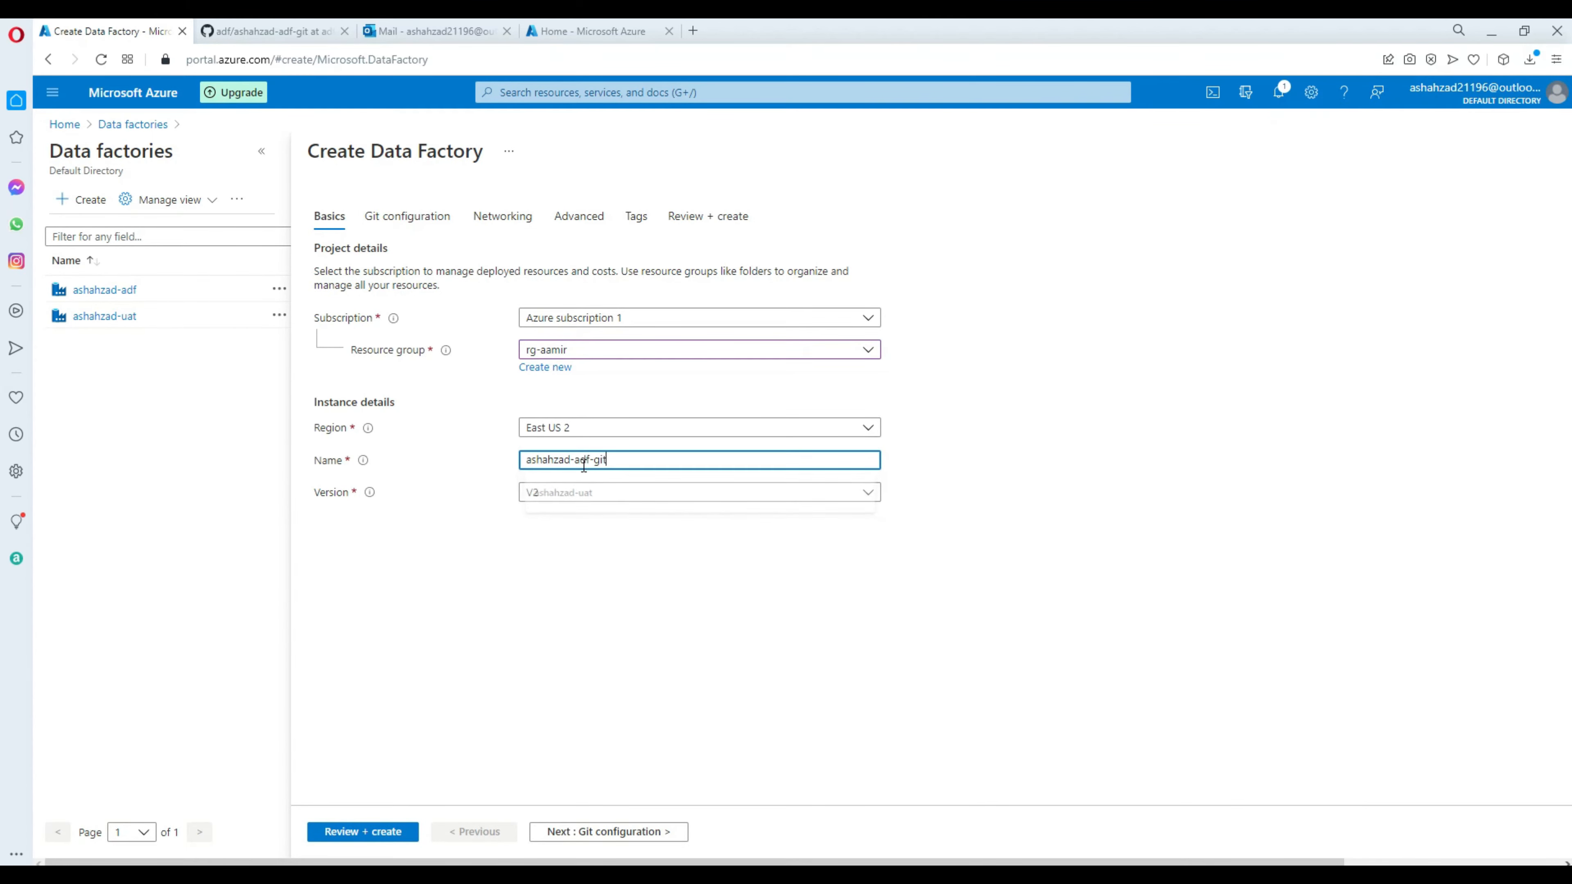
# Step: Set the new data factory to configure Git later, validate its settings, and create it
pyautogui.click(376, 832)
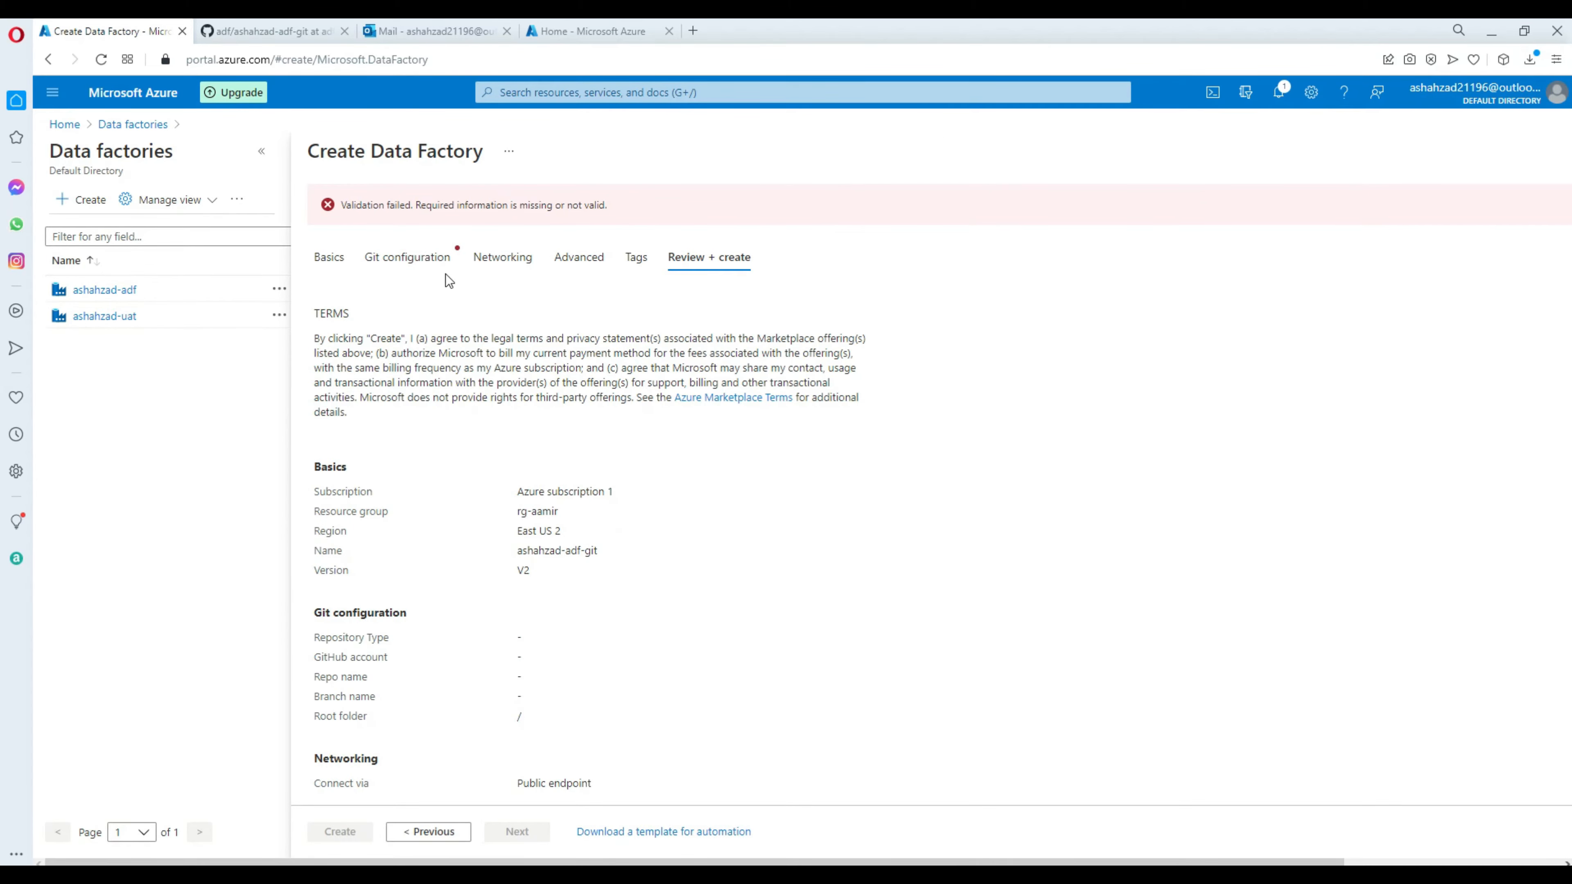
pyautogui.click(440, 260)
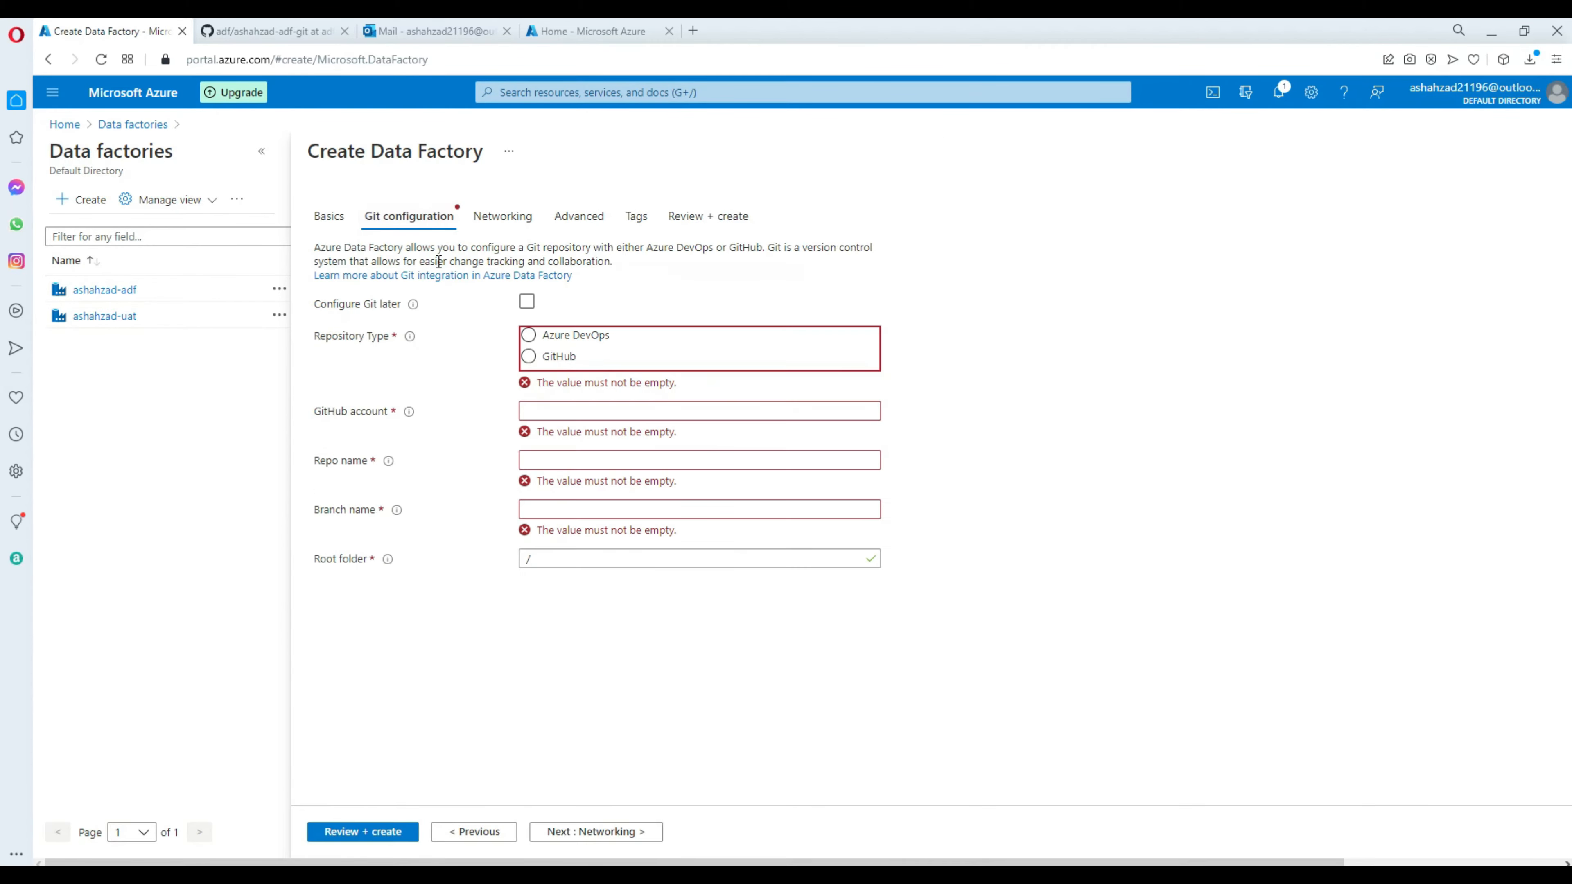
pyautogui.click(527, 302)
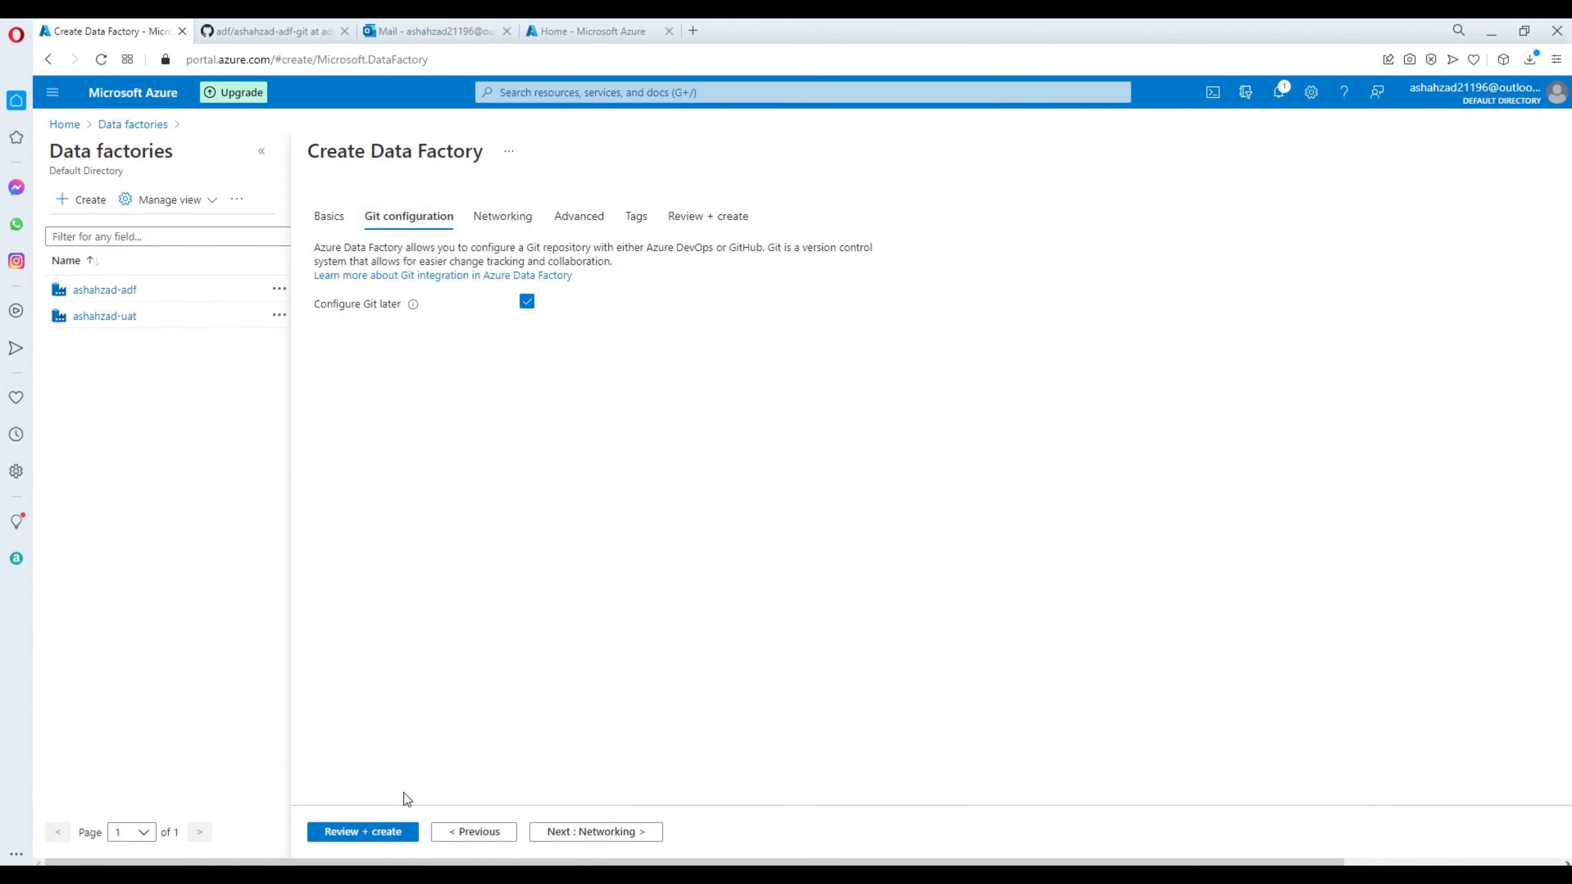
pyautogui.click(373, 831)
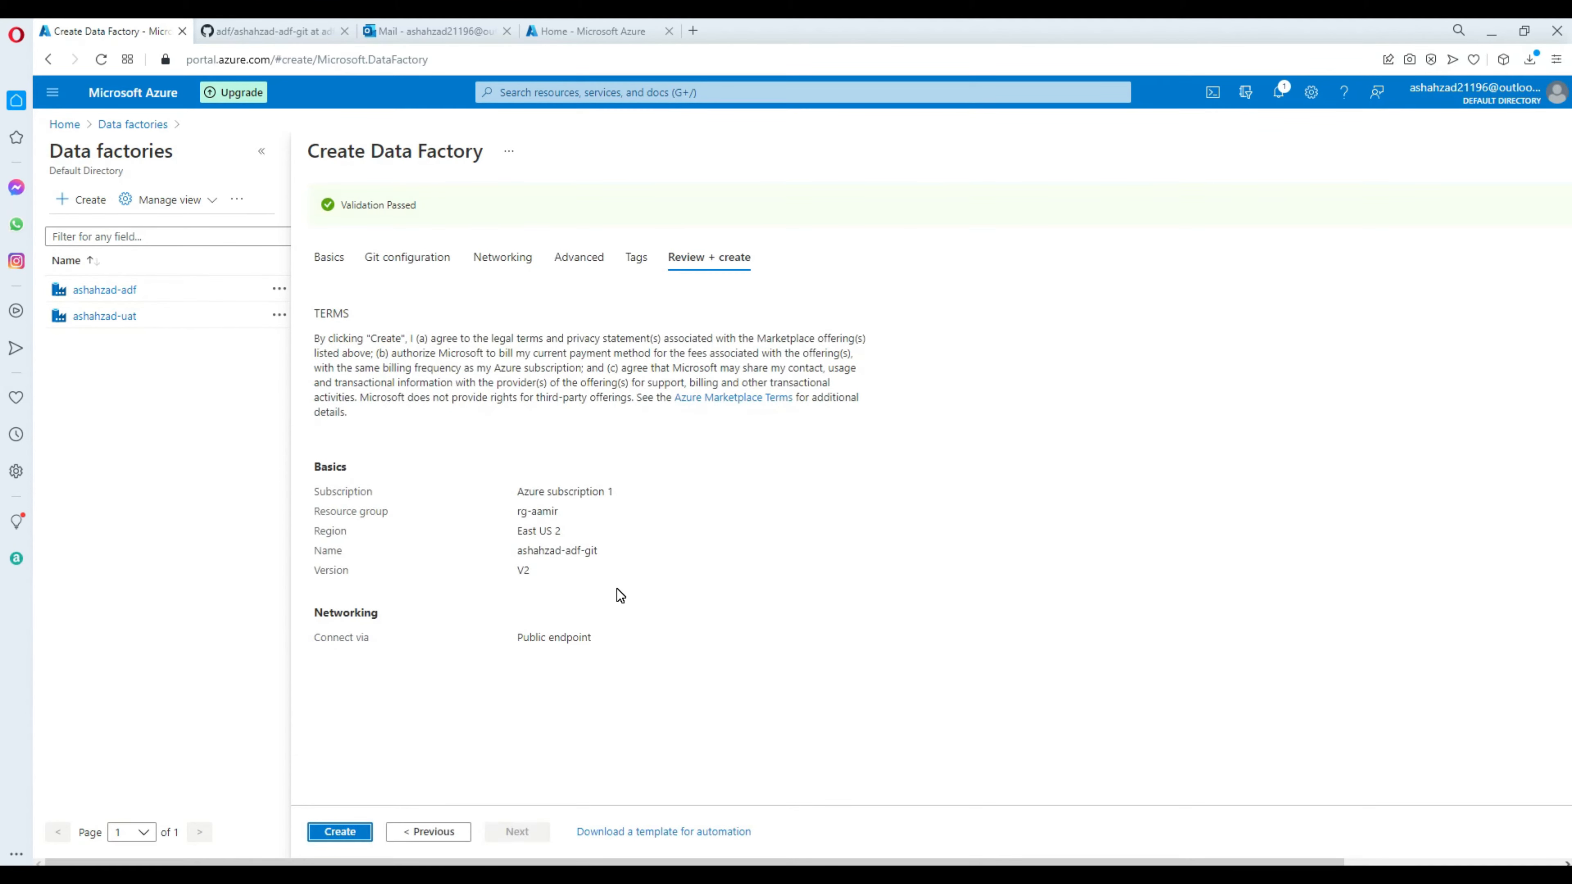
pyautogui.click(340, 832)
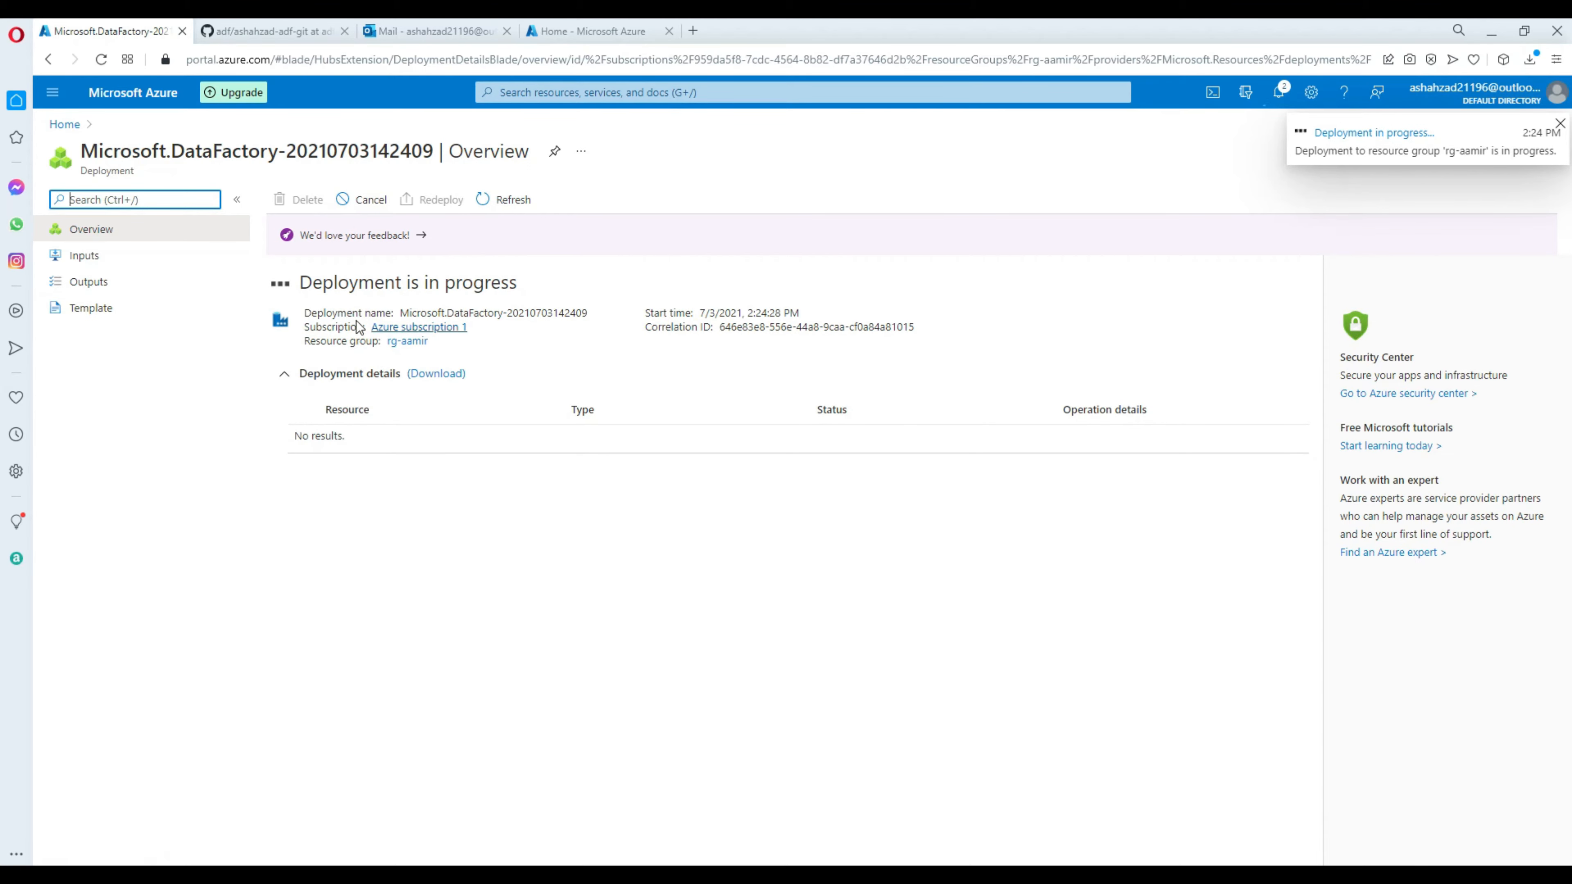
# Step: Switch to the GitHub repository and open ARMTemplateForFactory.json on the adf_publish branch
pyautogui.click(312, 33)
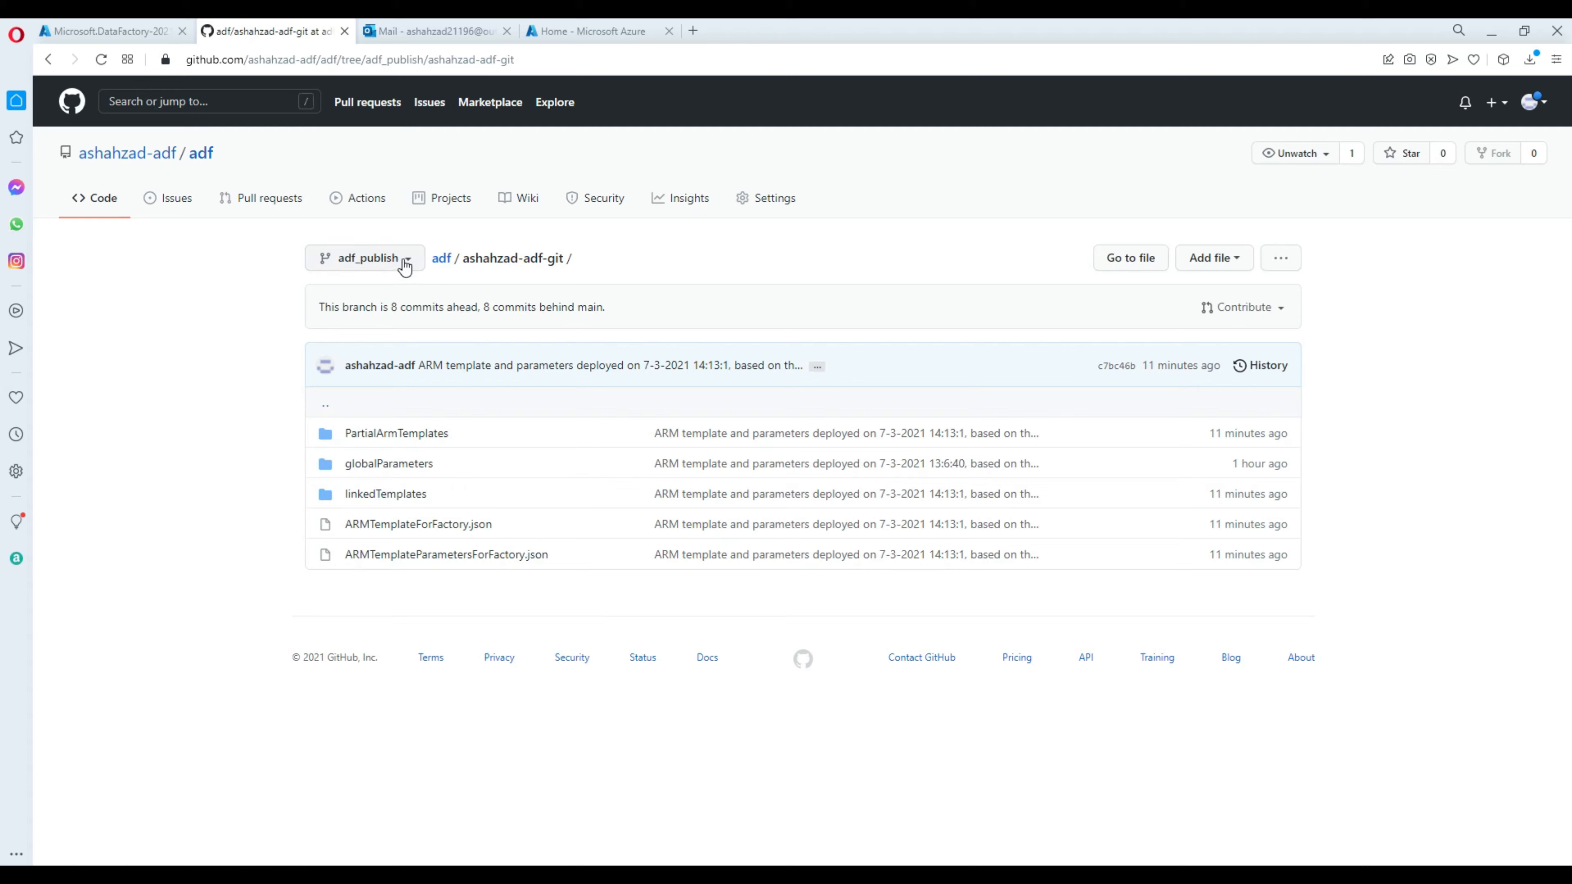
pyautogui.click(405, 267)
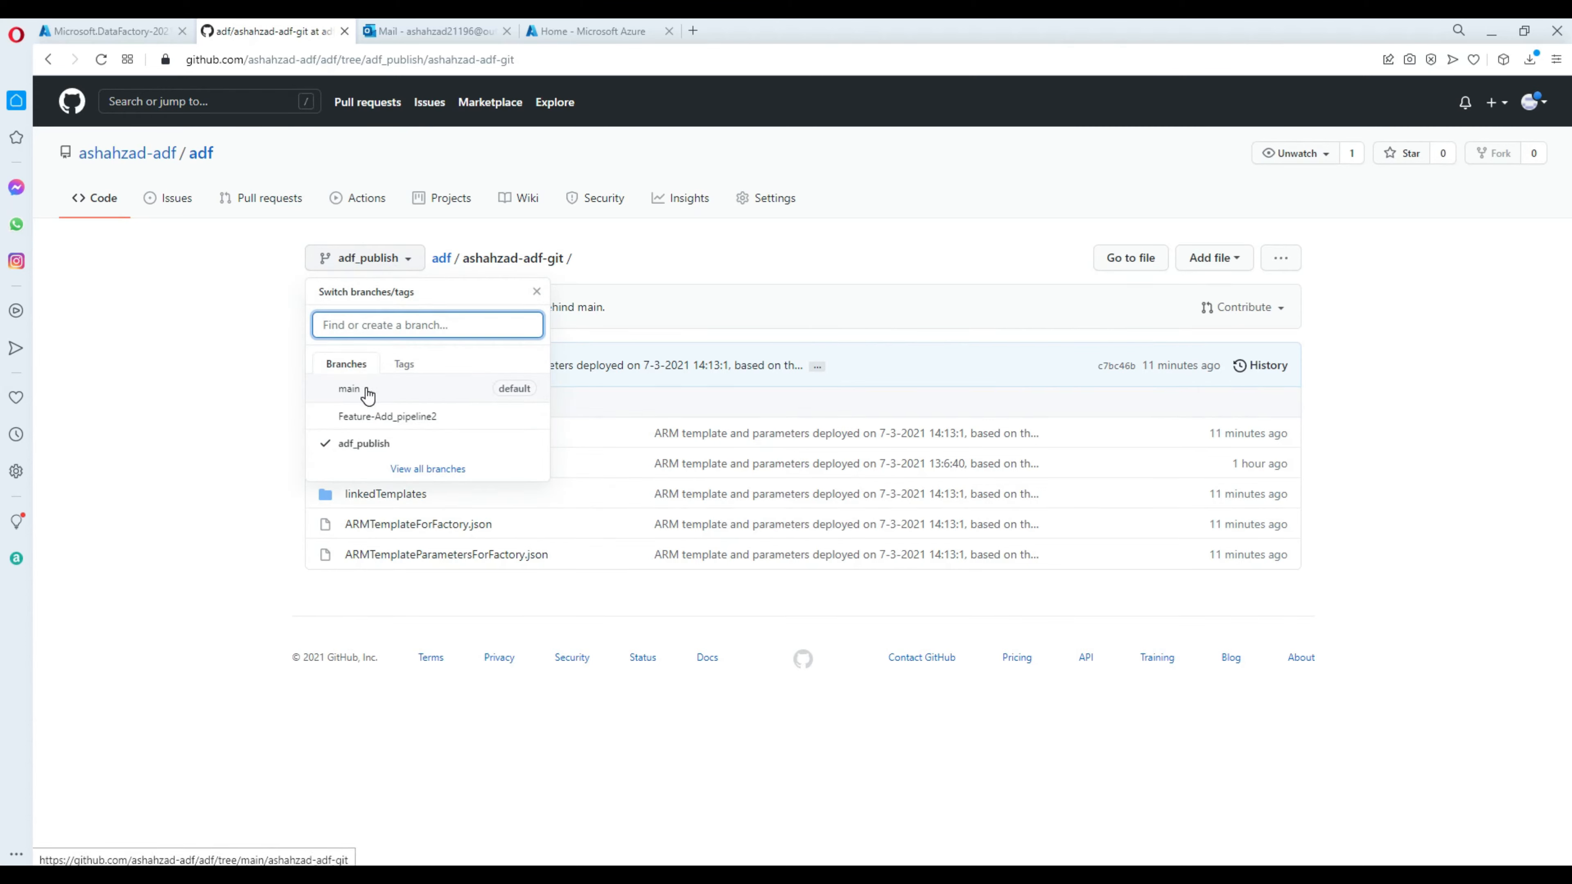
pyautogui.click(368, 446)
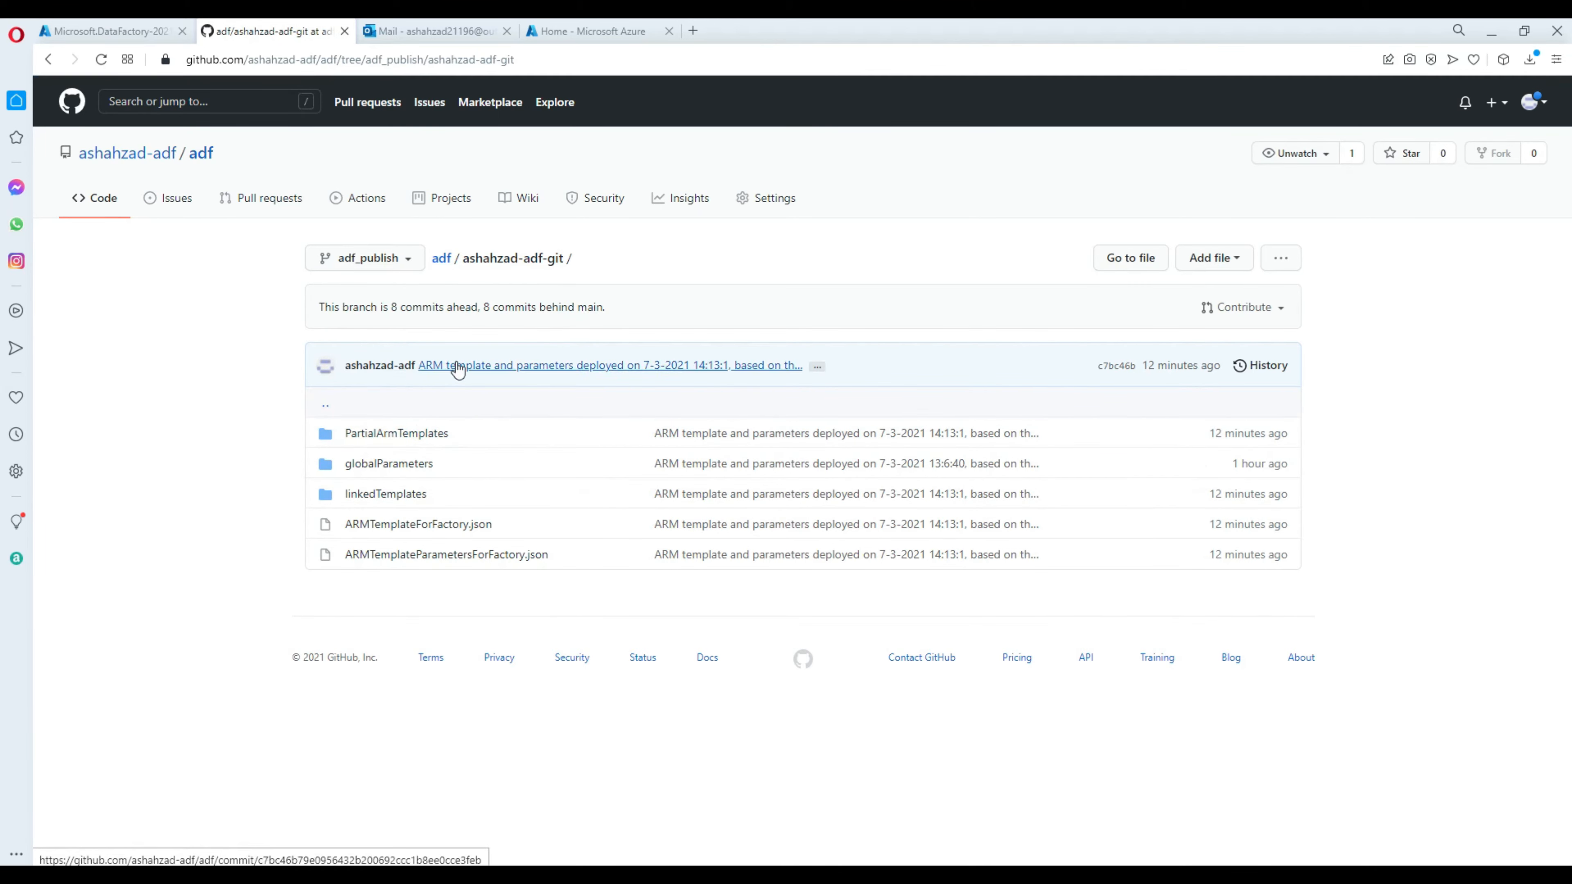
pyautogui.click(443, 527)
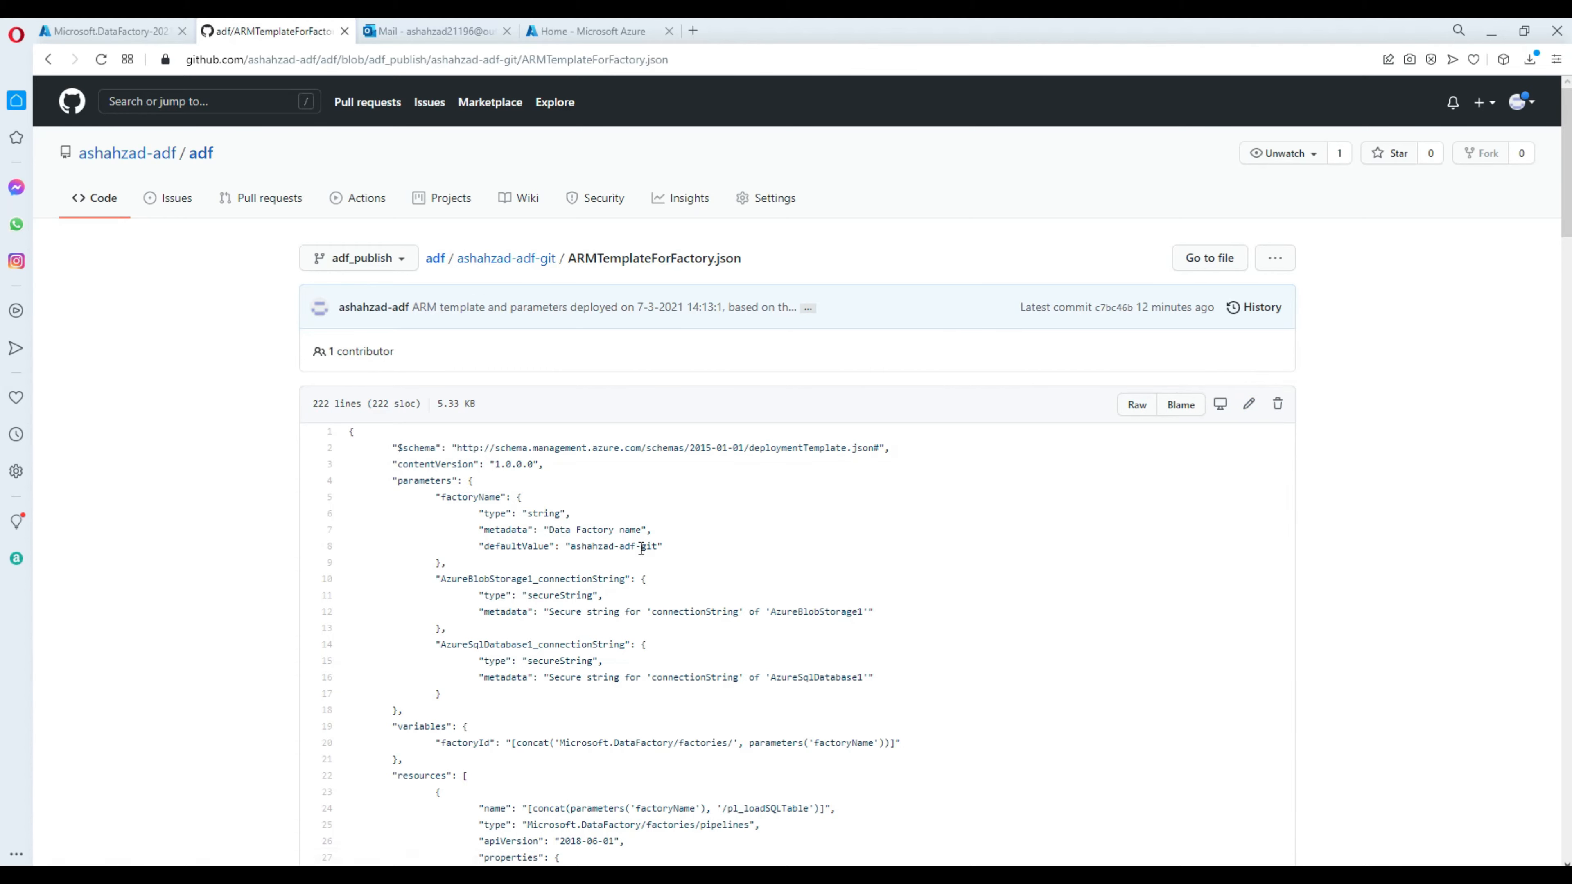
# Step: Copy the entire JSON code of ARMTemplateForFactory.json
pyautogui.hotkey('ctrl', 'a')
pyautogui.click(589, 526)
pyautogui.moveTo(352, 430); pyautogui.dragTo(414, 729)
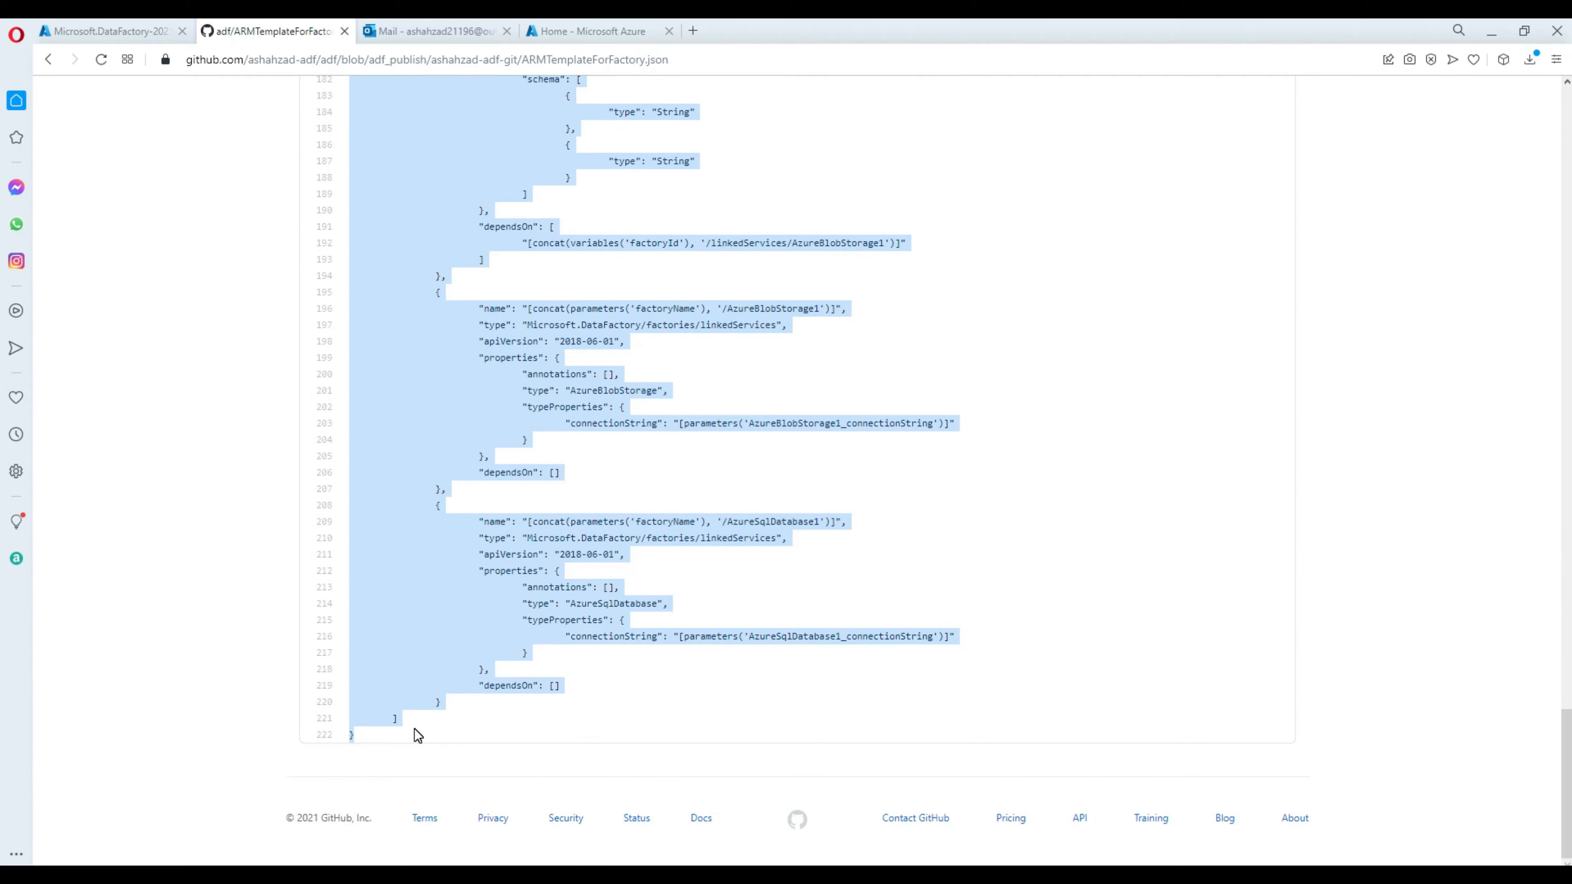
pyautogui.rightClick(438, 582)
pyautogui.click(494, 647)
# Step: Switch to the Azure portal, open the newly deployed data factory, and highlight its name
pyautogui.click(186, 26)
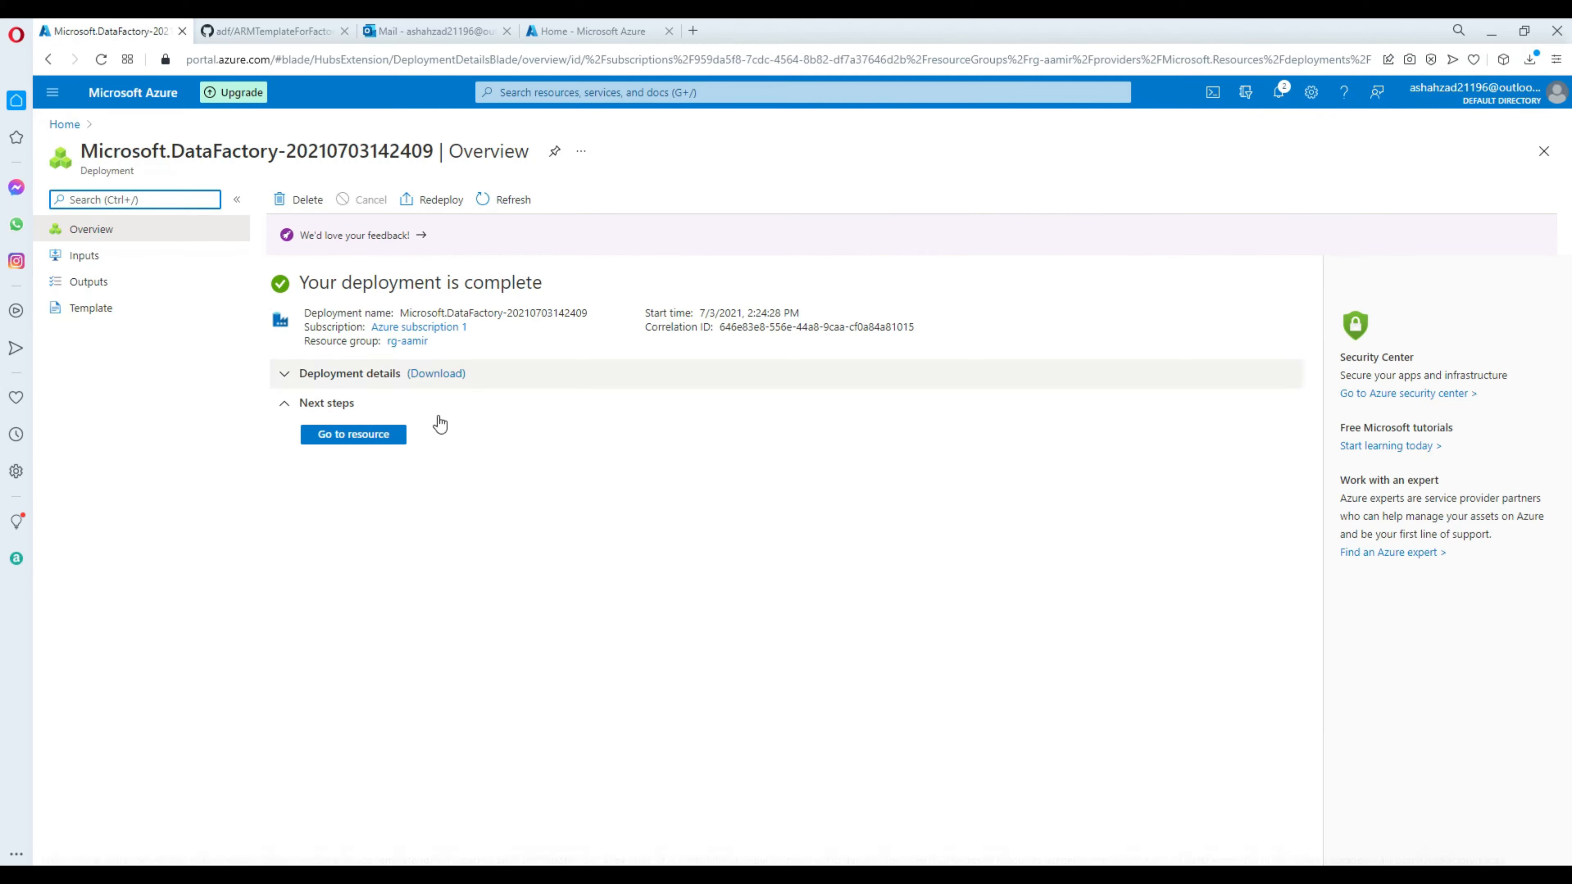
pyautogui.click(353, 441)
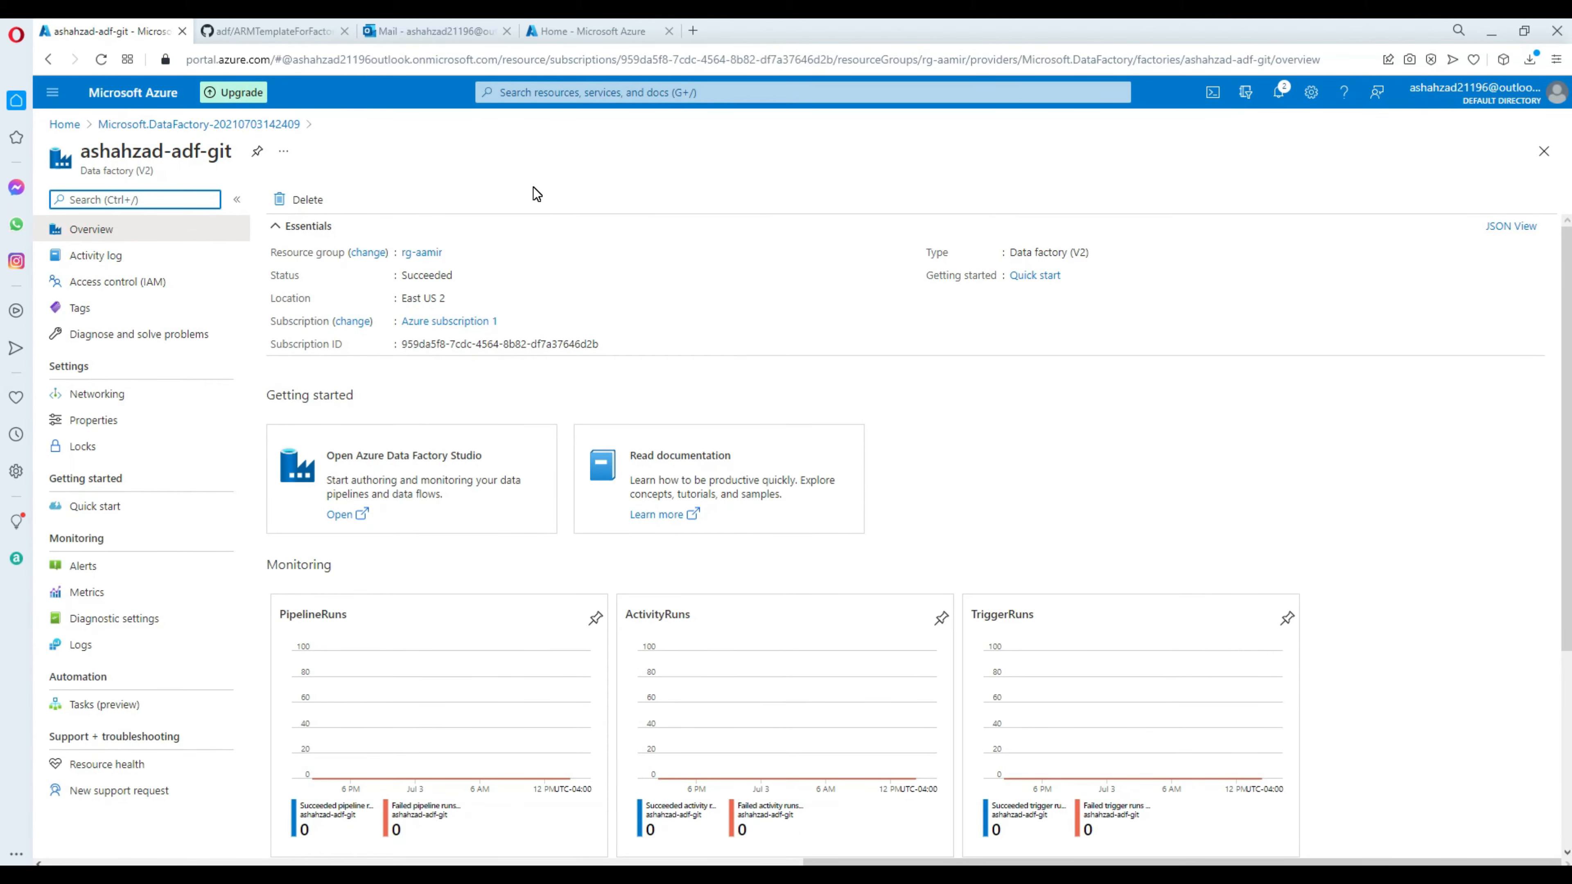
pyautogui.moveTo(235, 160); pyautogui.dragTo(85, 151)
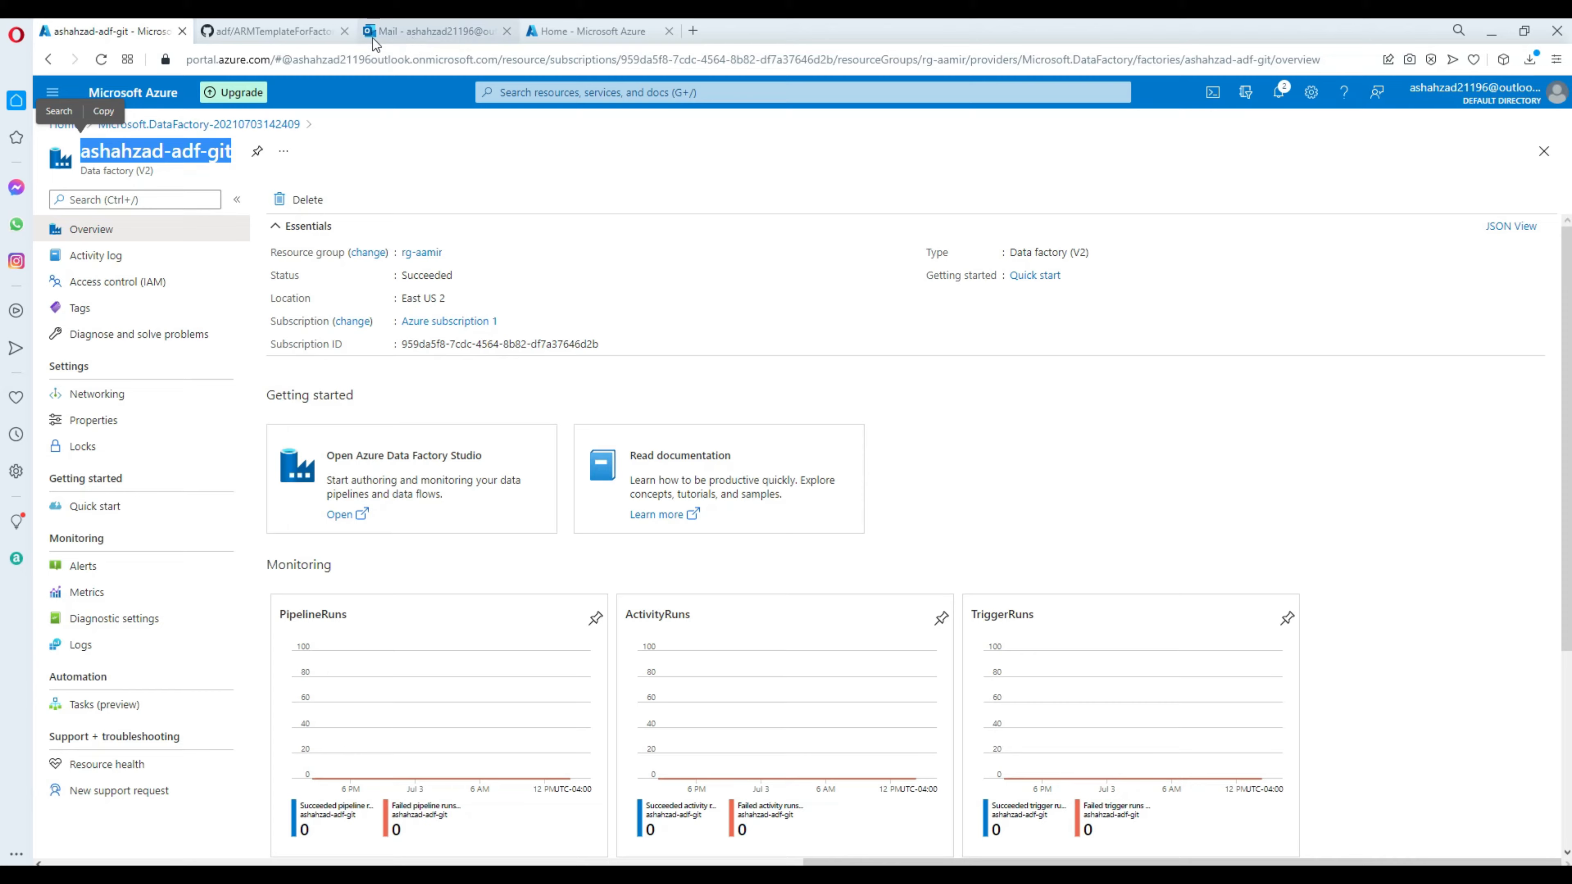
# Step: Switch to the GitHub repository and examine the start of ARMTemplateForFactory.json on the adf_publish branch
pyautogui.click(272, 31)
pyautogui.scroll(20, 450, 186)
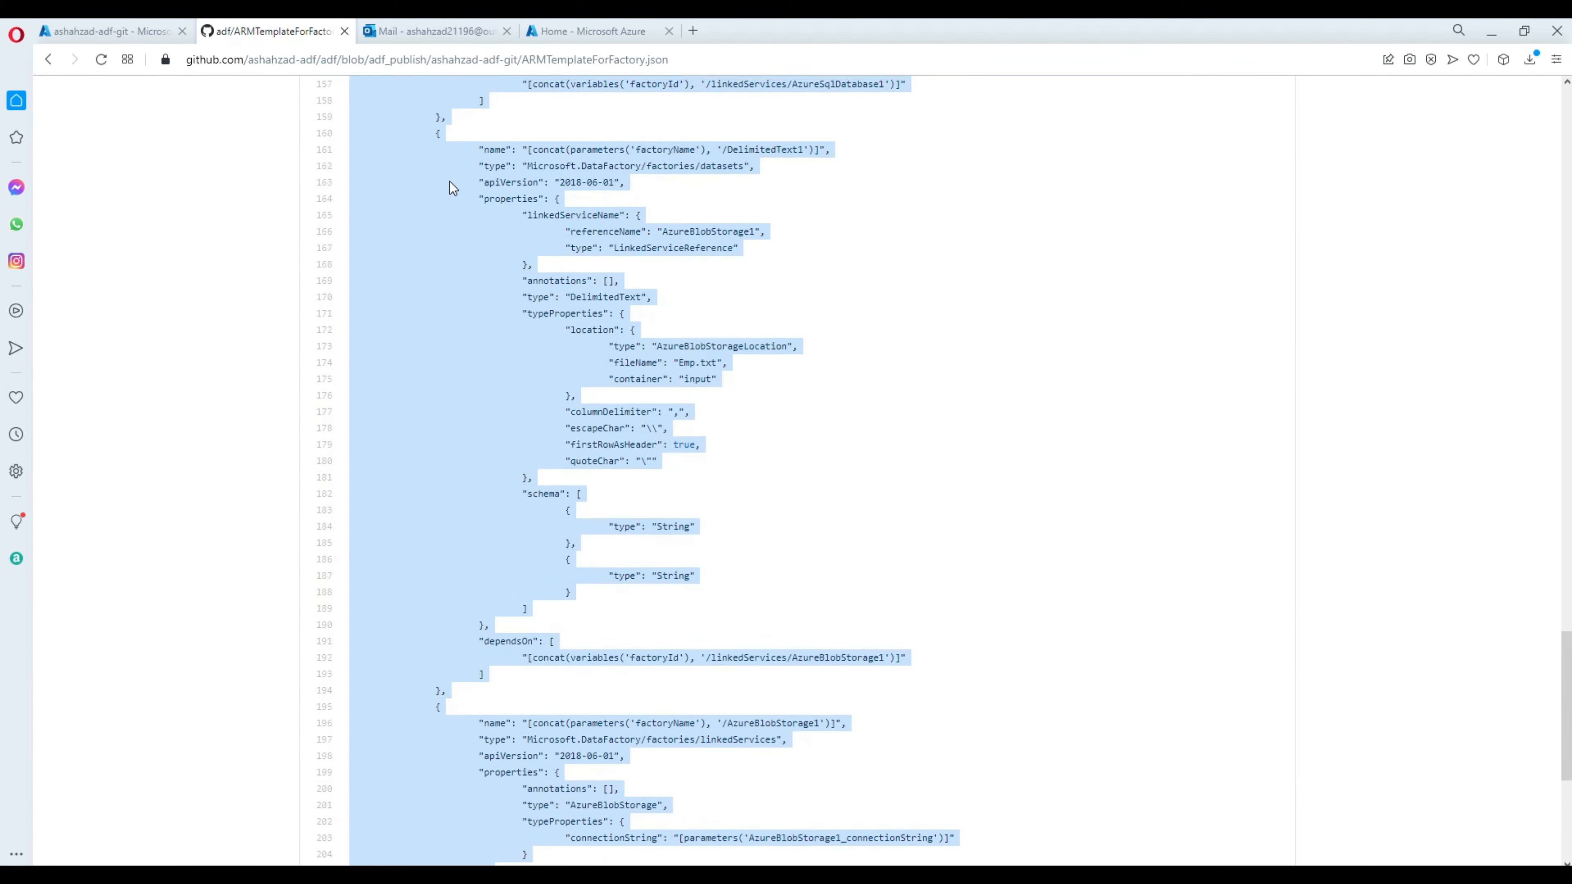
pyautogui.scroll(5, 455, 170)
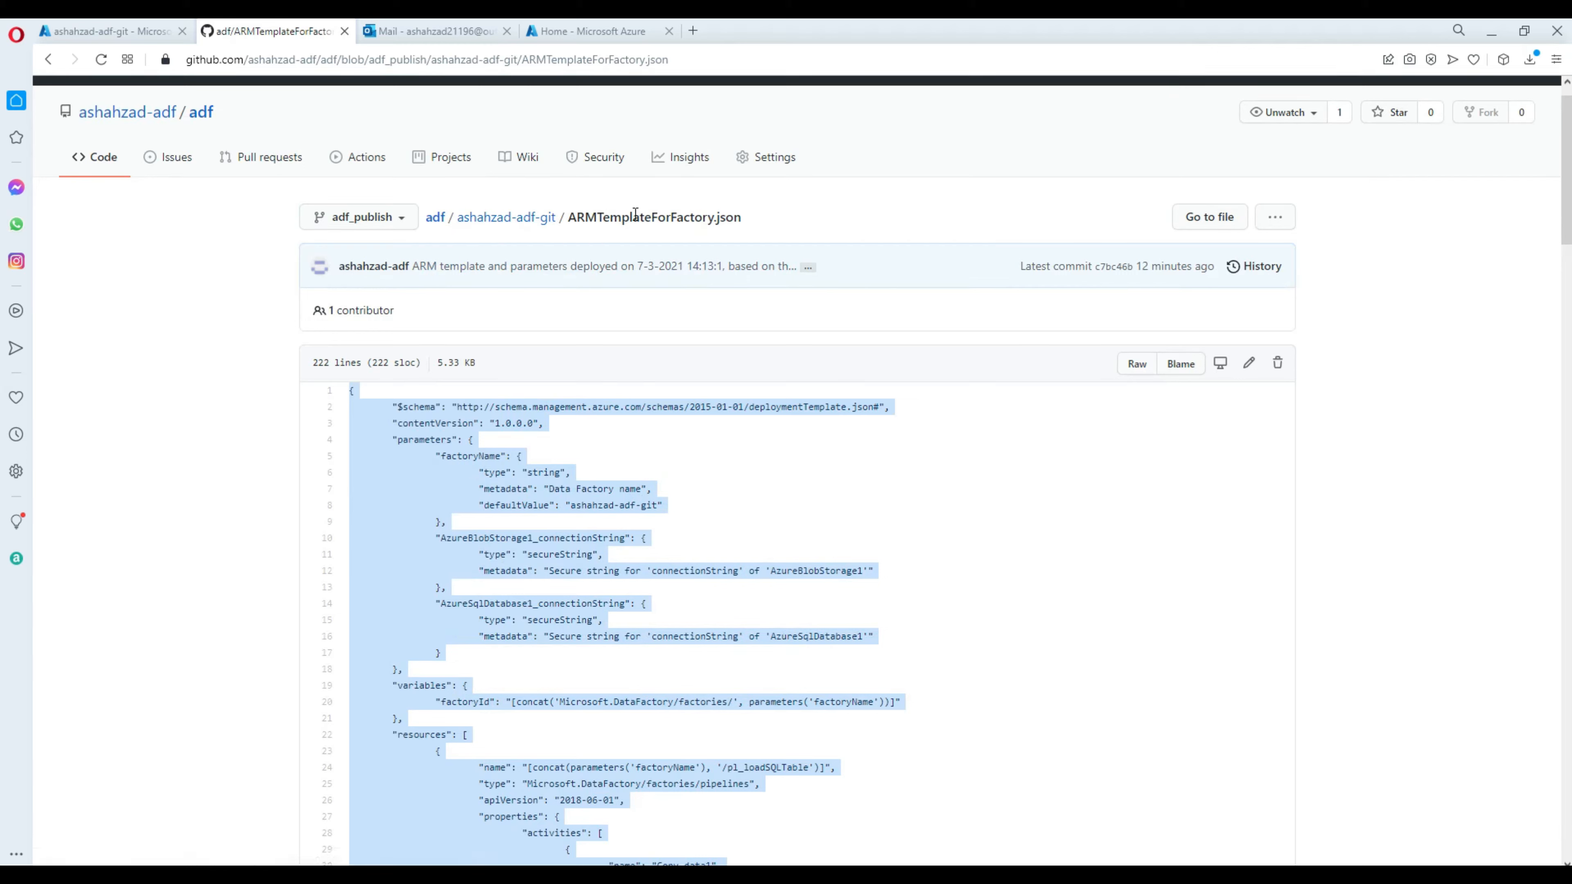
# Step: Switch to the Azure portal, open the new data factory in Azure Data Factory Studio, and start importing an ARM template on the Azure portal
pyautogui.click(125, 34)
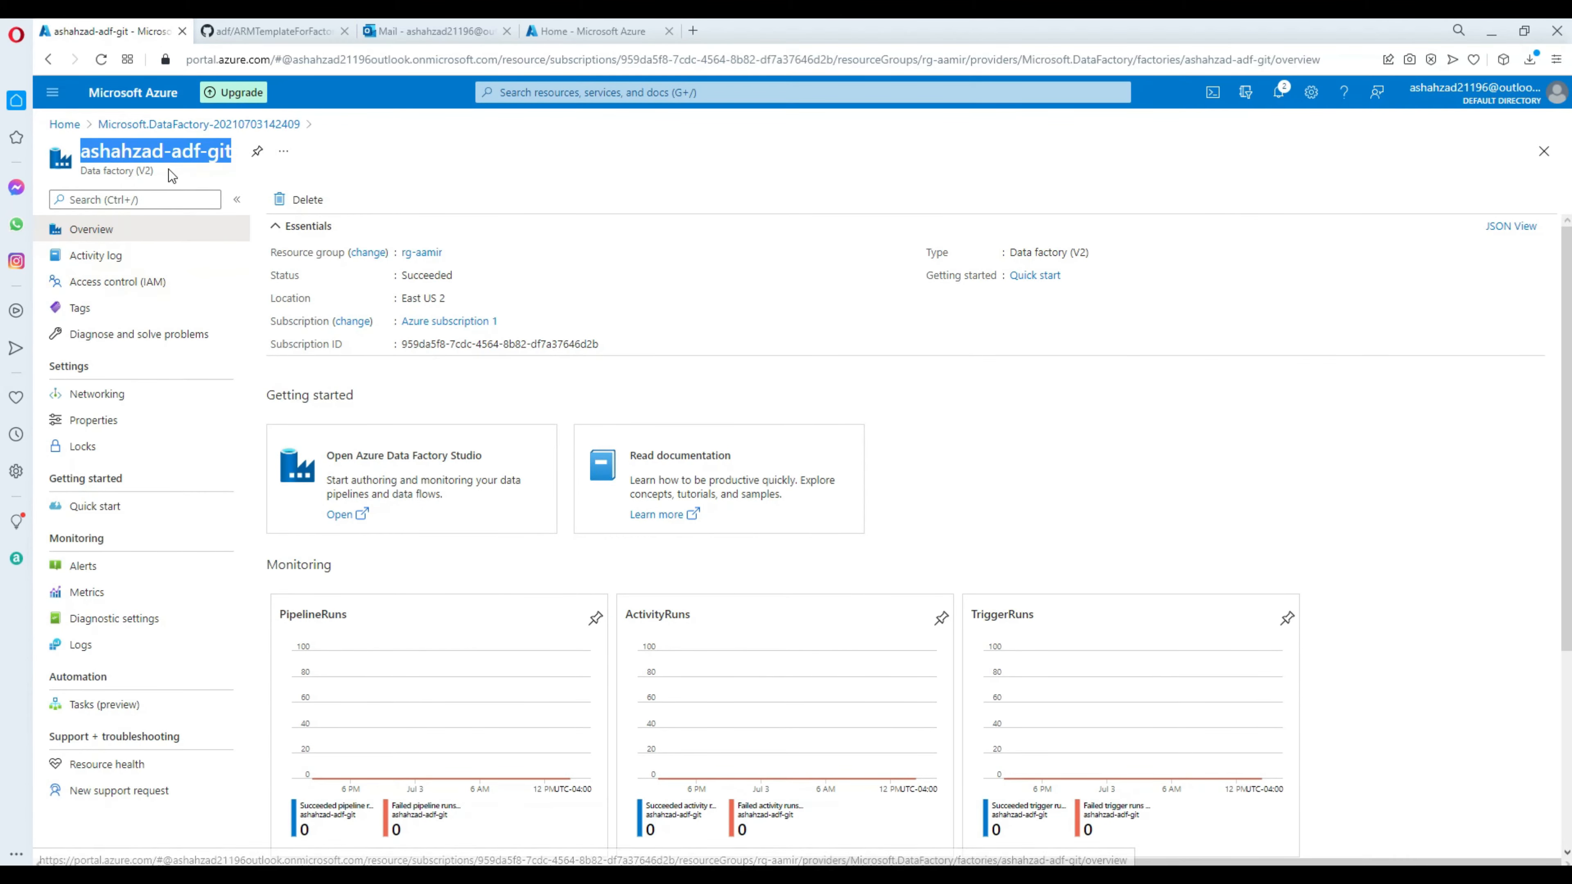
pyautogui.click(348, 512)
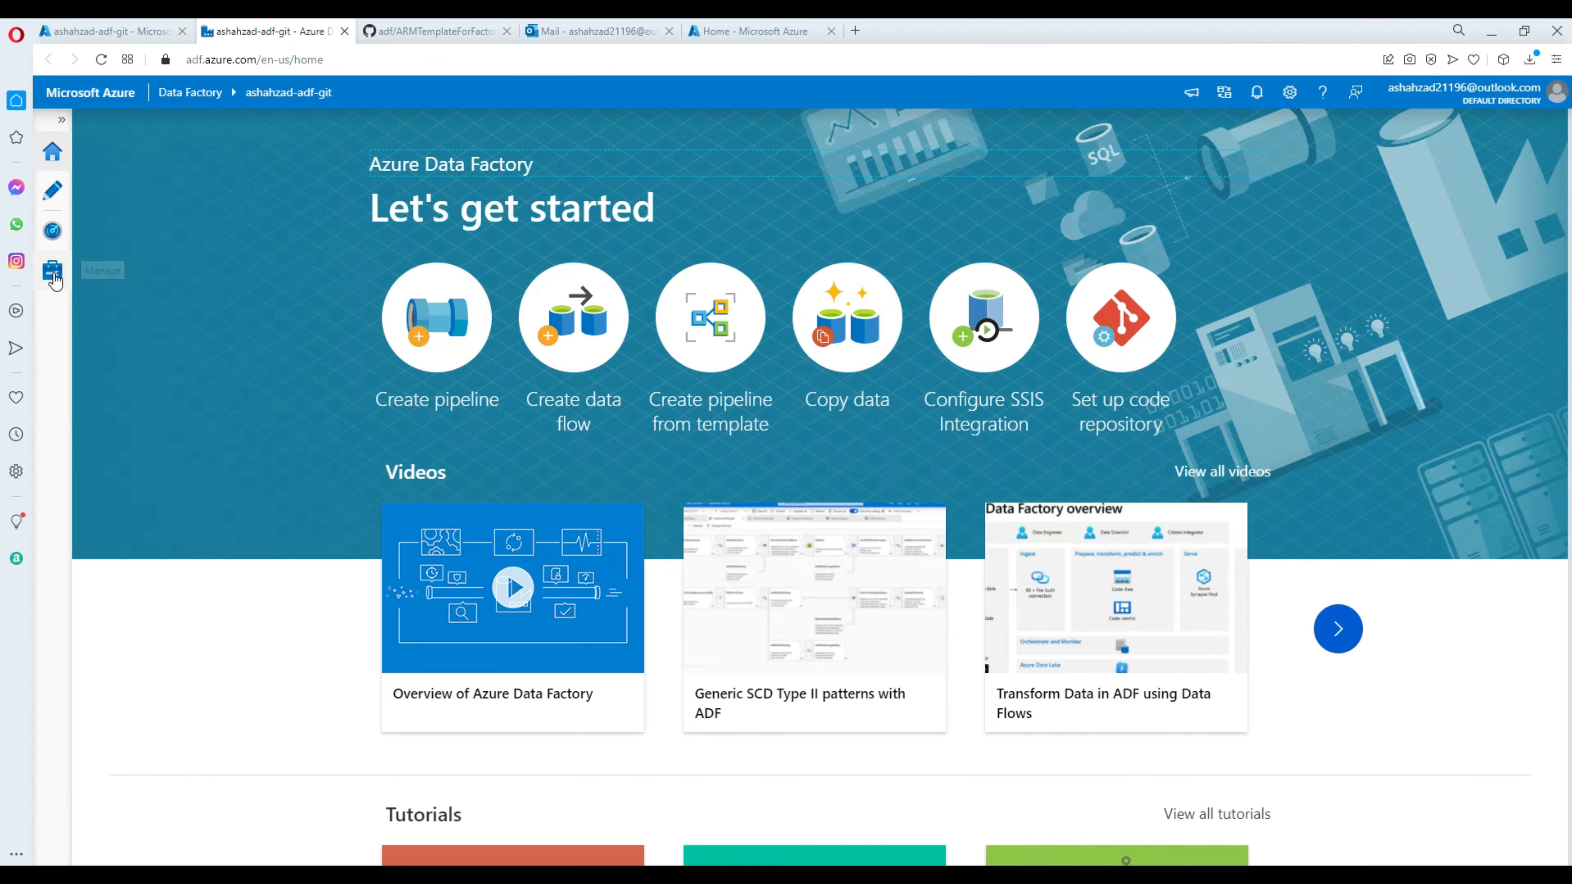
pyautogui.click(53, 272)
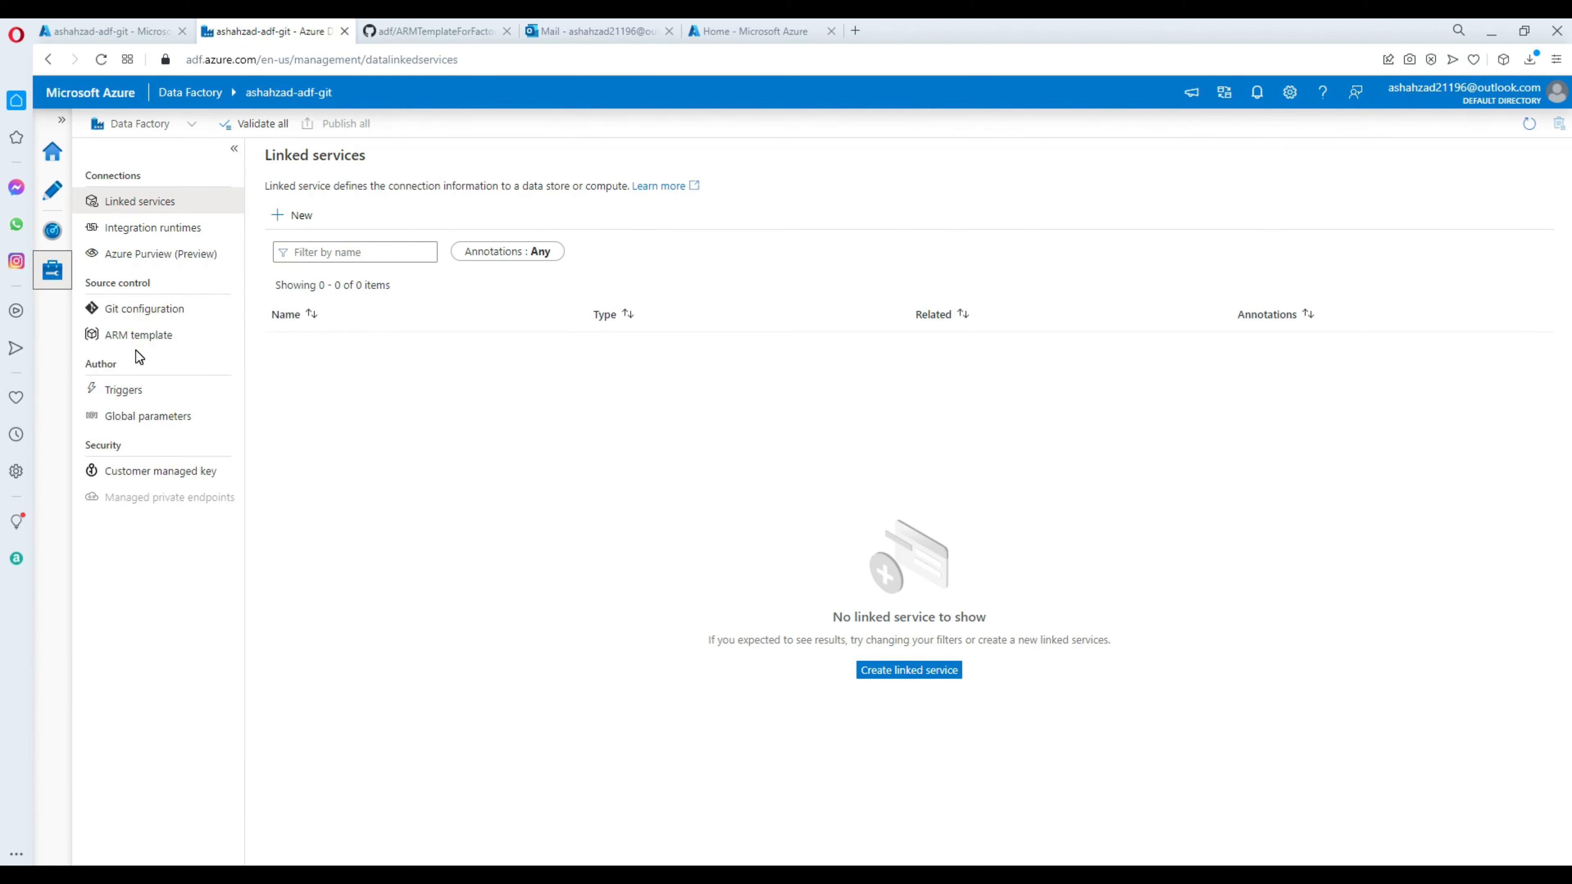
pyautogui.click(134, 346)
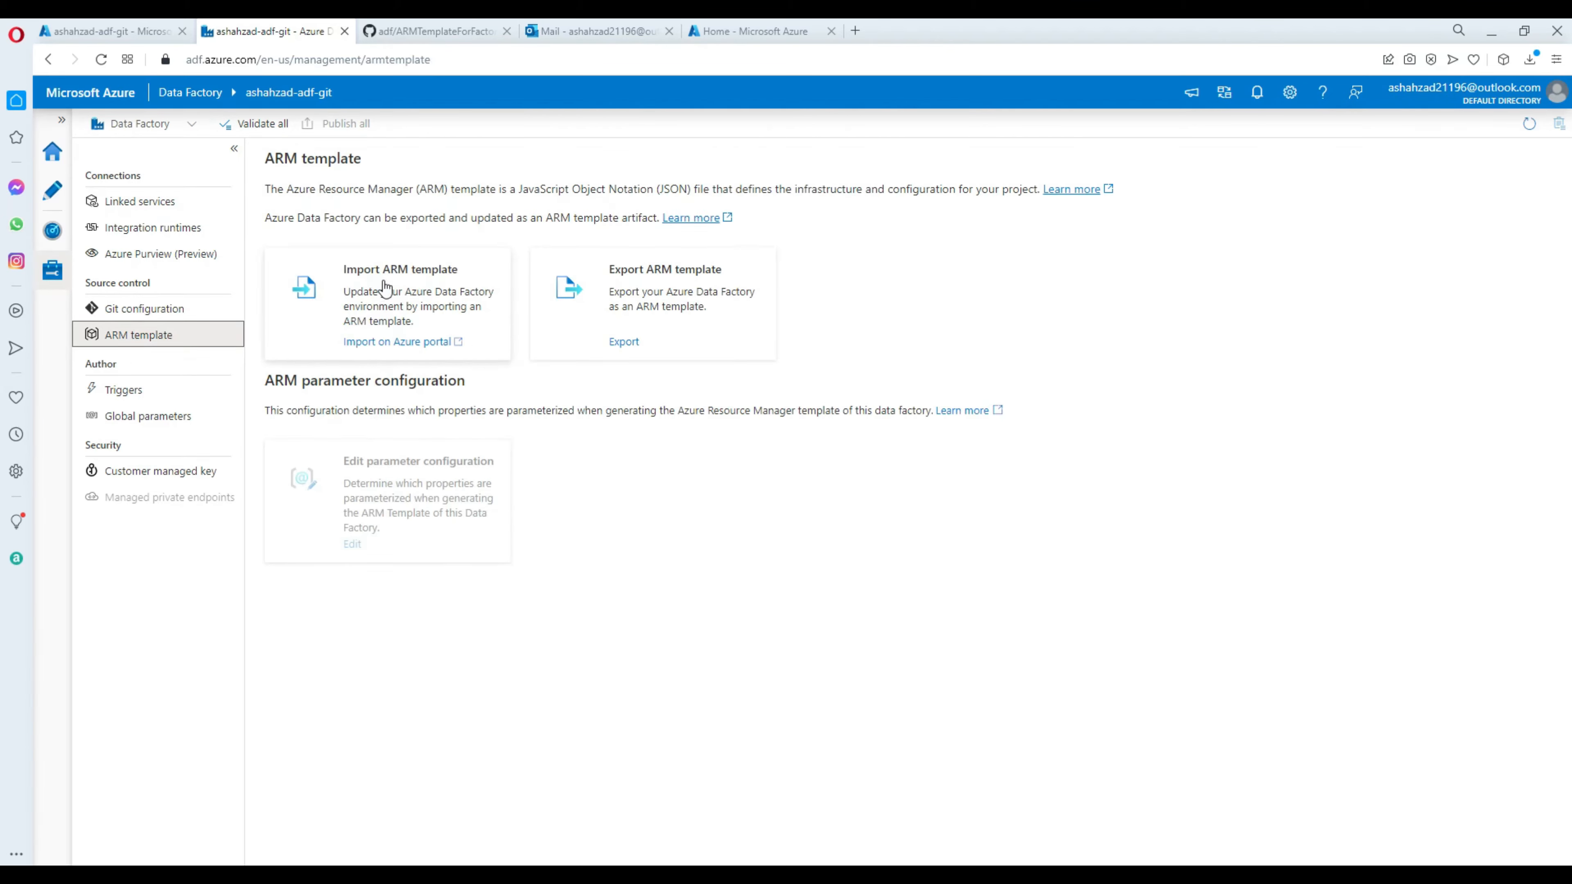
pyautogui.click(391, 344)
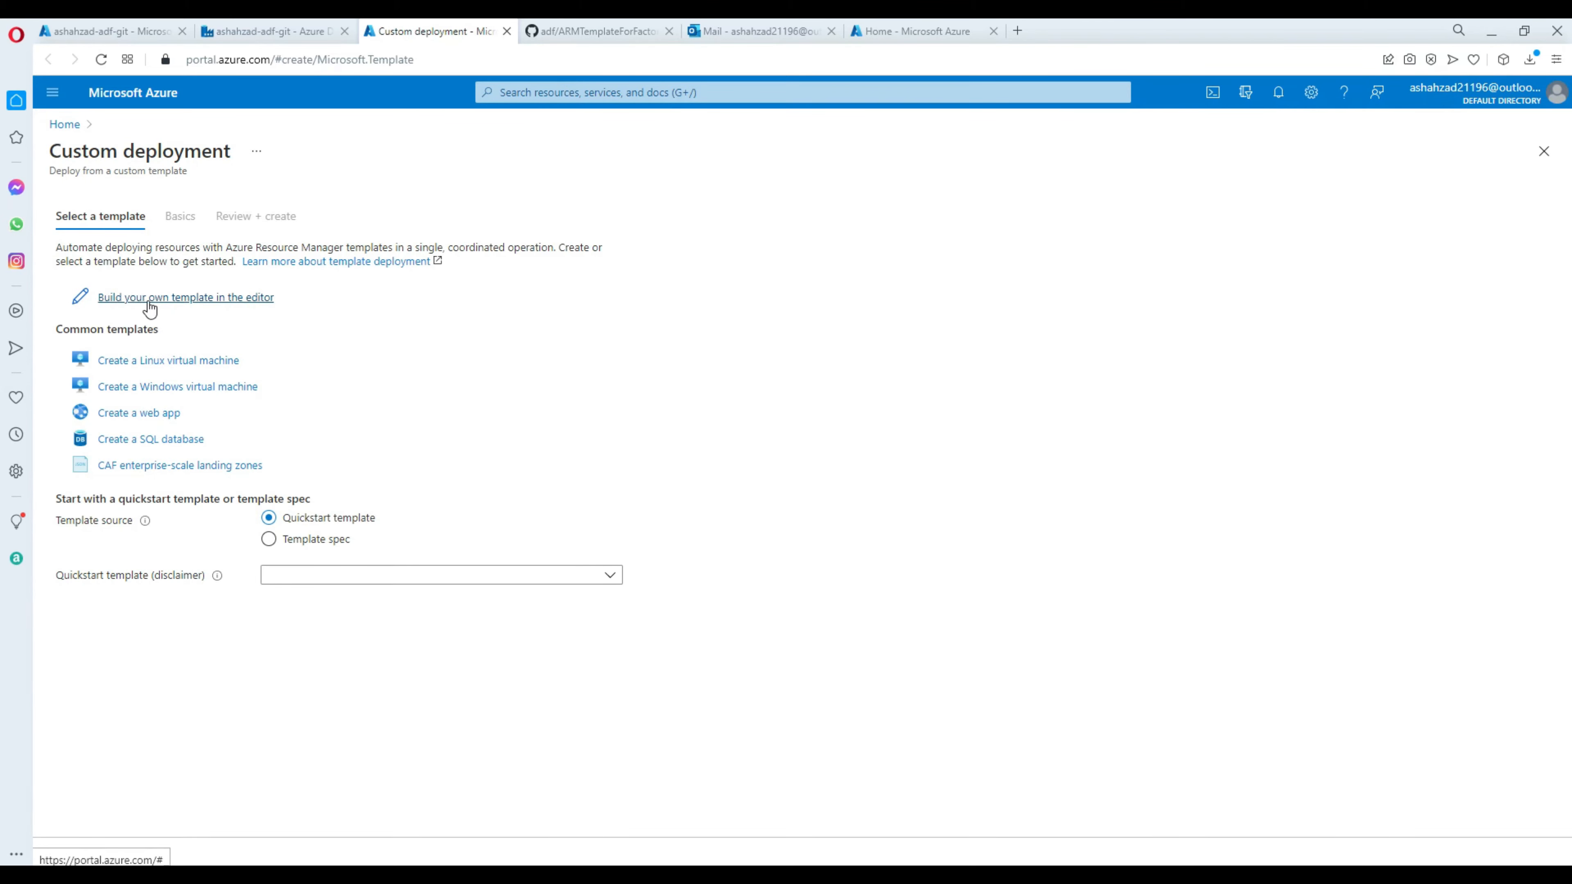
# Step: Build a custom template in the editor, replacing its default content with the JSON copied from GitHub
pyautogui.click(173, 299)
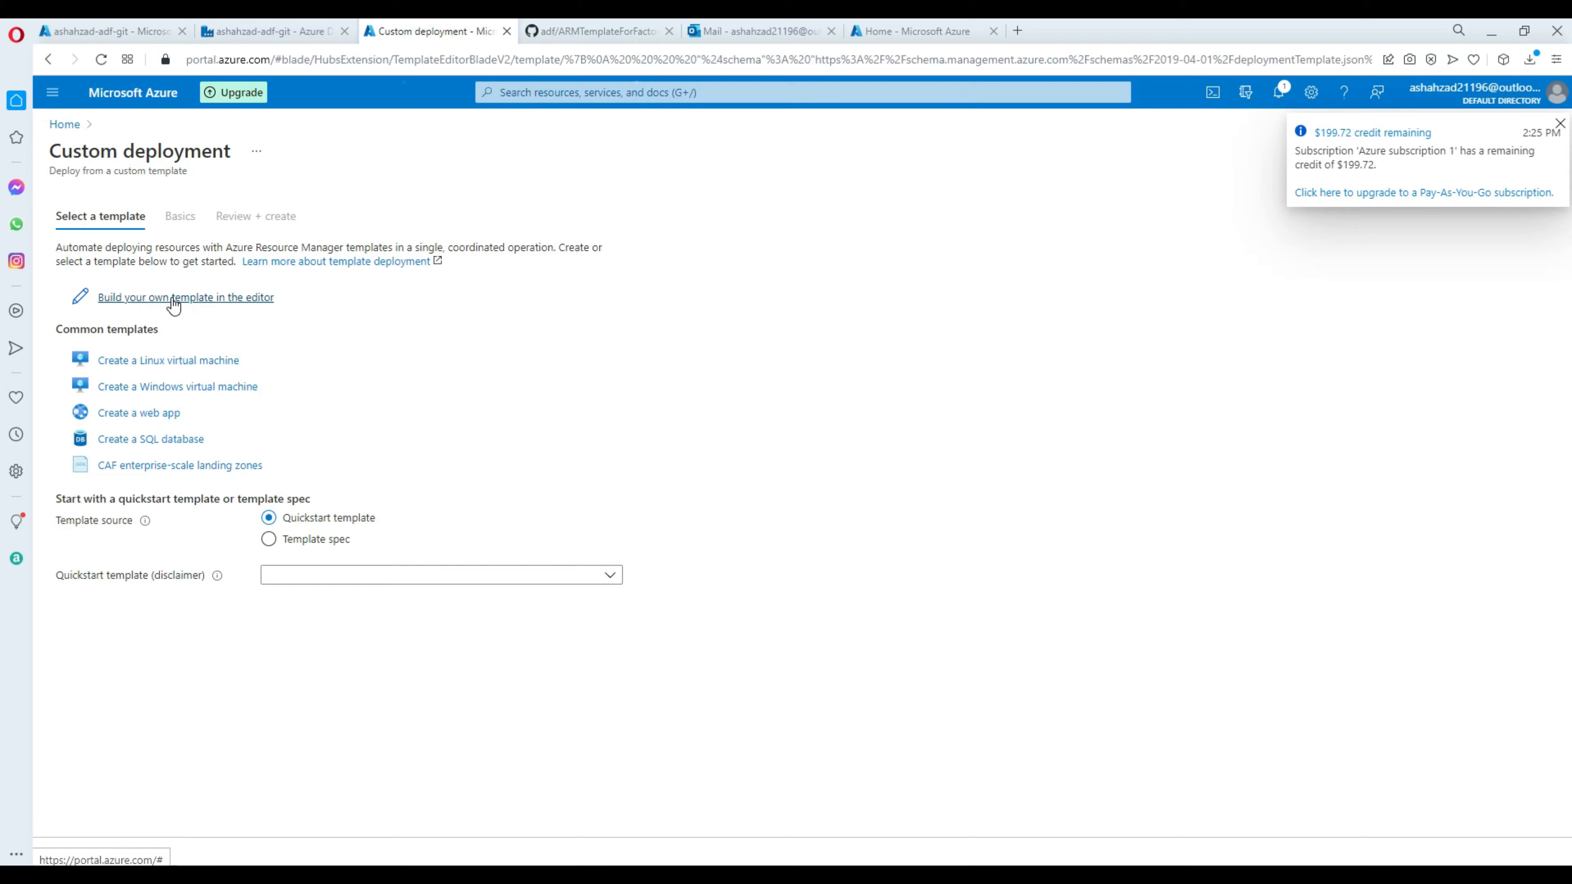
pyautogui.moveTo(409, 314); pyautogui.dragTo(296, 216)
pyautogui.press('Delete')
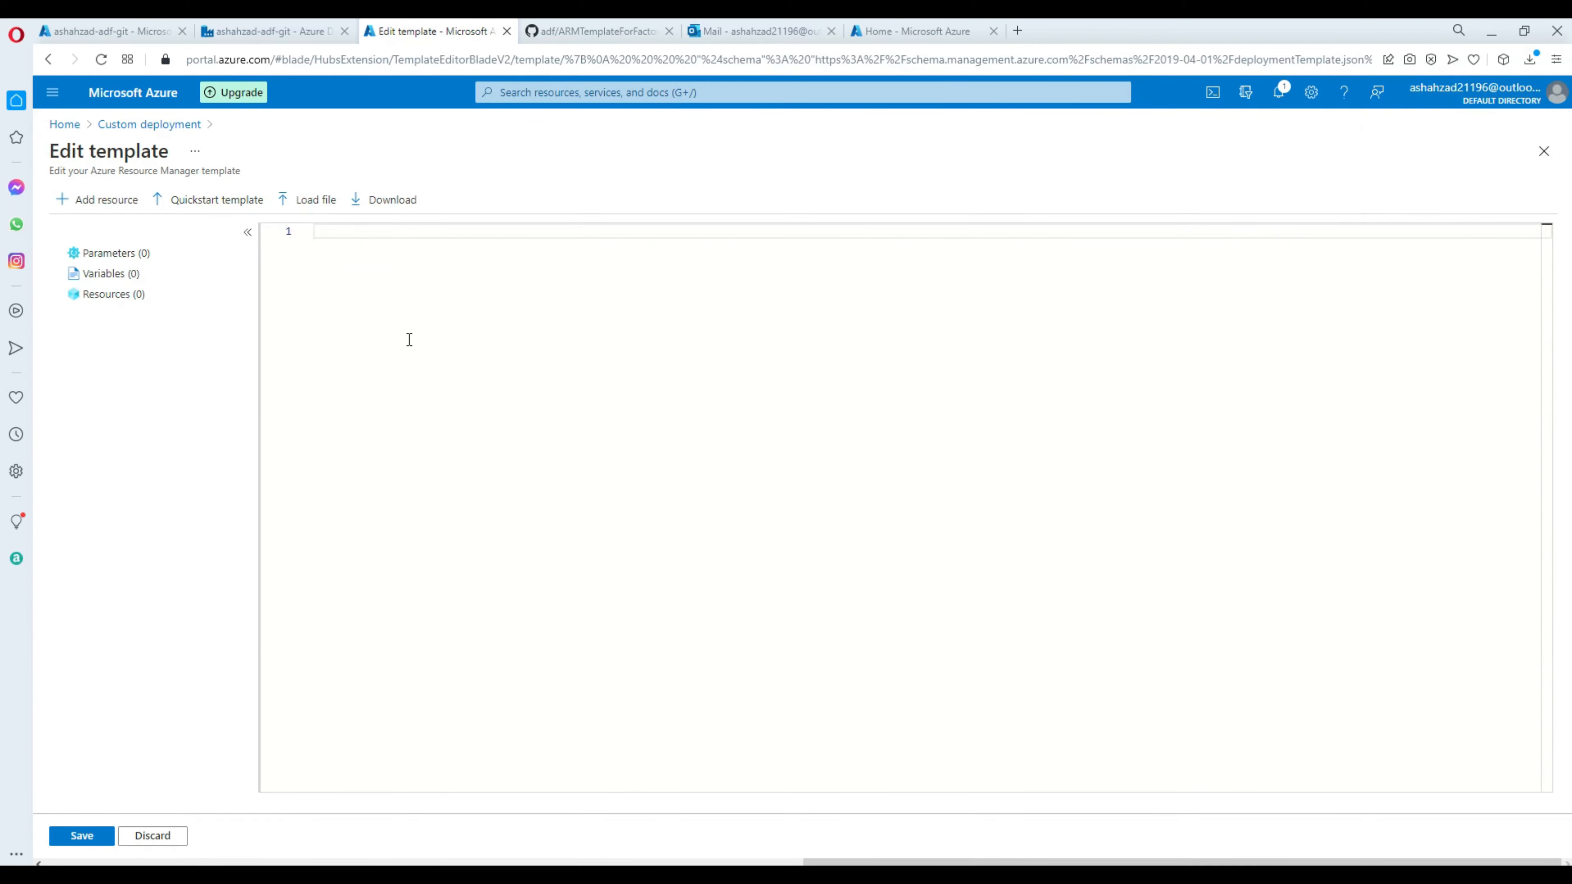
pyautogui.hotkey('ctrl', 'v')
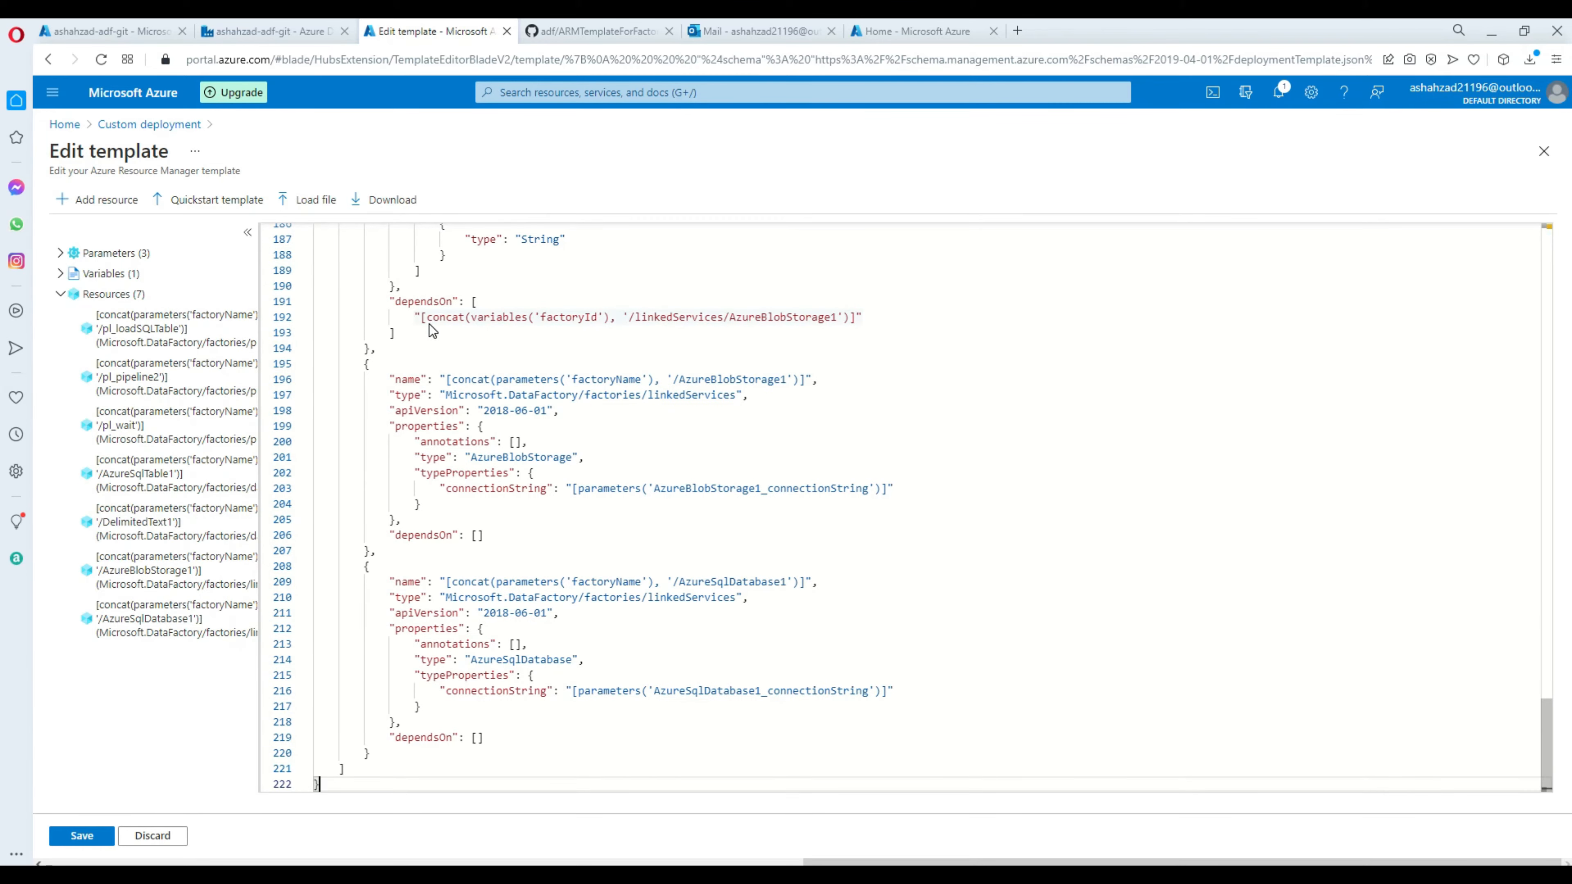
pyautogui.scroll(5, 789, 359)
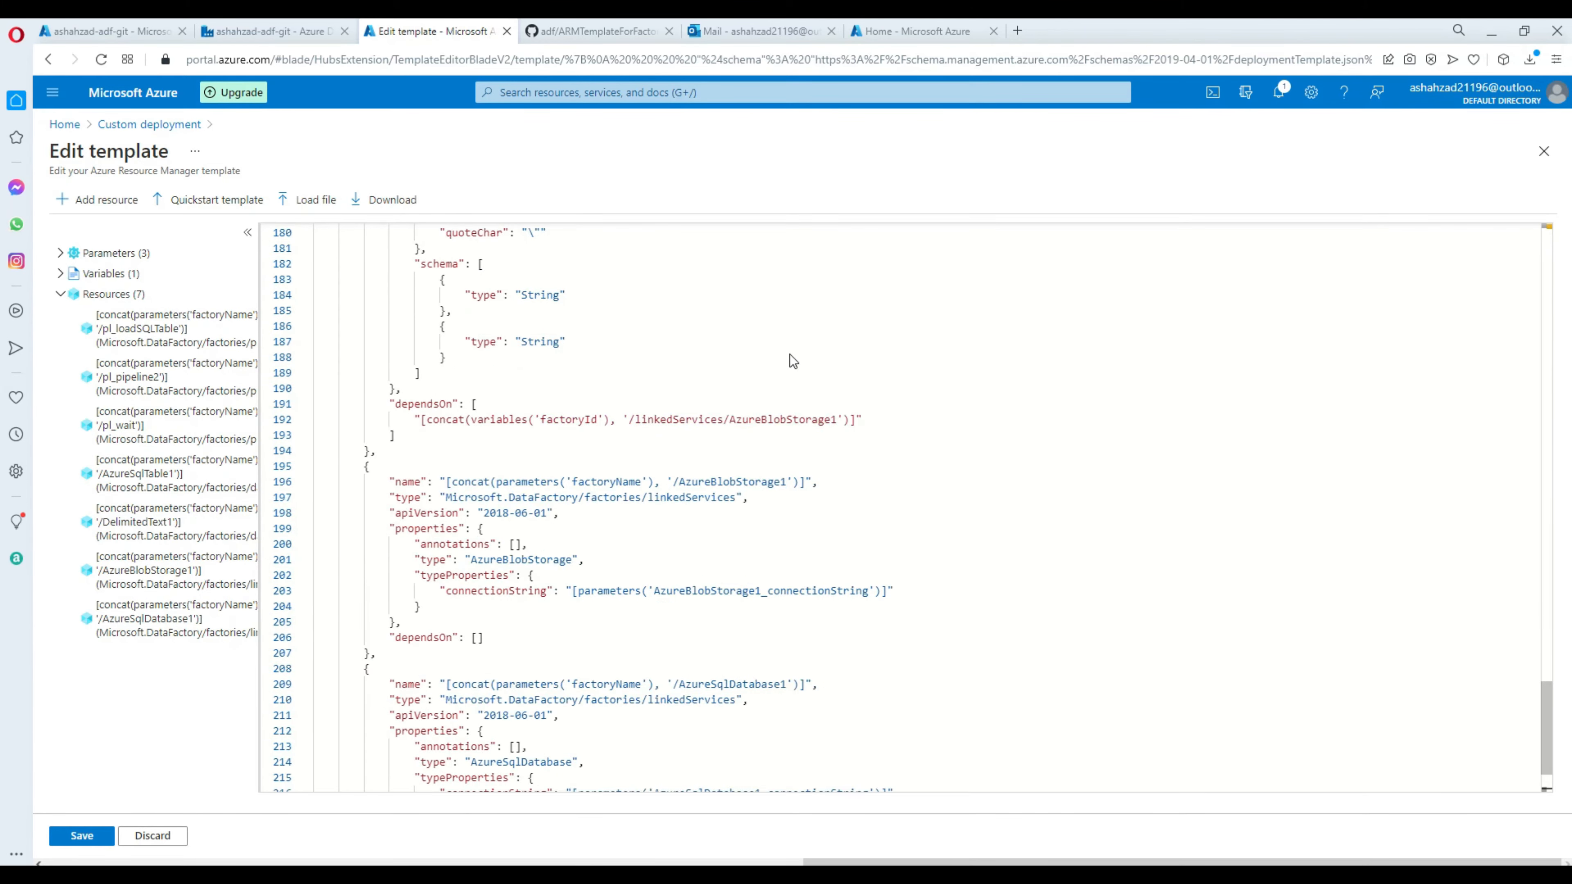
# Step: Review the GitHub source file and the ARM template import page, and examine the beginning of the pasted template
pyautogui.click(598, 29)
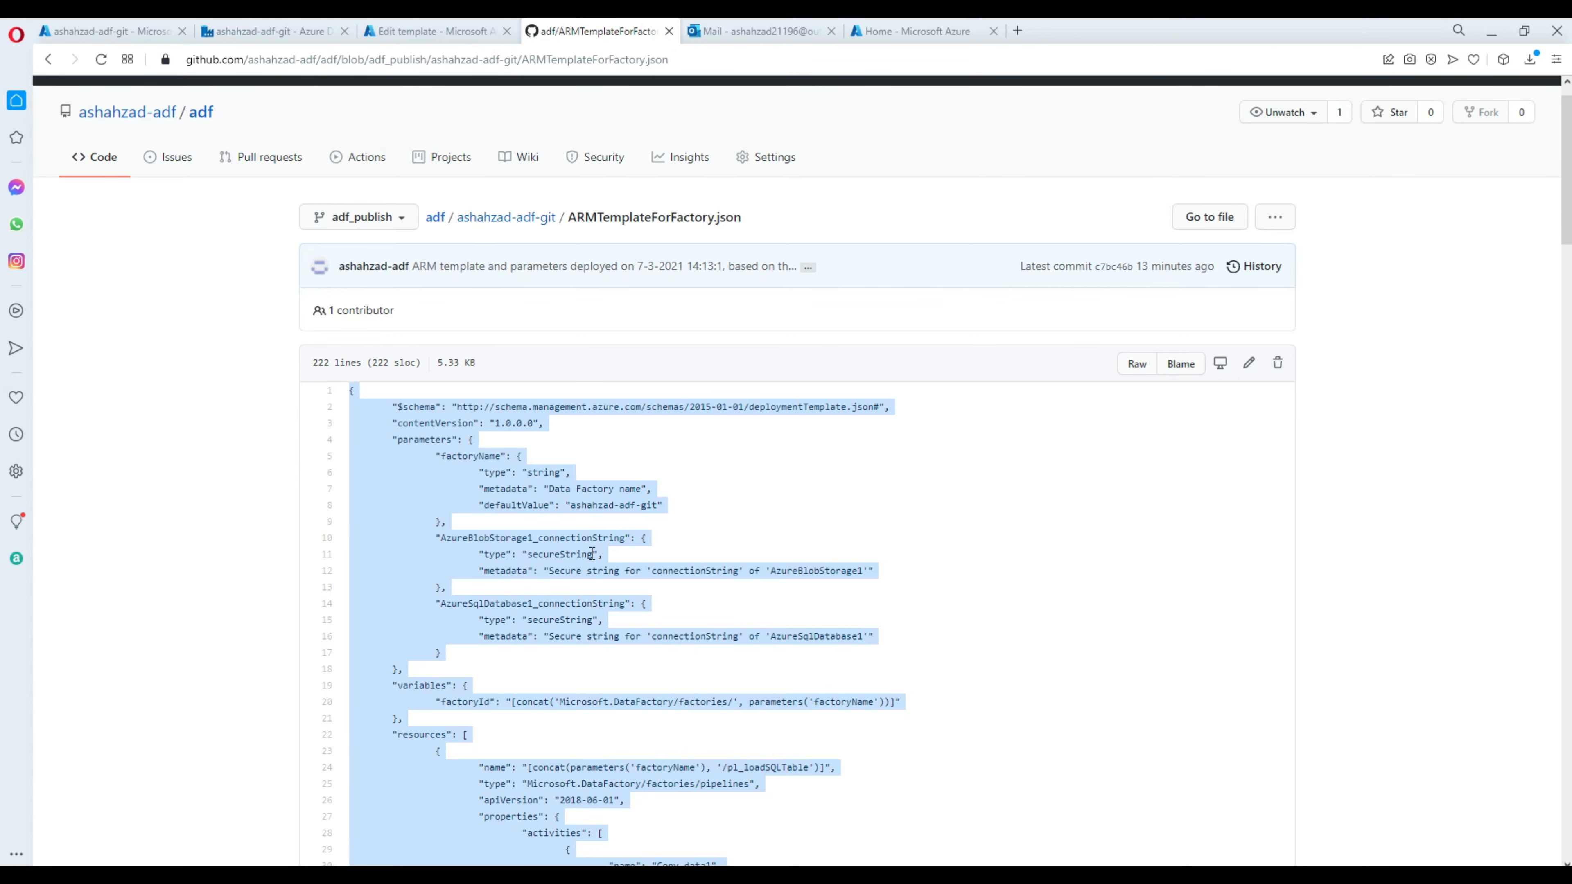
pyautogui.click(281, 32)
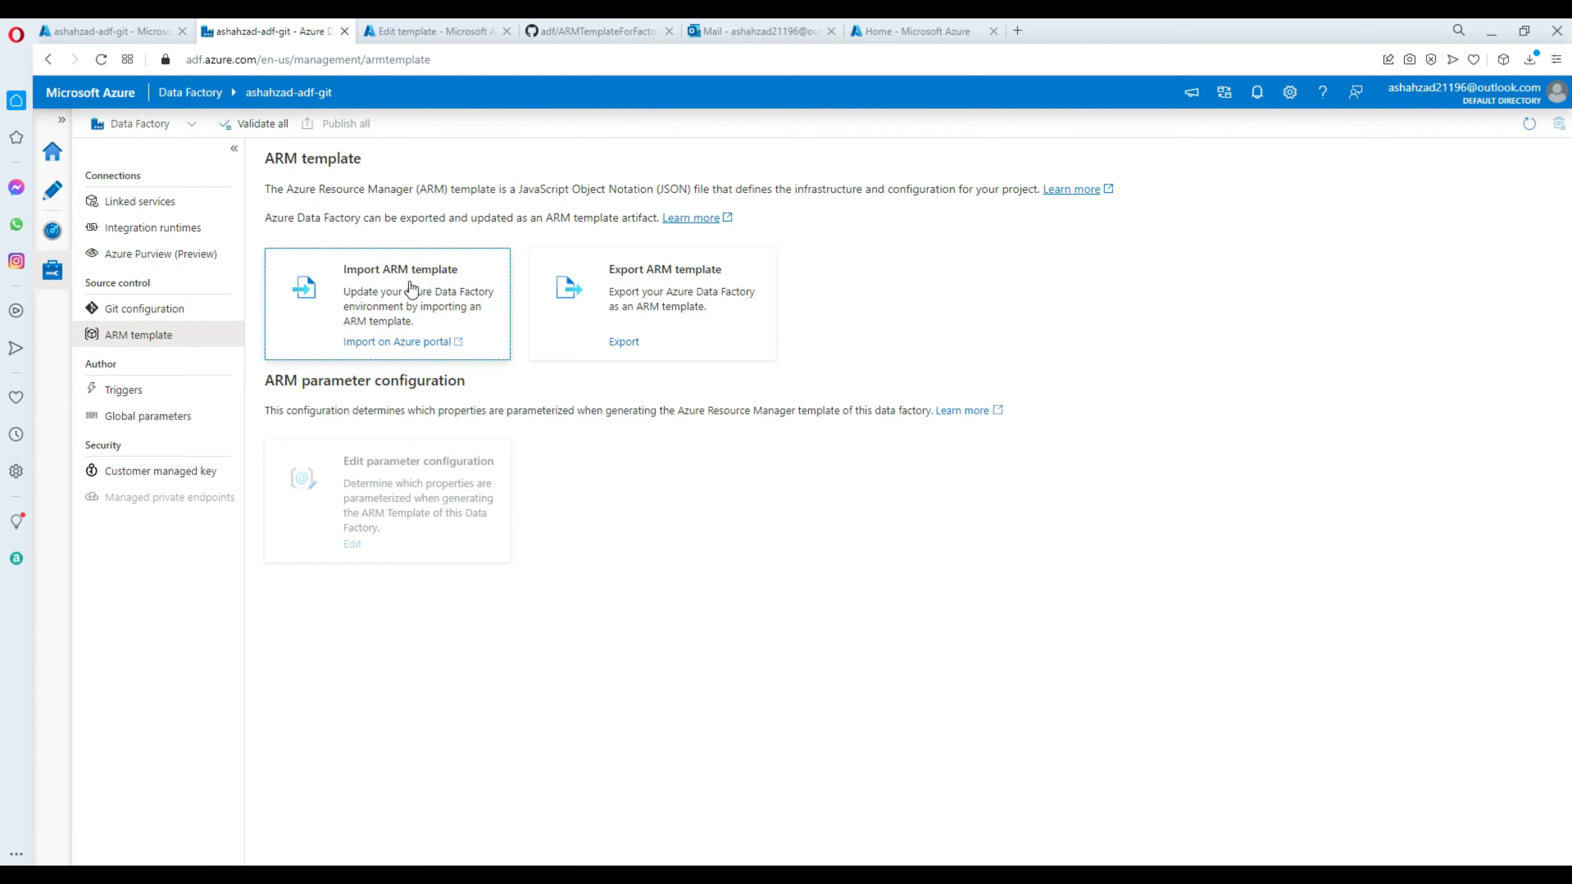
pyautogui.click(432, 32)
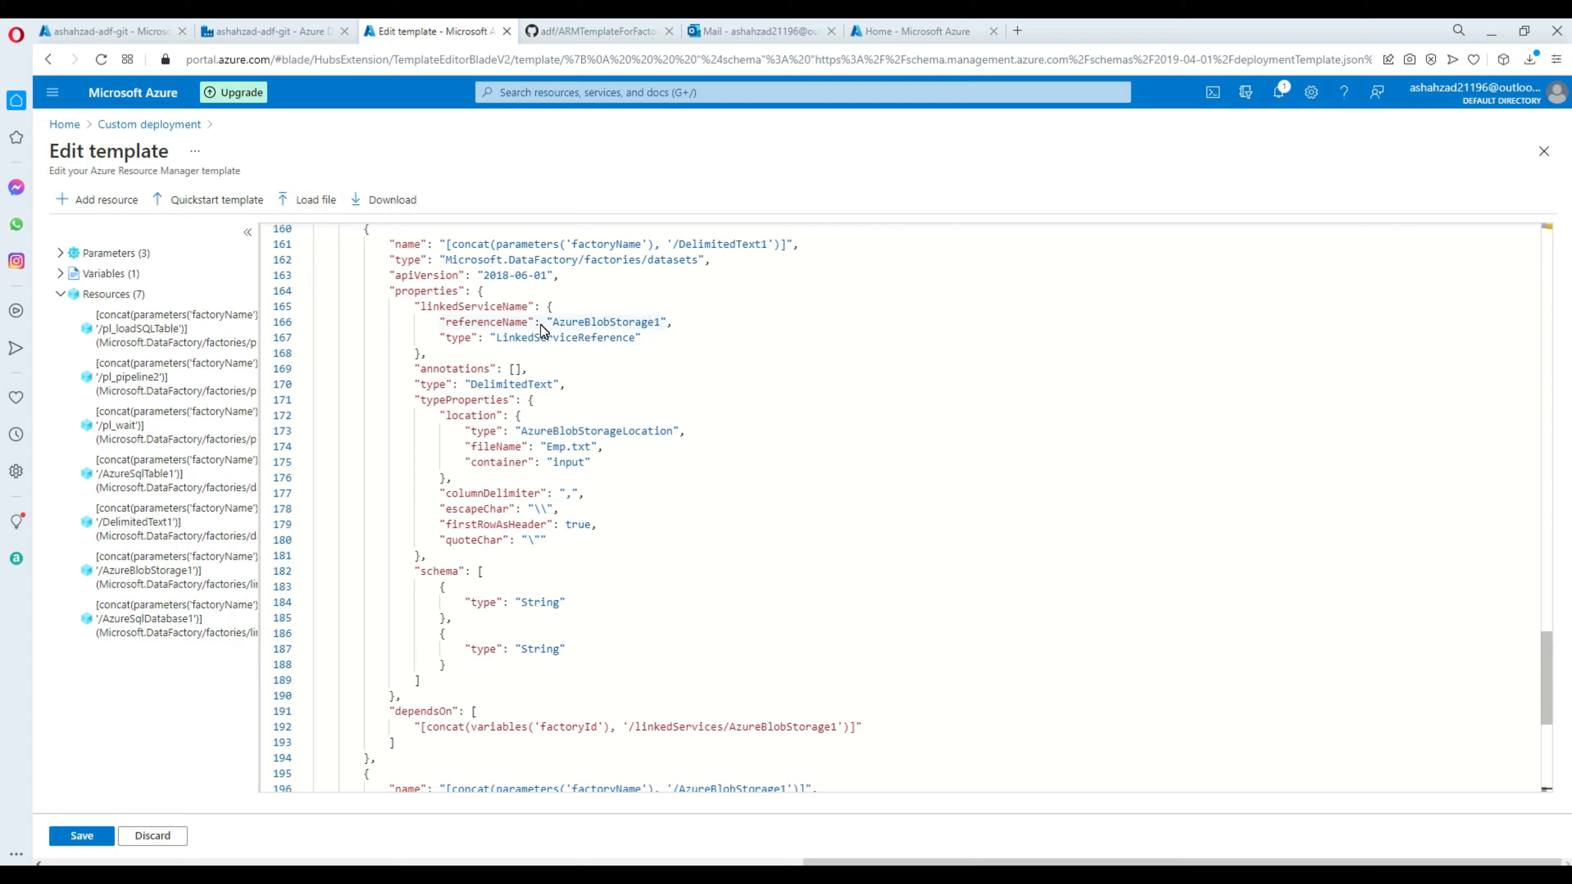
pyautogui.scroll(20, 789, 368)
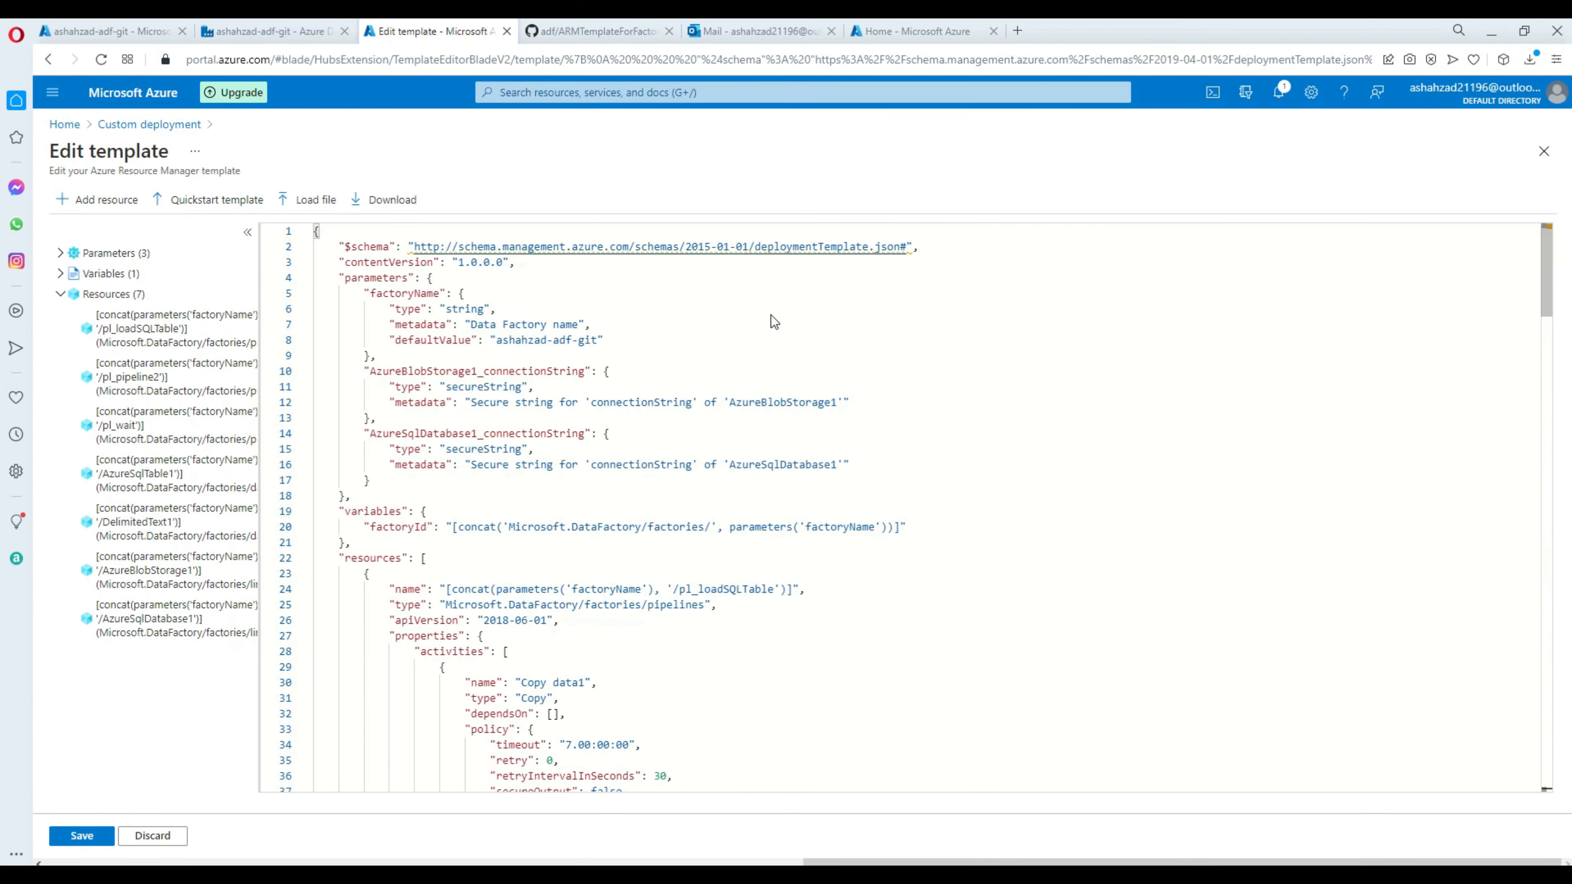
# Step: Save the edited template and set the custom deployment's resource group to rg-aamir
pyautogui.click(93, 839)
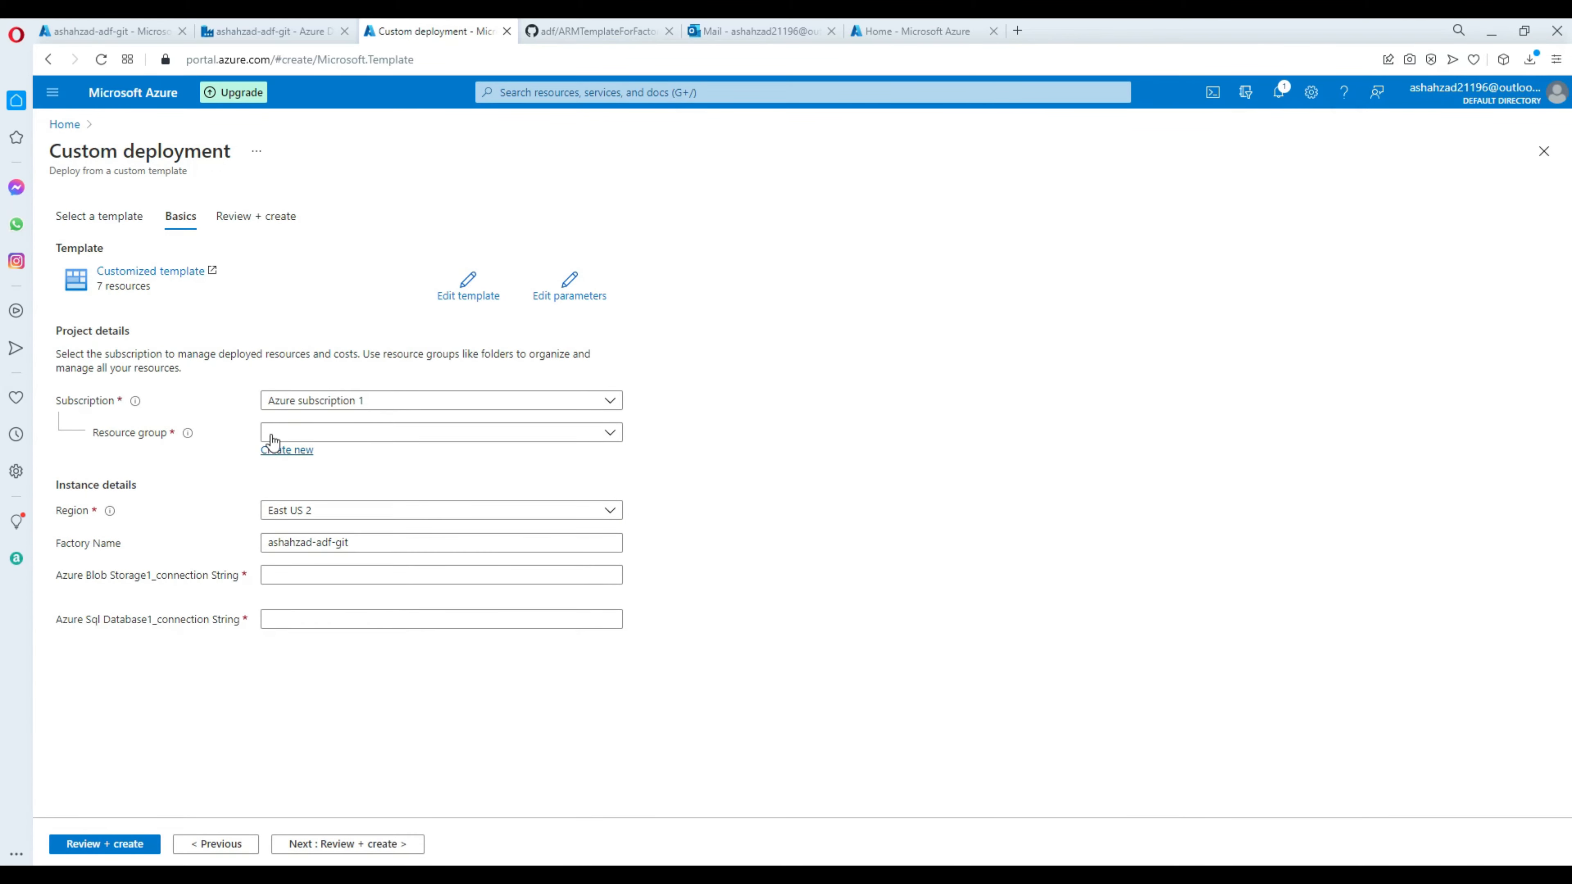
pyautogui.click(286, 433)
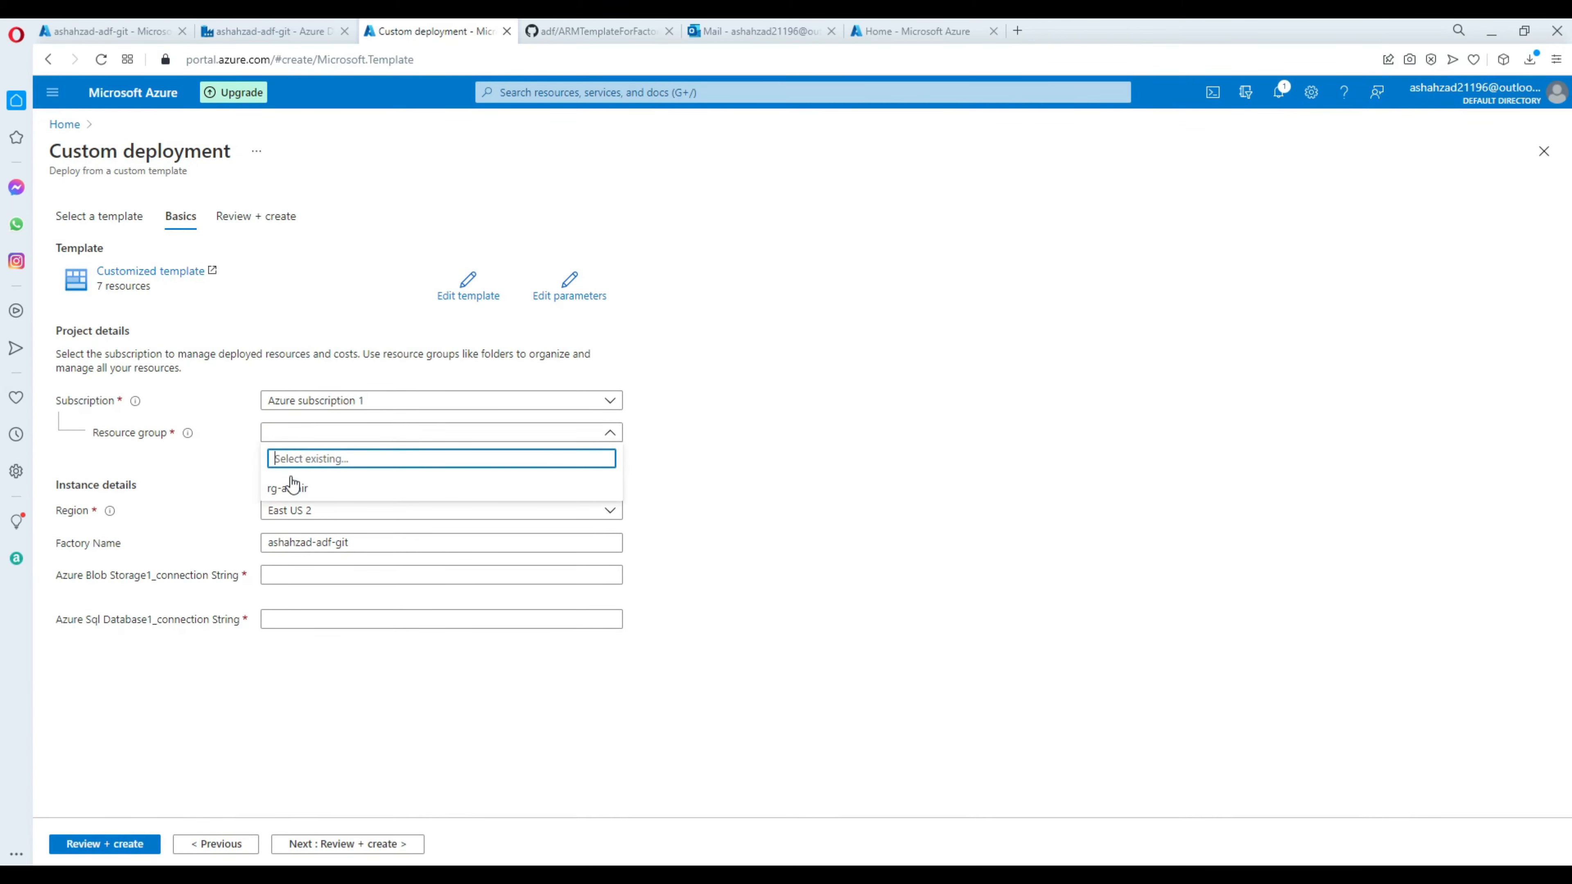
pyautogui.click(291, 495)
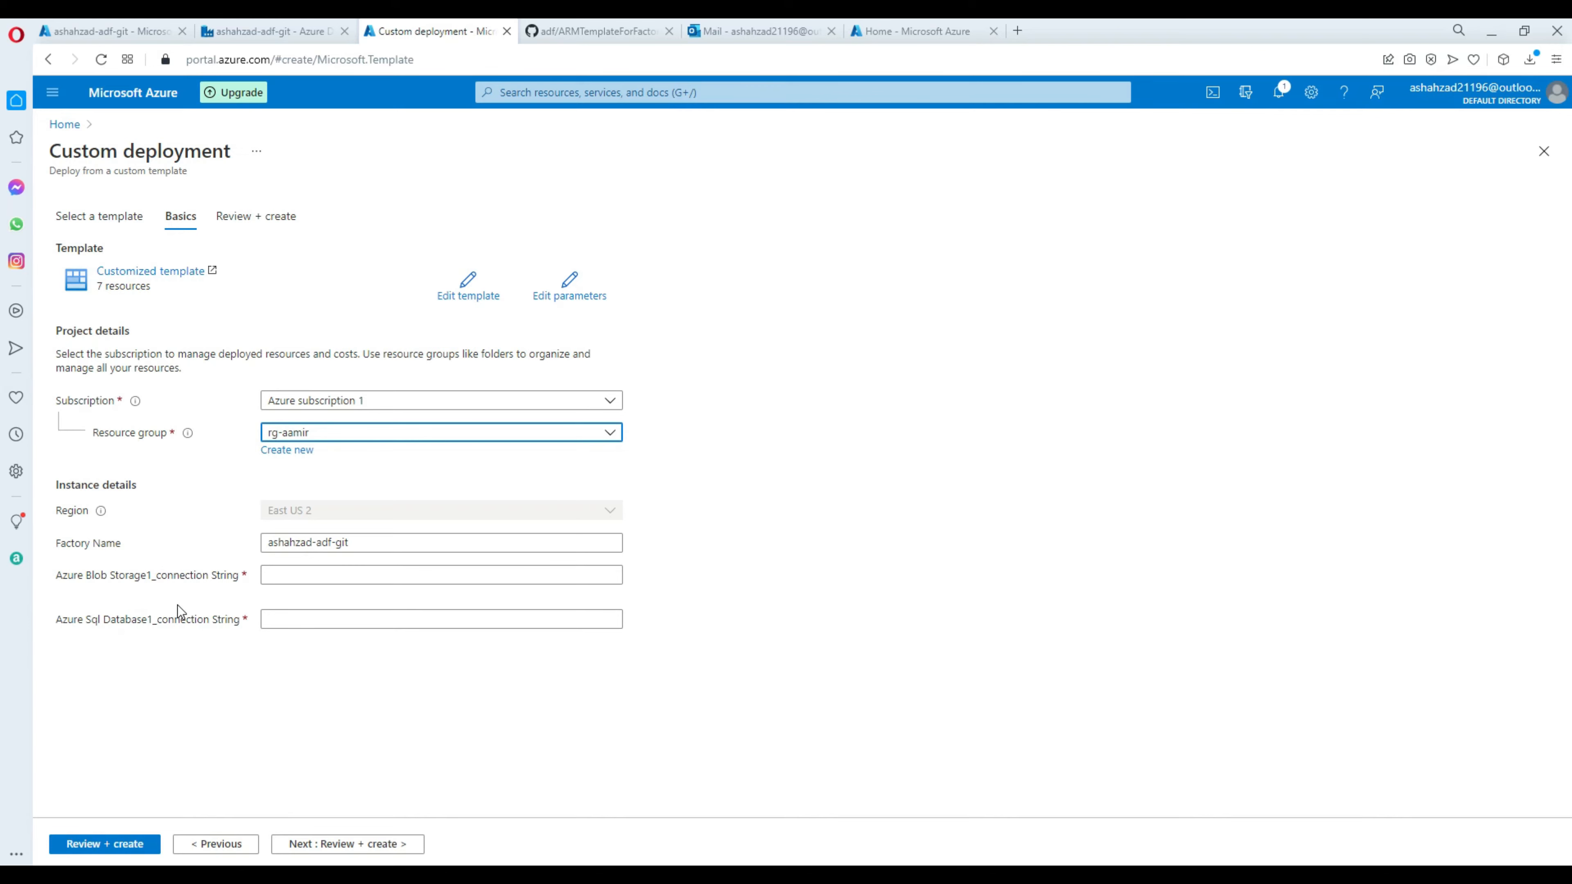
# Step: Open the access keys of the tbstorage2 storage account, reveal them, and copy the connection string of key1
pyautogui.click(273, 578)
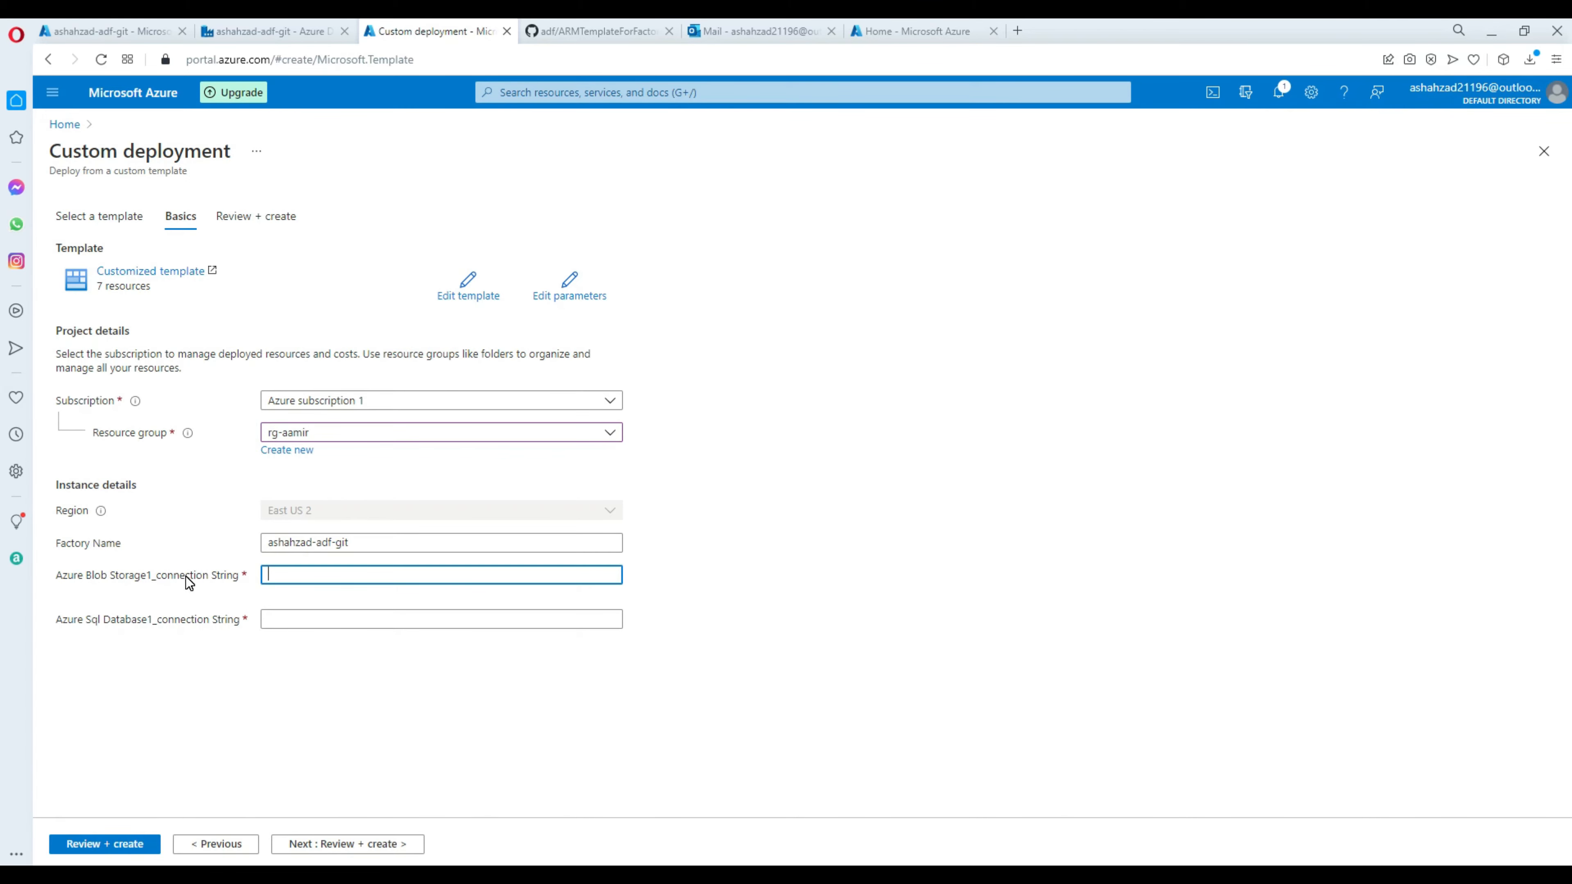
pyautogui.click(90, 31)
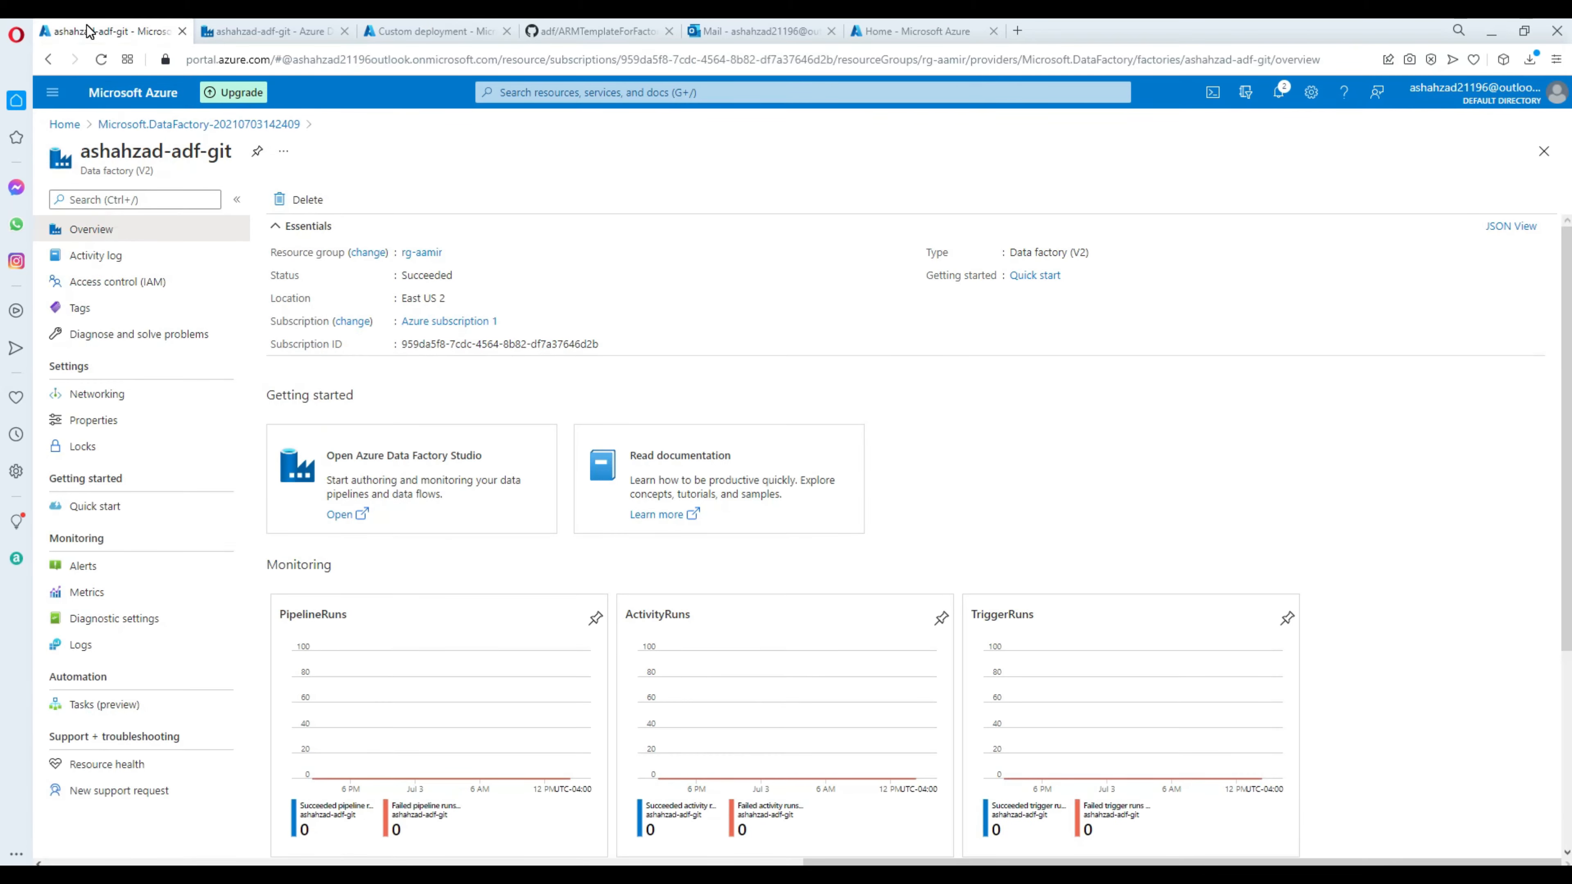
pyautogui.click(65, 124)
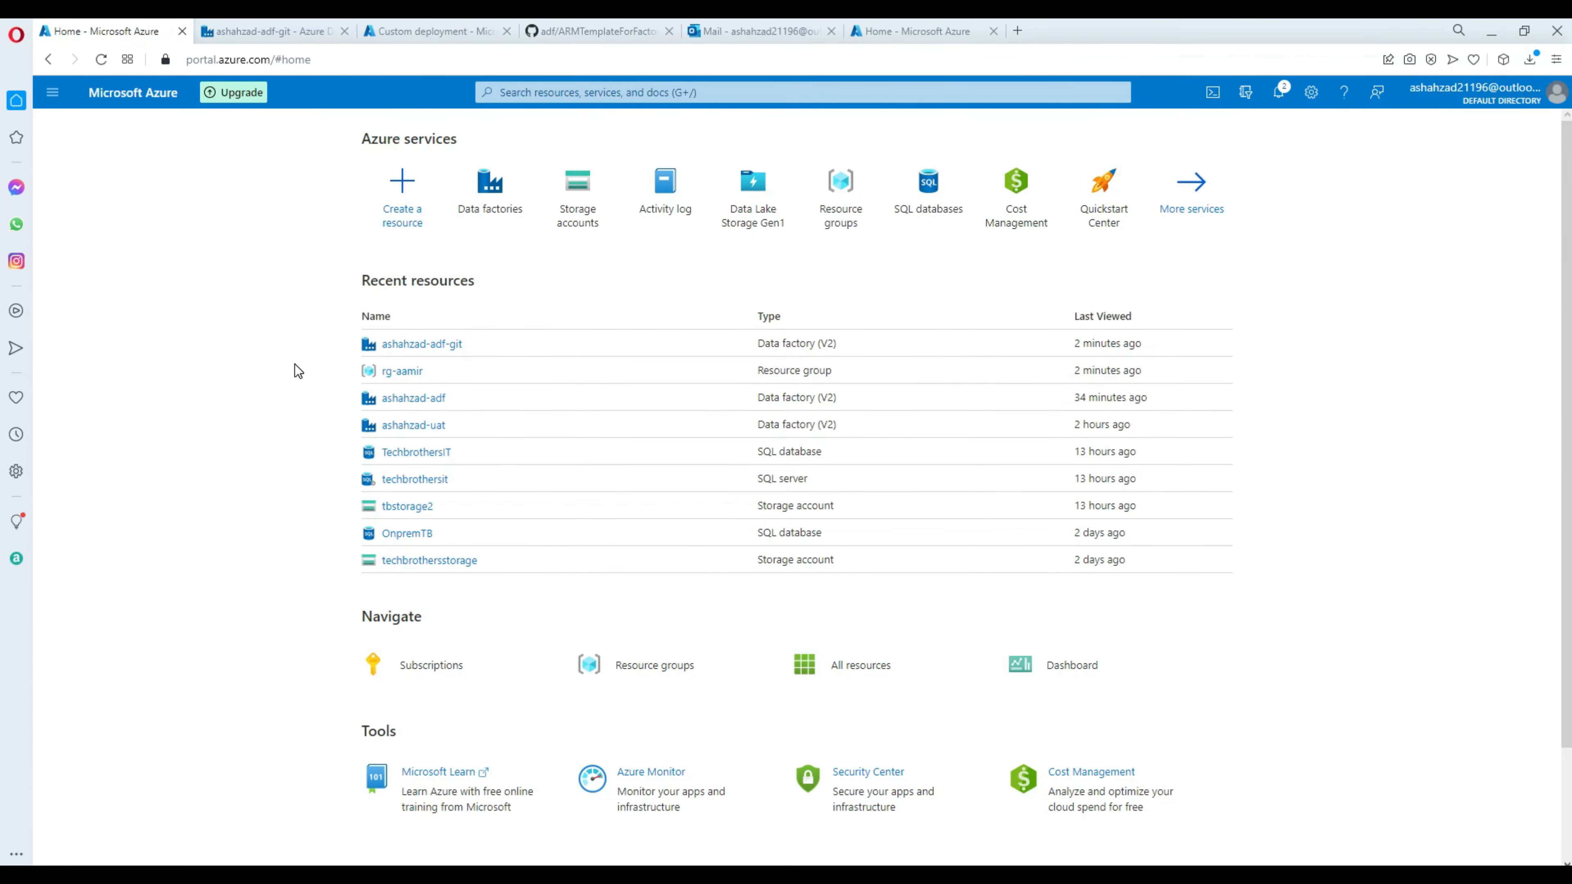
pyautogui.click(403, 507)
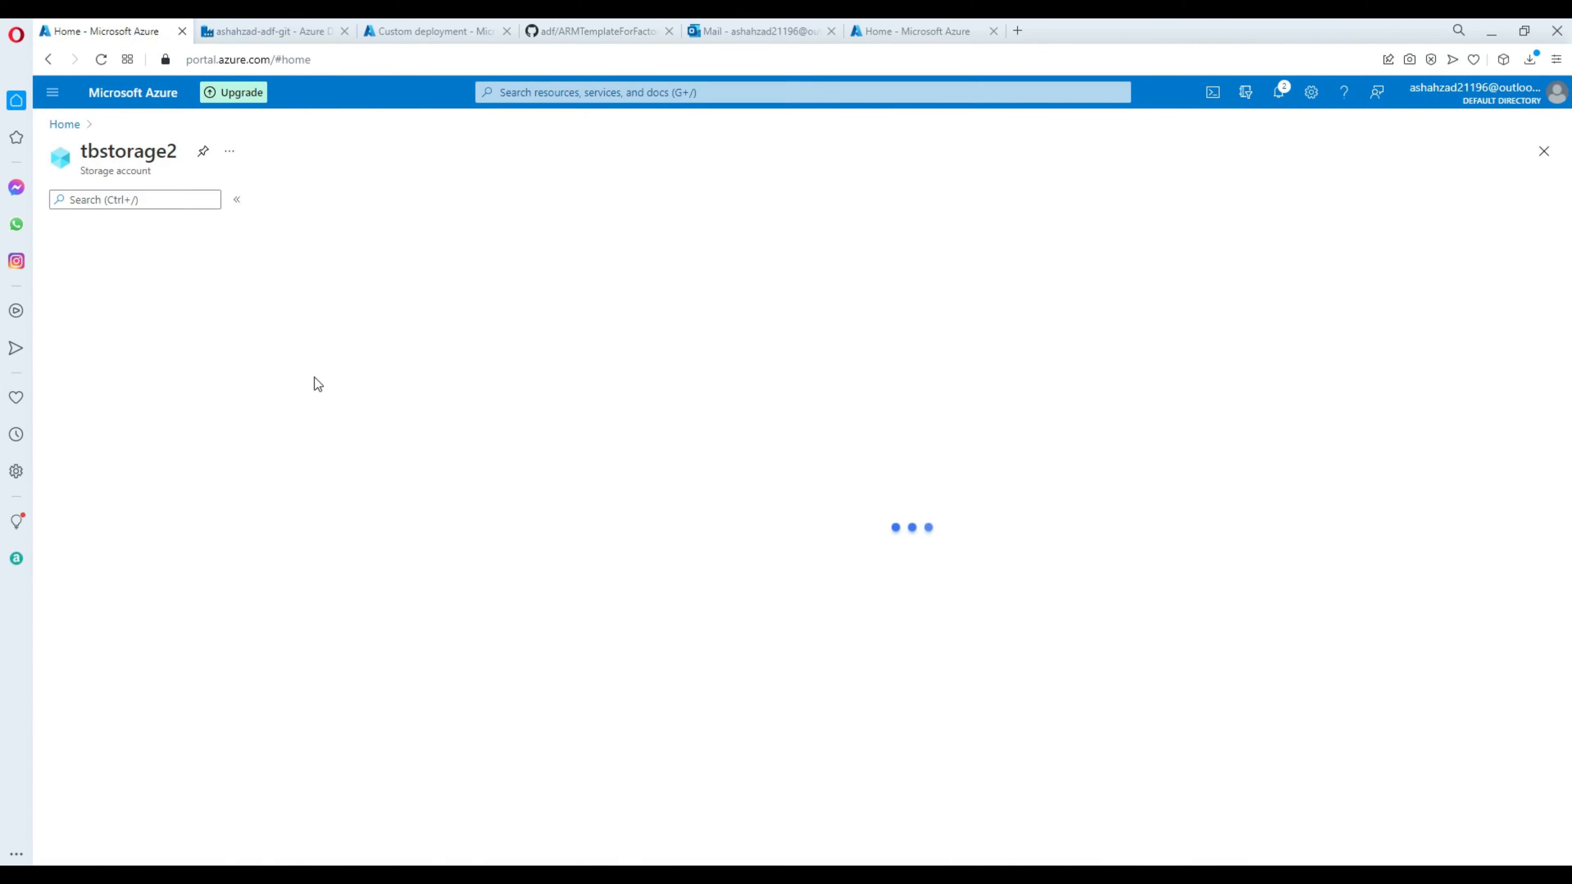
pyautogui.click(112, 478)
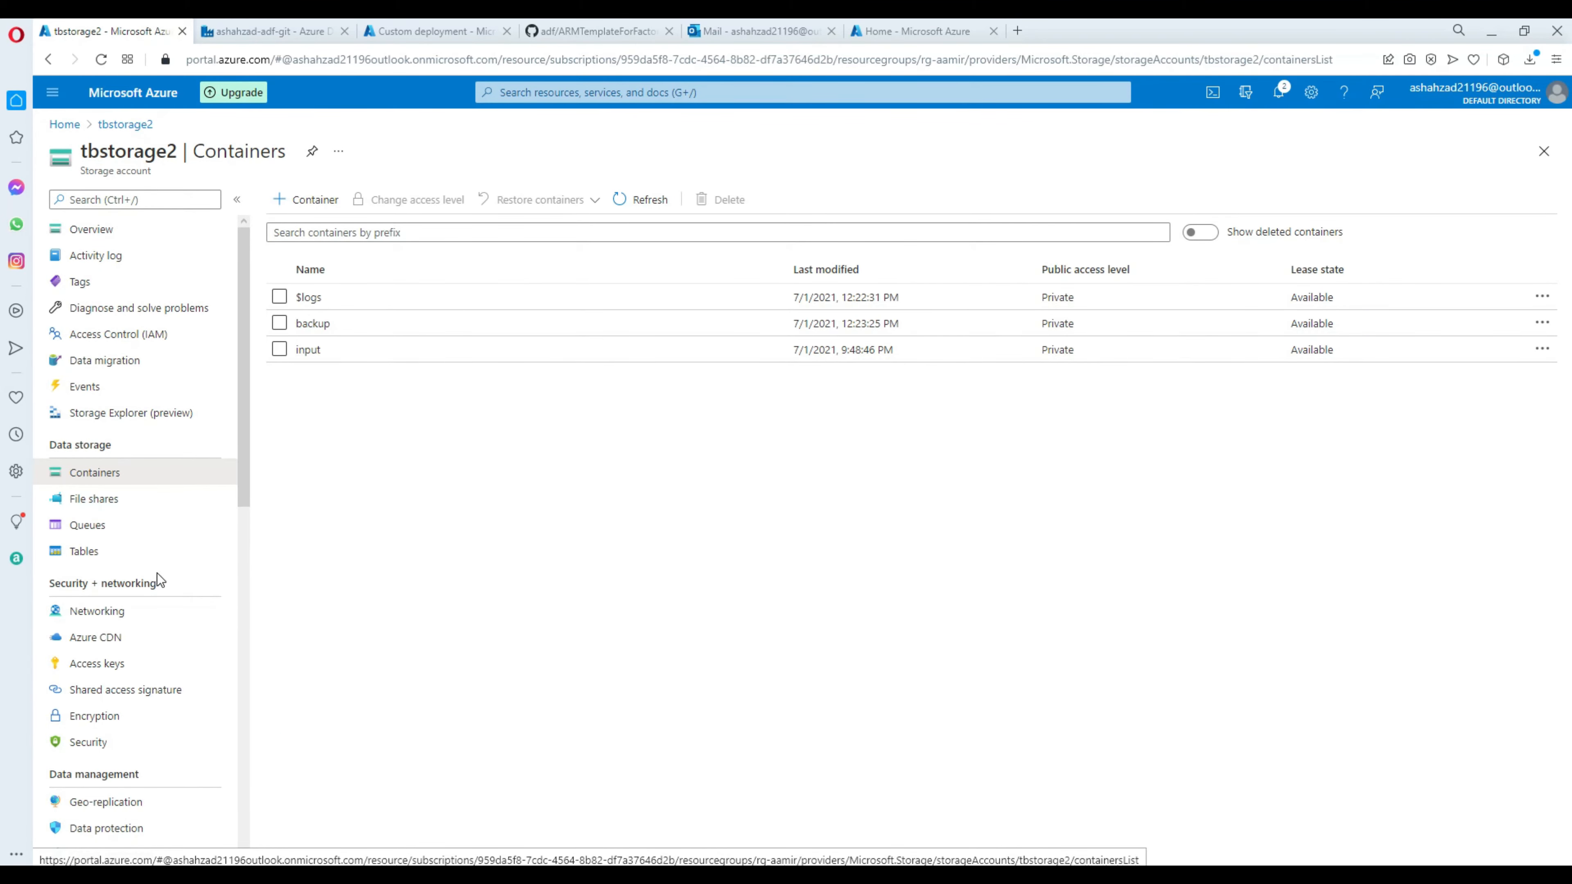
pyautogui.click(104, 664)
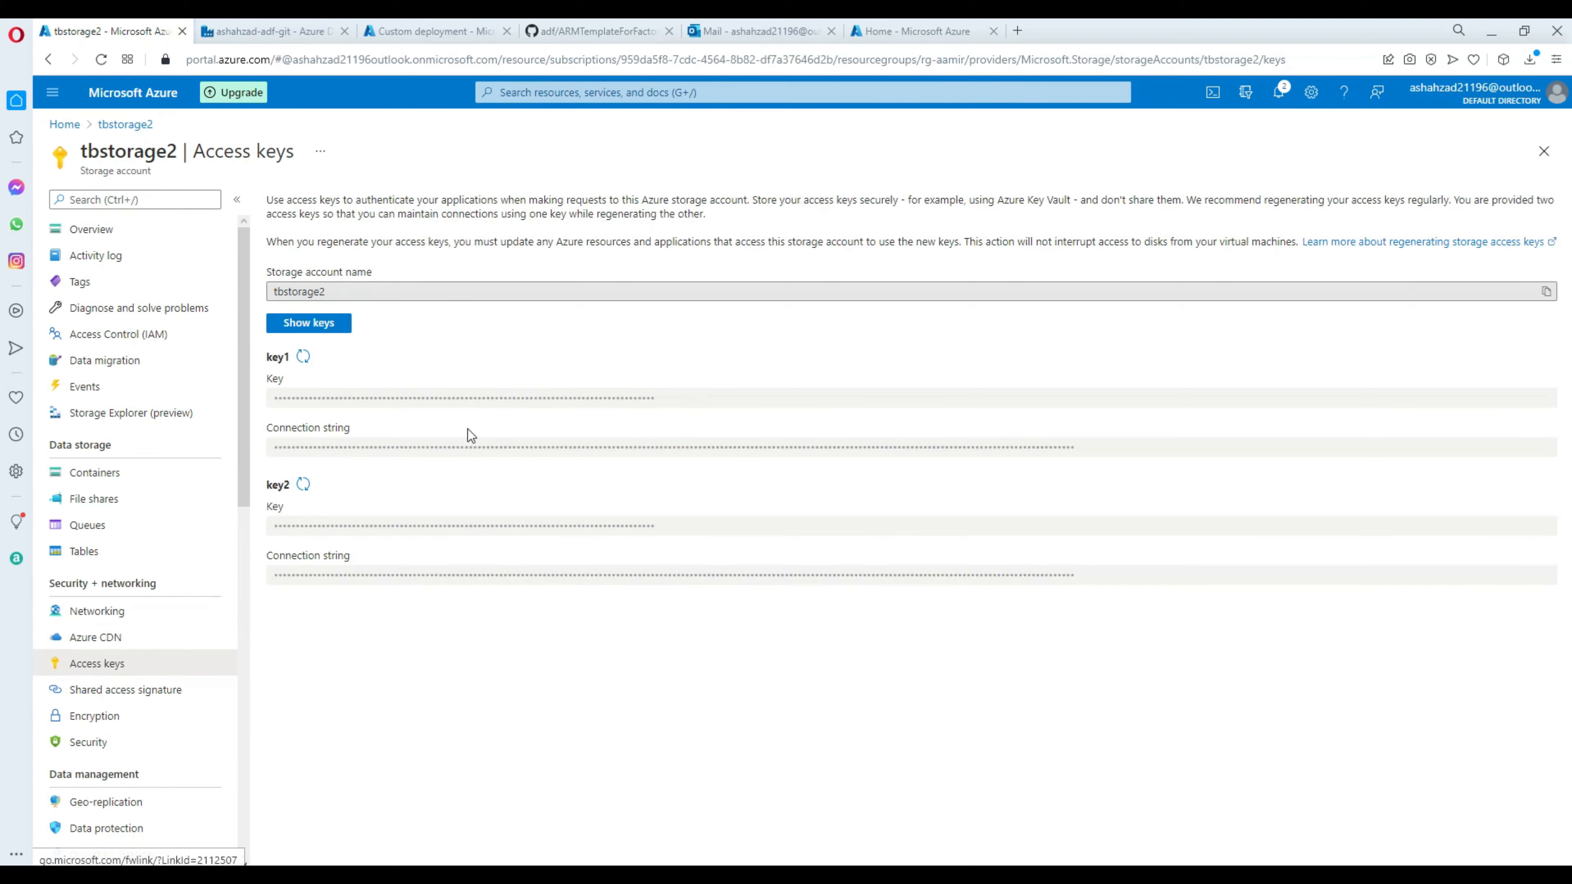
pyautogui.click(323, 324)
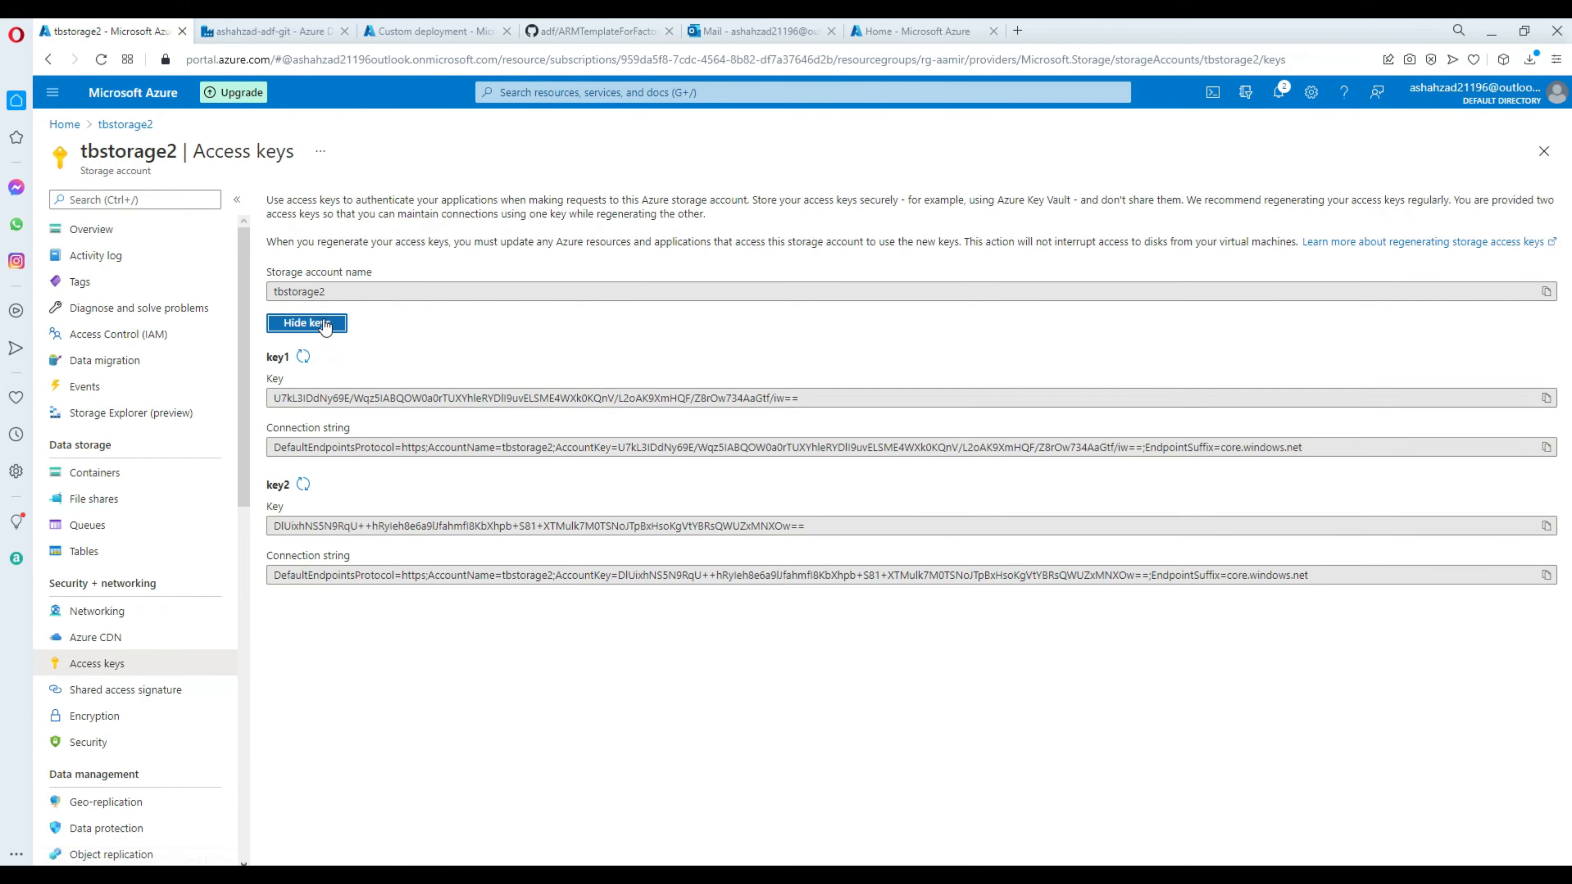
pyautogui.click(1547, 449)
# Step: Return to the custom deployment and paste the storage account connection string as the Azure Blob Storage1 connection string
pyautogui.click(263, 31)
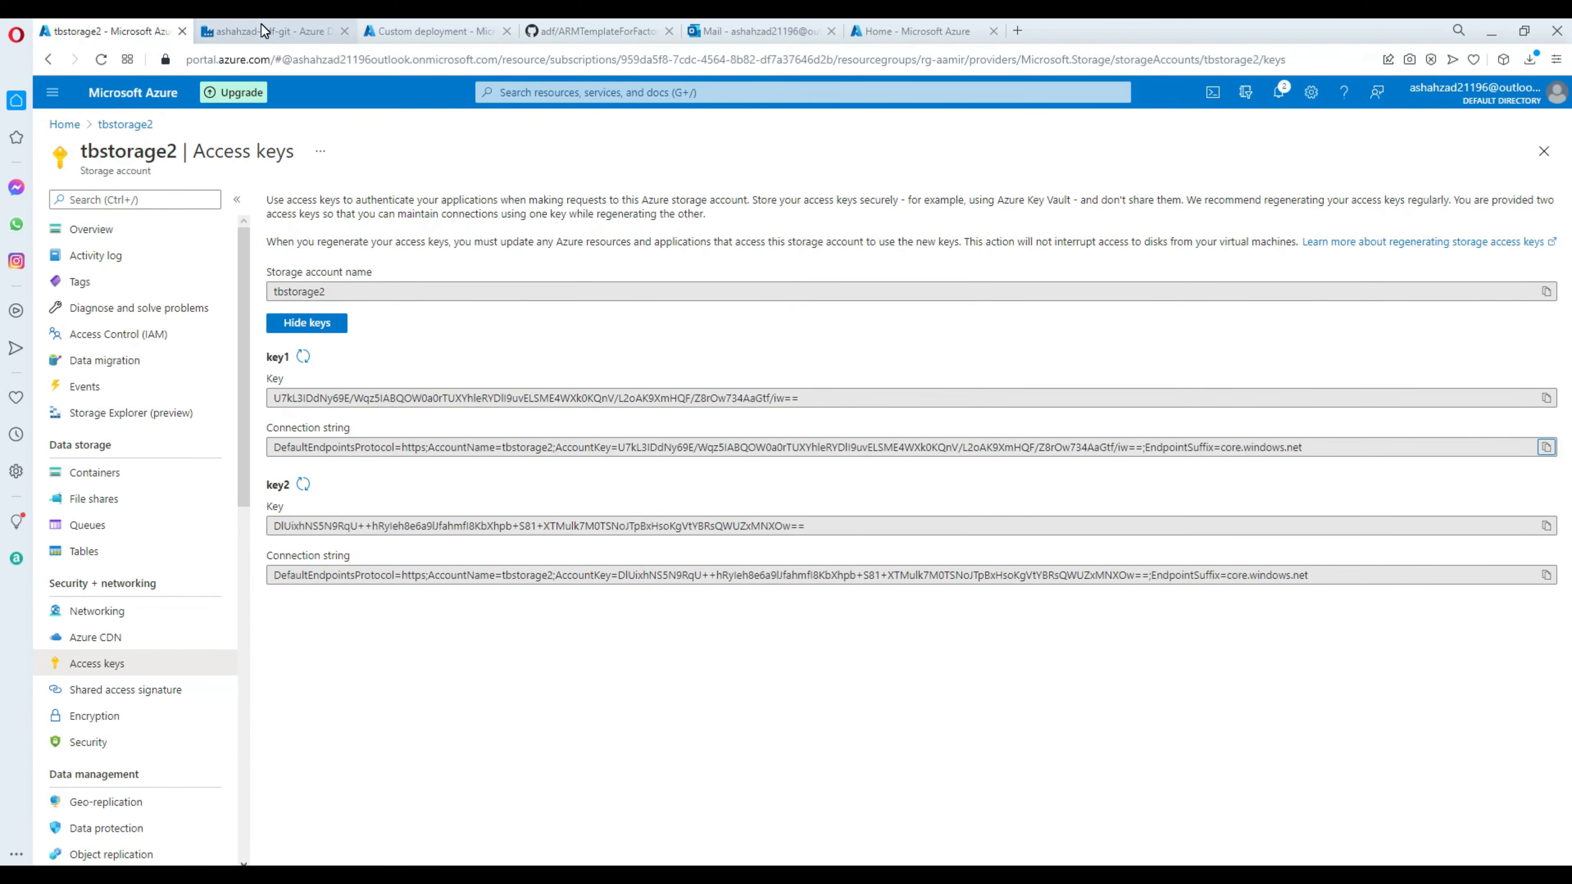
pyautogui.click(385, 25)
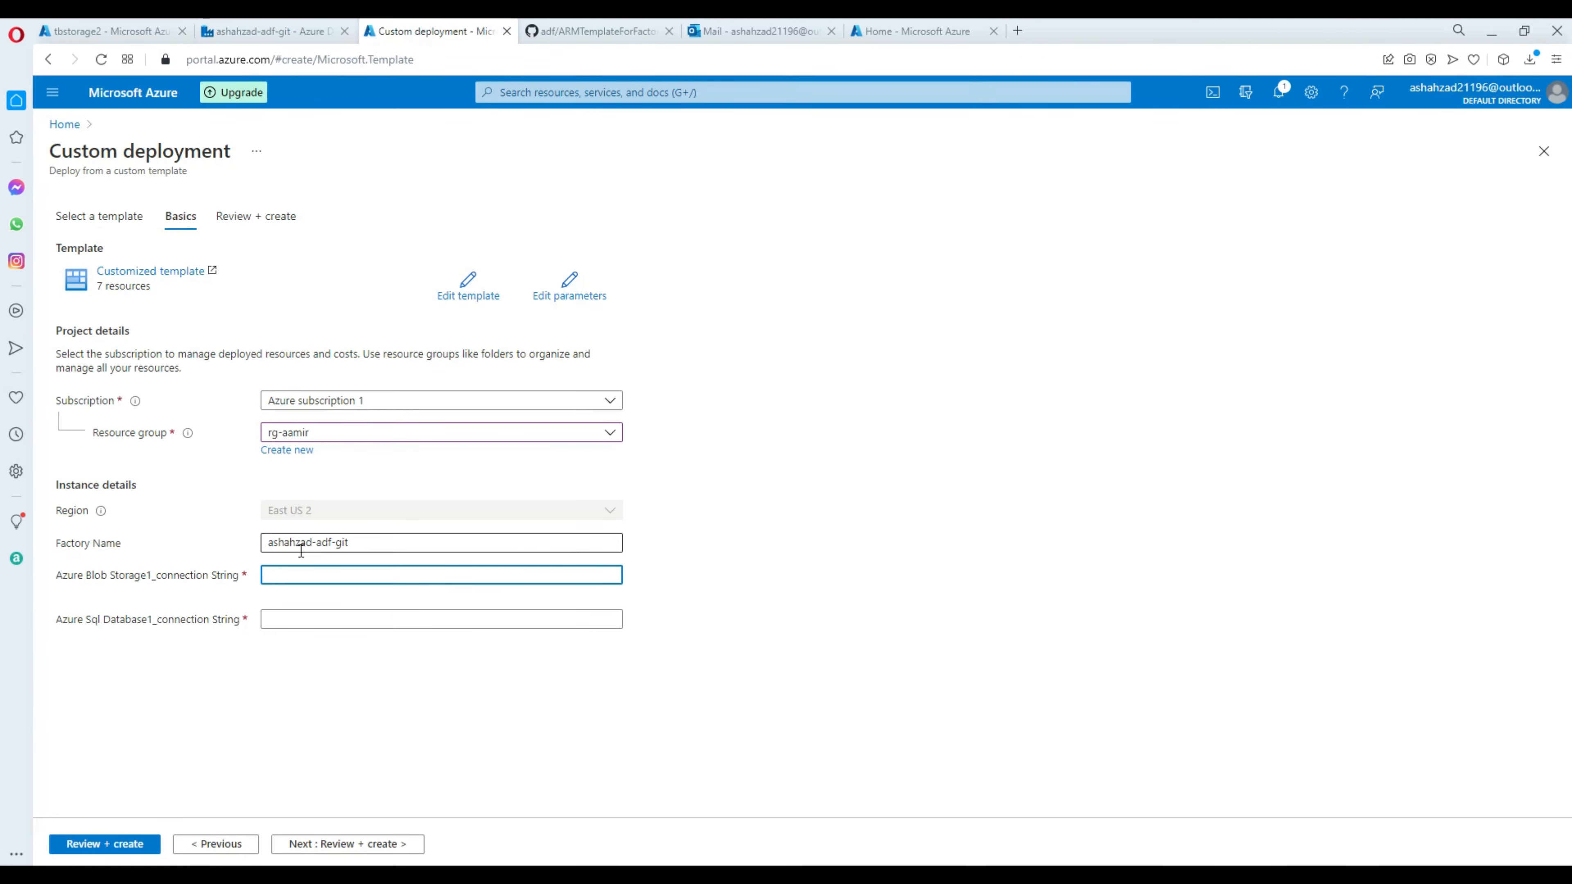
pyautogui.hotkey('ctrl', 'v')
# Step: Open the connection strings of the TechbrothersIT SQL database and copy the ADO.NET string for SQL authentication
pyautogui.click(332, 621)
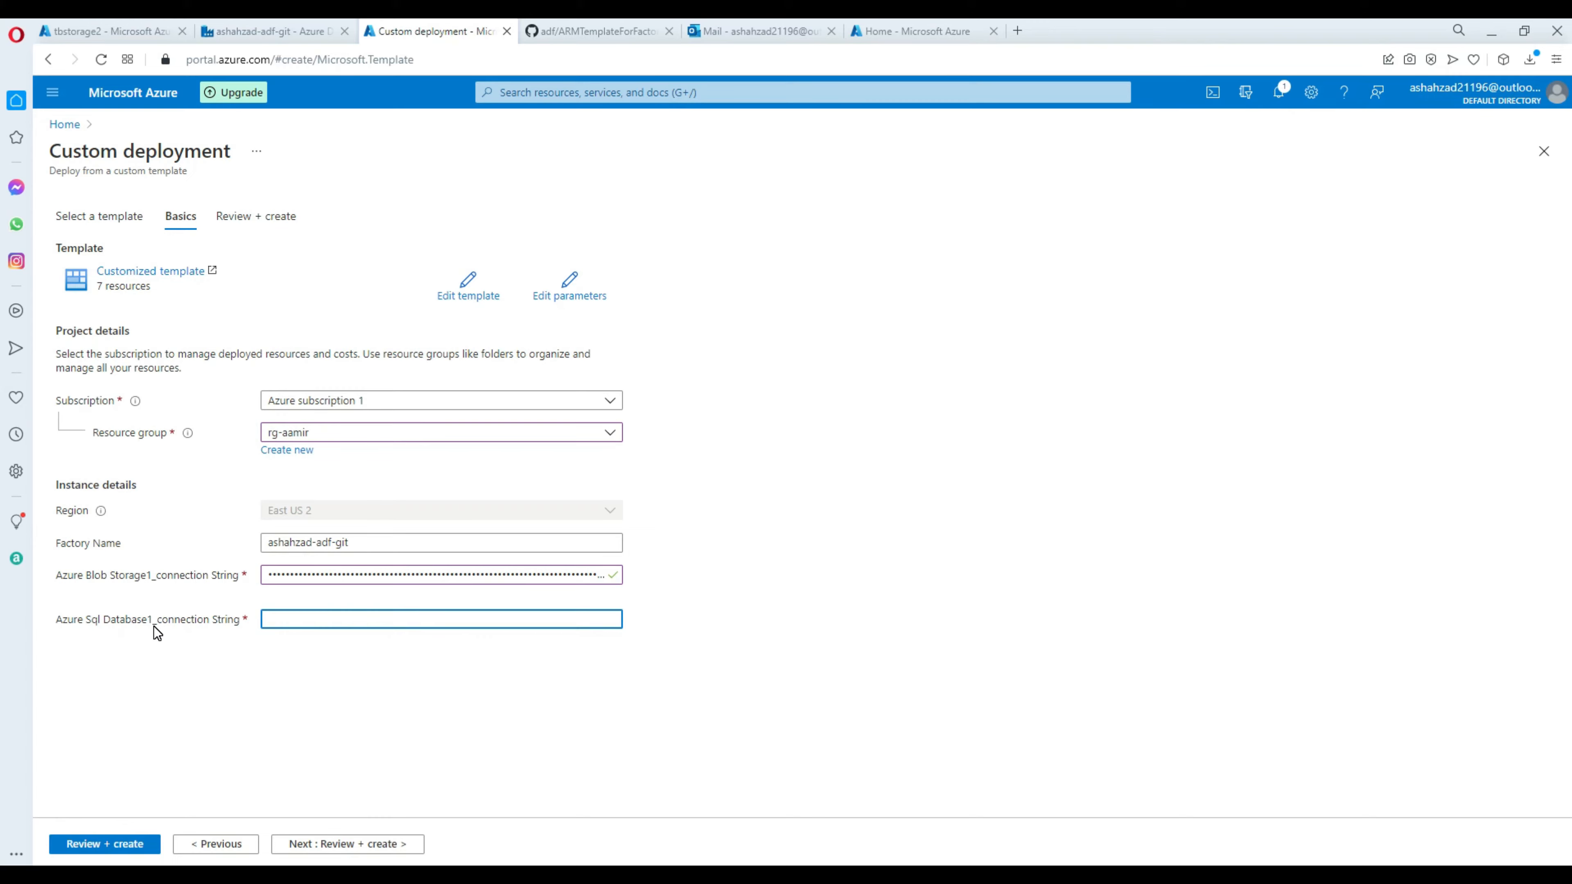
pyautogui.click(99, 31)
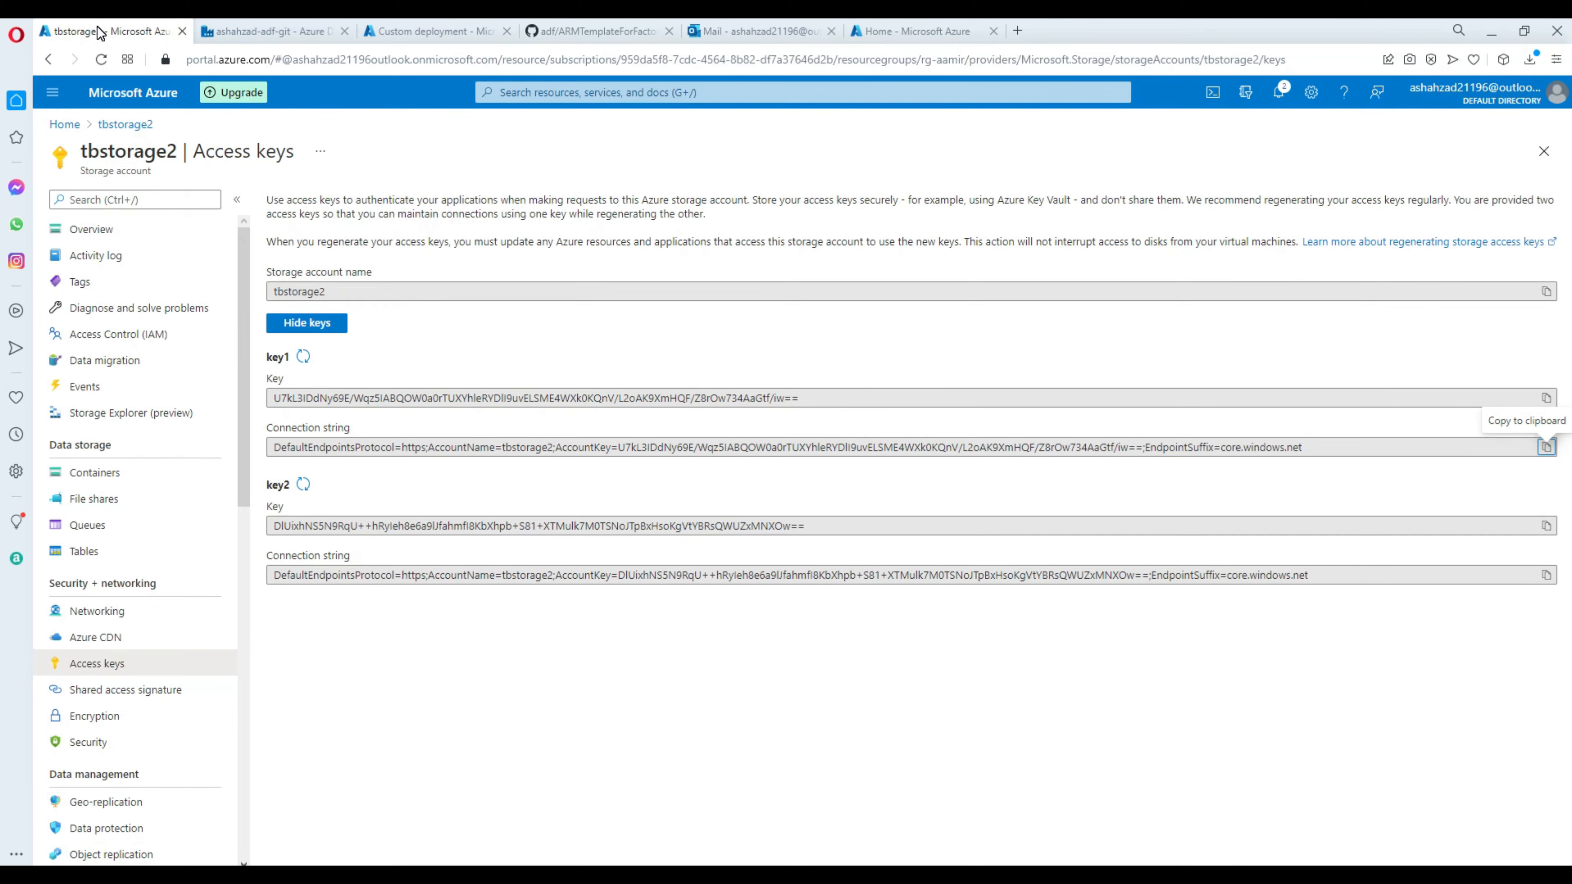
pyautogui.click(64, 124)
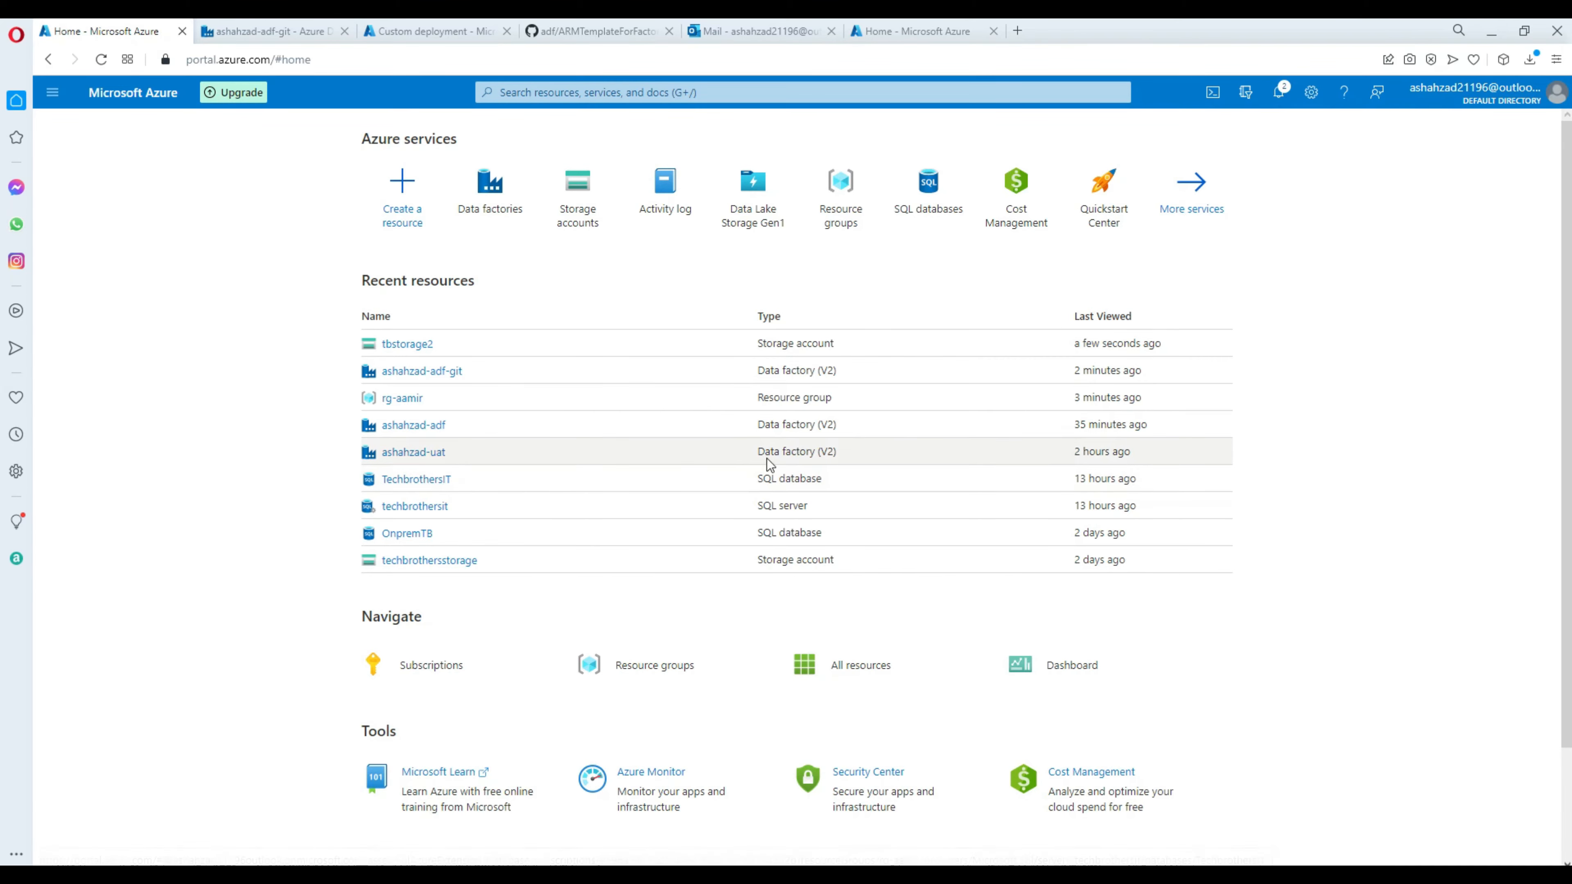
pyautogui.click(429, 480)
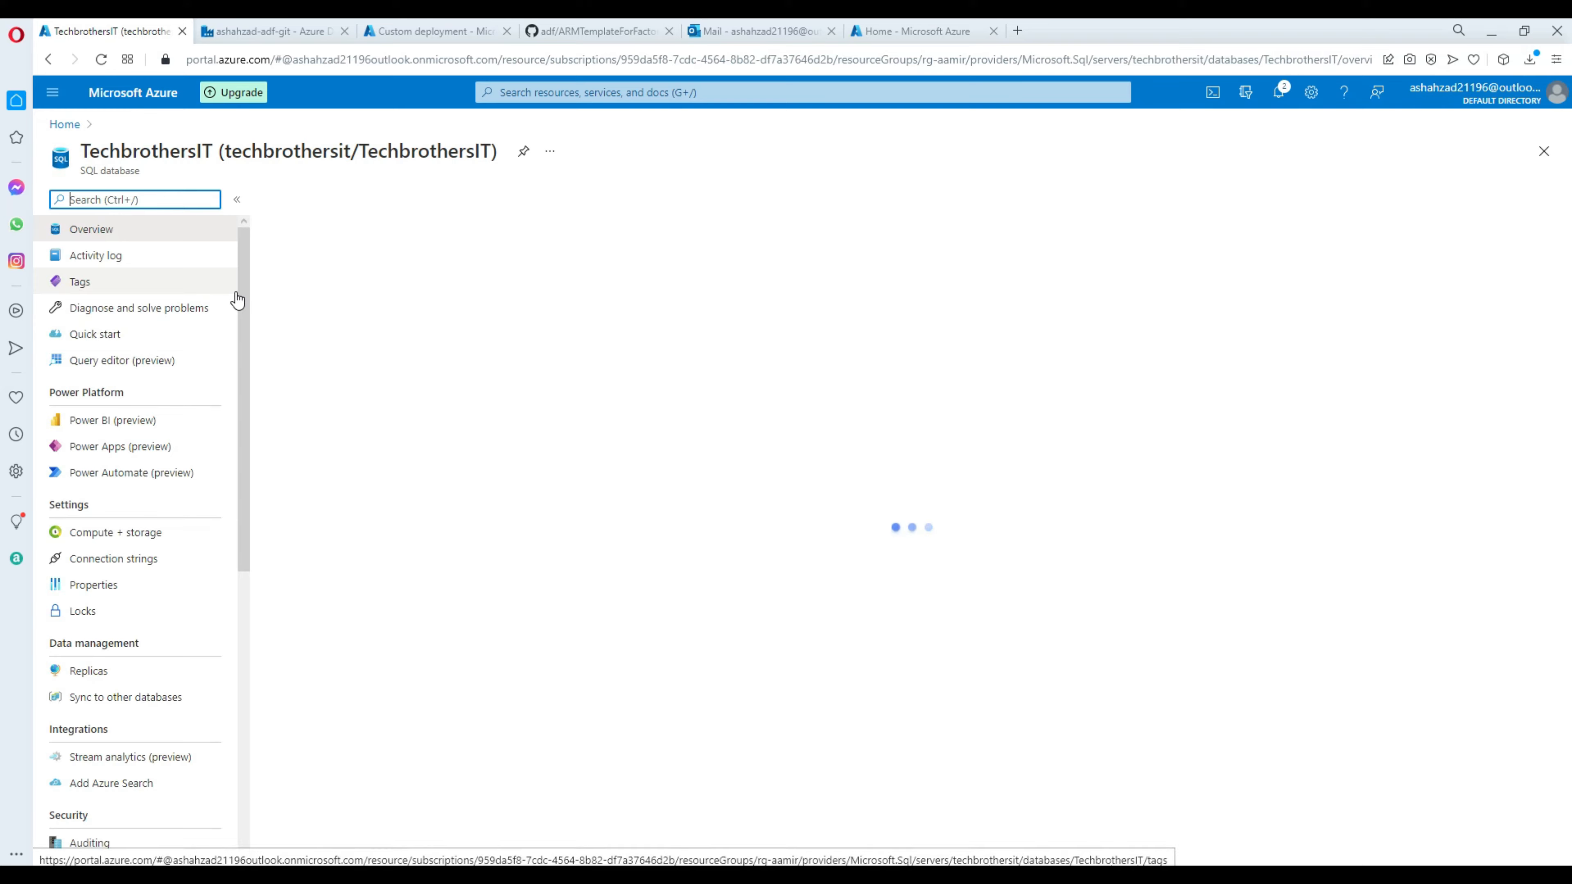
pyautogui.click(141, 559)
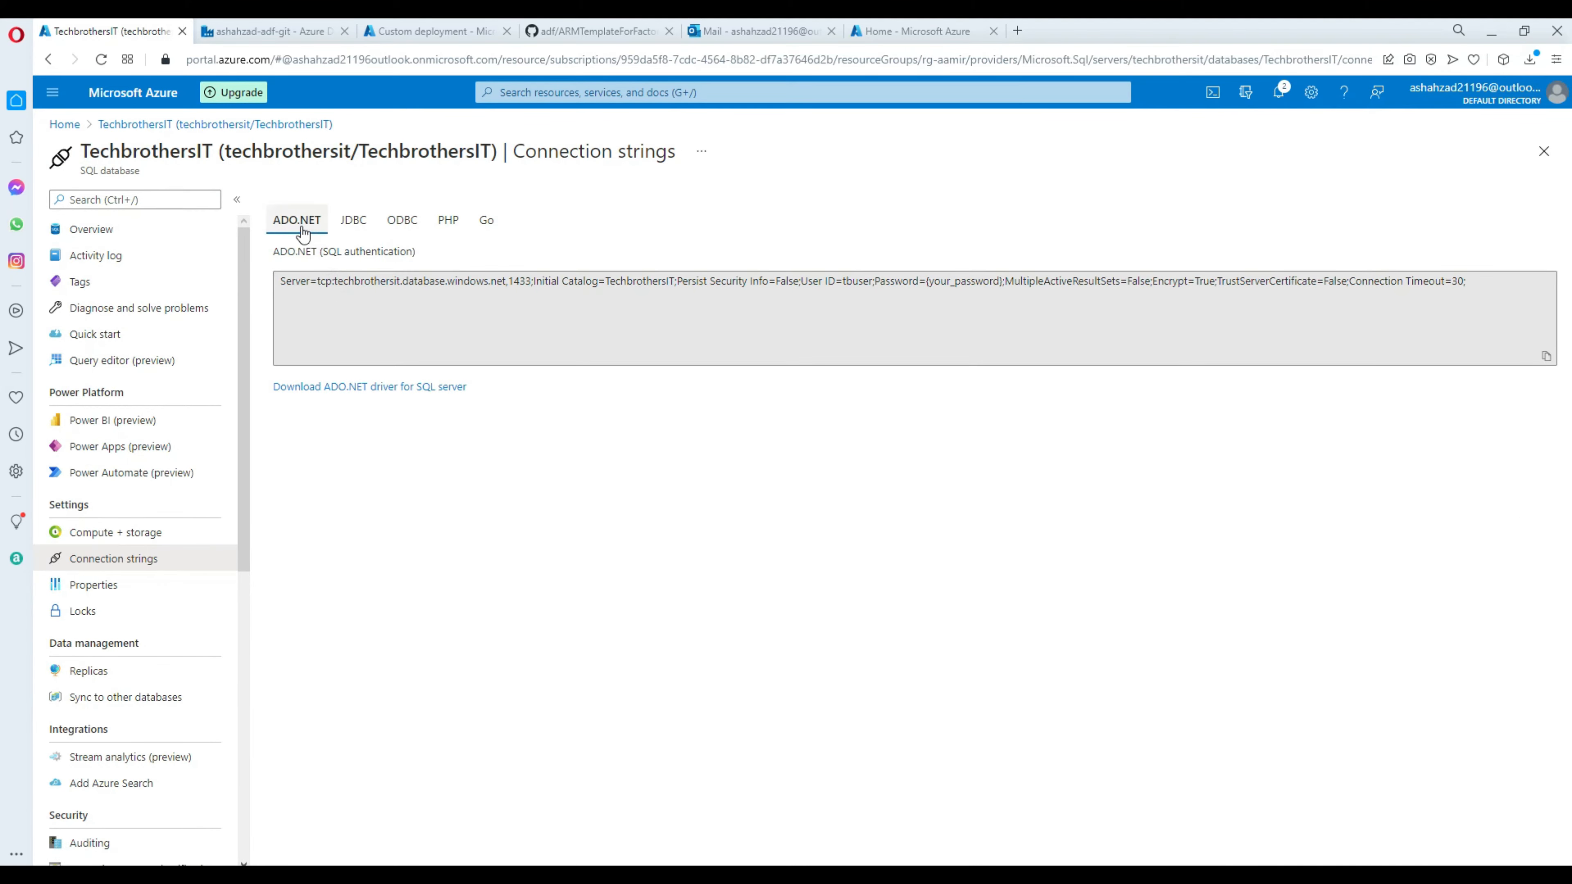
pyautogui.click(1545, 357)
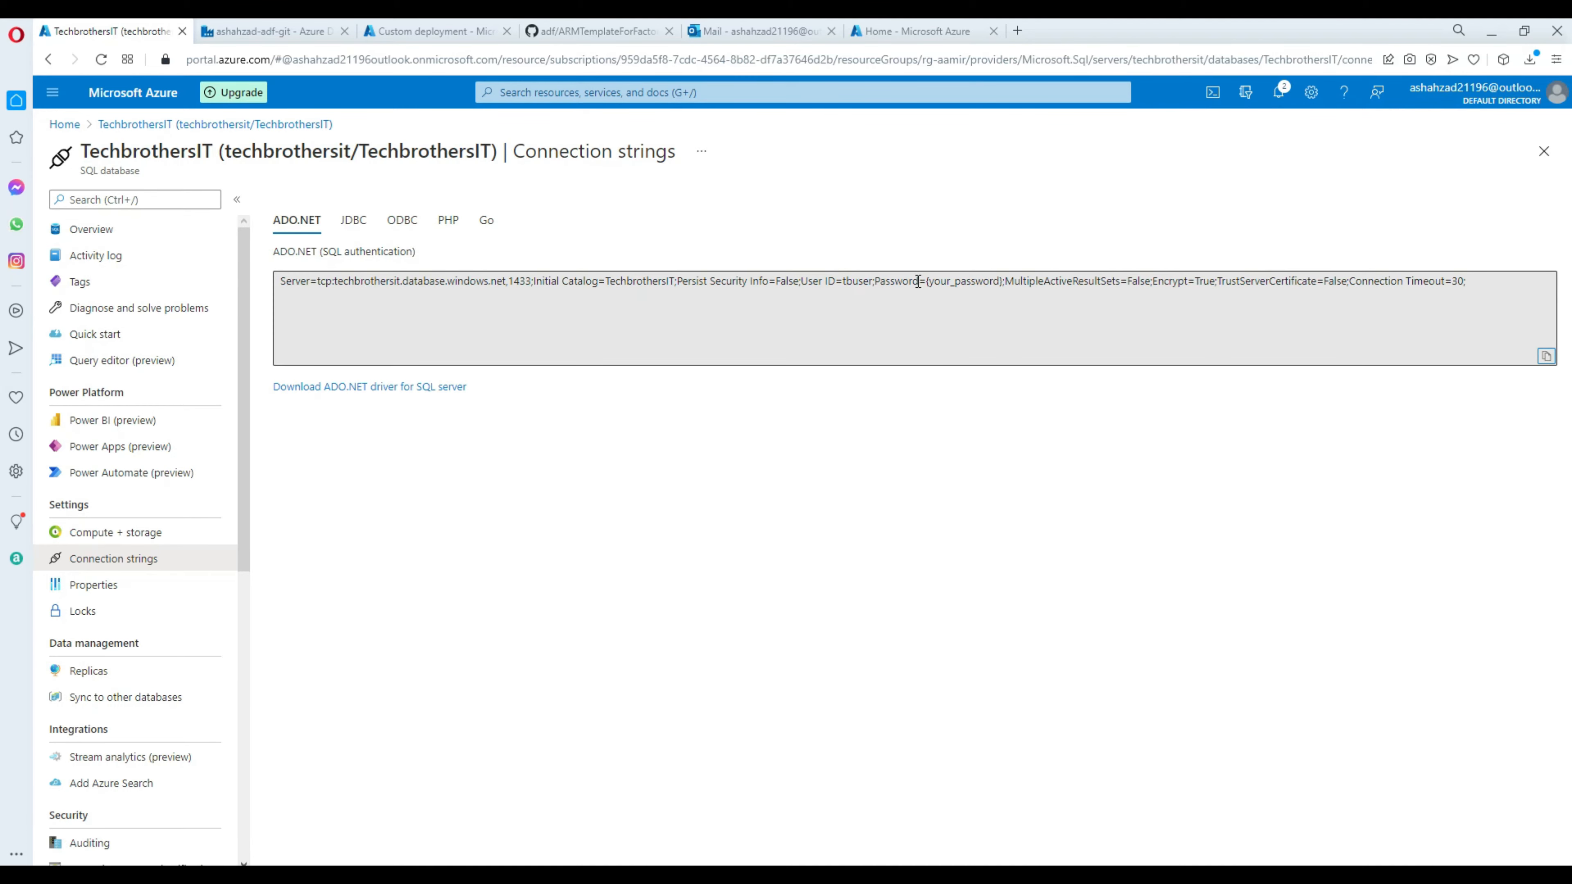
pyautogui.click(940, 281)
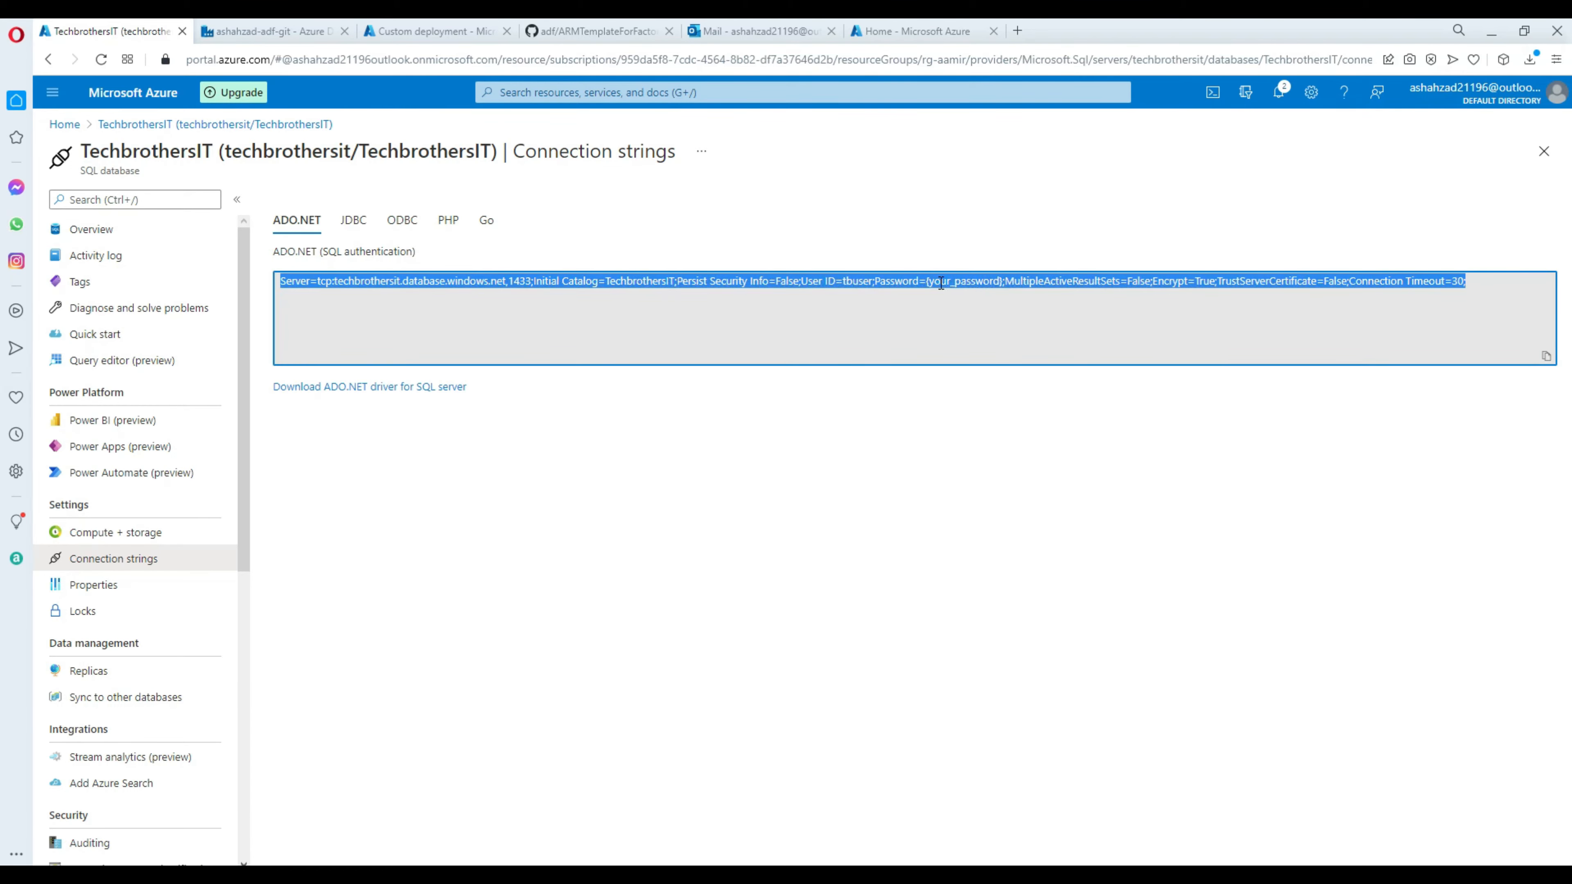
pyautogui.click(941, 282)
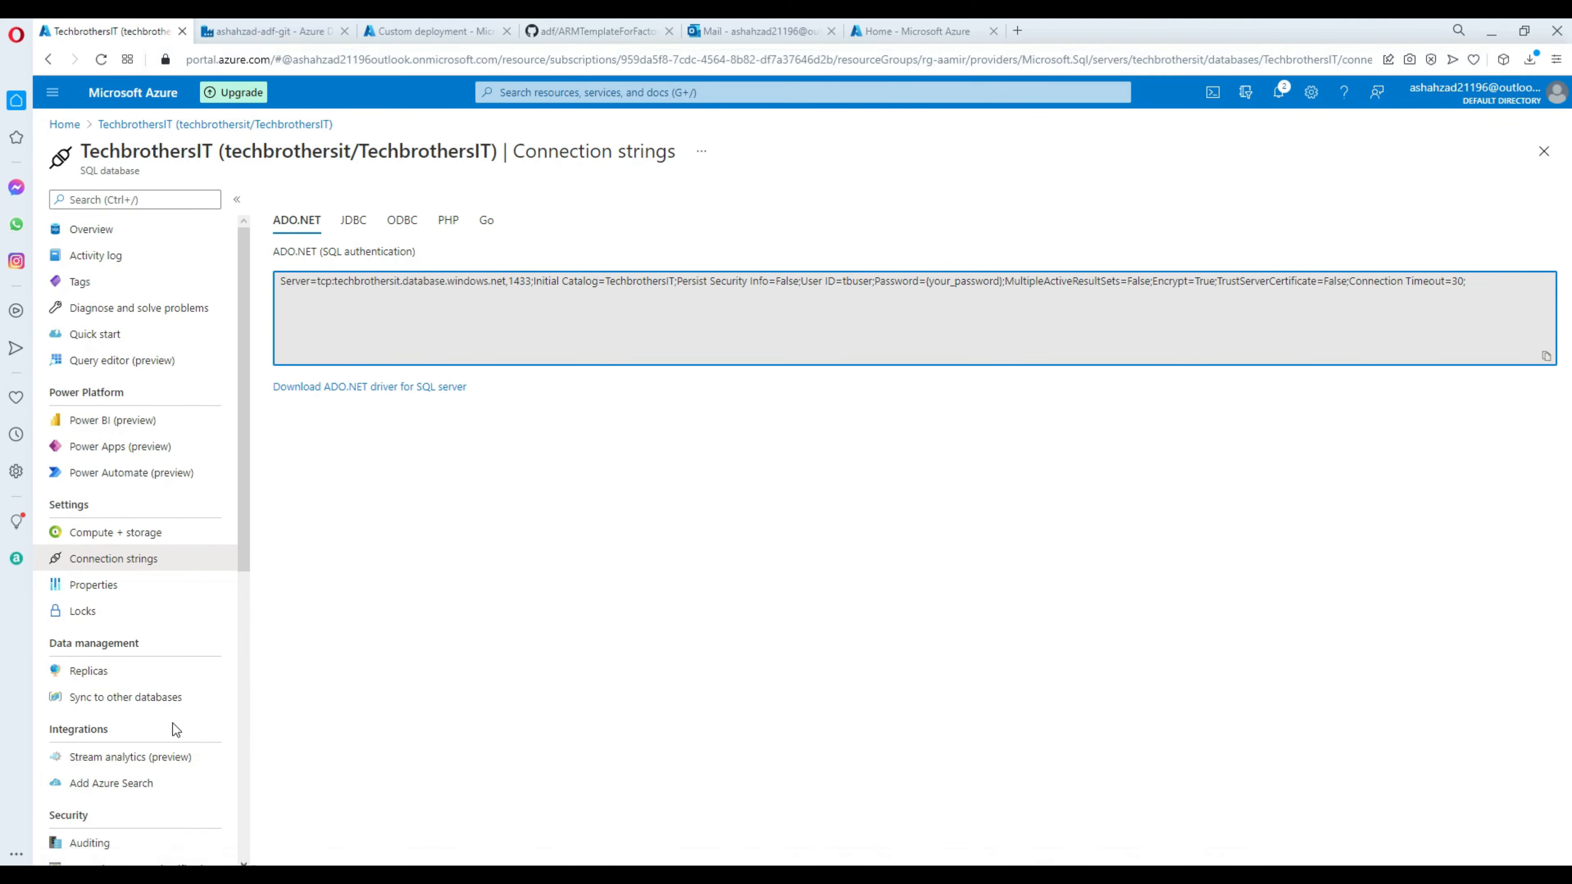
# Step: Paste the copied SQL connection string into a new Notepad document and replace the {your_password} placeholder with the database password
pyautogui.rightClick(22, 861)
pyautogui.click(83, 814)
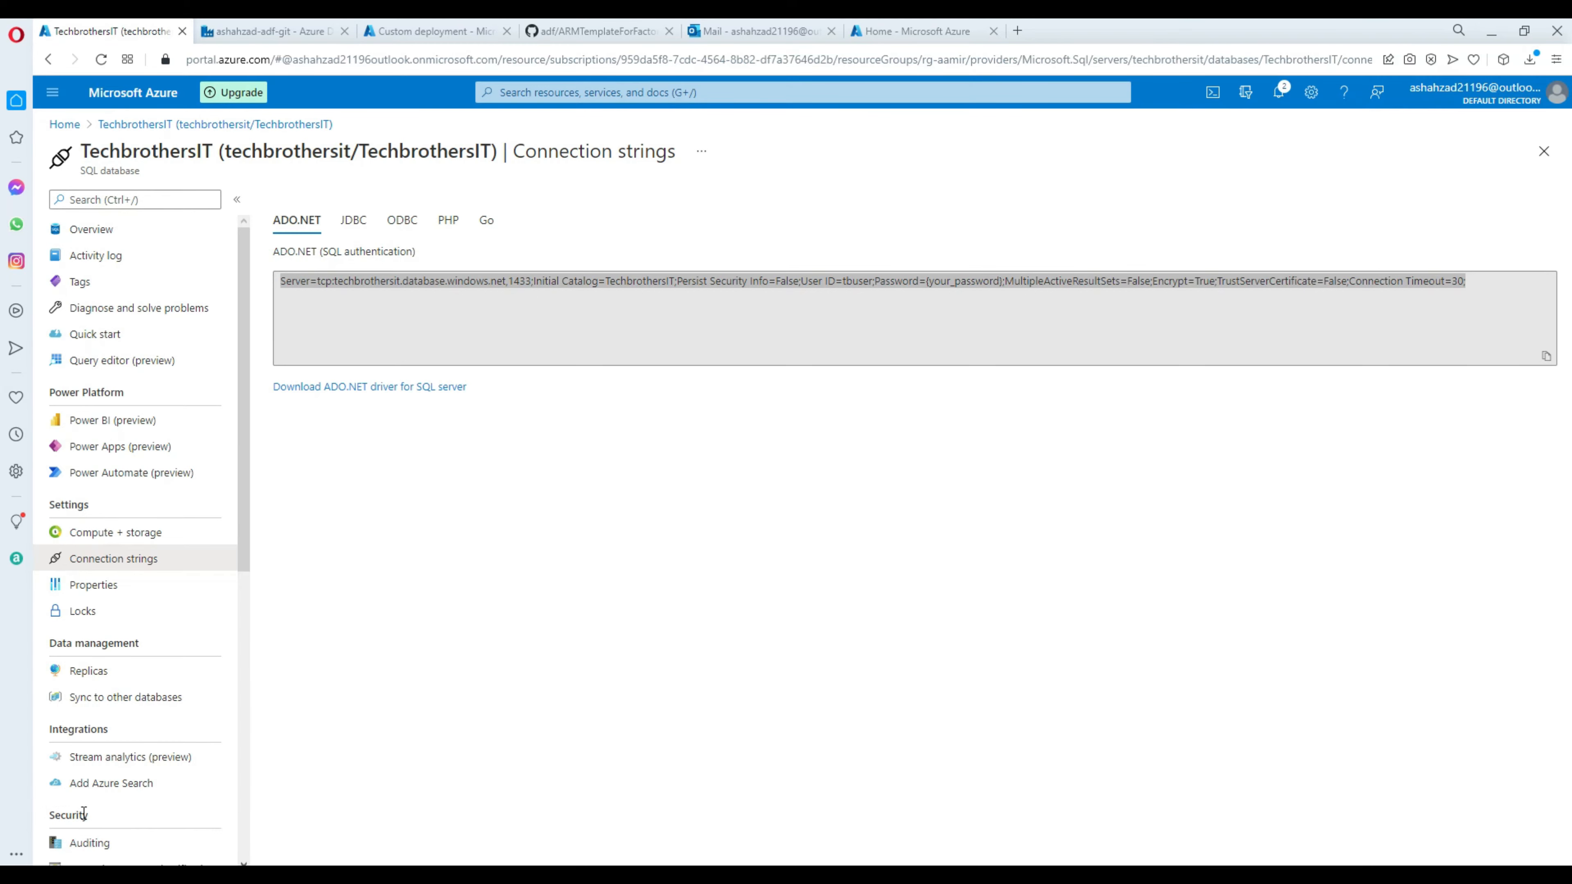
pyautogui.hotkey('ctrl', 'v')
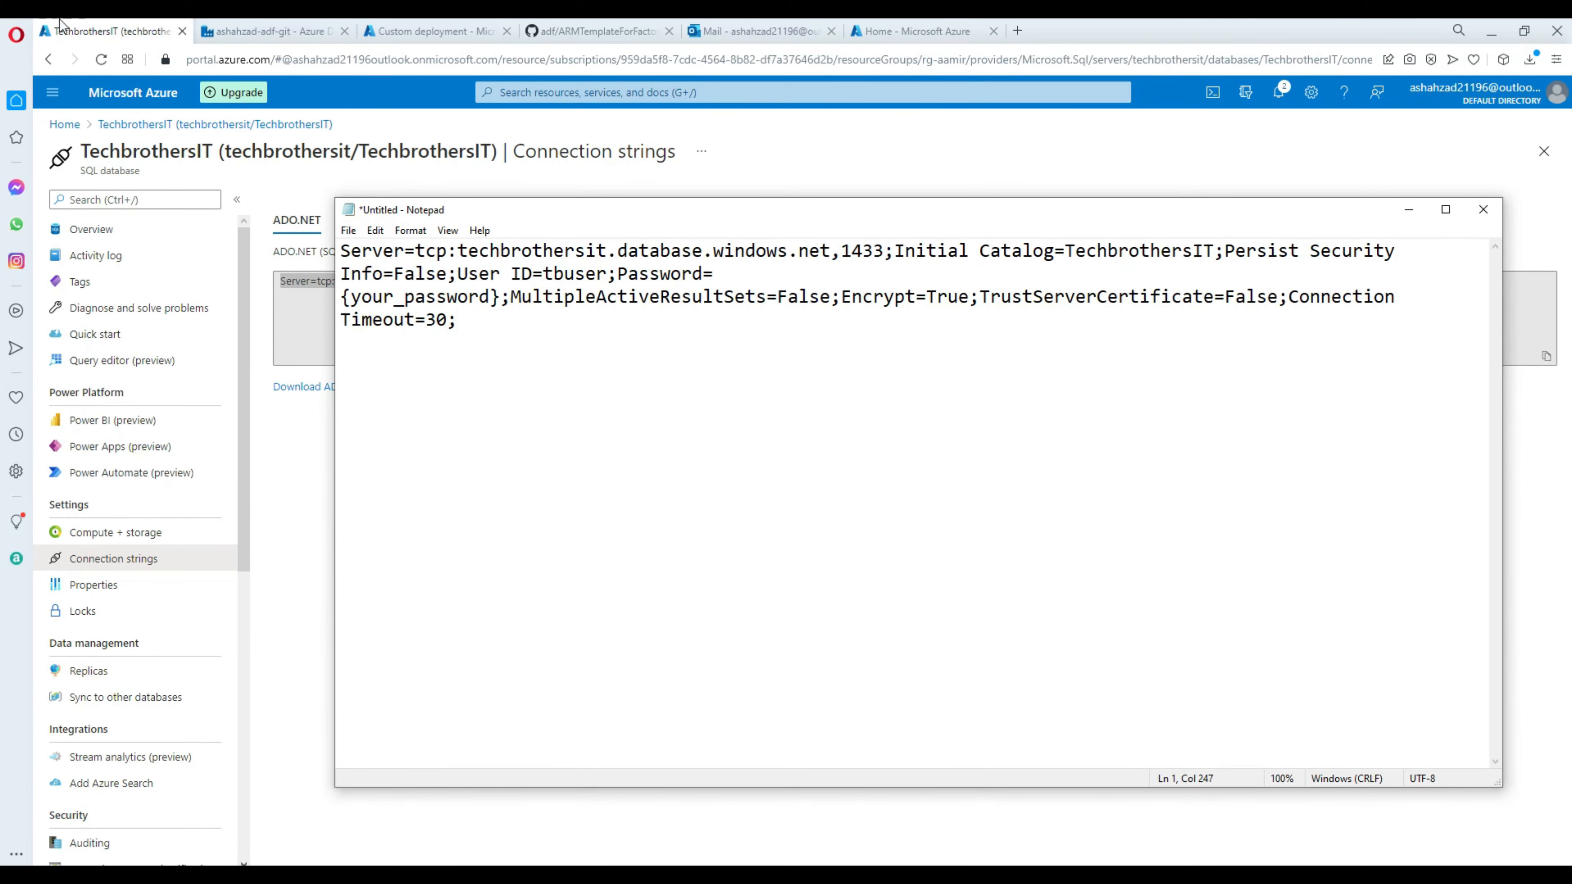
pyautogui.moveTo(503, 297); pyautogui.dragTo(344, 297)
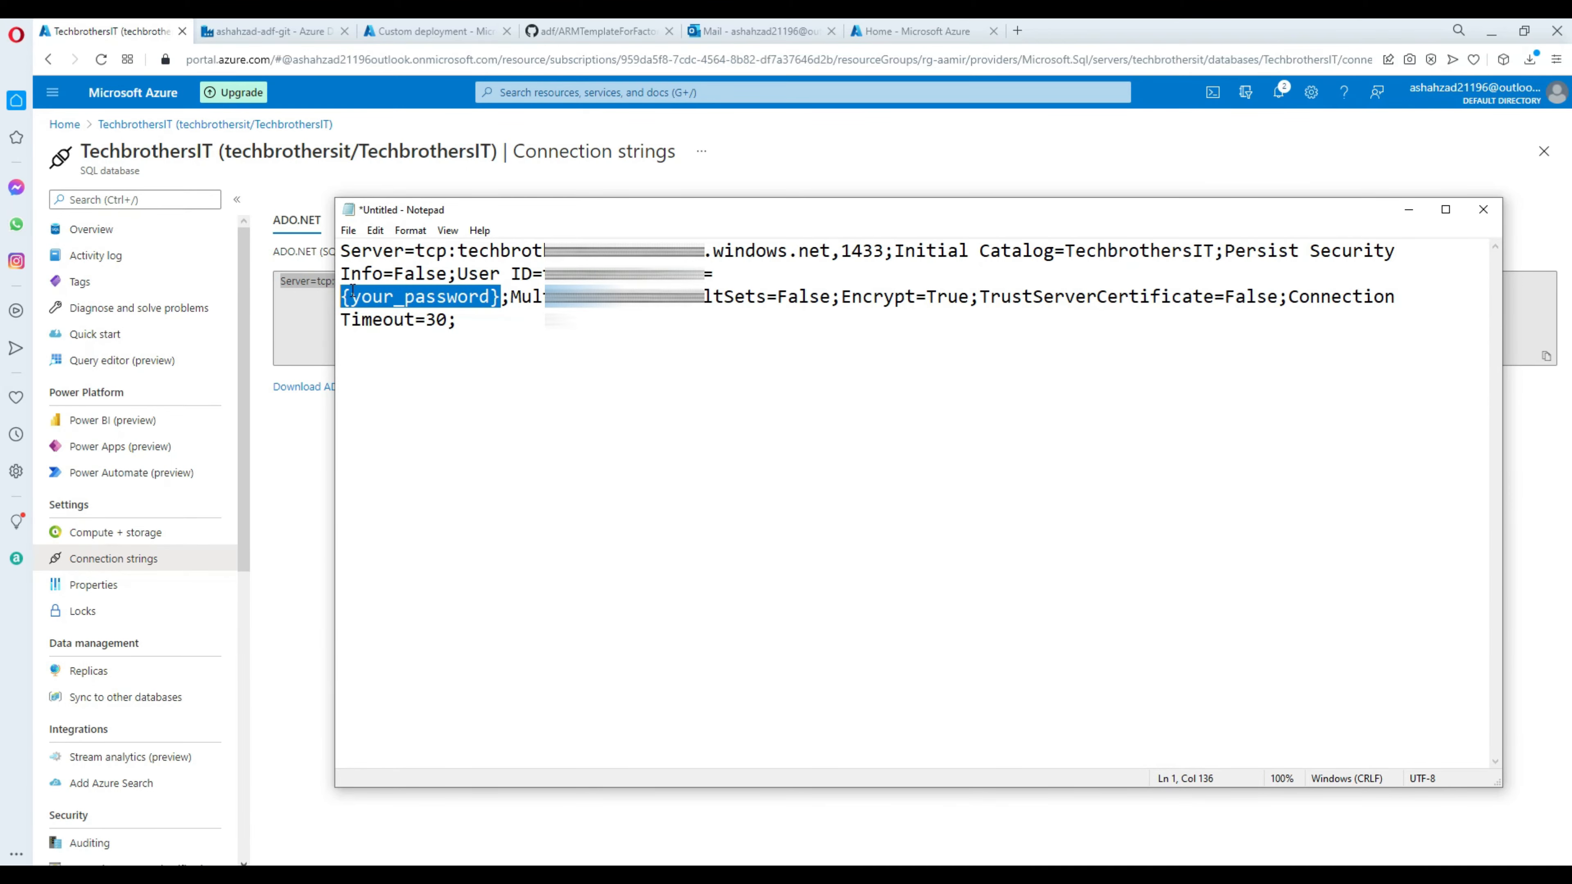
pyautogui.write('*****')
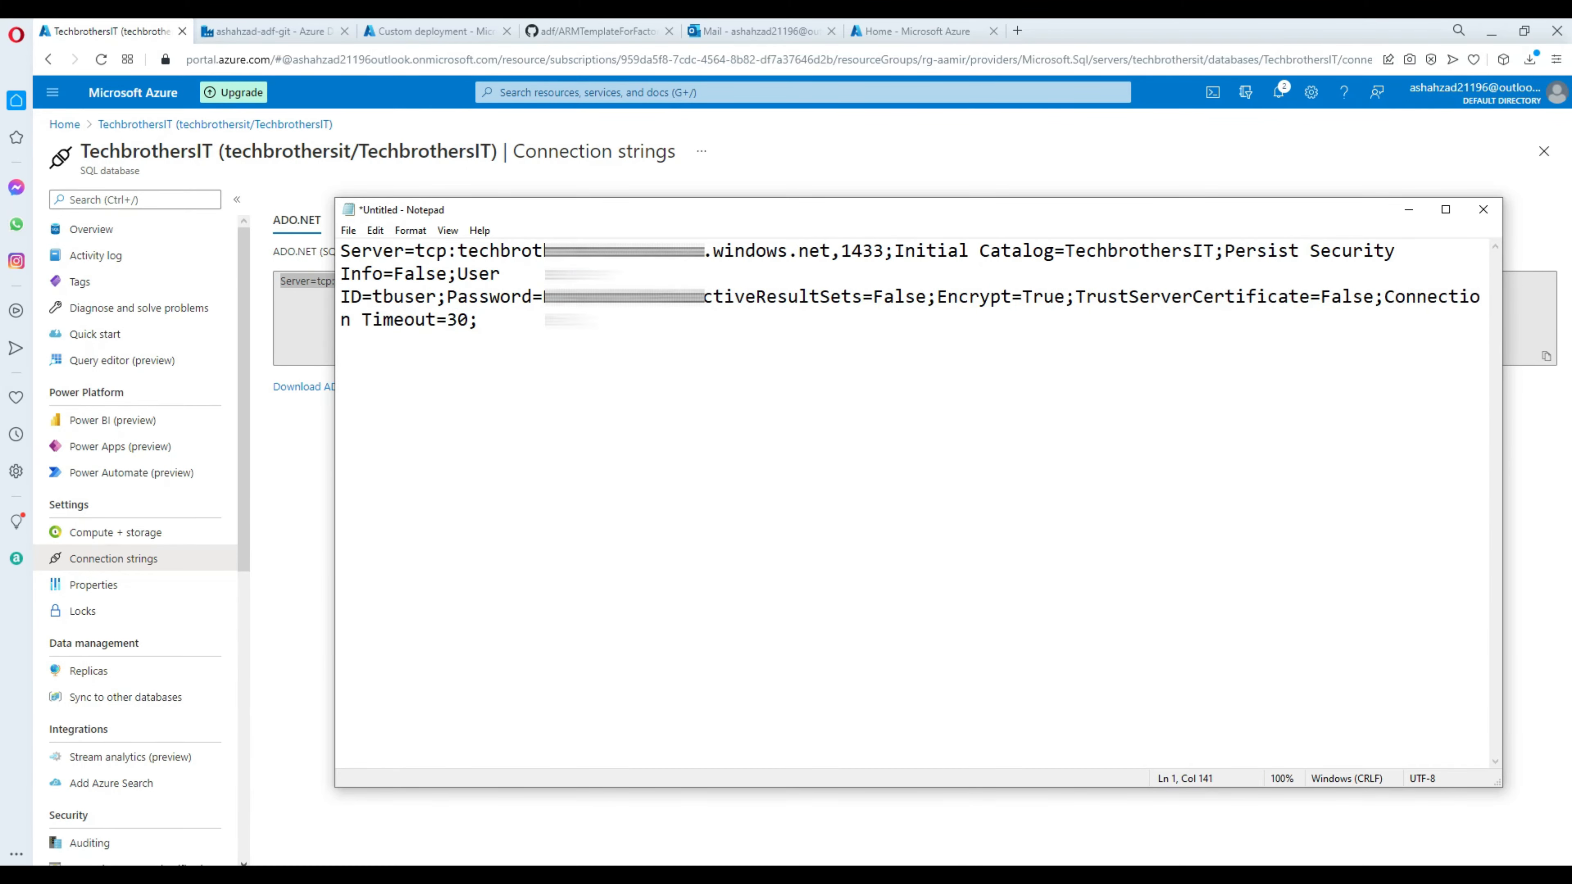
pyautogui.write('****')
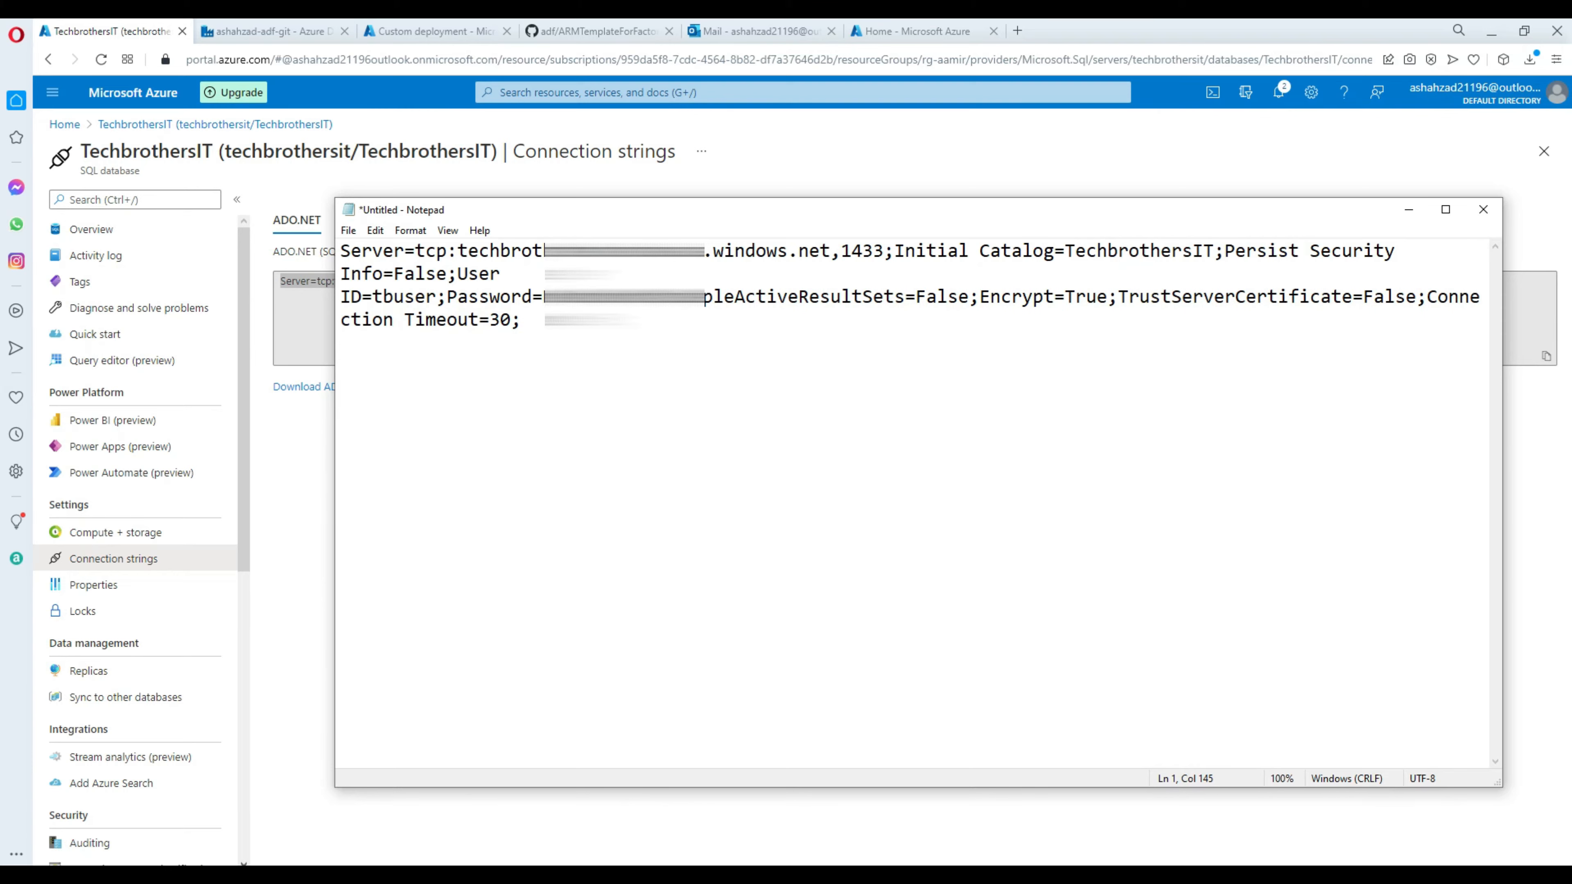
# Step: Copy the completed connection string from Notepad and paste it as the custom deployment's Azure Sql Database1 connection string
pyautogui.hotkey('ctrl', 'a')
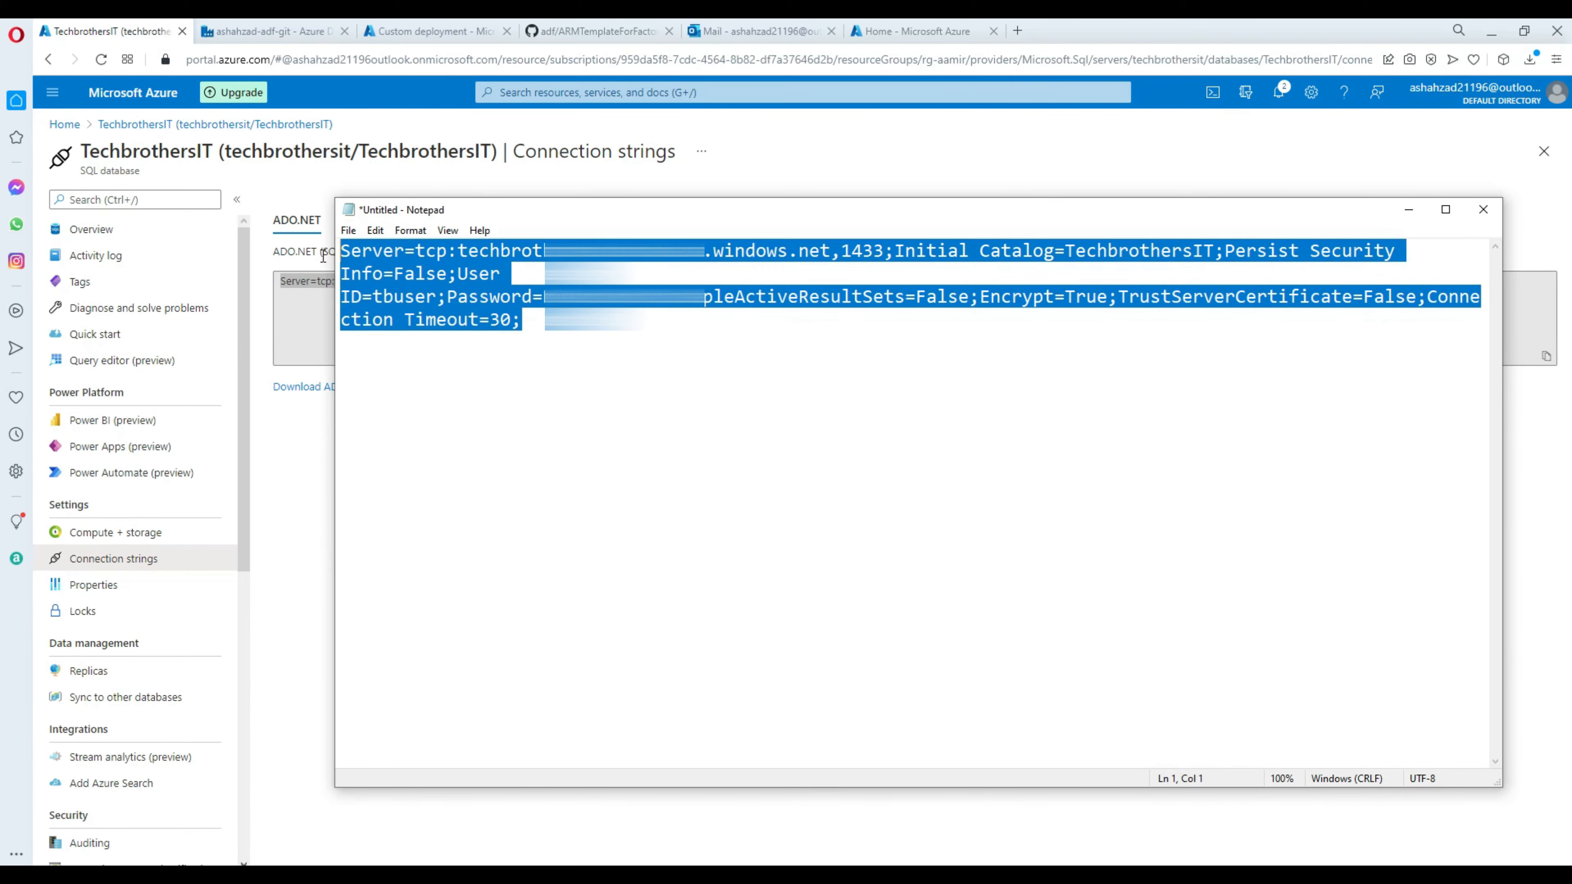
pyautogui.rightClick(410, 292)
pyautogui.click(436, 348)
pyautogui.click(380, 31)
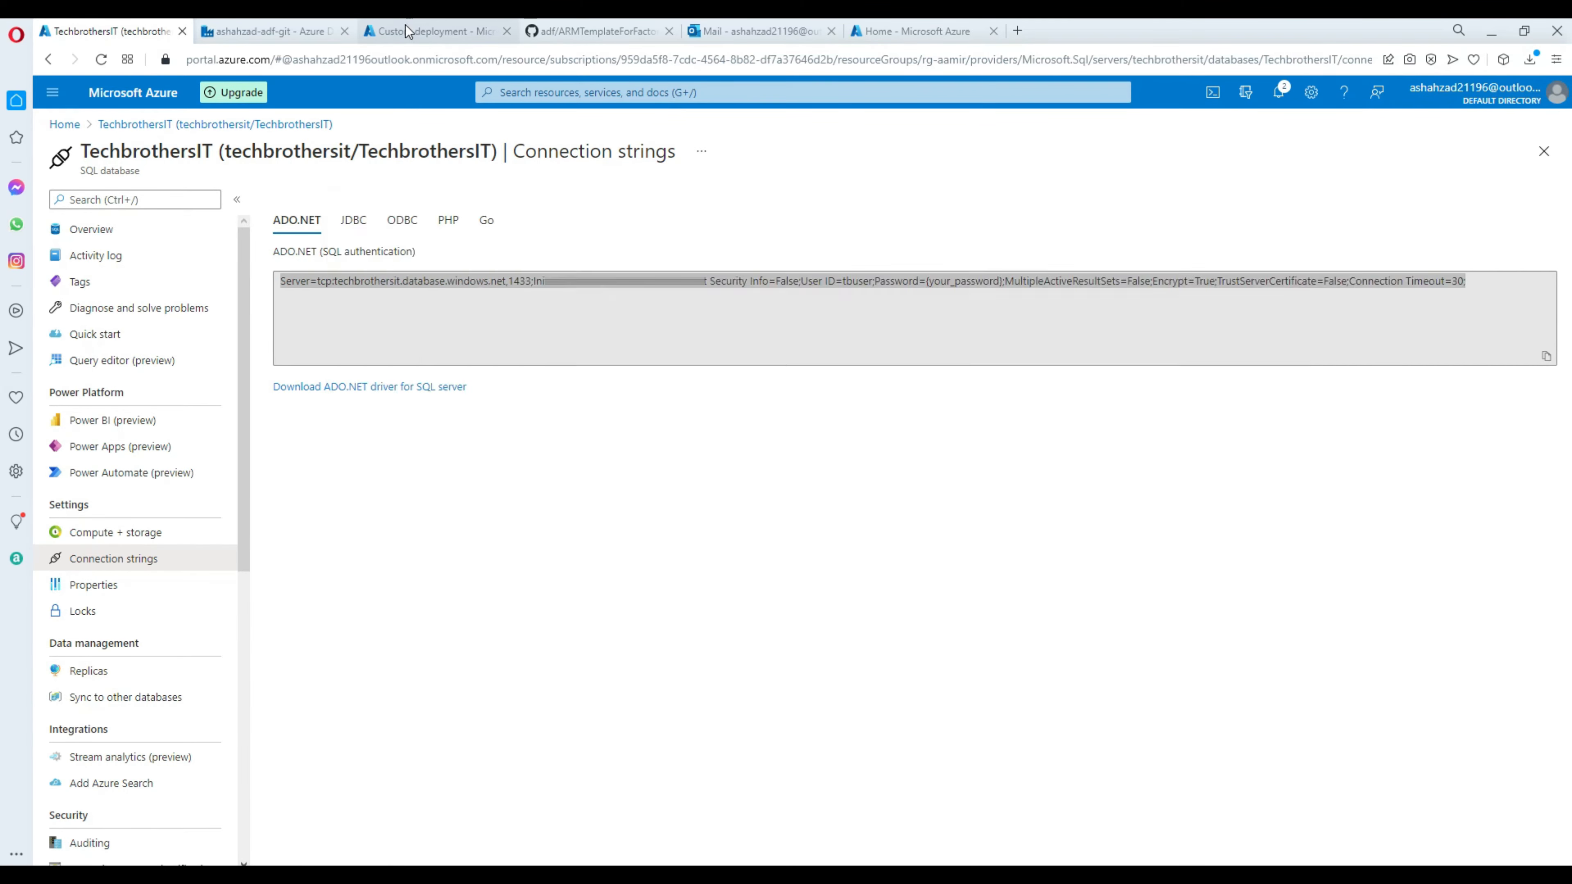
pyautogui.hotkey('ctrl', 'v')
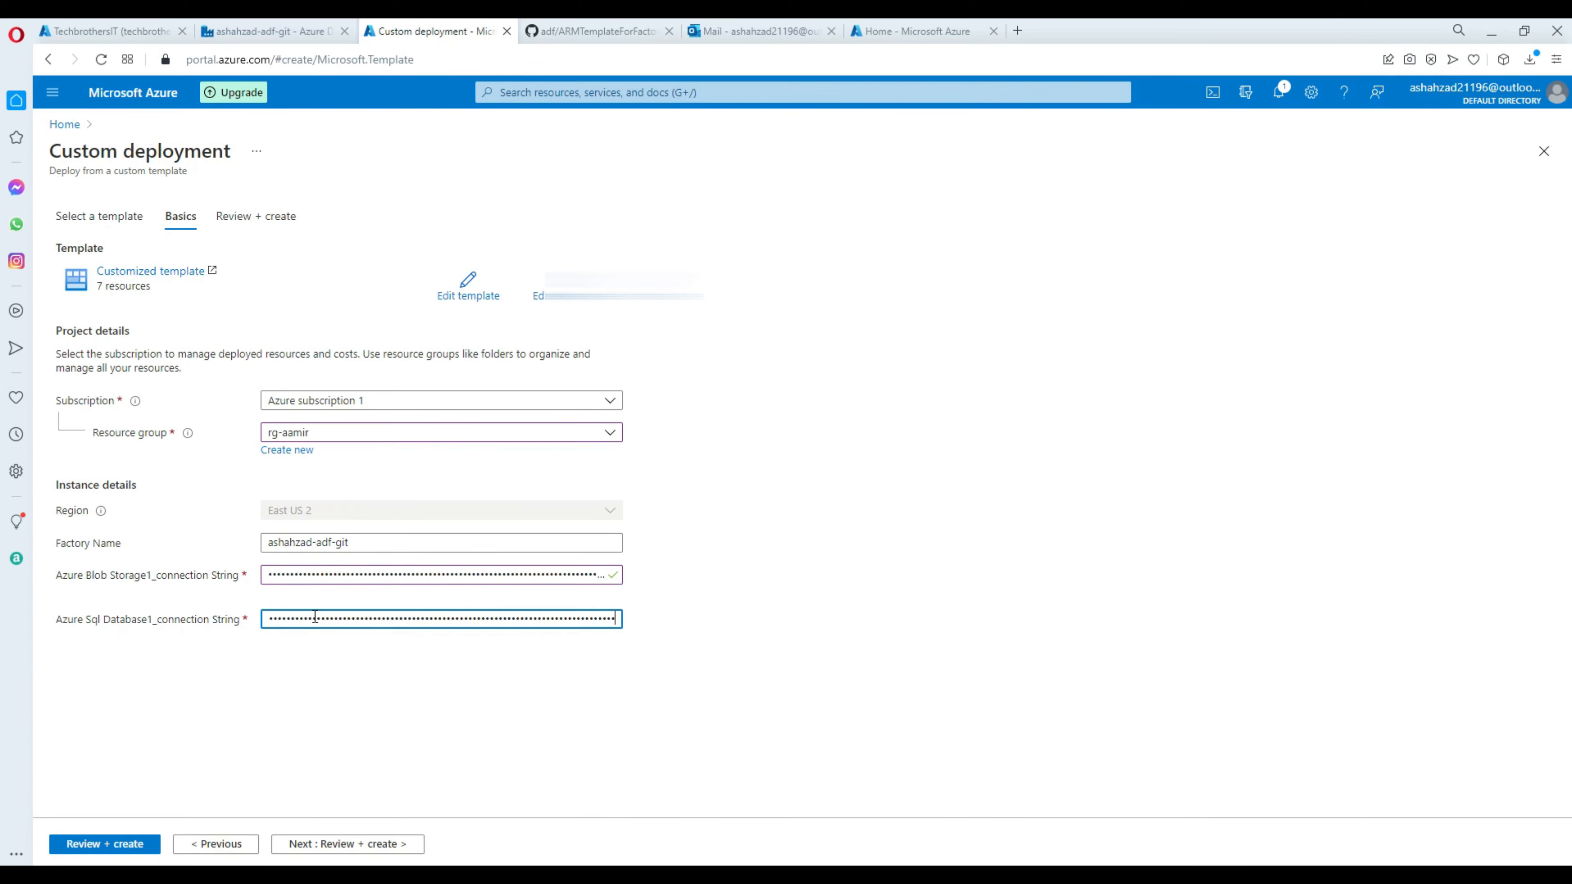
# Step: Review and create the custom deployment, and open its resource group once the deployment finishes
pyautogui.click(102, 851)
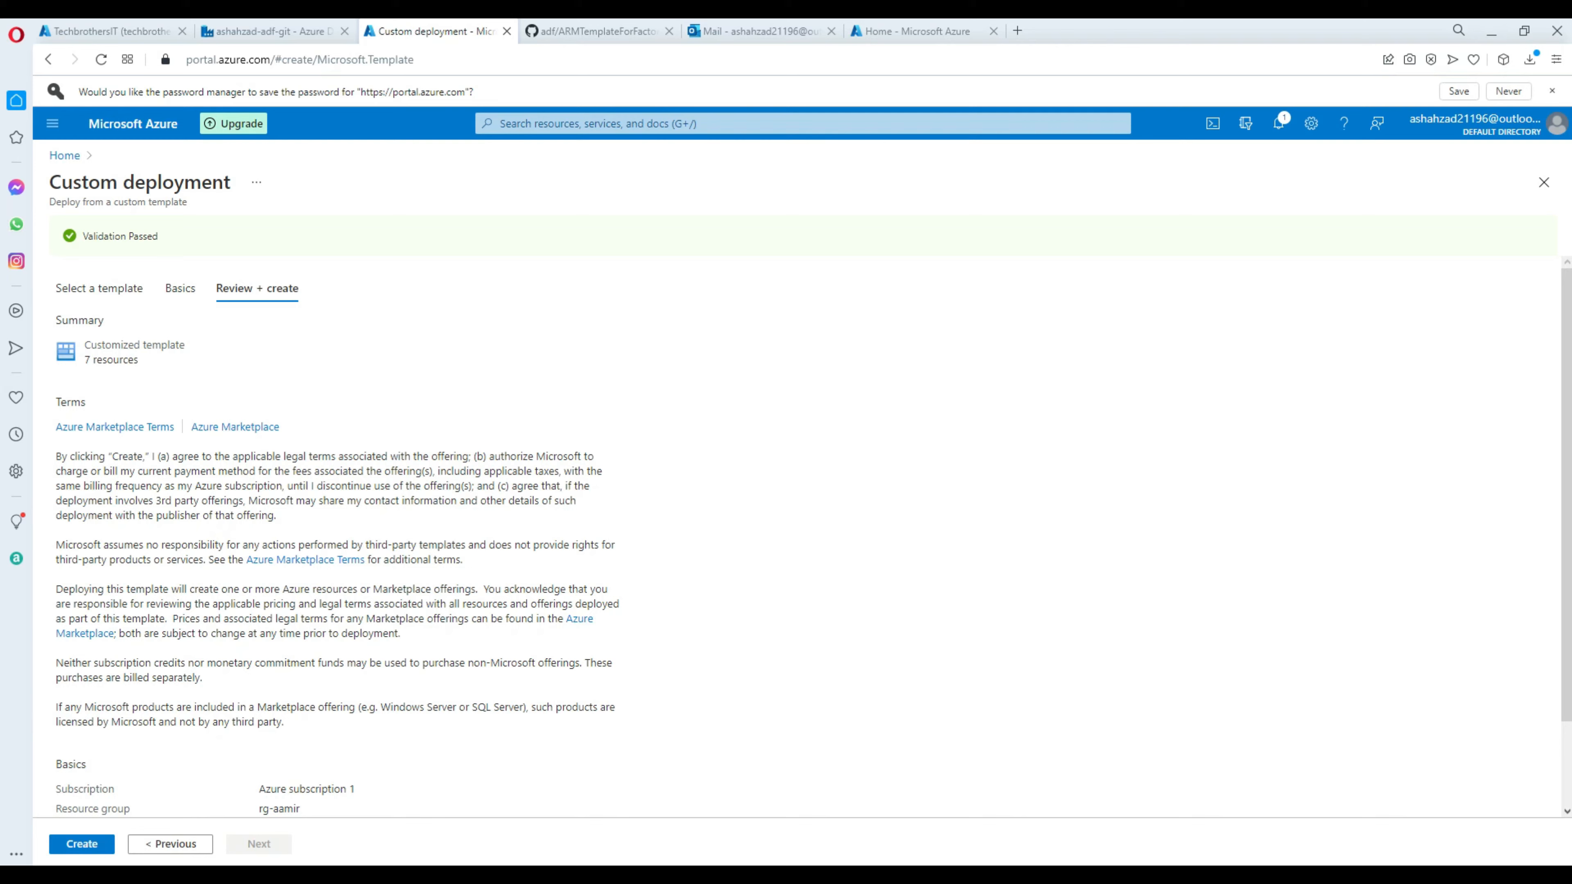
pyautogui.click(63, 847)
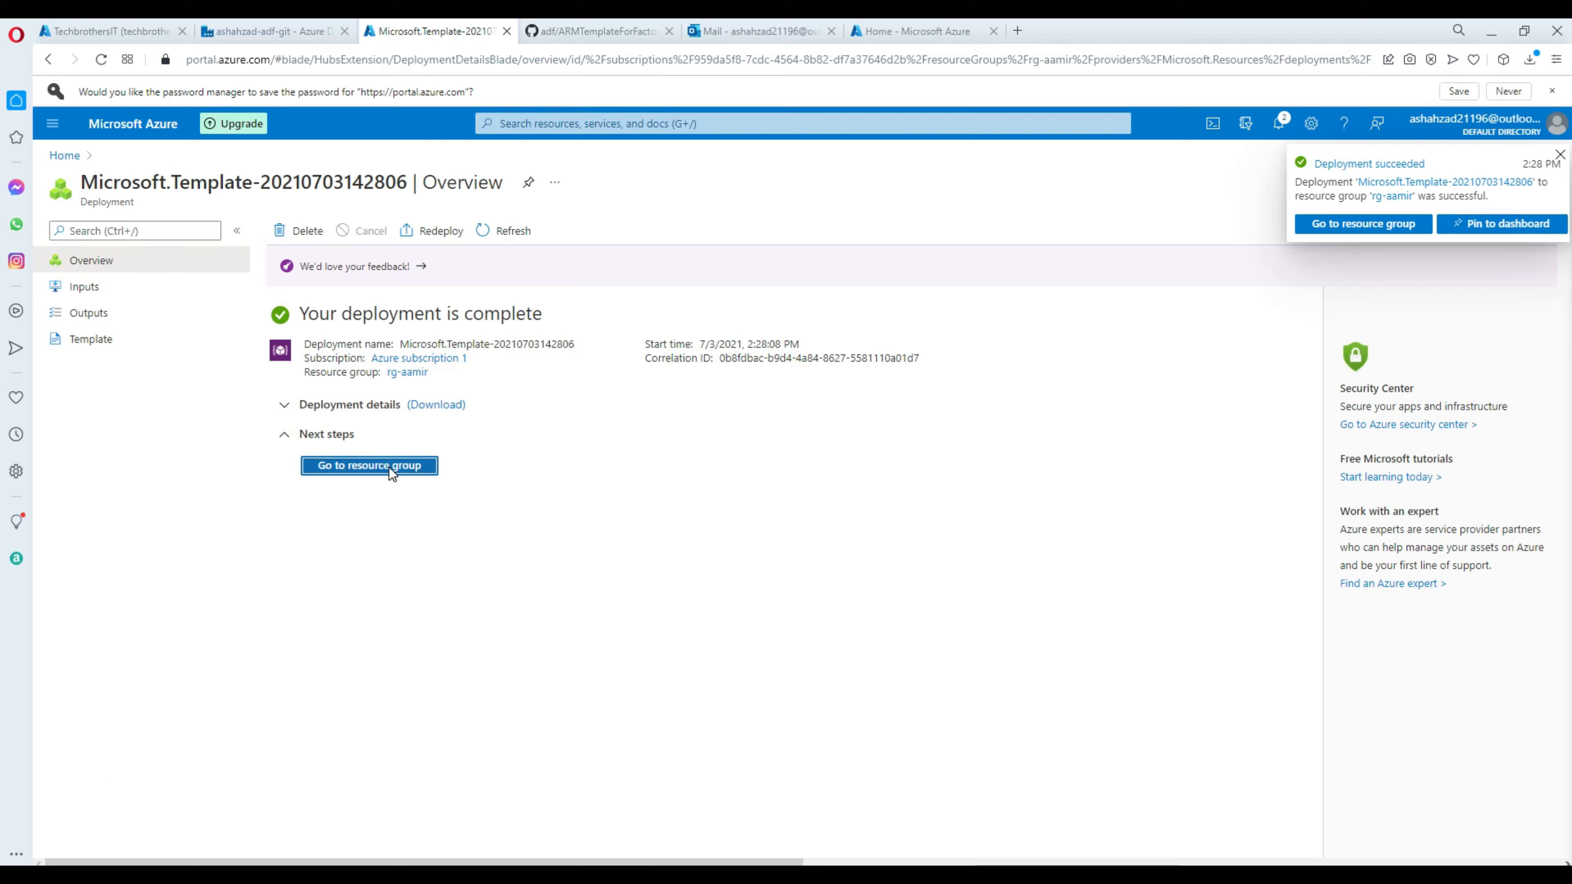
pyautogui.click(388, 467)
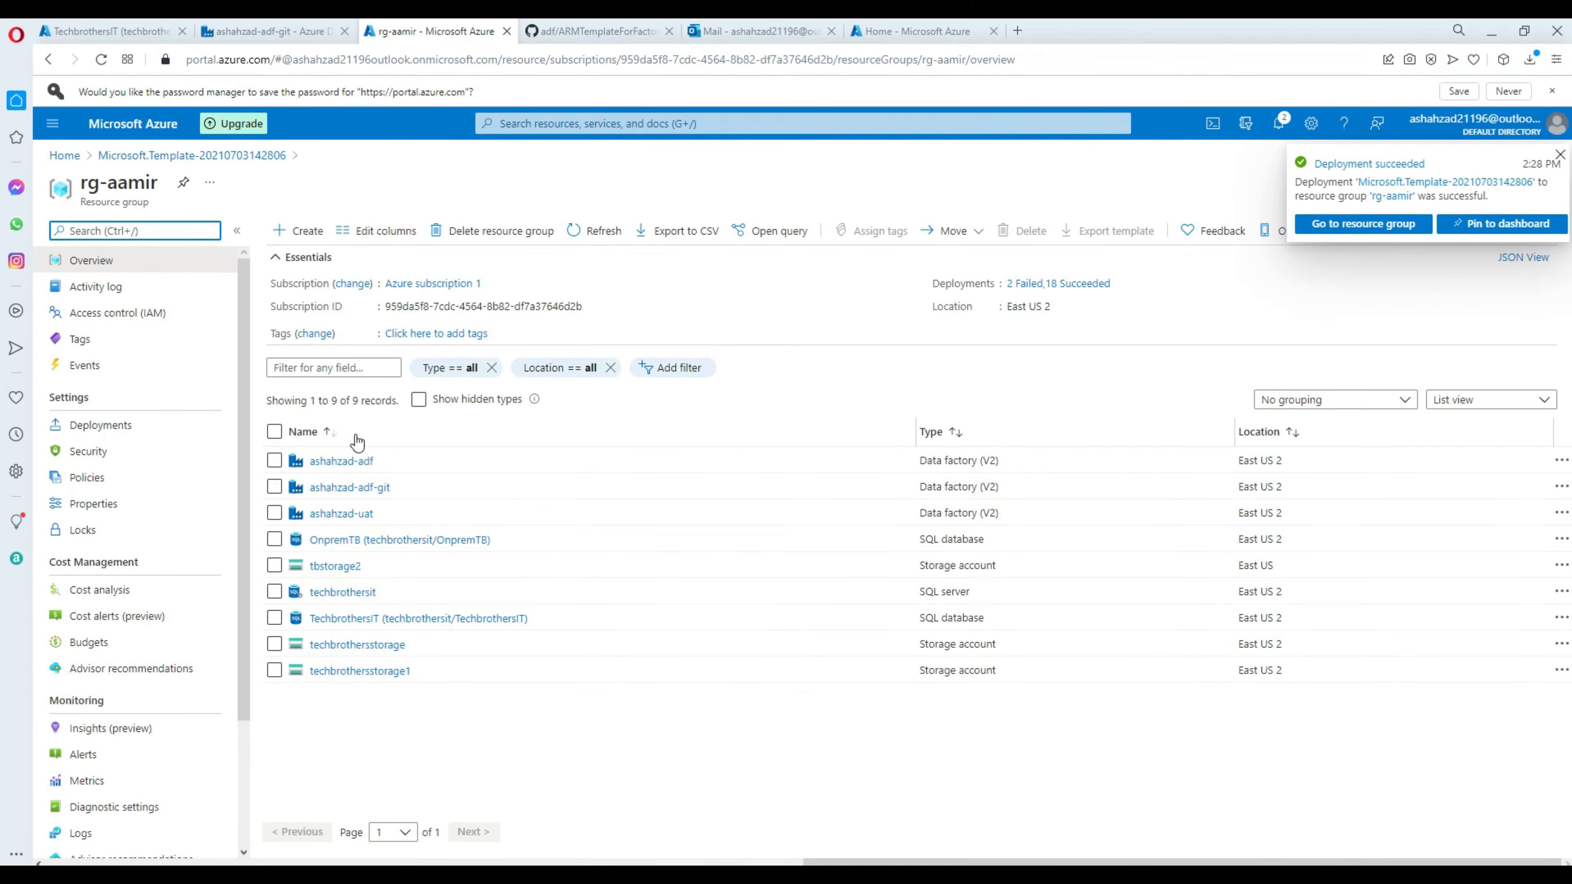
# Step: Return to the ashahzad-adf-git data factory, open its authoring workspace and reload the page to refresh the factory resources
pyautogui.click(255, 36)
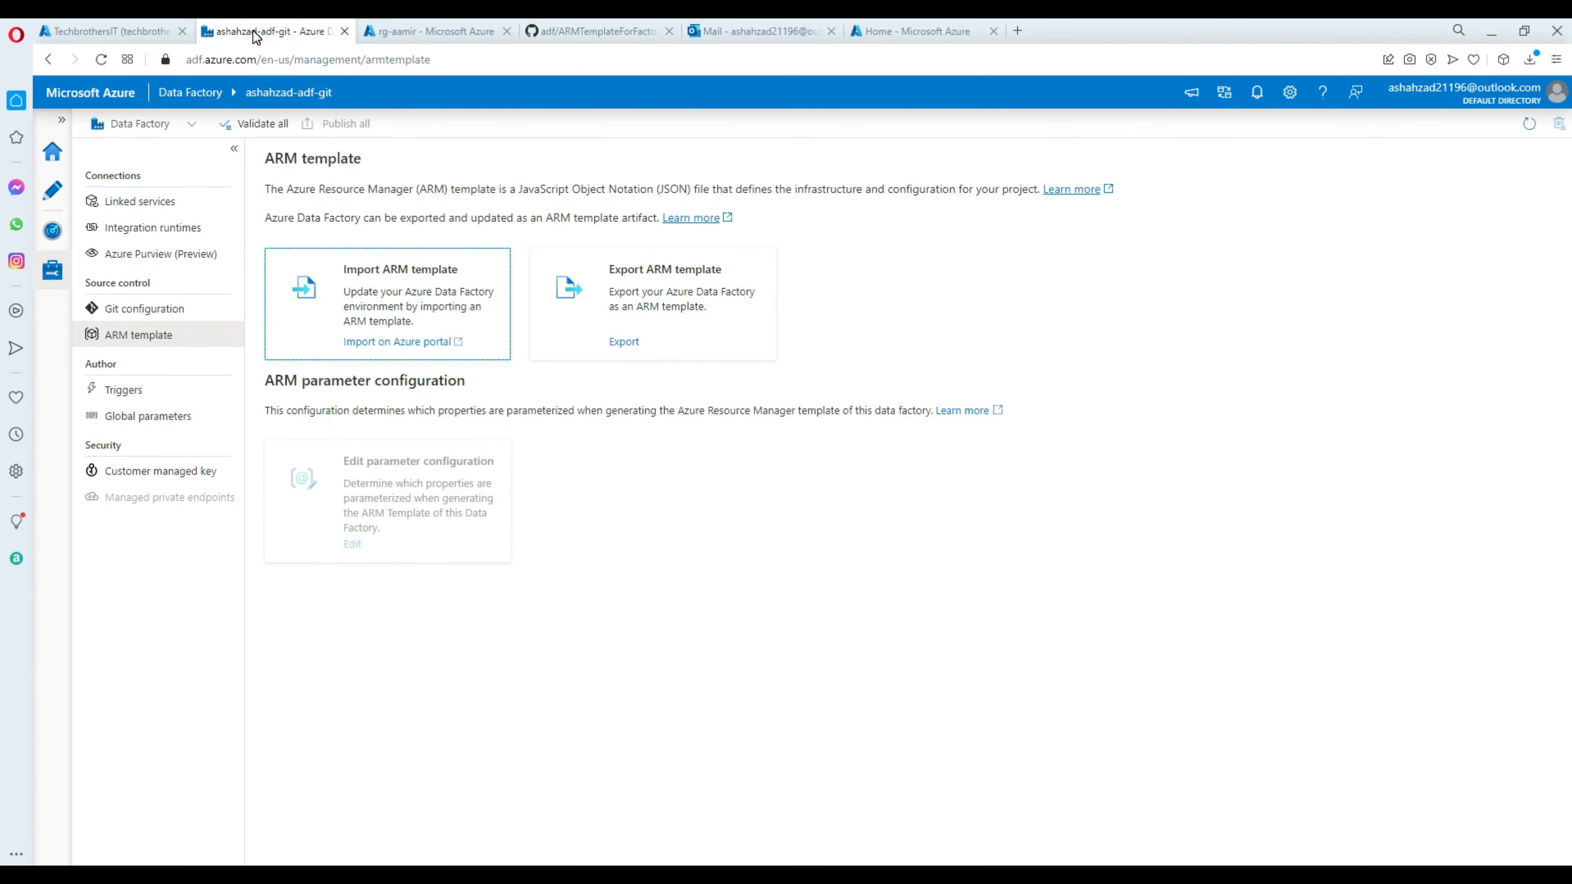
pyautogui.click(53, 192)
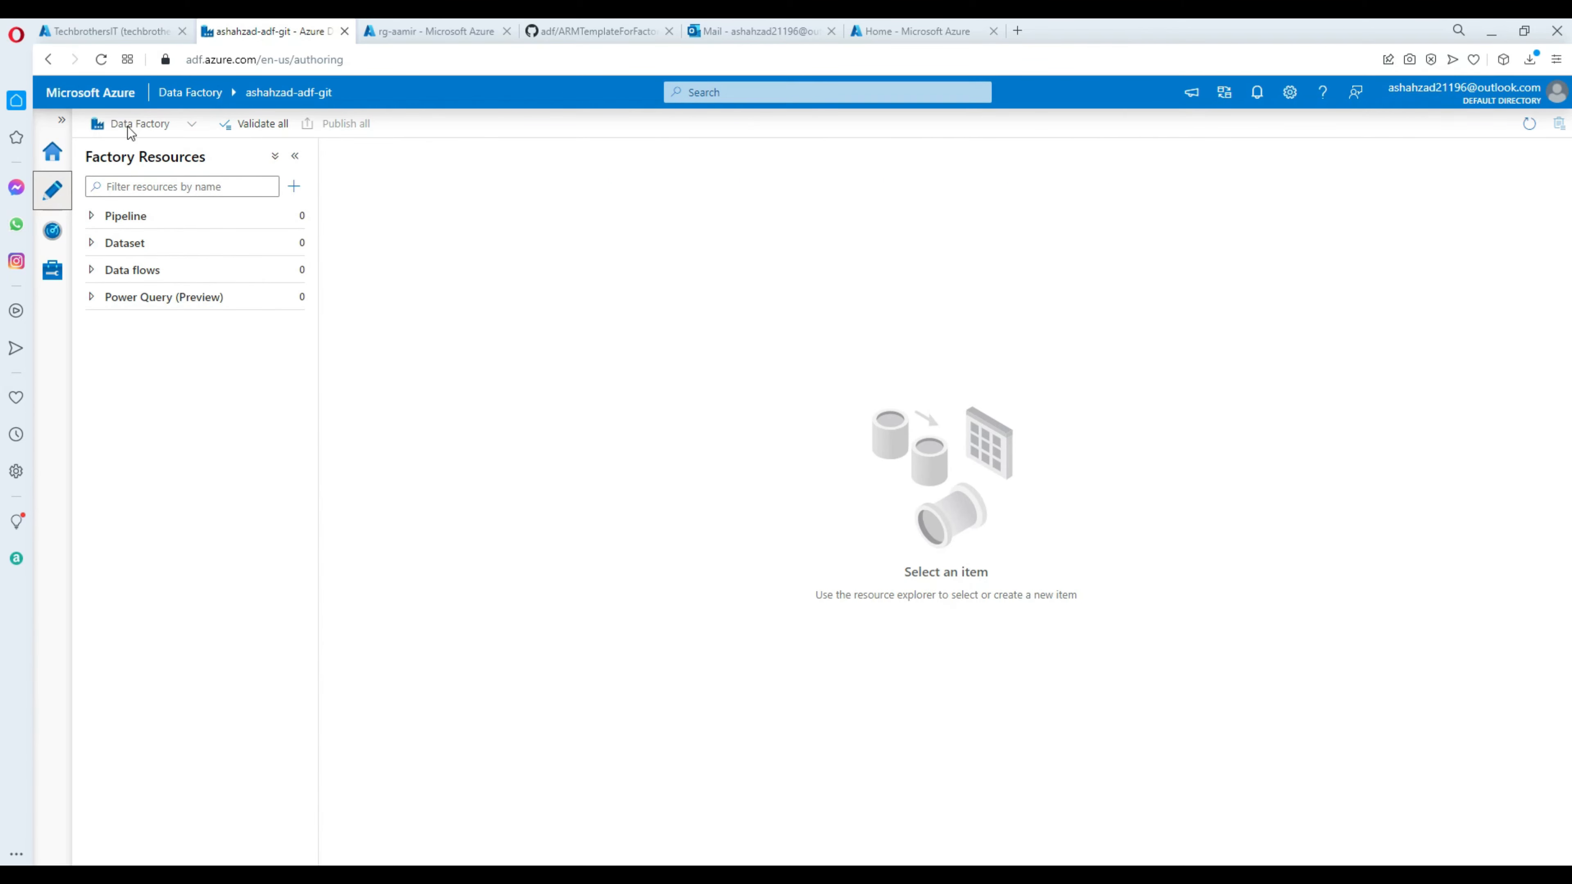
pyautogui.click(100, 59)
pyautogui.click(192, 125)
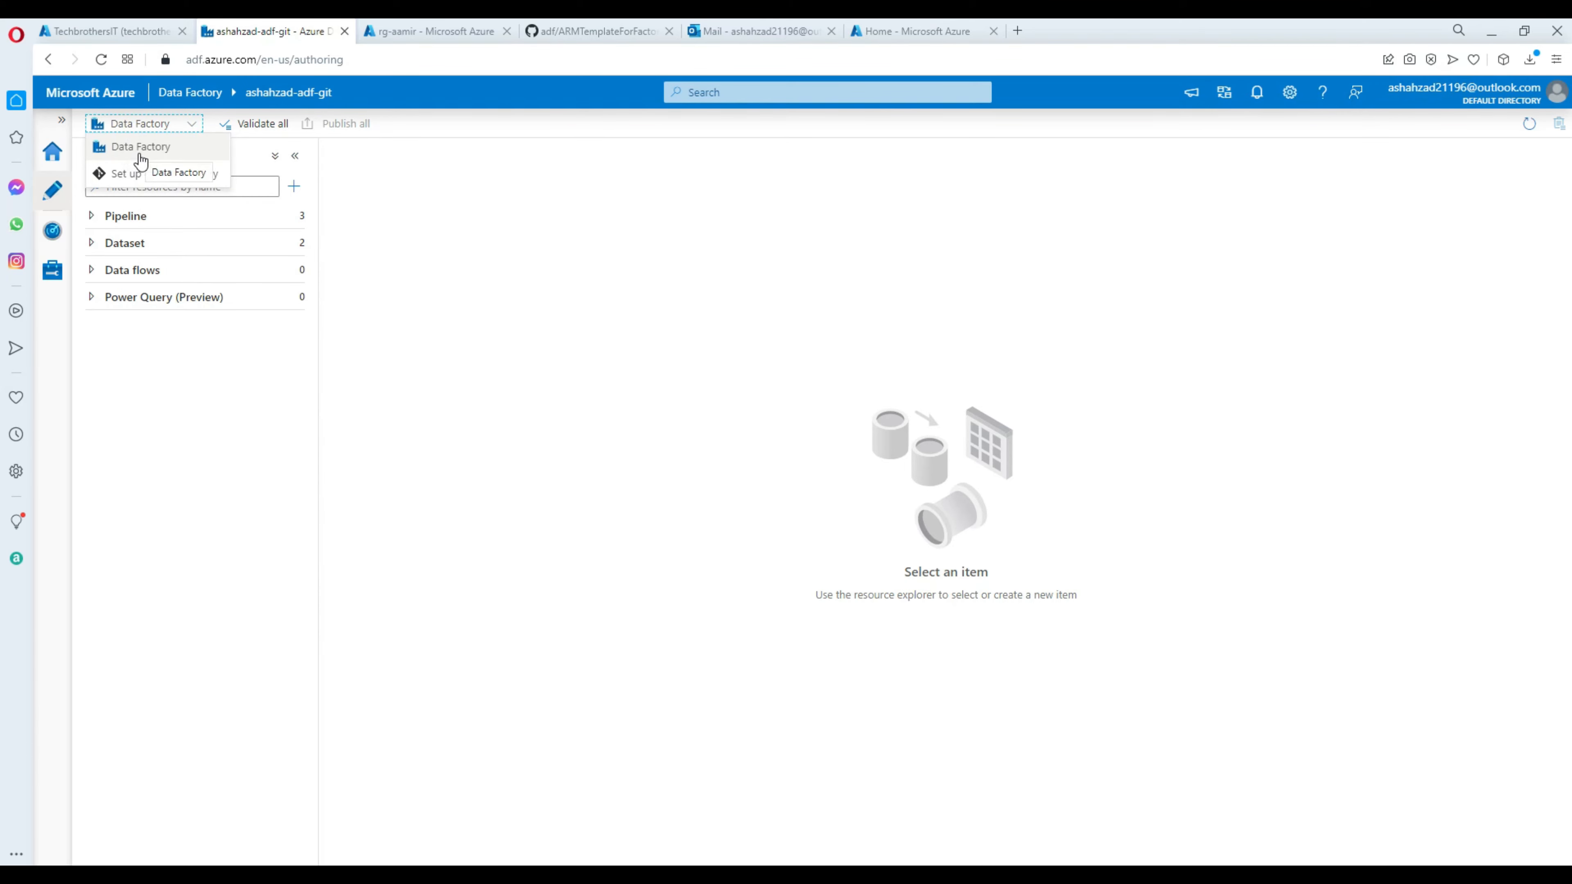
pyautogui.click(409, 246)
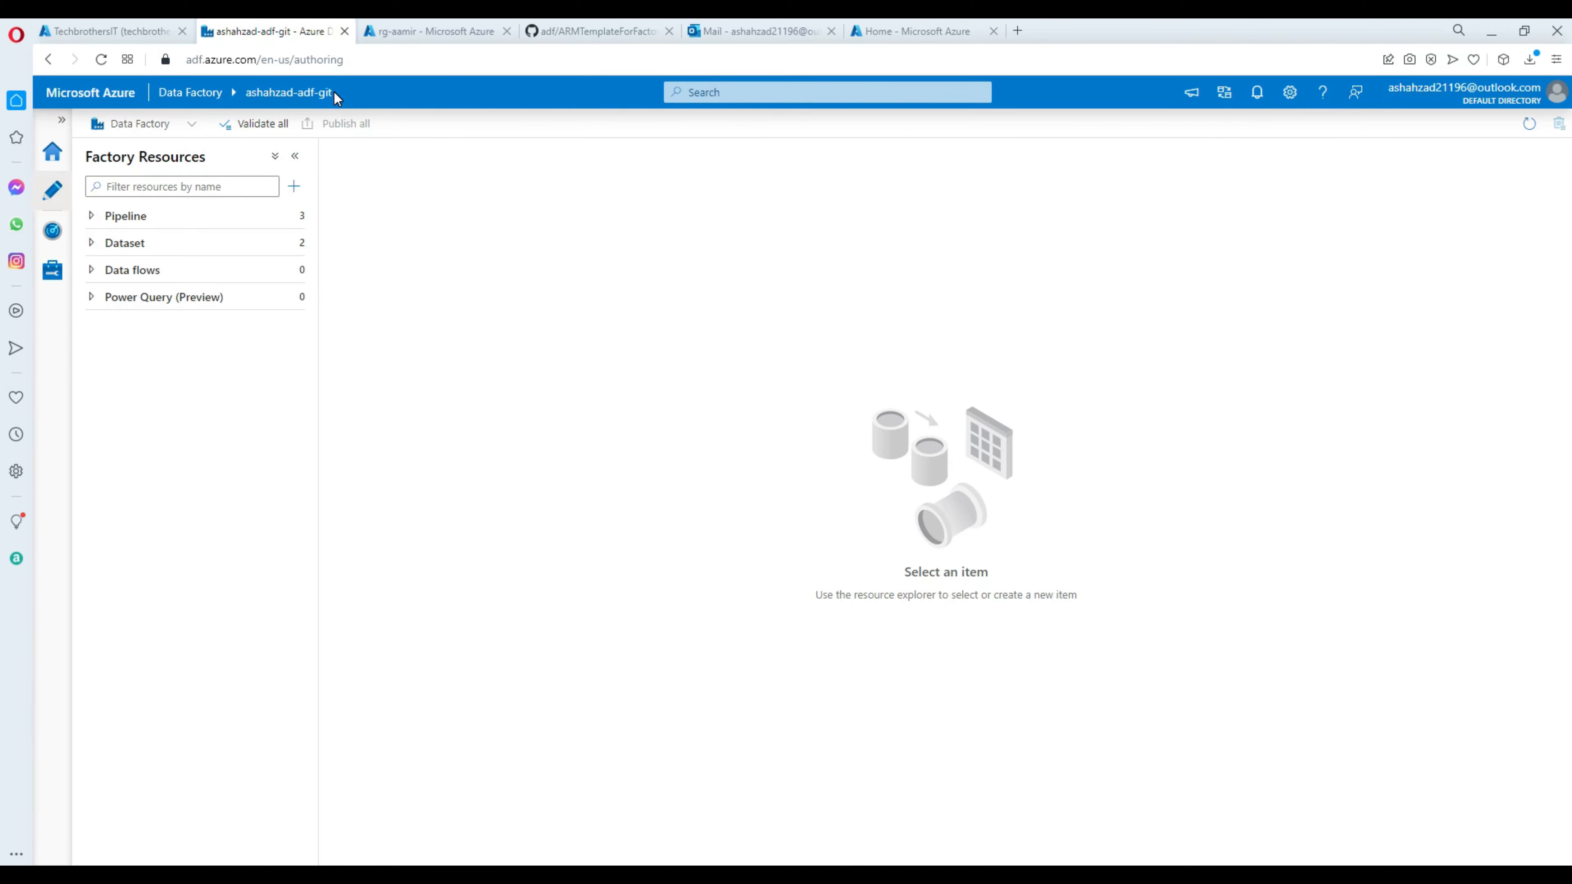
# Step: Expand the restored pipelines, open pl_loadSQLTable and select its Copy data1 activity
pyautogui.moveTo(256, 93); pyautogui.dragTo(238, 99)
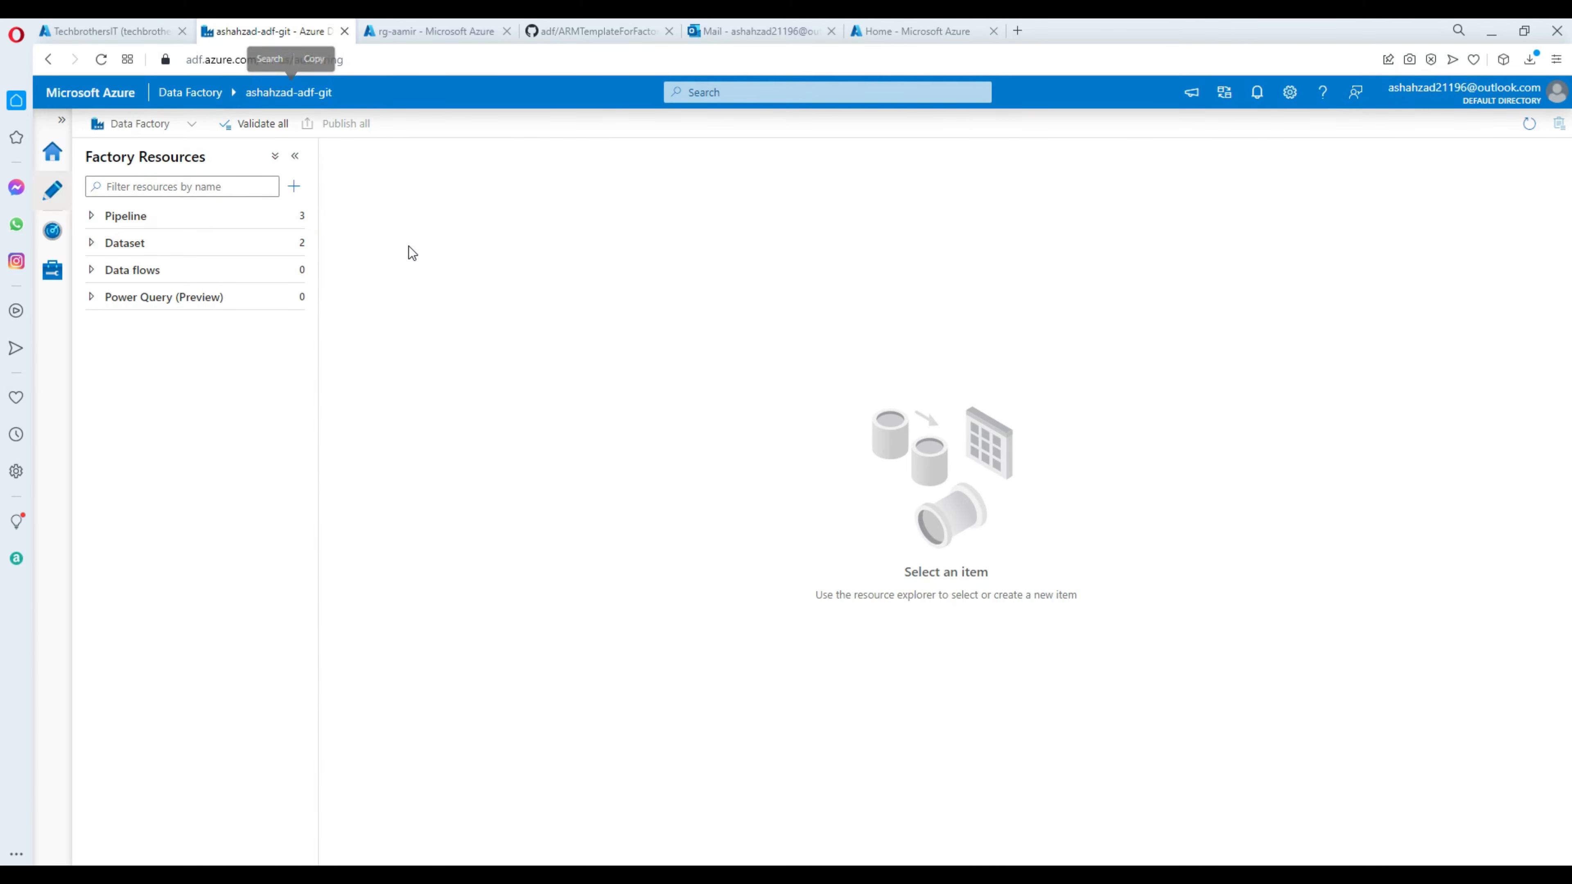
pyautogui.click(91, 217)
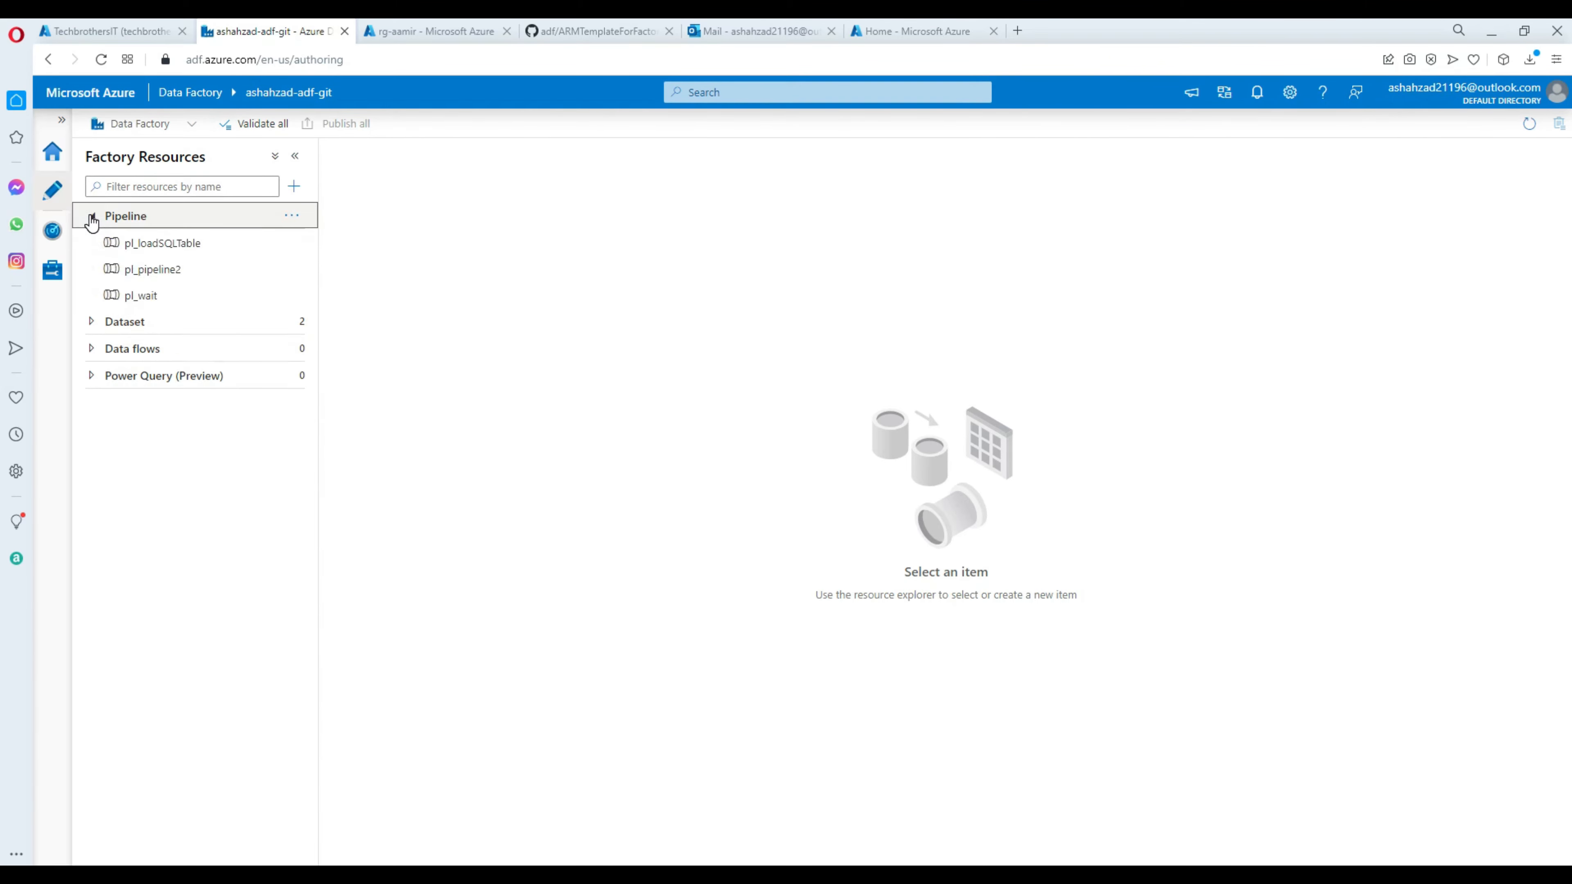
pyautogui.click(143, 248)
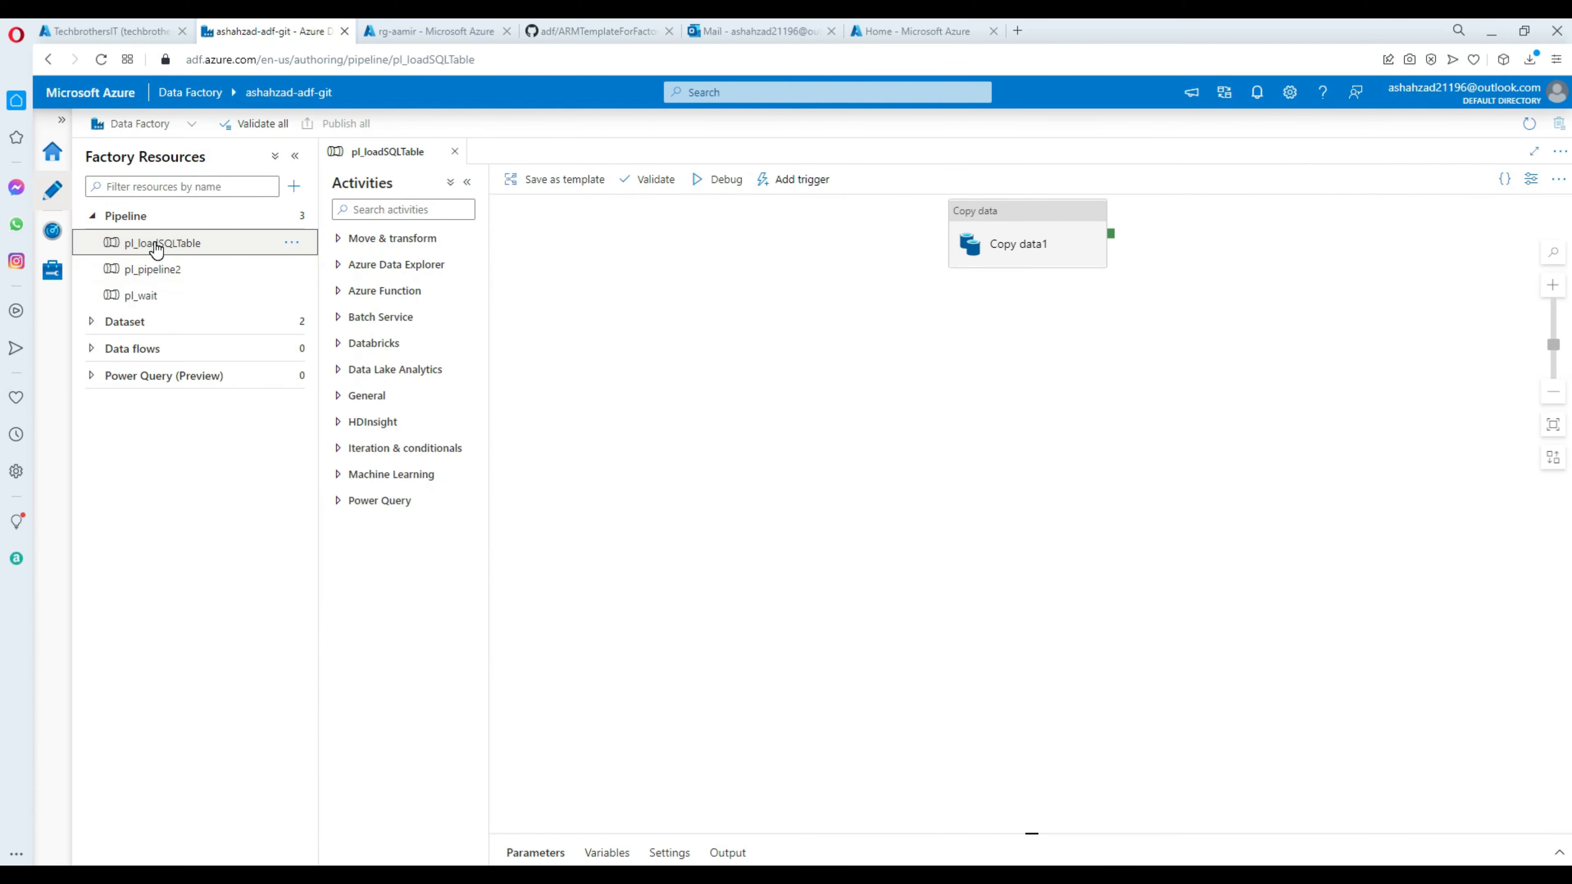
pyautogui.click(1002, 217)
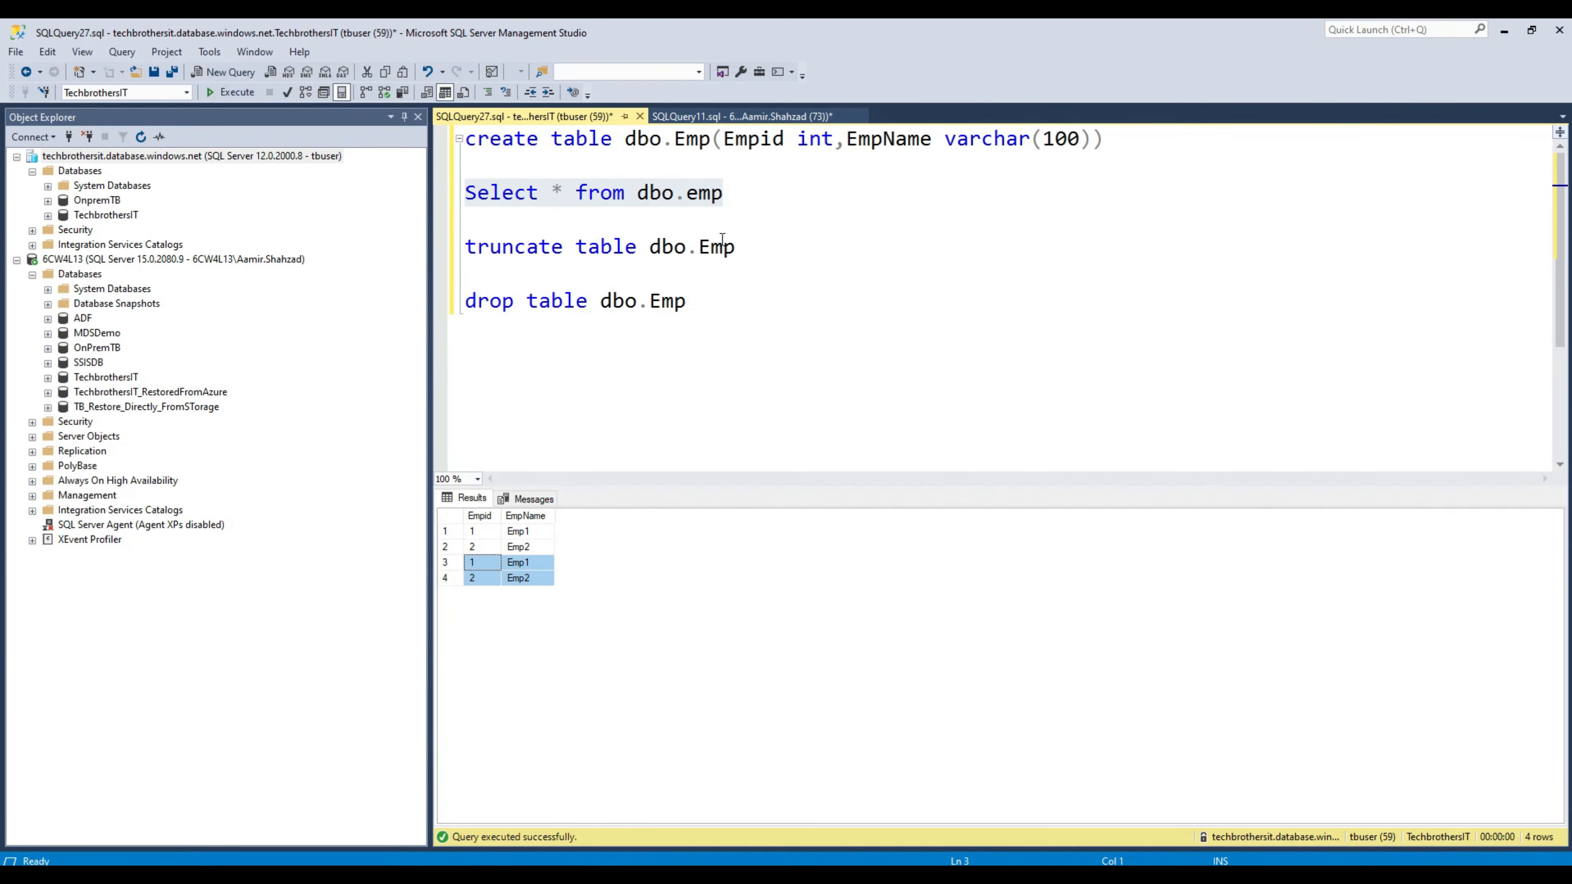
# Step: In SQL Server Management Studio, truncate the dbo.Emp table and run the Select query on it
pyautogui.click(747, 200)
pyautogui.click(730, 248)
pyautogui.moveTo(731, 248); pyautogui.dragTo(437, 246)
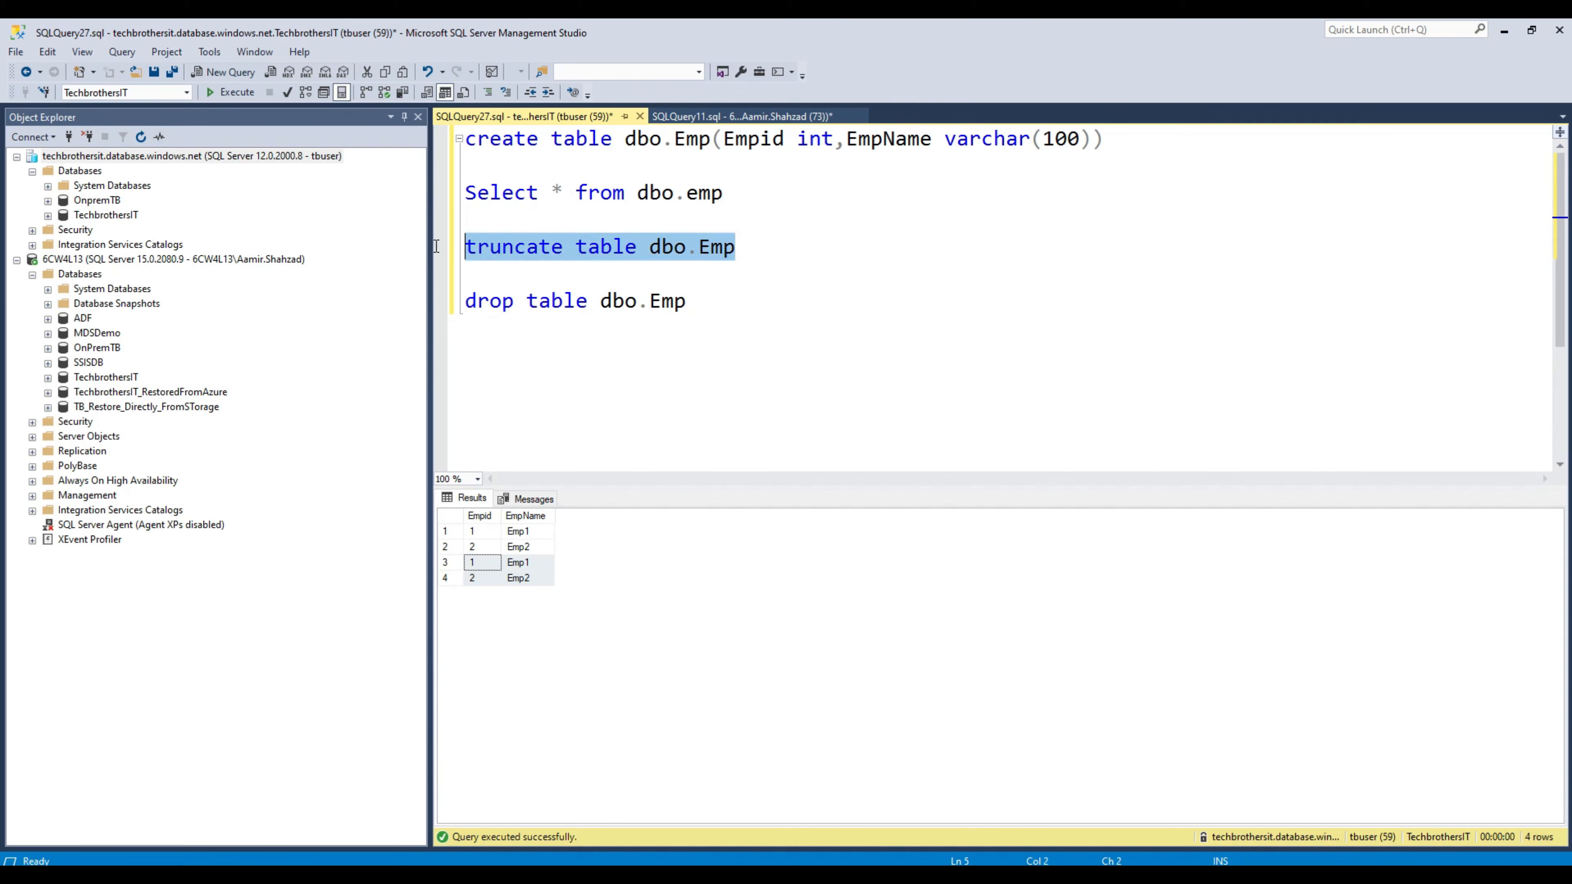
pyautogui.press('F5')
pyautogui.moveTo(746, 195); pyautogui.dragTo(440, 169)
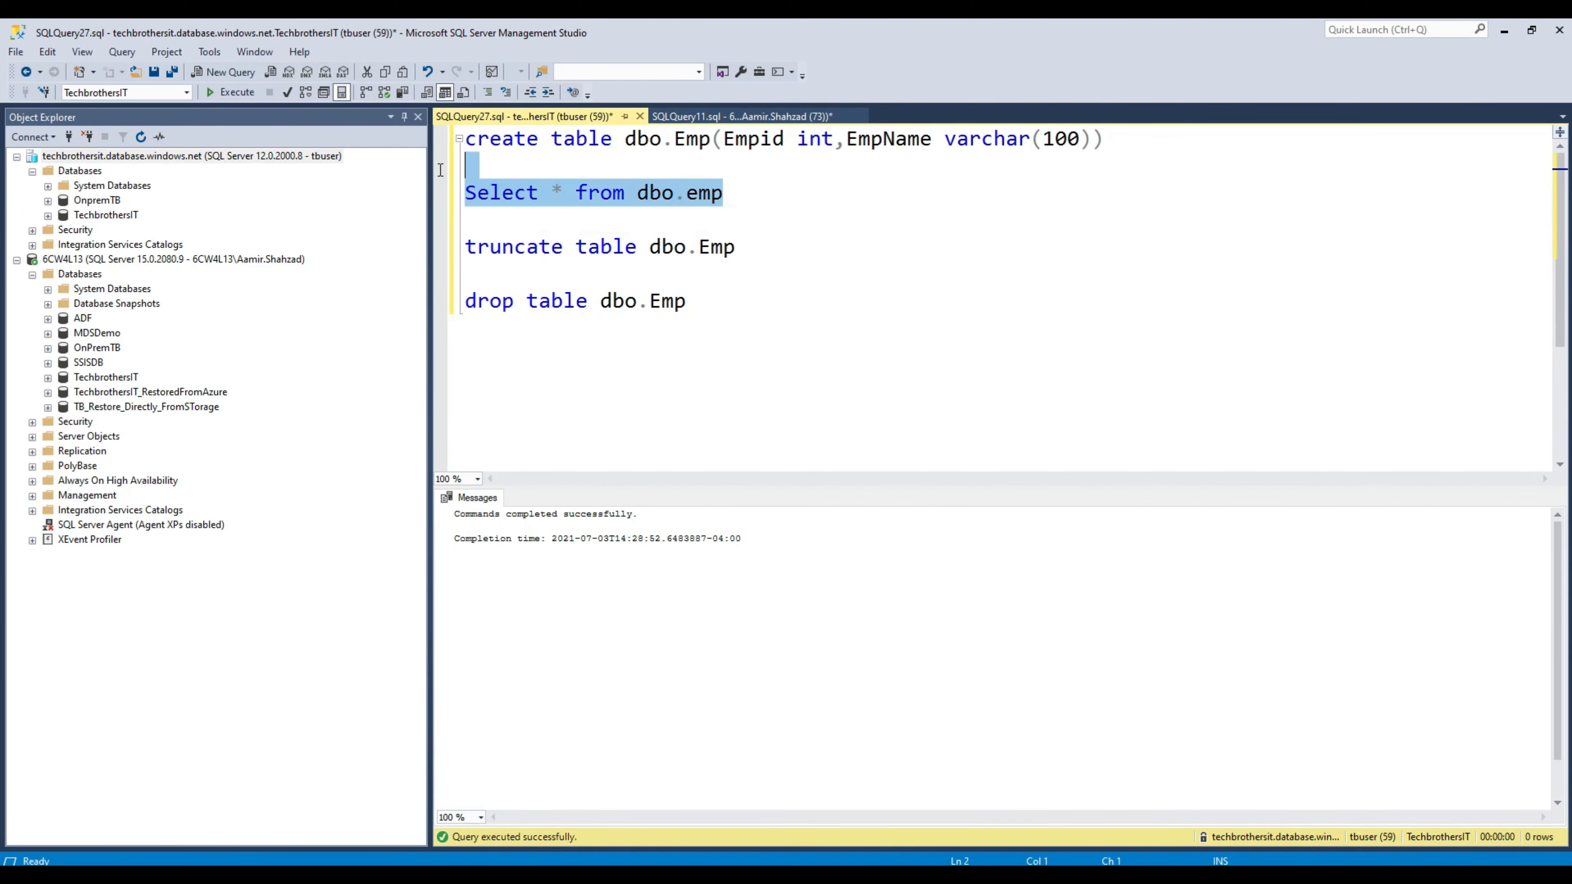
pyautogui.press('F5')
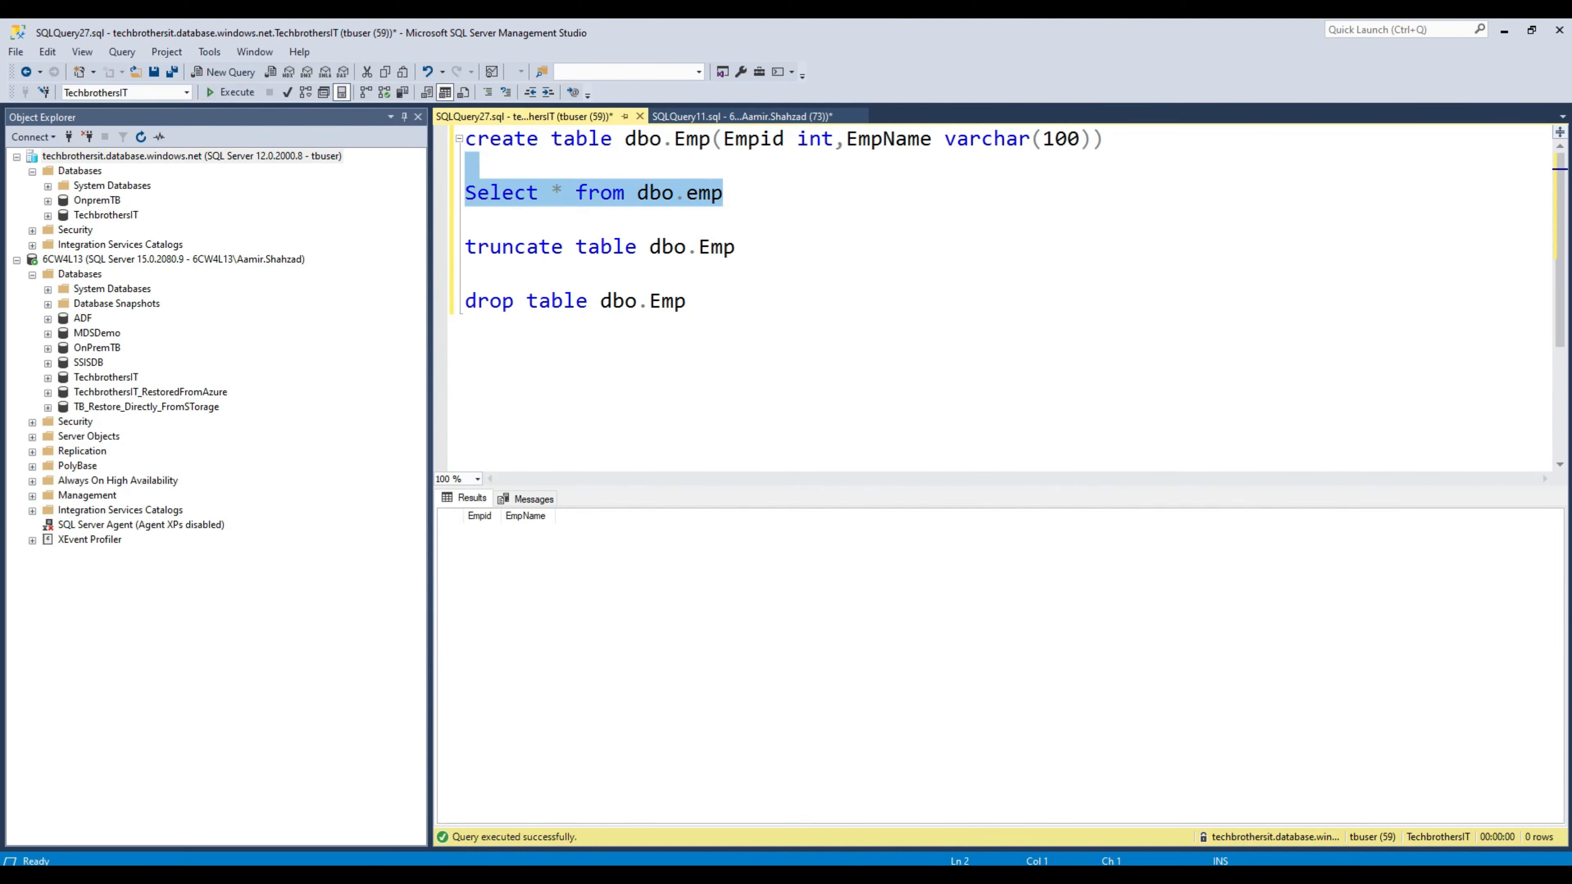
# Step: Switch back to the data factory in the browser and start a debug run of the pl_loadSQLTable pipeline
pyautogui.hotkey('alt', 'Tab')
pyautogui.click(856, 456)
pyautogui.click(795, 243)
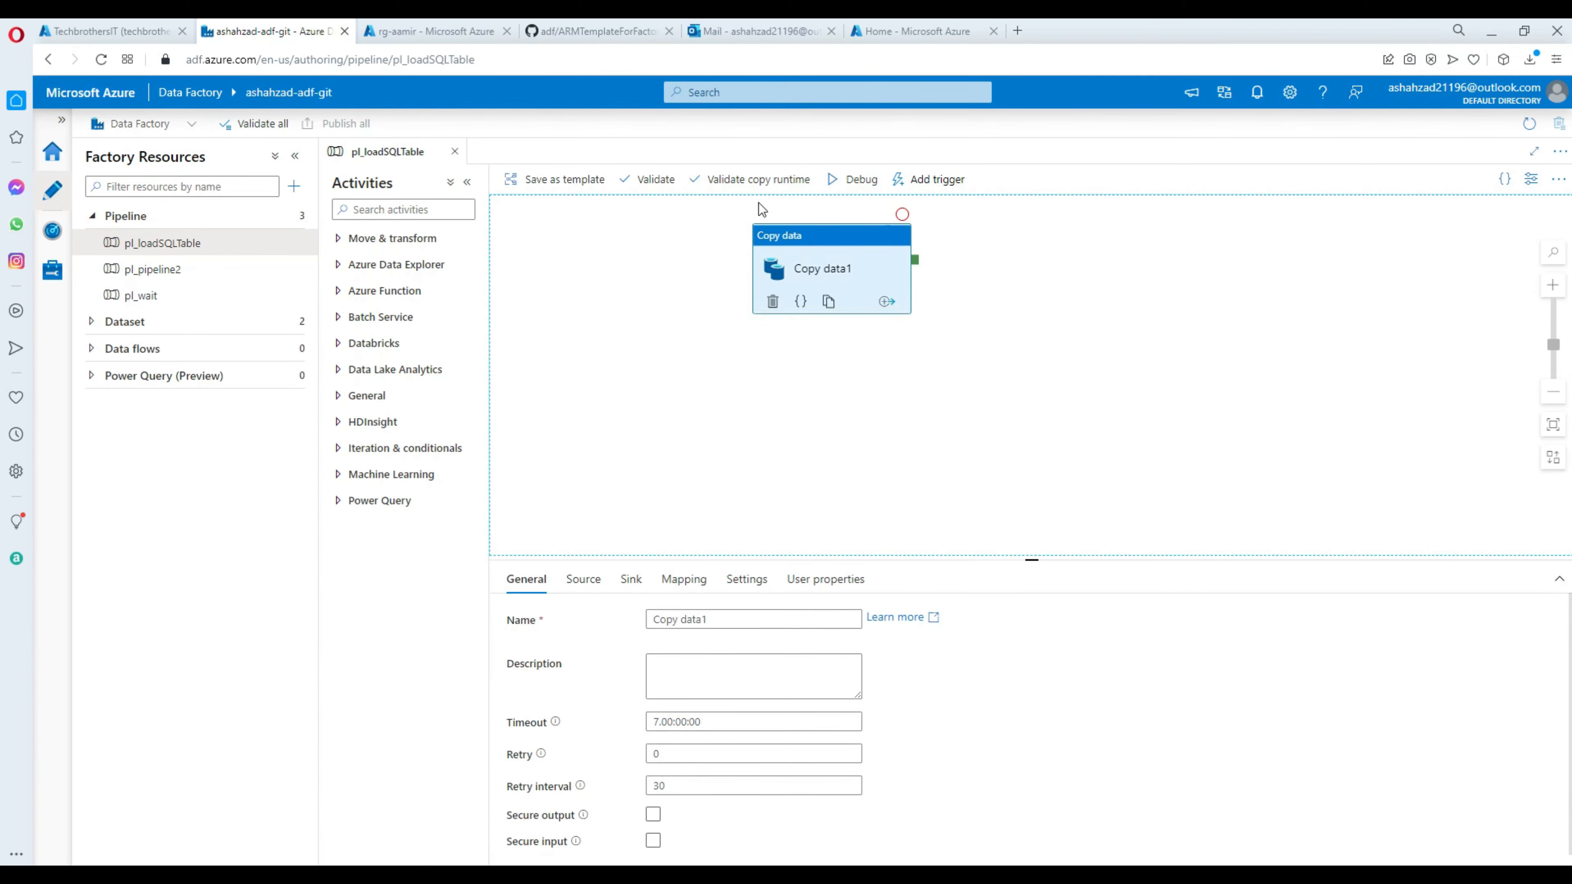
pyautogui.click(860, 192)
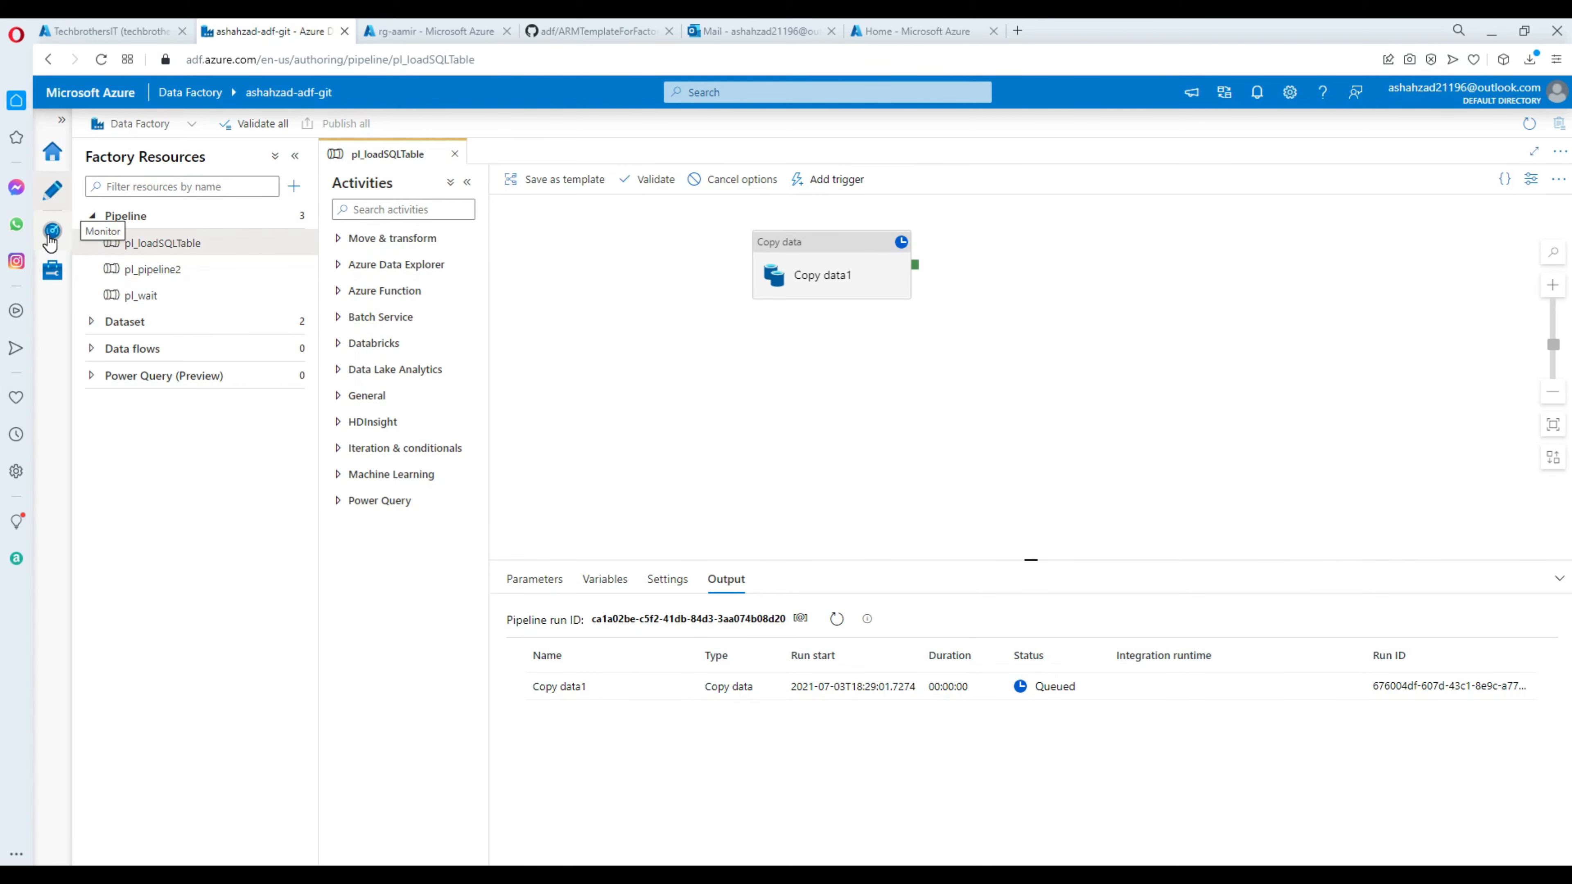
# Step: Examine the factory's linked services and the list of triggered pipeline runs
pyautogui.click(52, 270)
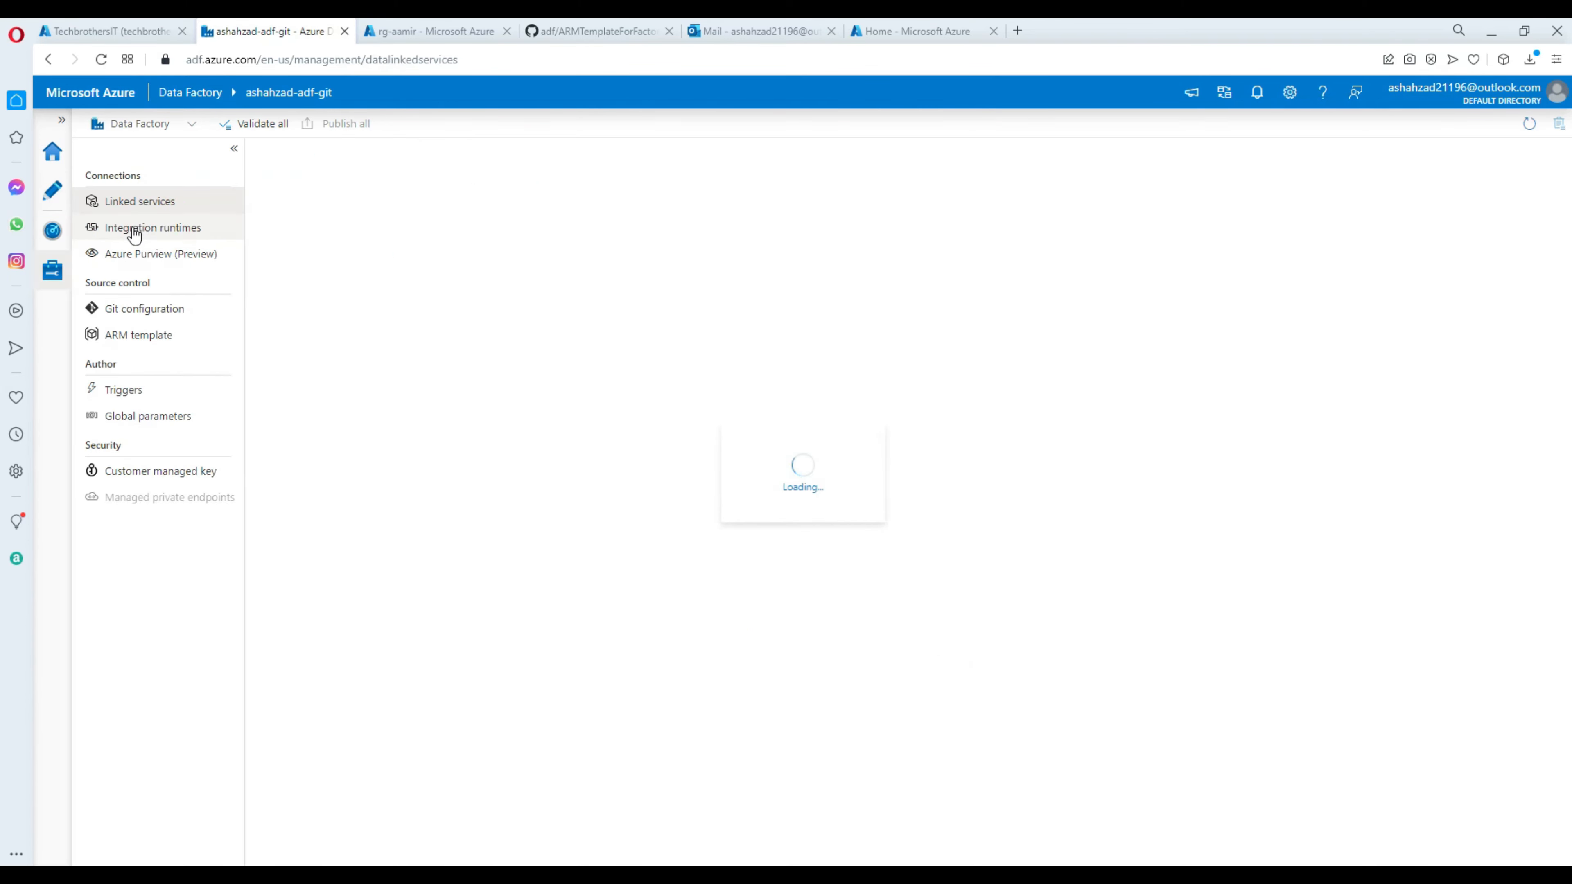
pyautogui.click(151, 210)
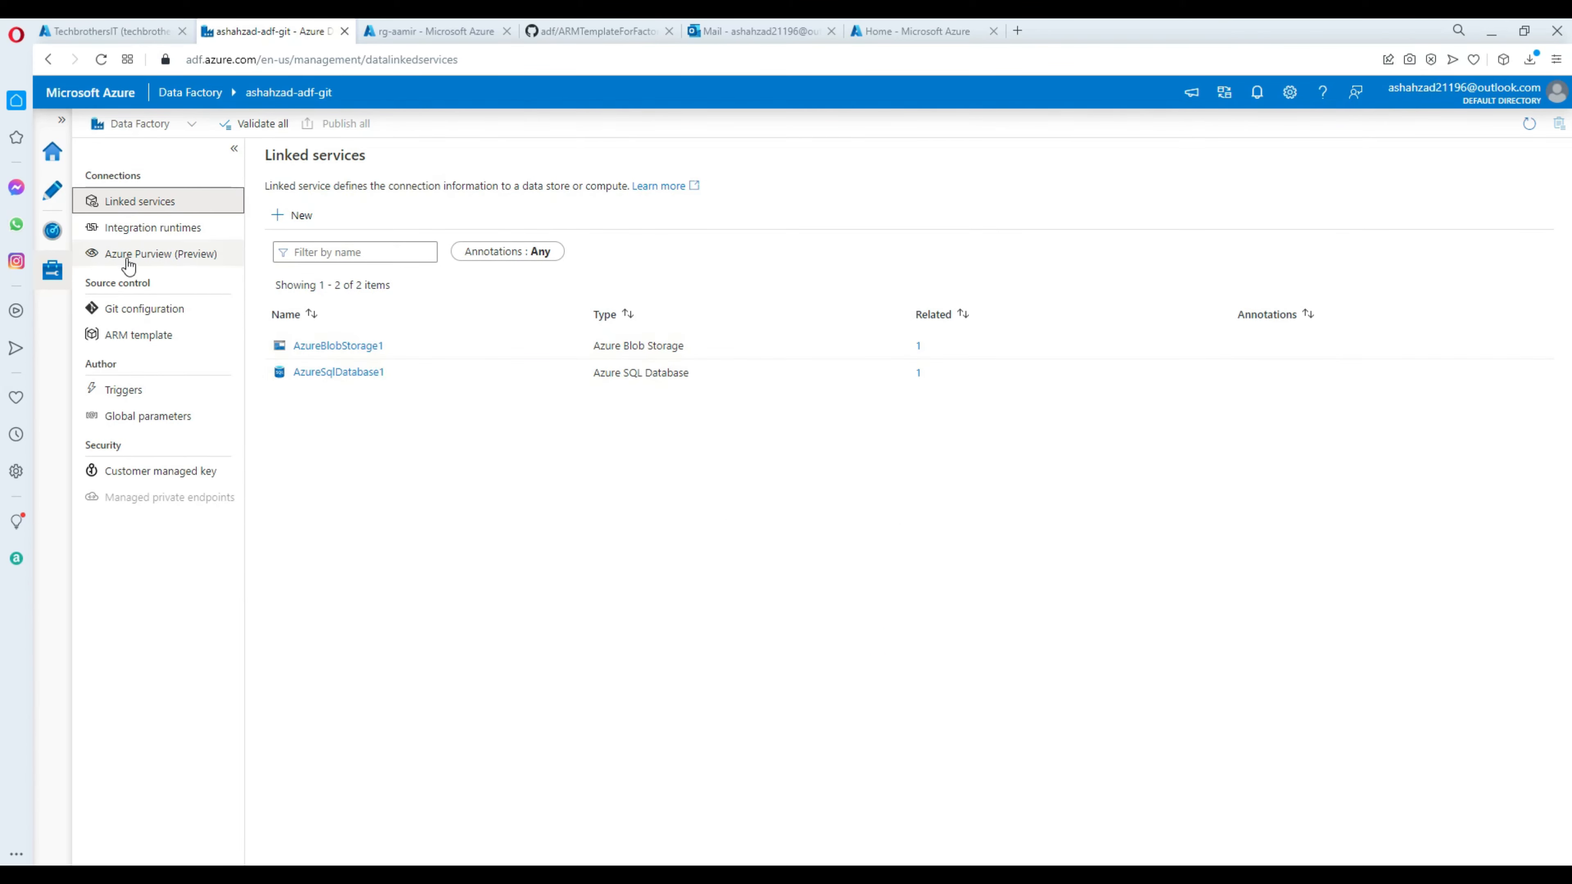
pyautogui.click(59, 246)
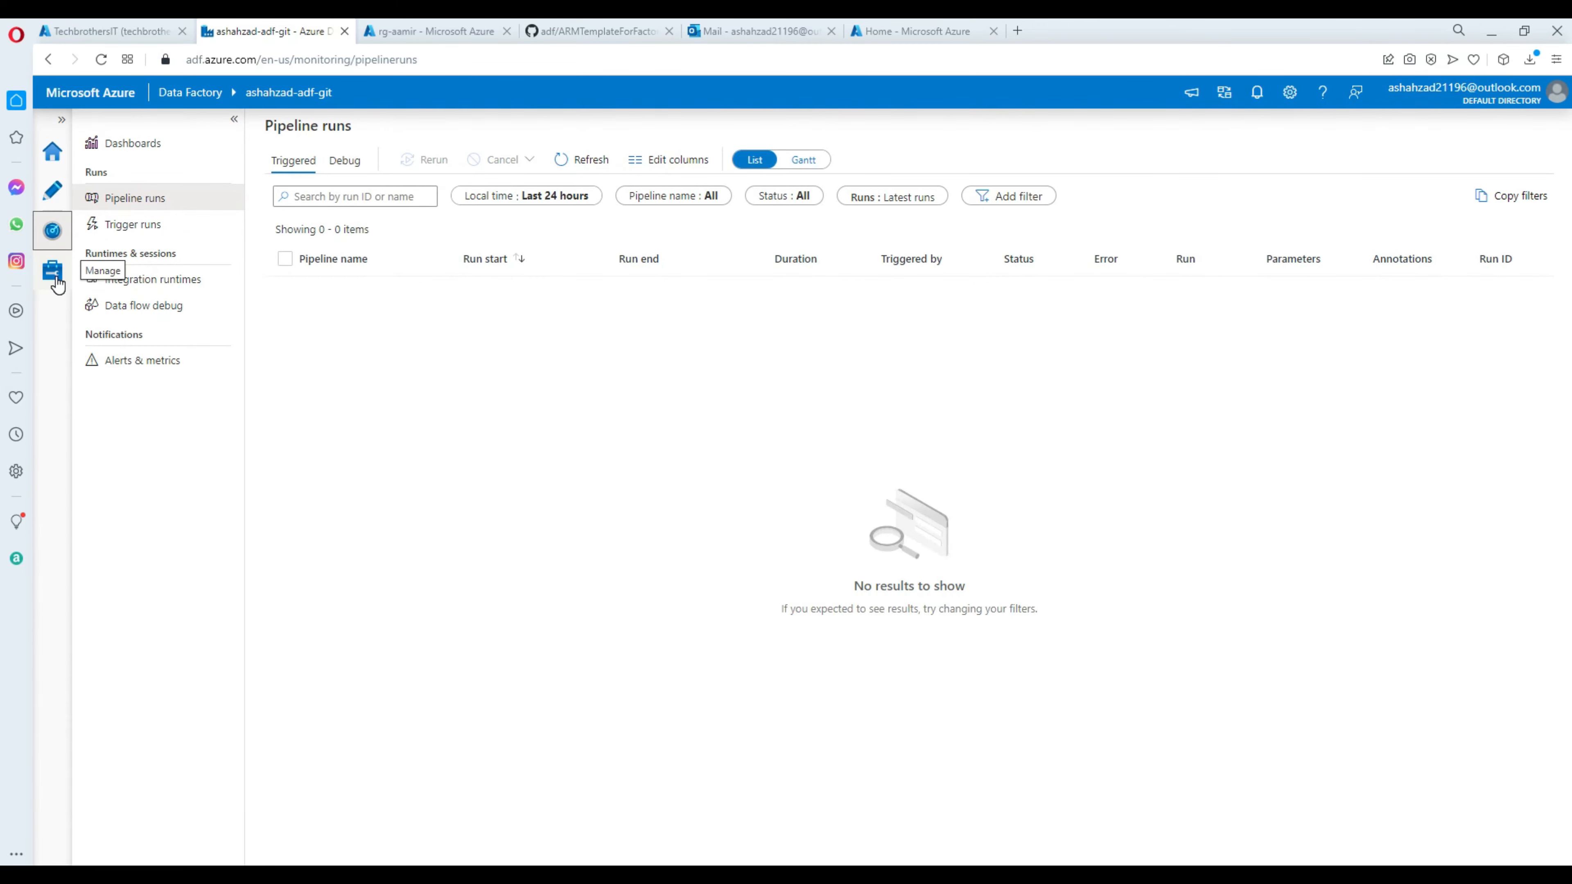
# Step: Check the debug output of pl_loadSQLTable and rerun the Select query on dbo.emp in SQL Server Management Studio
pyautogui.click(53, 198)
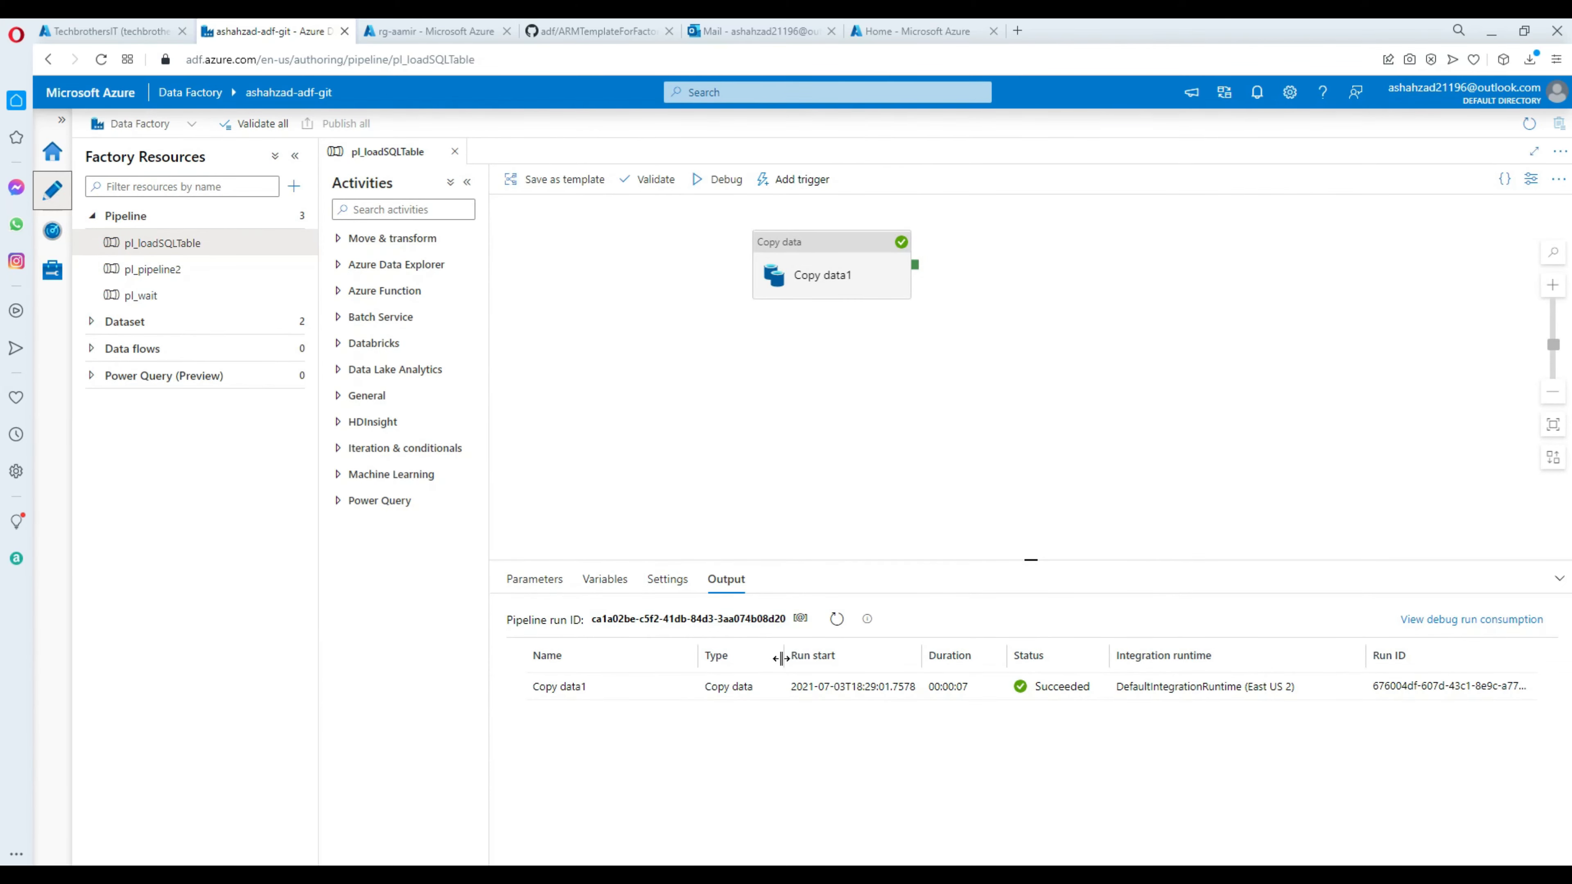
pyautogui.click(903, 876)
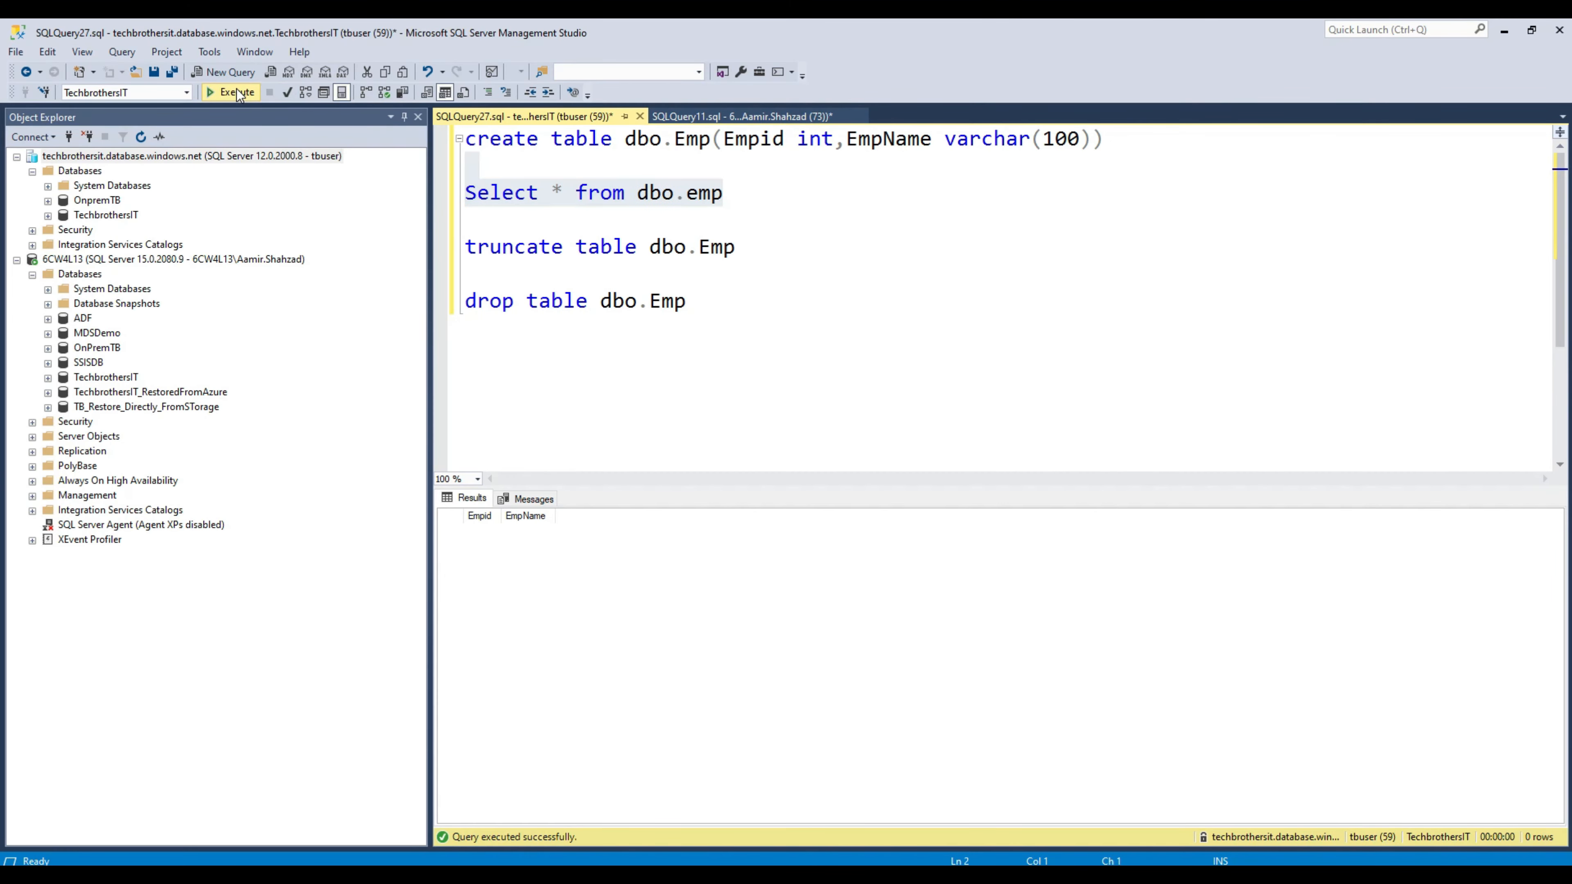
pyautogui.press('F5')
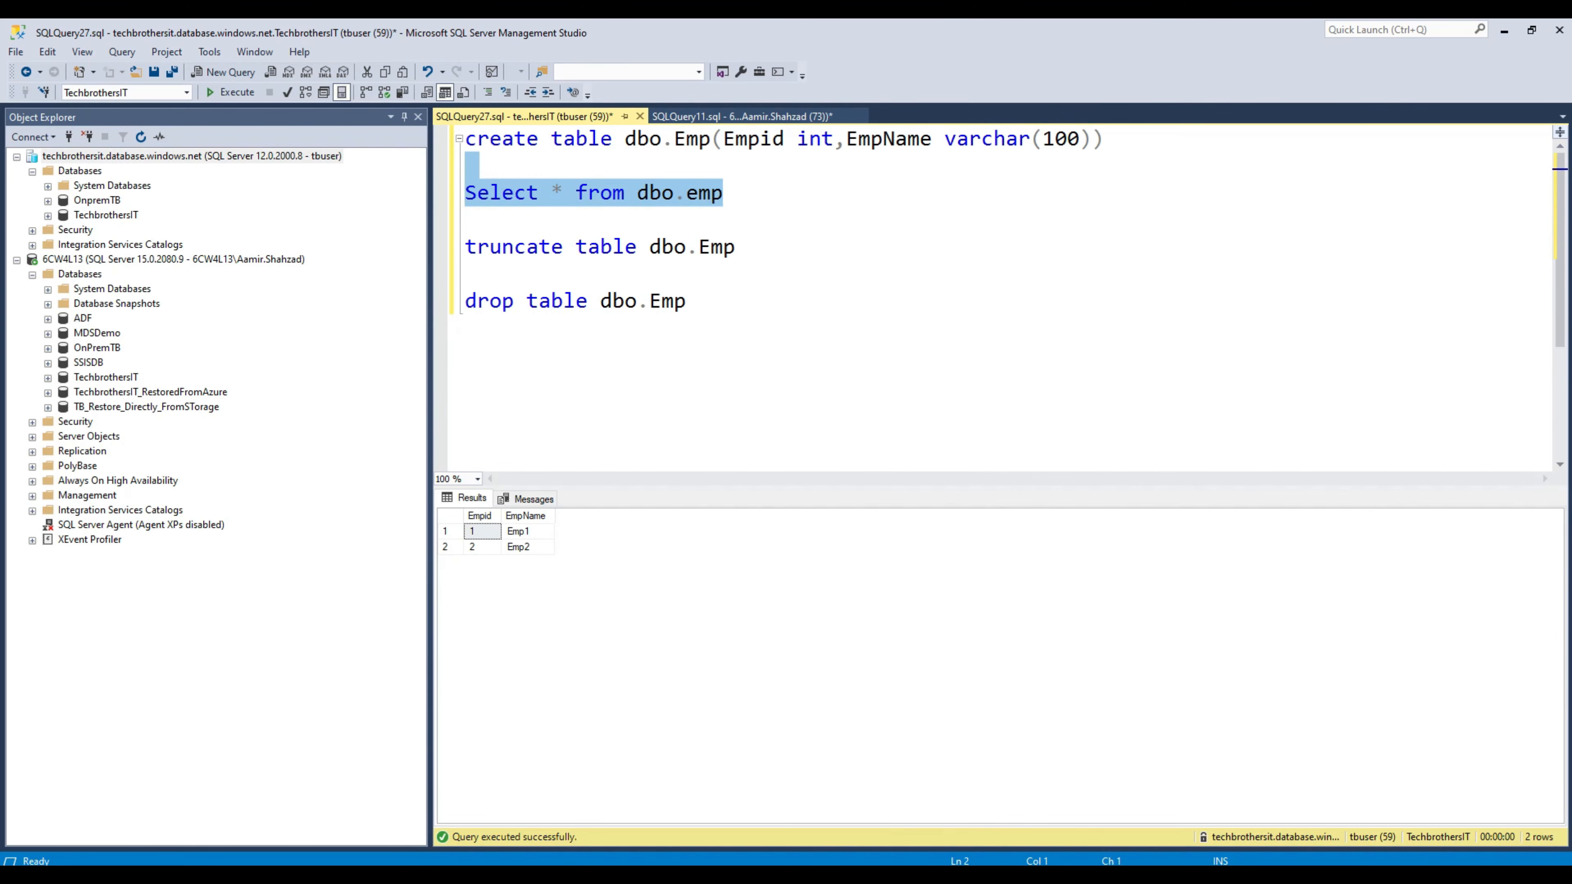
# Step: Switch to the GitHub adf repository in the browser and open the ashahzad-adf-git folder of the adf_publish branch
pyautogui.click(625, 876)
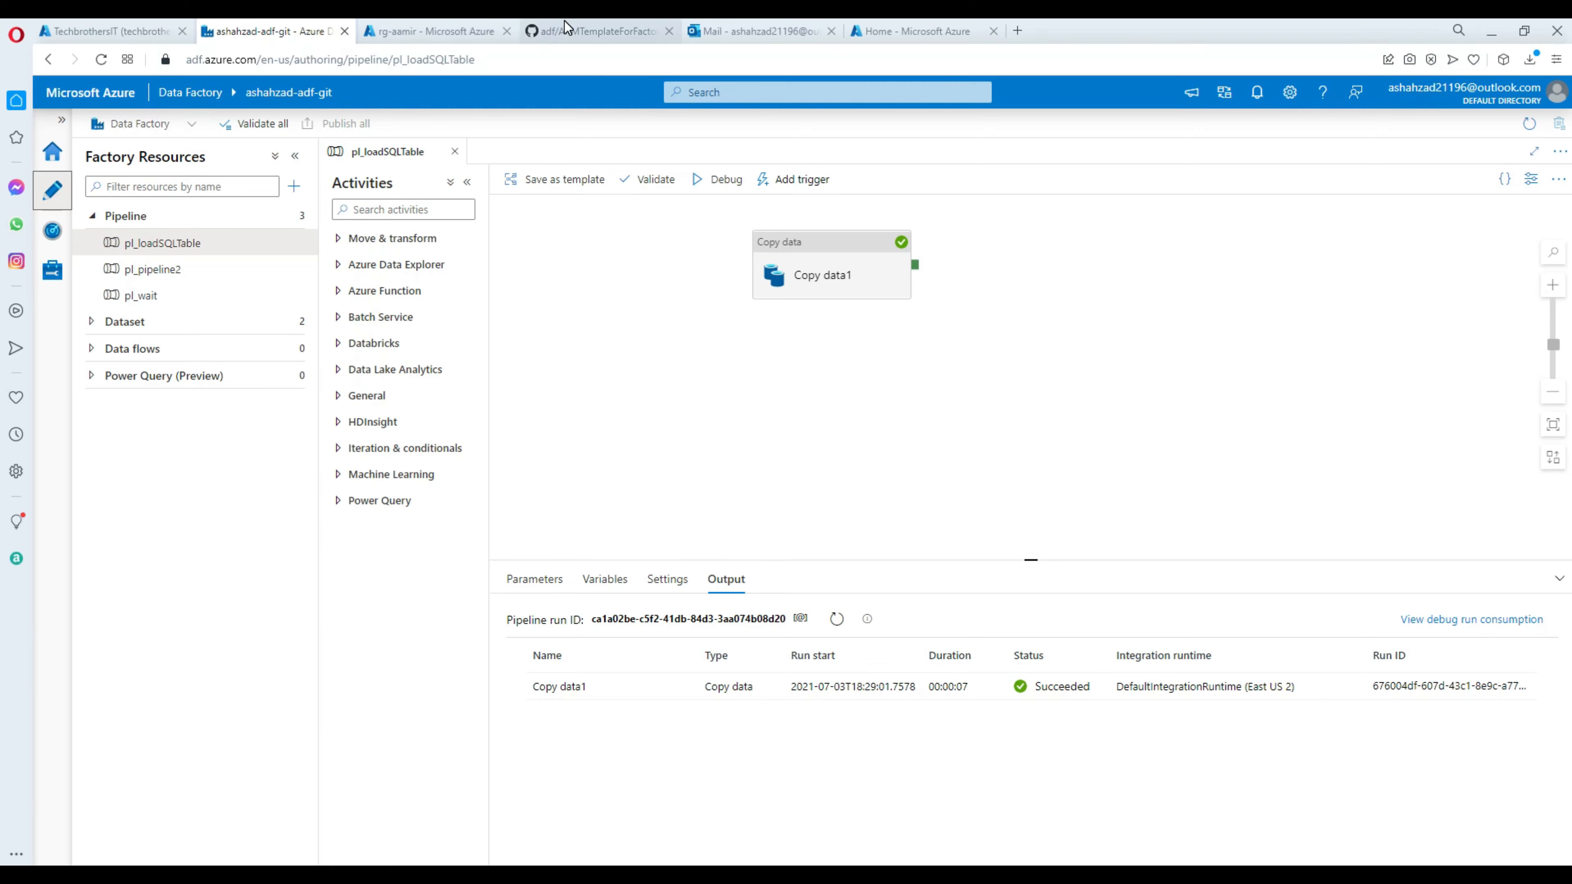
pyautogui.click(539, 31)
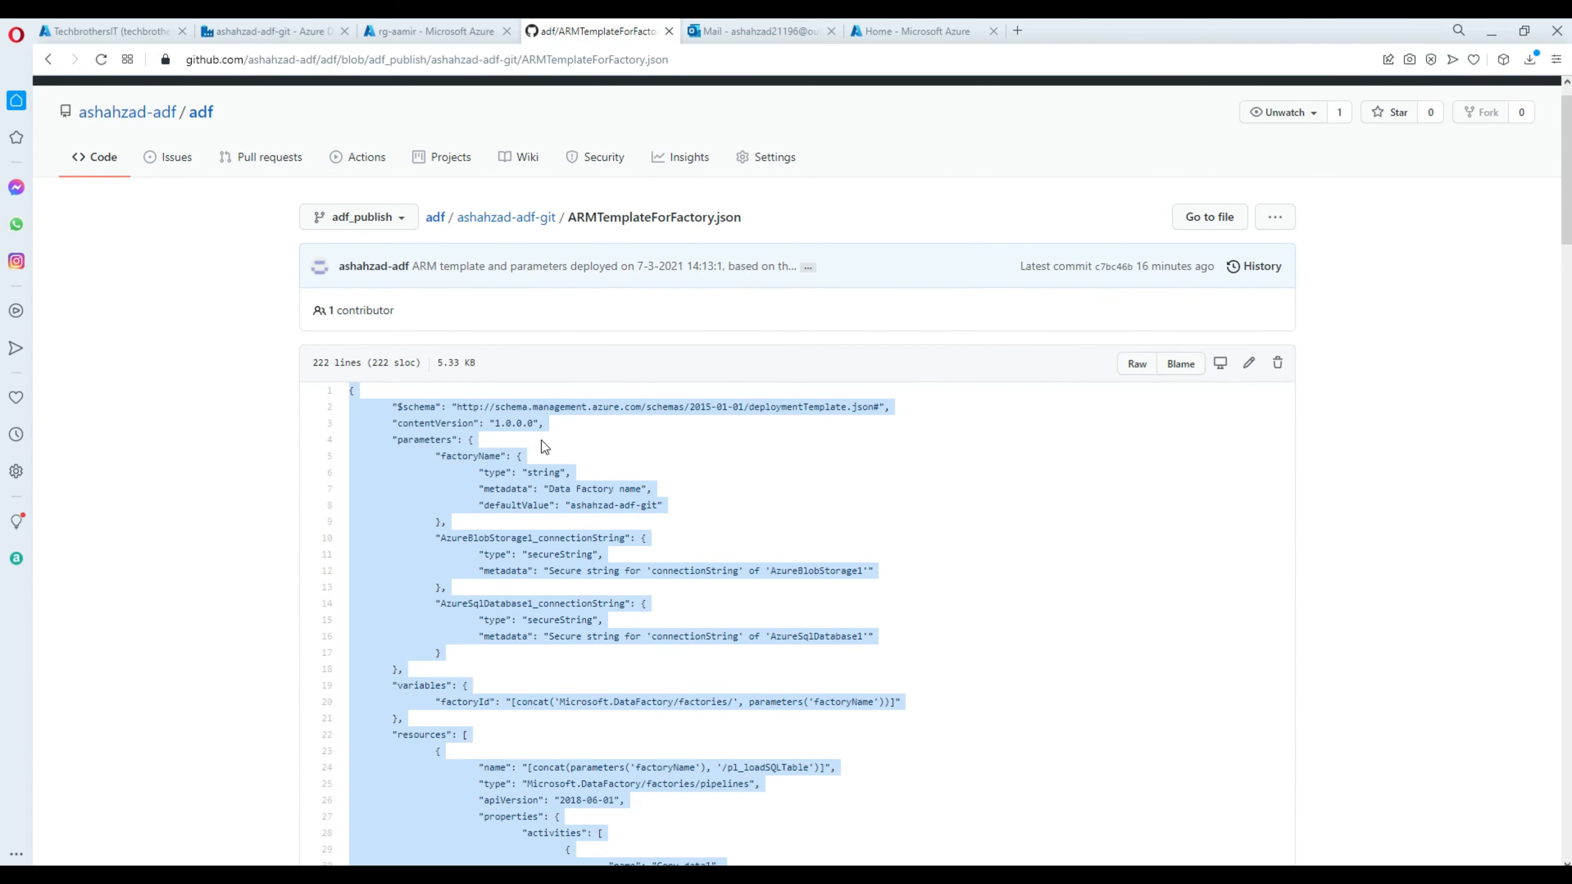
pyautogui.click(525, 441)
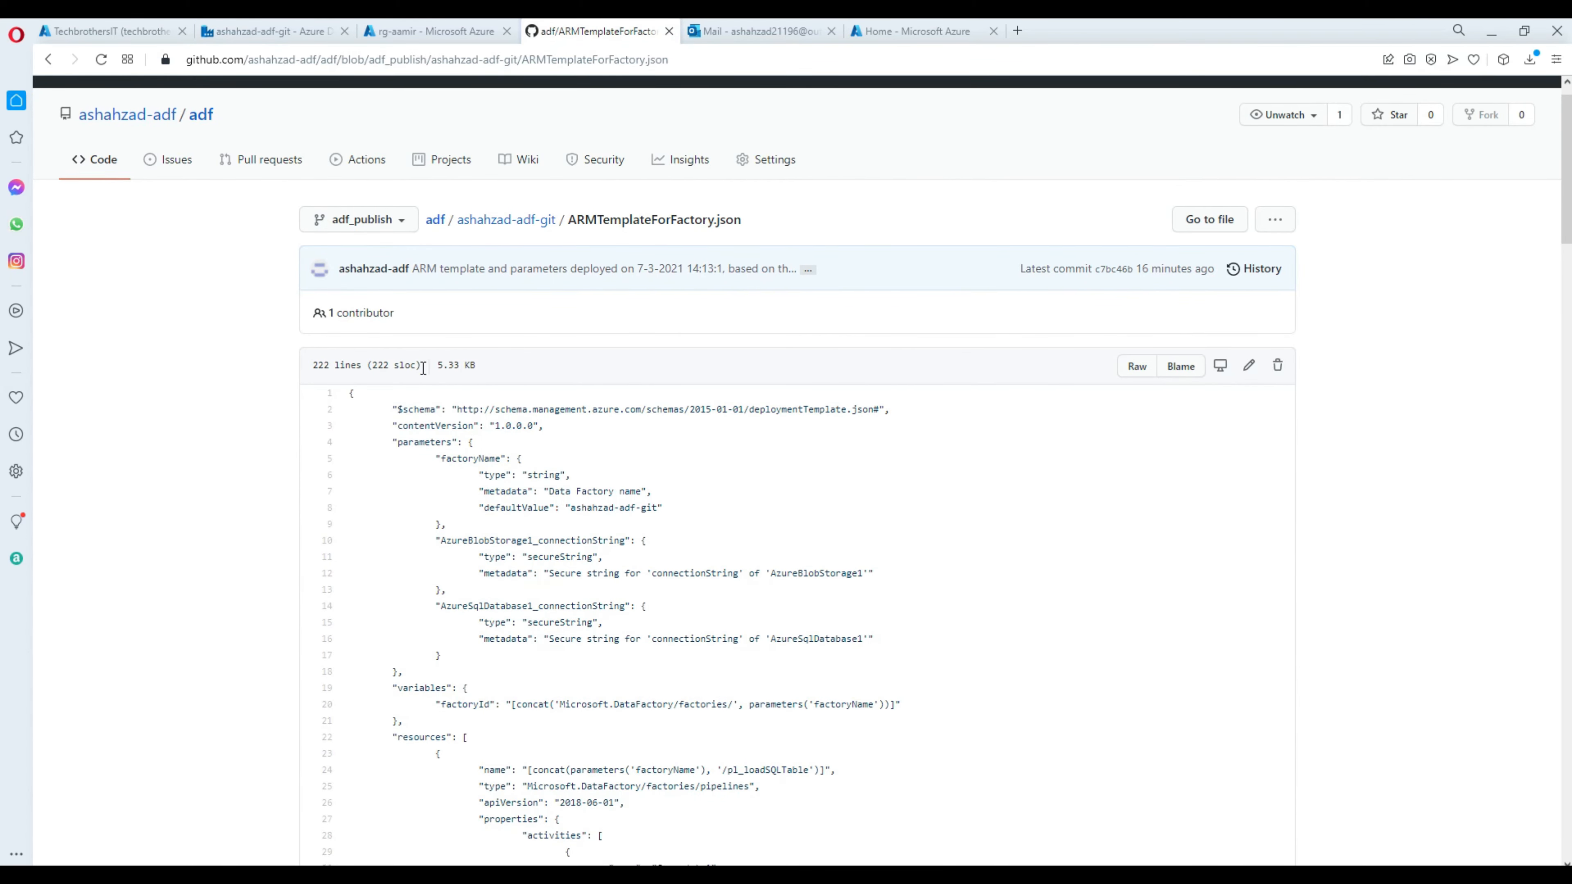
pyautogui.scroll(1, 446, 260)
pyautogui.click(435, 258)
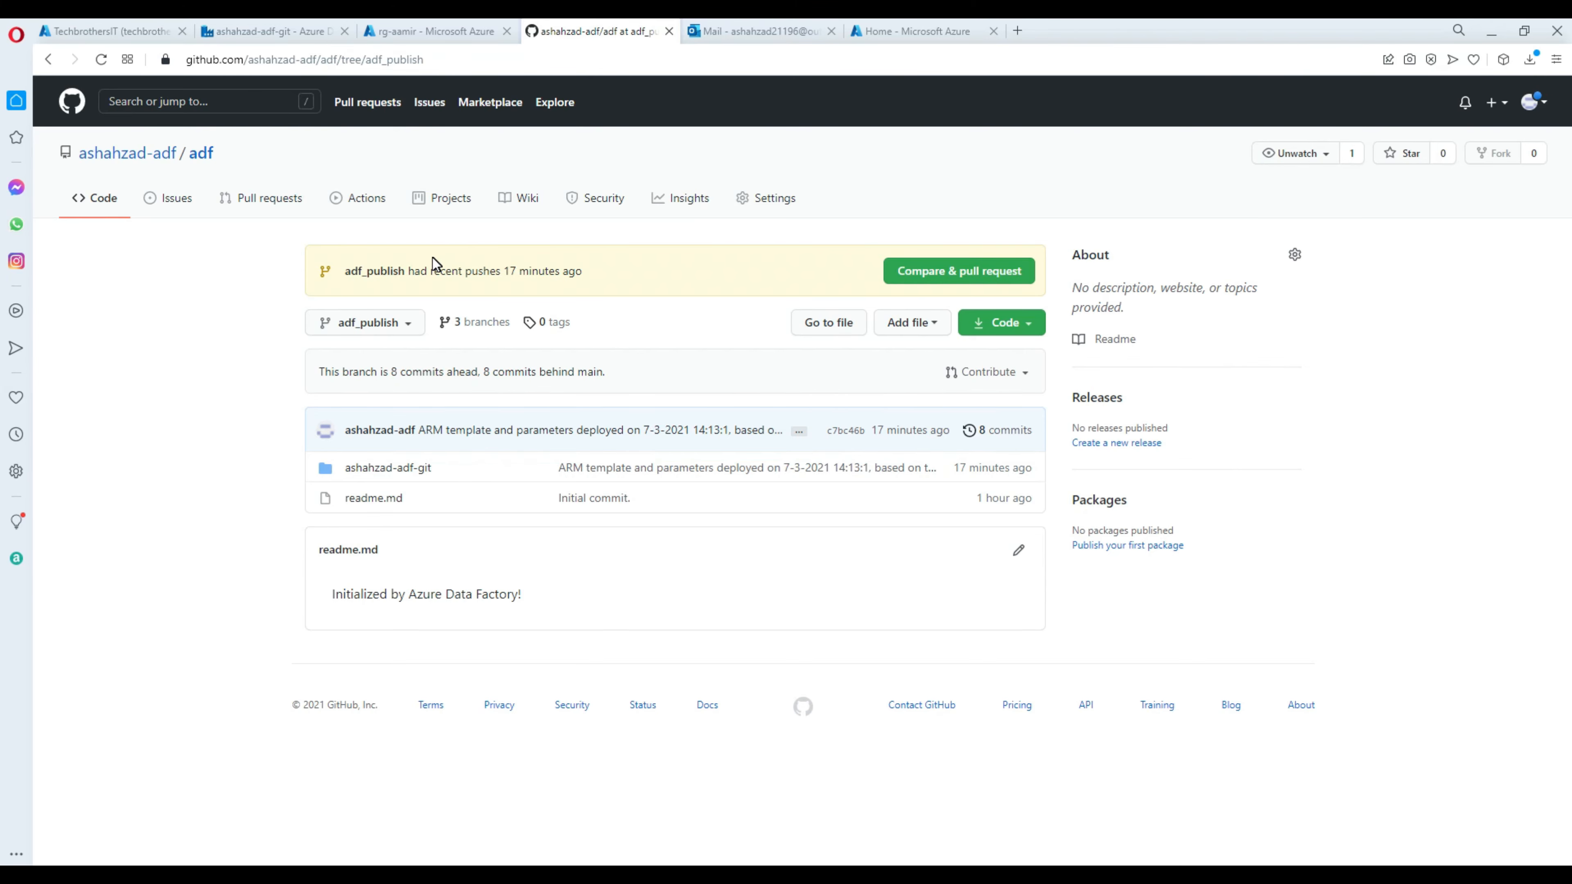
pyautogui.click(388, 469)
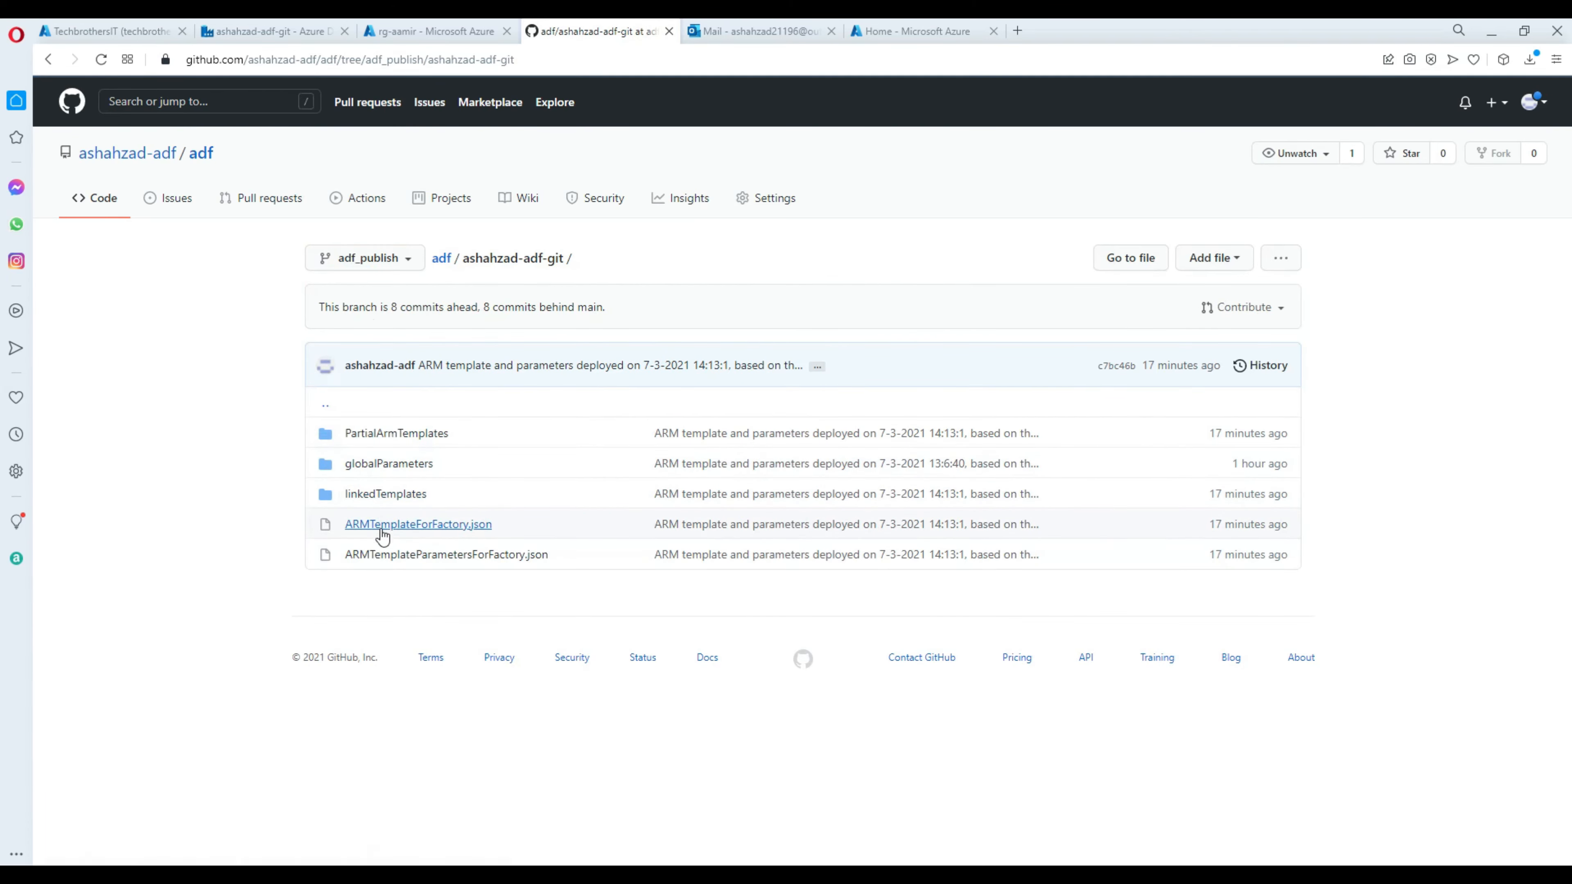
# Step: Open ARMTemplateForFactory.json in the adf_publish branch and examine its parameters, variables and resources
pyautogui.click(405, 525)
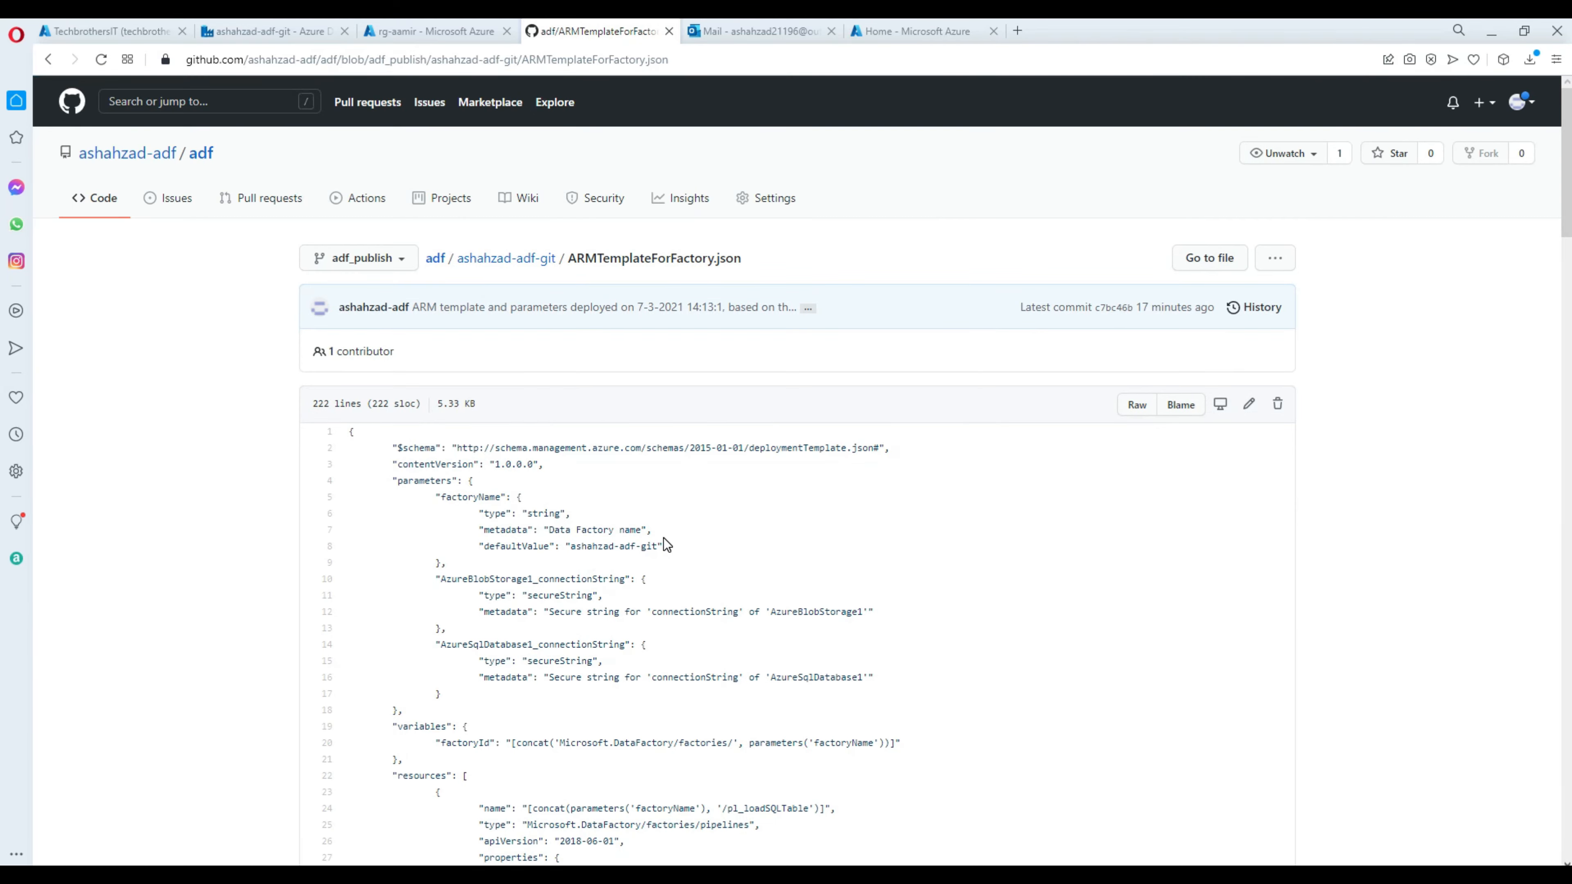
pyautogui.scroll(-15, 671, 536)
pyautogui.scroll(15, 672, 520)
pyautogui.moveTo(357, 438); pyautogui.dragTo(650, 755)
pyautogui.scroll(-2, 741, 690)
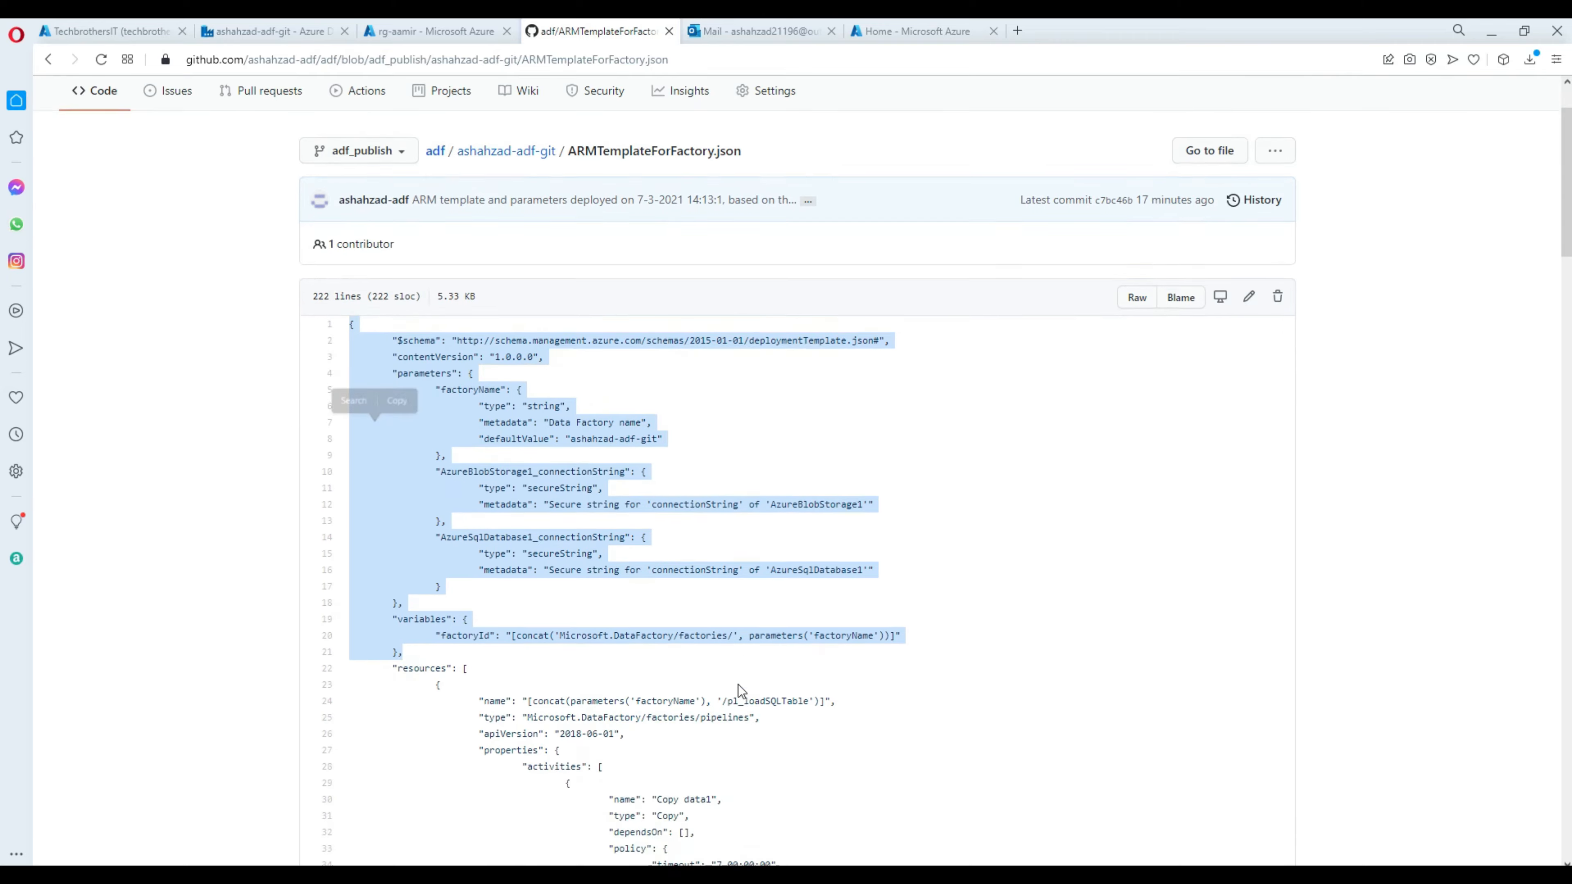
pyautogui.scroll(-12, 740, 687)
pyautogui.scroll(14, 733, 660)
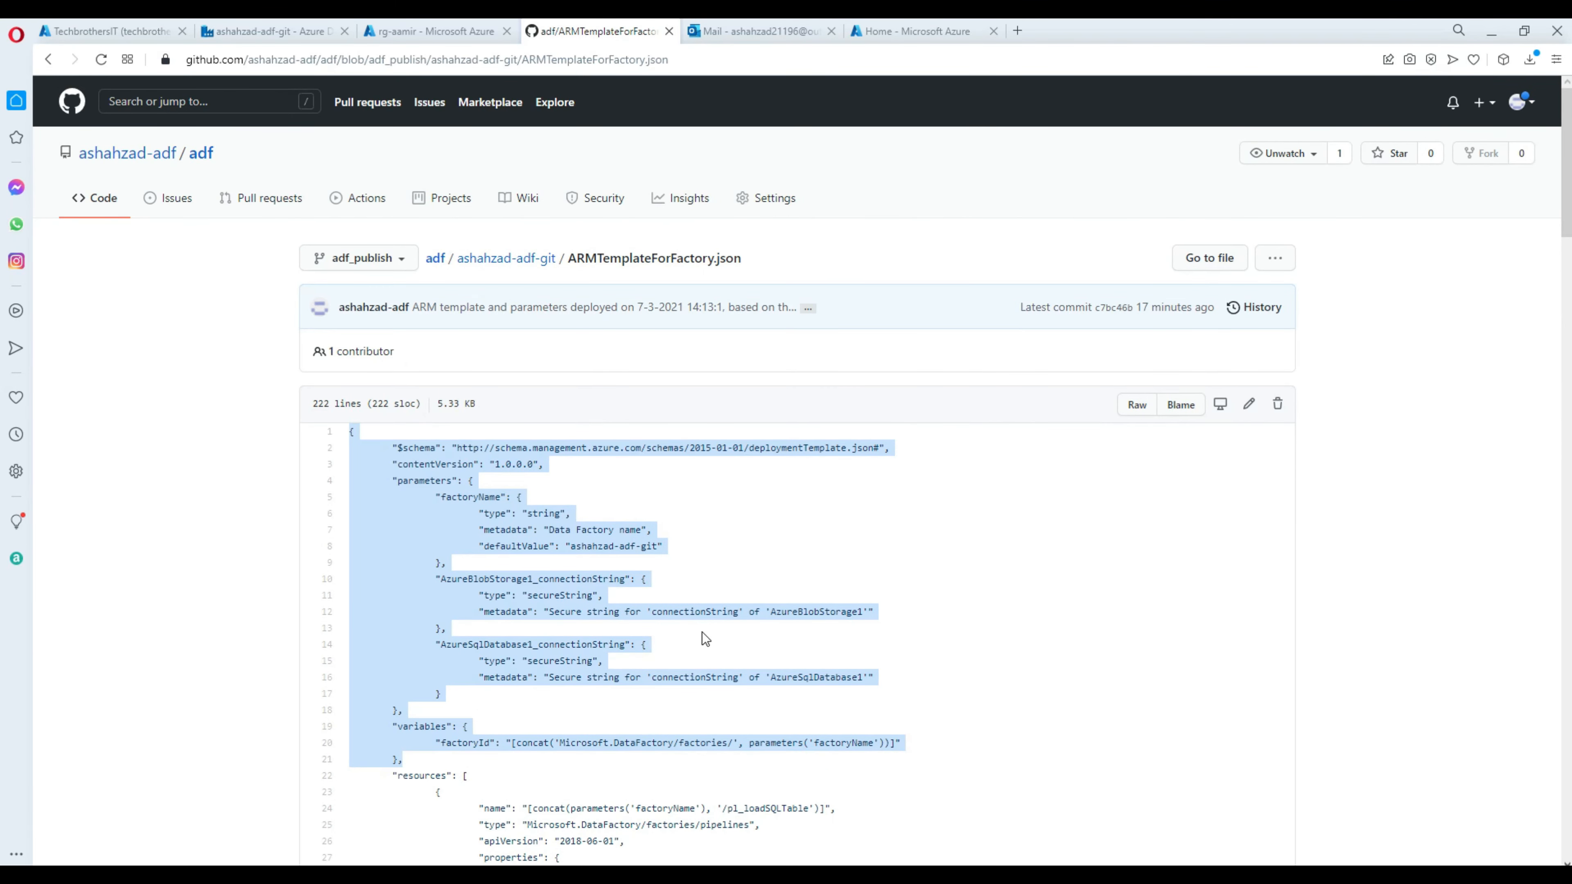
pyautogui.click(732, 553)
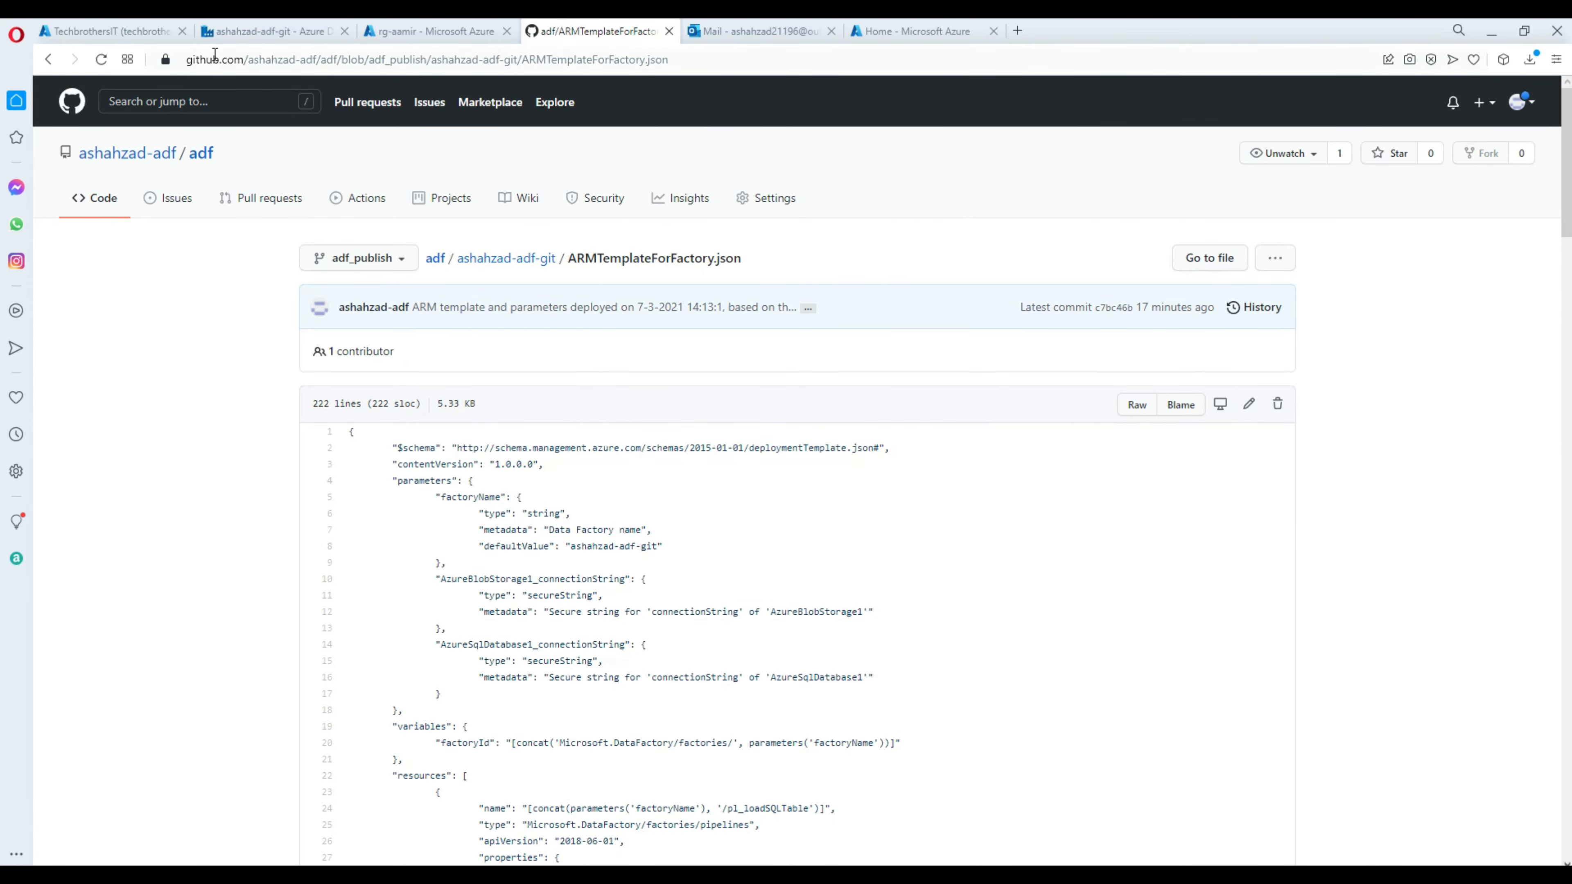
# Step: Look over the data factory and its resource group, and reopen ARMTemplateForFactory.json from the adf_publish branch on GitHub
pyautogui.click(242, 32)
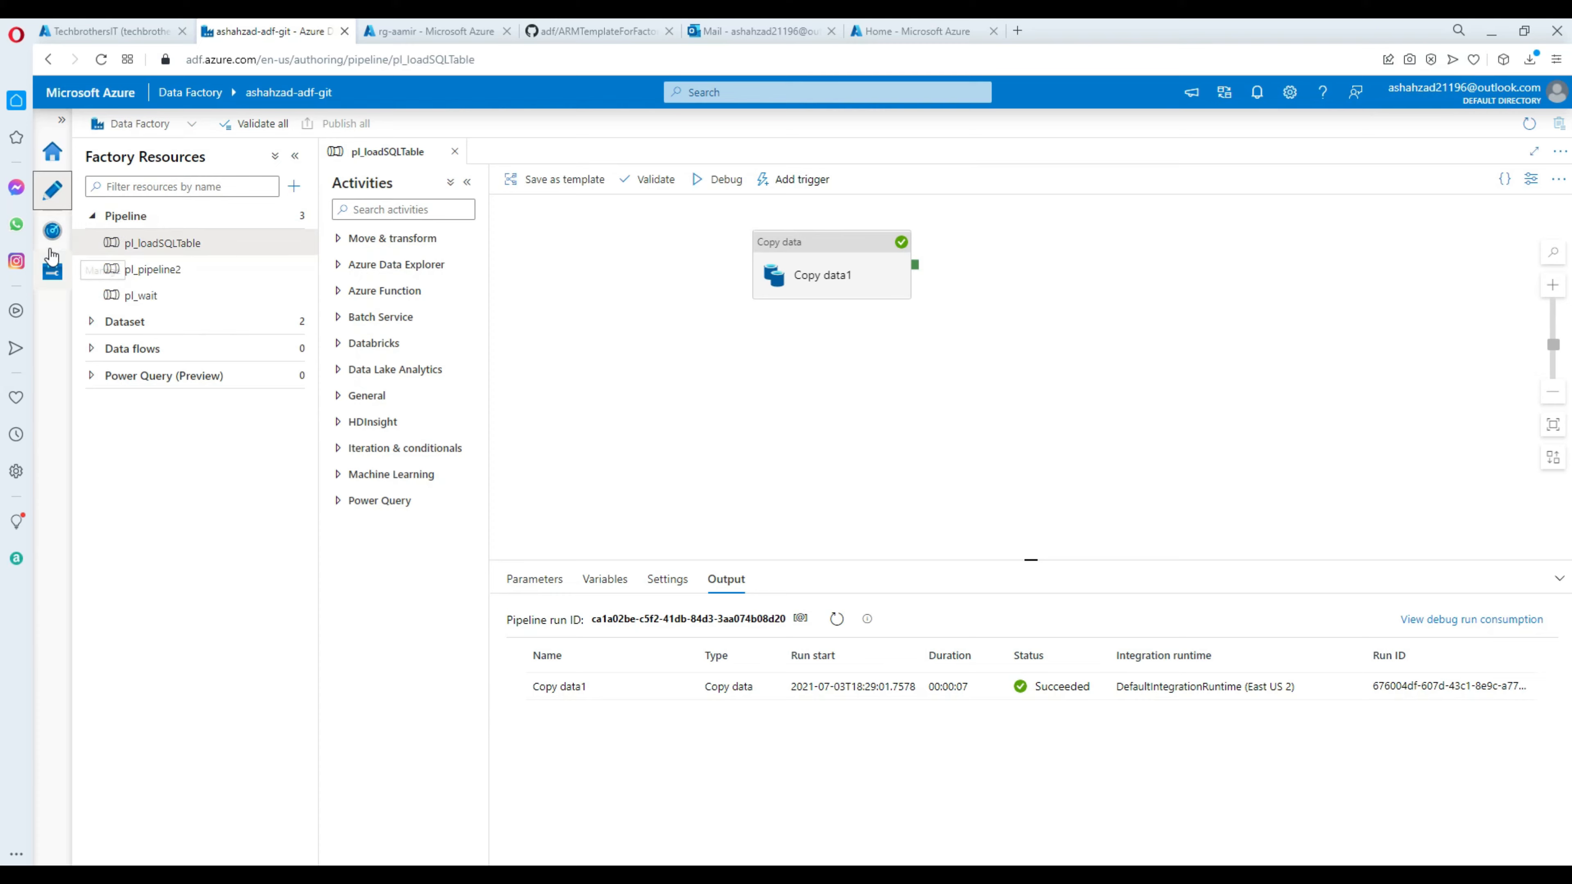
pyautogui.click(433, 31)
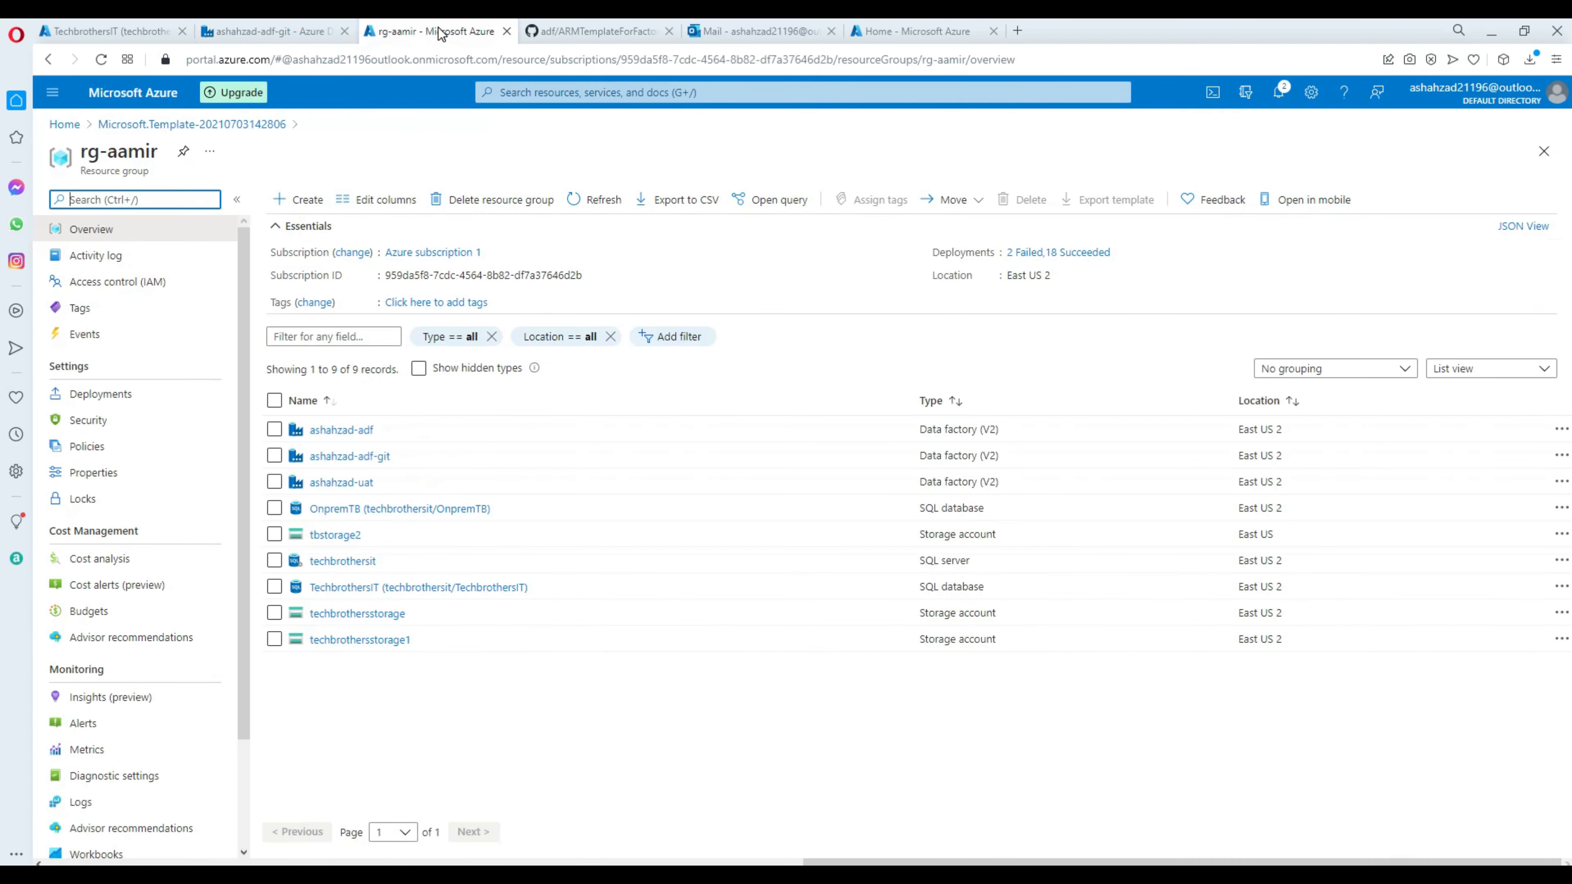
pyautogui.click(539, 28)
pyautogui.click(435, 258)
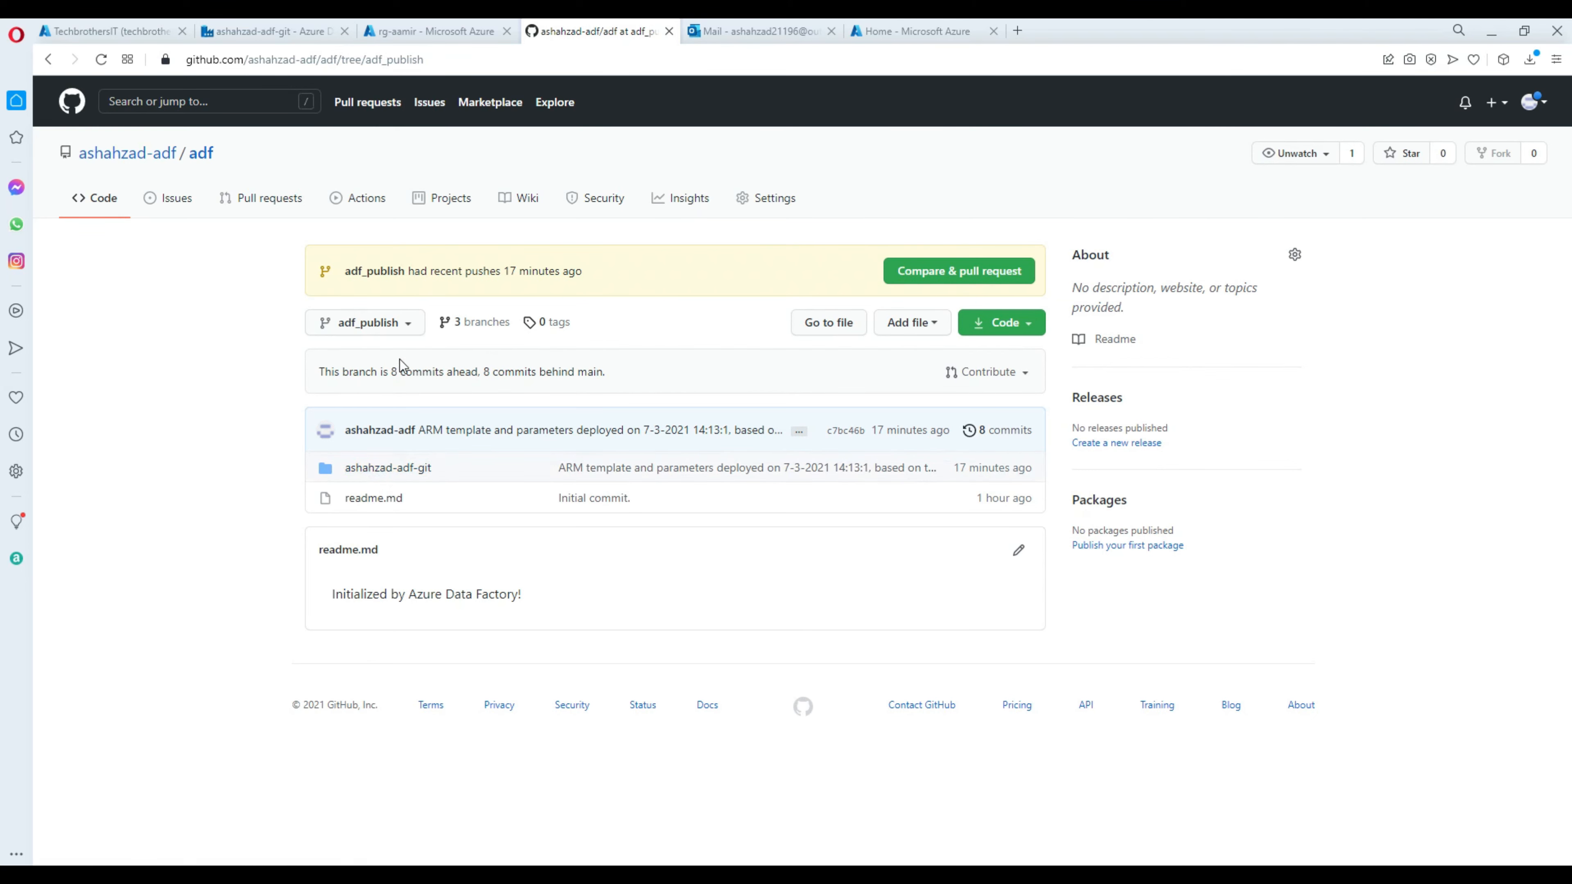
pyautogui.click(379, 273)
pyautogui.click(390, 477)
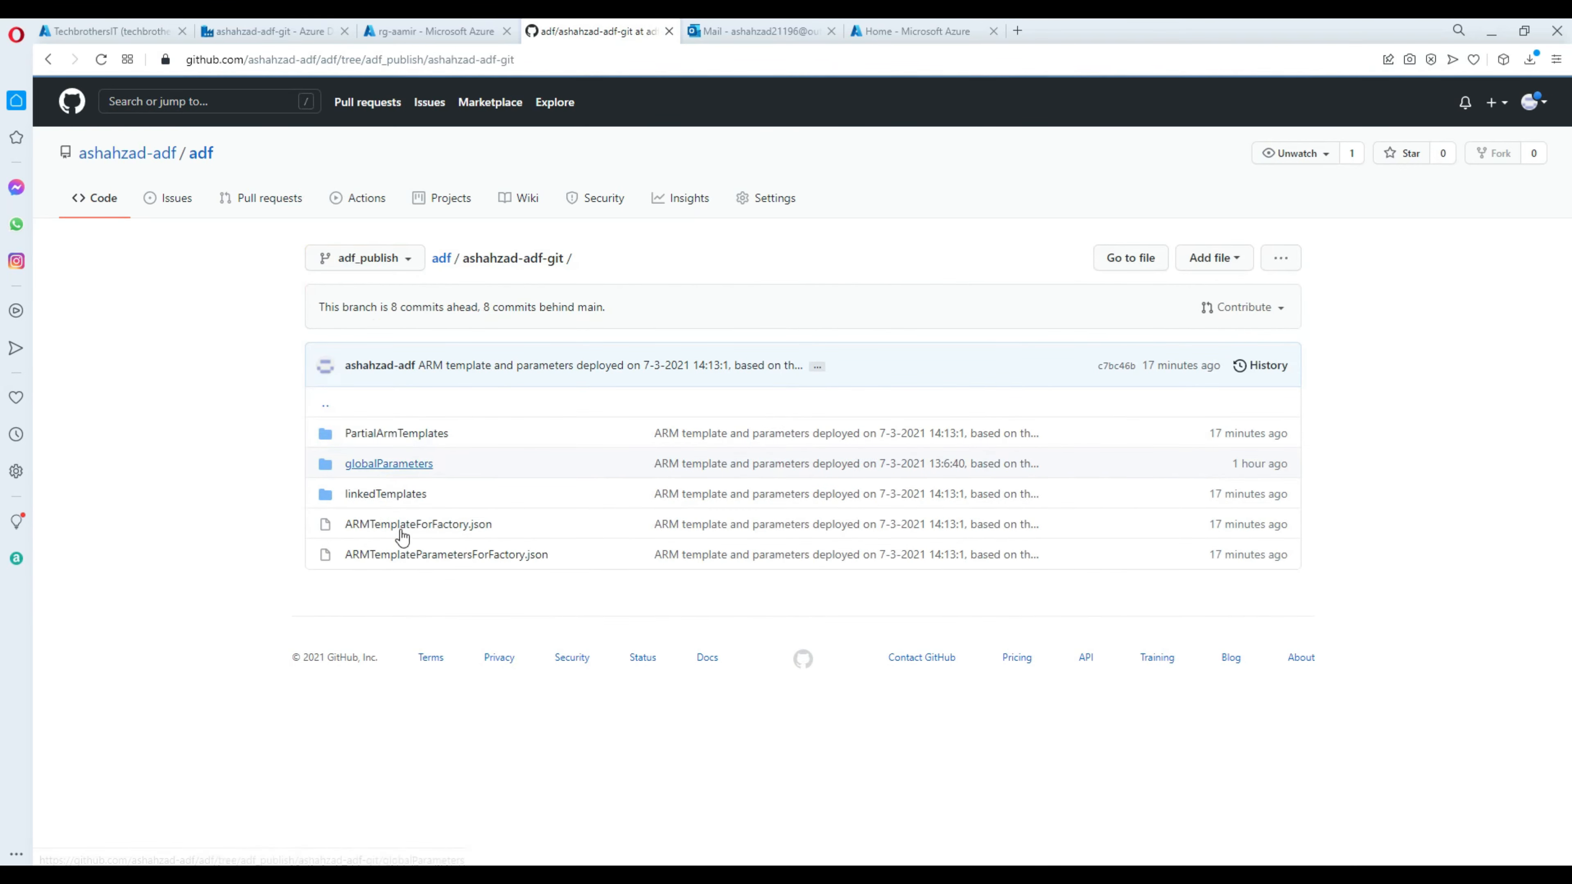
pyautogui.moveTo(503, 524); pyautogui.dragTo(350, 525)
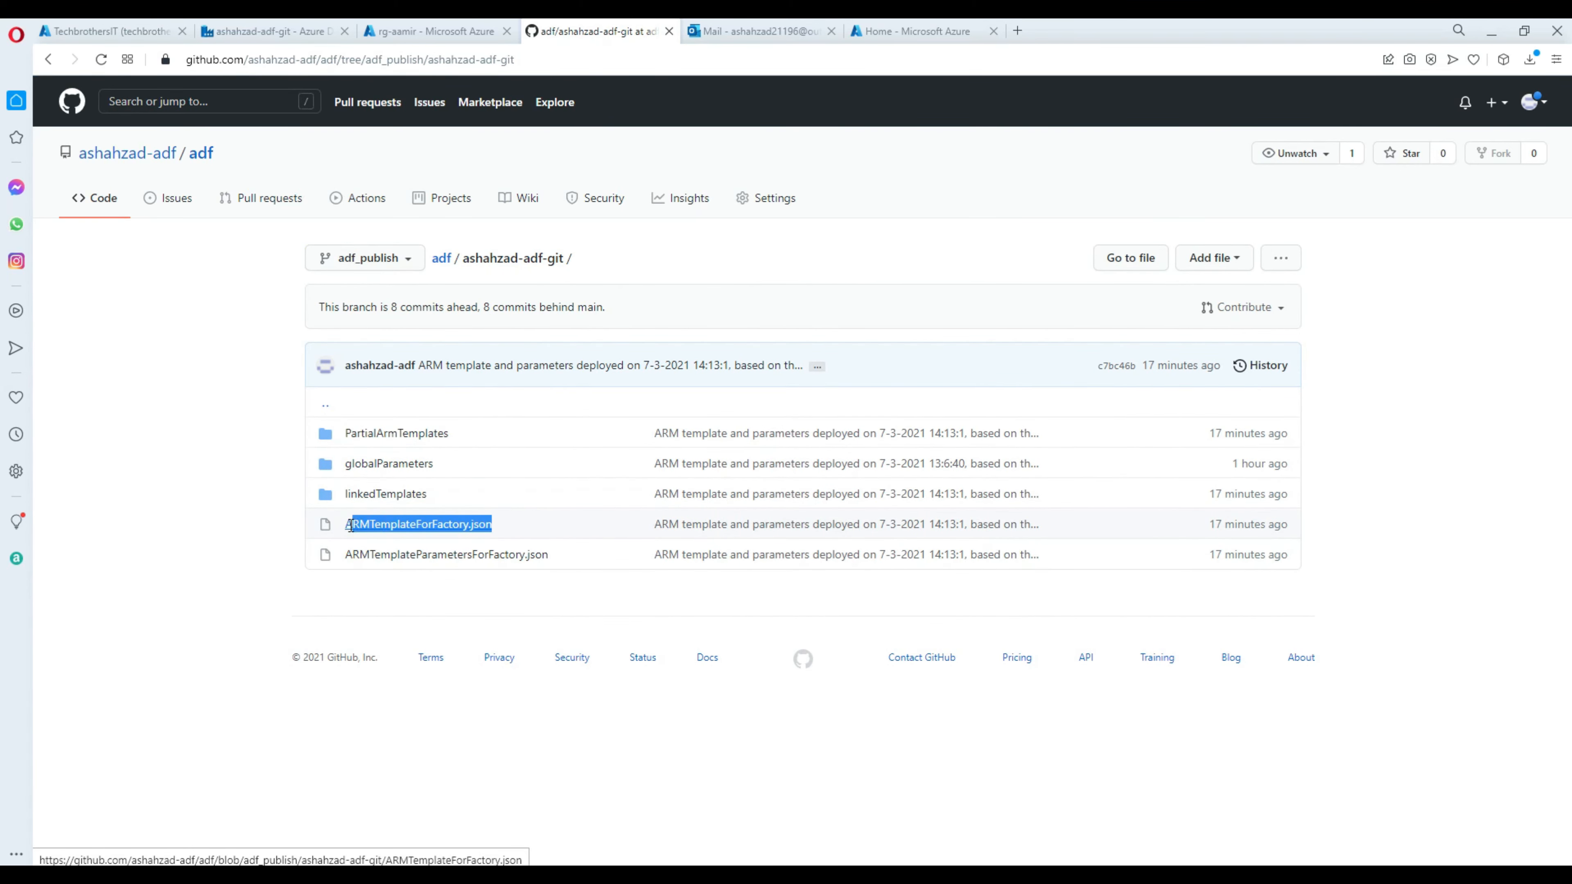
pyautogui.click(411, 526)
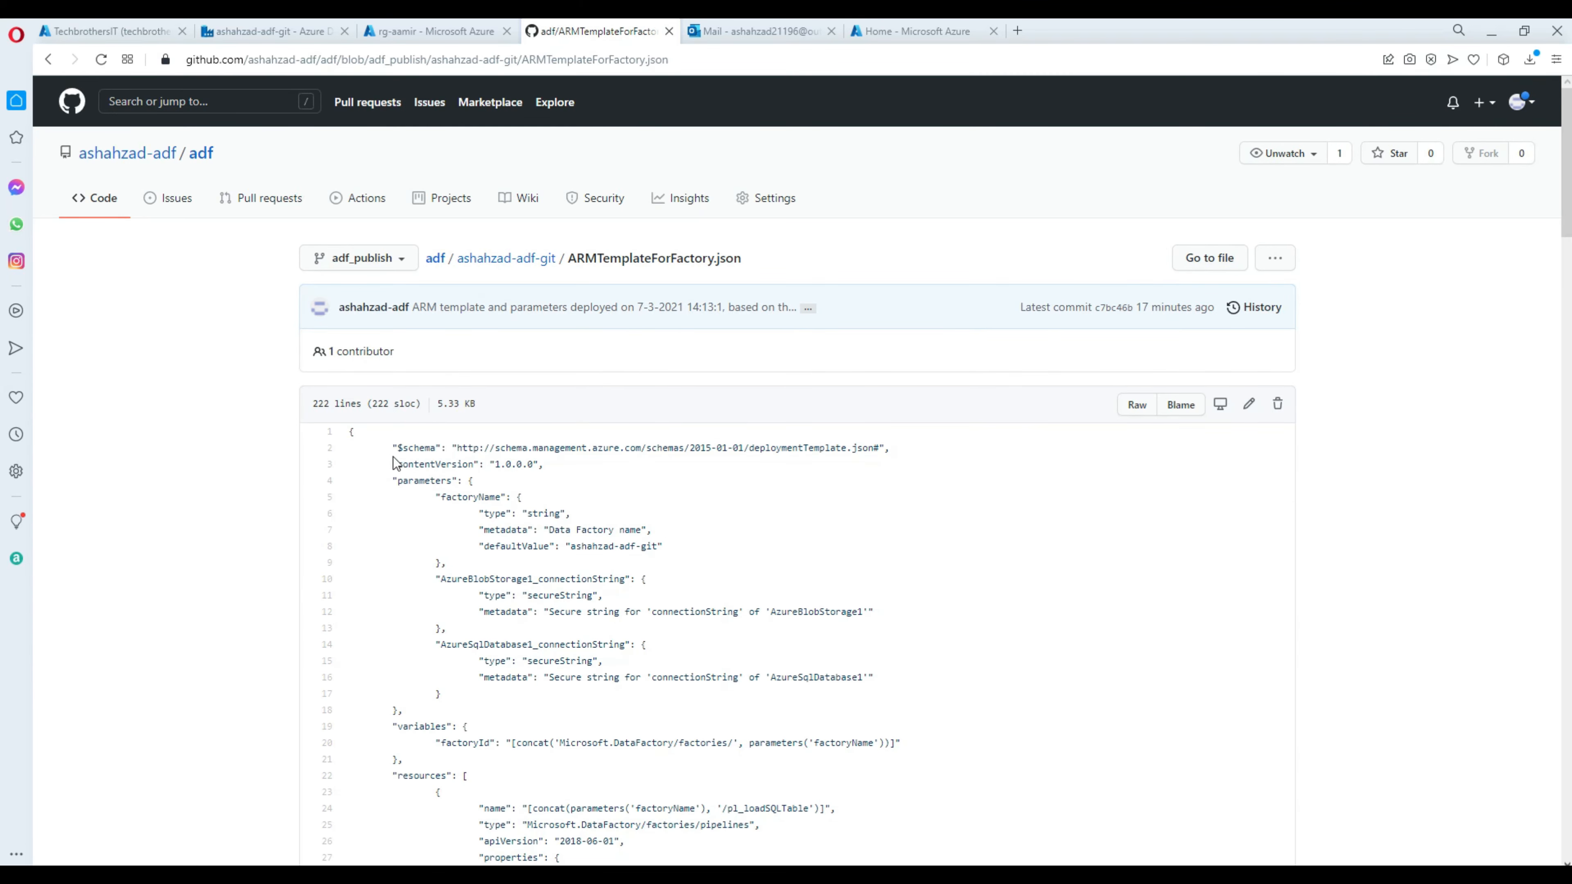
# Step: Switch to the data factory, view the ARM template import's Custom deployment page in the Azure portal, and close that page
pyautogui.click(302, 32)
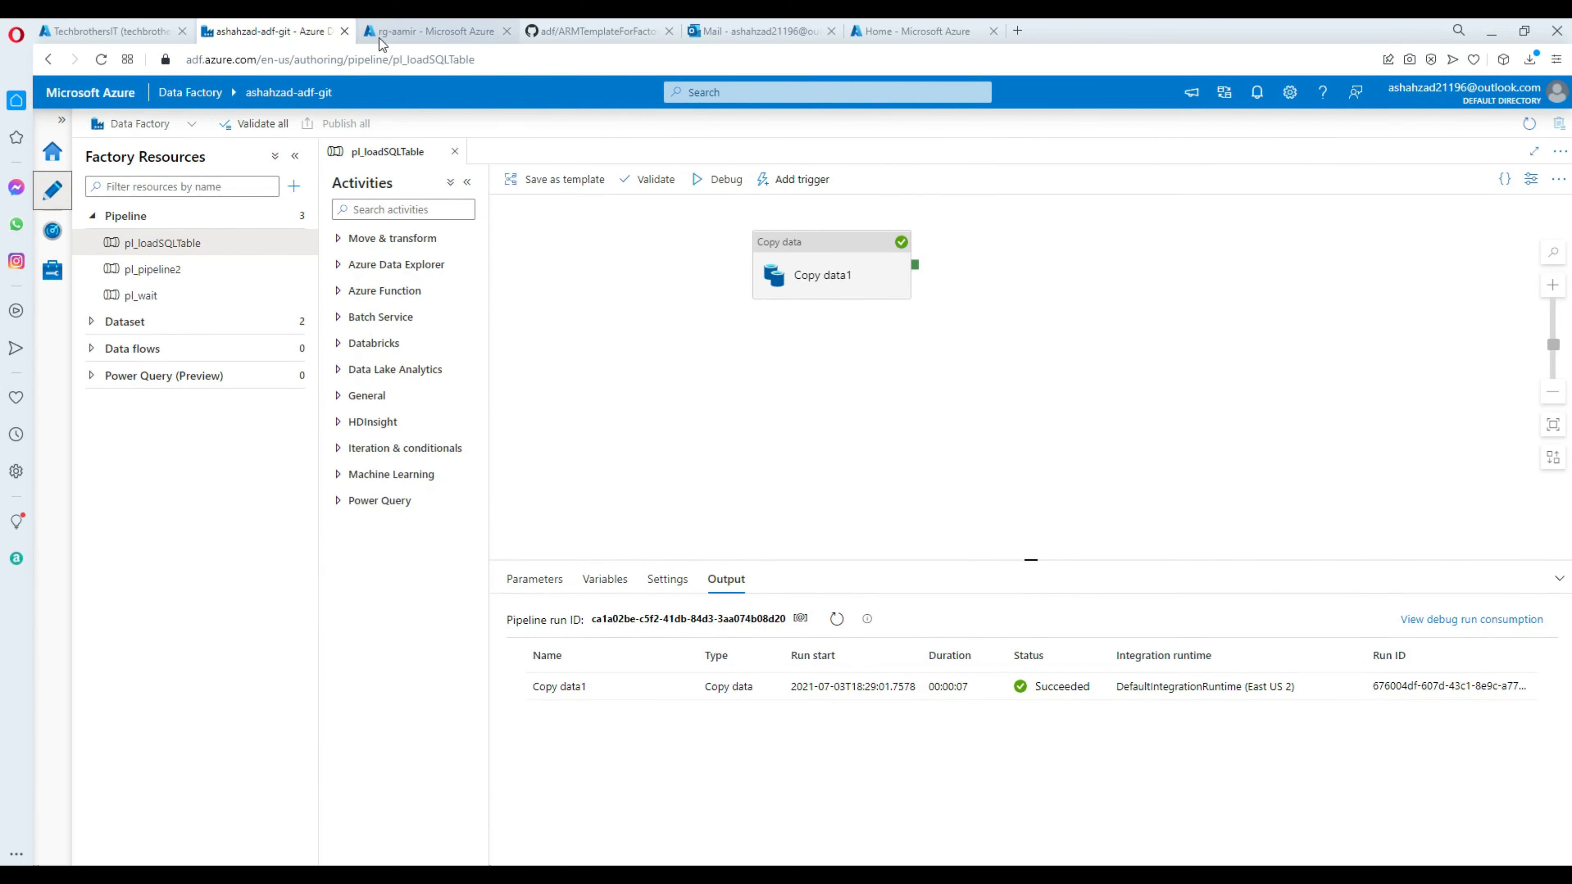
pyautogui.click(57, 282)
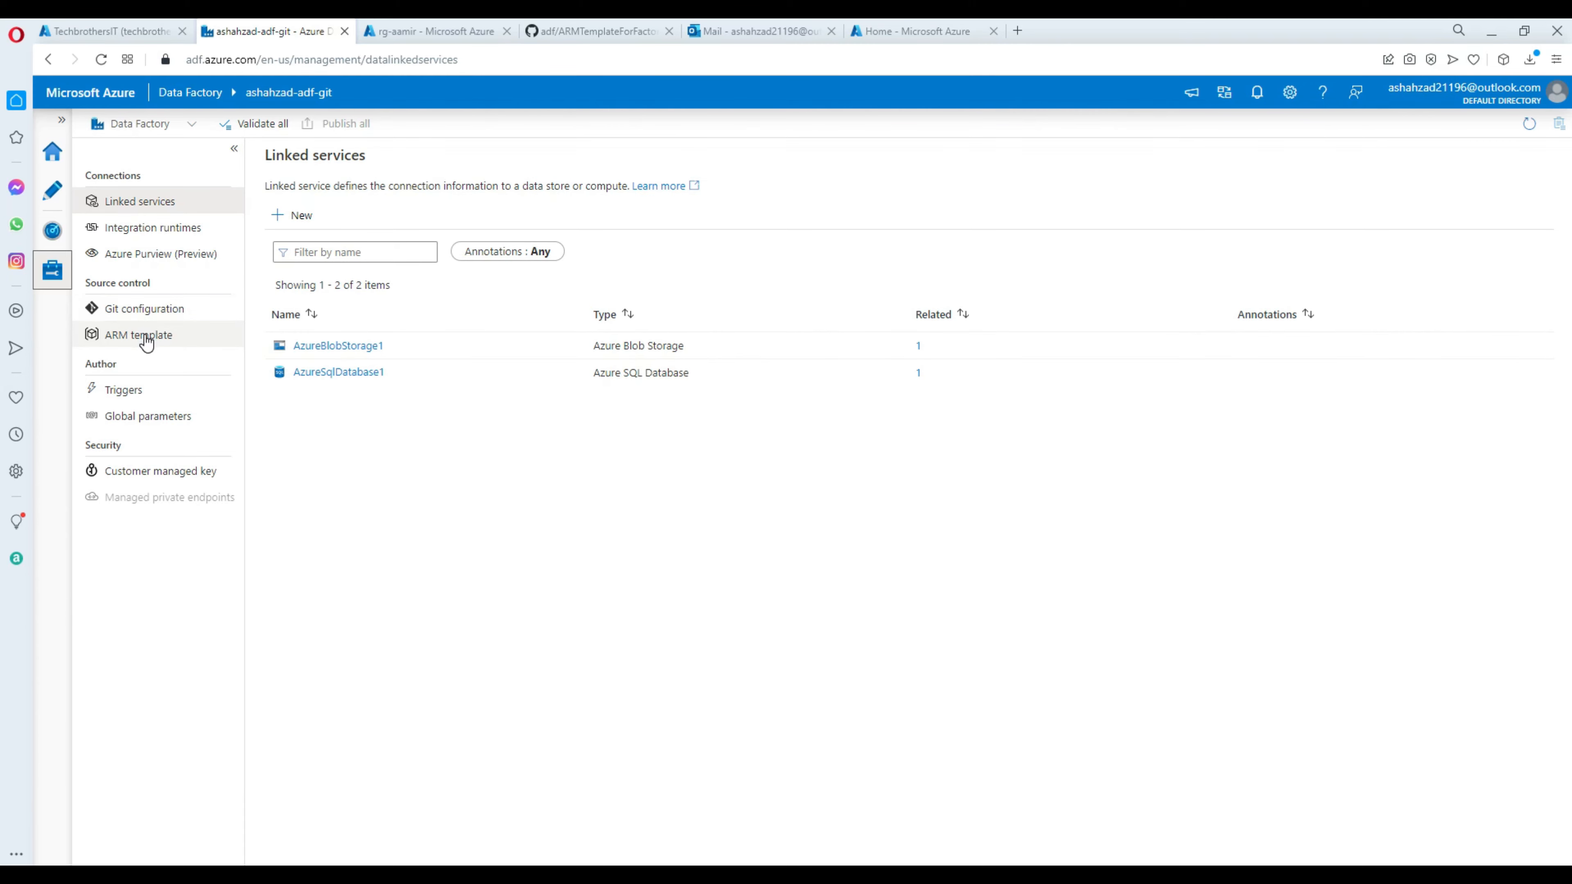
pyautogui.click(146, 341)
pyautogui.click(378, 278)
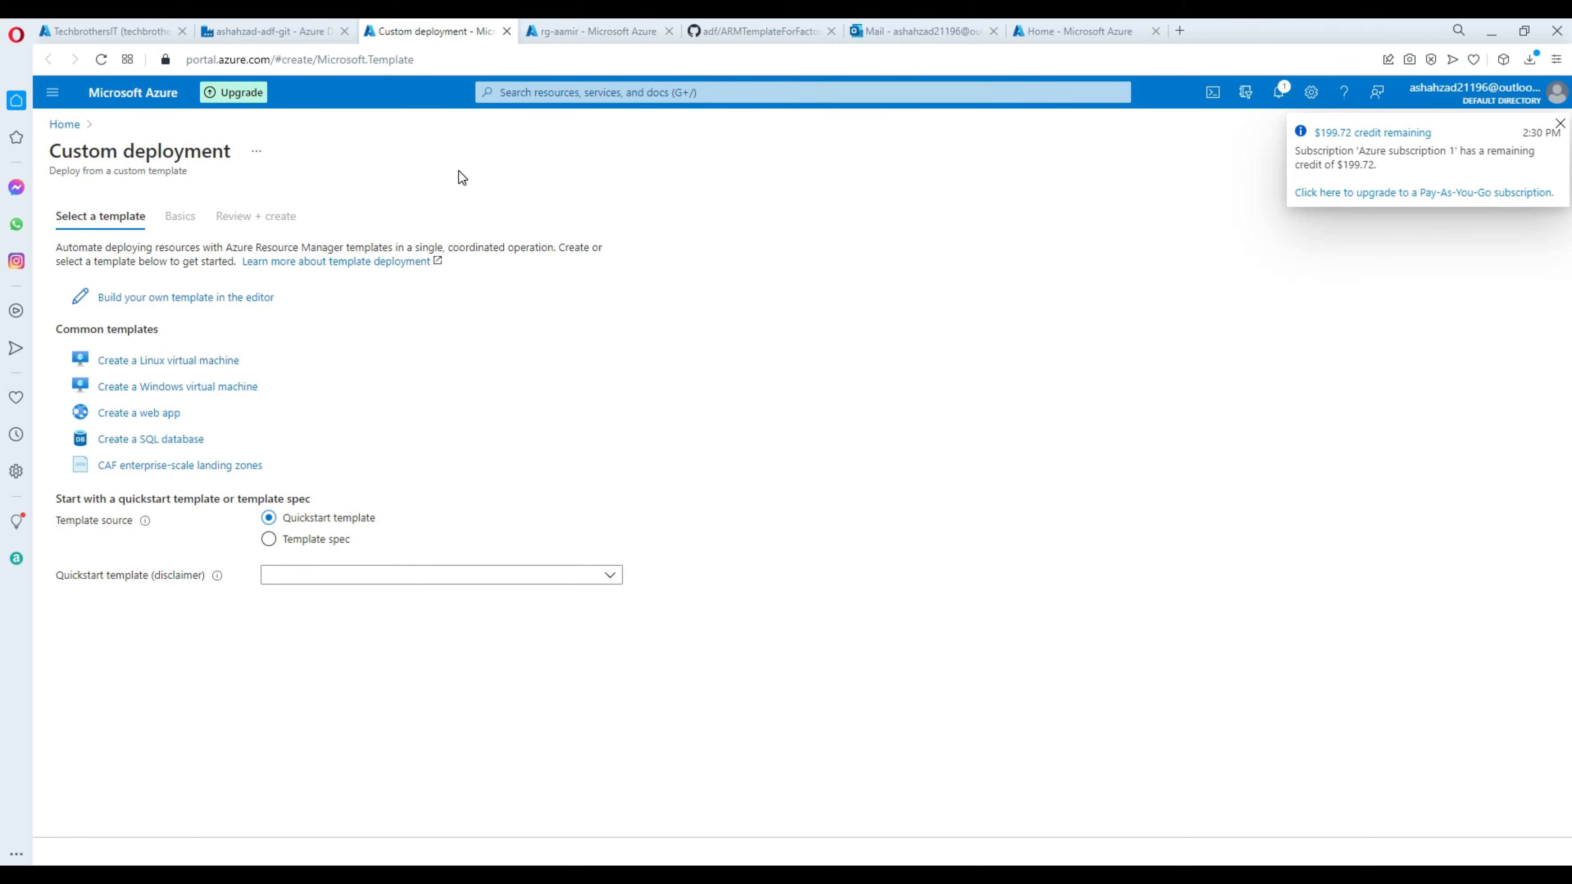
pyautogui.click(506, 31)
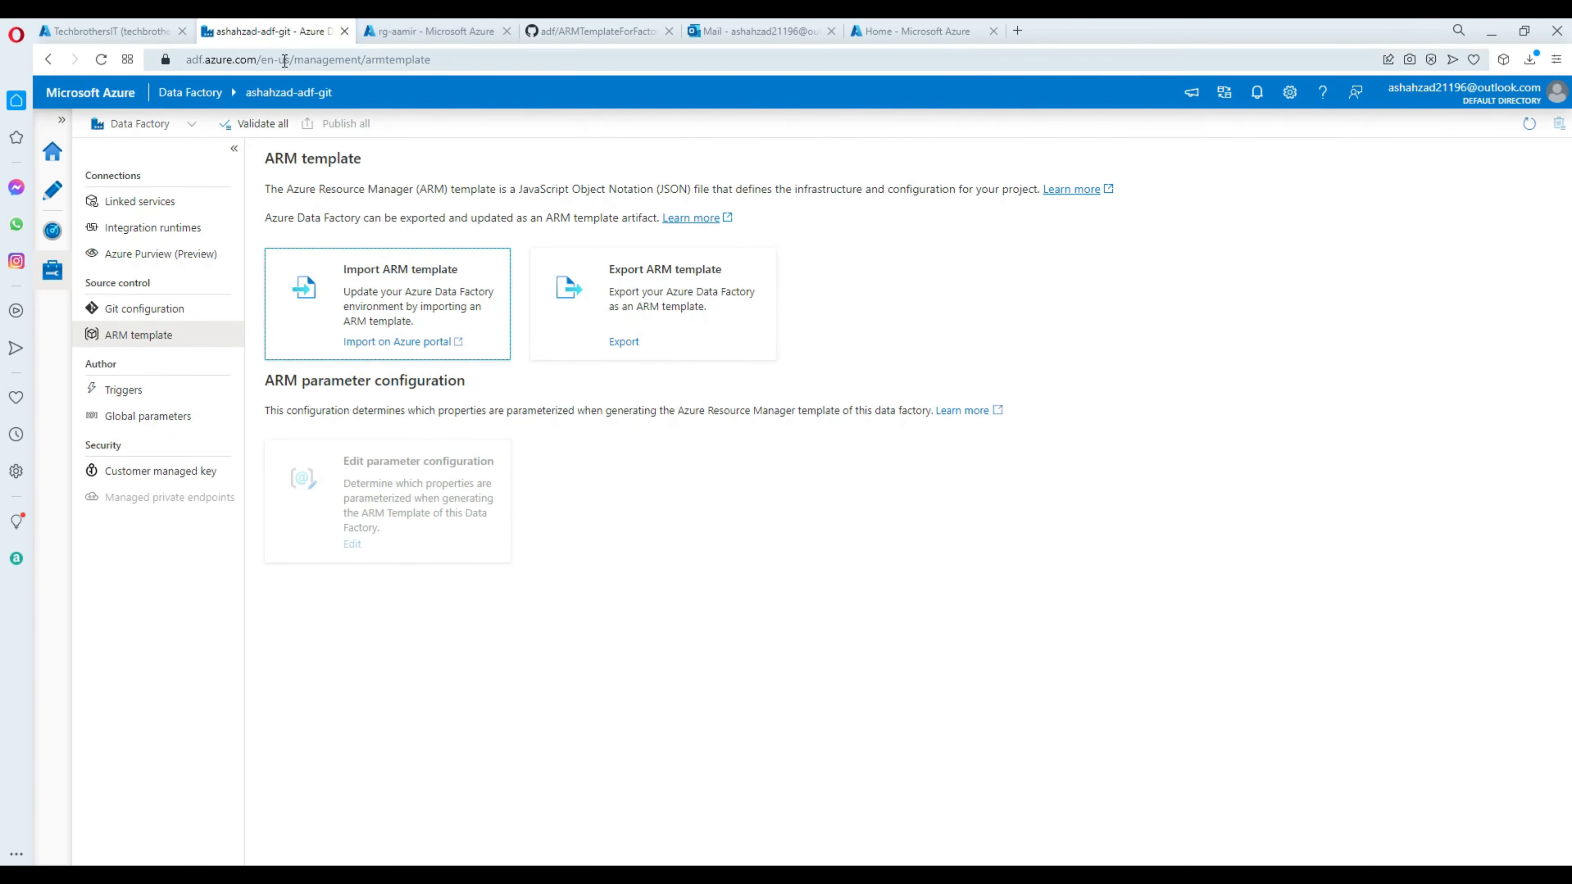
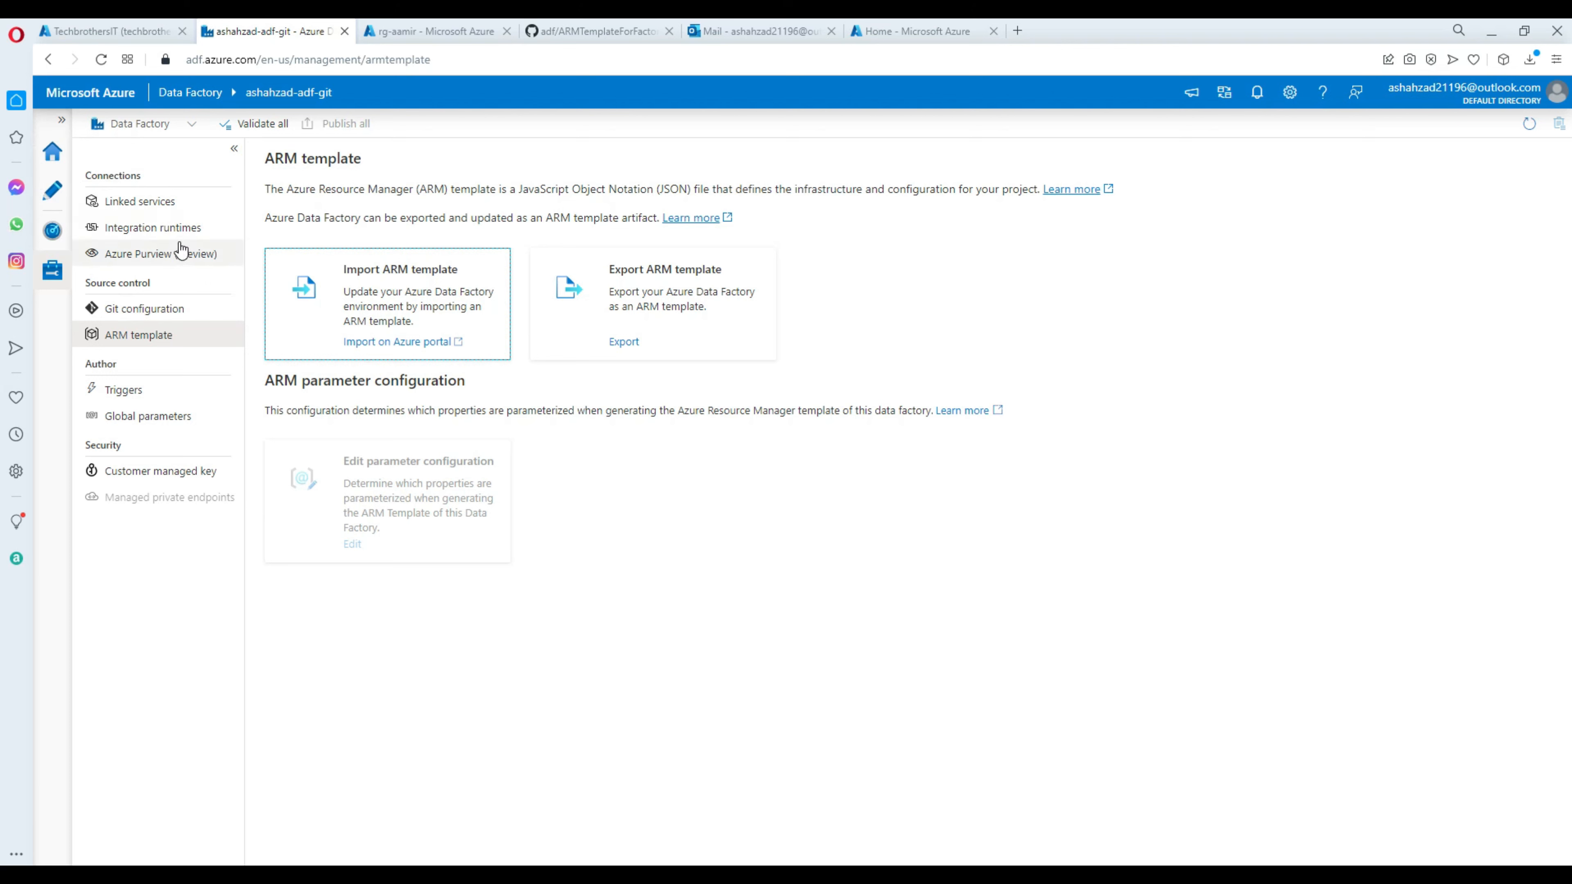
# Step: Start setting up a code repository for the data factory with repository type GitHub and enter the GitHub account name
pyautogui.click(160, 126)
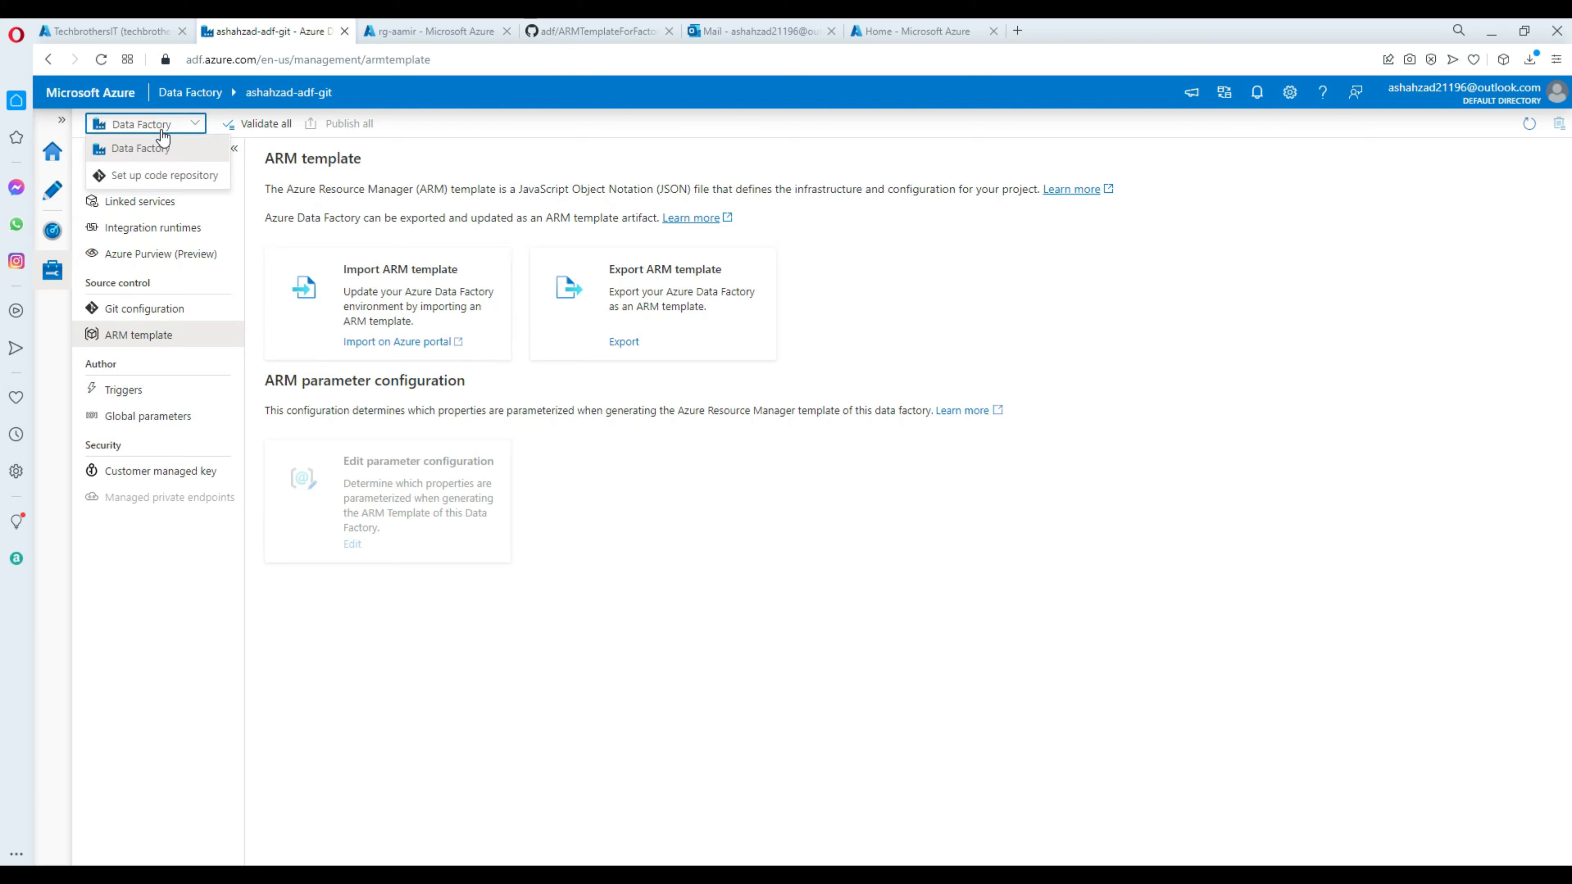
pyautogui.click(142, 179)
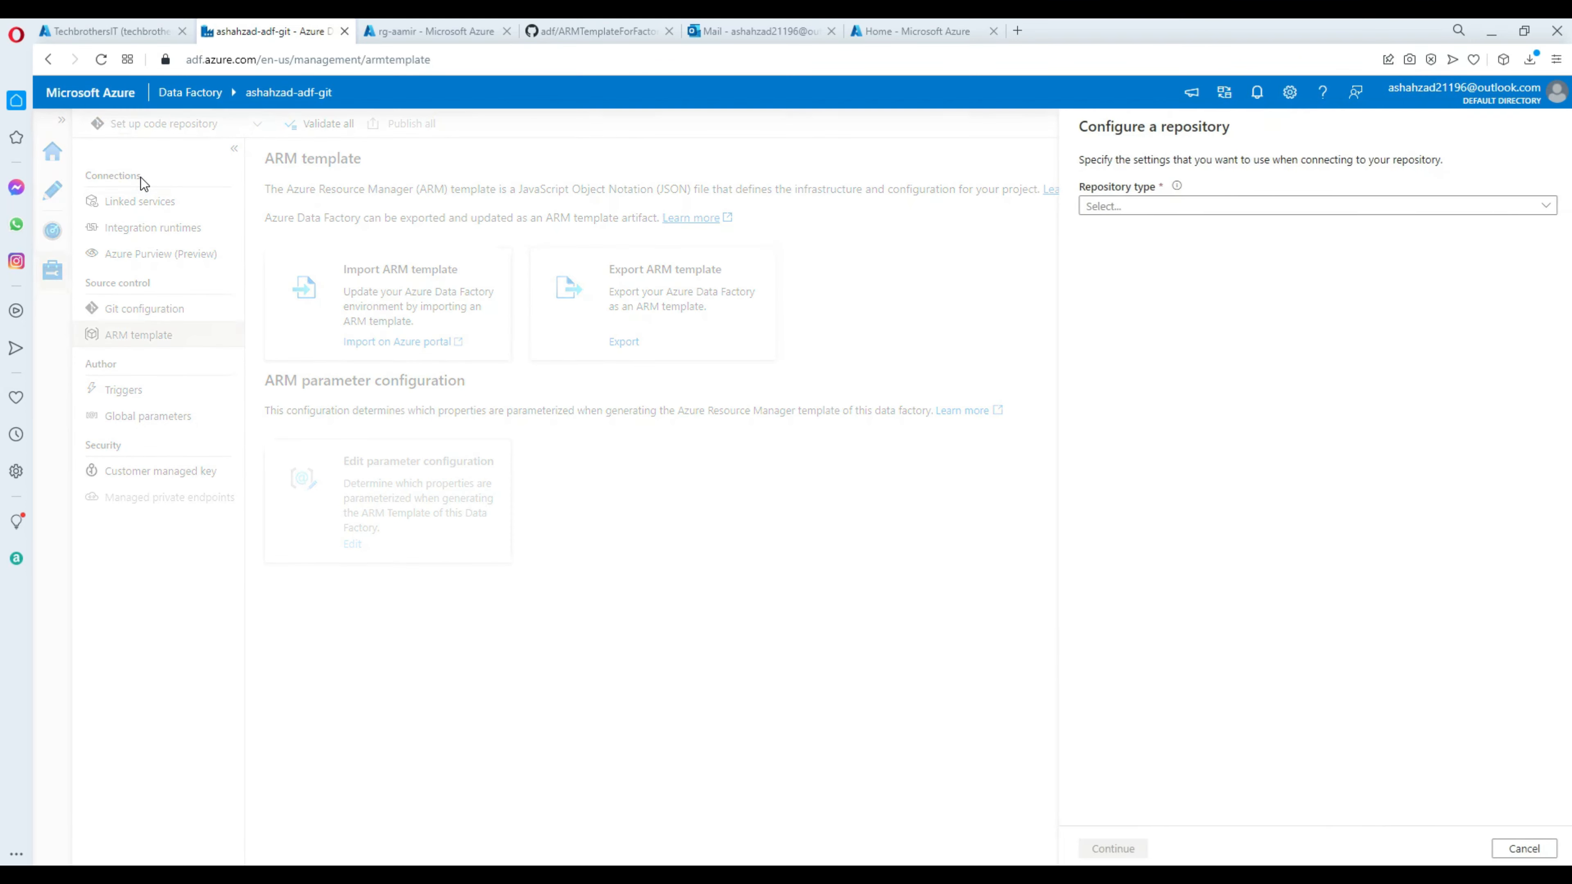
pyautogui.click(1110, 208)
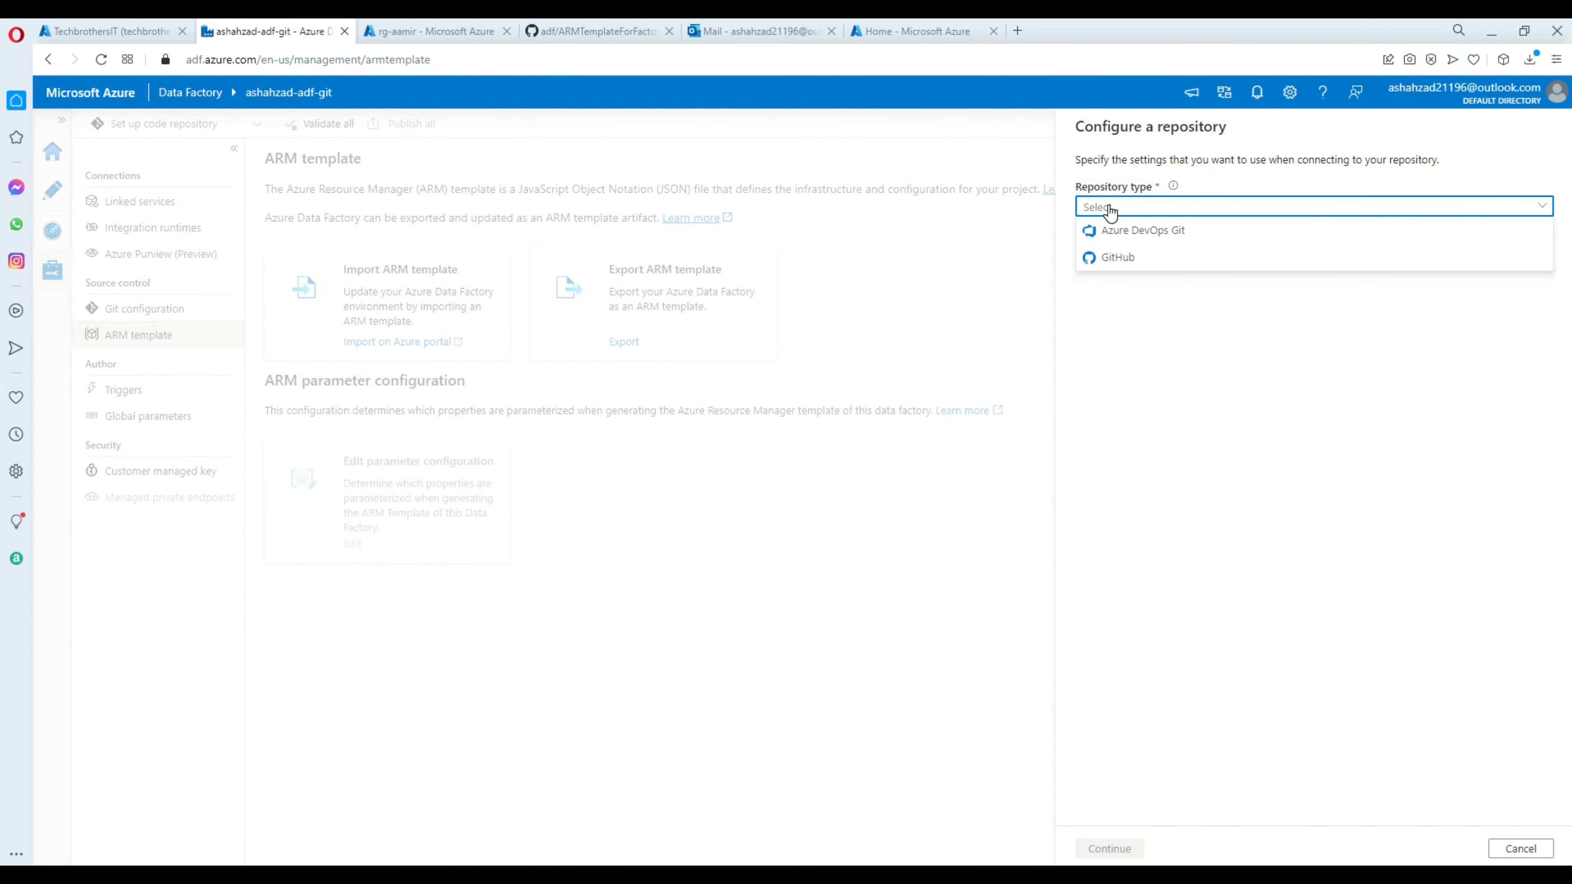
pyautogui.click(1114, 258)
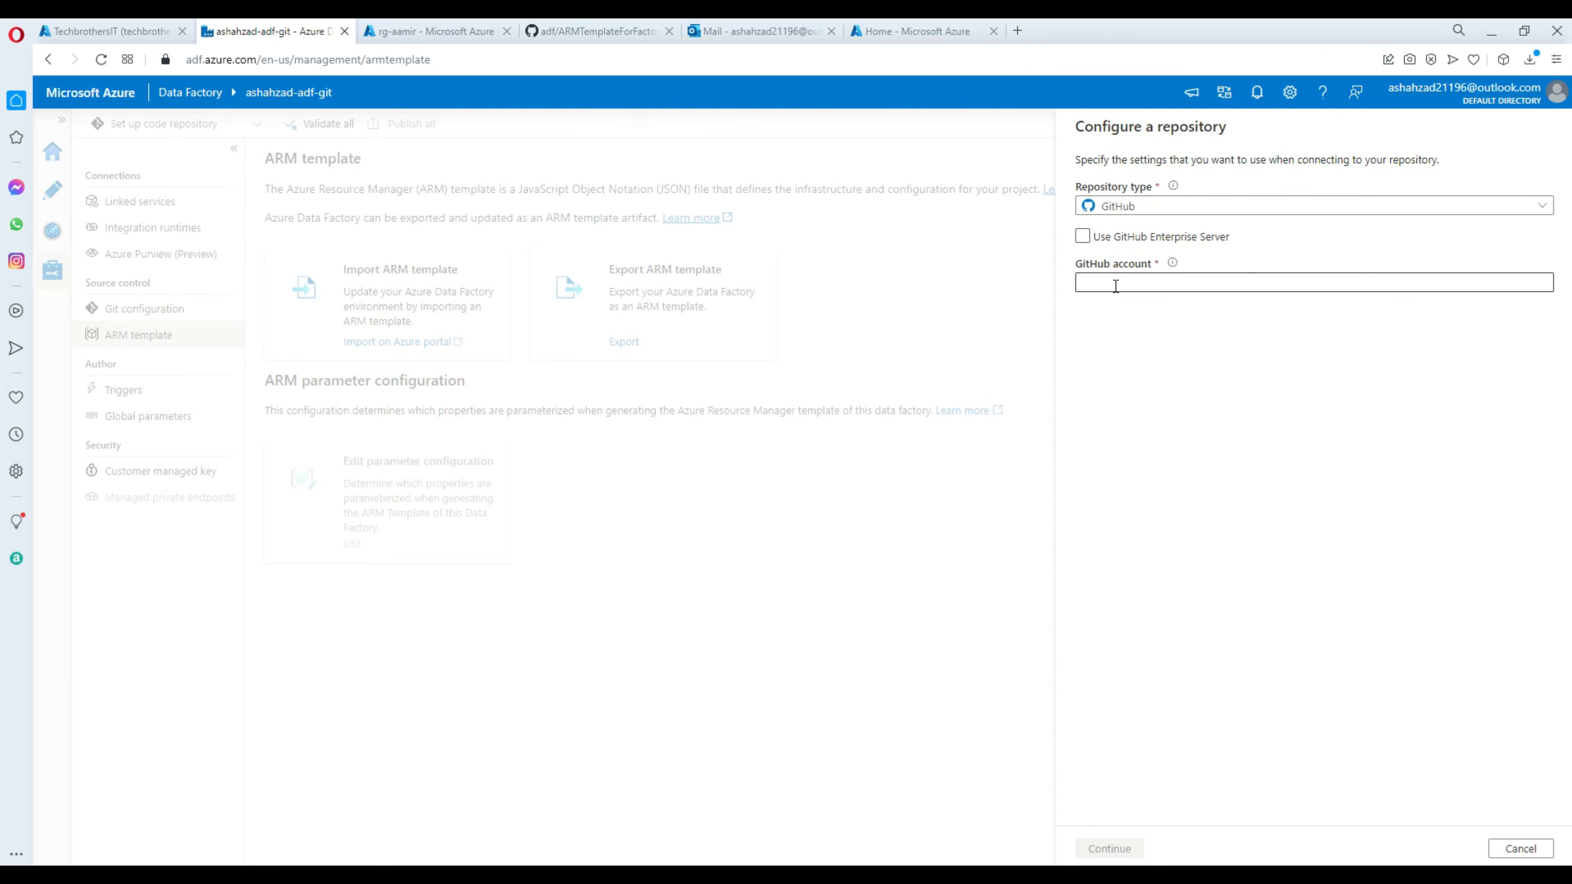
pyautogui.click(1117, 284)
pyautogui.write('ashahzad-adf')
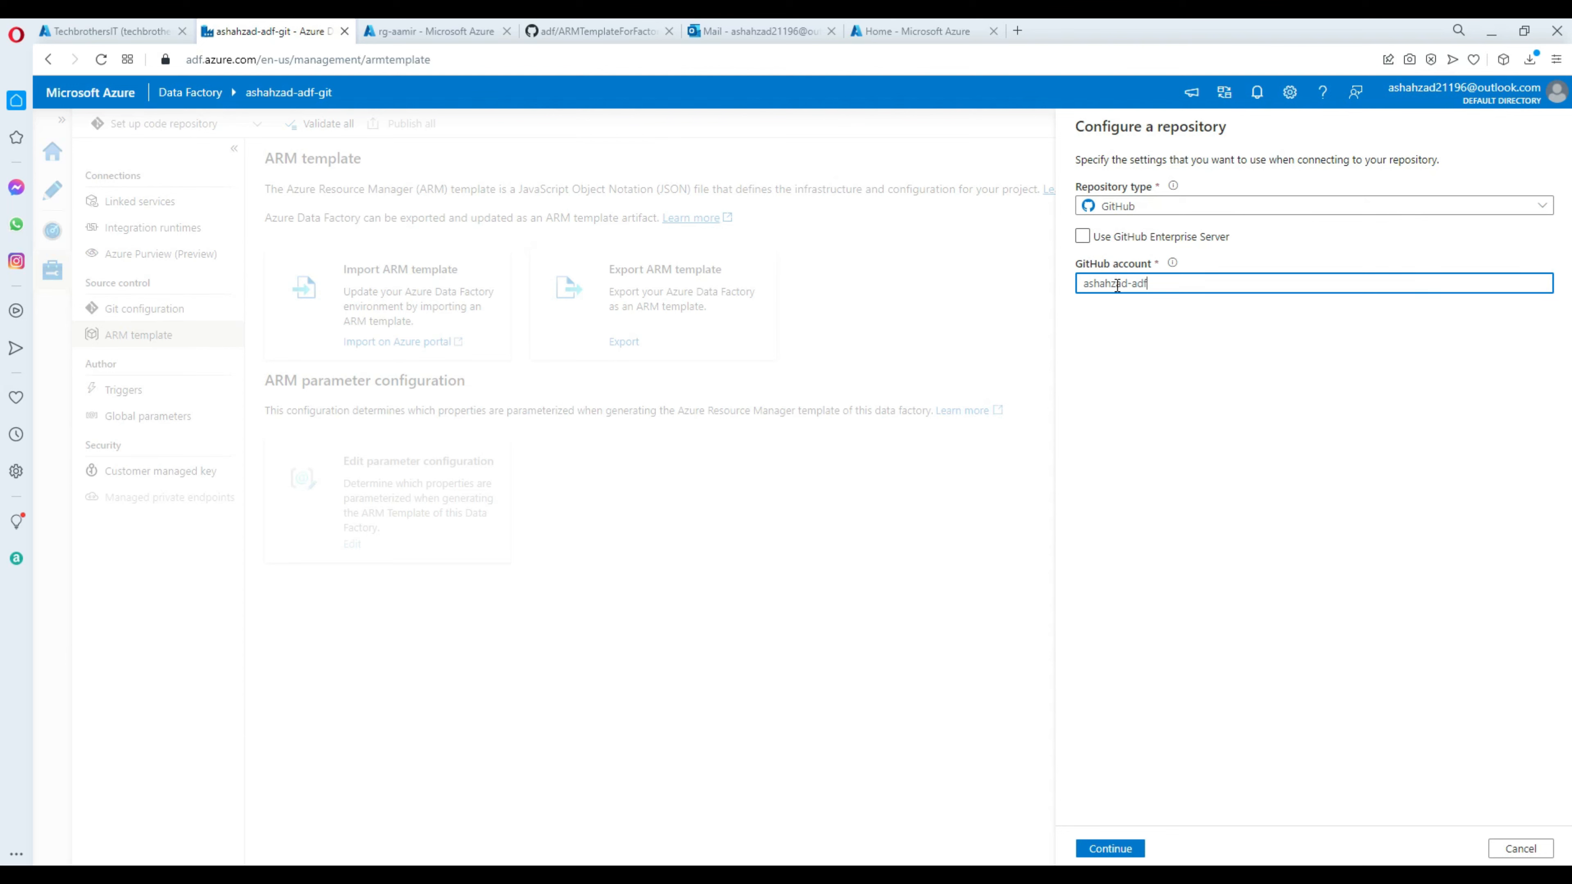
pyautogui.click(1109, 846)
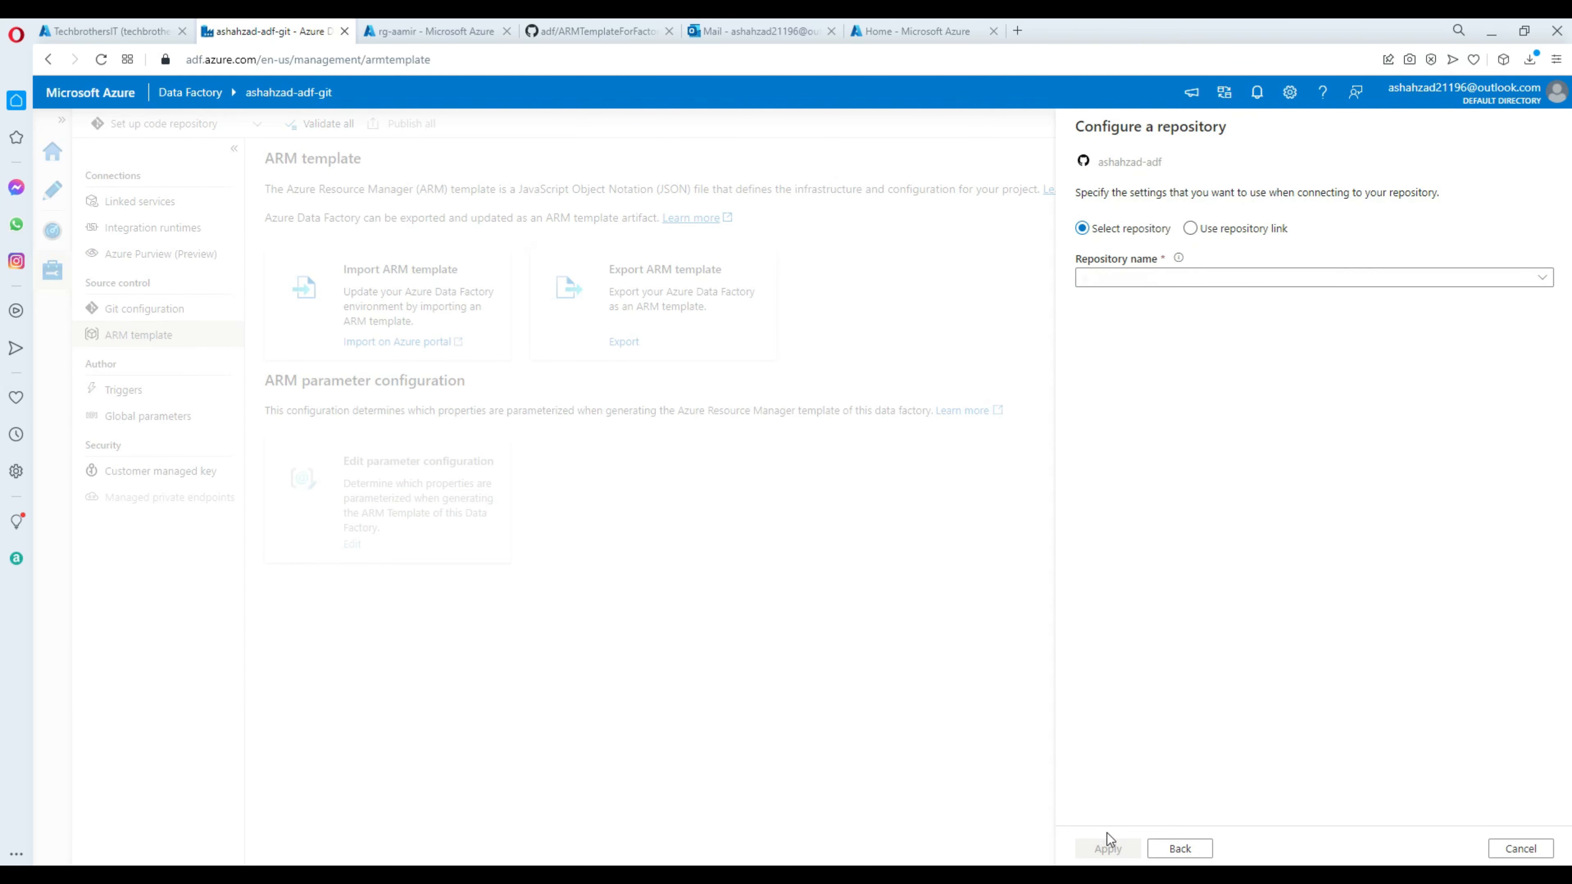
# Step: Connect the factory to the adf repository with main as the collaboration branch and importing of existing resources turned off
pyautogui.click(1147, 280)
pyautogui.click(1130, 305)
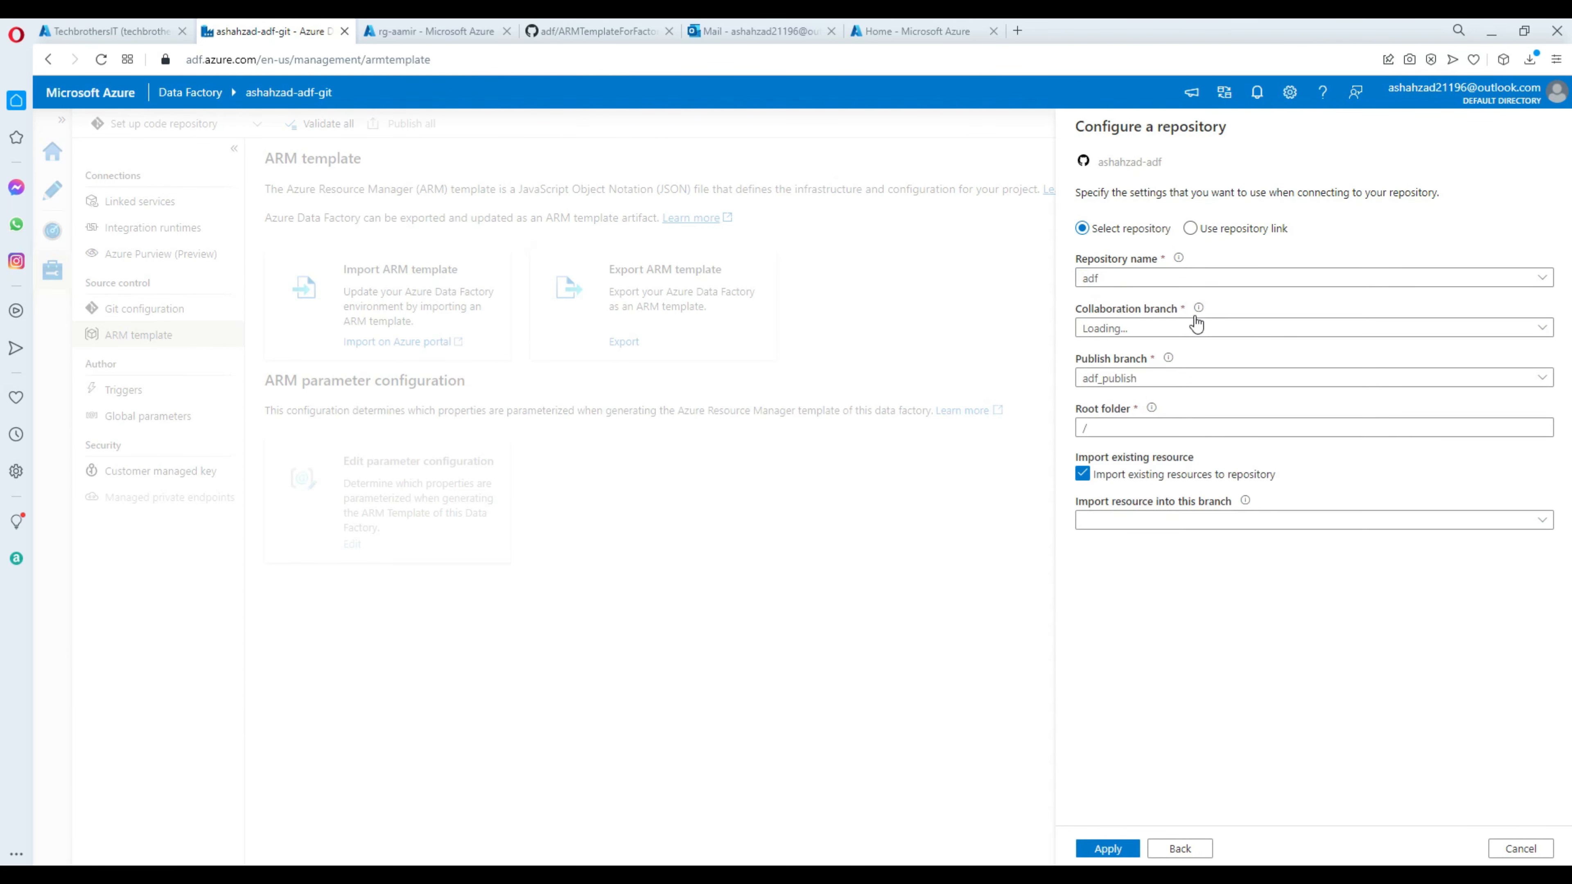
pyautogui.click(1189, 327)
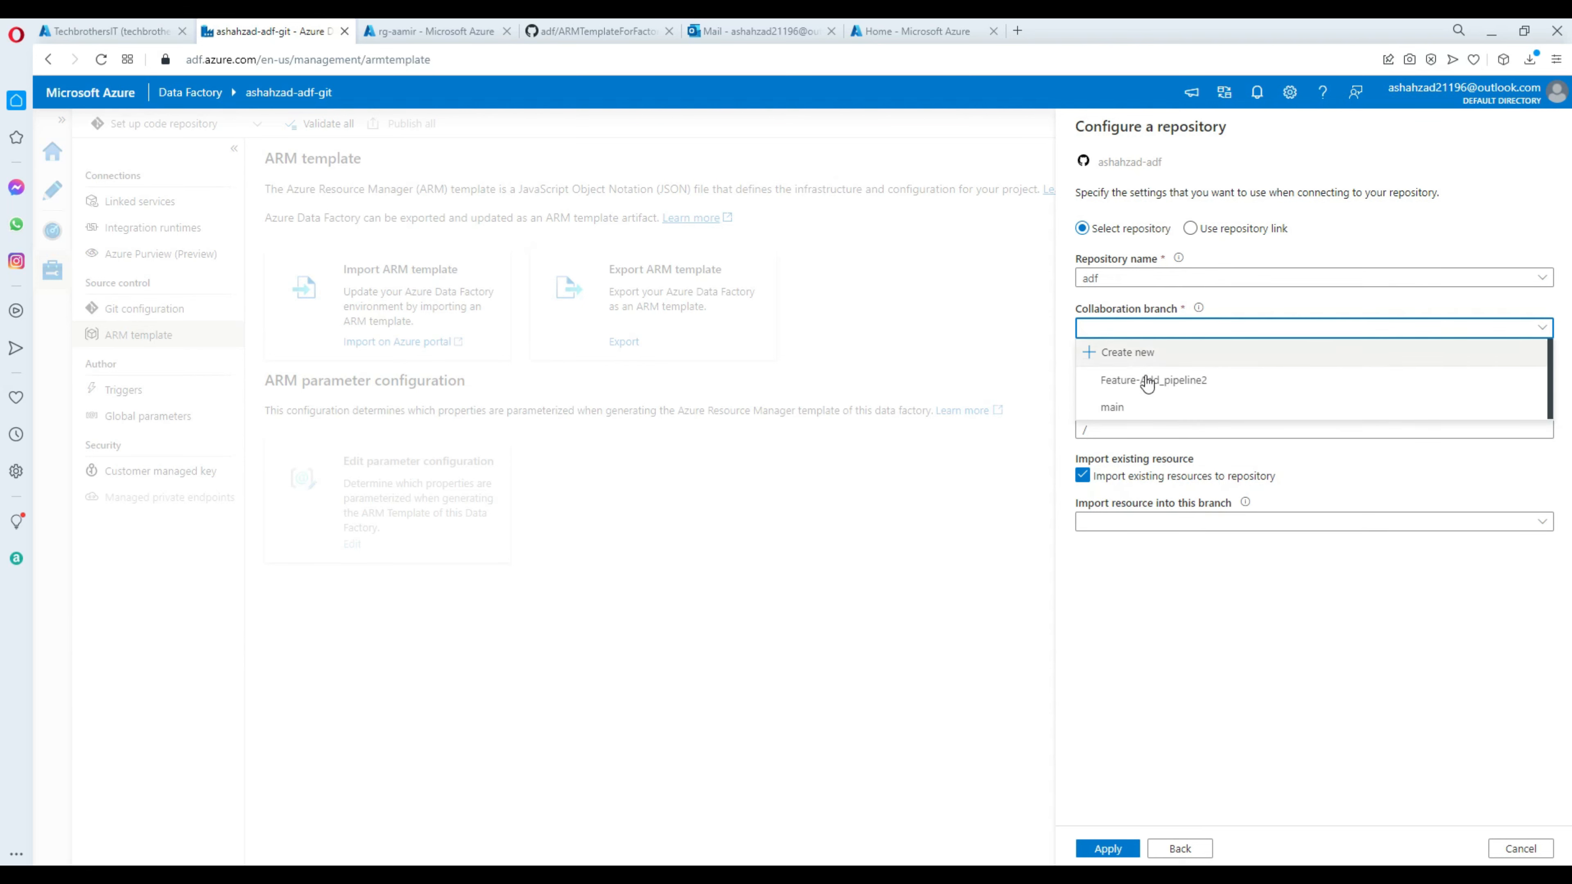
pyautogui.click(1112, 407)
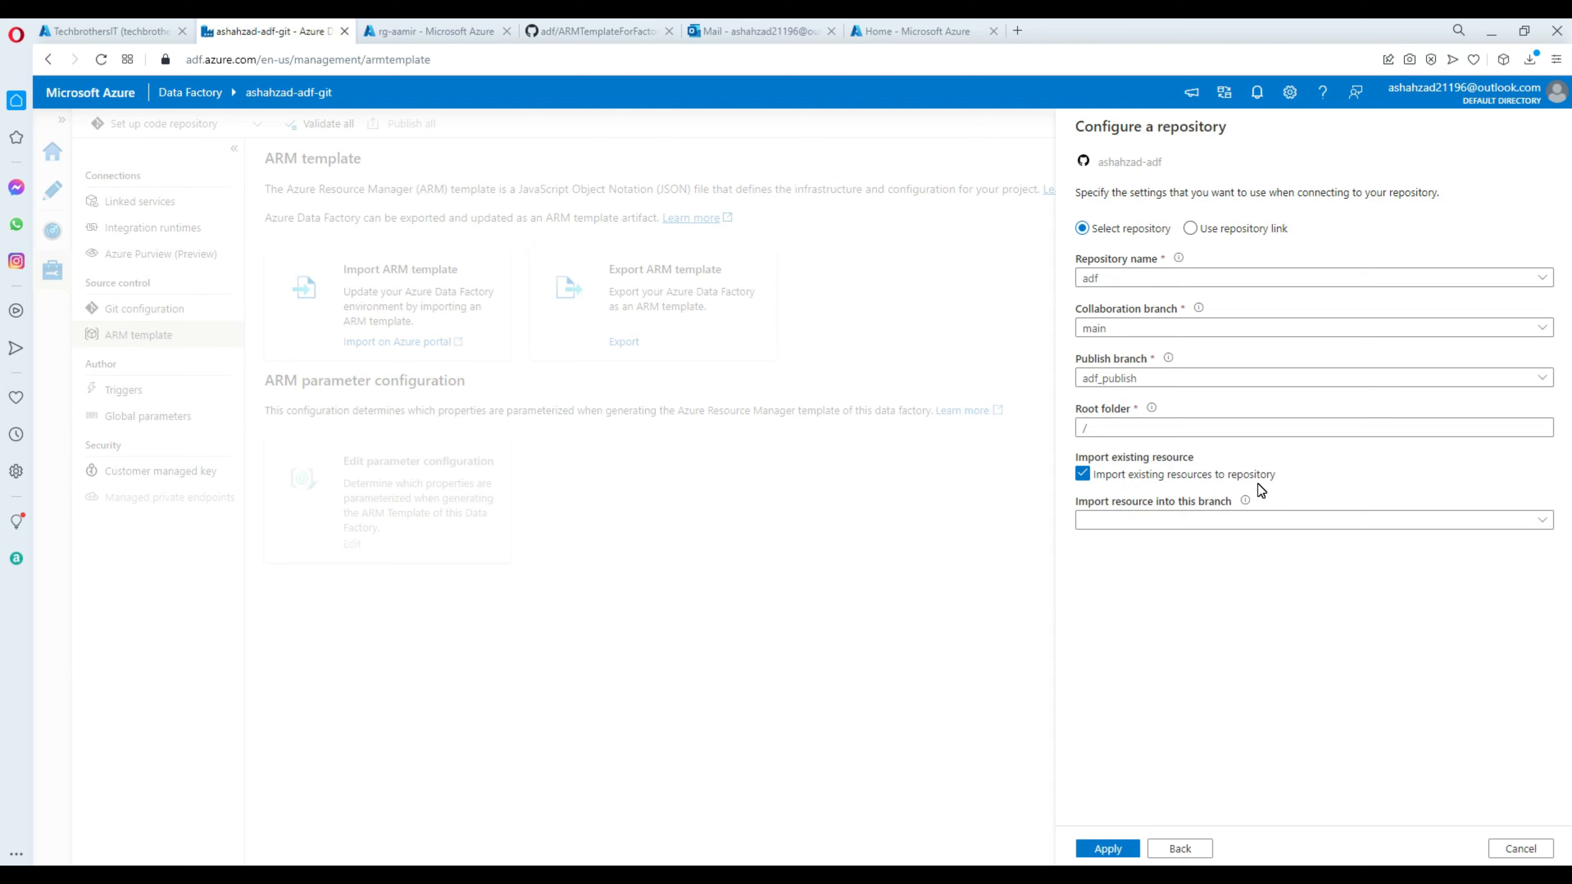
pyautogui.click(1082, 475)
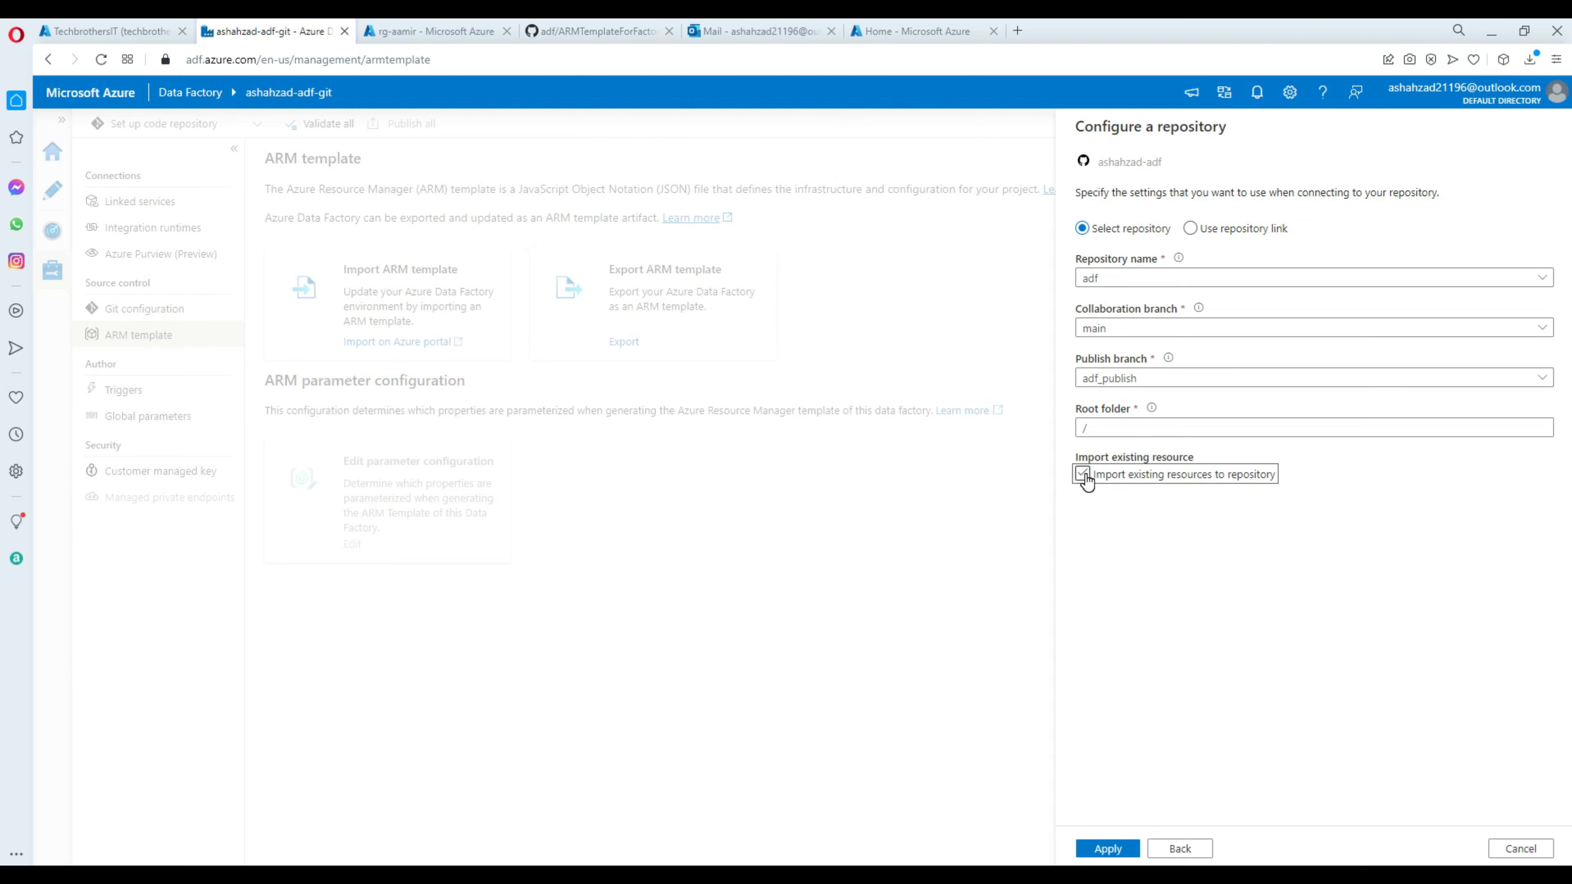
pyautogui.click(1095, 850)
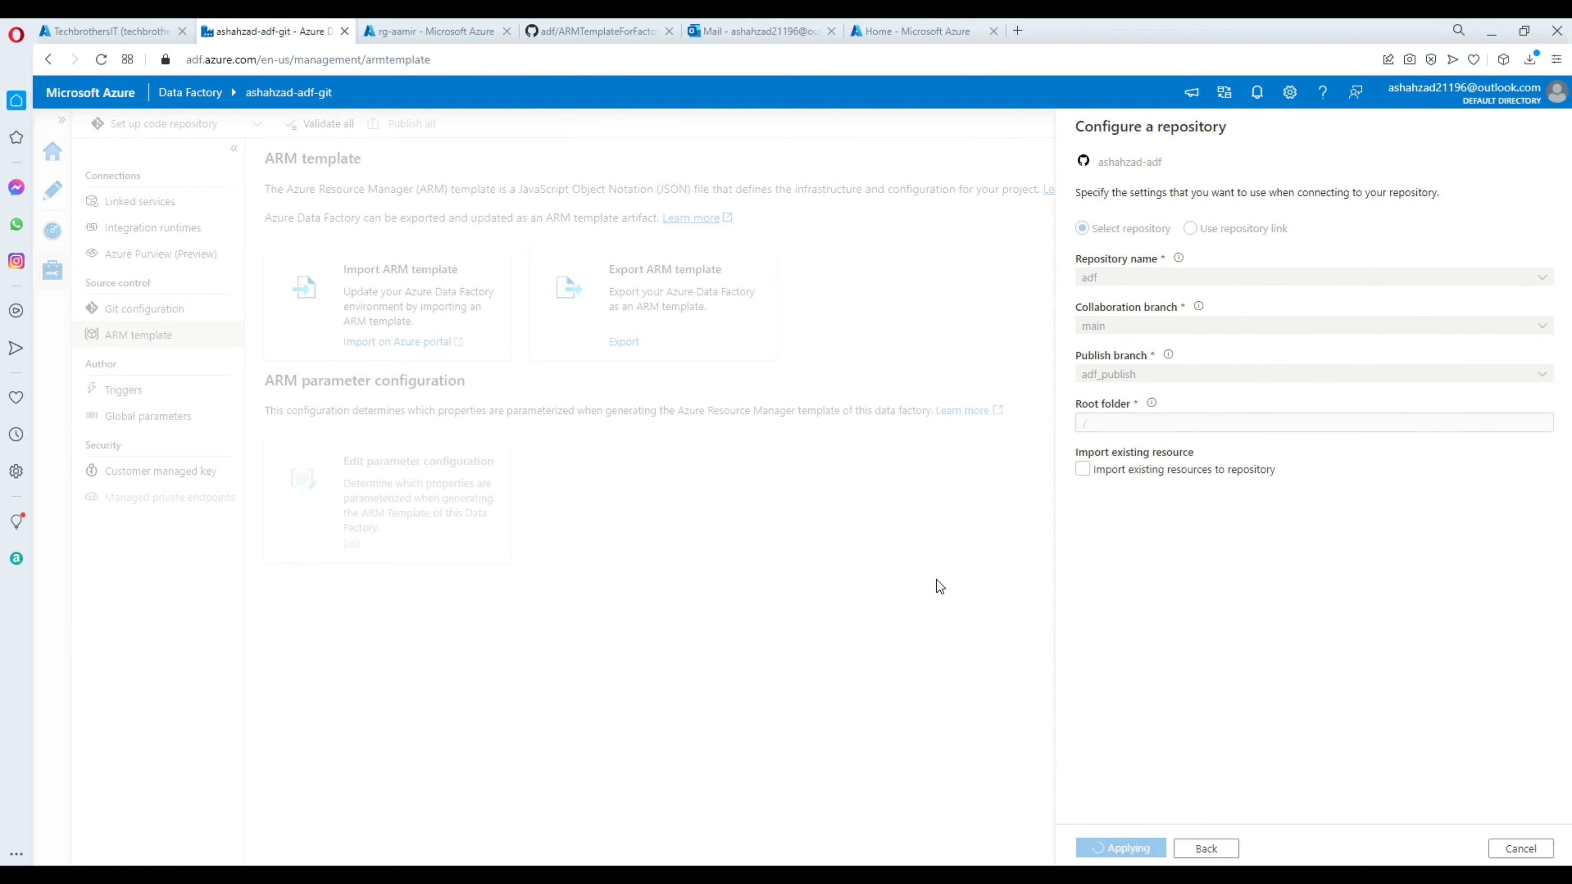